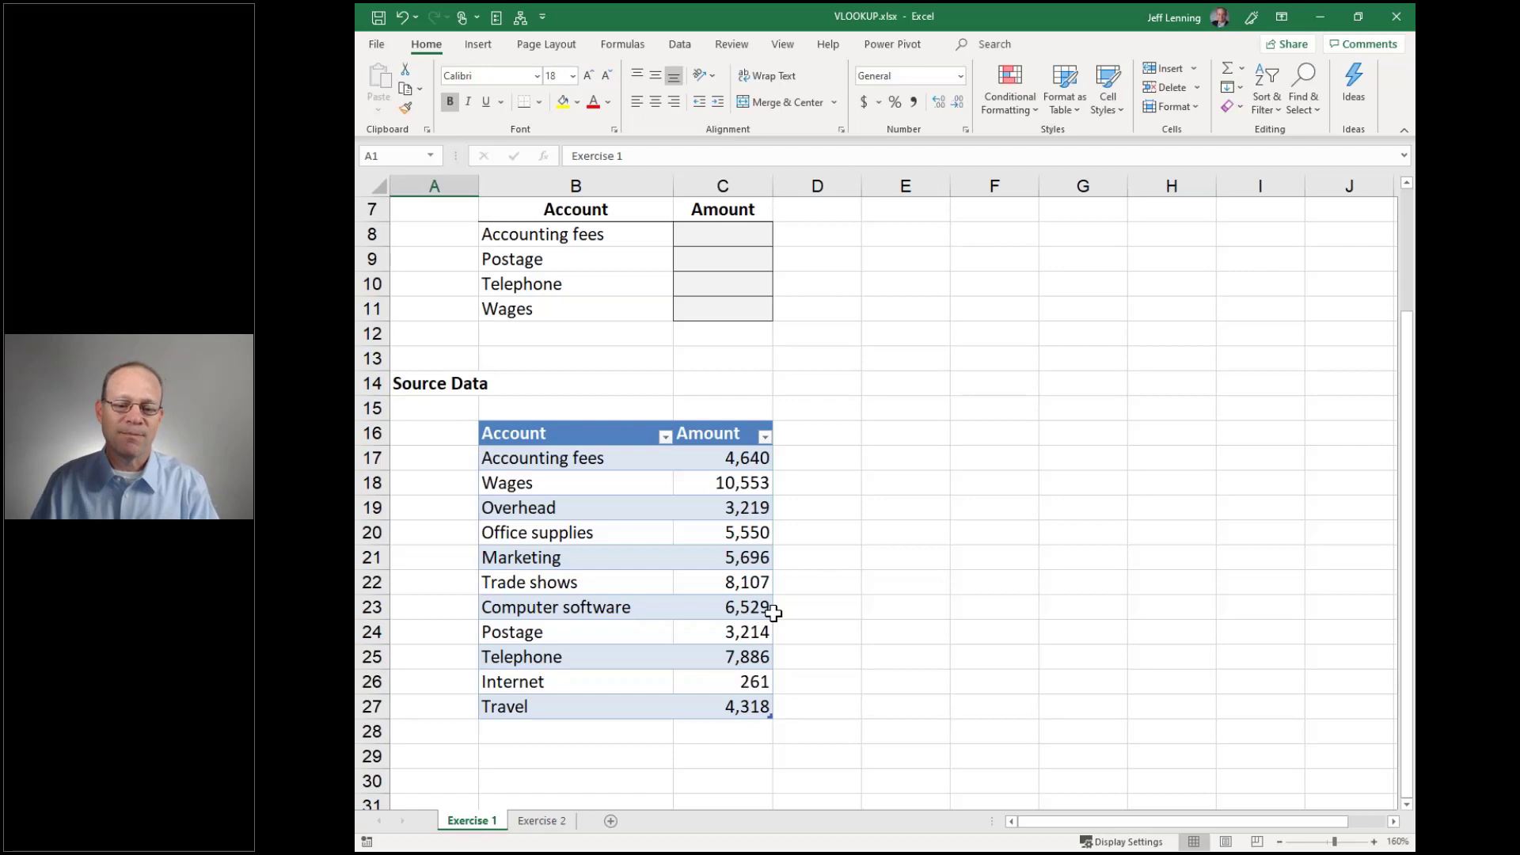
Begin a =VLOOKUP( formula in C8, the Amount cell for Accounting fees
left_click(729, 239)
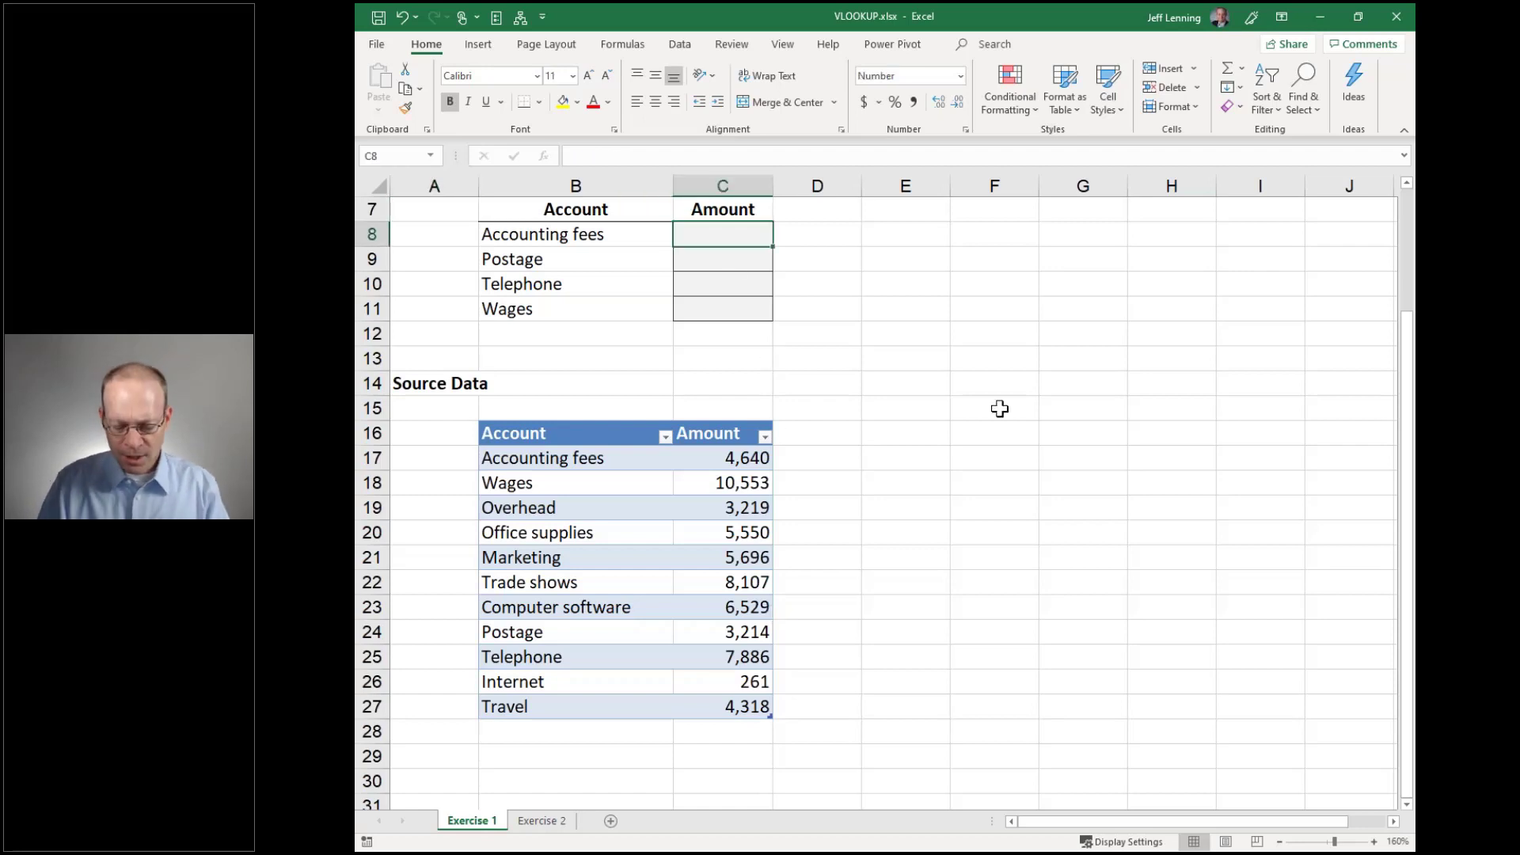
type("=VLOOKUP(")
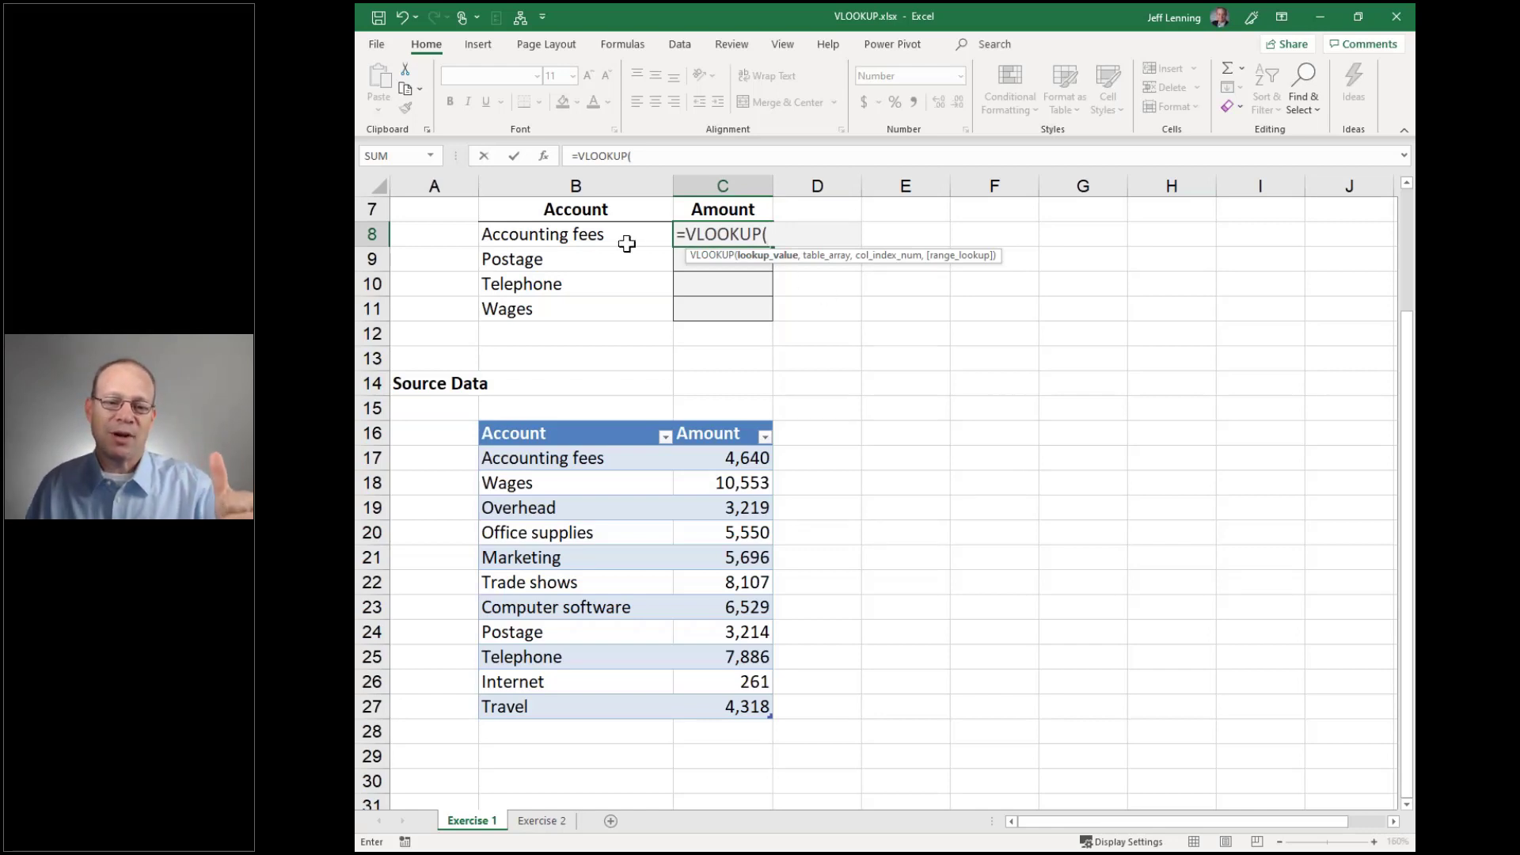
Complete =VLOOKUP(B8,Table1,2,0) in C8 so Accounting fees returns 4,640
left_click(624, 239)
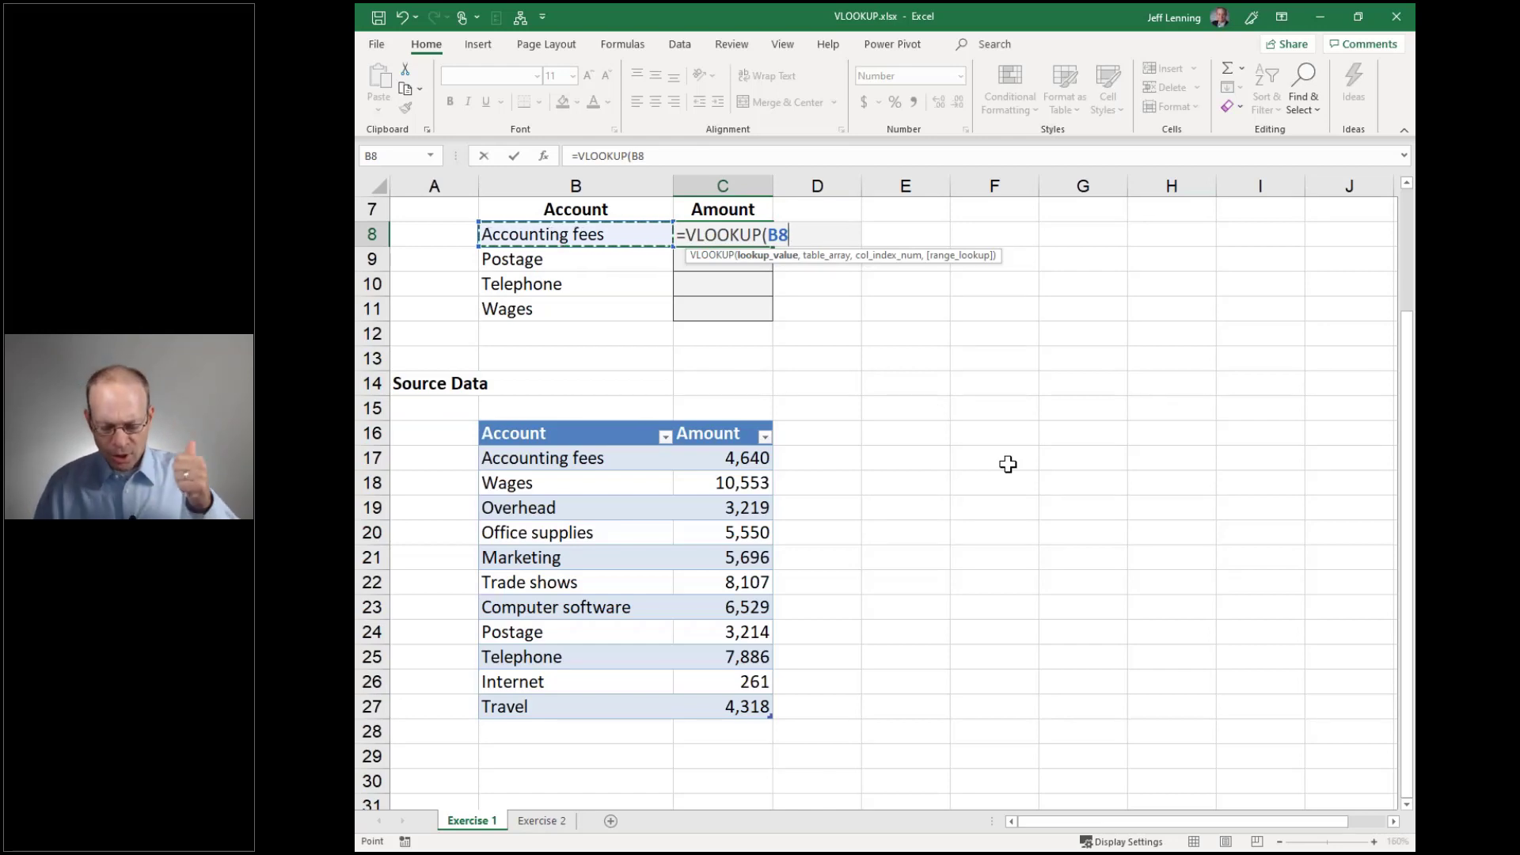
type(",")
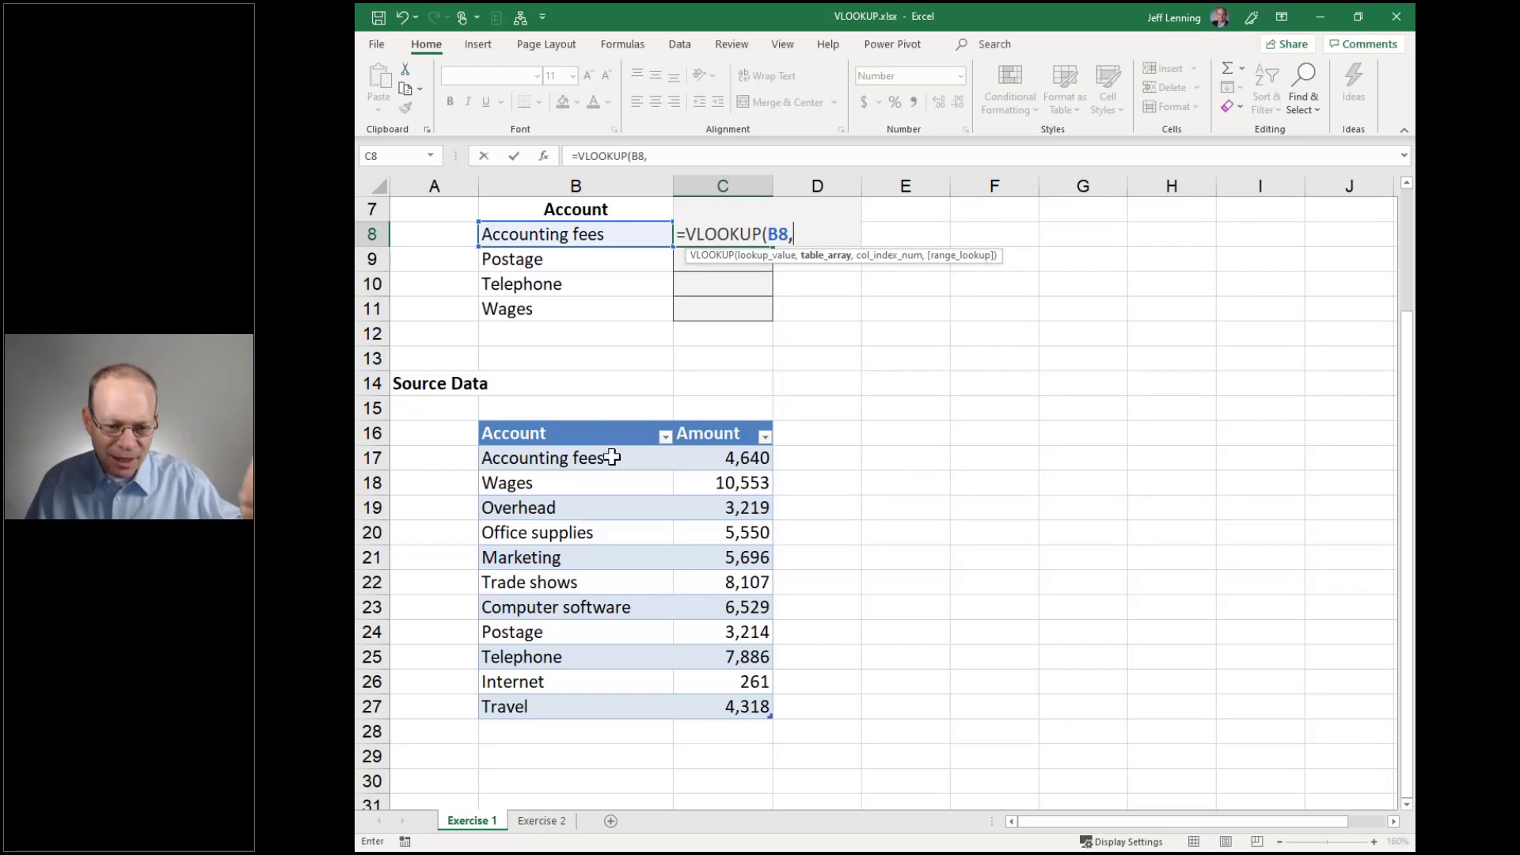
left_click_drag(645, 456, 737, 709)
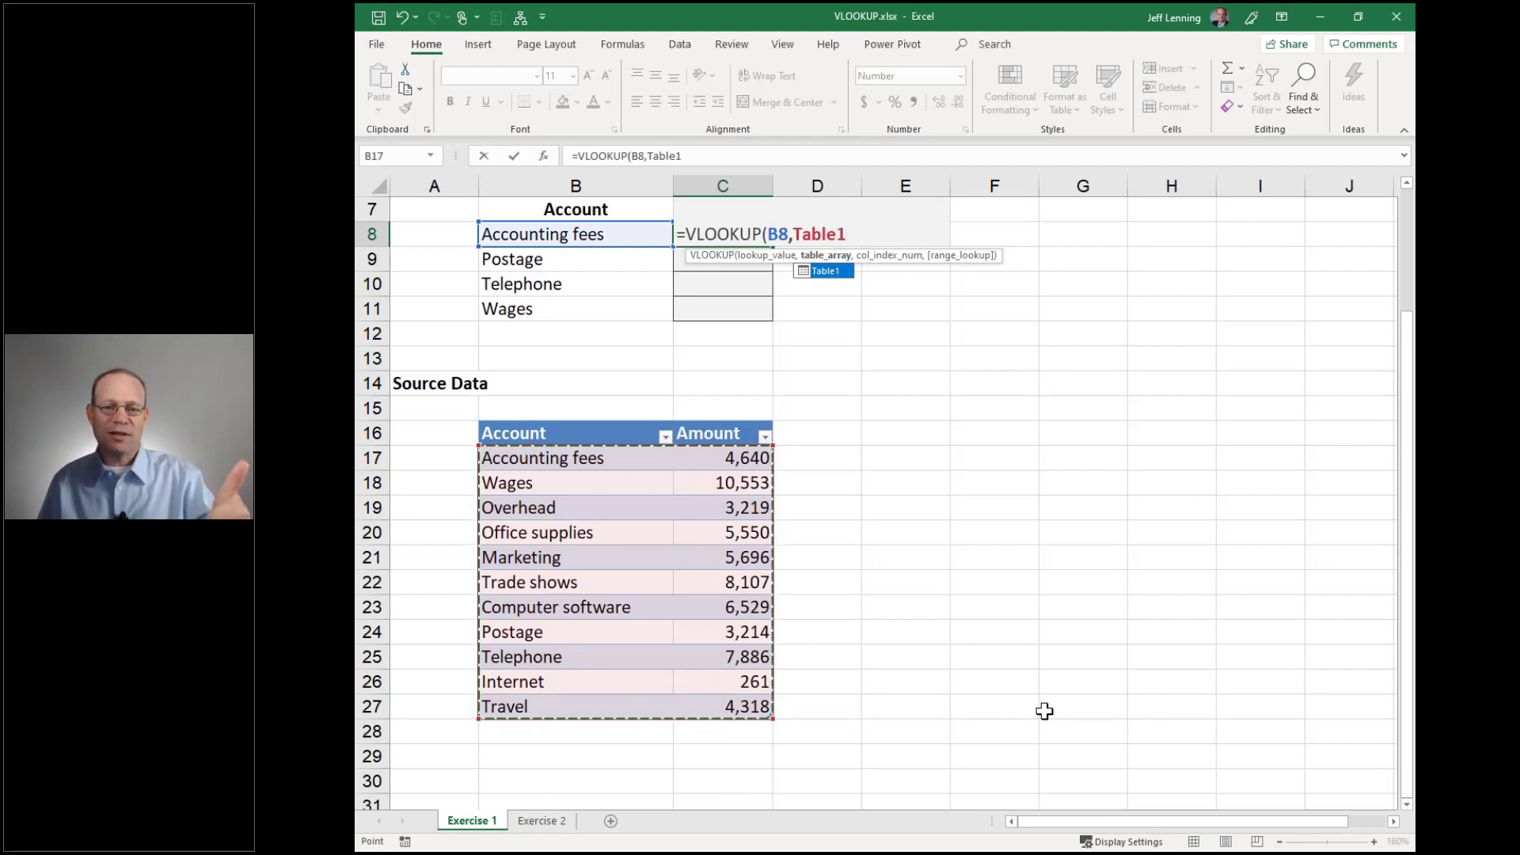
type(",2")
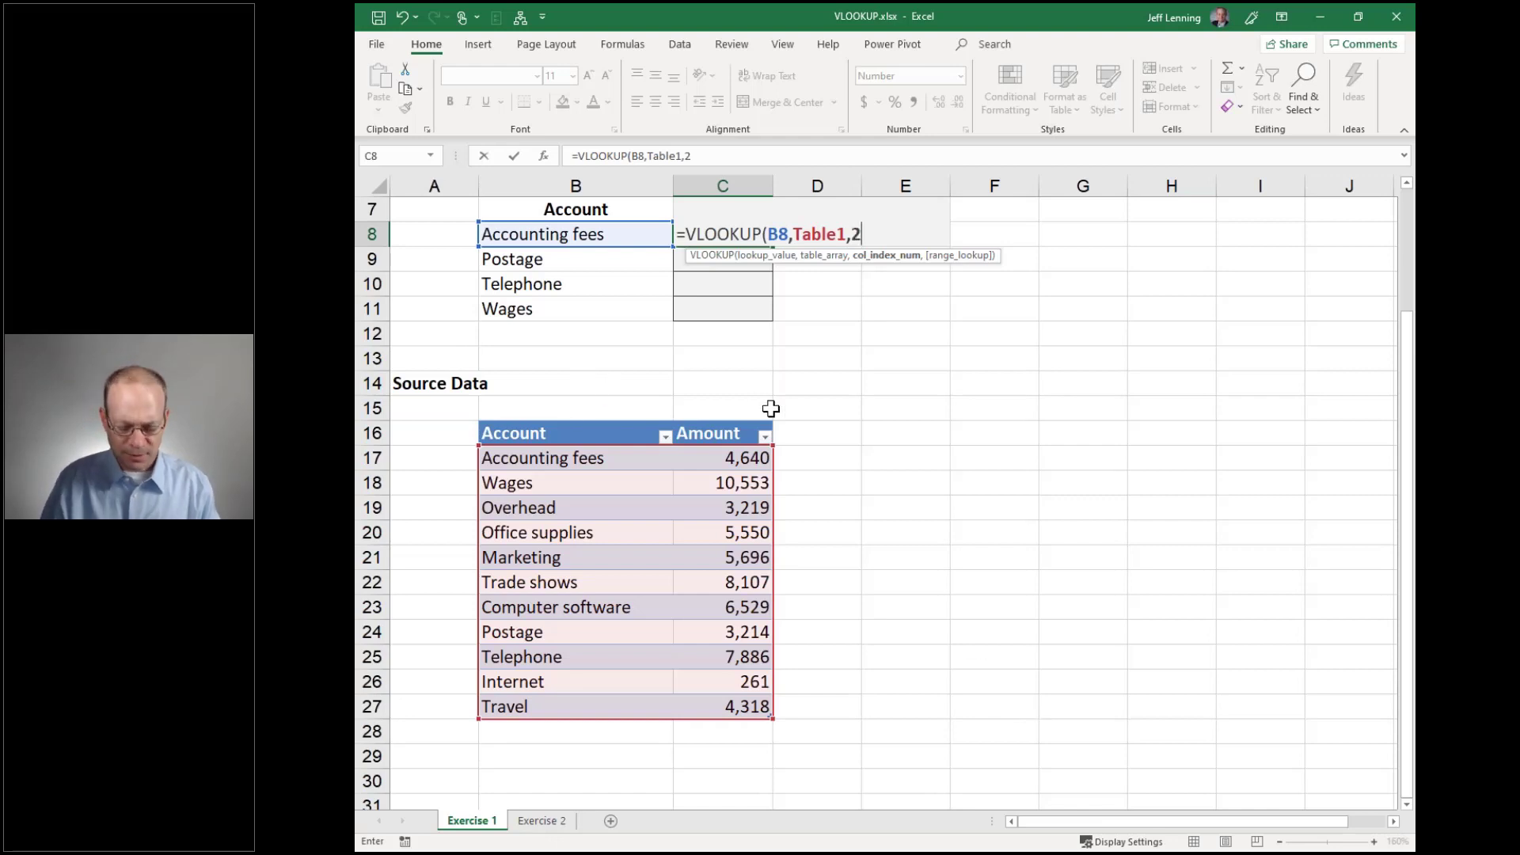
type(",")
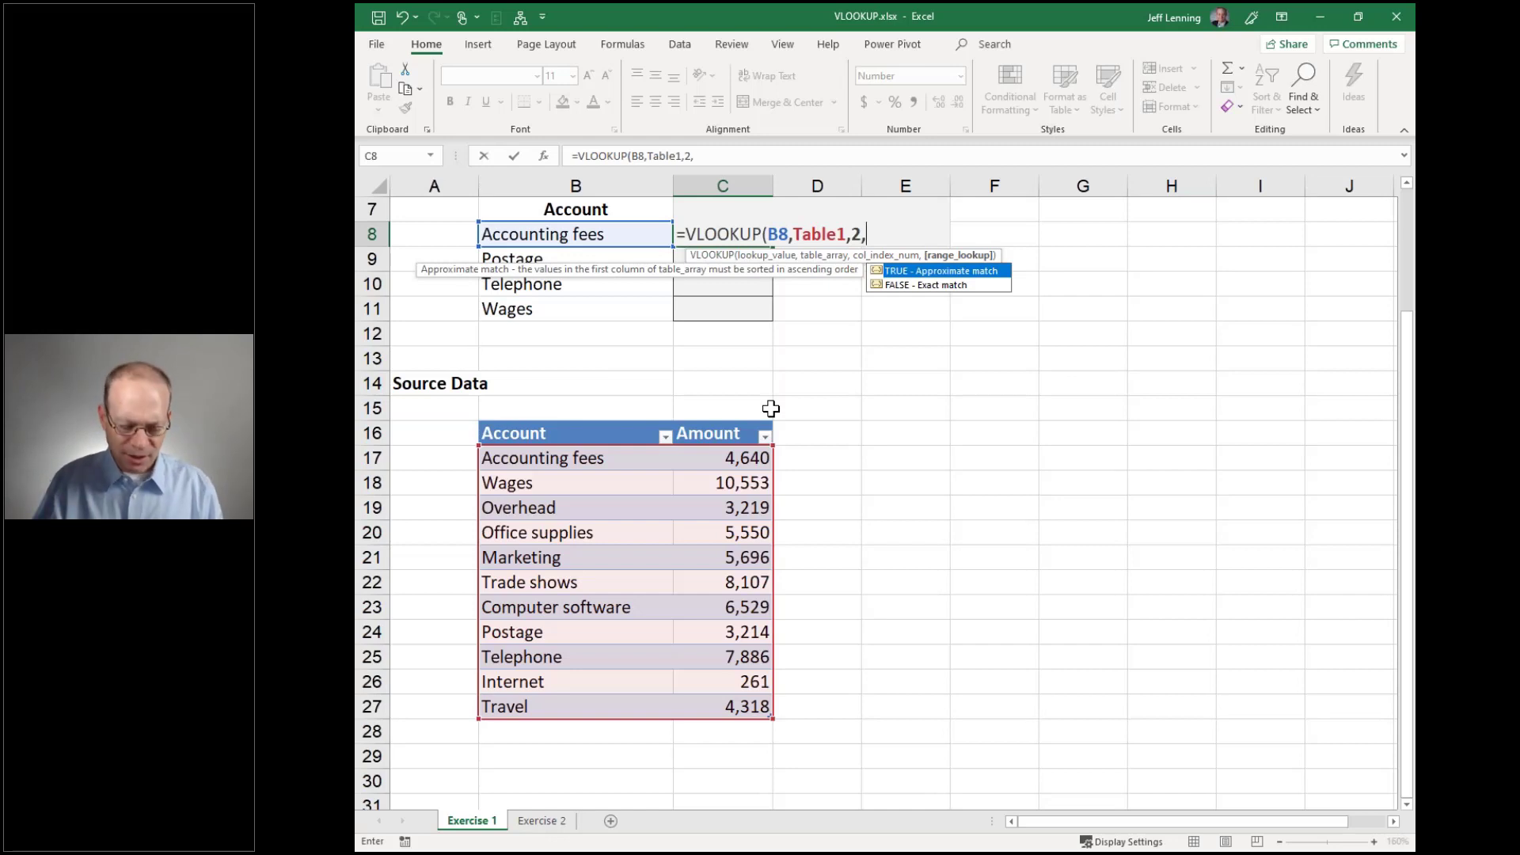
type("false)")
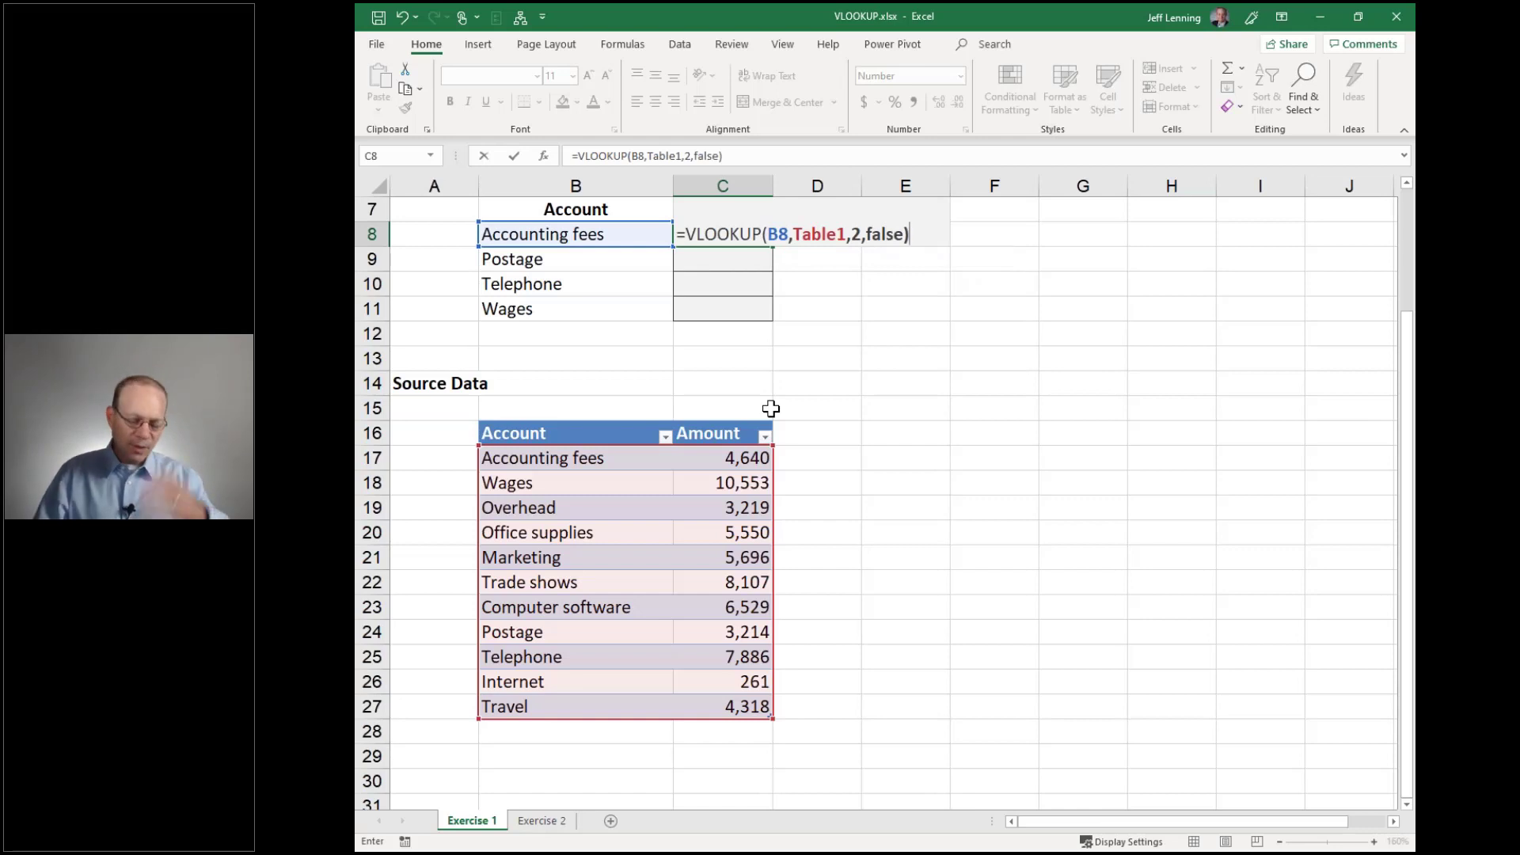
key("BackSpace")
key("BackSpace")
key("BackSpace")
key("BackSpace")
key("BackSpace")
key("BackSpace")
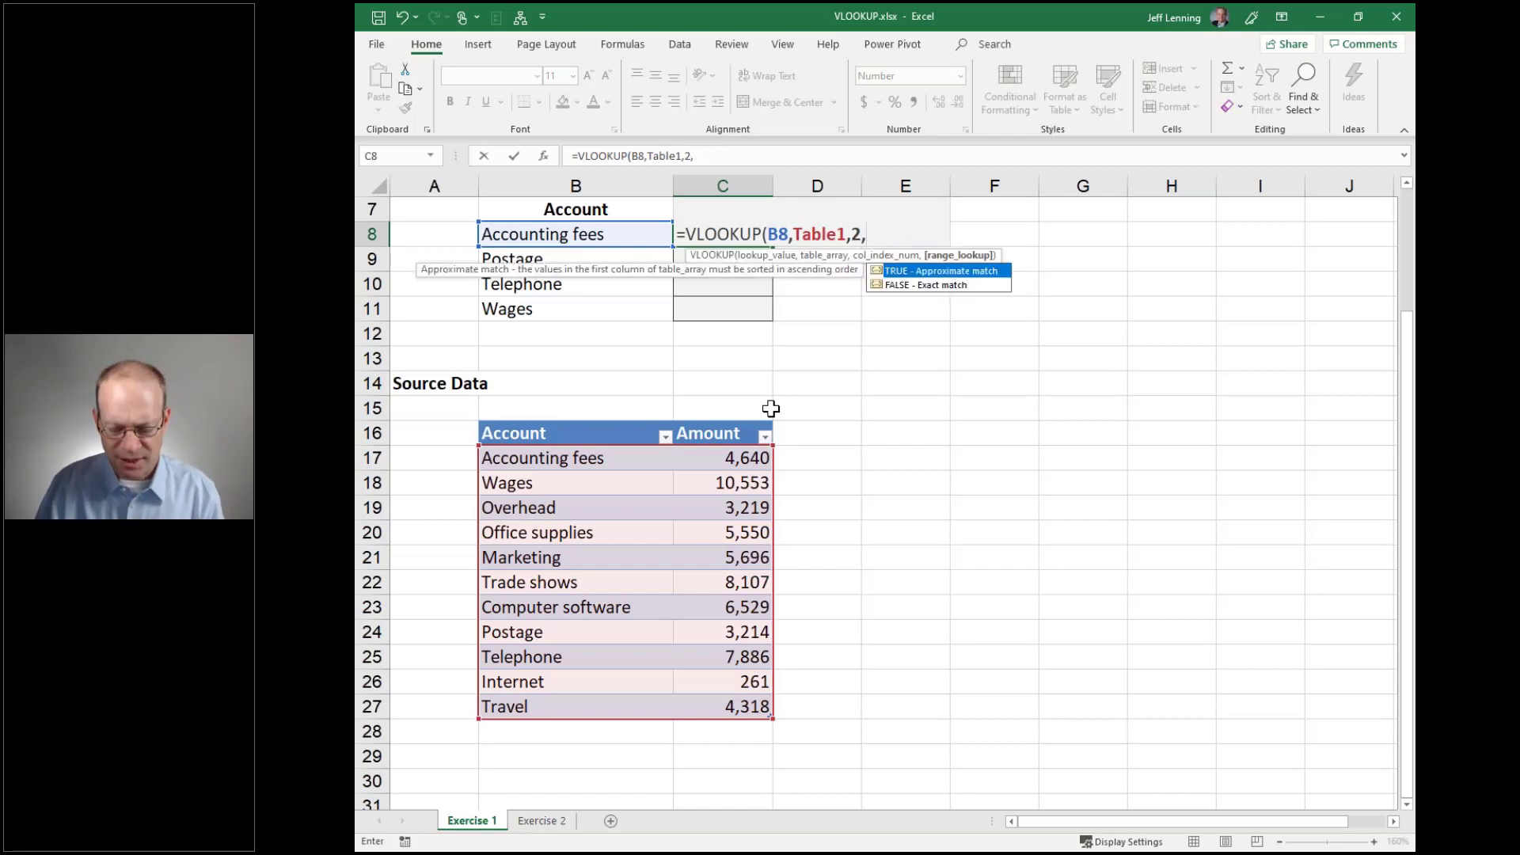
type("0)")
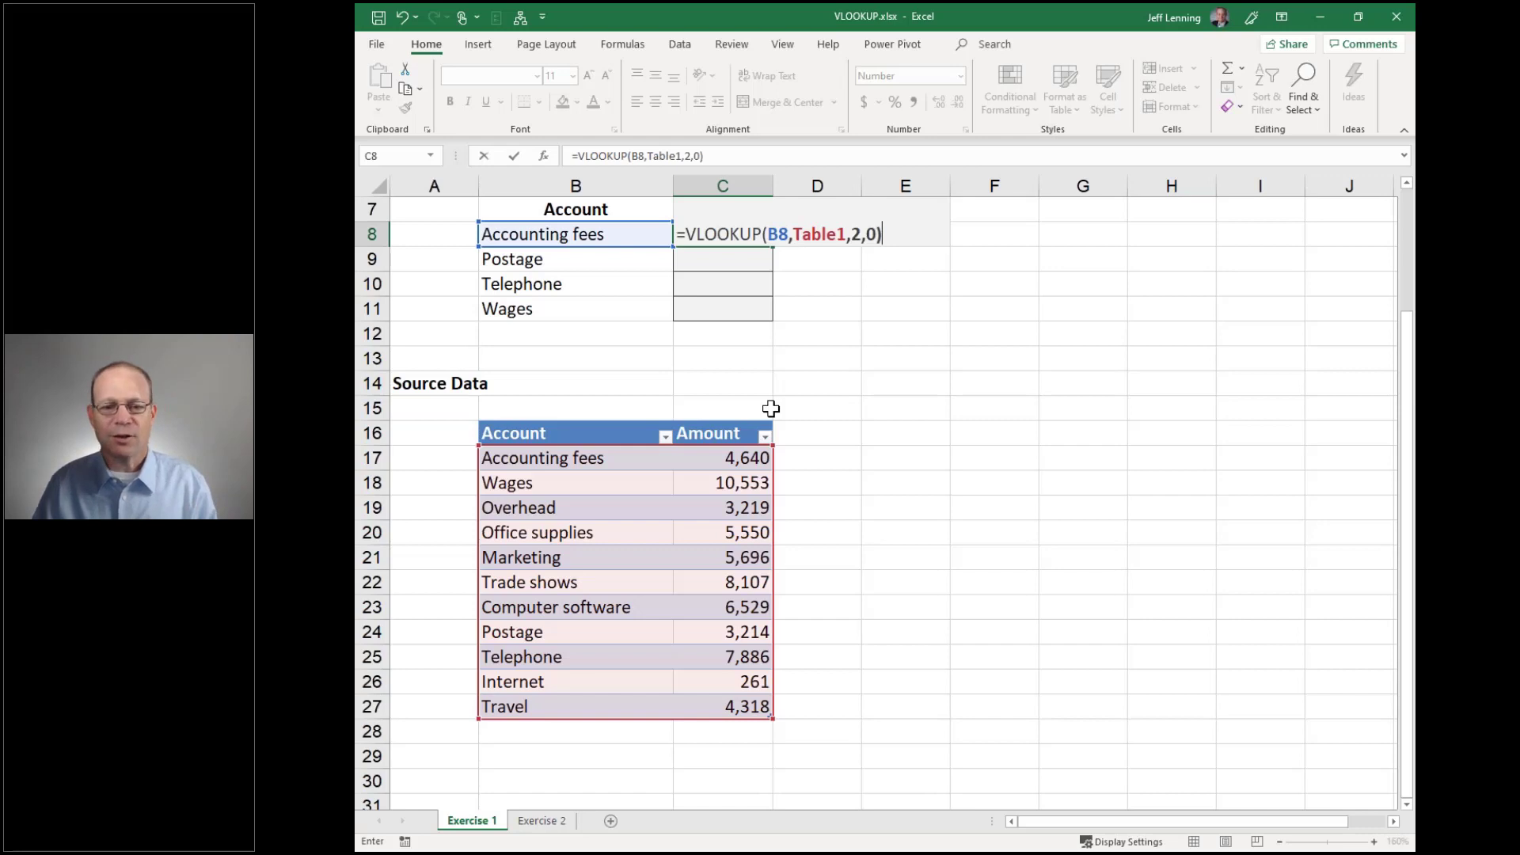
key("ctrl+Return")
left_click(570, 236)
left_click(698, 231)
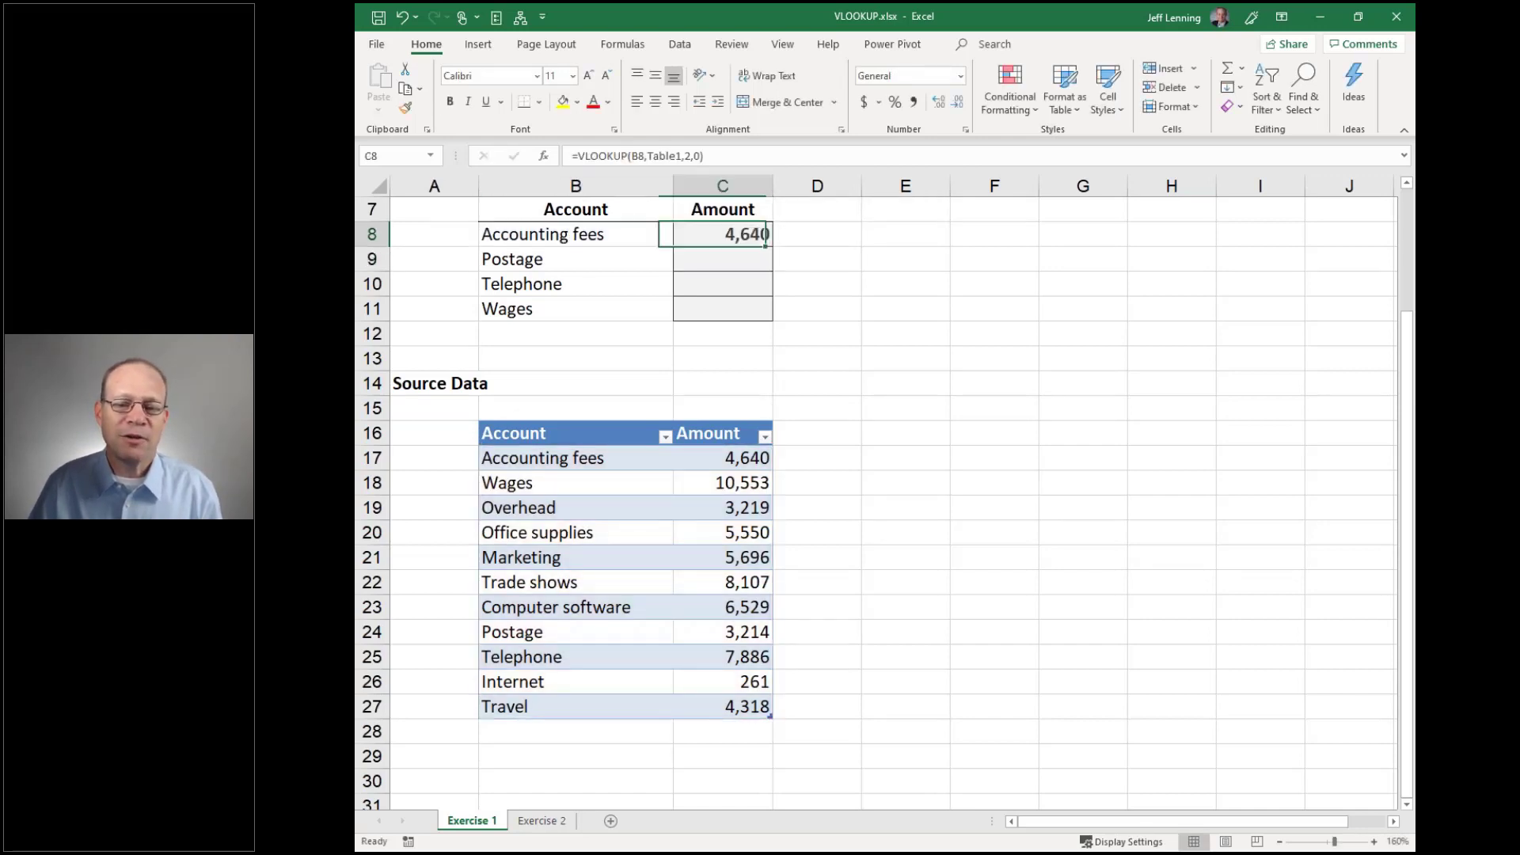
Fill the C8 lookup down through the Wages row to C11
left_click(588, 457)
left_click(748, 457)
left_click(761, 236)
left_click_drag(772, 246, 780, 315)
left_click(911, 334)
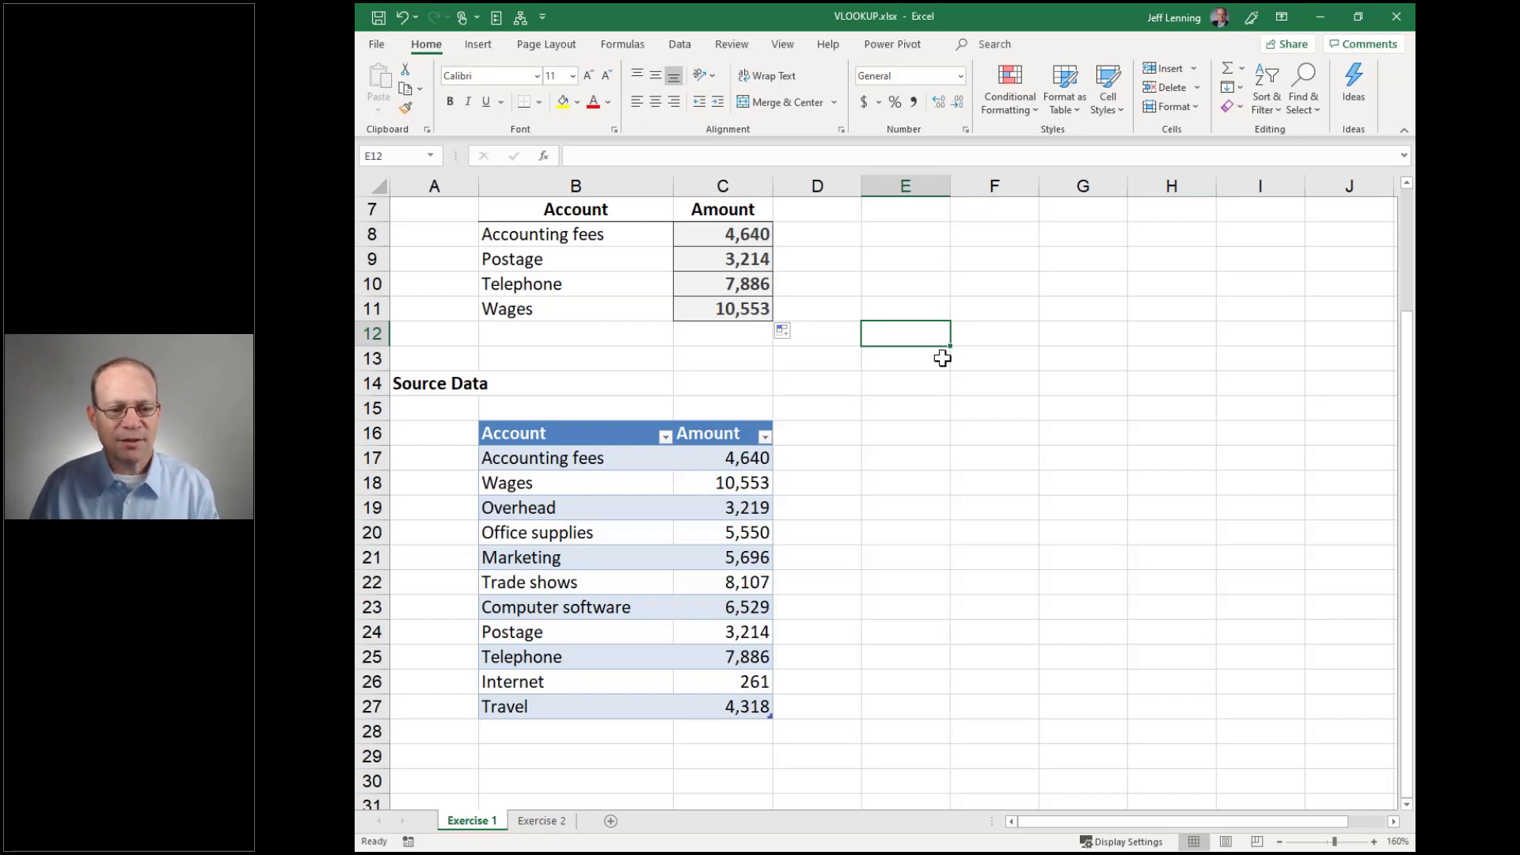
Clear the four Amount results in C8:C11
left_click(738, 233)
key("F2")
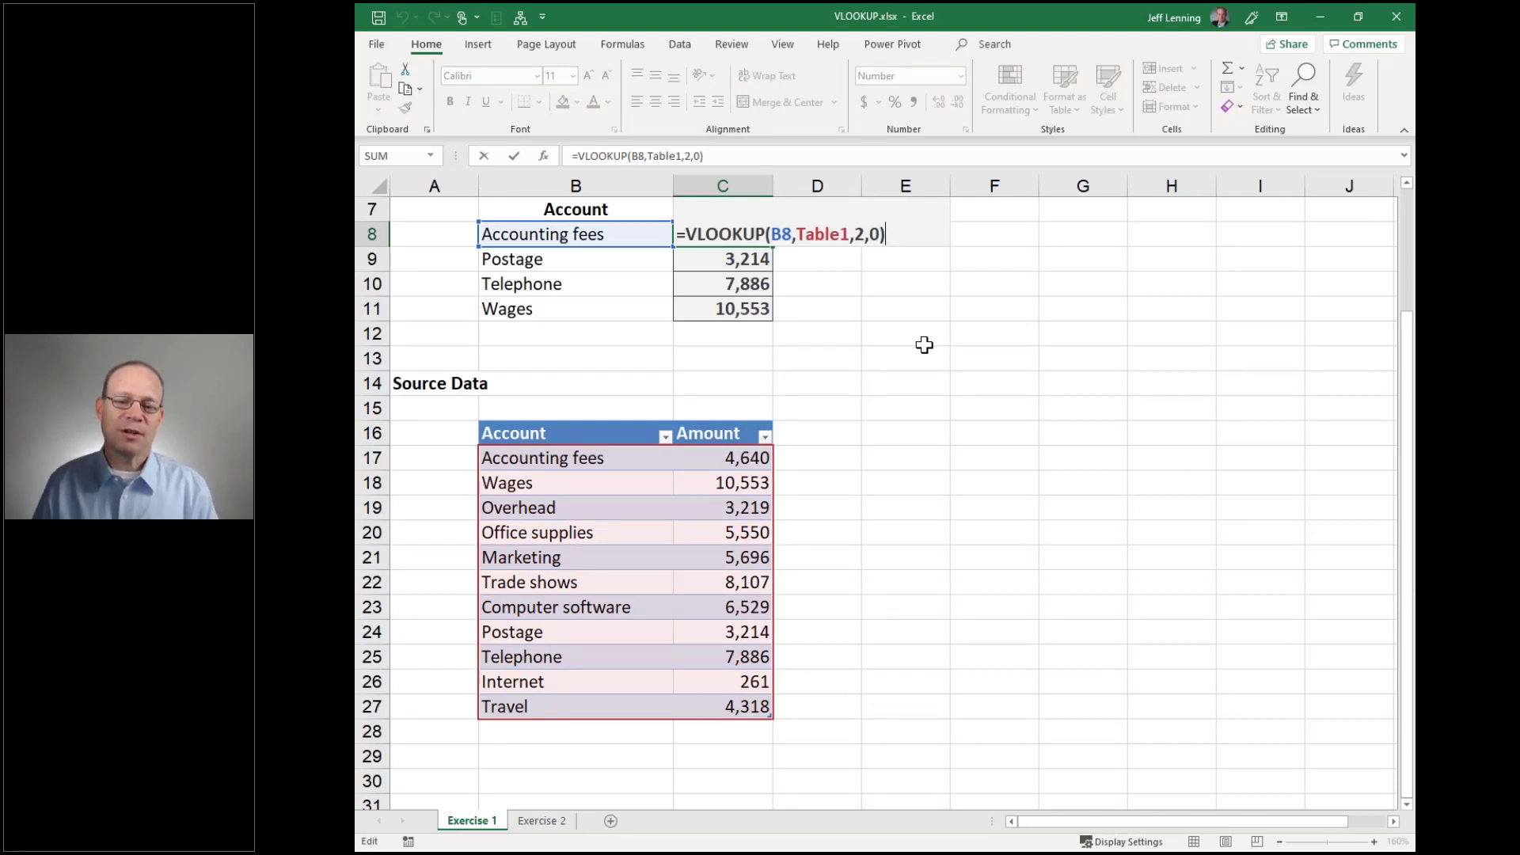
key("Escape")
key("ctrl+shift+Down")
key("Delete")
key("Left")
key("Right")
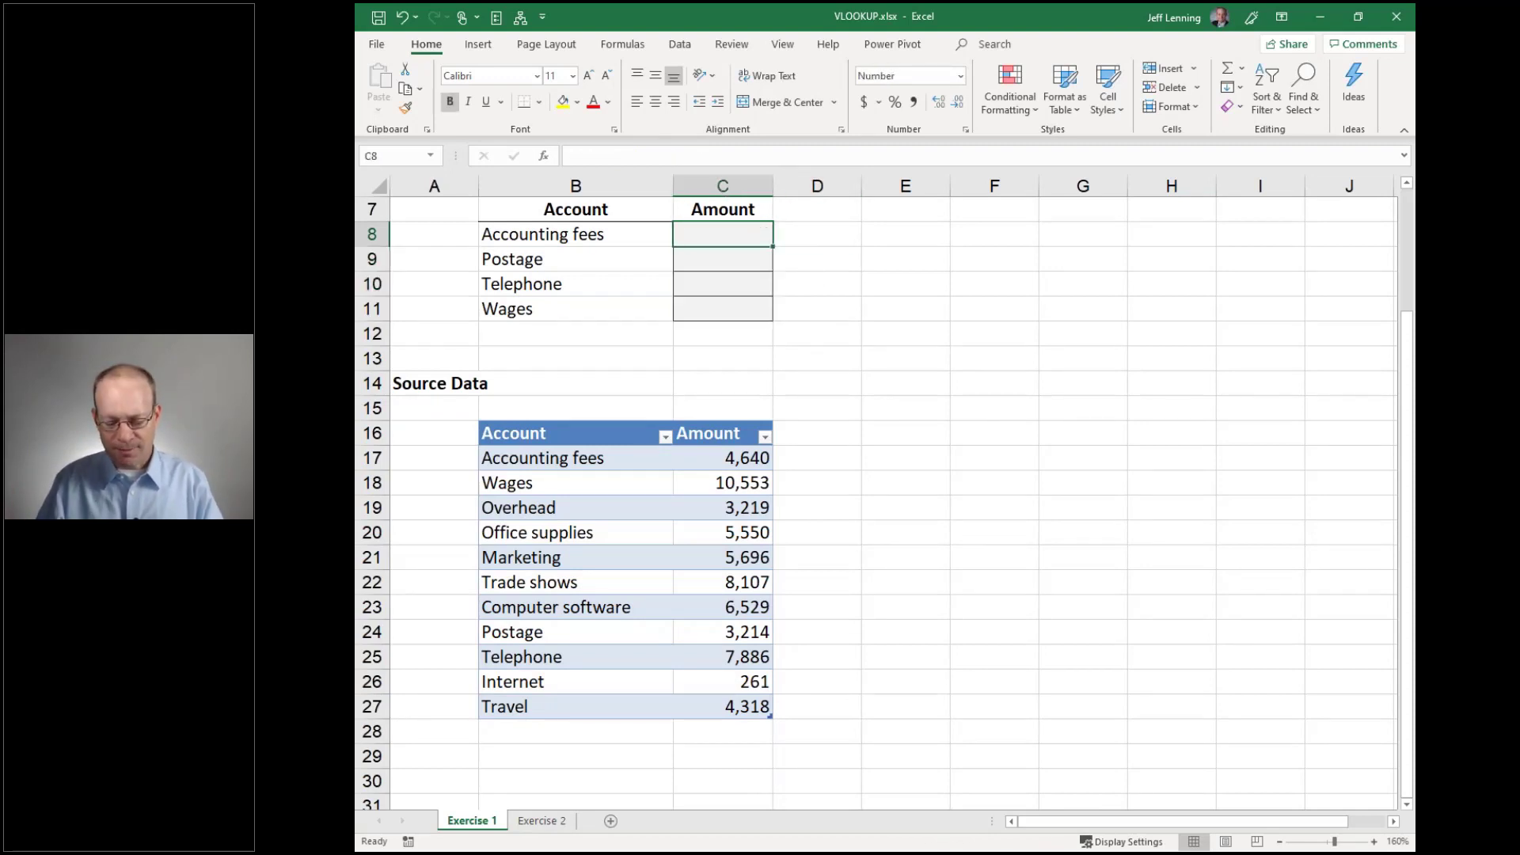
Re-enter =VLOOKUP(B8,Table1,2,0) in C8, fill it to C11, then go to Exercise 2
type("=VLOOKUP(")
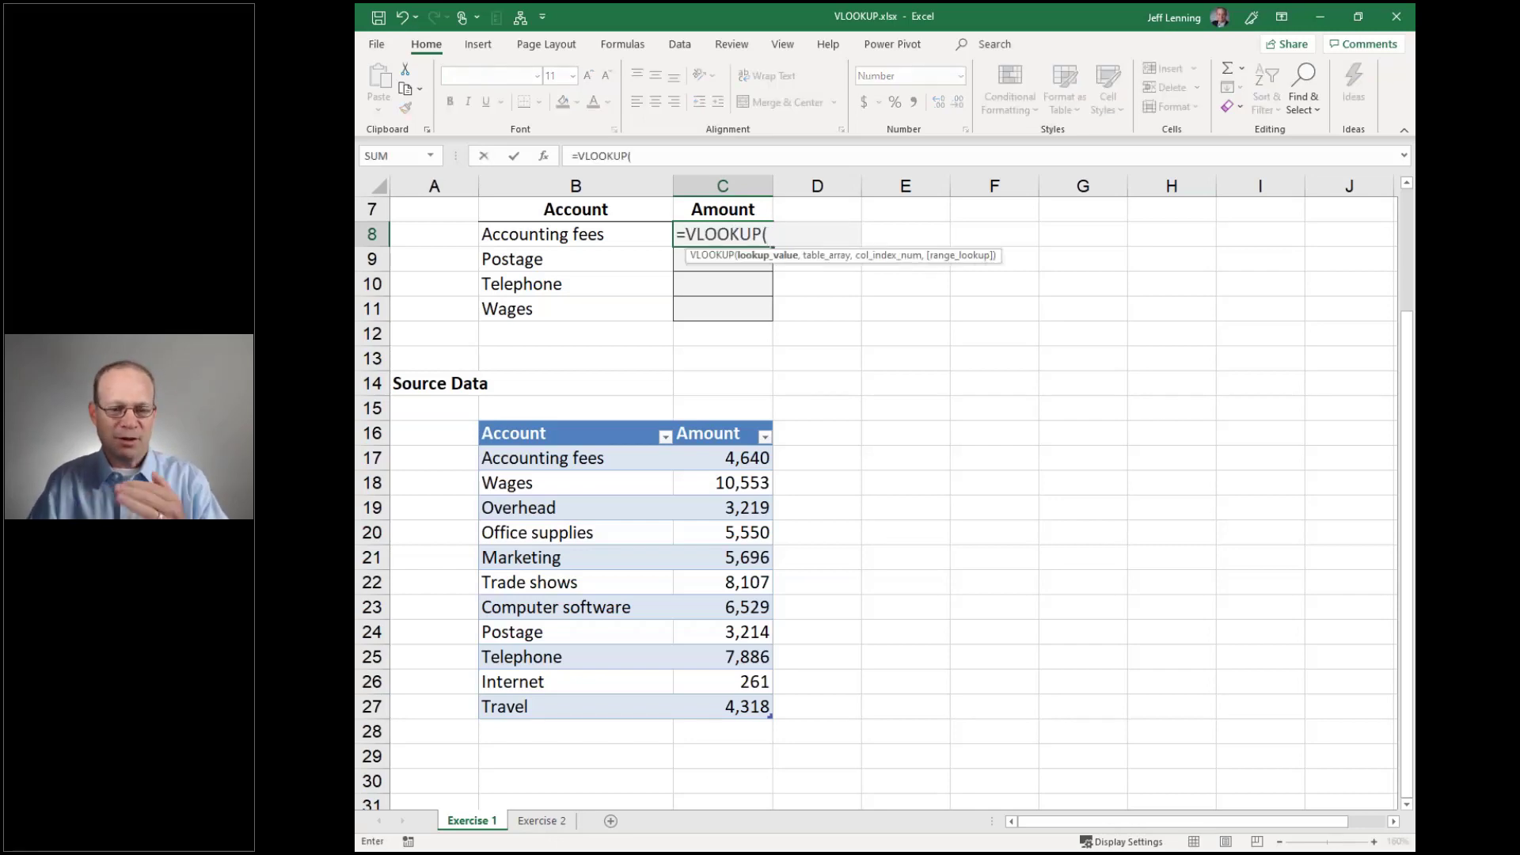
left_click(599, 240)
type(",")
left_click(477, 414)
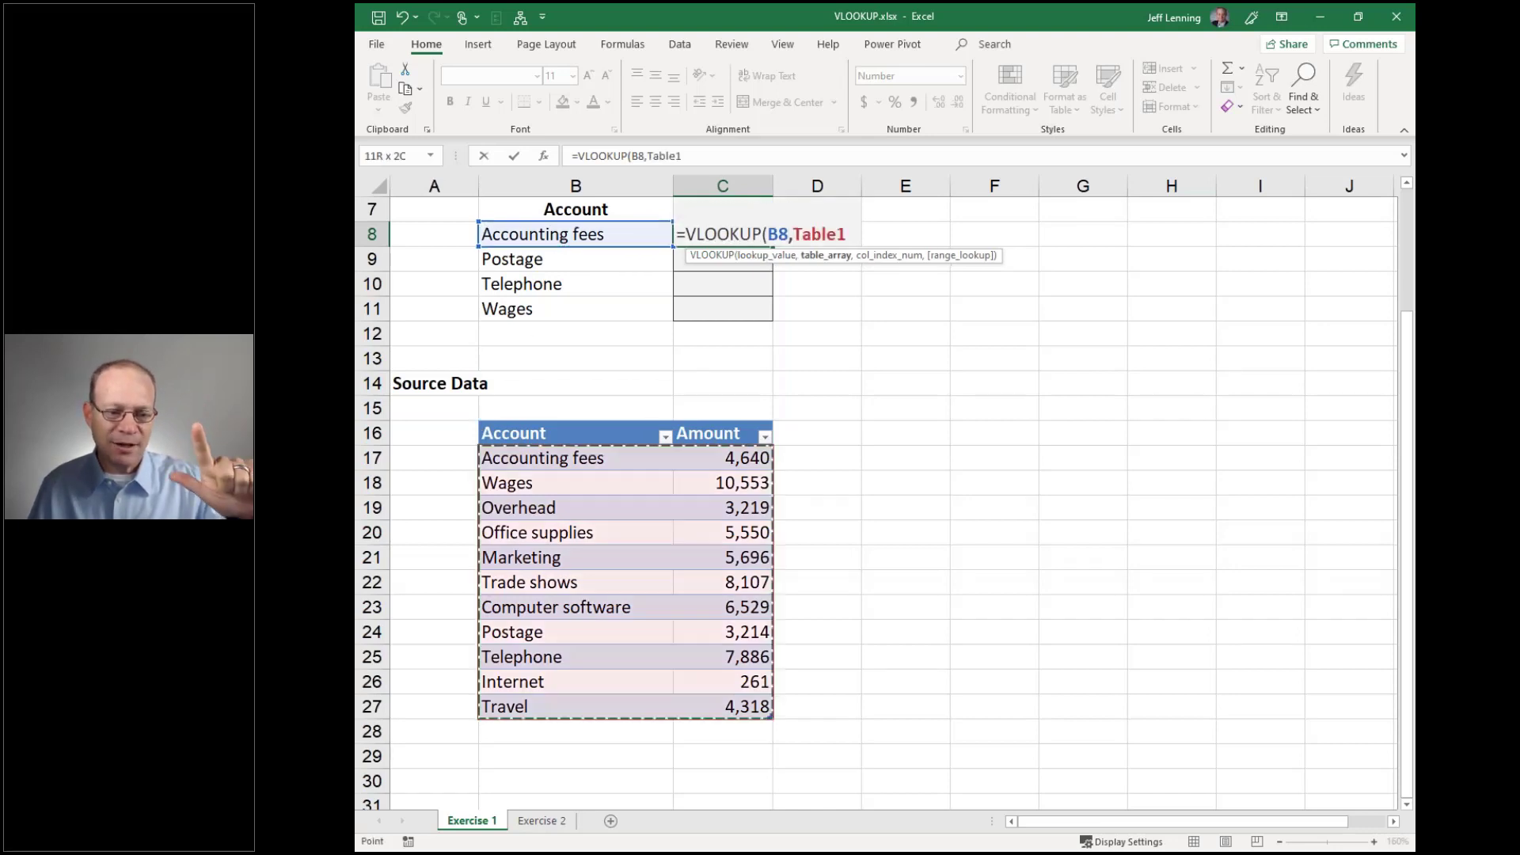
type(",")
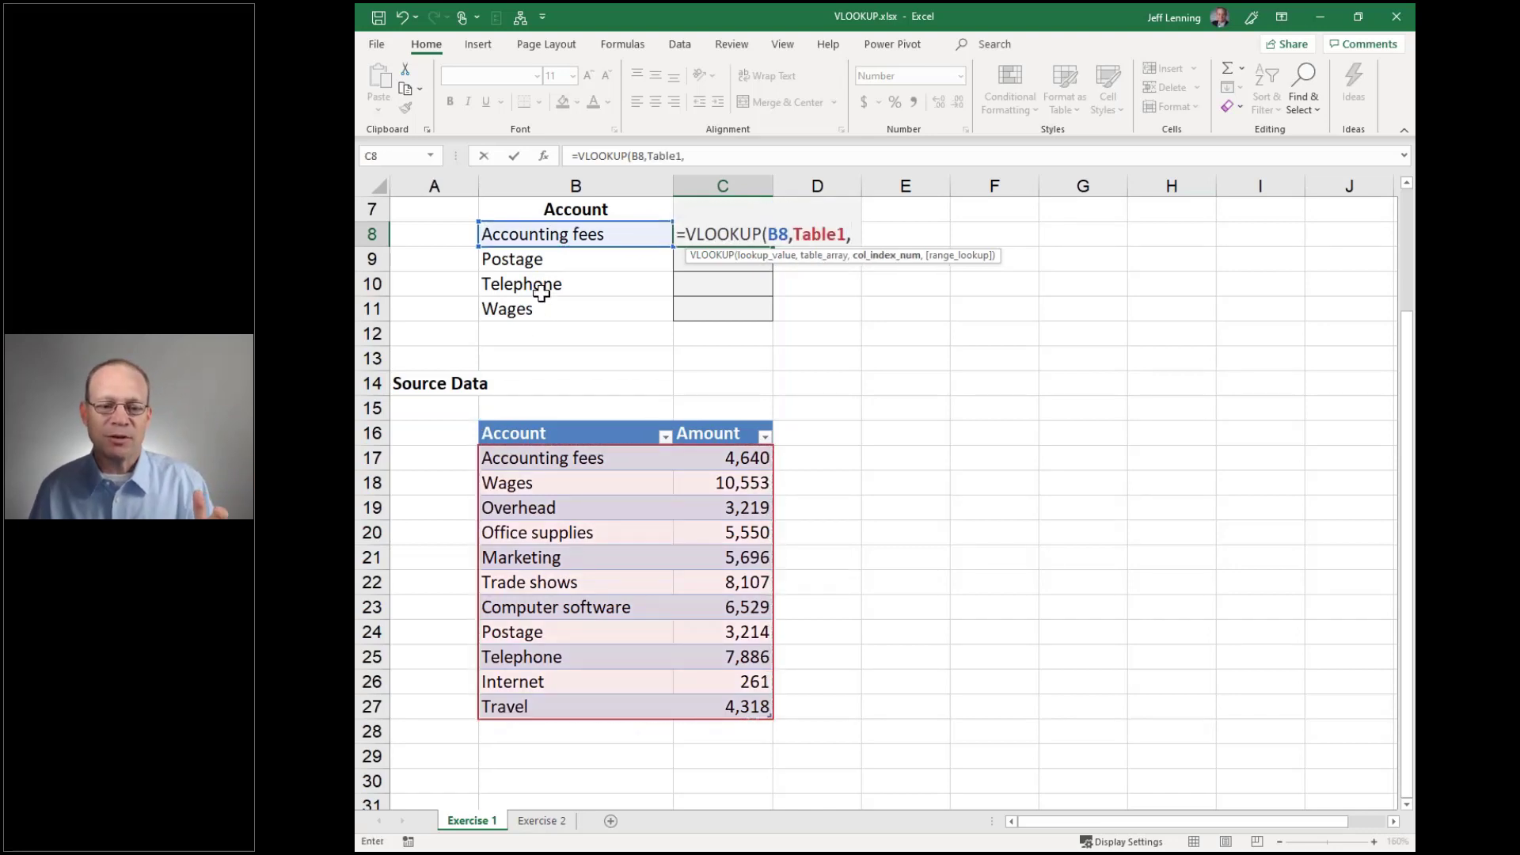
type("2,0)")
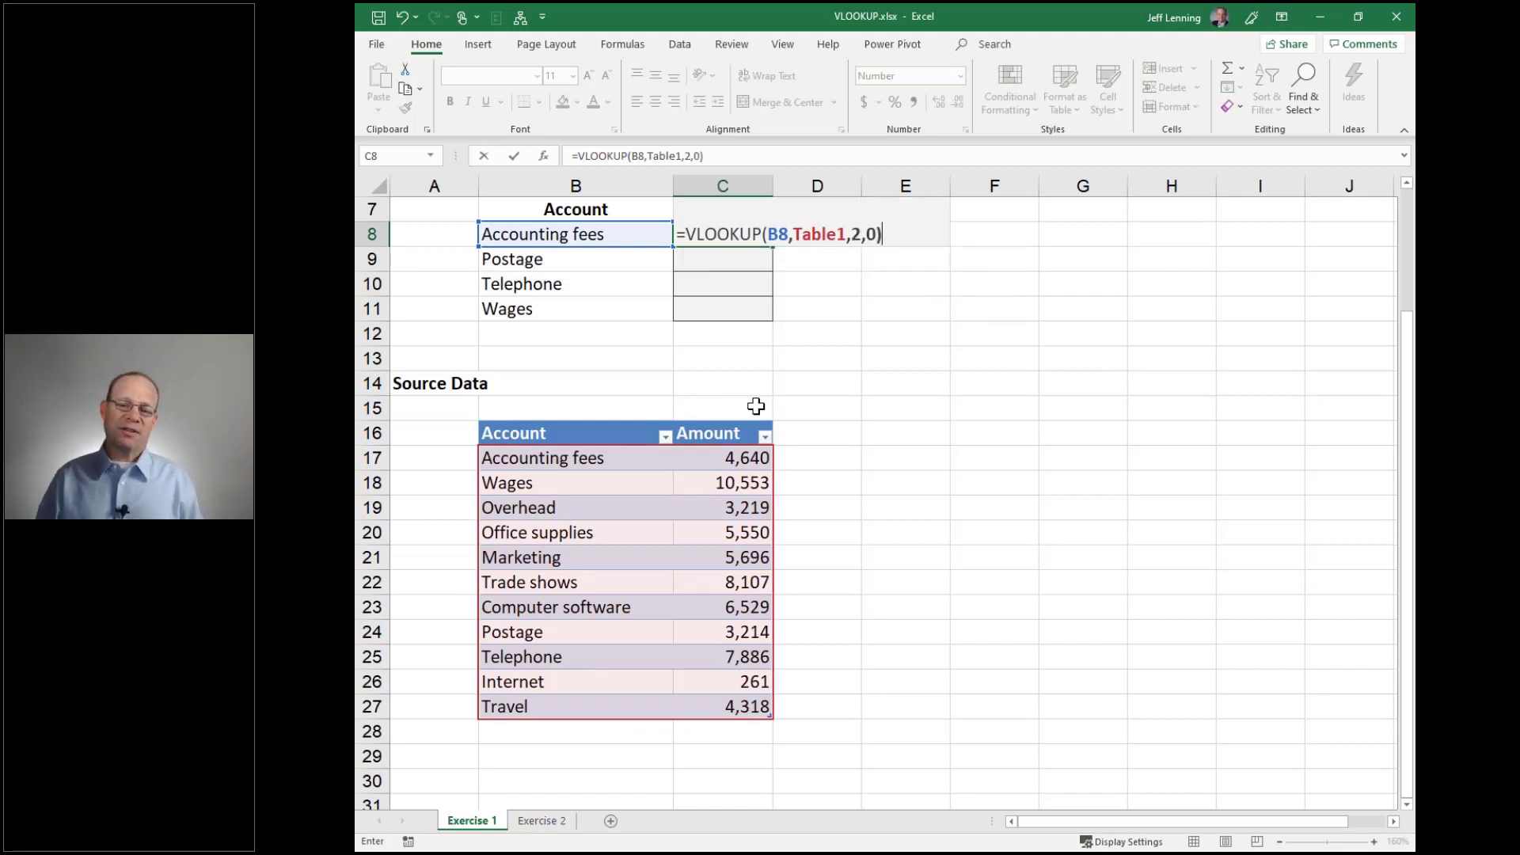
key("ctrl+Return")
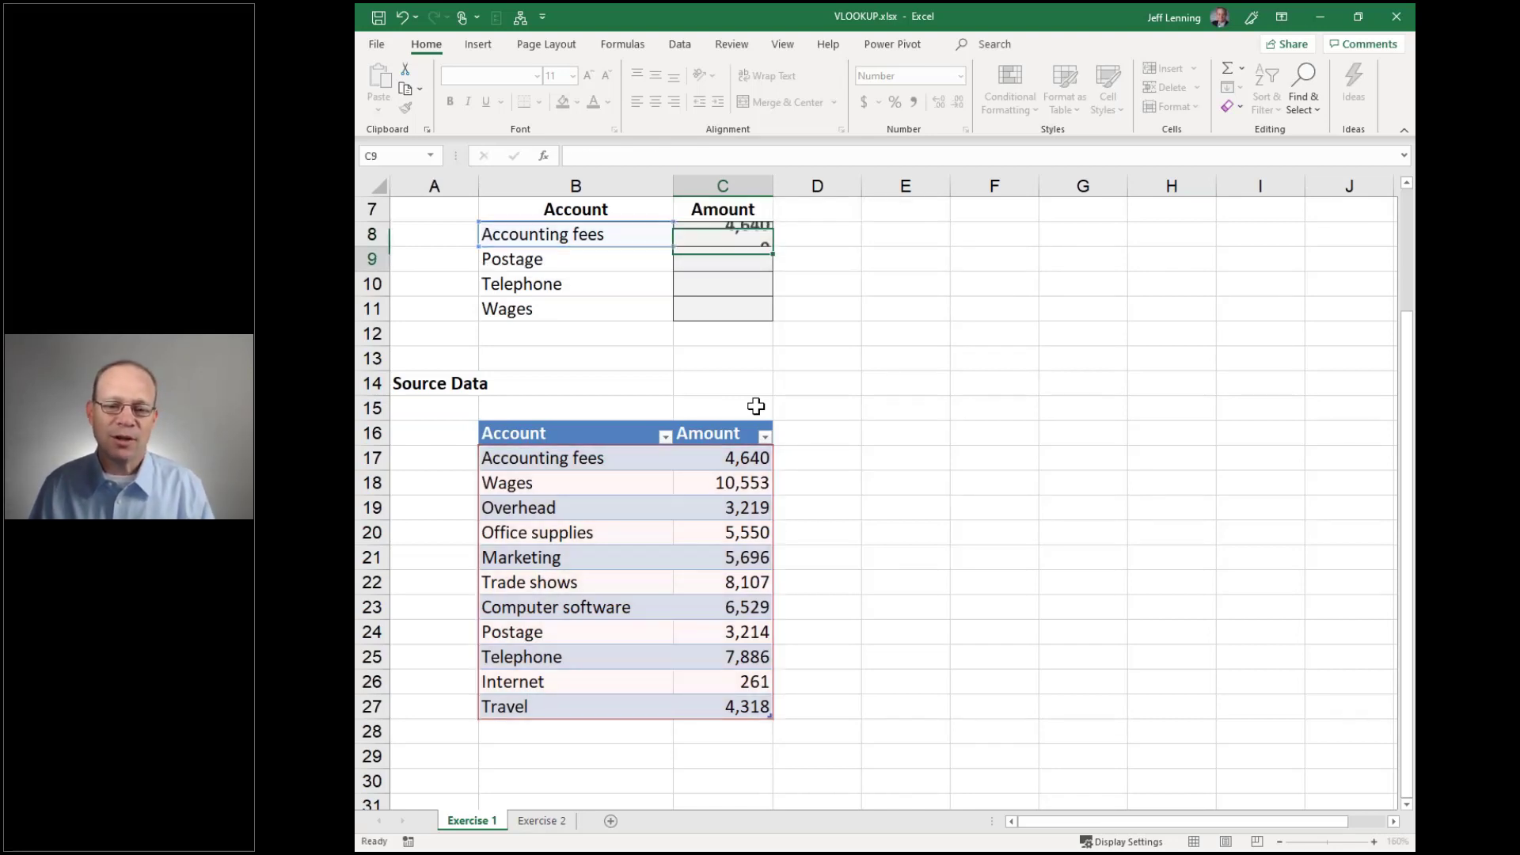
left_click_drag(772, 246, 769, 319)
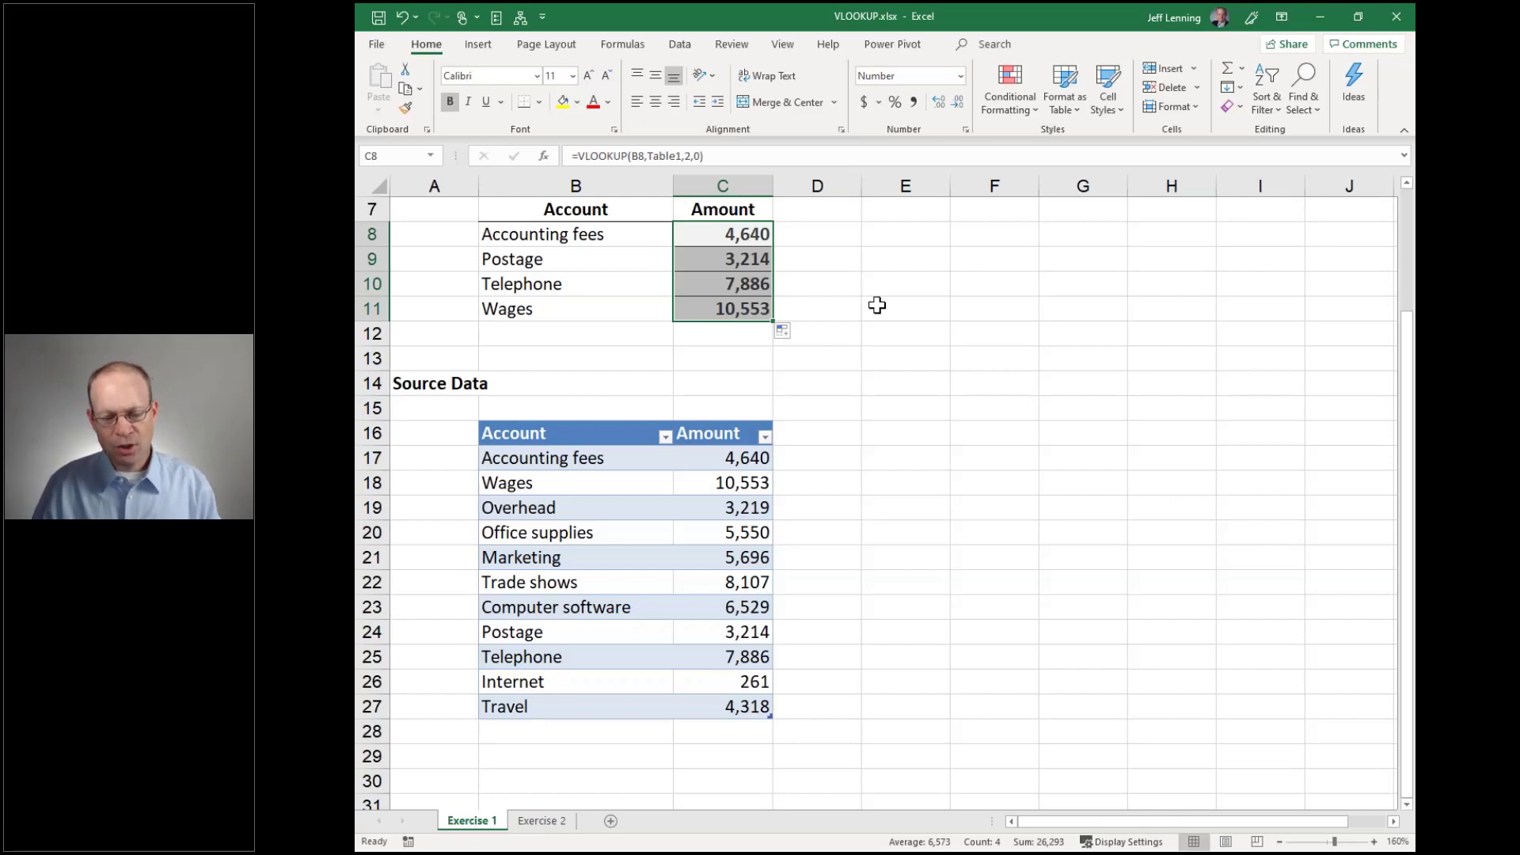
key("ctrl+Page_Down")
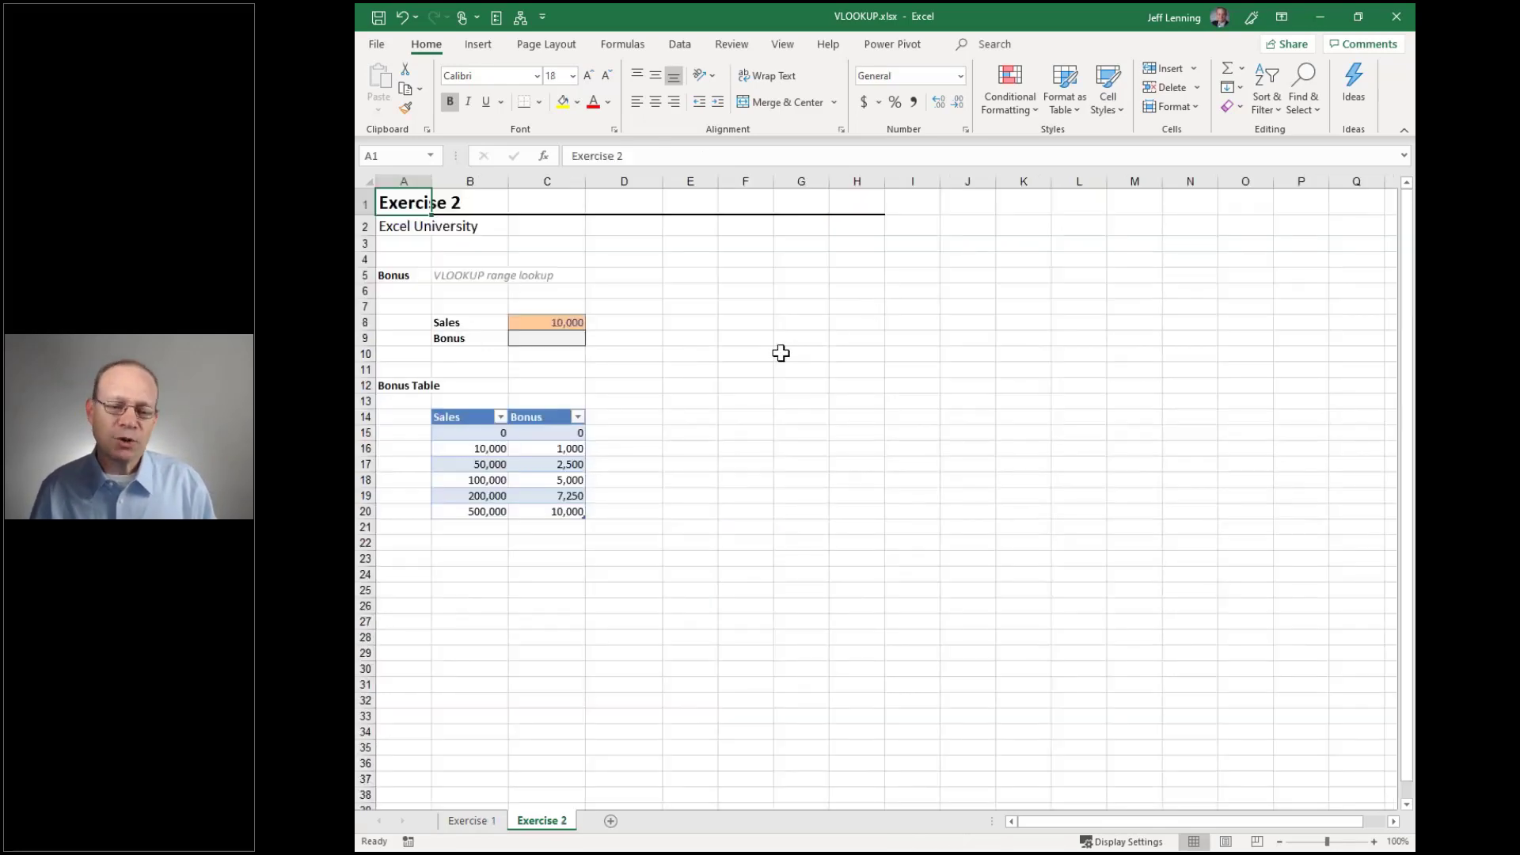
scroll(772, 355, "up", 6, "ctrl")
scroll(780, 353, "down", 2)
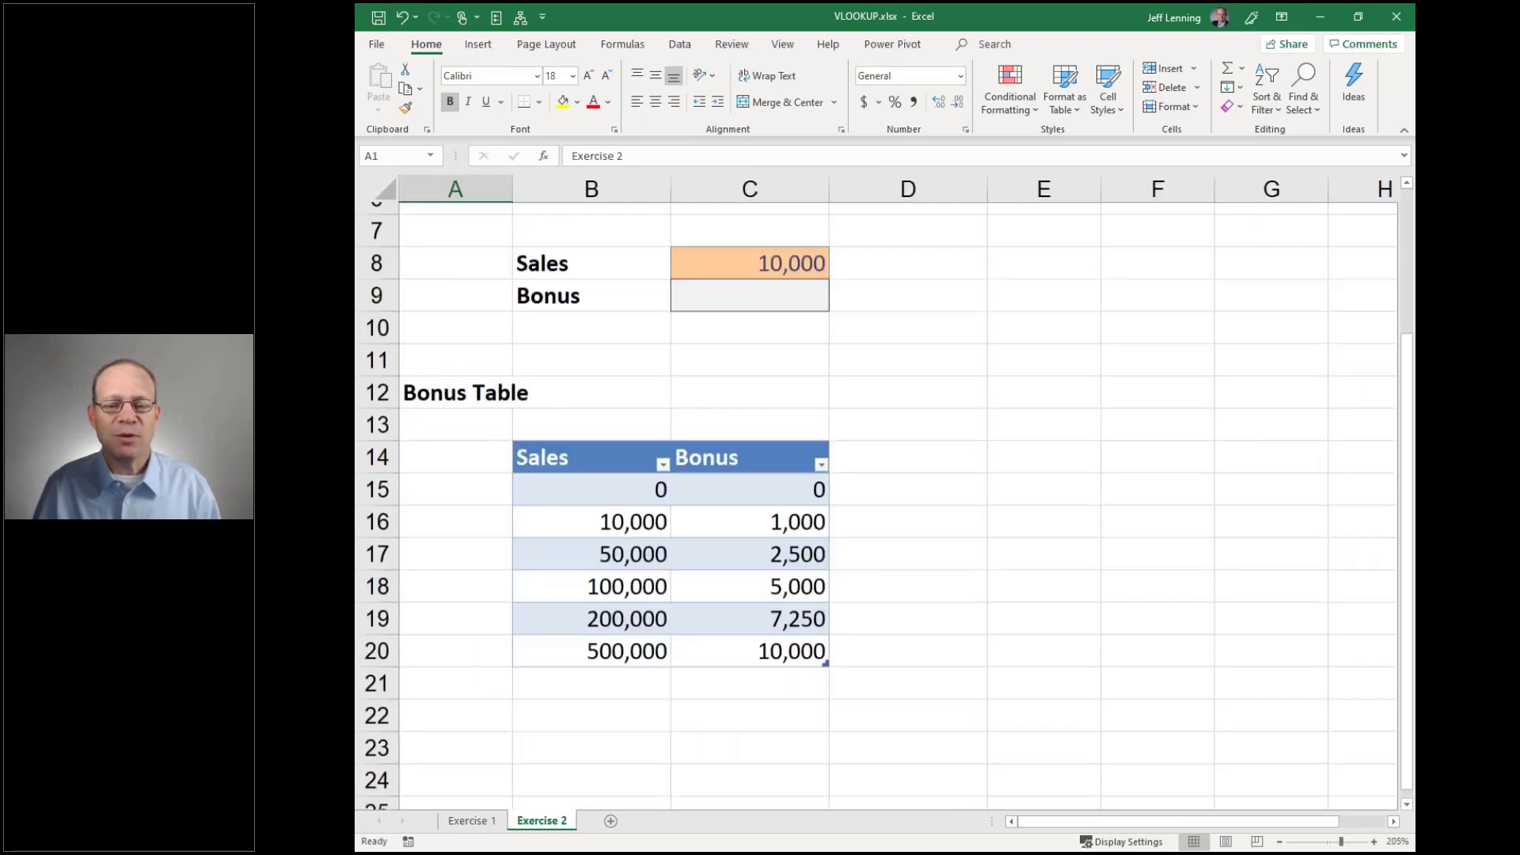
left_click(780, 268)
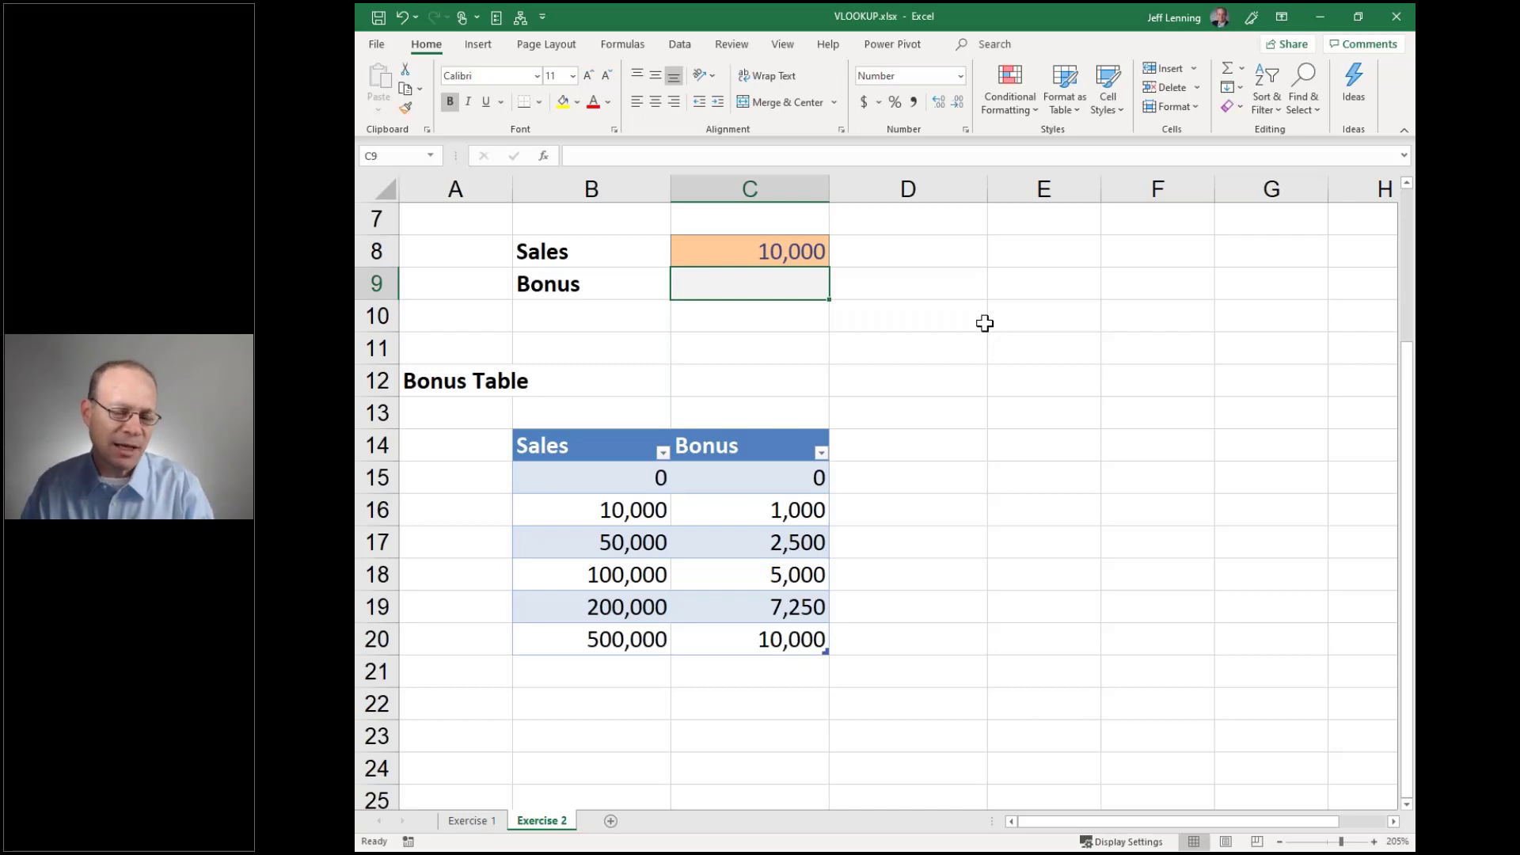
left_click_drag(775, 474, 942, 607)
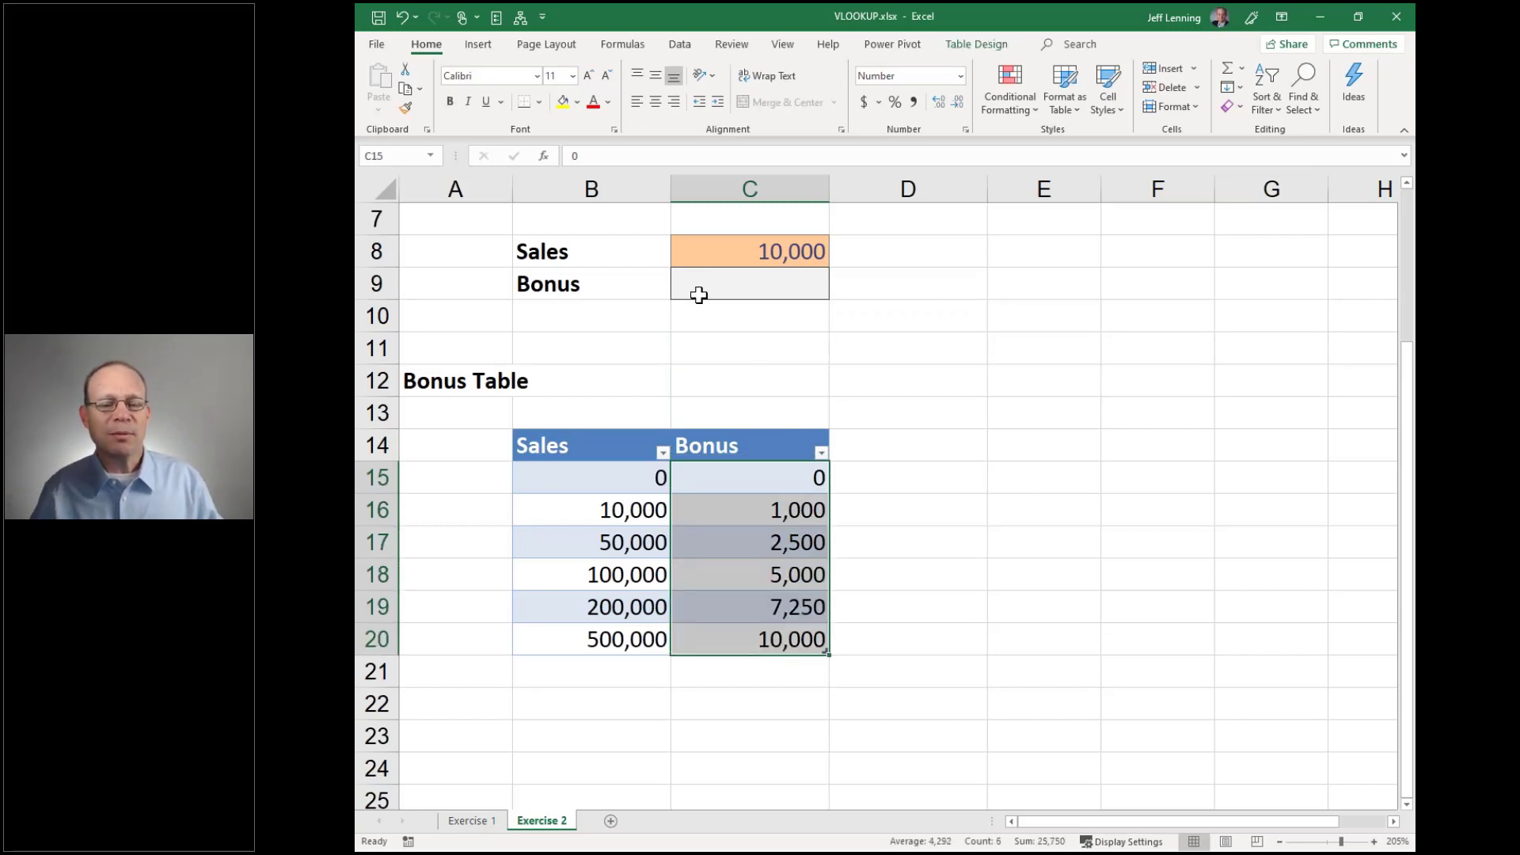
left_click(706, 253)
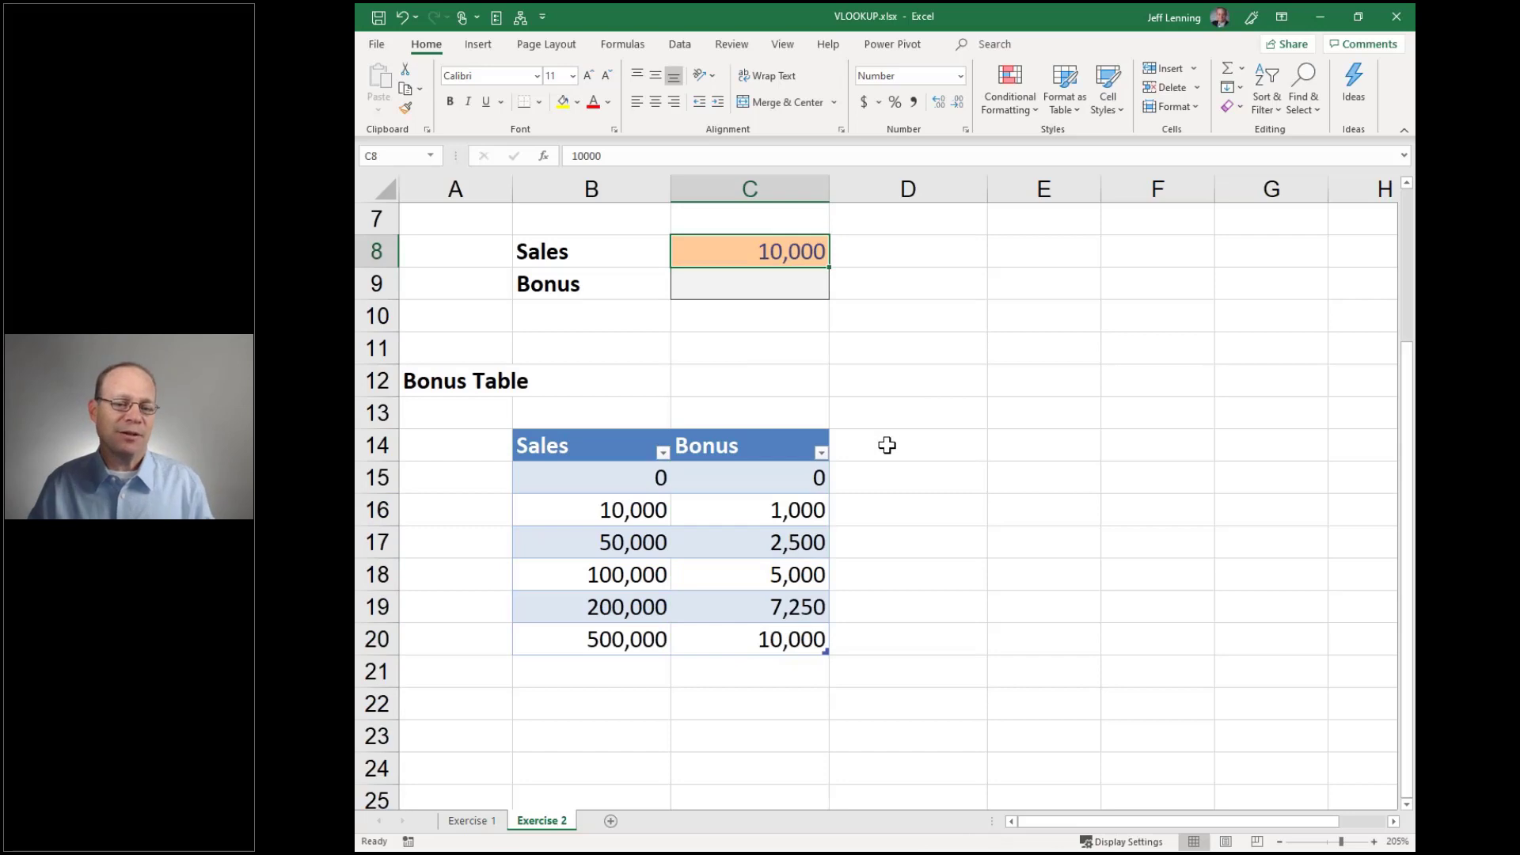
left_click_drag(783, 476, 879, 571)
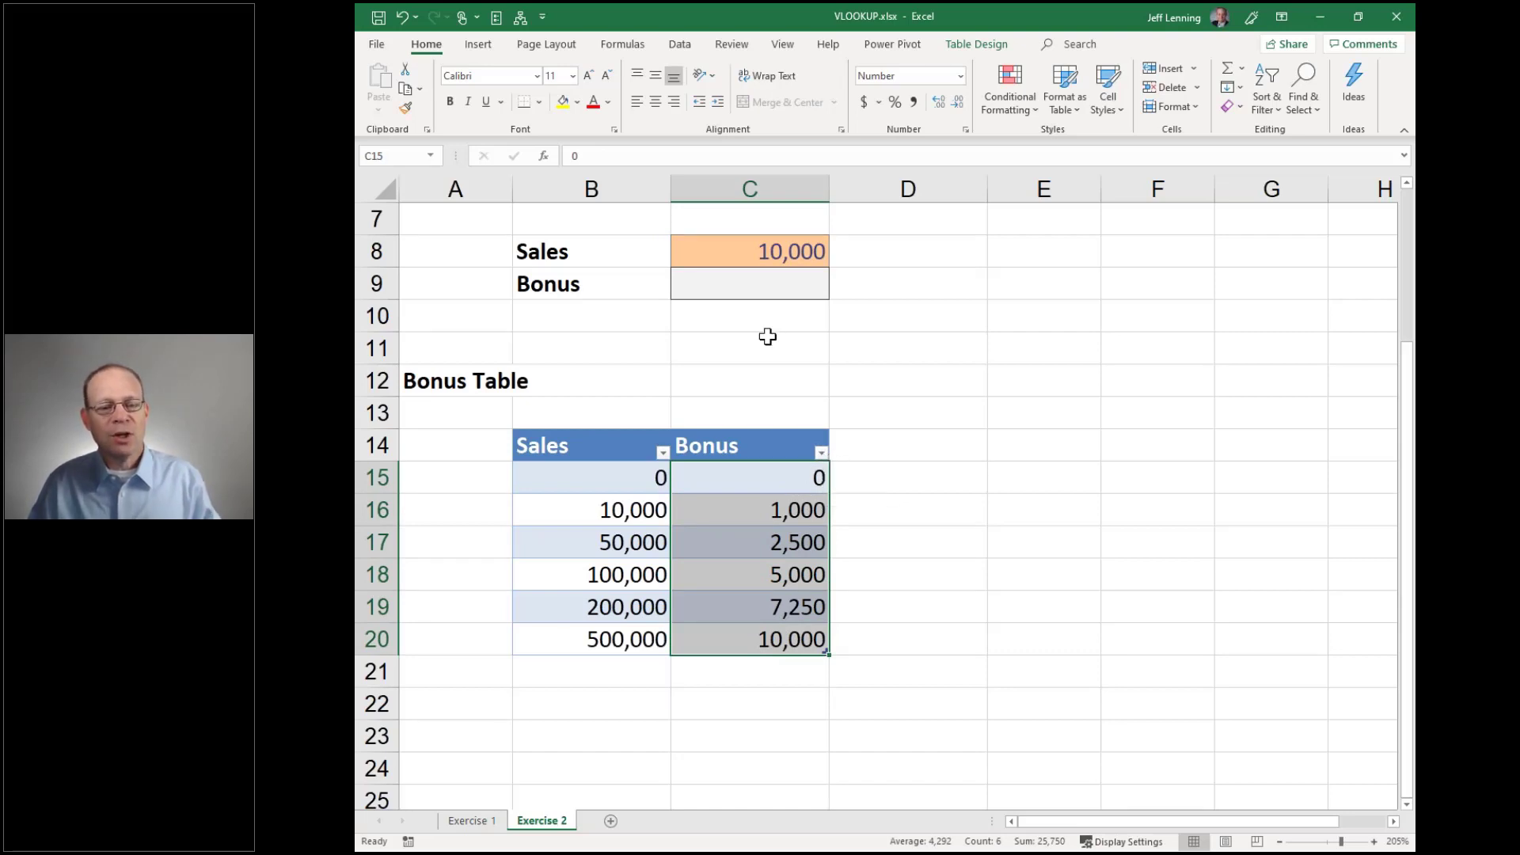
left_click(775, 248)
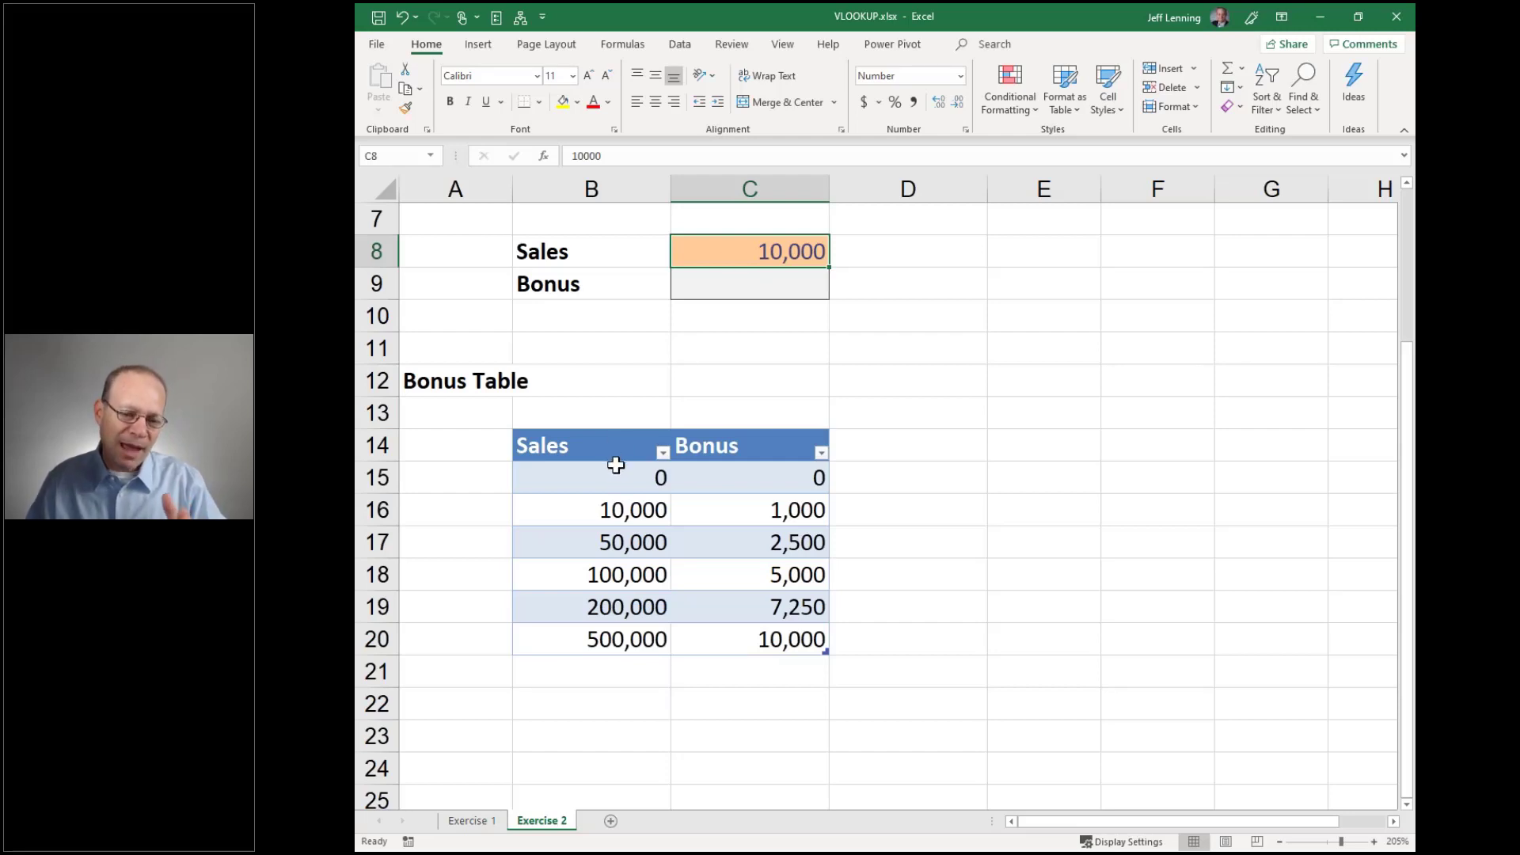
left_click_drag(614, 471, 612, 635)
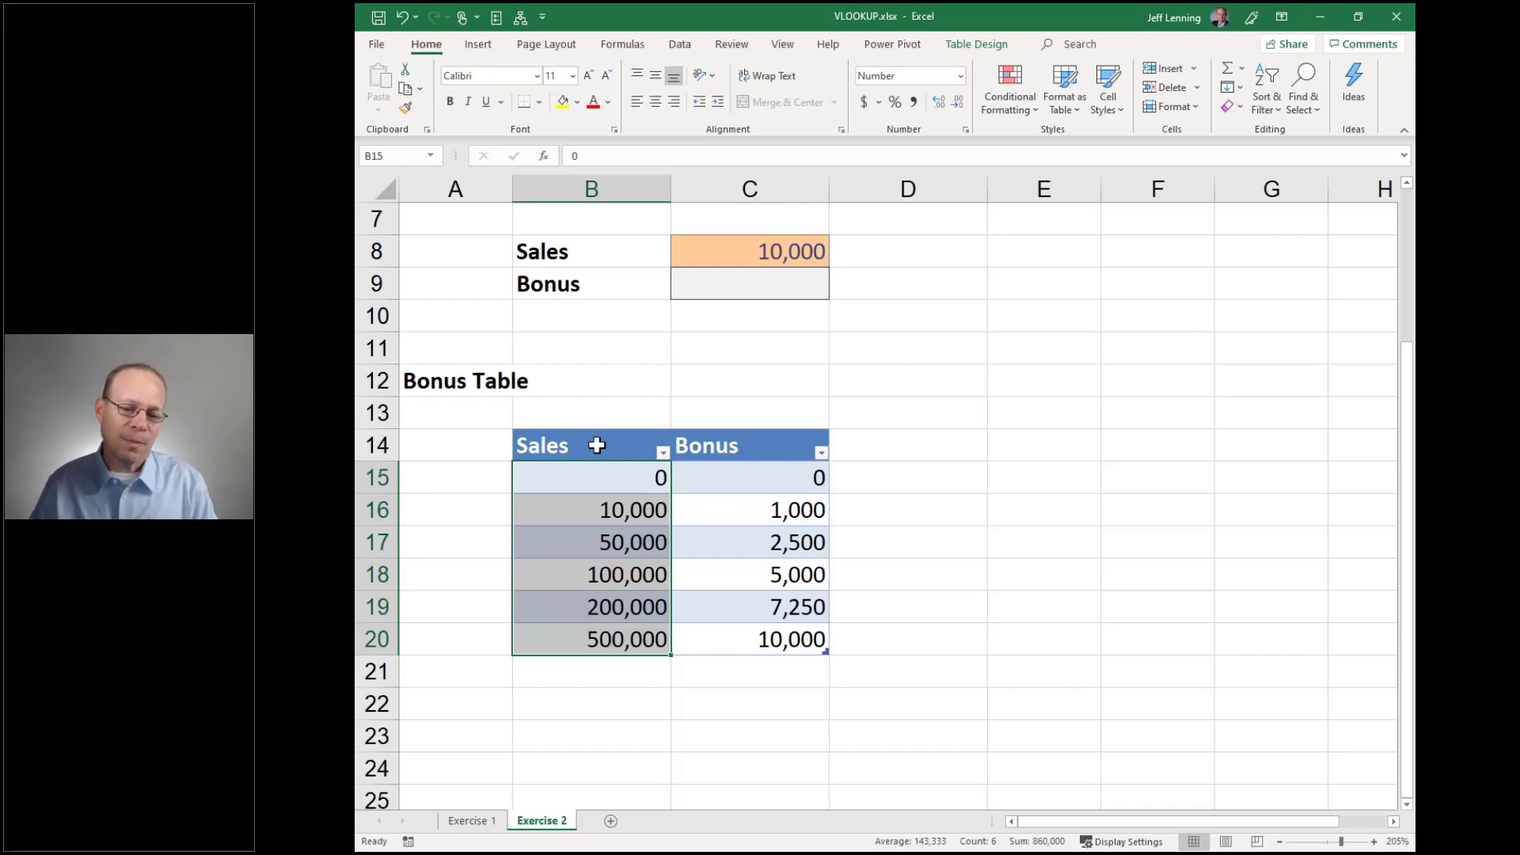
left_click(621, 476)
left_click(701, 471, "shift")
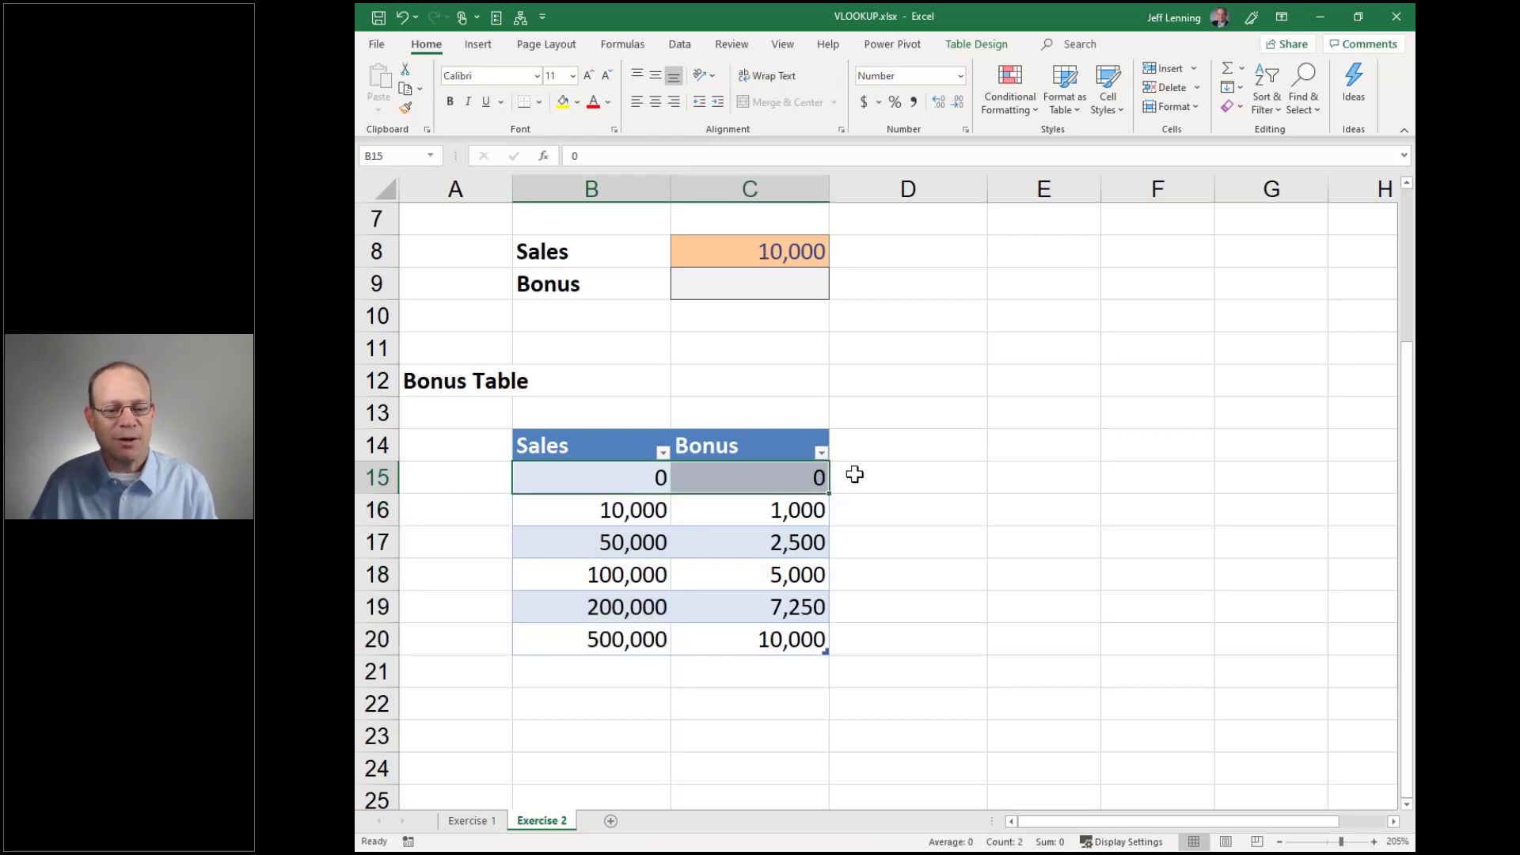
left_click(607, 509)
left_click(713, 505, "shift")
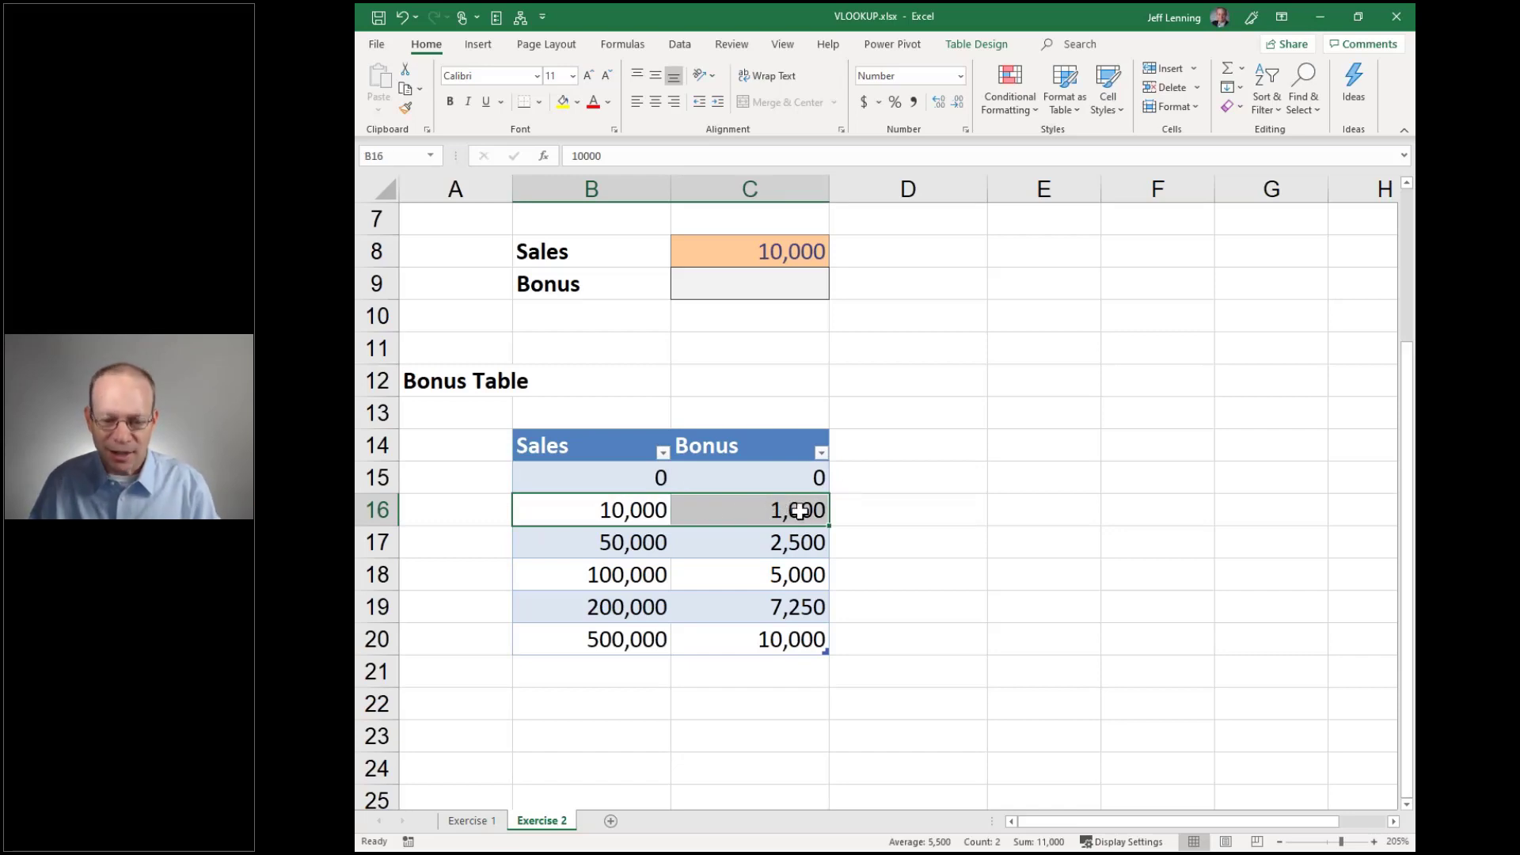
left_click_drag(619, 539, 686, 544)
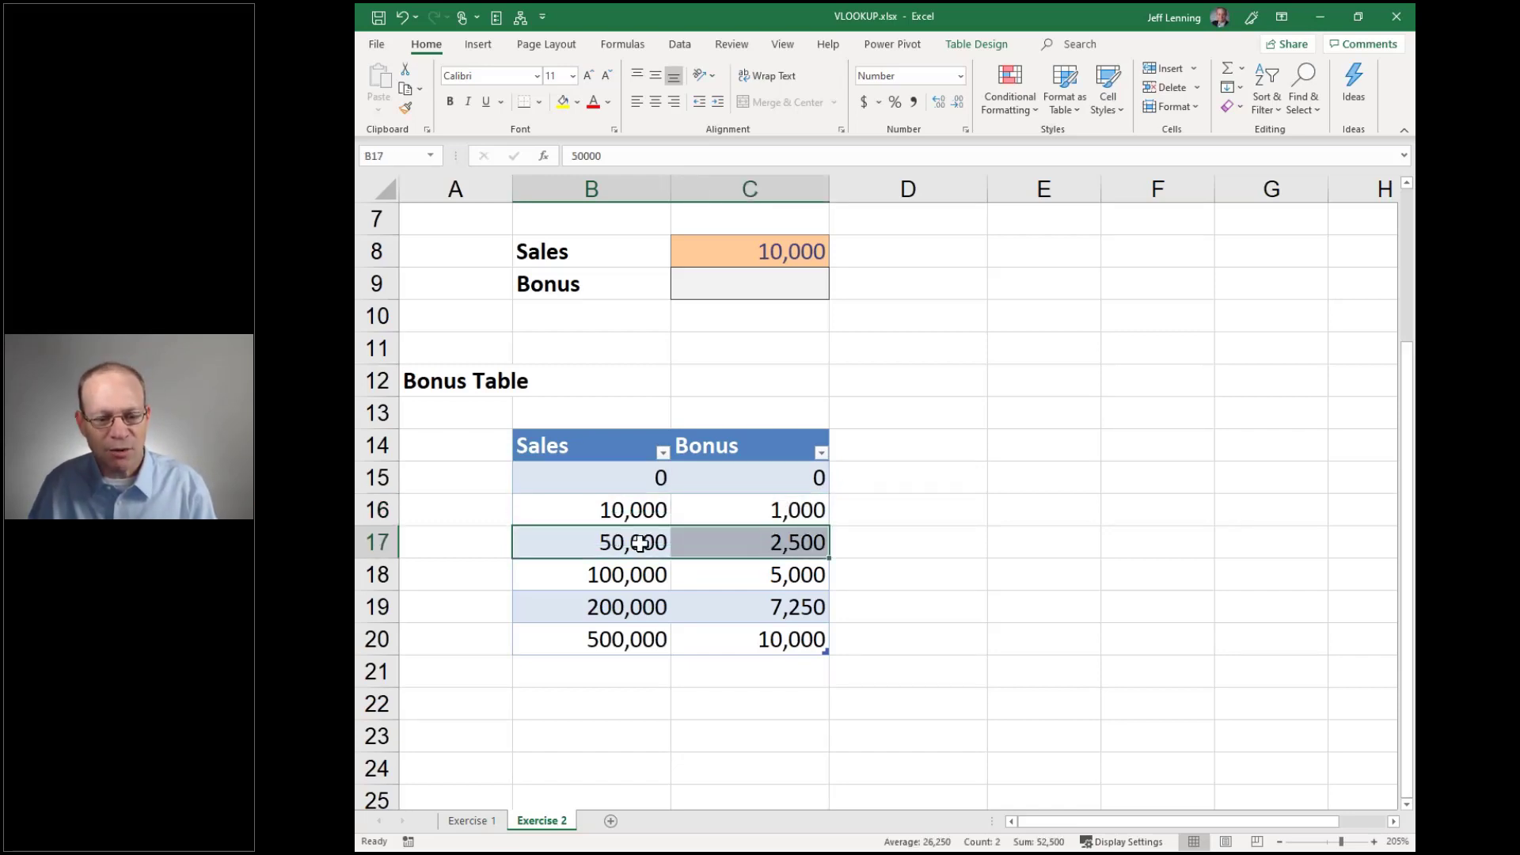
left_click(632, 581)
left_click(633, 607)
left_click(637, 634)
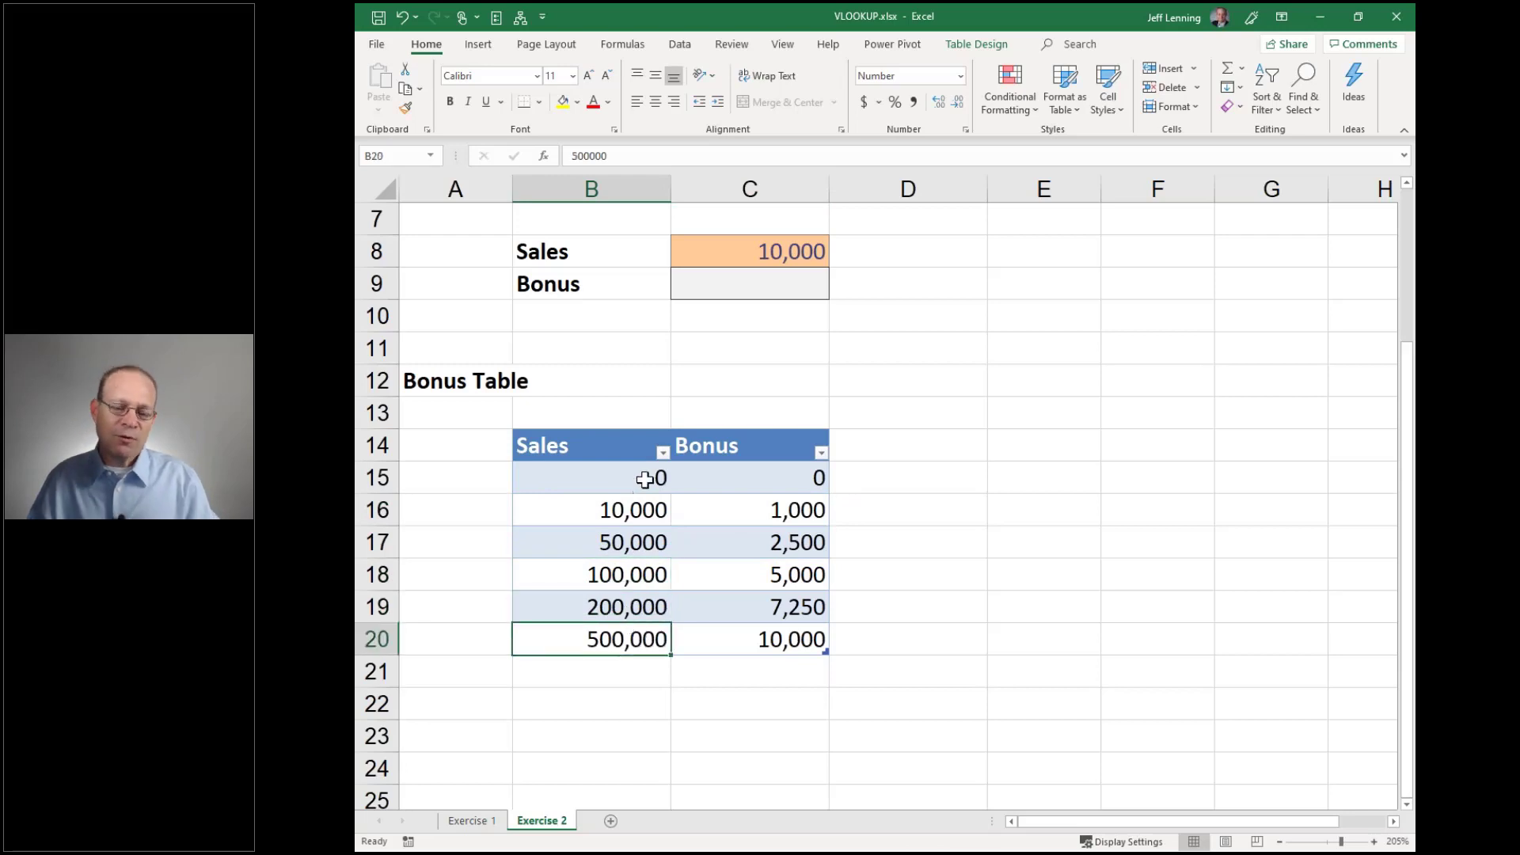
left_click_drag(645, 485, 628, 634)
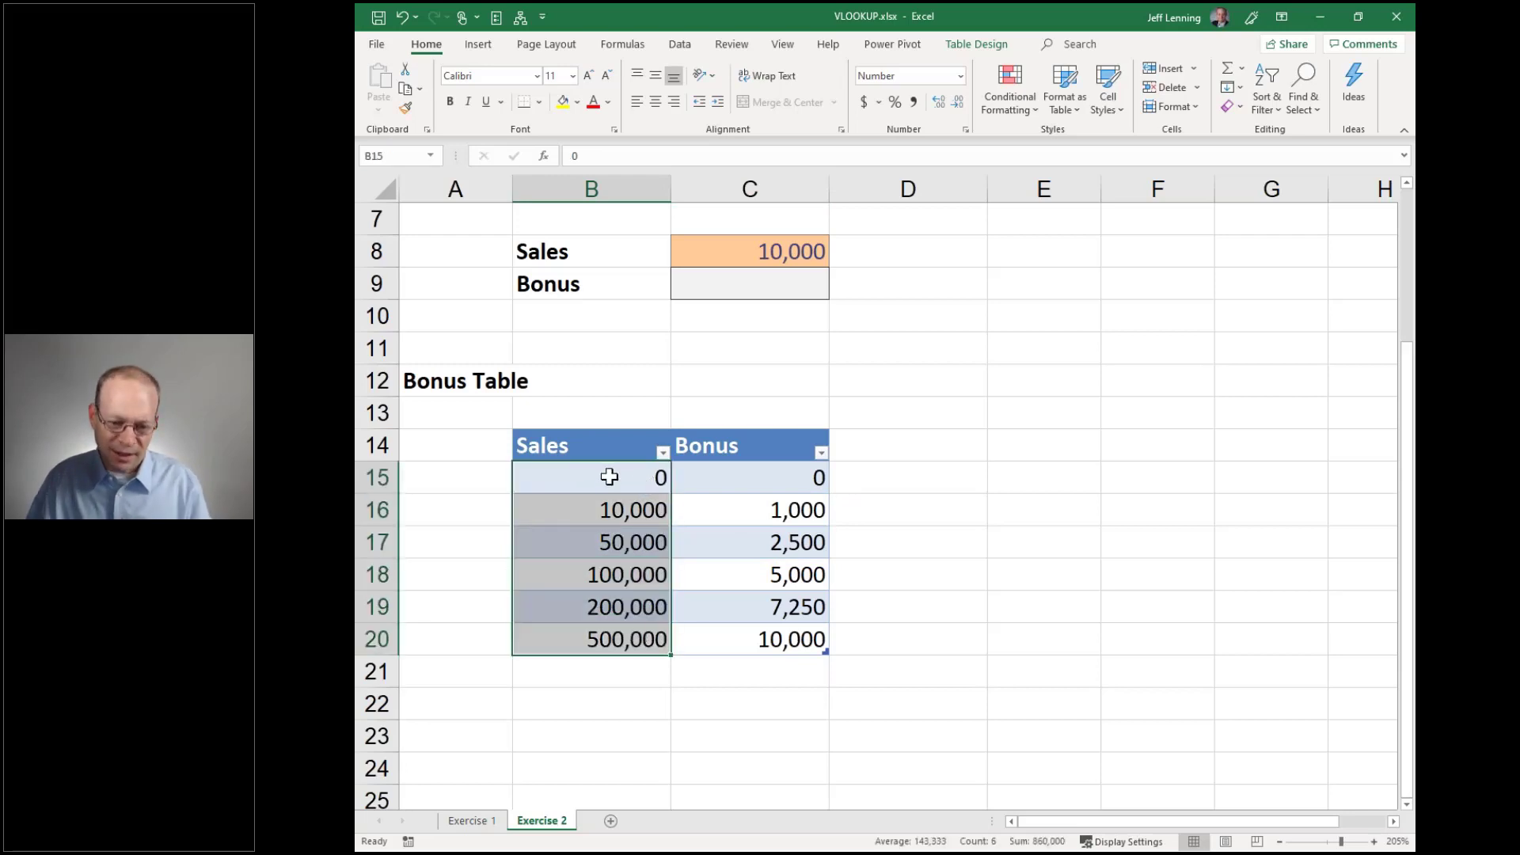
left_click(764, 289)
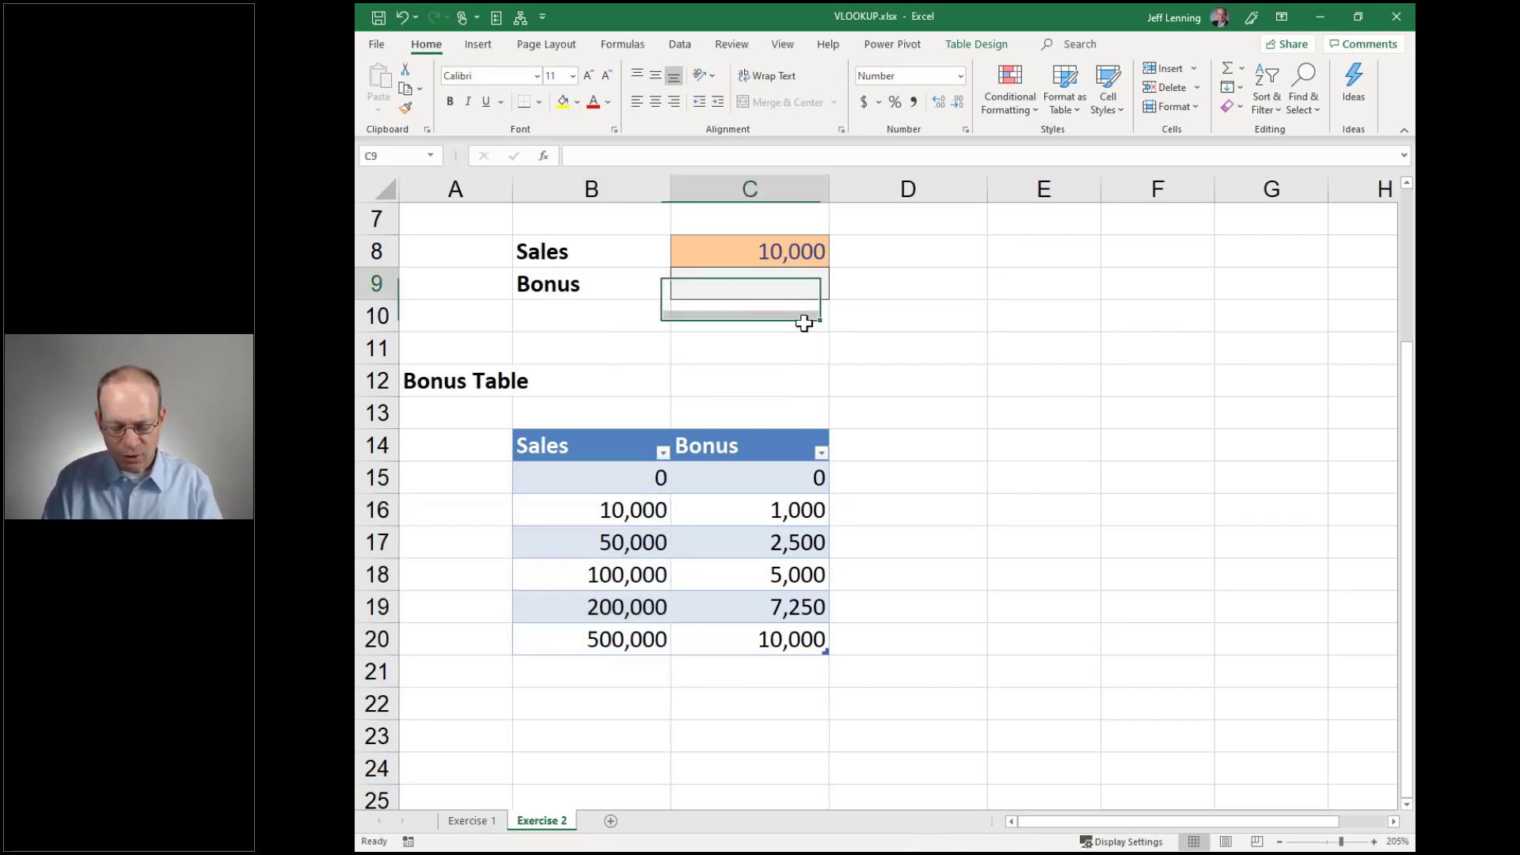
Enter =VLOOKUP(C8,Table2,2,true) in the Bonus cell C9 to return 1,000
type("=VLOOKUP(")
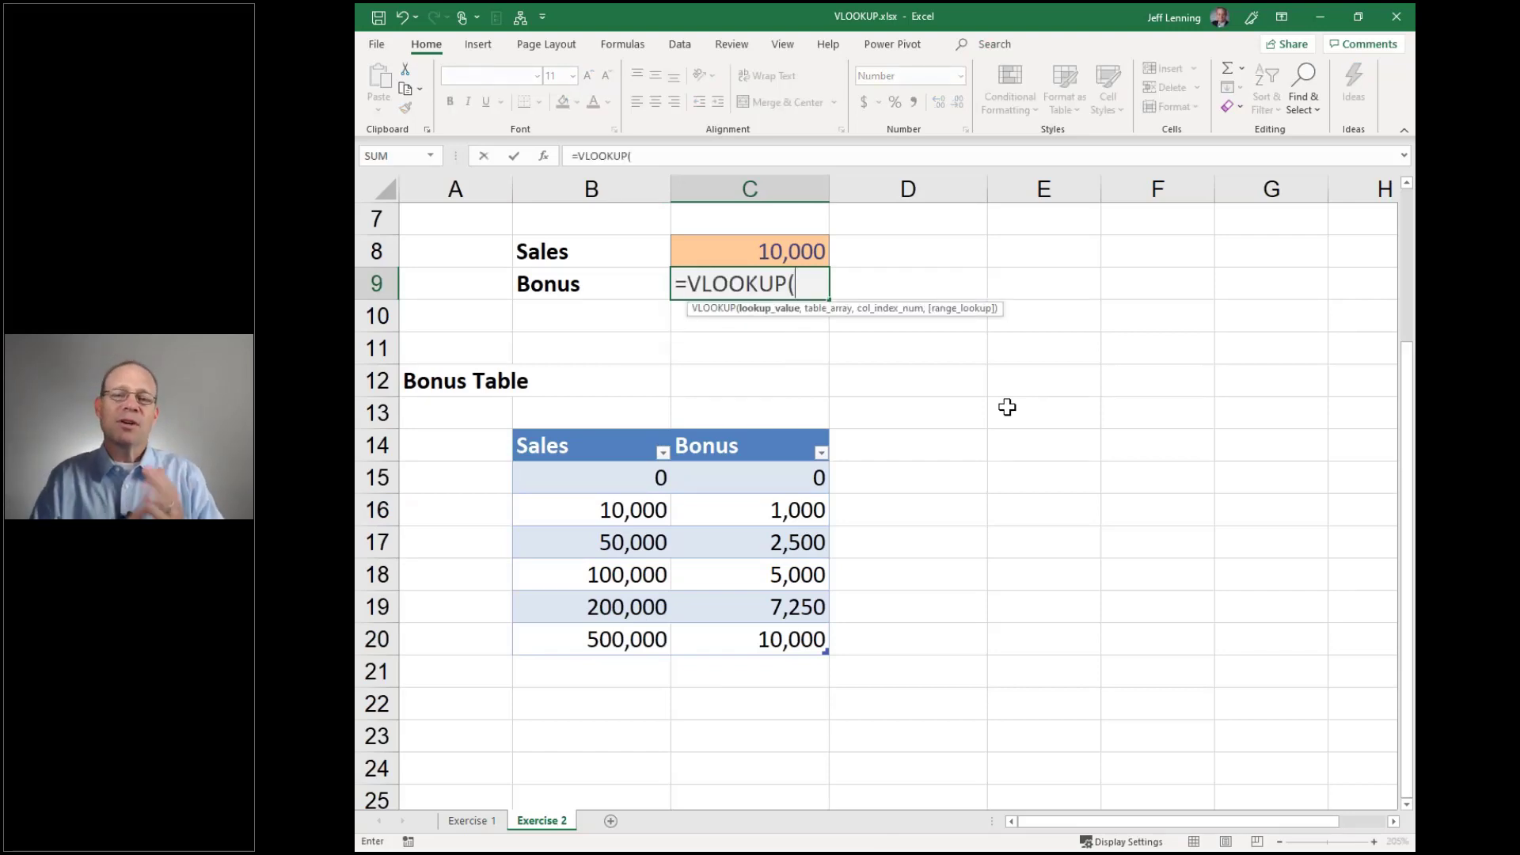
left_click(790, 251)
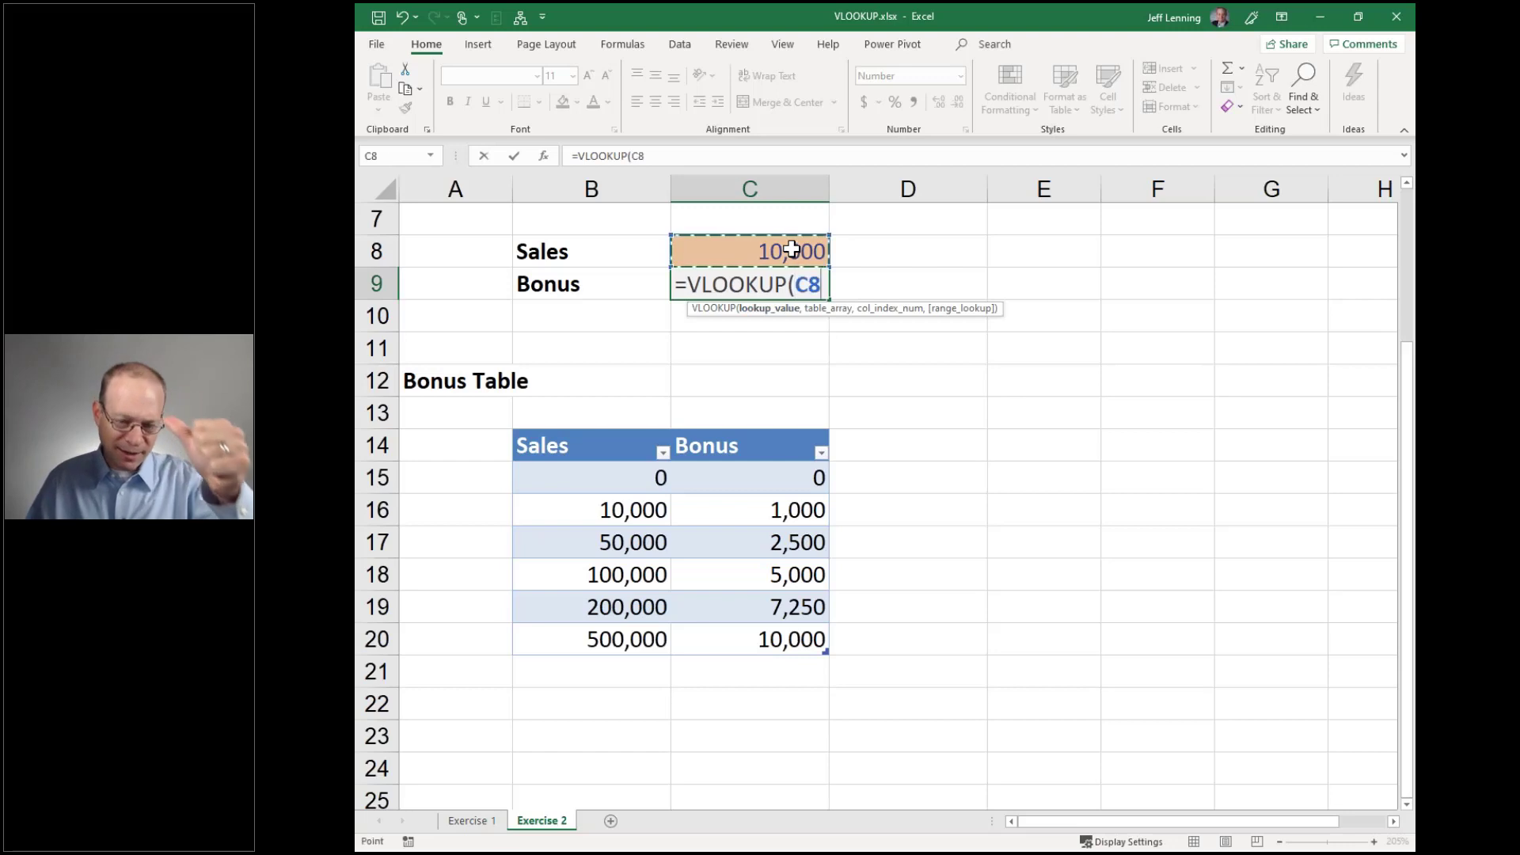
type(",")
left_click_drag(637, 479, 787, 637)
type(",")
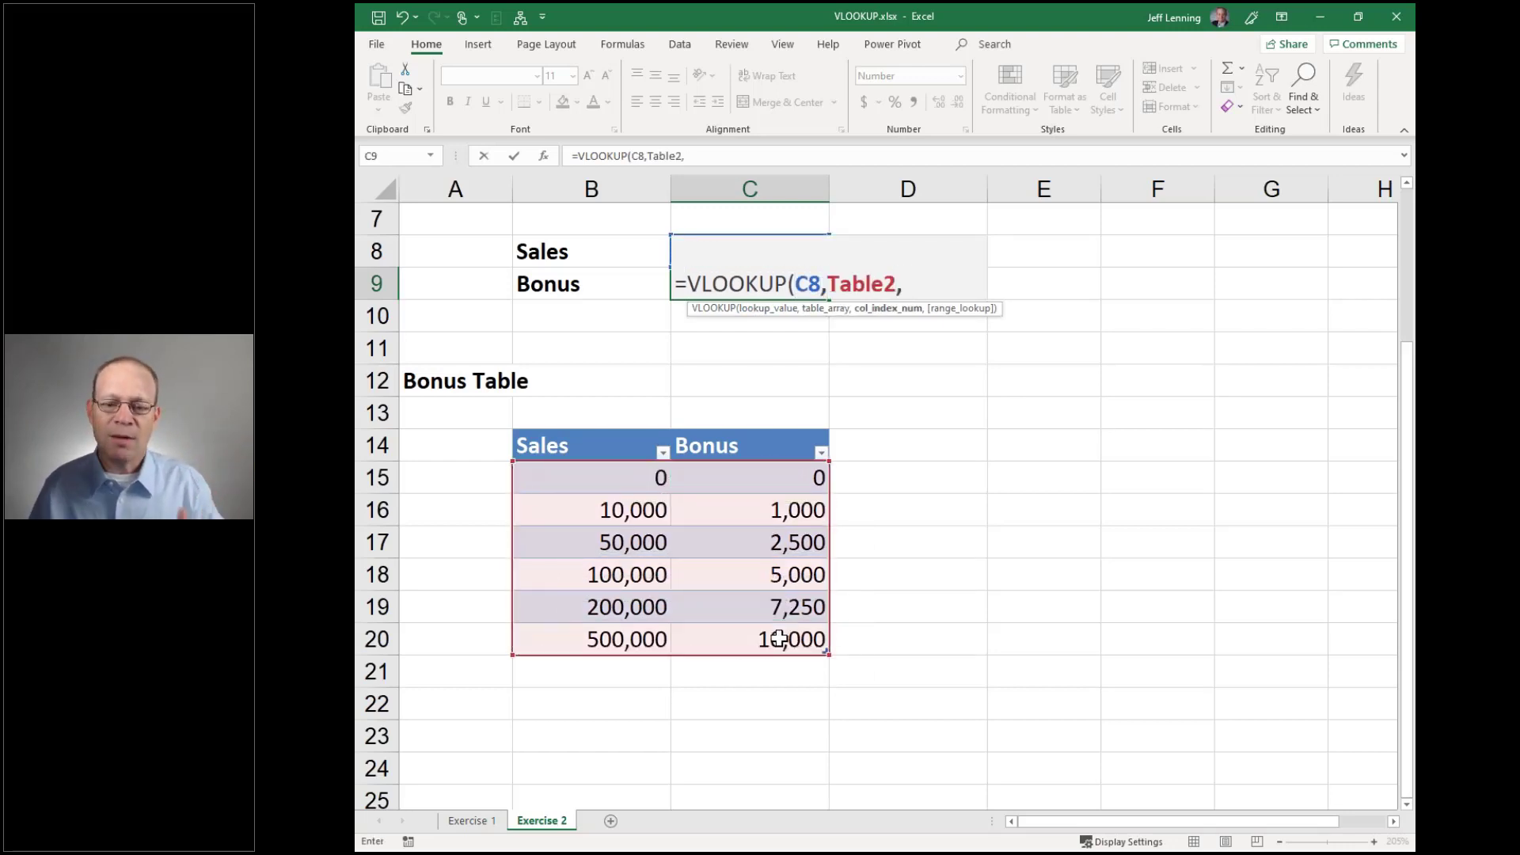
type("2,")
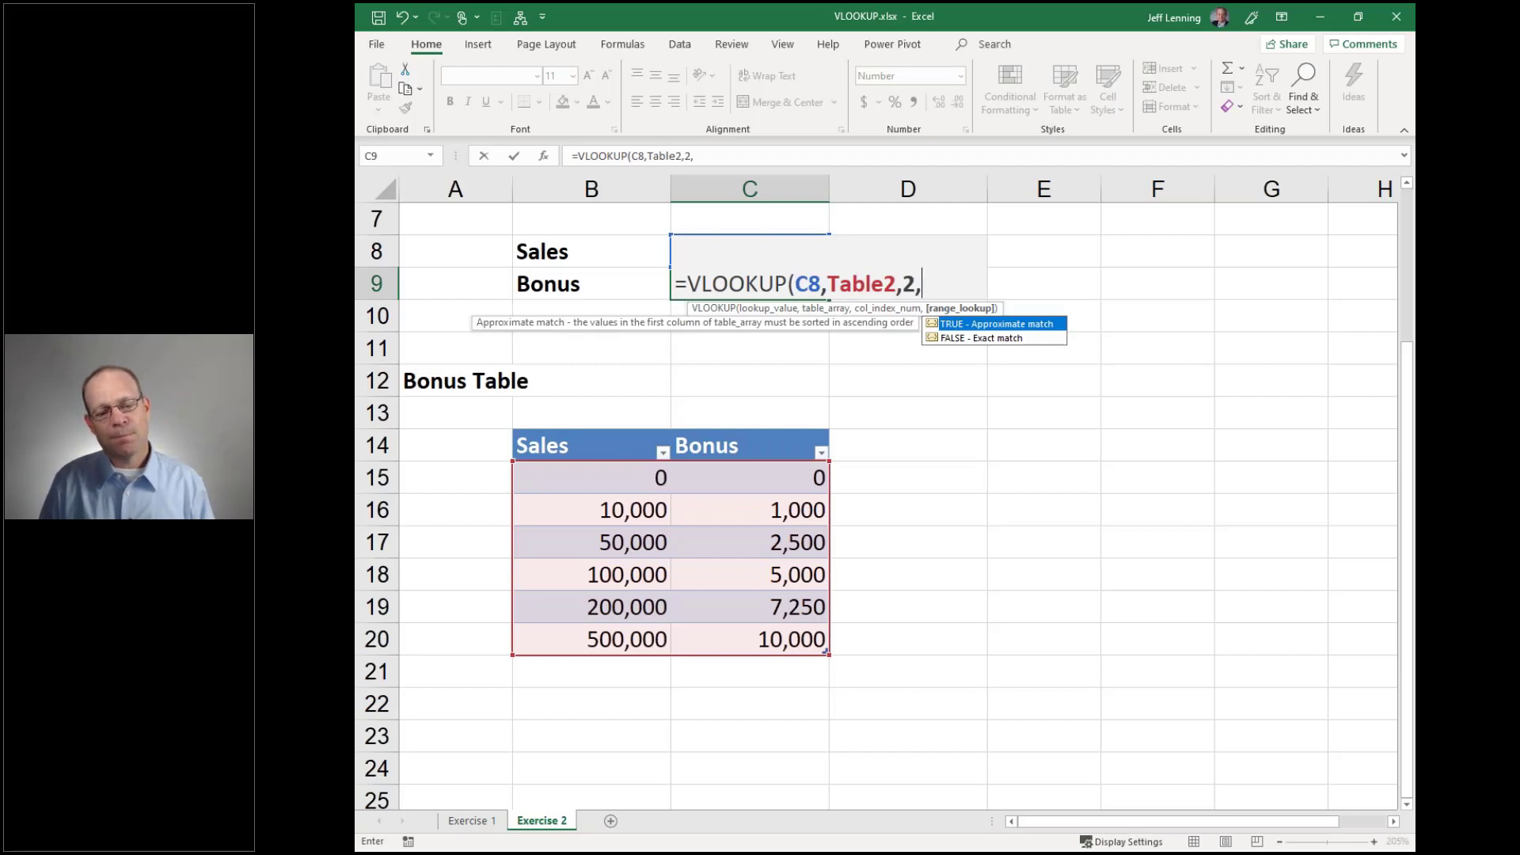
type("true)")
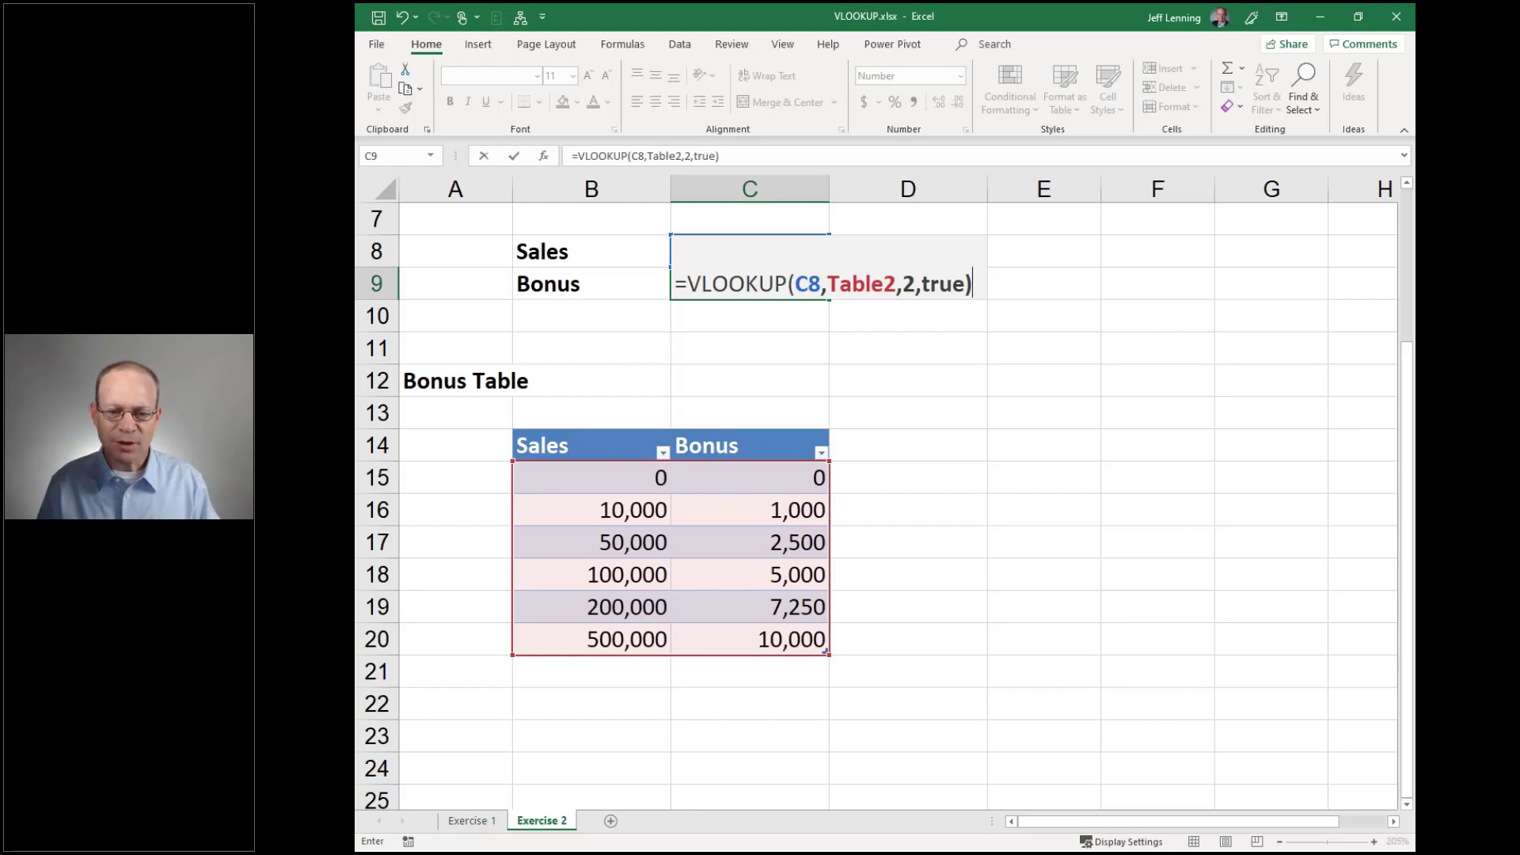
key("Return")
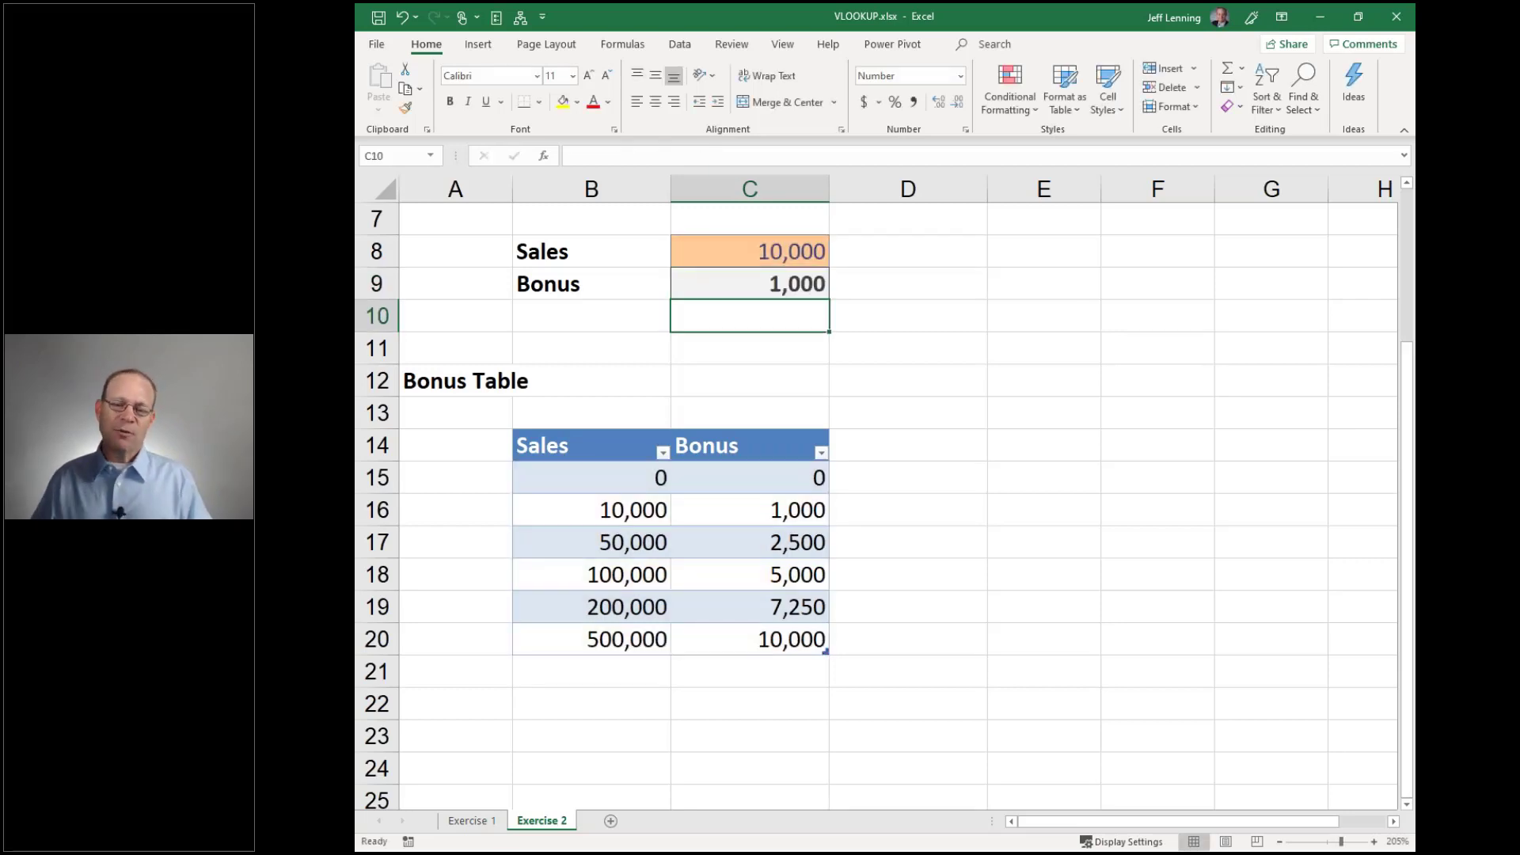
Review the Bonus formula, then test 50,000 Sales against the 50,000 tier
left_click(739, 250)
left_click(779, 278)
left_click_drag(609, 516, 815, 516)
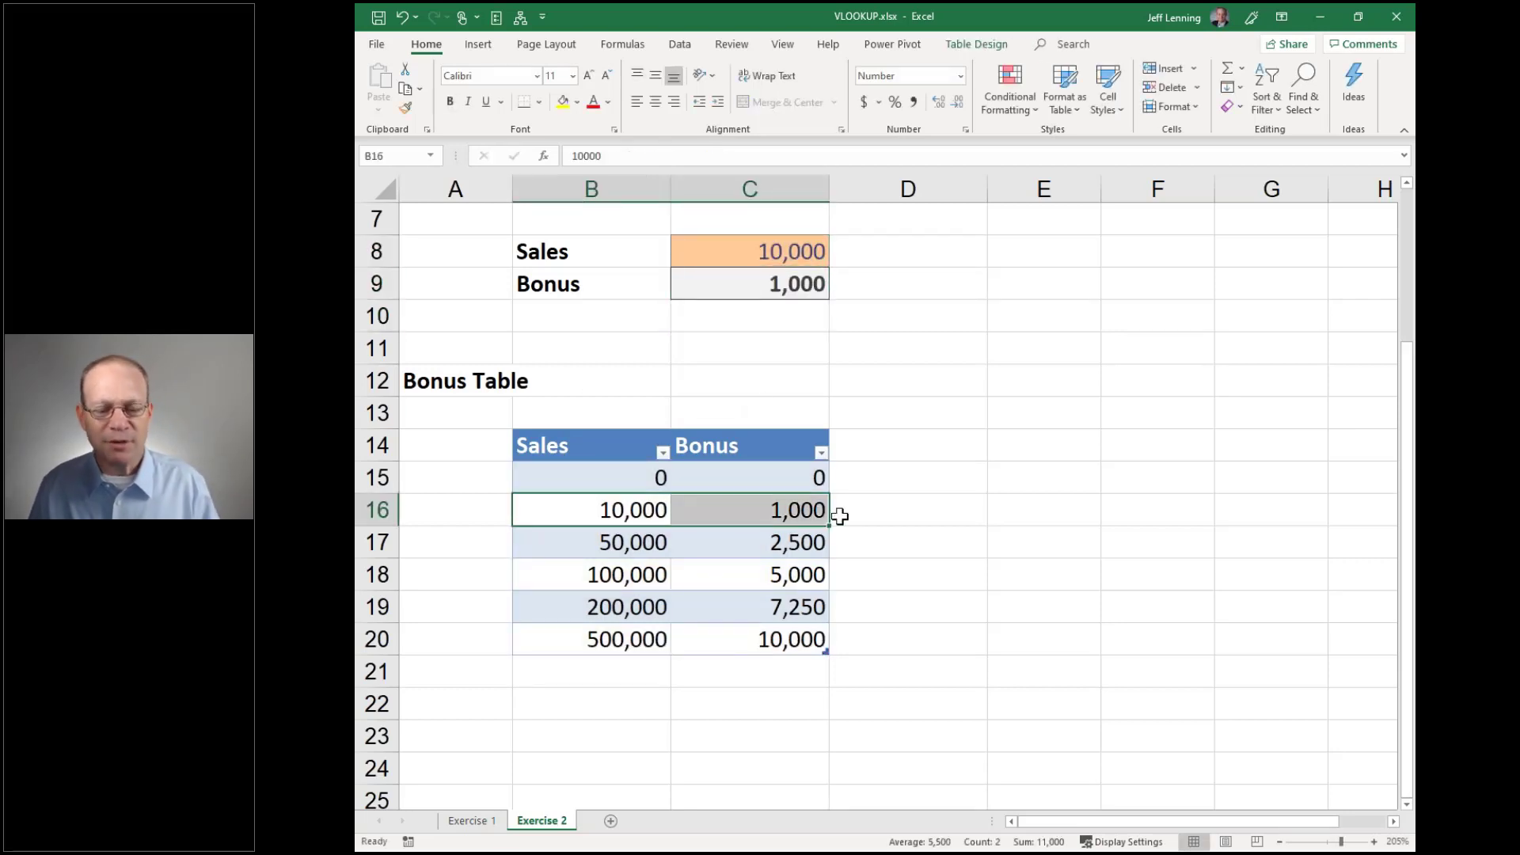
left_click(795, 253)
key("F2")
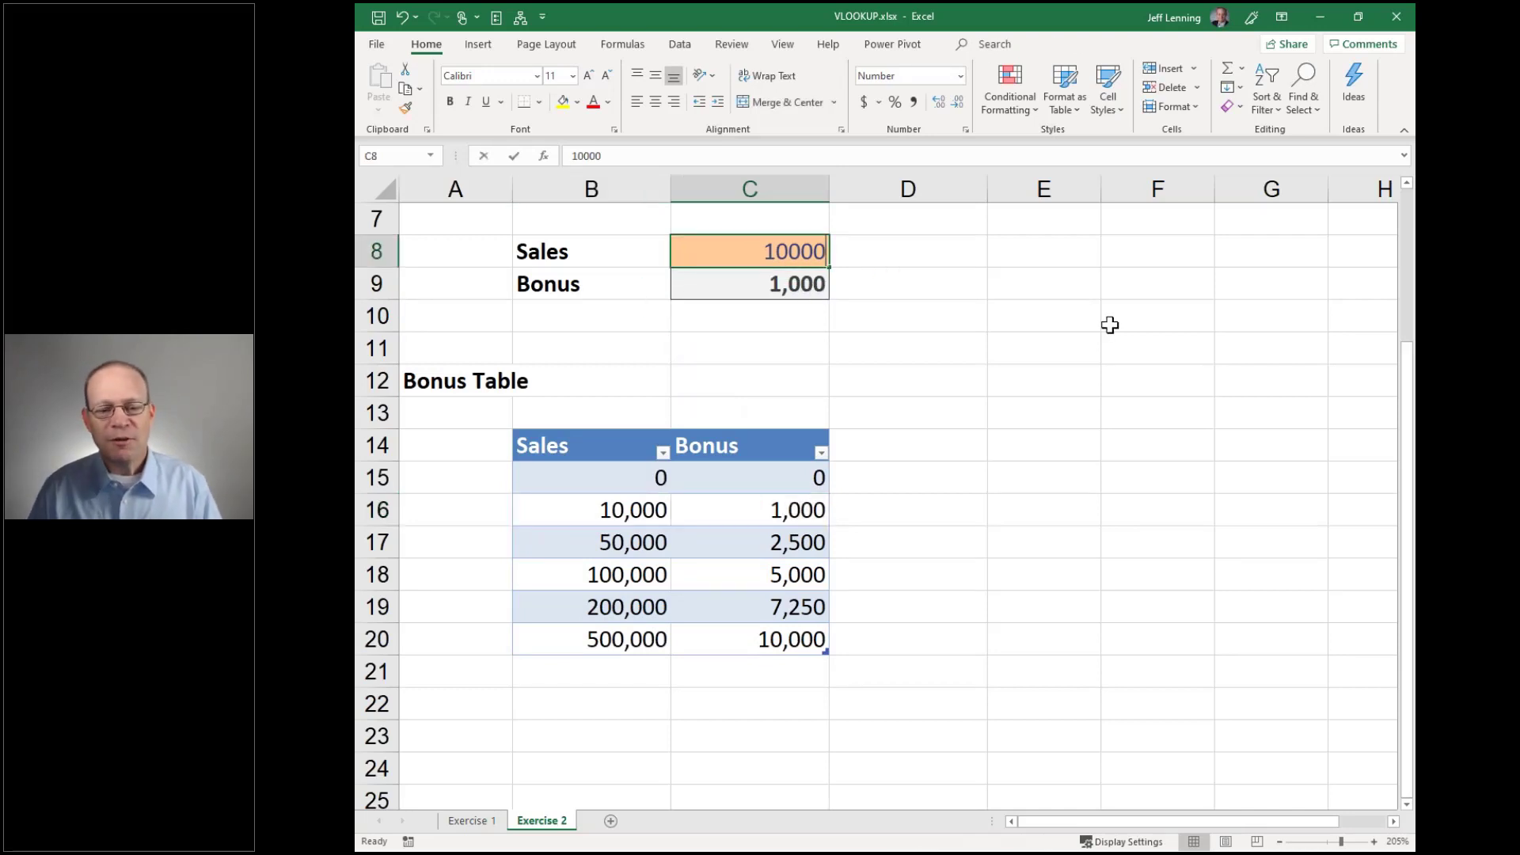
key("BackSpace")
key("BackSpace")
key("BackSpace")
key("BackSpace")
key("BackSpace")
type("50000")
key("Return")
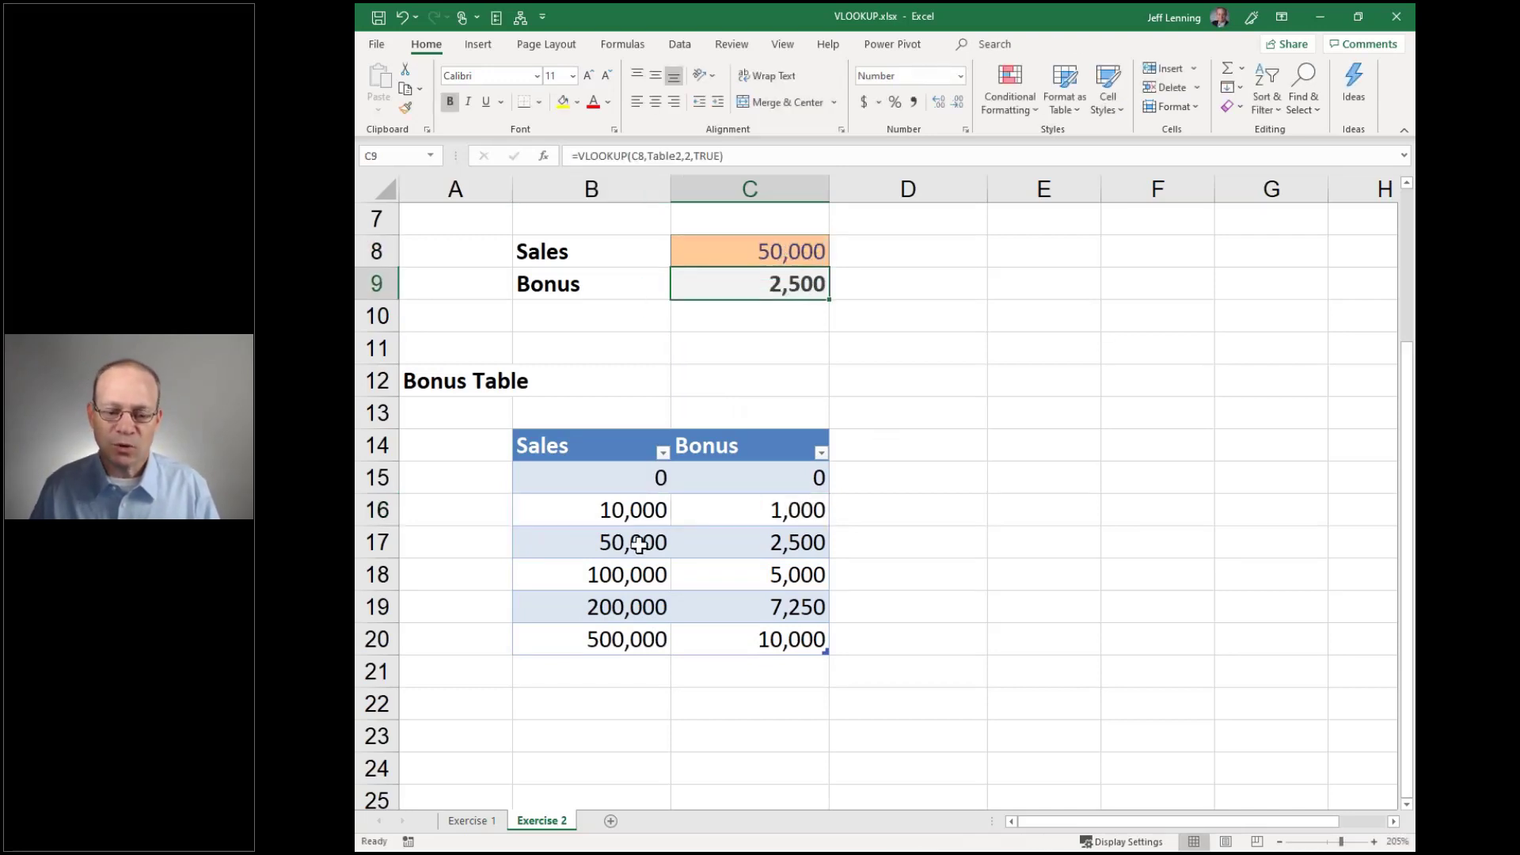
left_click_drag(644, 543, 753, 543)
Test Sales of 10,000 and then 100,000, checking the 100,000 tier
left_click(758, 259)
key("F2")
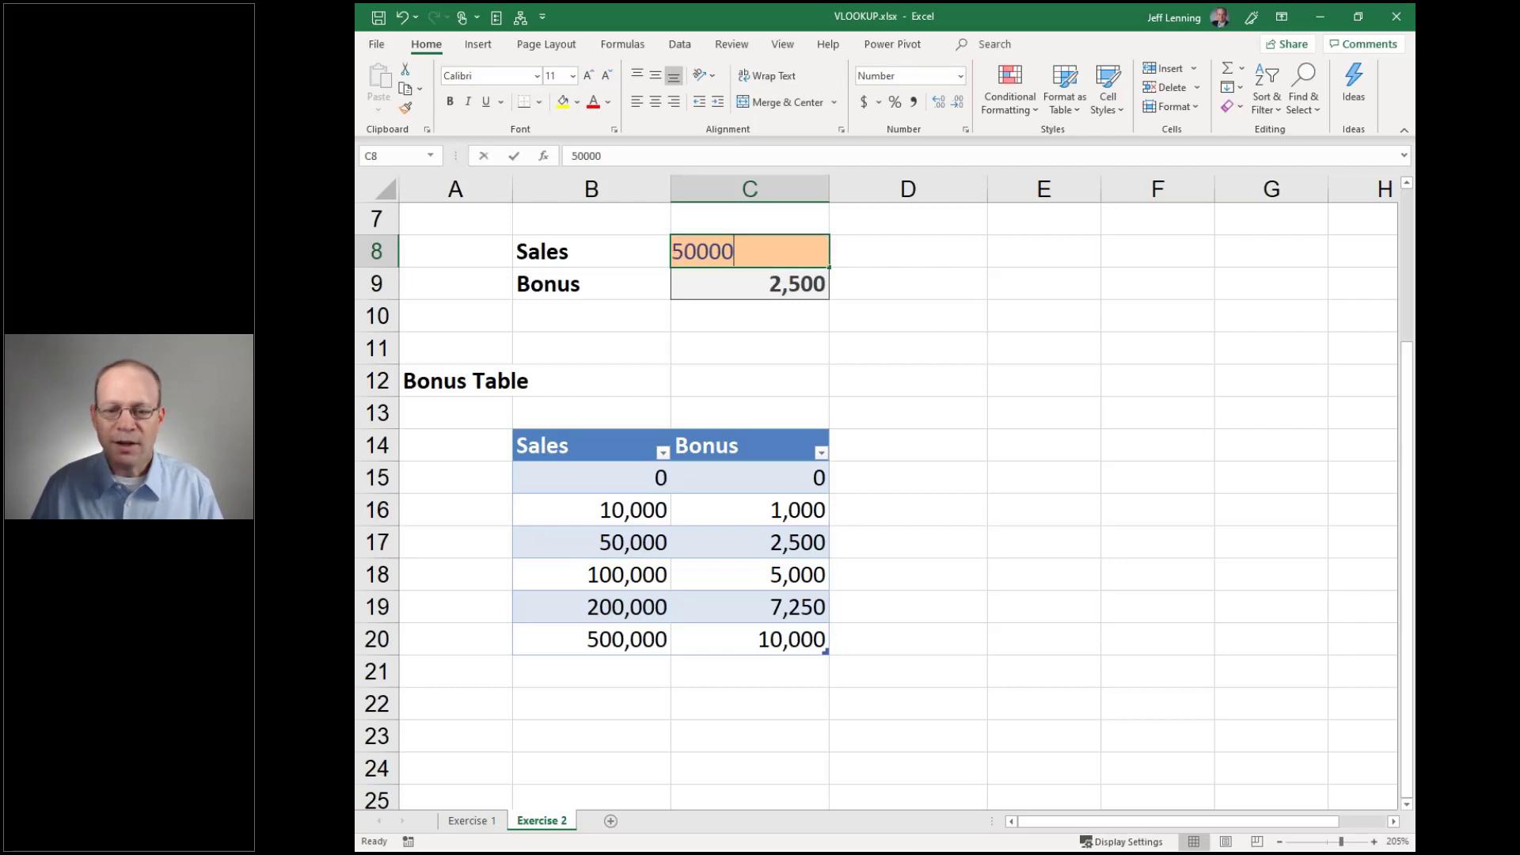
key("BackSpace")
key("BackSpace")
key("BackSpace")
key("BackSpace")
key("BackSpace")
type("10000")
key("Return")
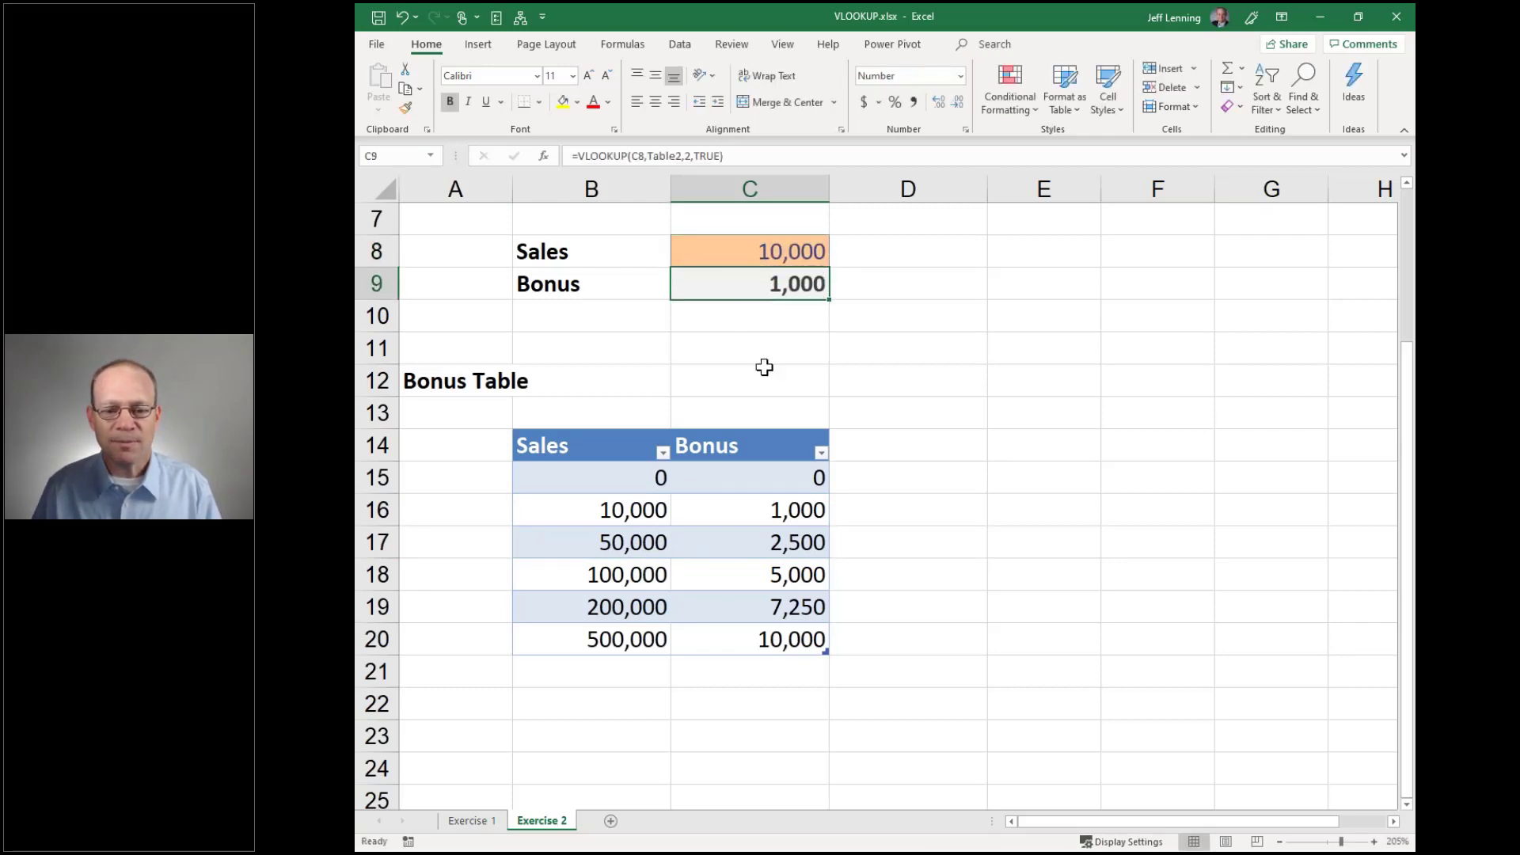
key("Up")
key("F2")
type("0")
key("Return")
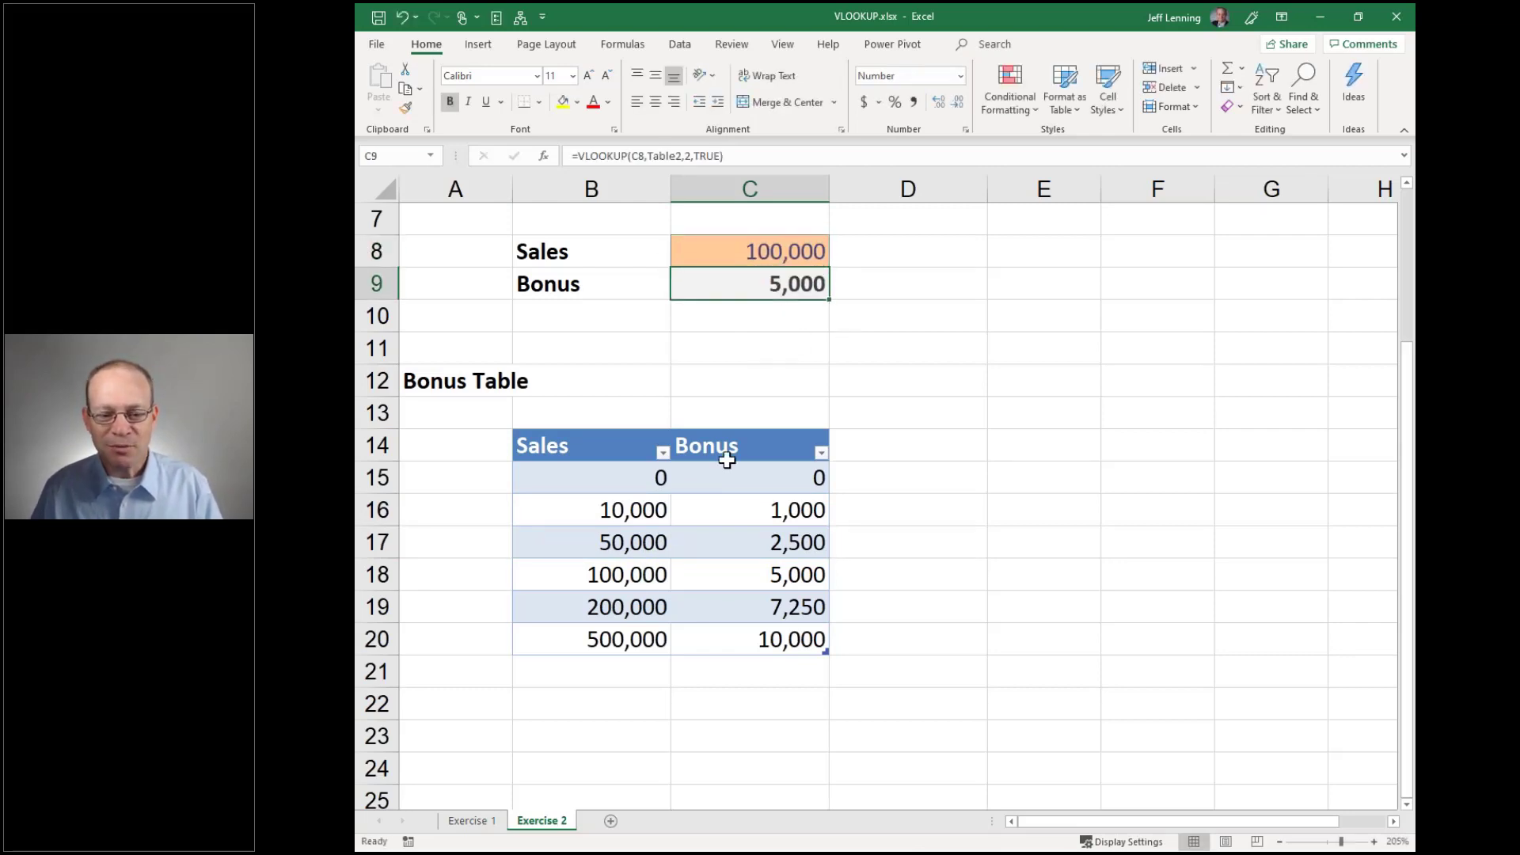
left_click(627, 578)
left_click(742, 579, "shift")
Test Sales of 123,456 and 175,000, both falling in the 100,000 tier
left_click(753, 249)
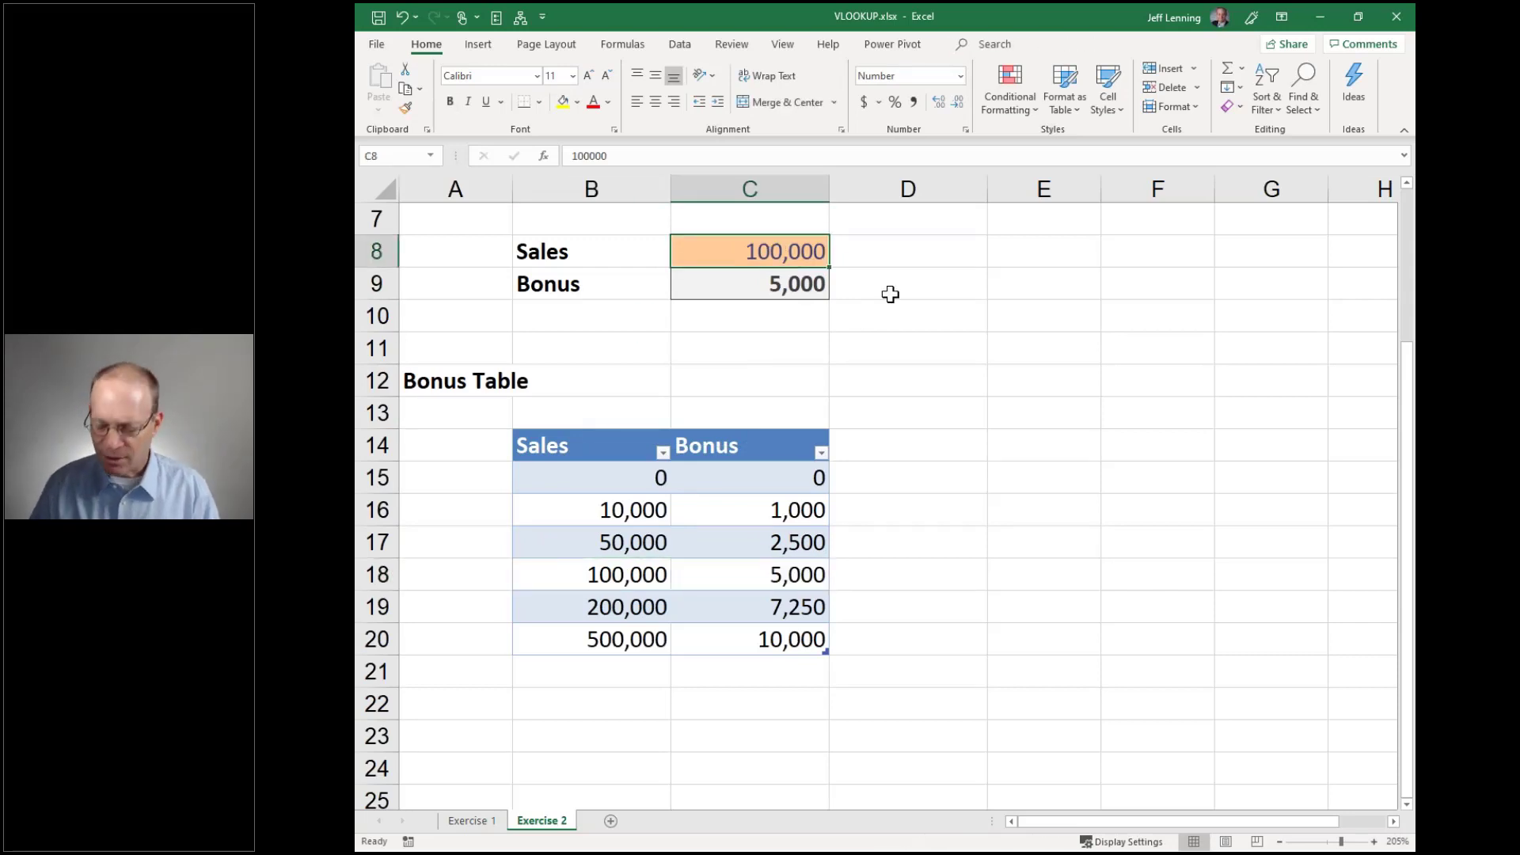
key("F2")
key("BackSpace")
key("BackSpace")
key("BackSpace")
key("BackSpace")
key("BackSpace")
type("23456")
key("Return")
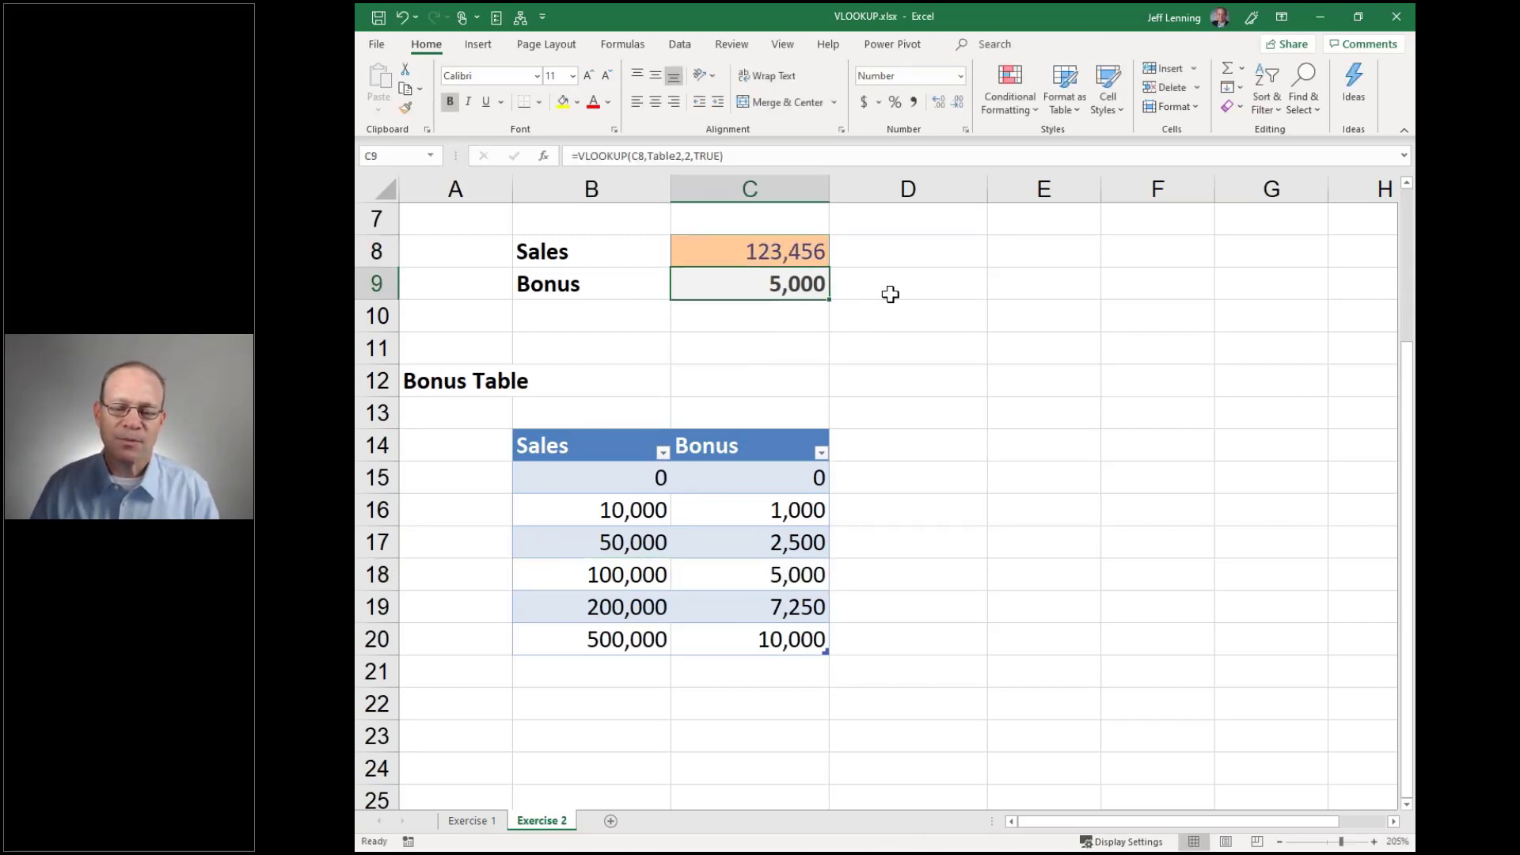
left_click(627, 576)
left_click(748, 575, "shift")
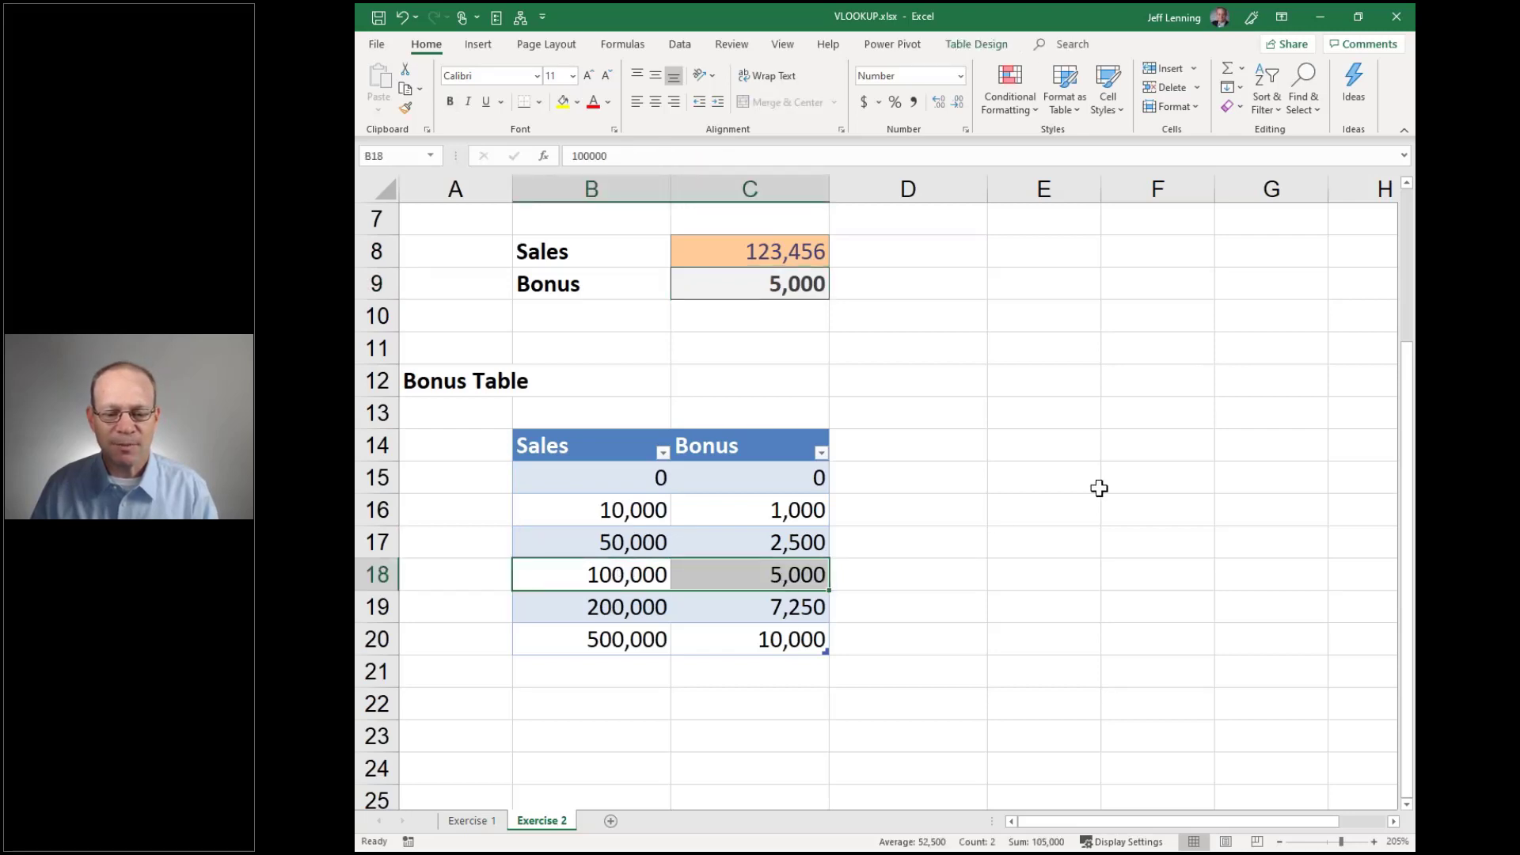
left_click(750, 250)
type("175,00")
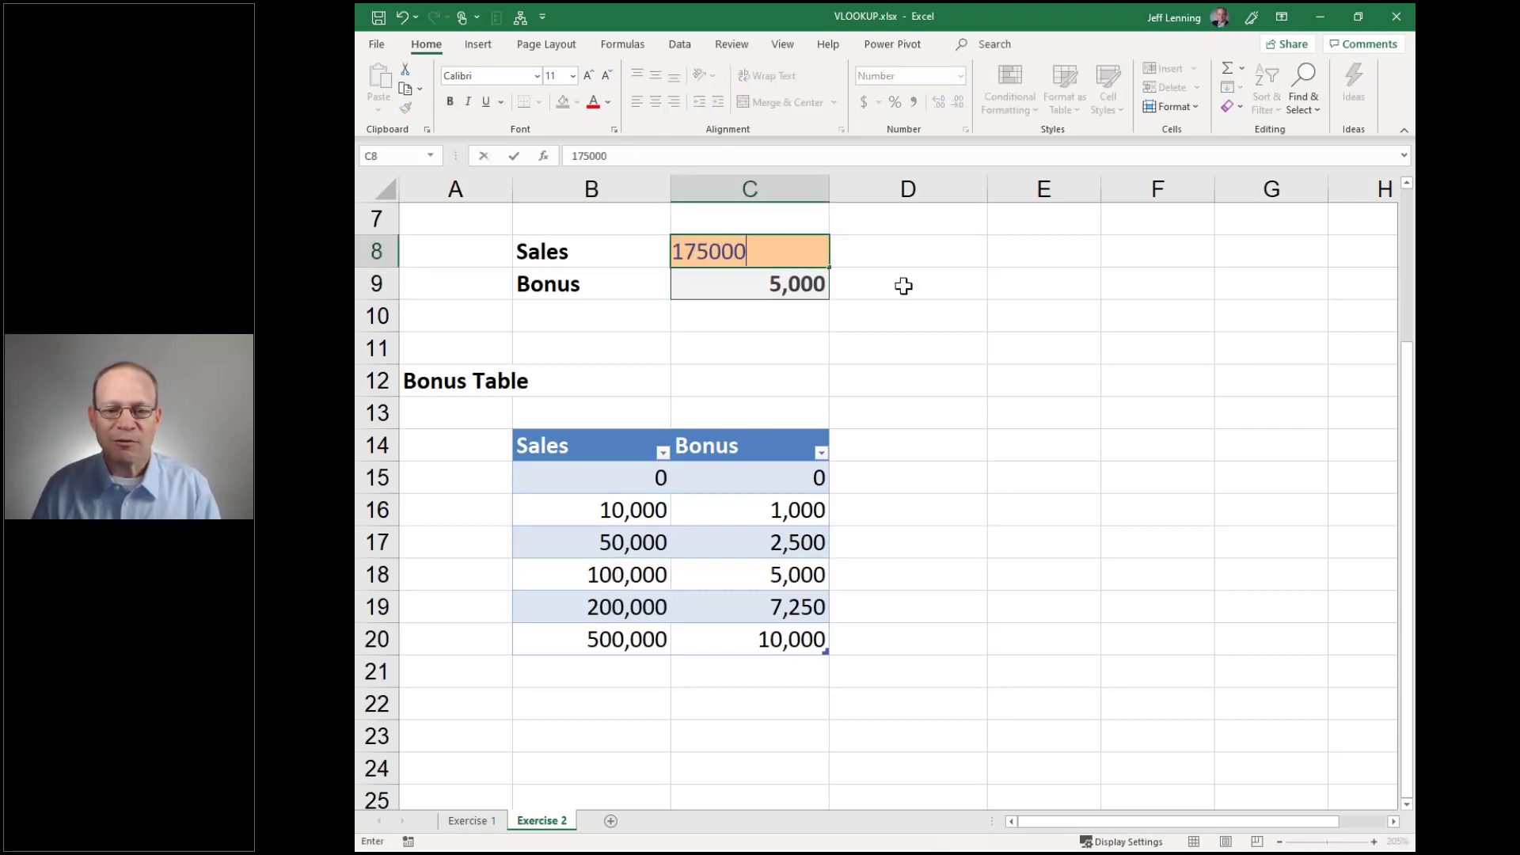
type("0")
key("Return")
left_click_drag(625, 582, 754, 585)
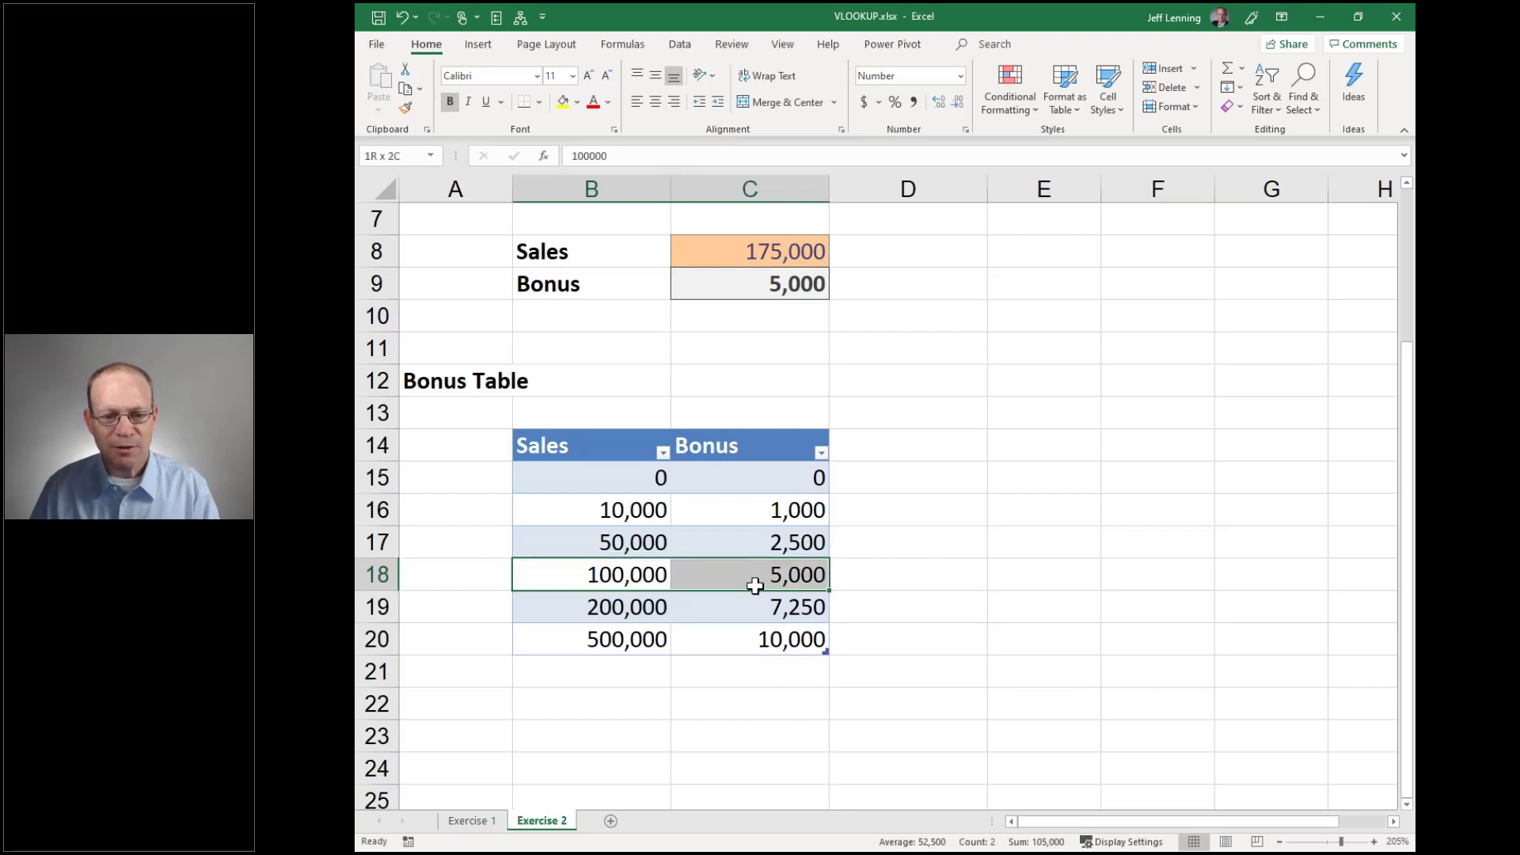
Test Sales of 199,999 and 200,000 to show the switch to the 200,000 tier
left_click(753, 251)
key("F2")
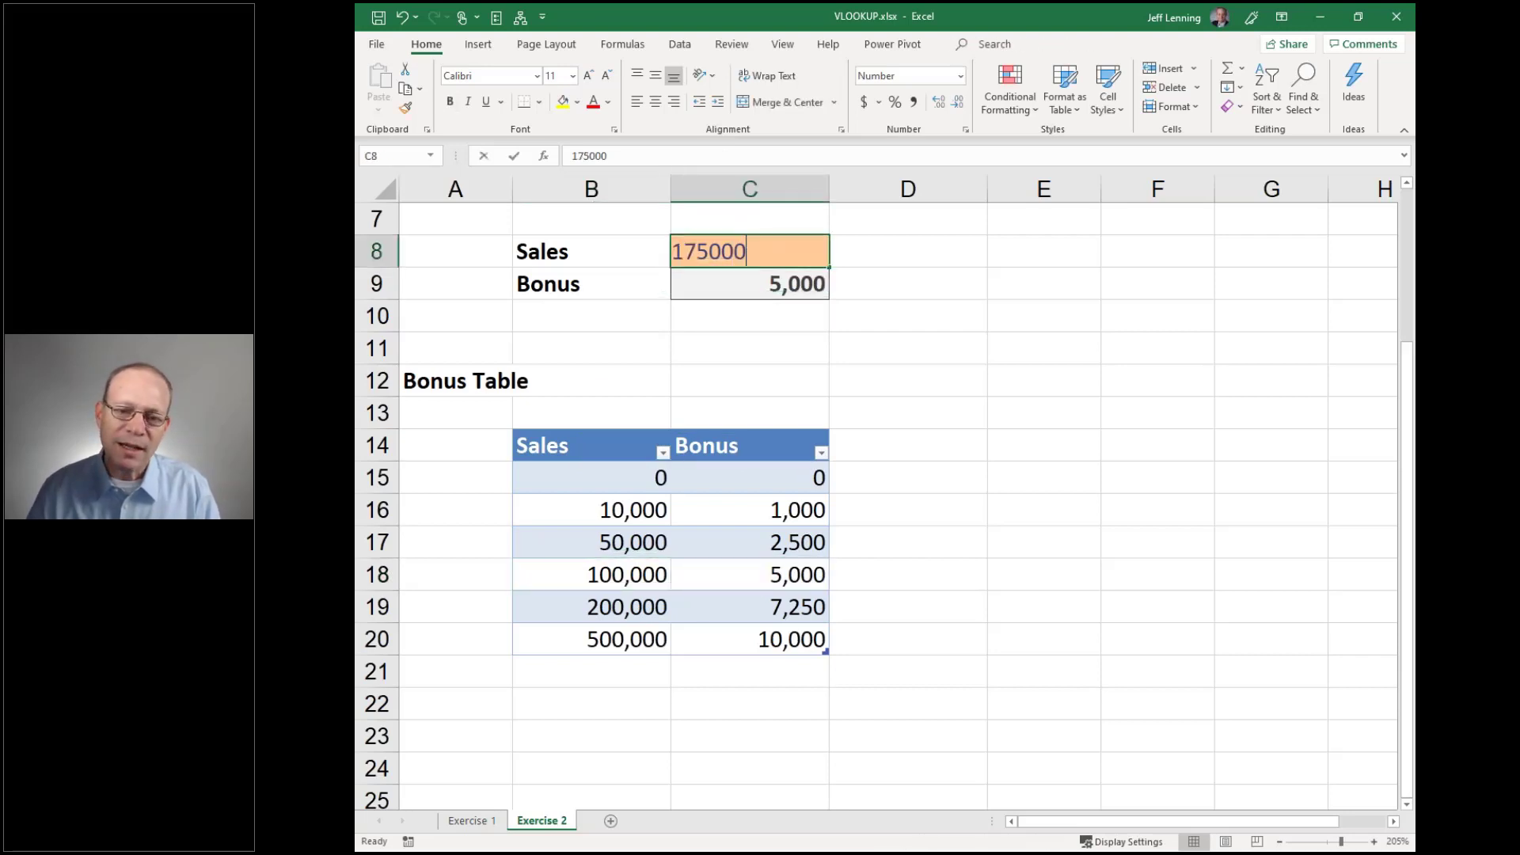
key("BackSpace")
key("BackSpace")
key("BackSpace")
key("BackSpace")
key("BackSpace")
type("99999")
key("Return")
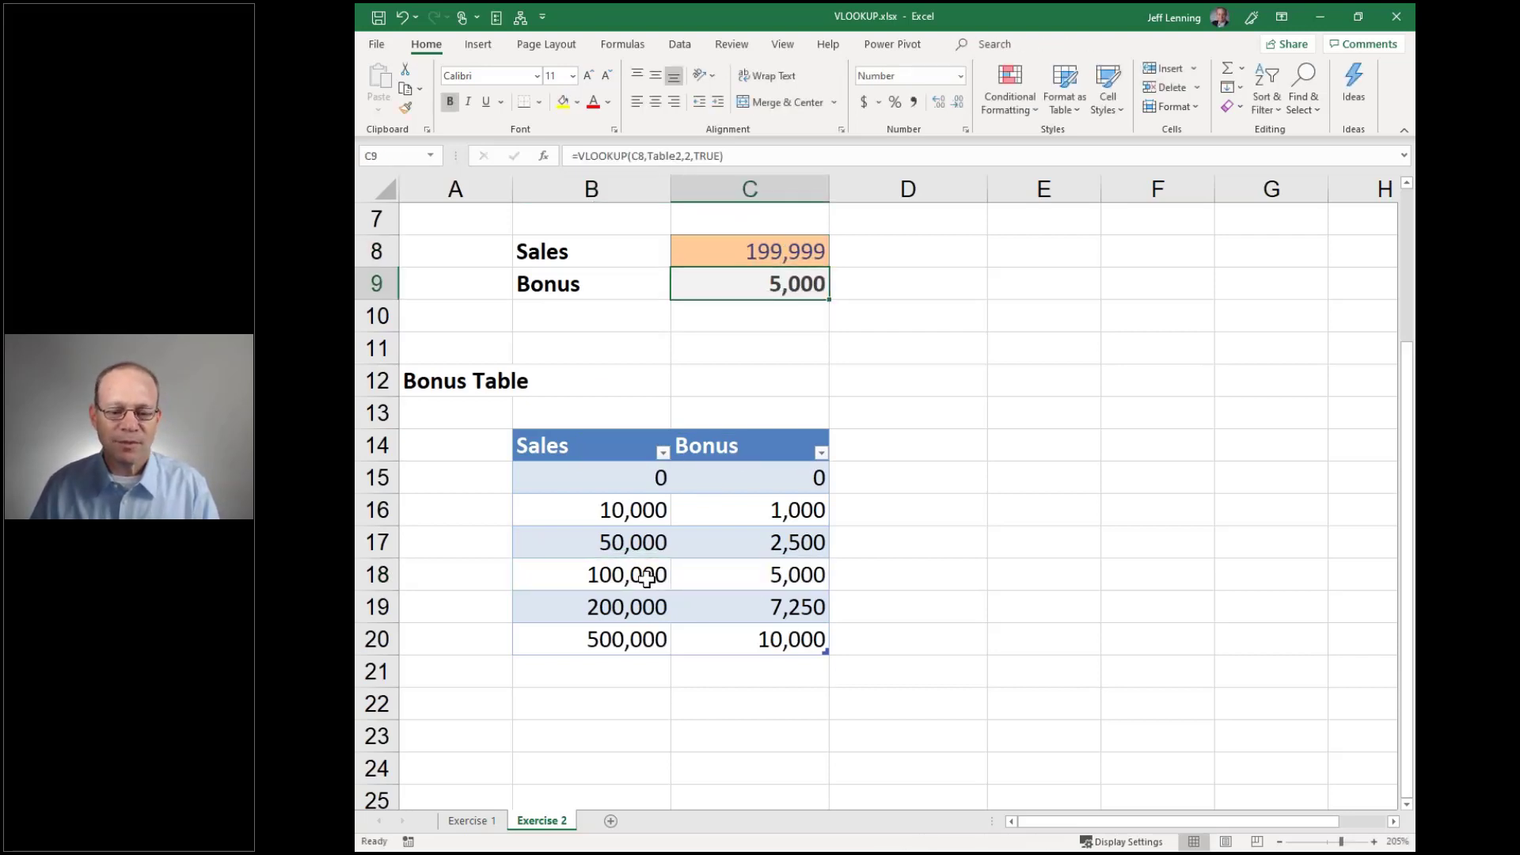
left_click_drag(645, 574, 752, 576)
left_click(784, 253)
key("F2")
key("BackSpace")
key("BackSpace")
key("BackSpace")
key("BackSpace")
key("BackSpace")
key("BackSpace")
type("200000")
key("Return")
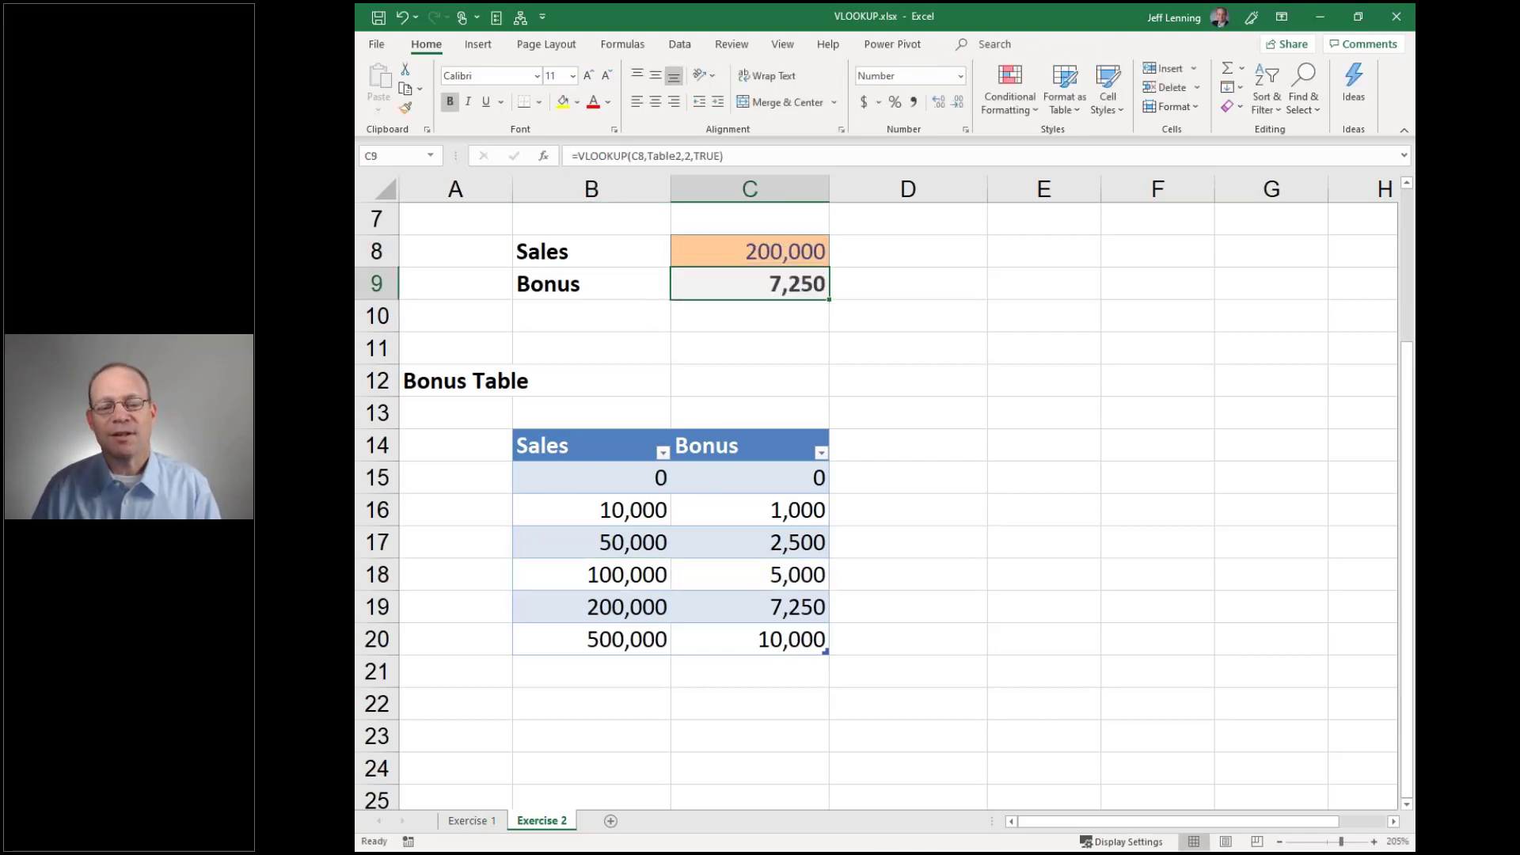
left_click_drag(617, 610, 723, 611)
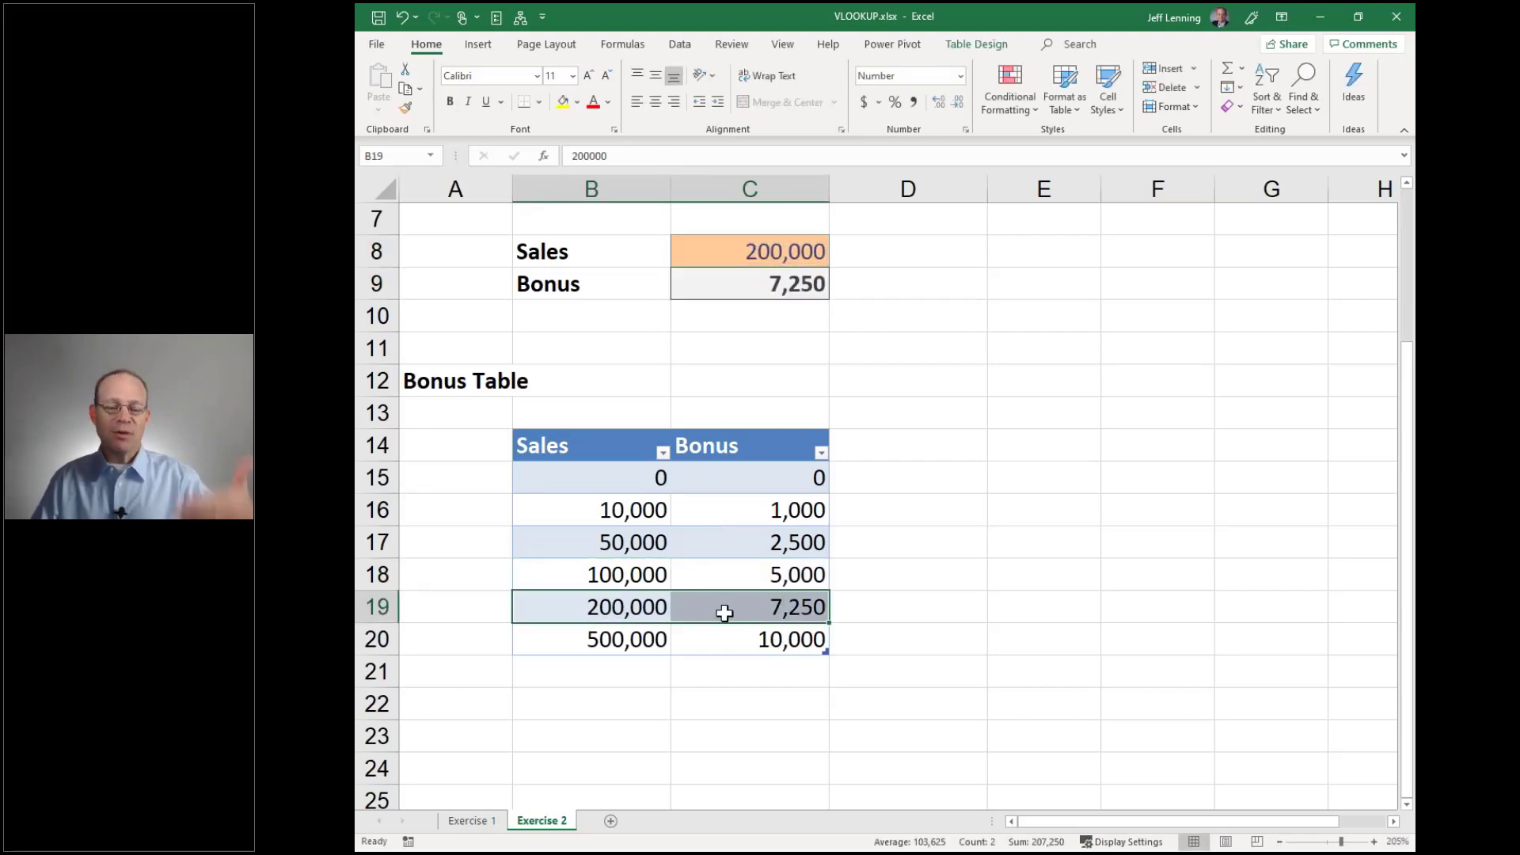
left_click(609, 638)
left_click(620, 573)
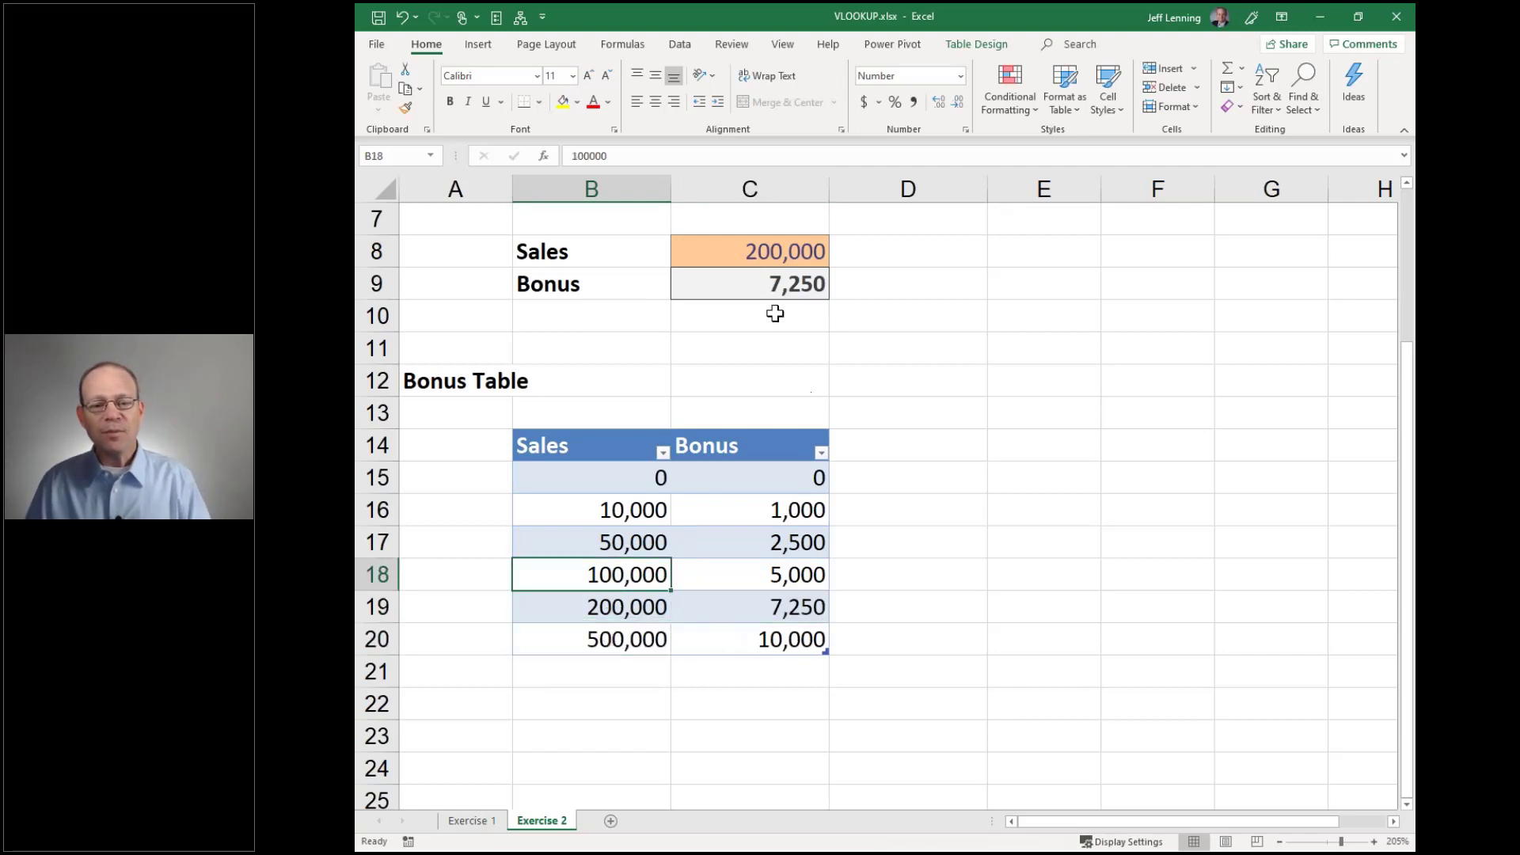
Set Sales back to 123,456, giving a 5,000 Bonus from the 100,000 tier
left_click(780, 252)
type("123,456")
key("Return")
left_click(627, 510)
left_click(629, 542)
left_click(629, 573)
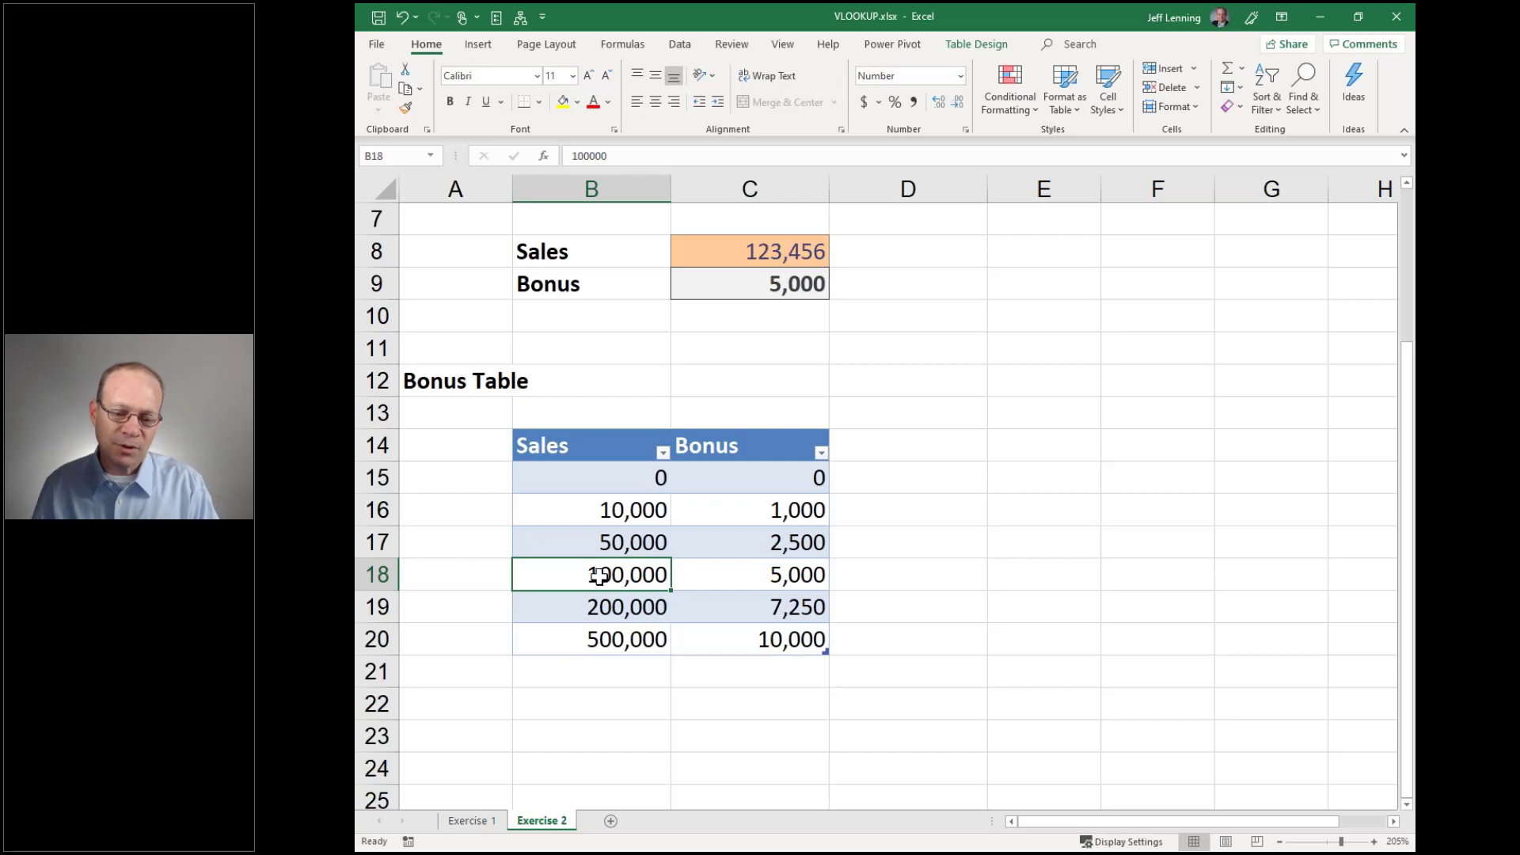
left_click(637, 605)
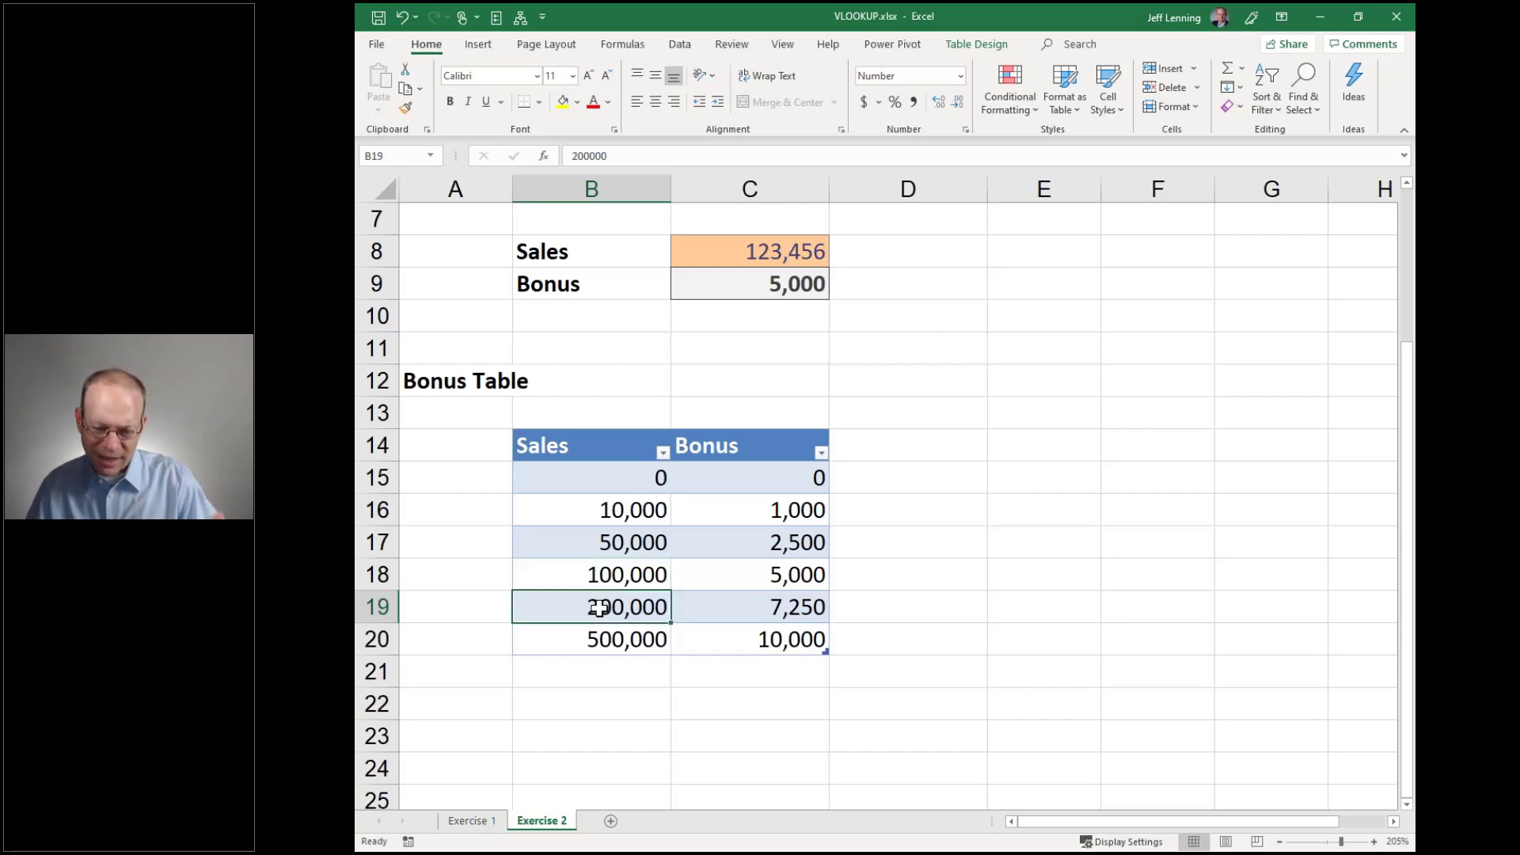
left_click(610, 475)
left_click(613, 509)
left_click(615, 543)
left_click(615, 575)
left_click(615, 606)
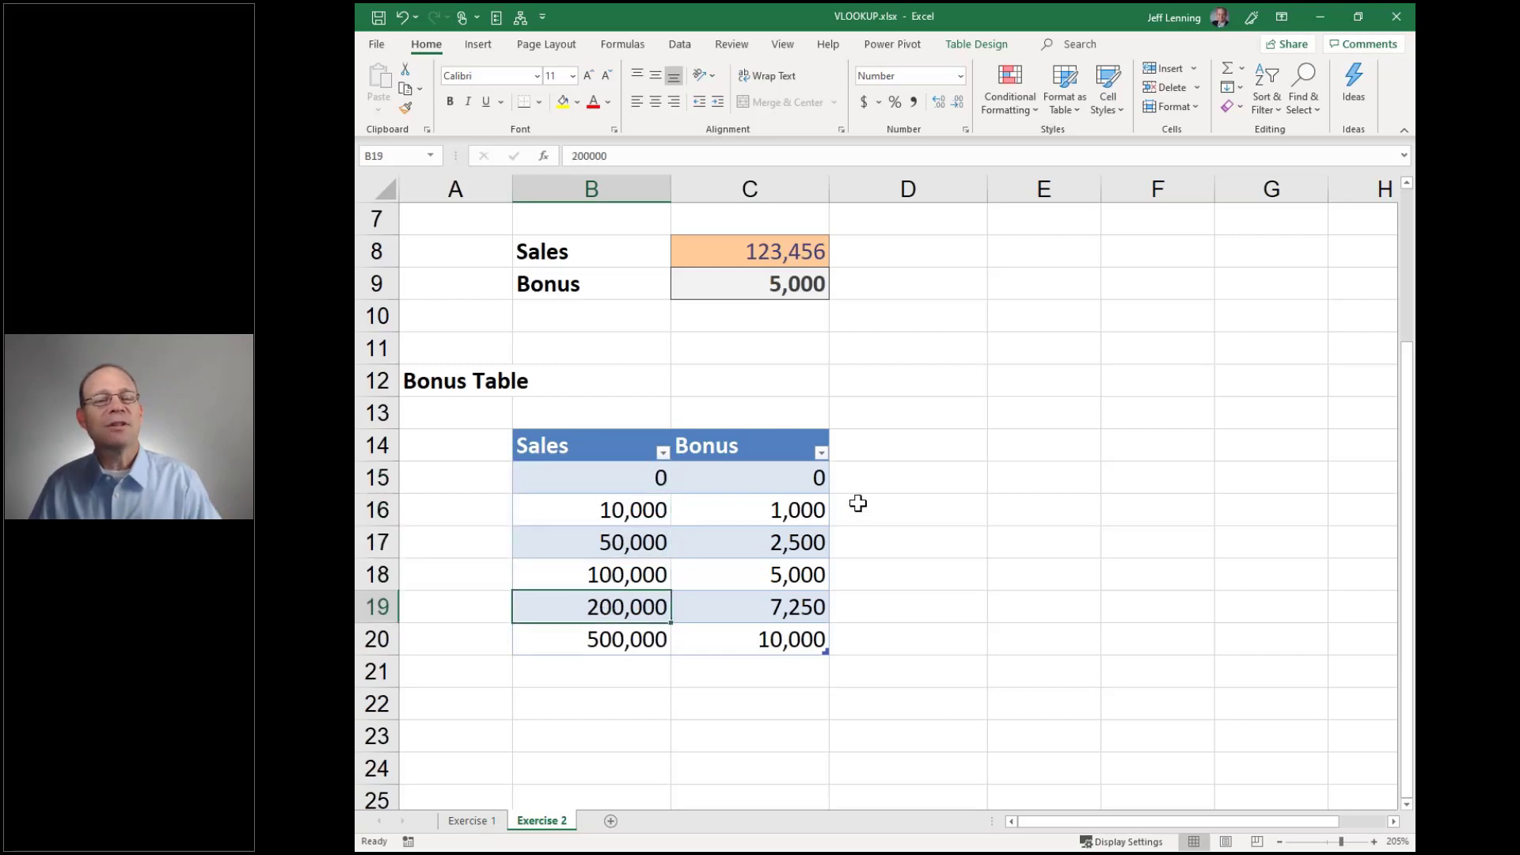
left_click_drag(621, 475, 634, 638)
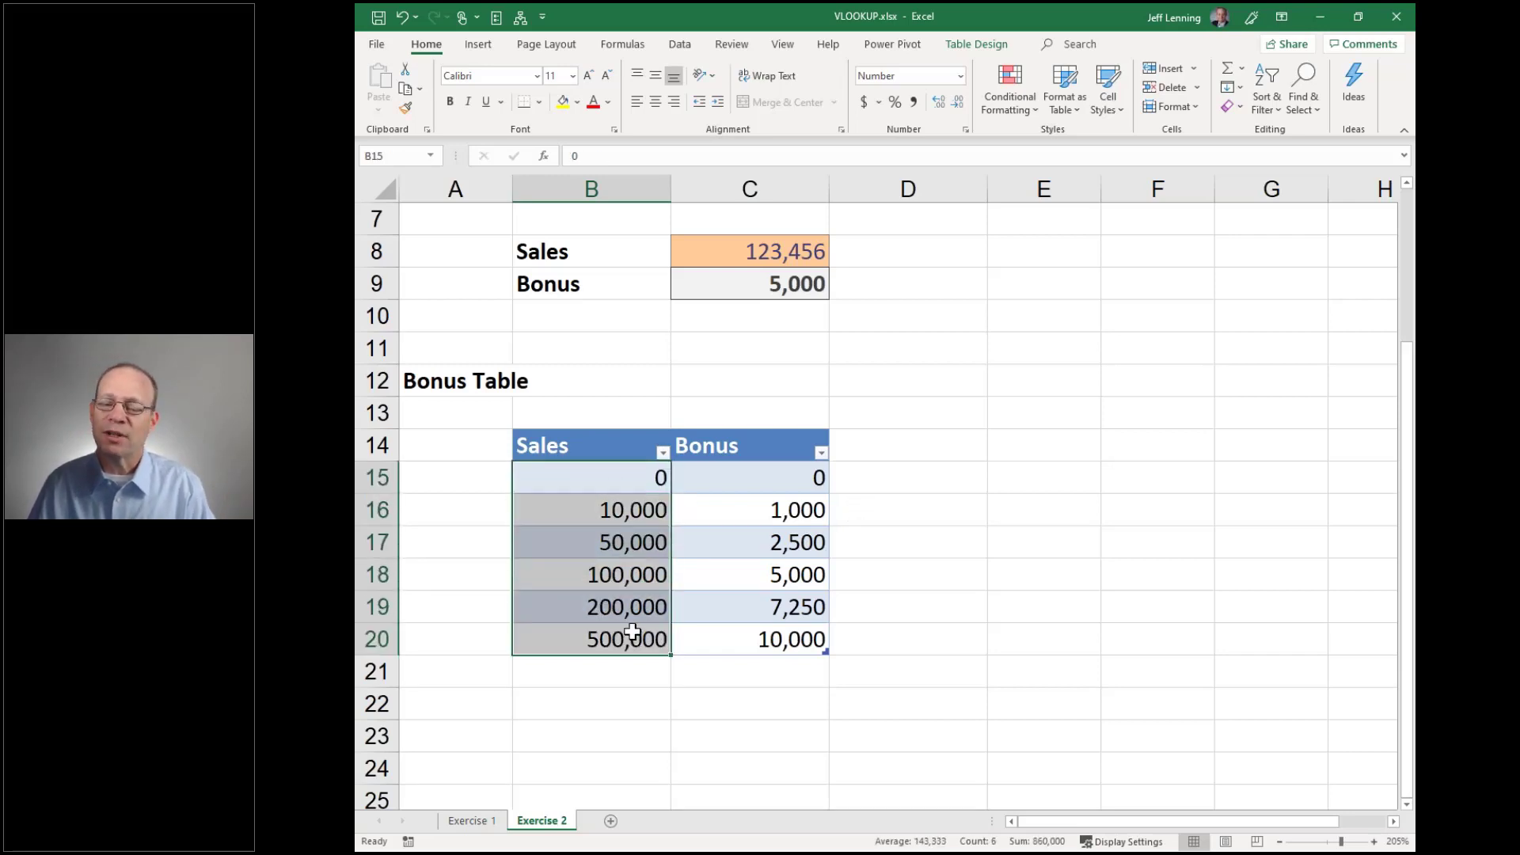
left_click(464, 824)
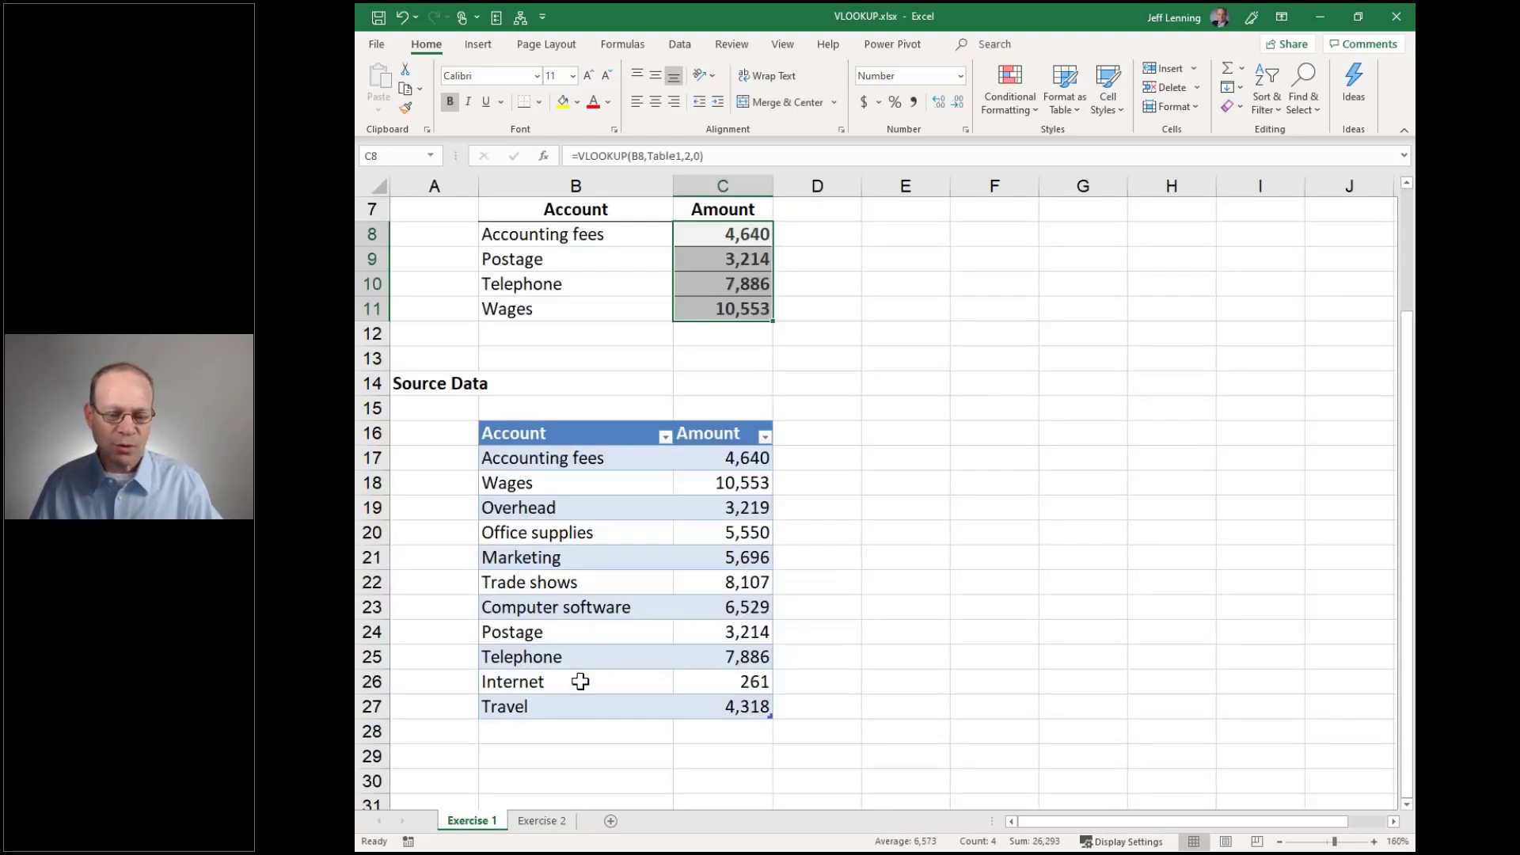
left_click(538, 823)
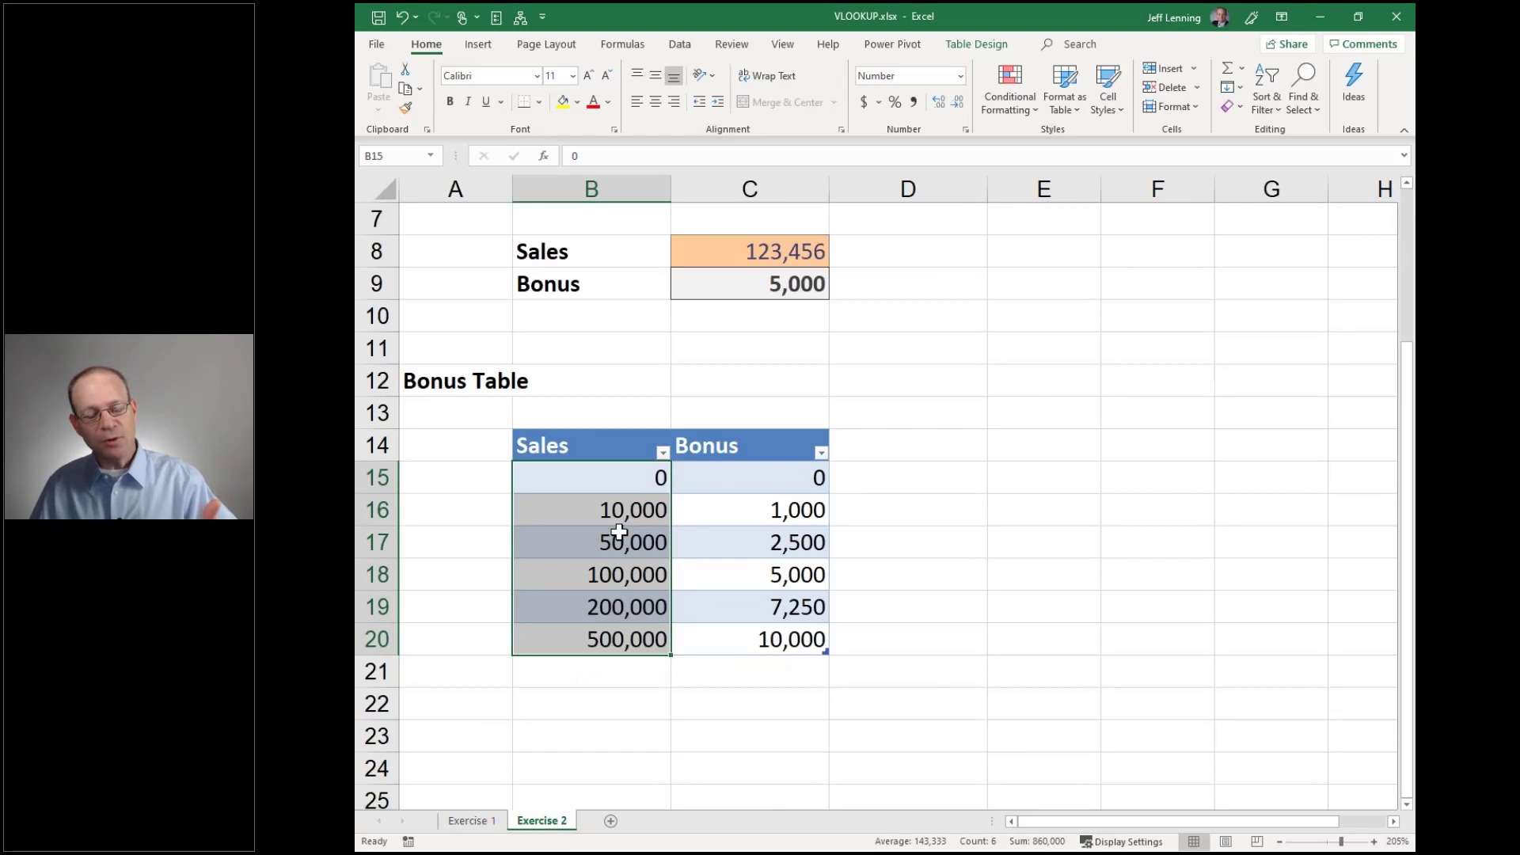
left_click(753, 287)
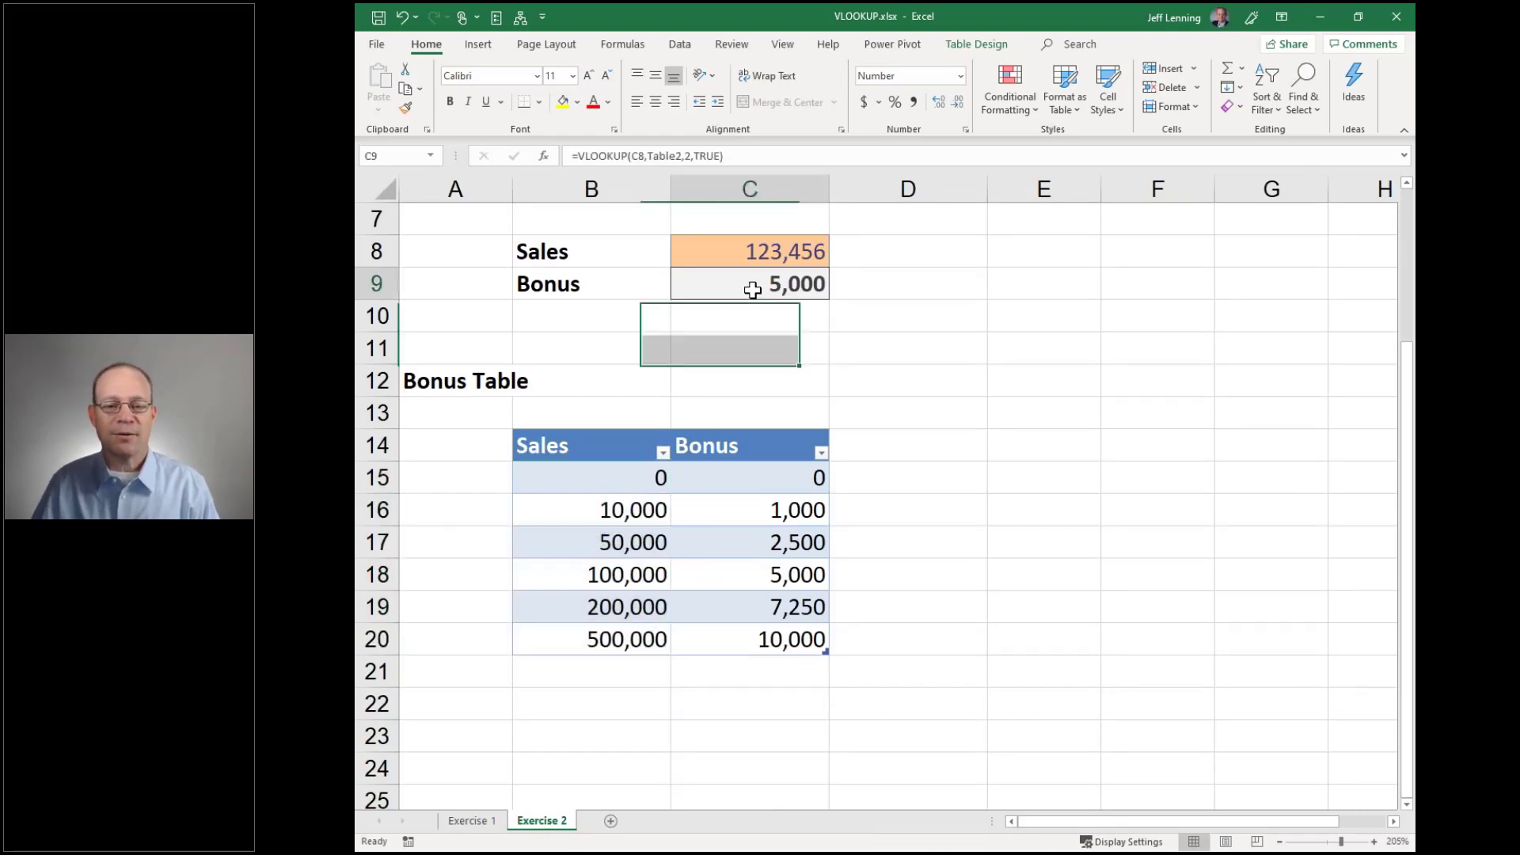
Replace C9 with =VLOOKUP(C8,Table2,2,true), returning a 5,000 Bonus
key("Delete")
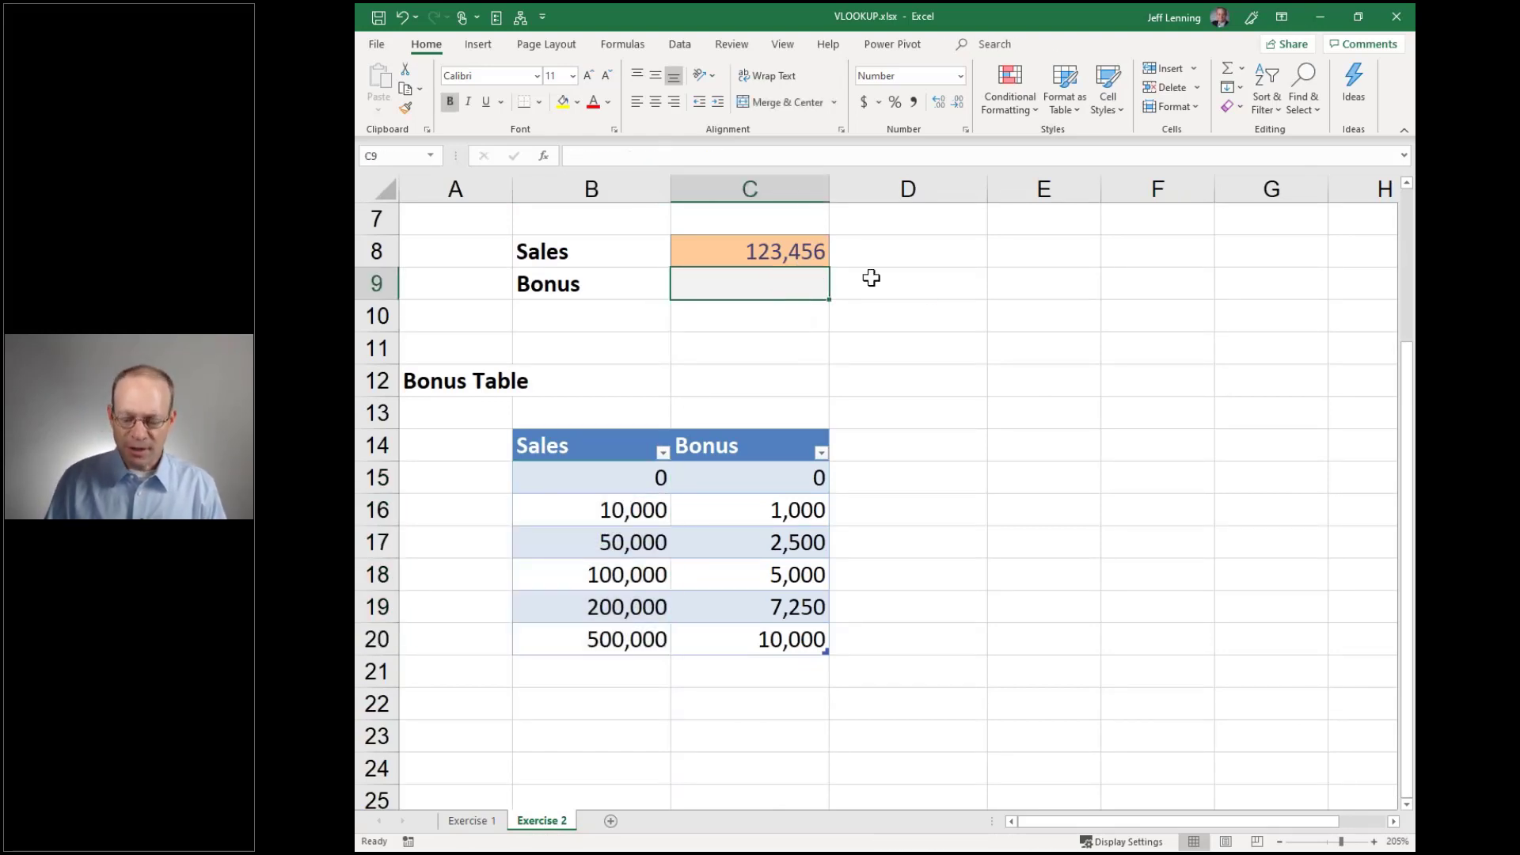
type("=vl")
key("Tab")
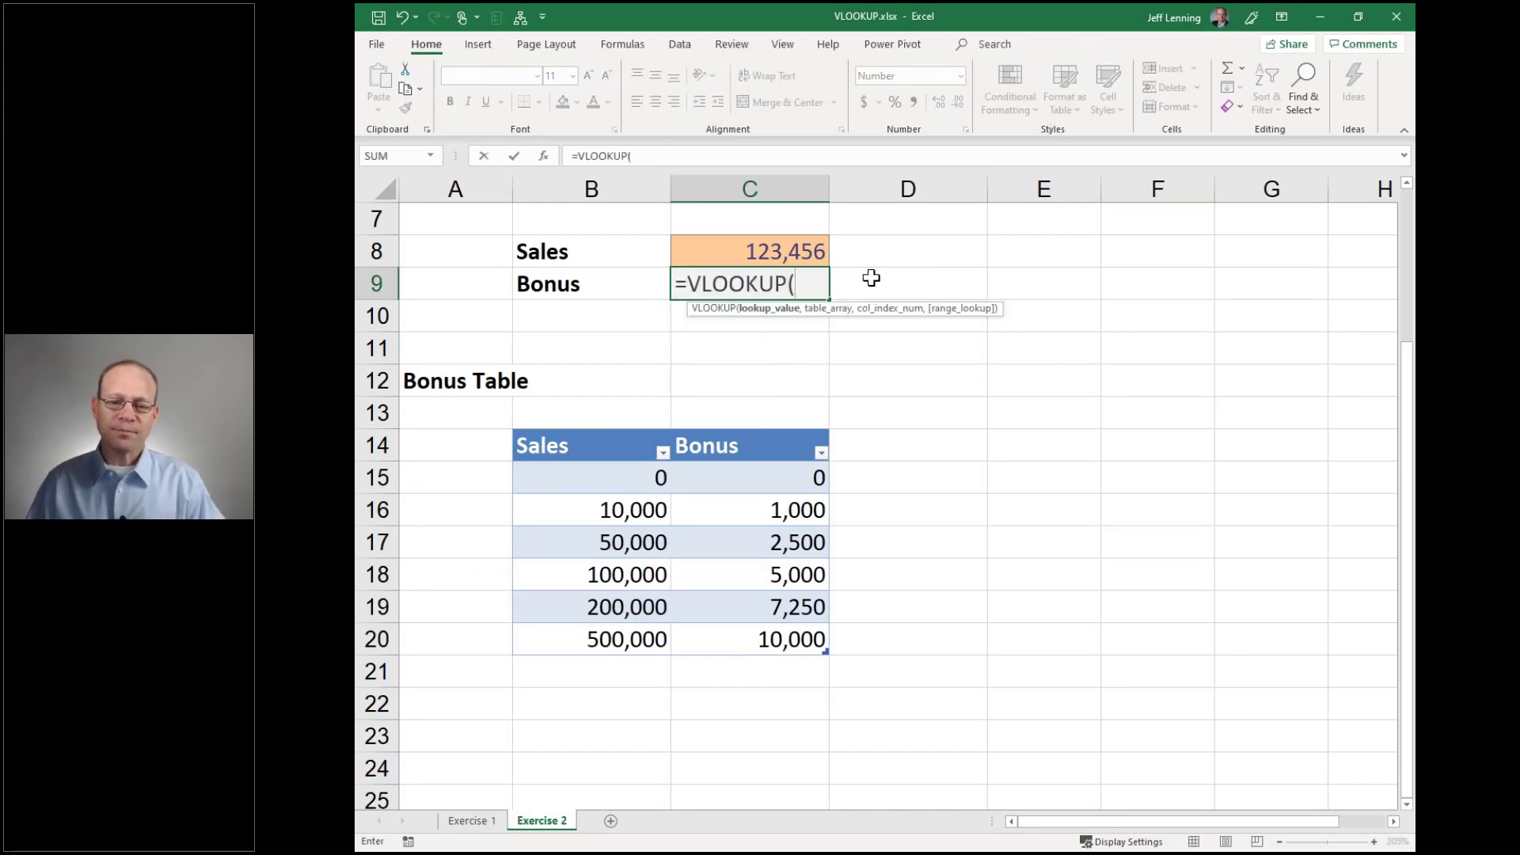
left_click(804, 252)
type(",")
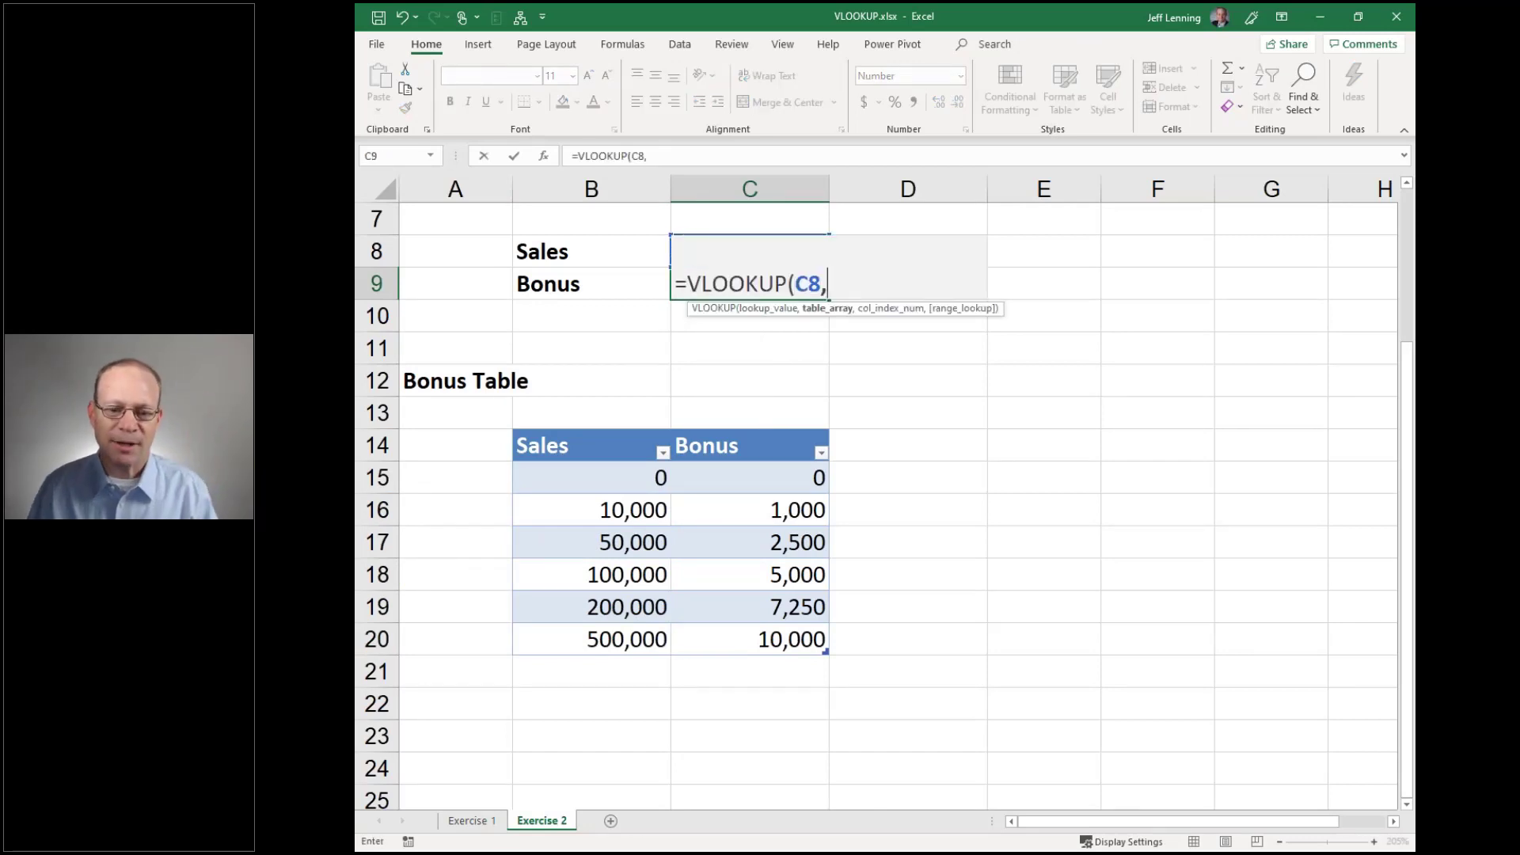
left_click_drag(656, 477, 734, 634)
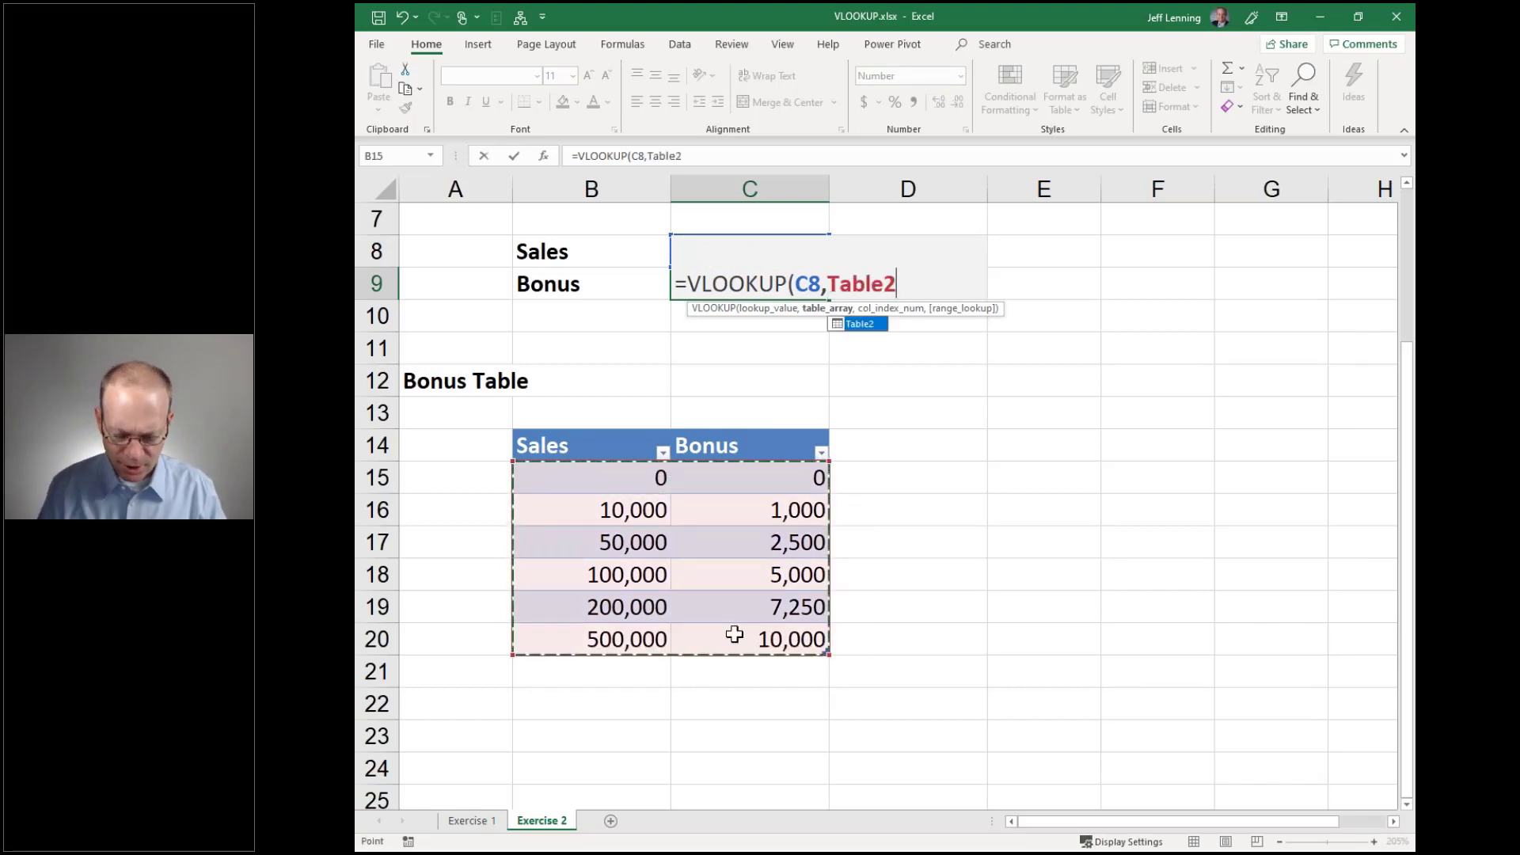
type(",")
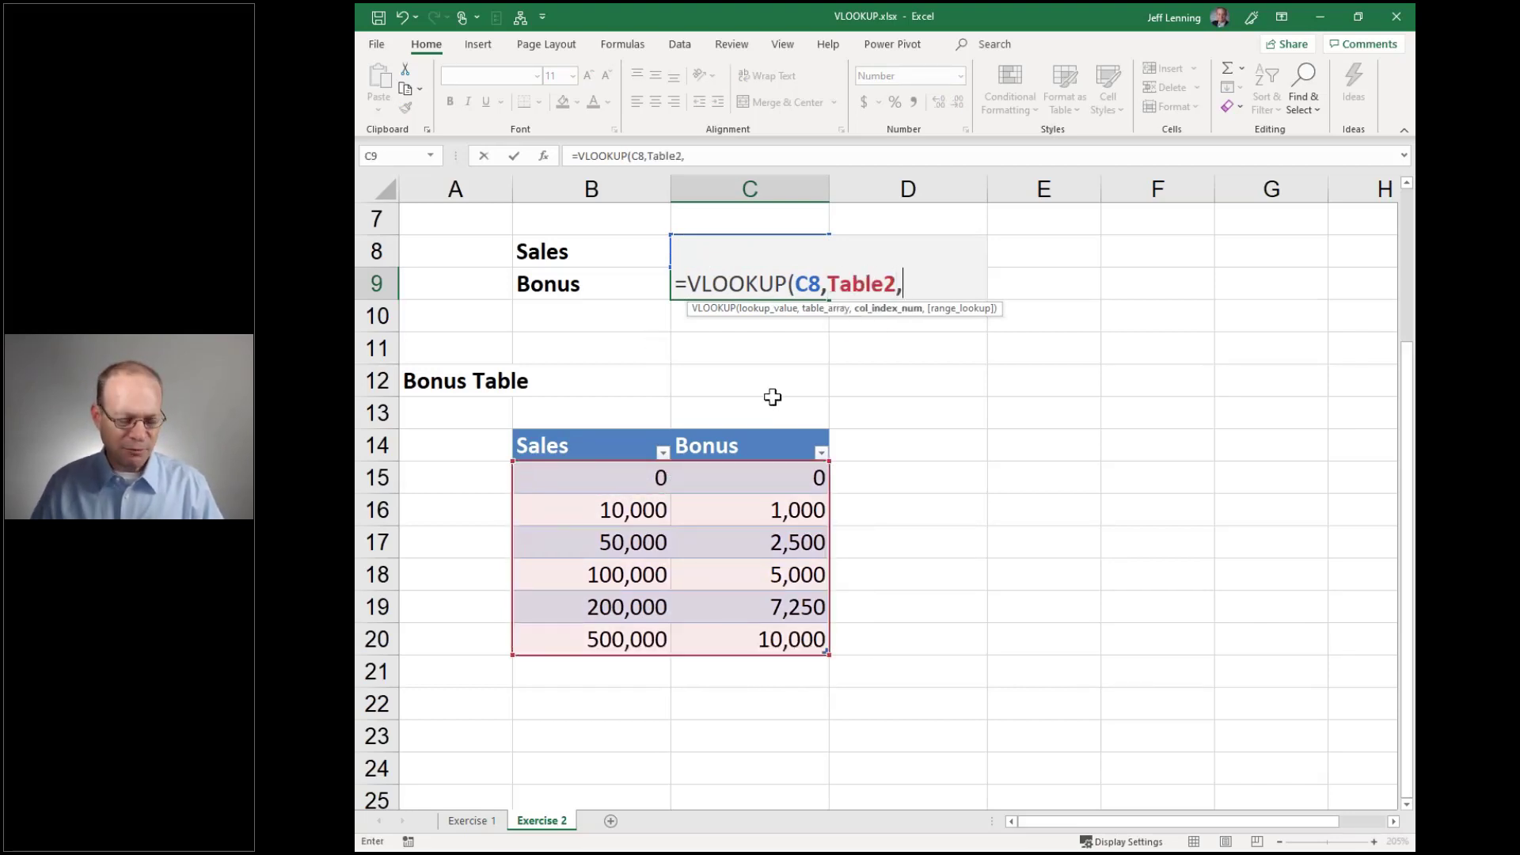
type("2,")
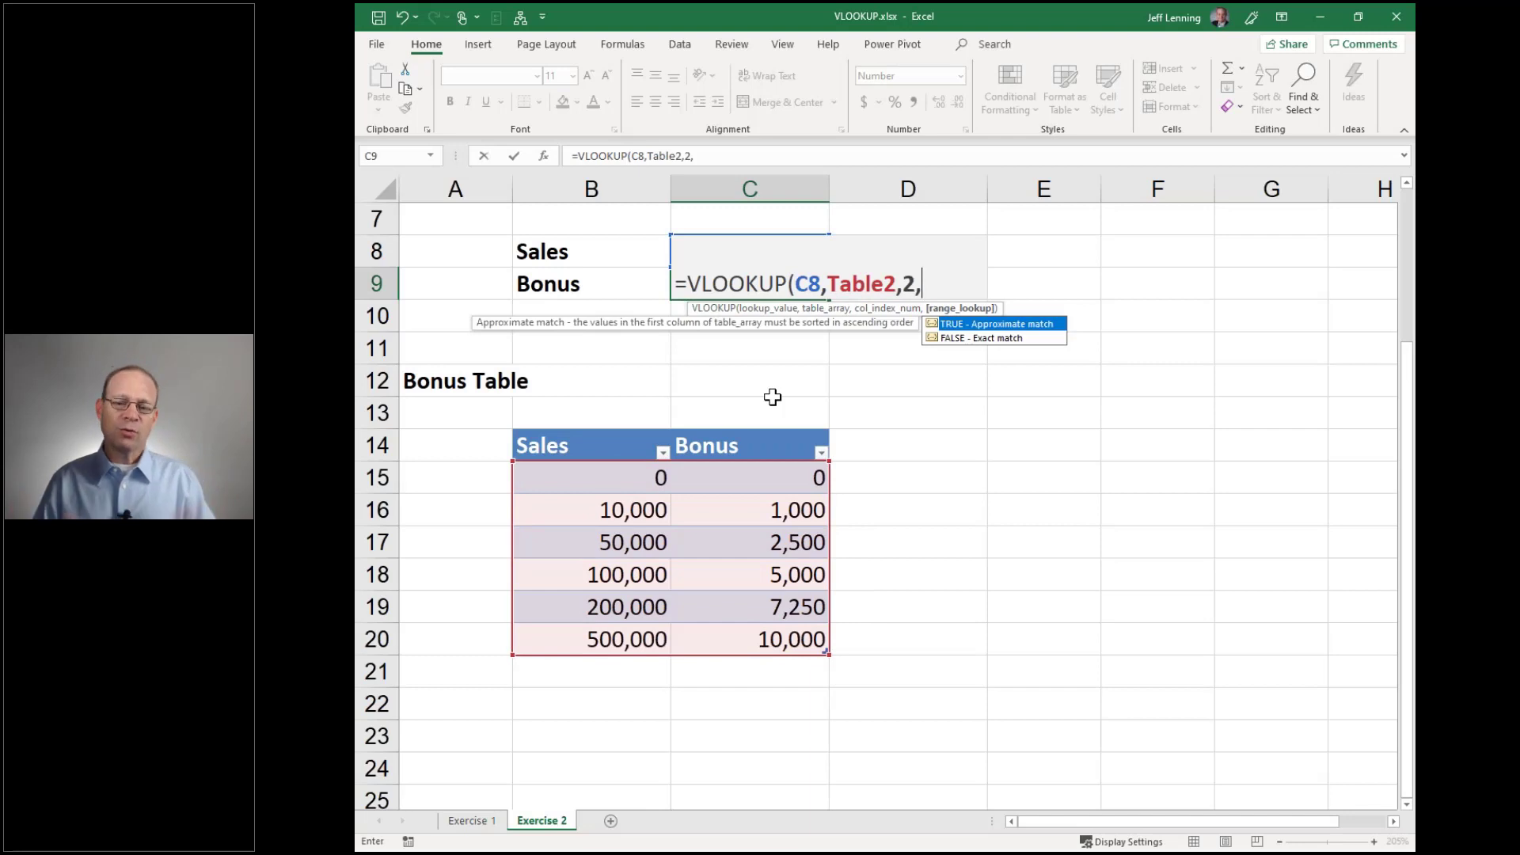
type("true)")
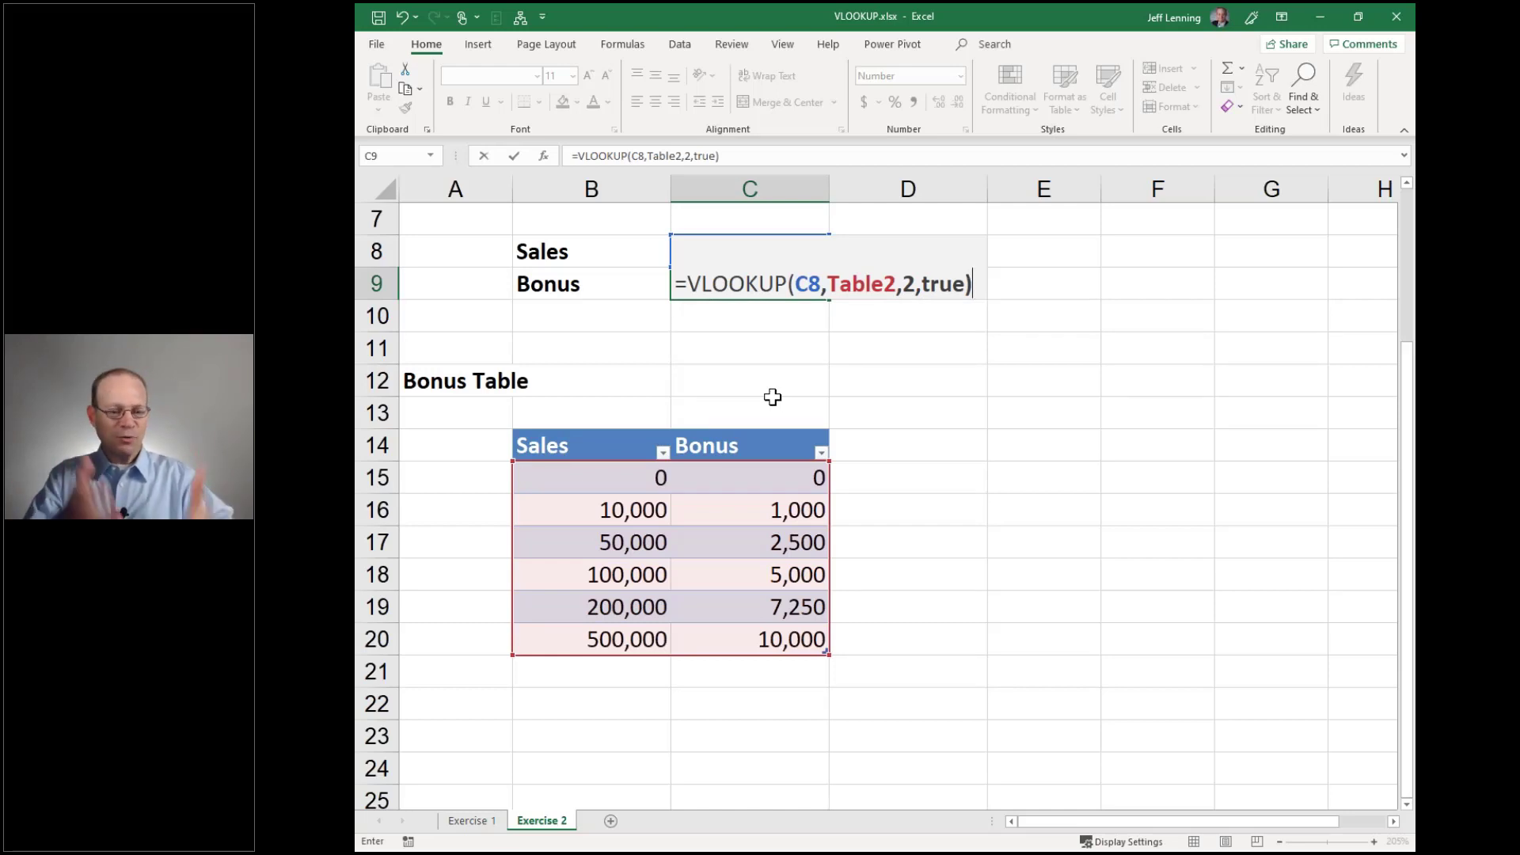
key("Return")
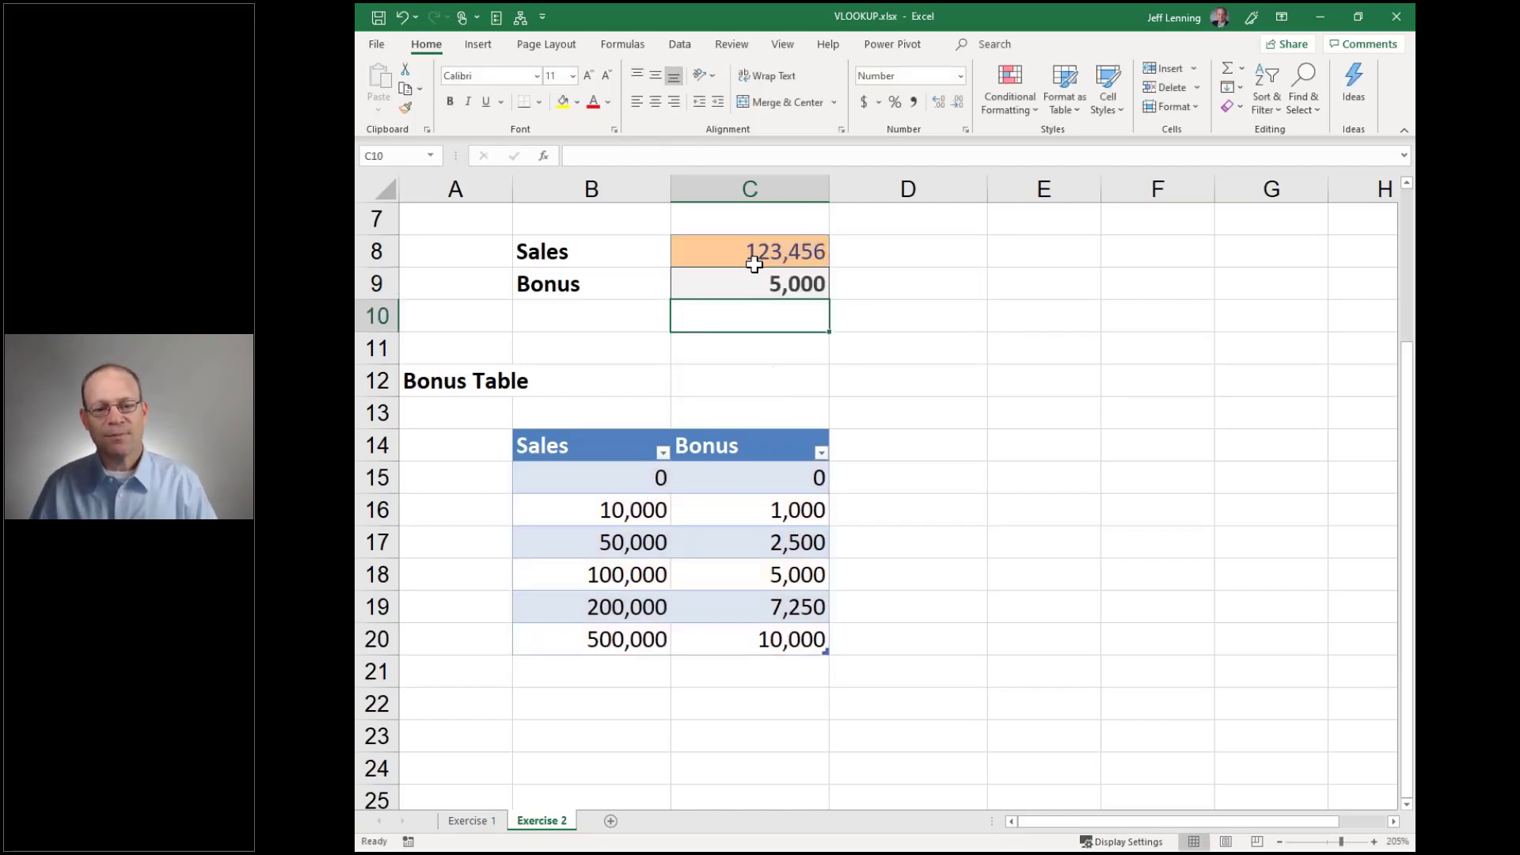
Review C9's formula references, keeping the 5,000 result, then close VLOOKUP.xlsx
left_click(762, 278)
key("F2")
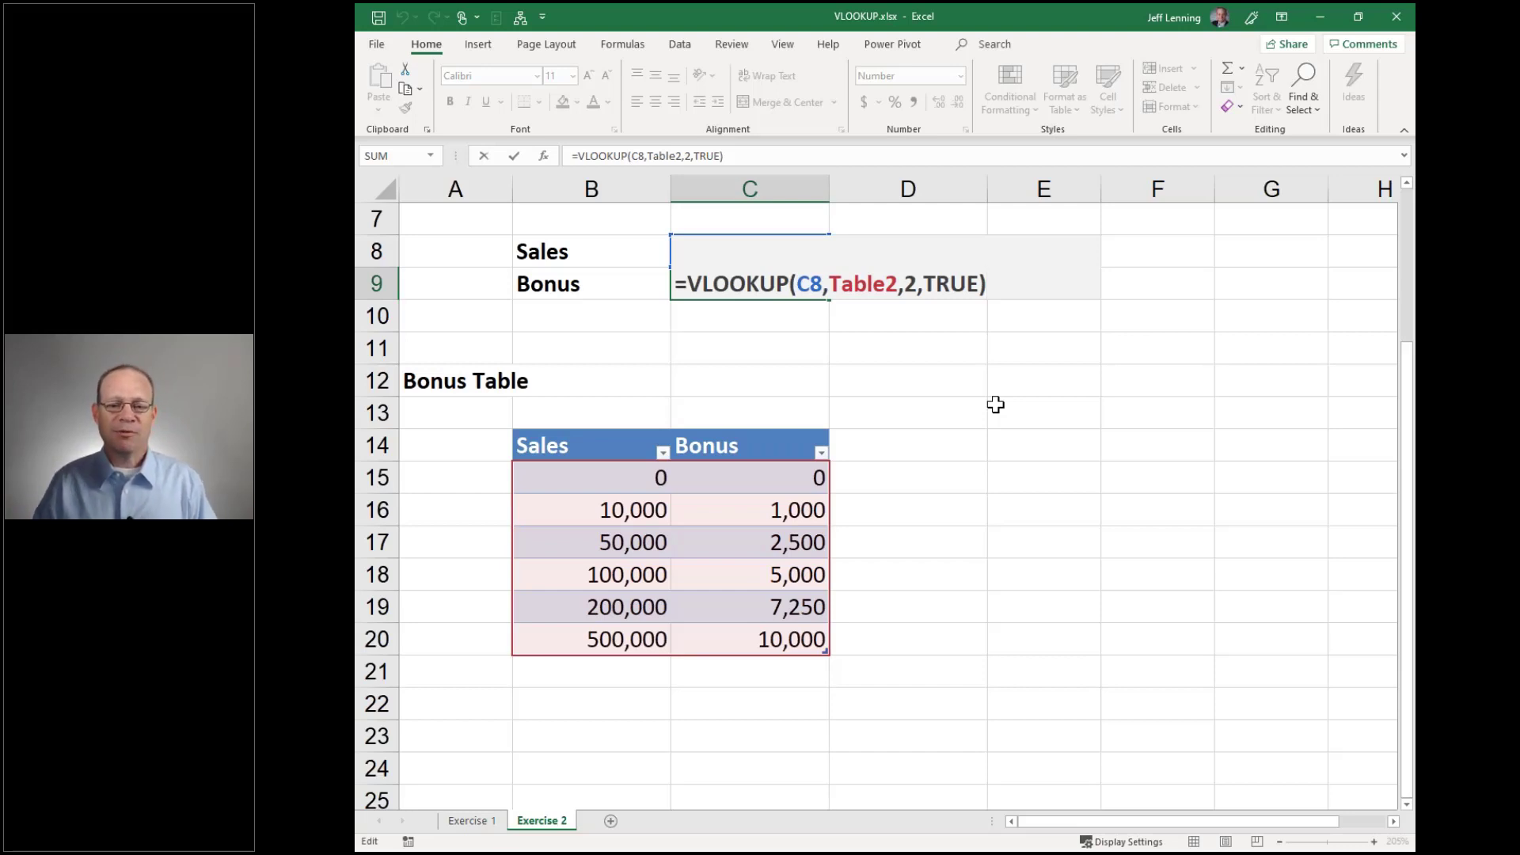
key("Return")
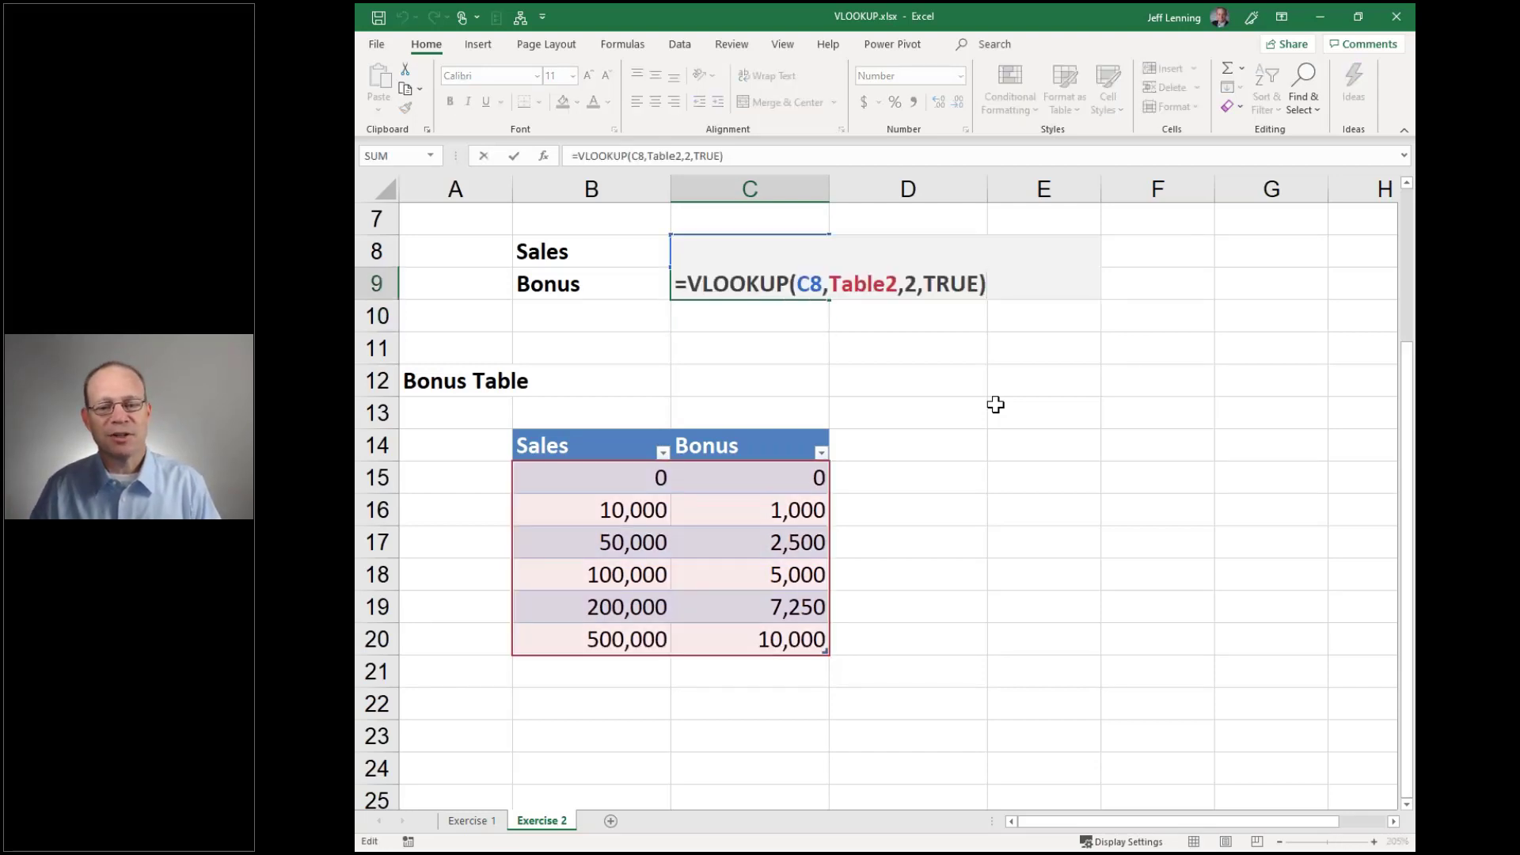
key("ctrl+Return")
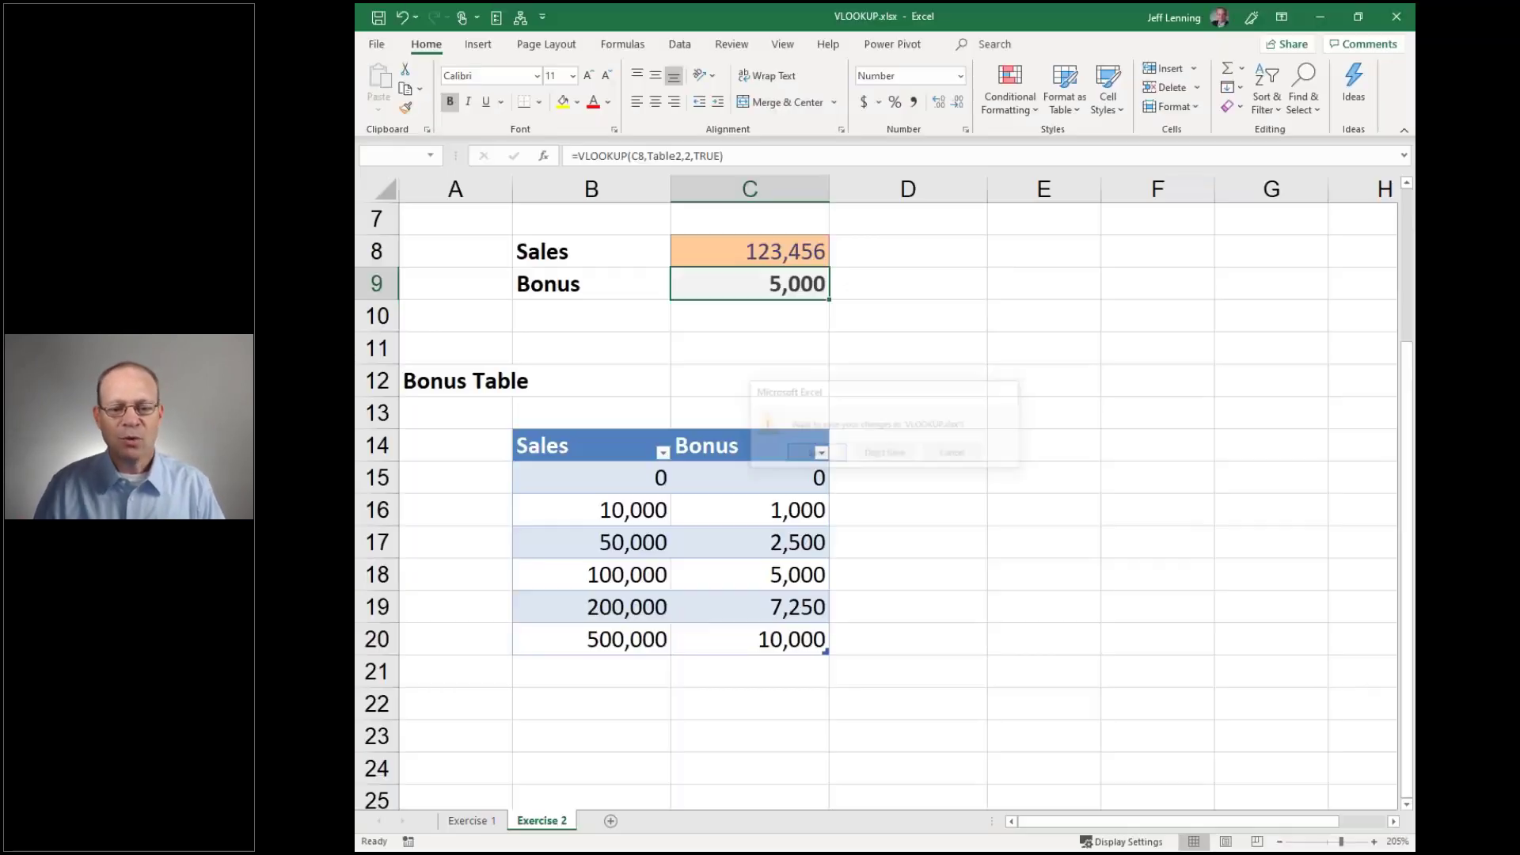
key("ctrl+w")
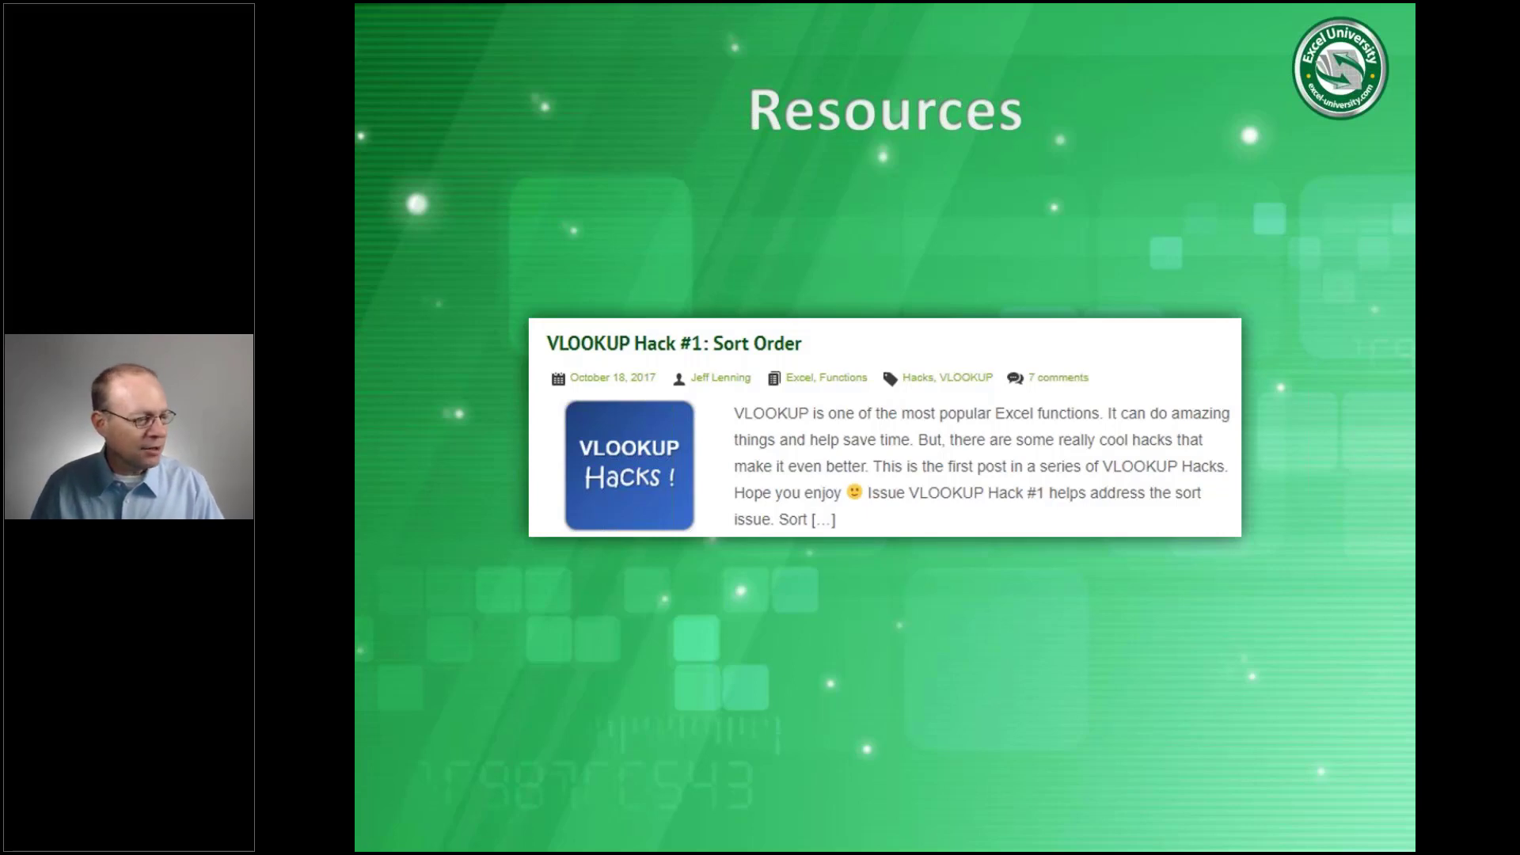
Switch from the Resources slide to the Excel University webinar page in Chrome
key("alt+Tab")
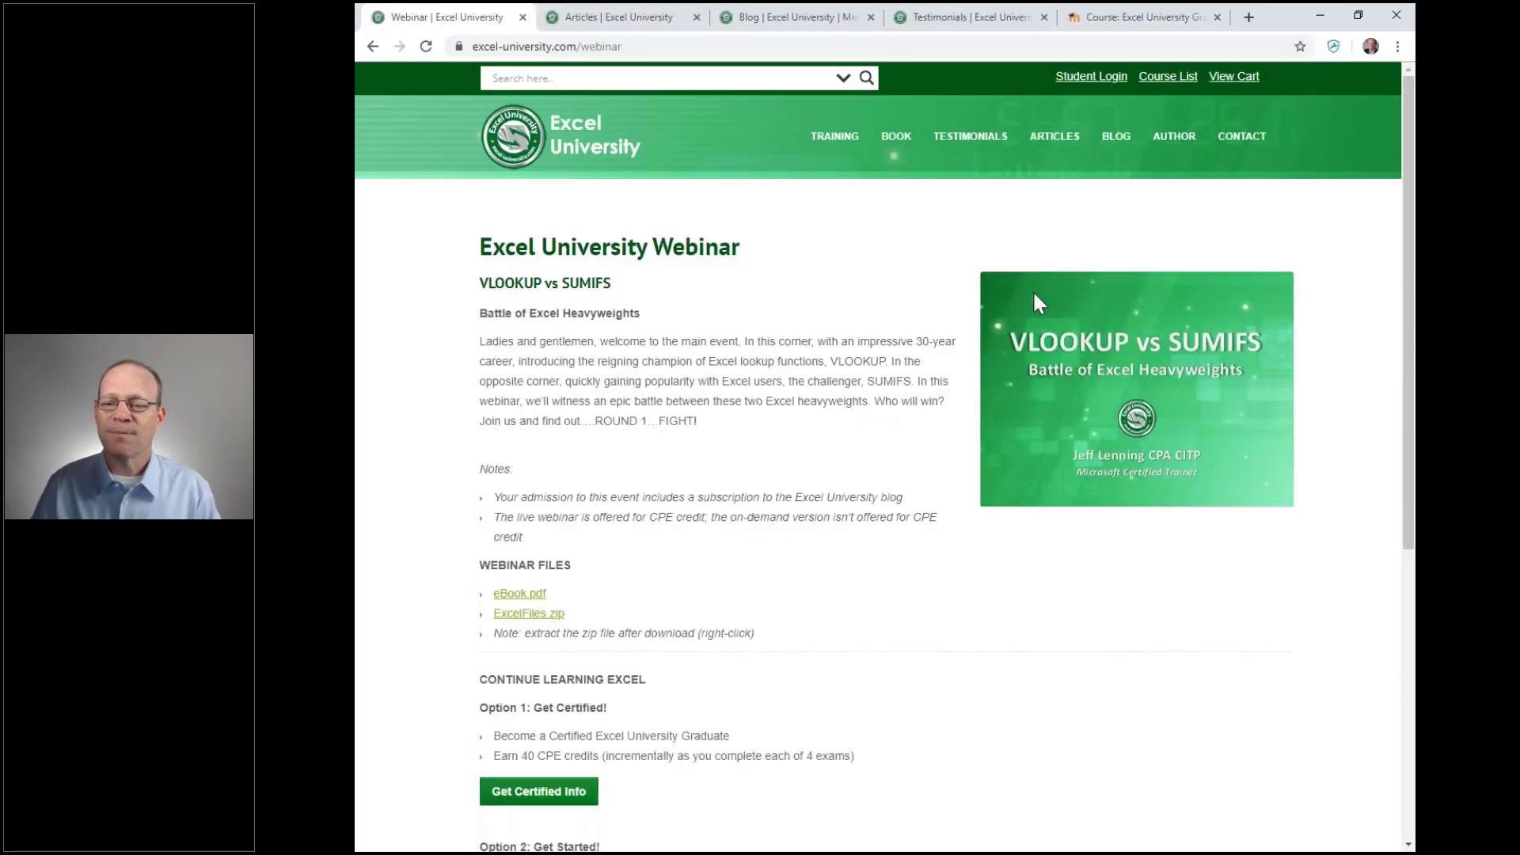
Browse the Excel University blog's recent posts and open the Hacks tag archive
left_click(788, 15)
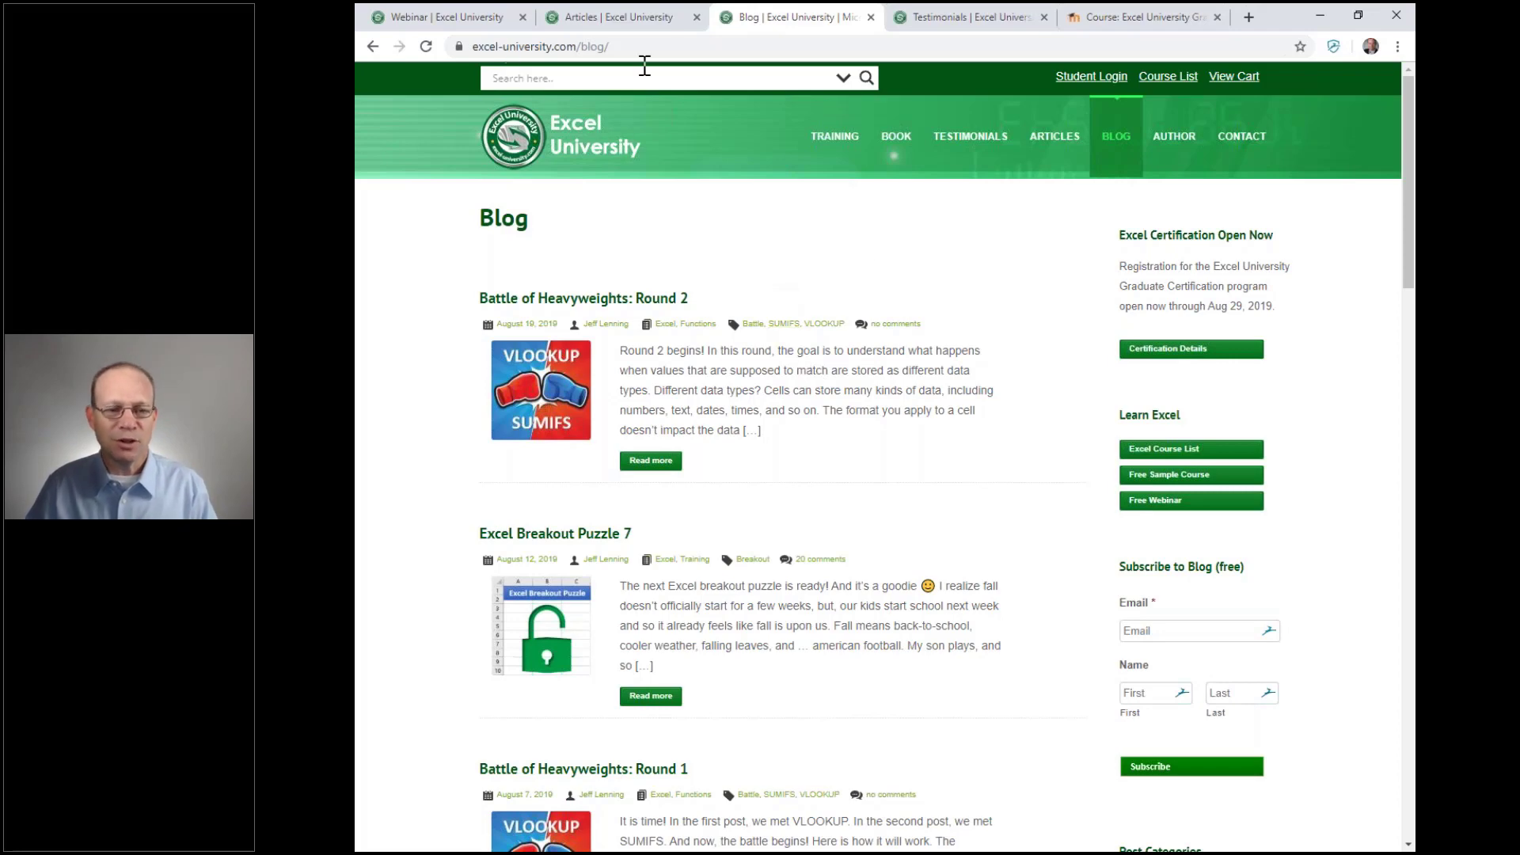
scroll(934, 376, "down", 9)
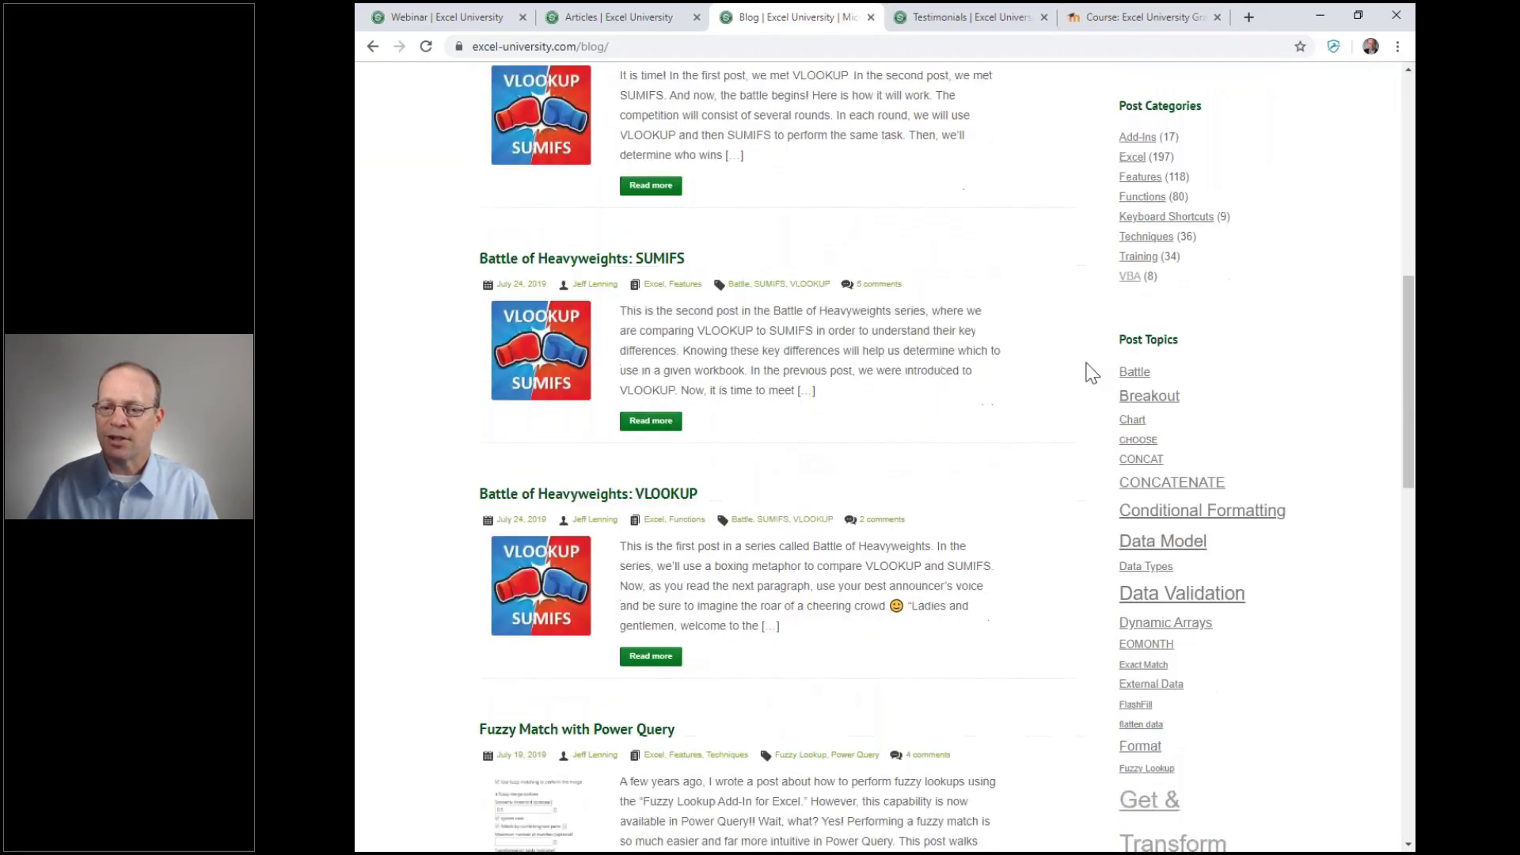
scroll(1091, 372, "down", 4)
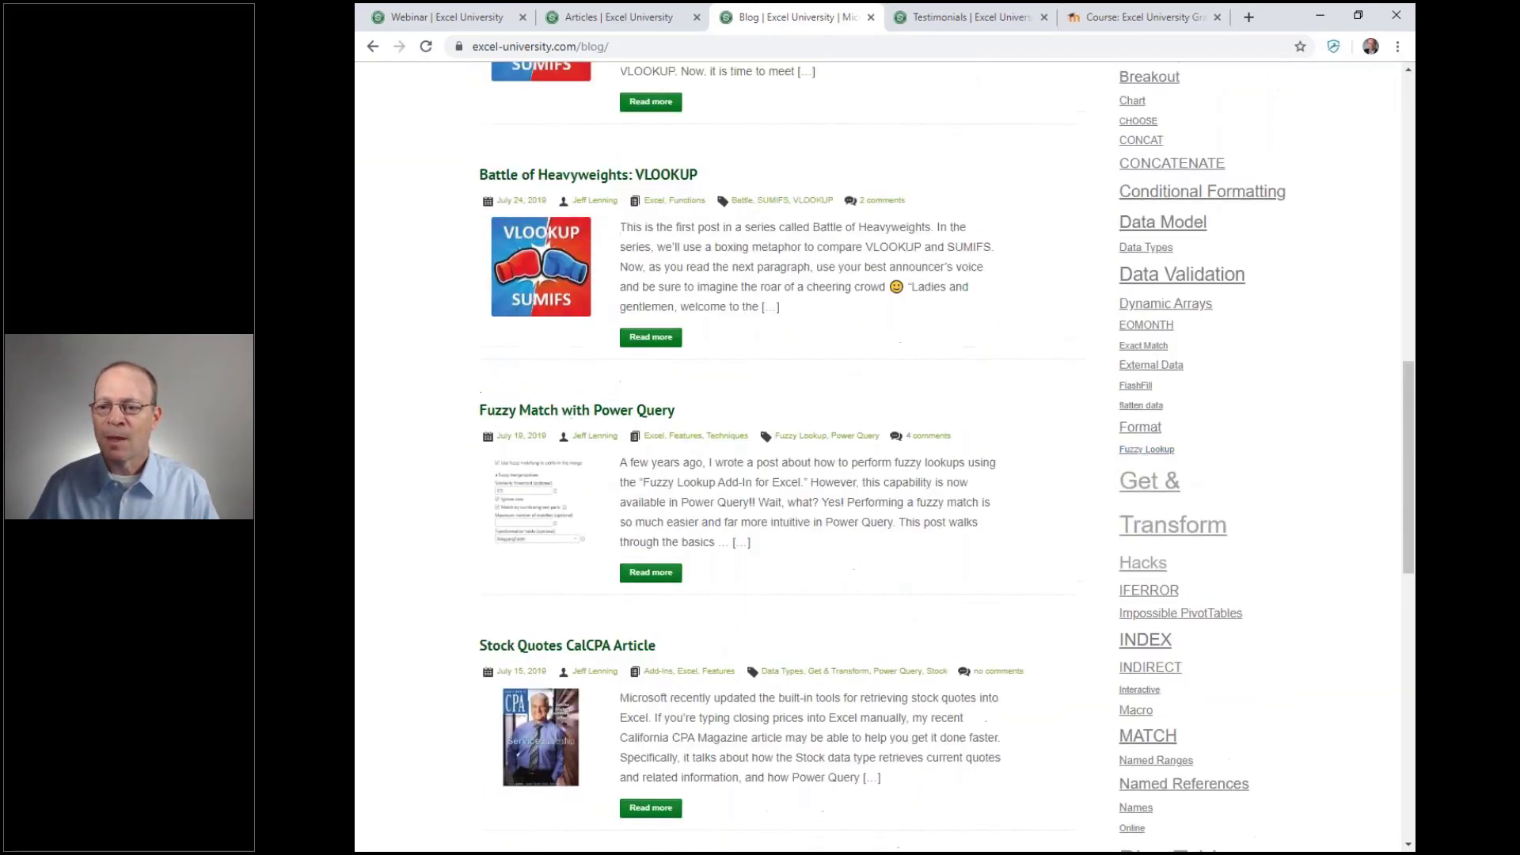
scroll(1284, 486, "up", 12)
scroll(1284, 486, "down", 3)
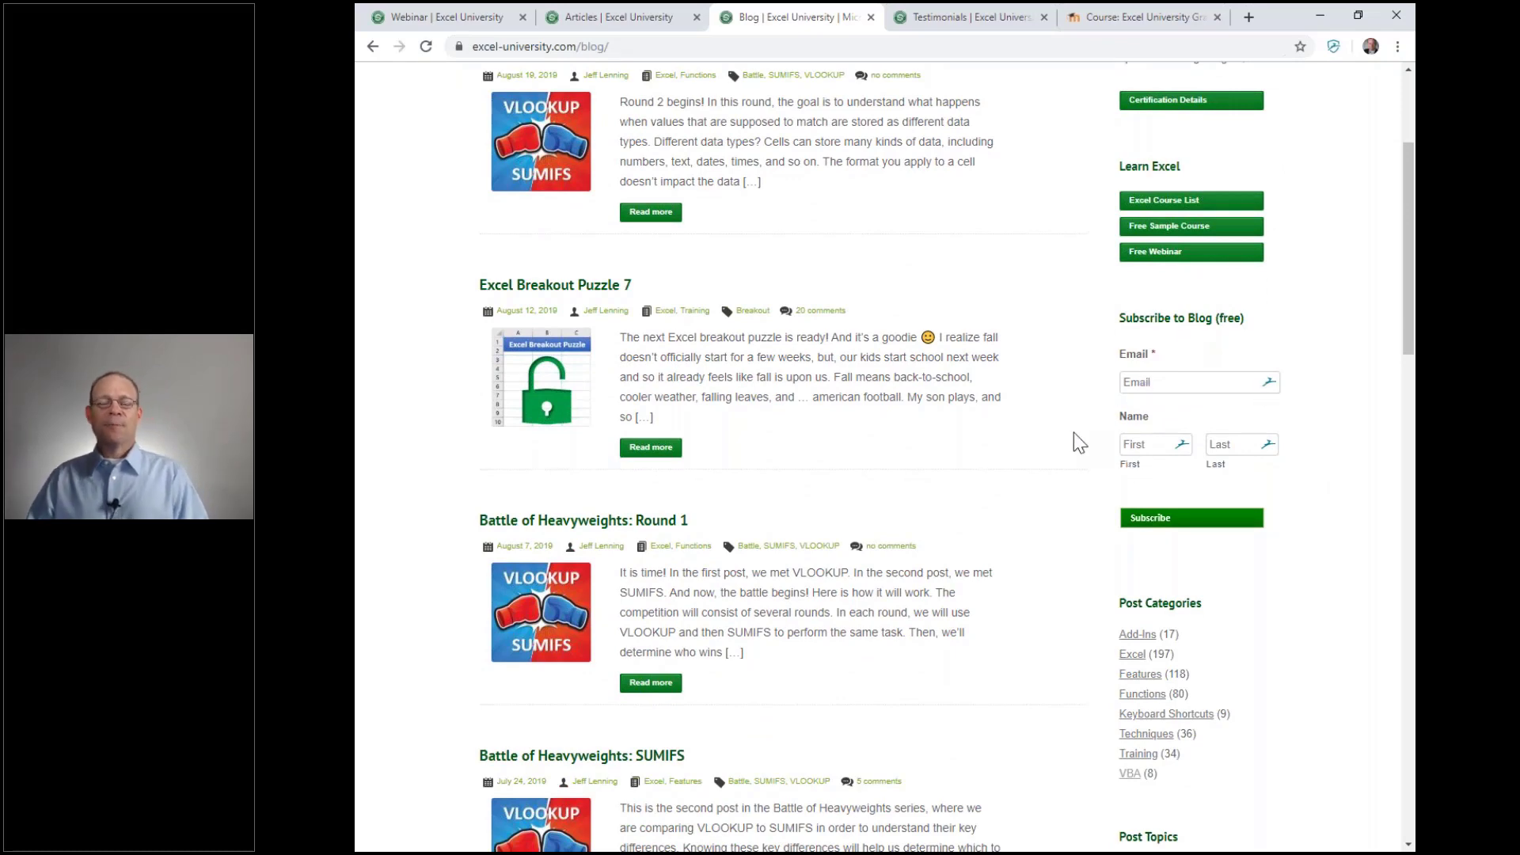
scroll(1074, 433, "up", 2)
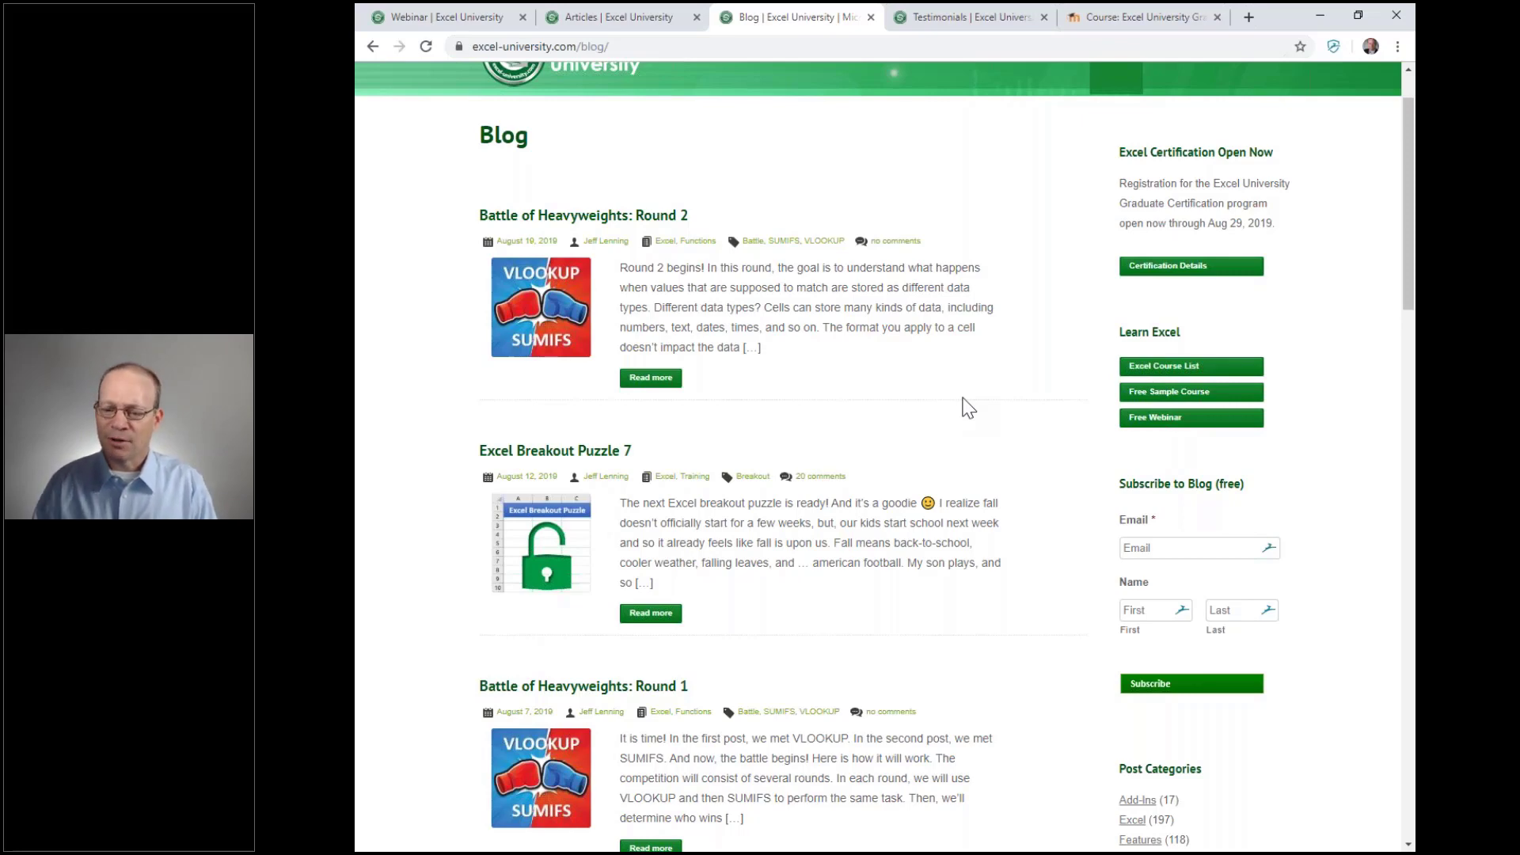
scroll(967, 408, "down", 10)
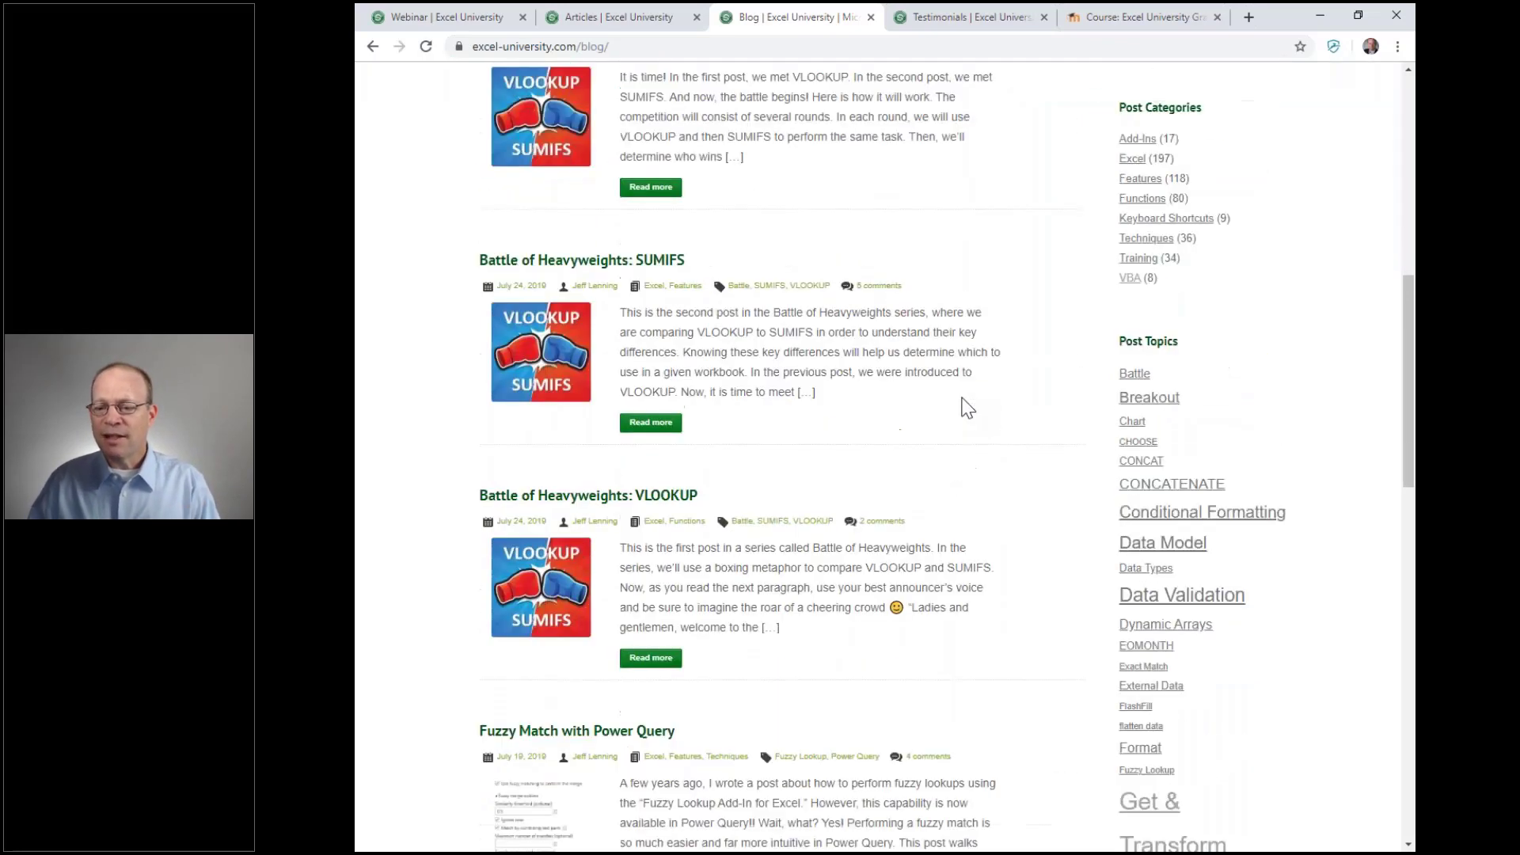
scroll(967, 408, "down", 7)
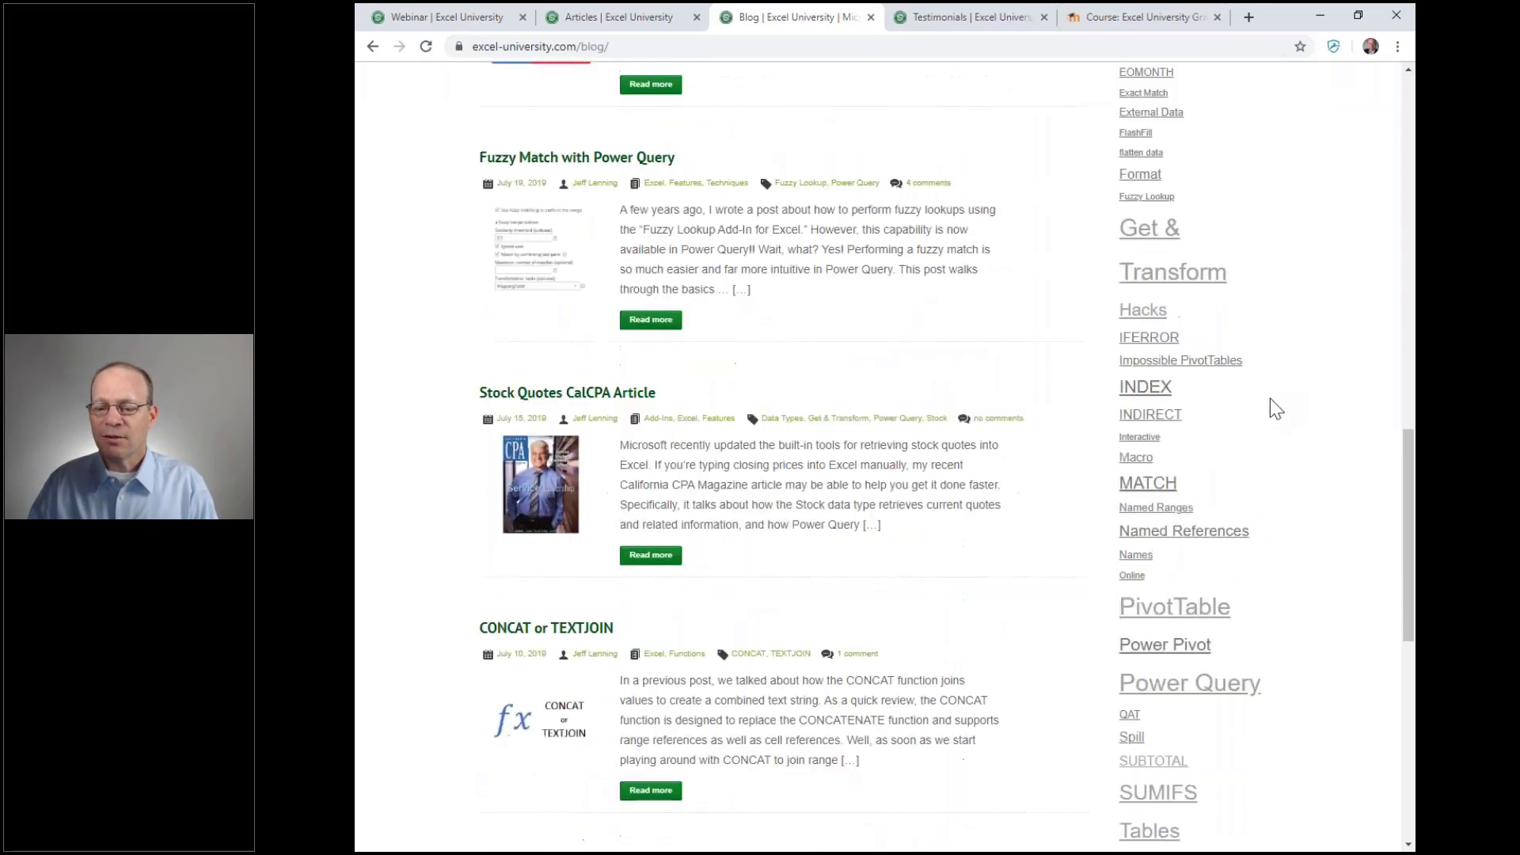
scroll(1269, 622, "up", 2)
scroll(1271, 525, "up", 1)
left_click(1142, 301)
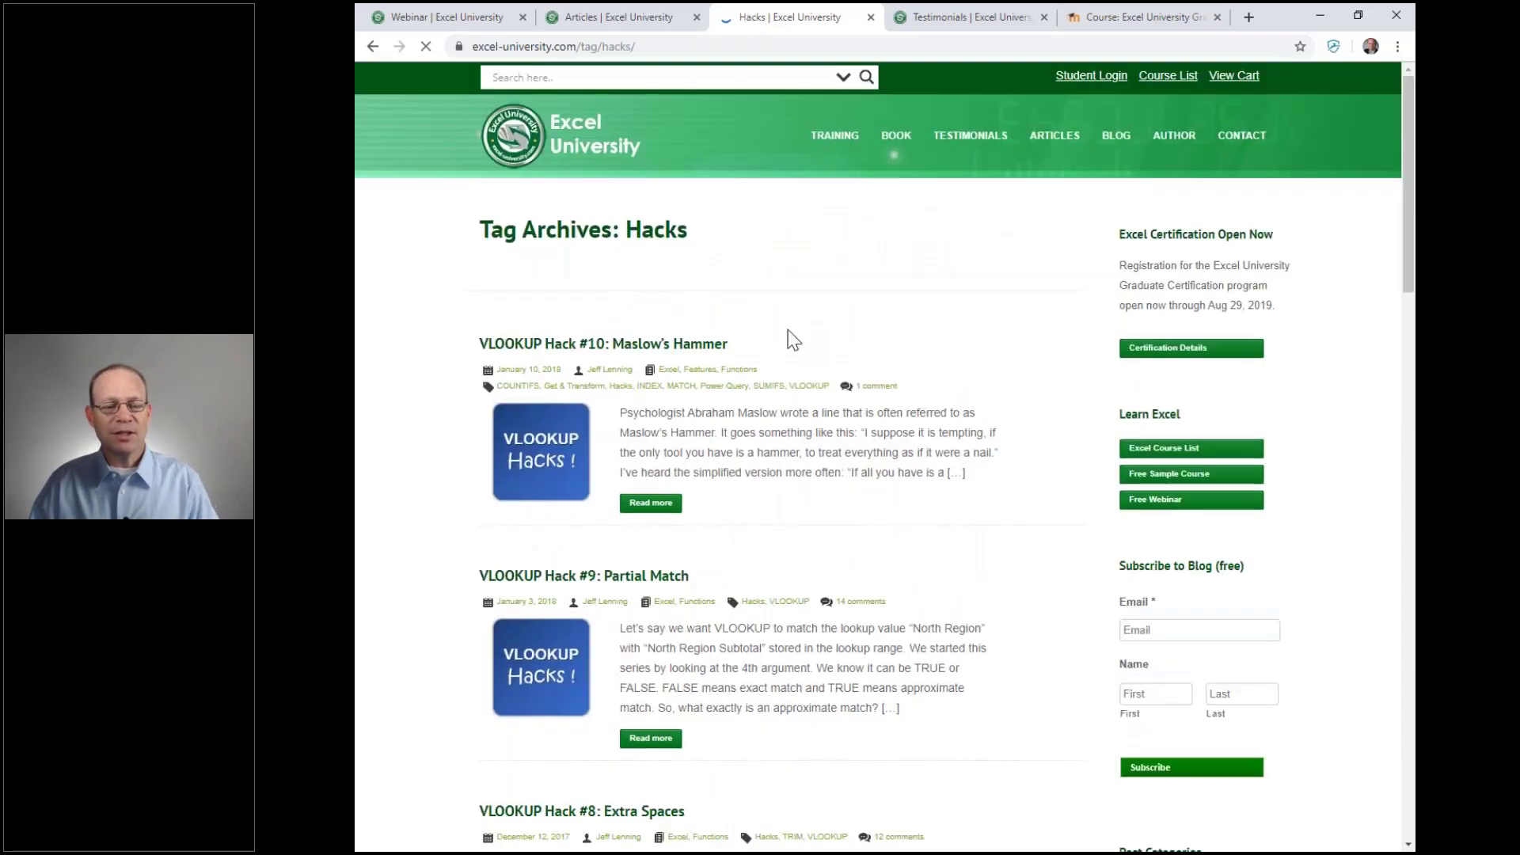
Scroll through the VLOOKUP Hack posts, then return to the Challenger: SUMIFS slide
scroll(792, 341, "down", 13)
scroll(791, 340, "down", 11)
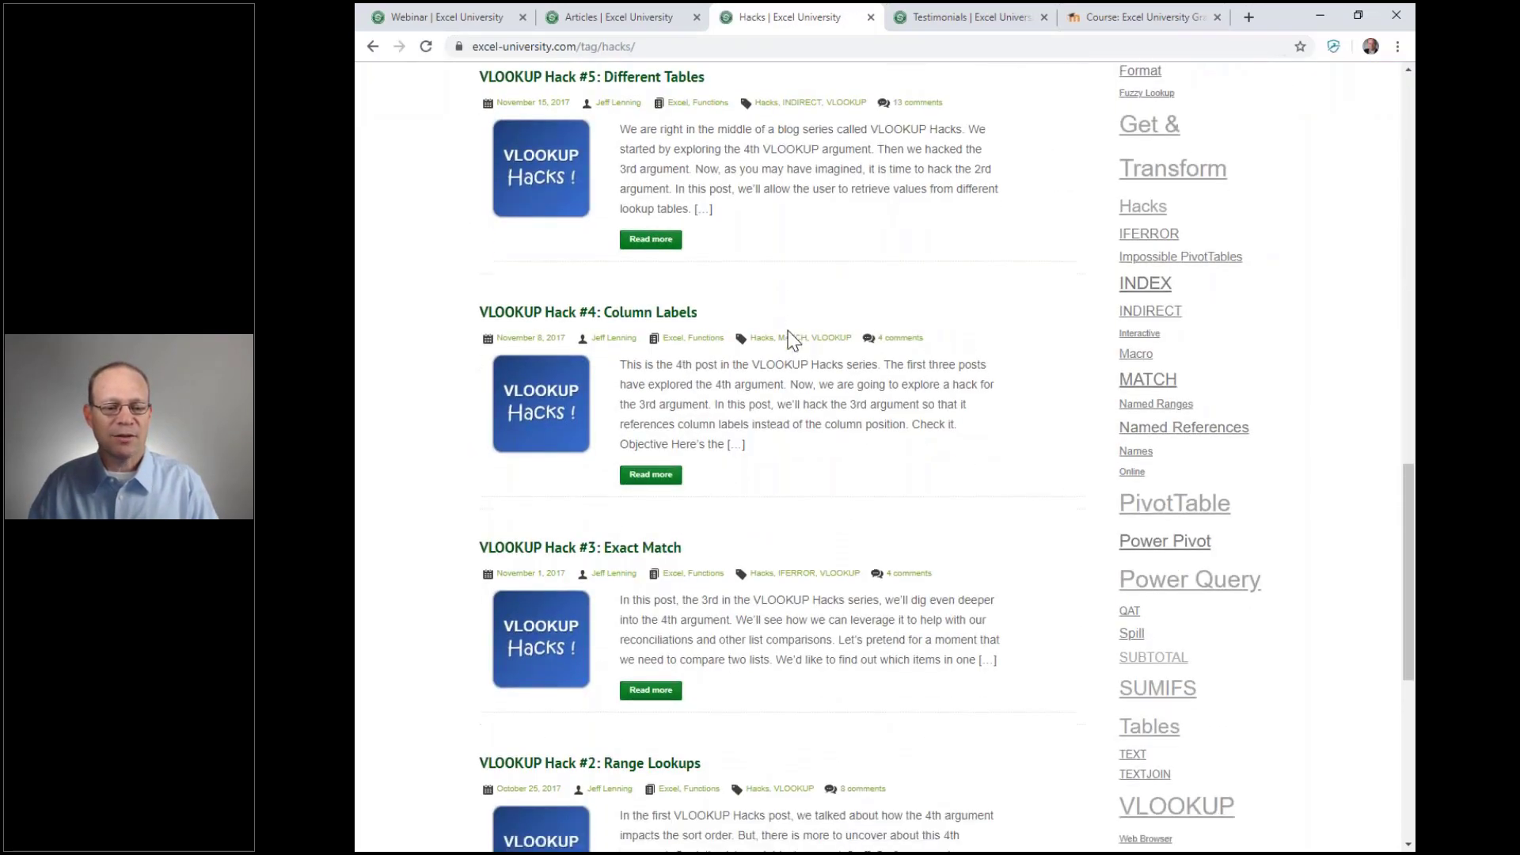
scroll(791, 335, "up", 6)
scroll(792, 335, "up", 17)
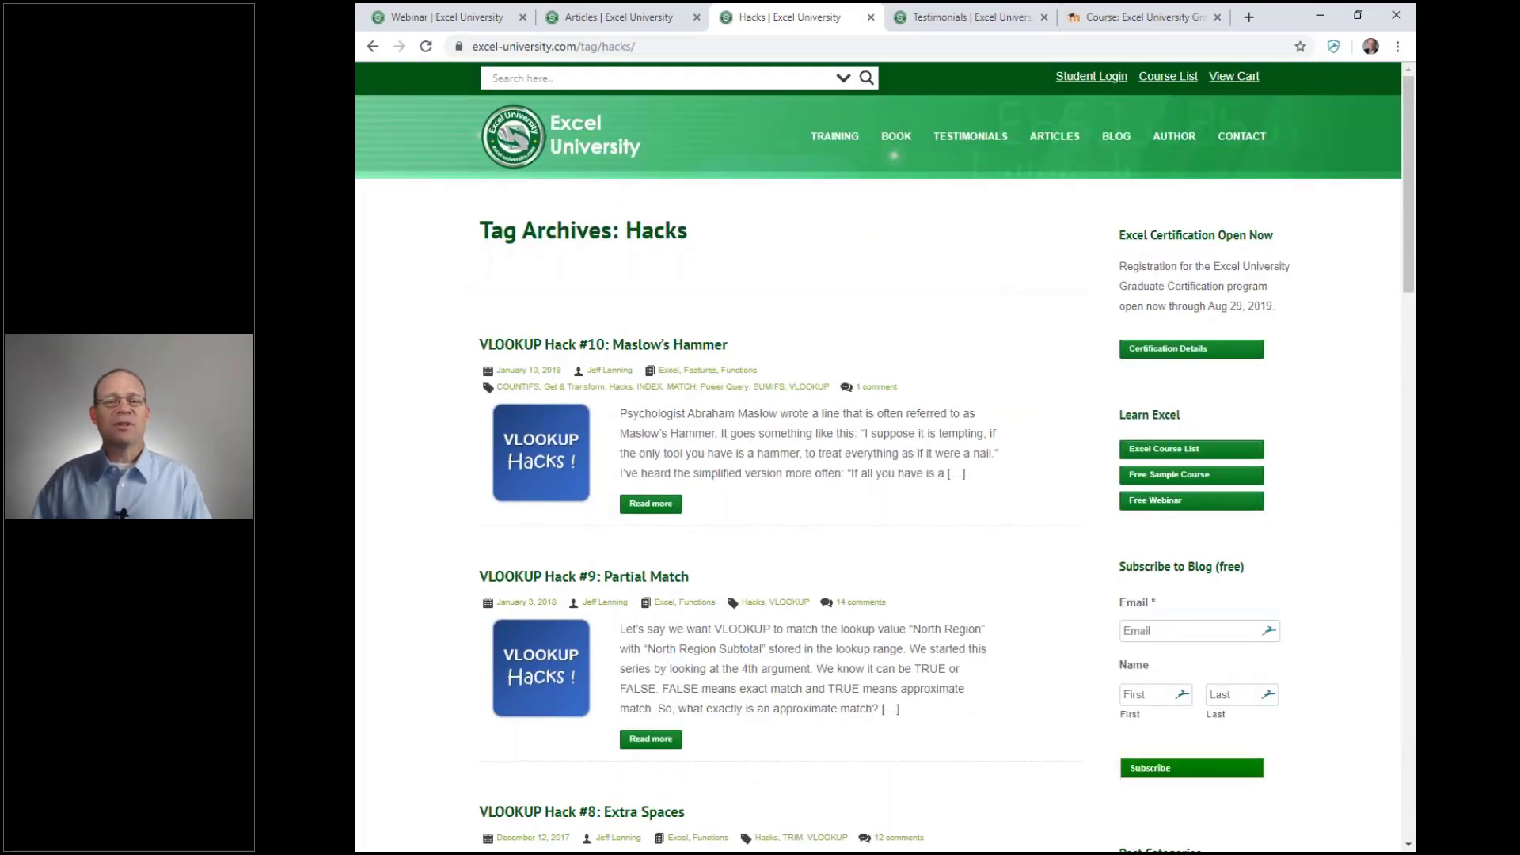
key("alt+Tab")
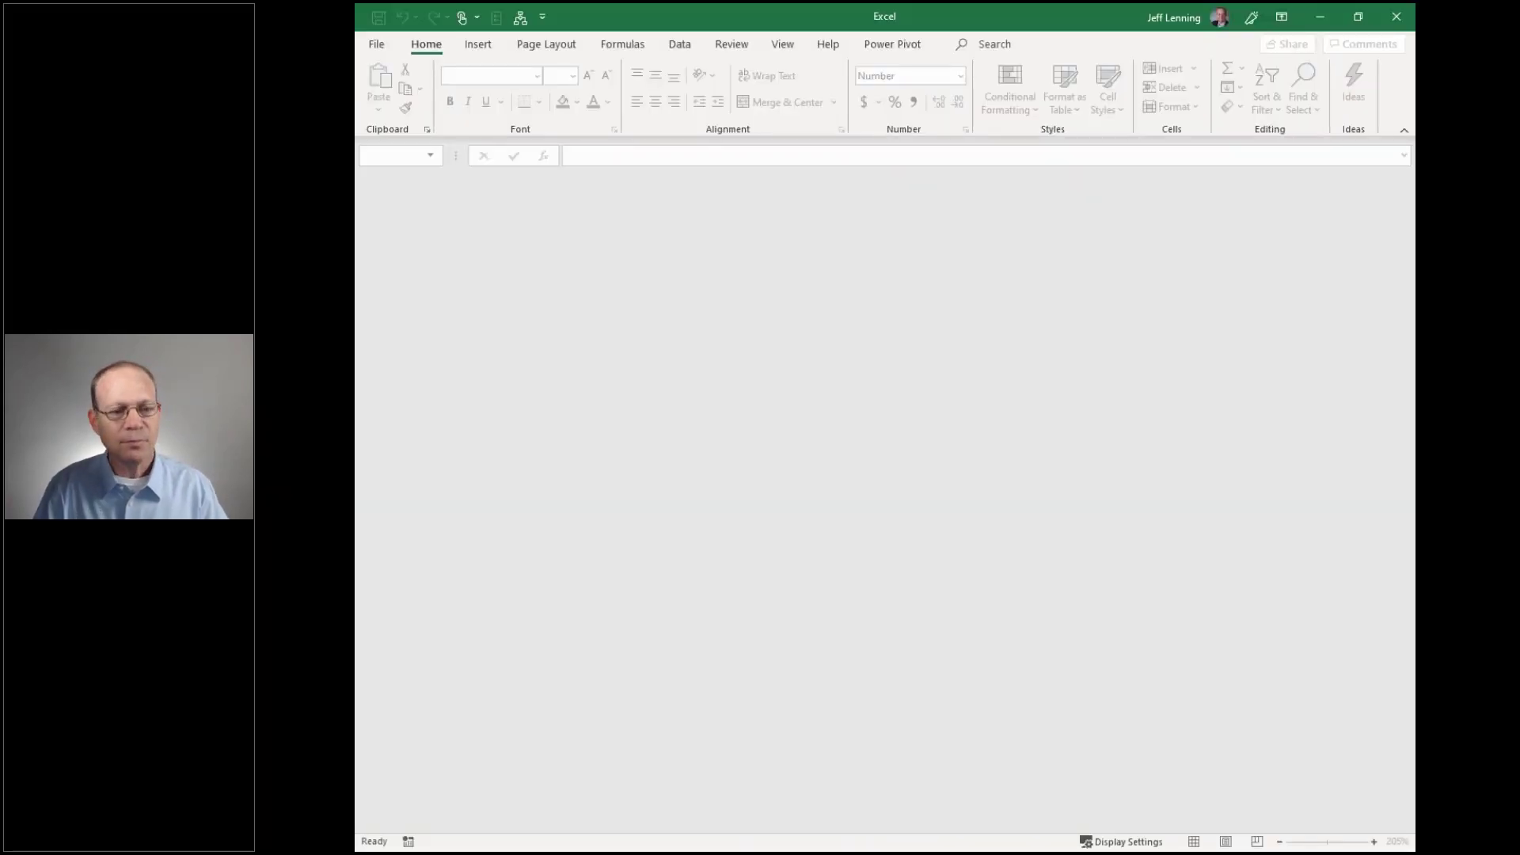
Open SUMIFS.xlsx and select the first empty Amount cell, C7
key("ctrl+o")
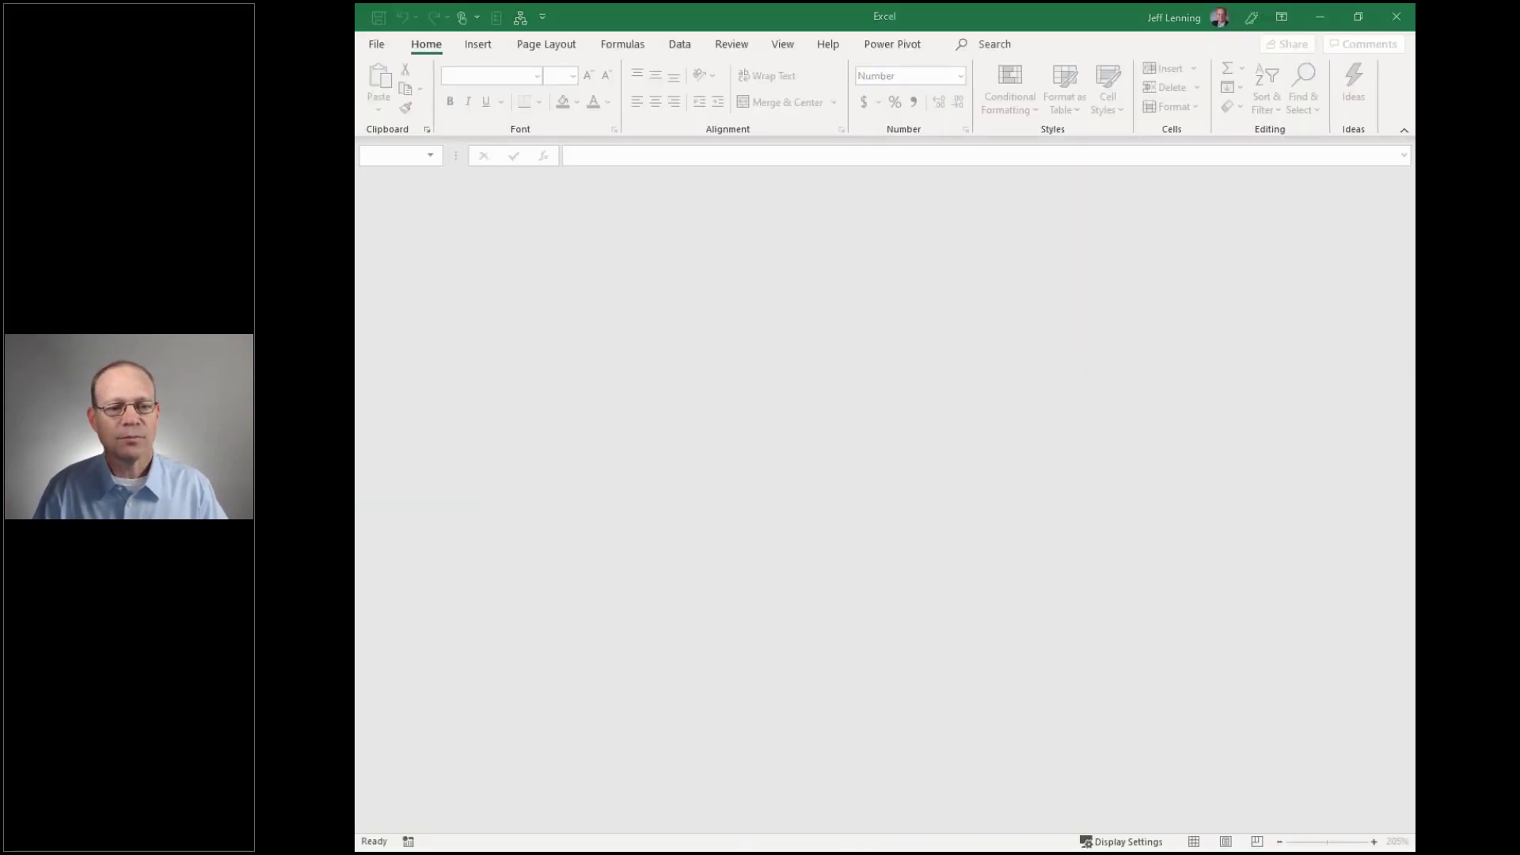
key("shift+Tab")
key("Down")
key("Down")
key("Down")
key("Up")
key("Return")
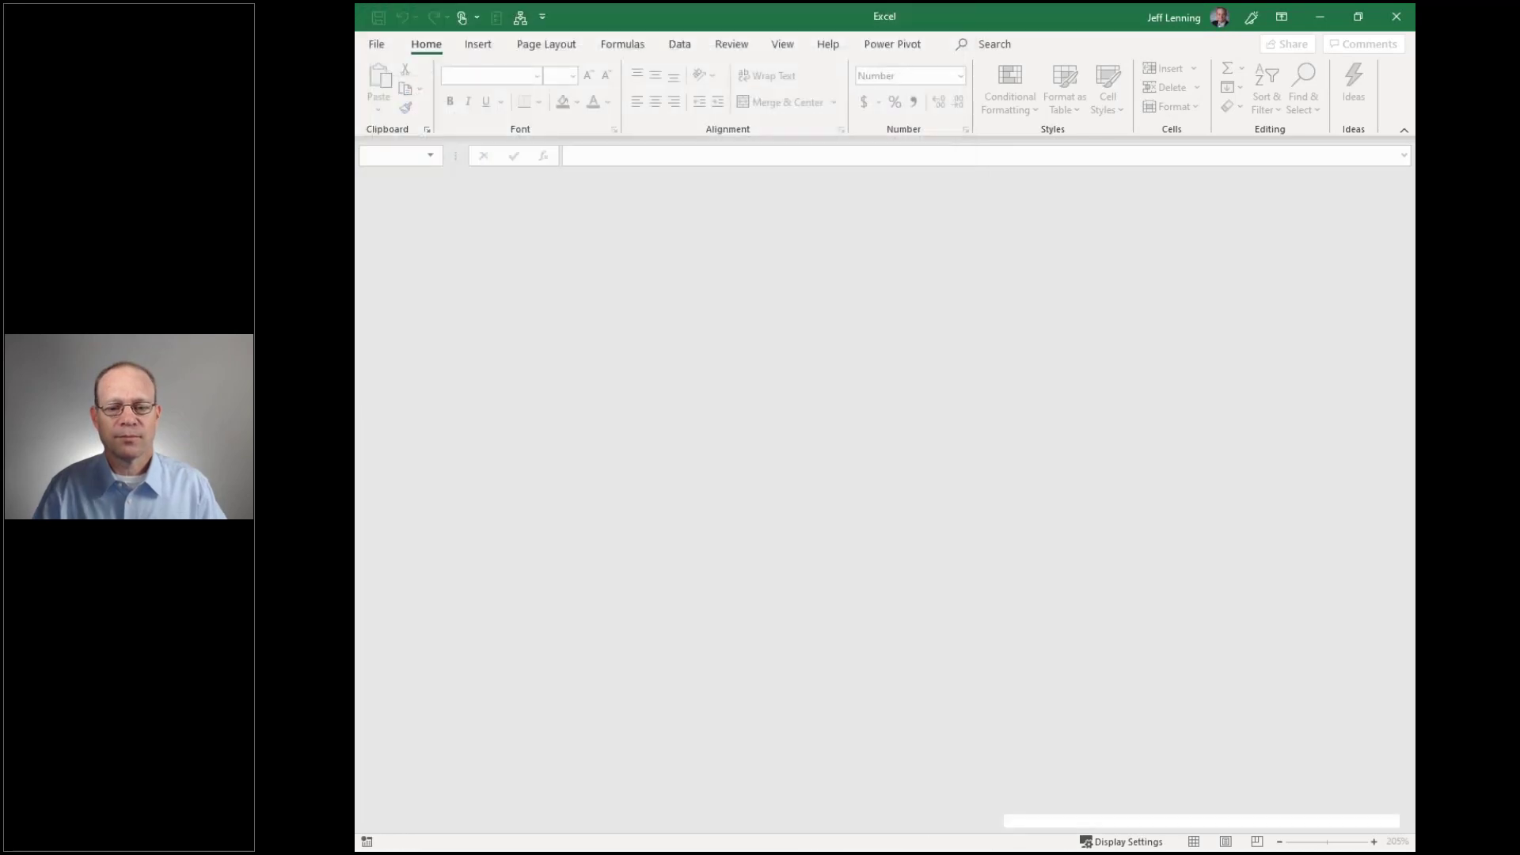
scroll(743, 397, "down", 1)
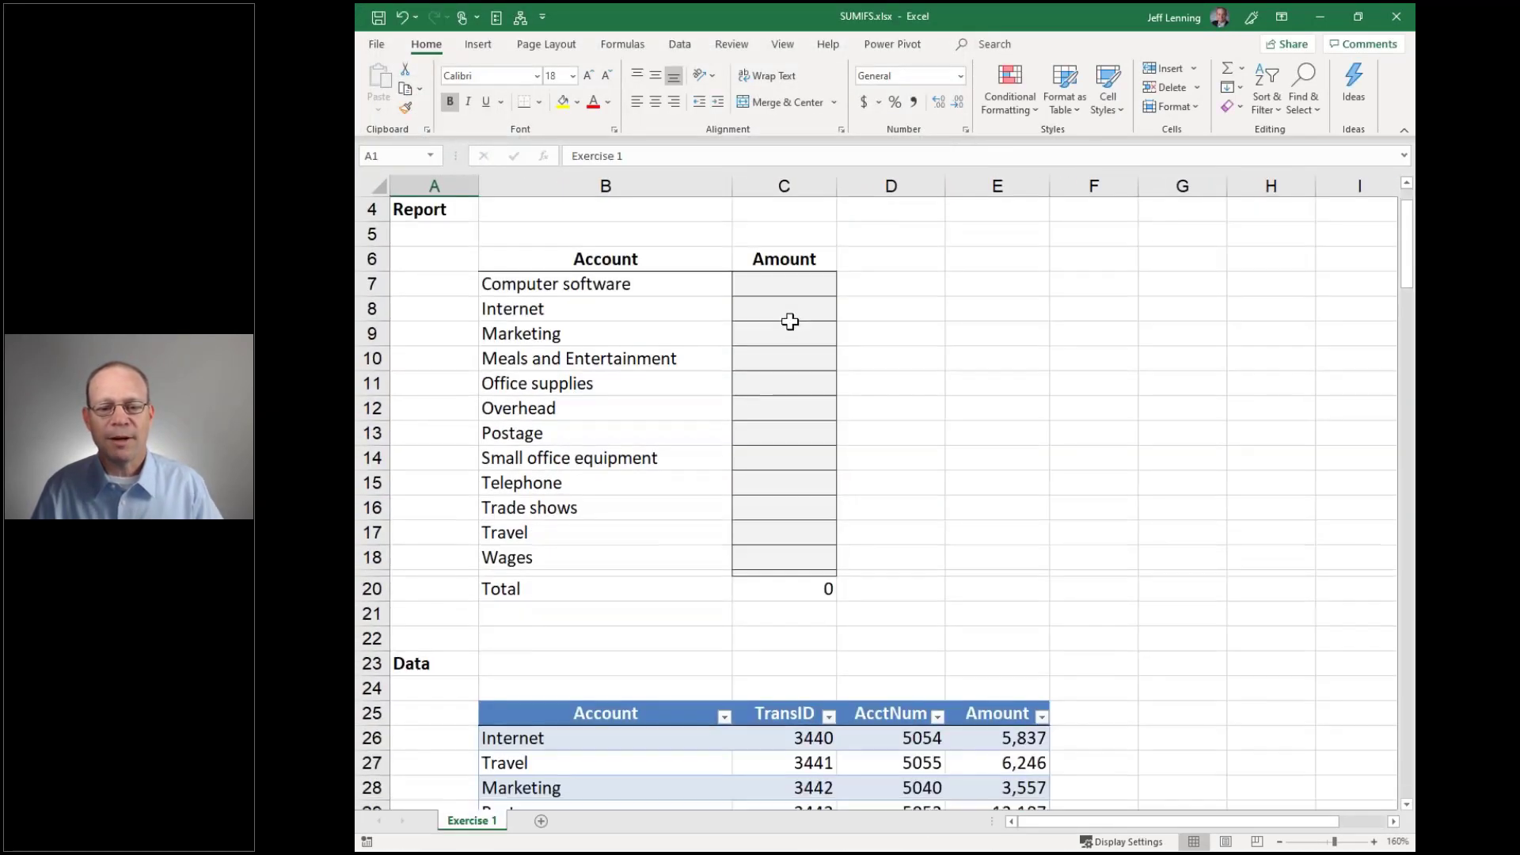
left_click(792, 285)
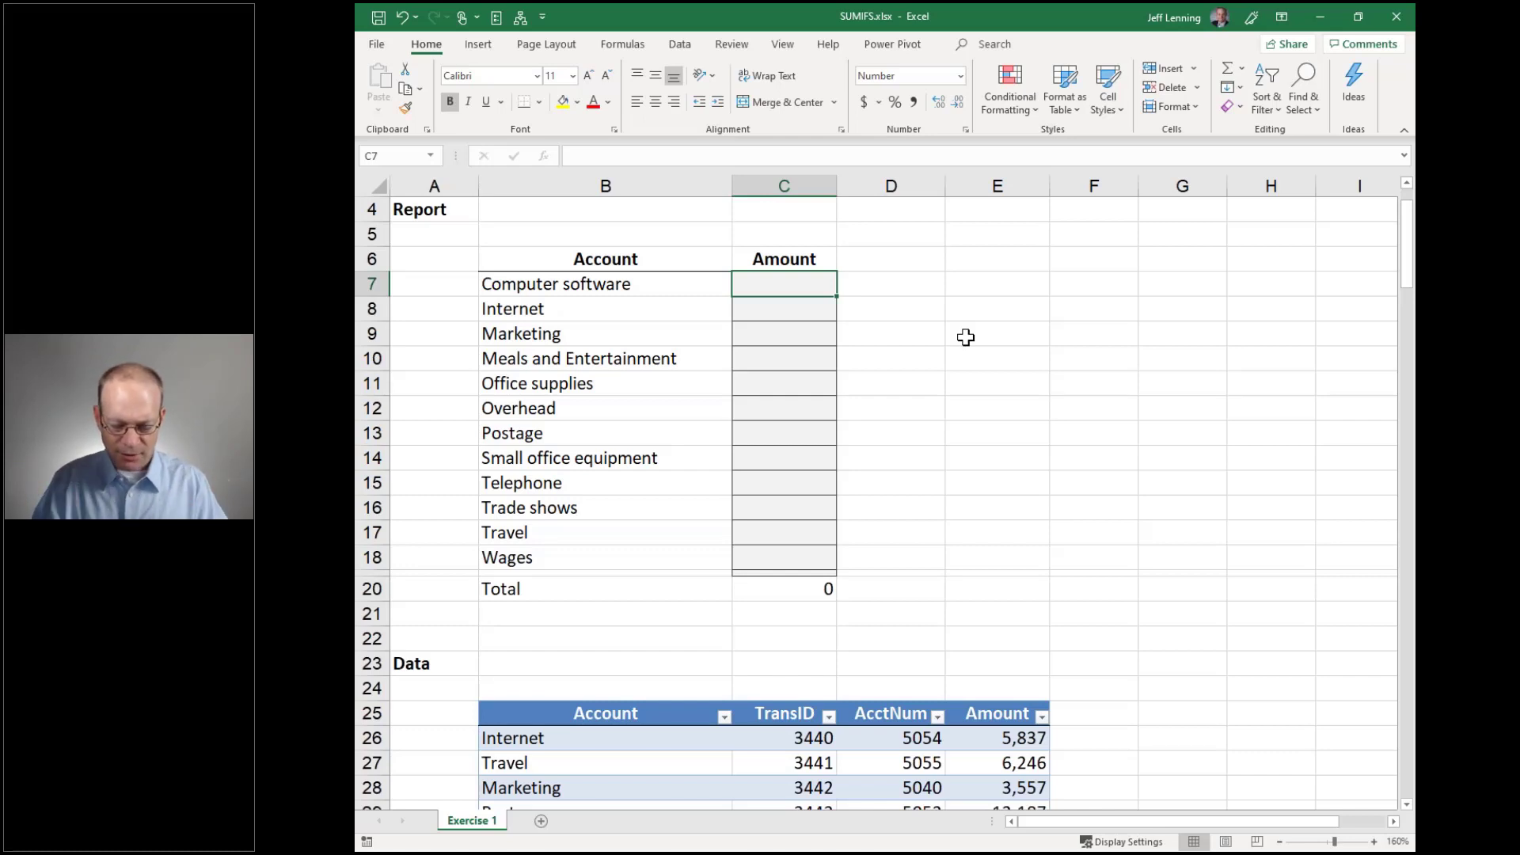
Start a SUMIFS in C7 with the table's Amount column E26:E45 as sum range
type("=sumifs")
key("Tab")
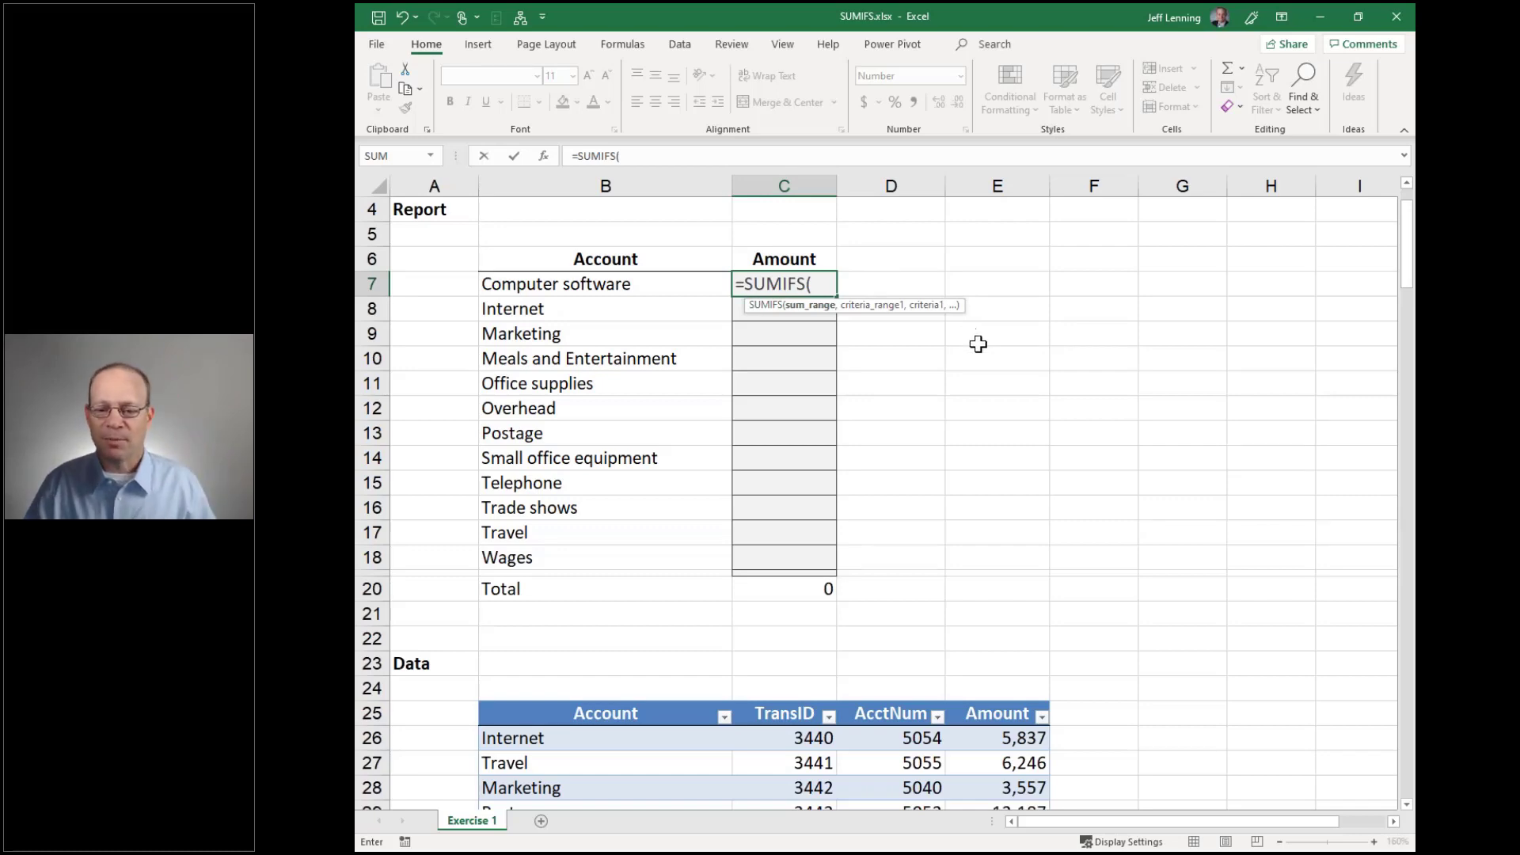
scroll(982, 348, "down", 6)
left_click_drag(1016, 318, 1014, 787)
scroll(1134, 640, "up", 6)
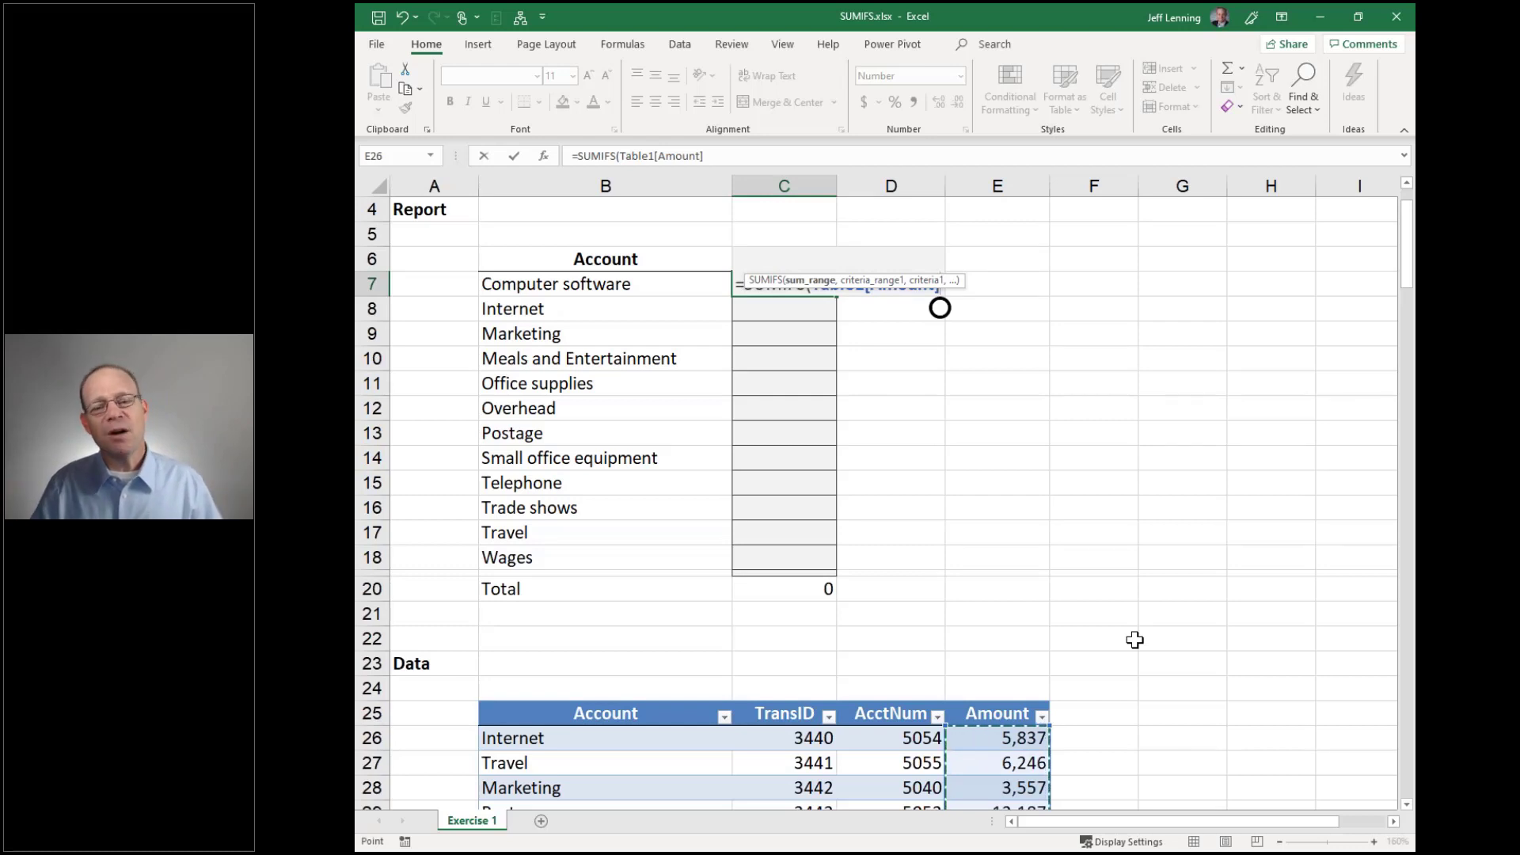
type(",")
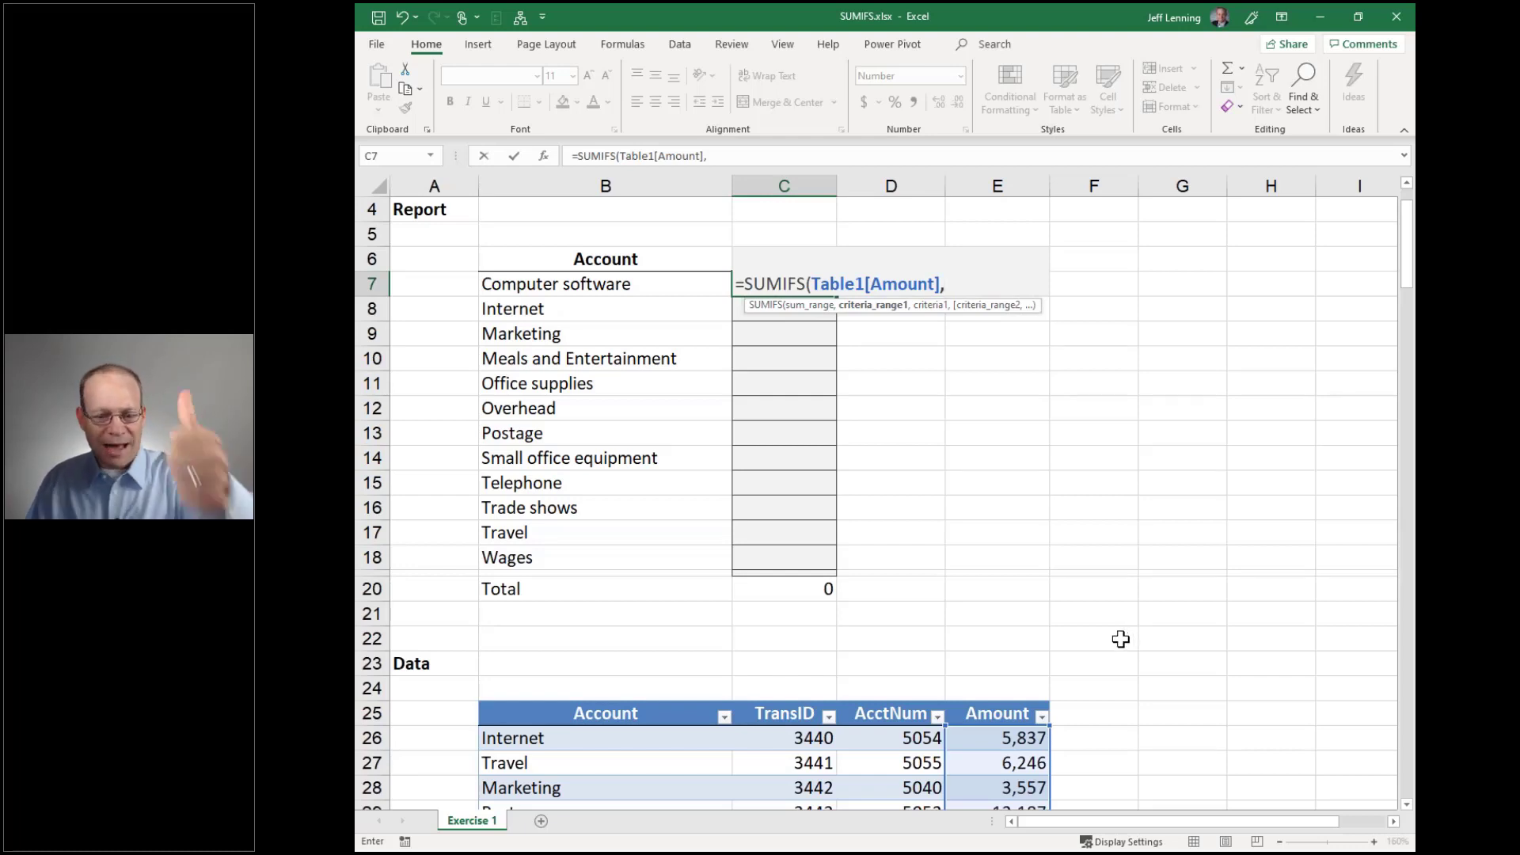
Add Account column B26:B45 as criteria range and B7 as criterion, giving 1,105
scroll(1110, 620, "down", 5)
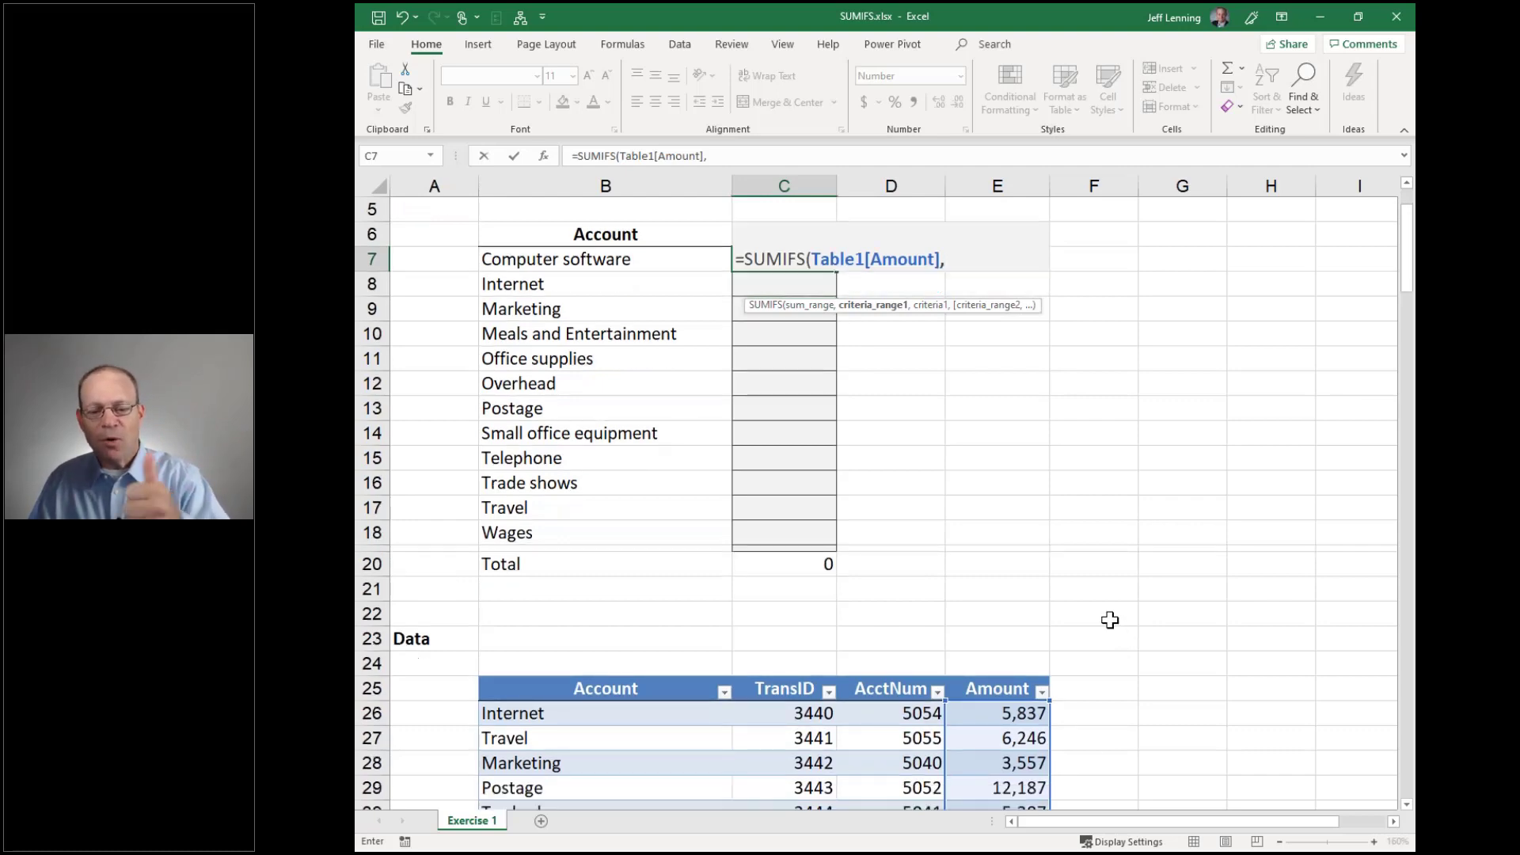
scroll(739, 515, "down", 2)
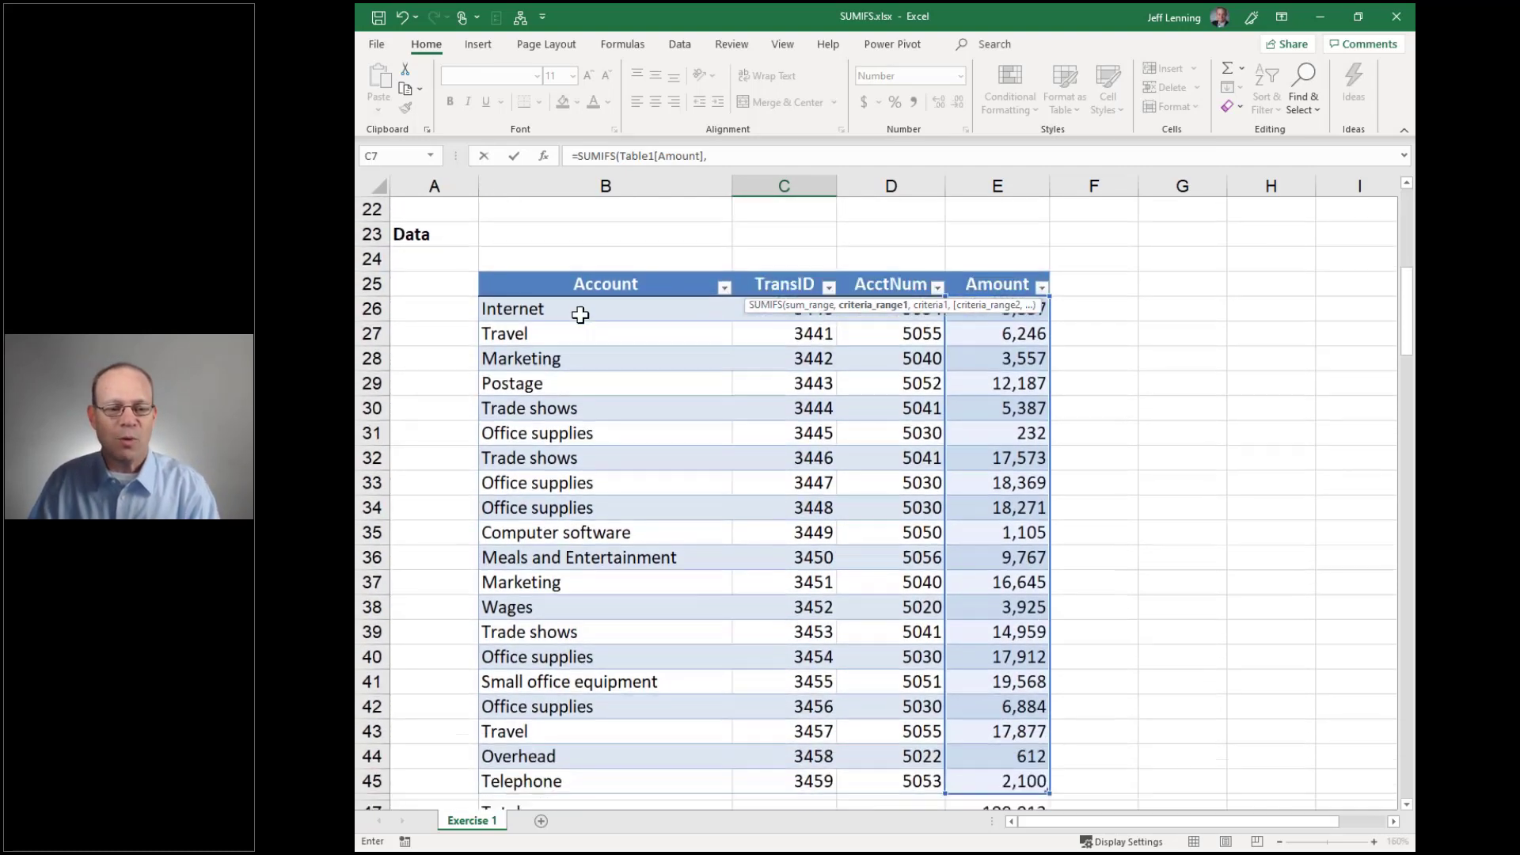
left_click(577, 310)
left_click_drag(601, 479, 604, 777)
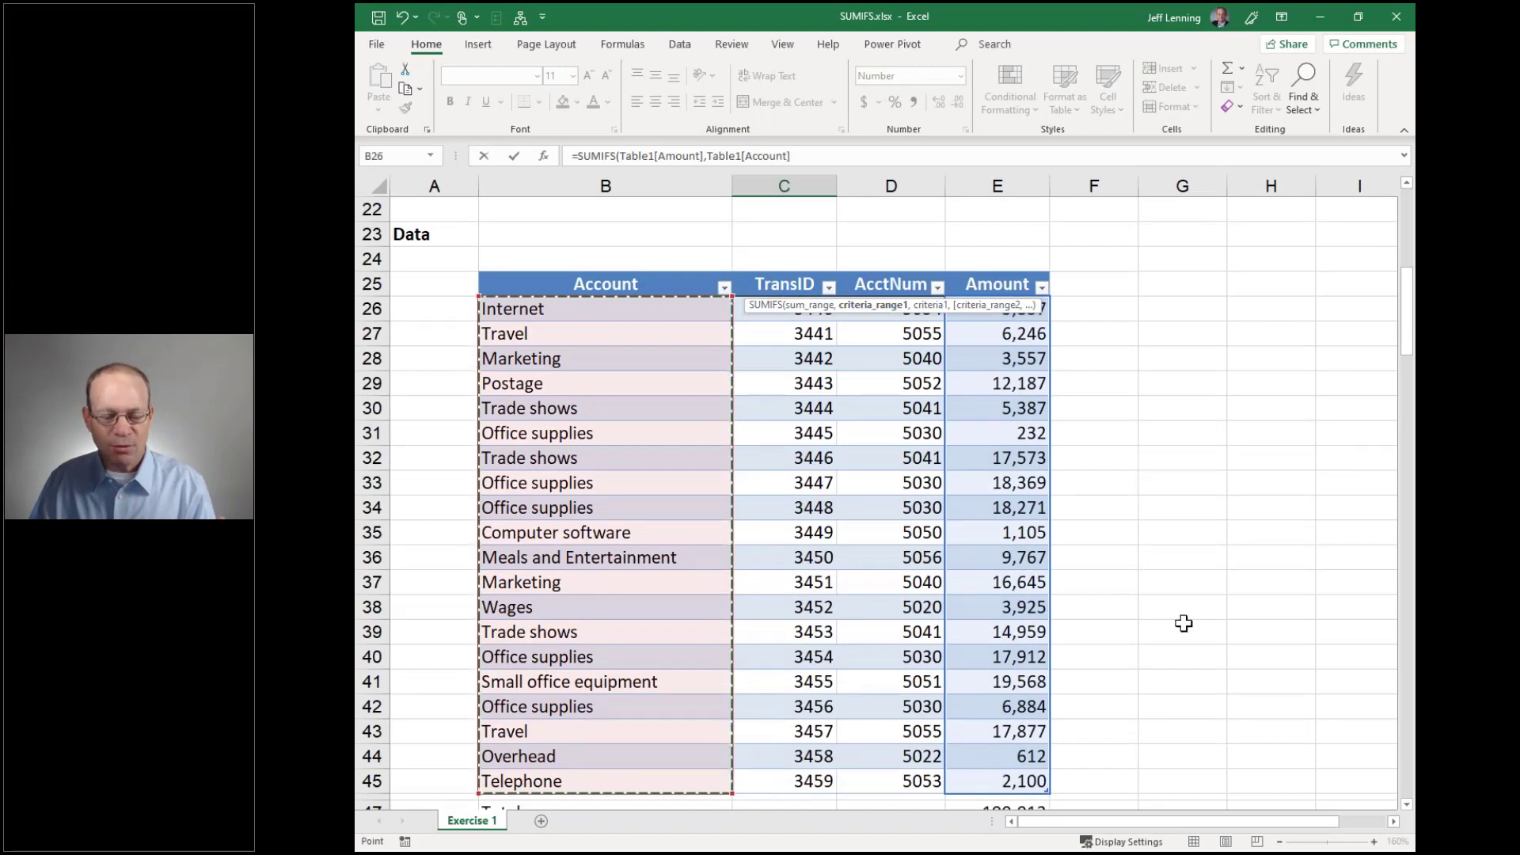
scroll(1187, 617, "up", 2)
scroll(1195, 614, "up", 4)
type(",")
left_click(618, 289)
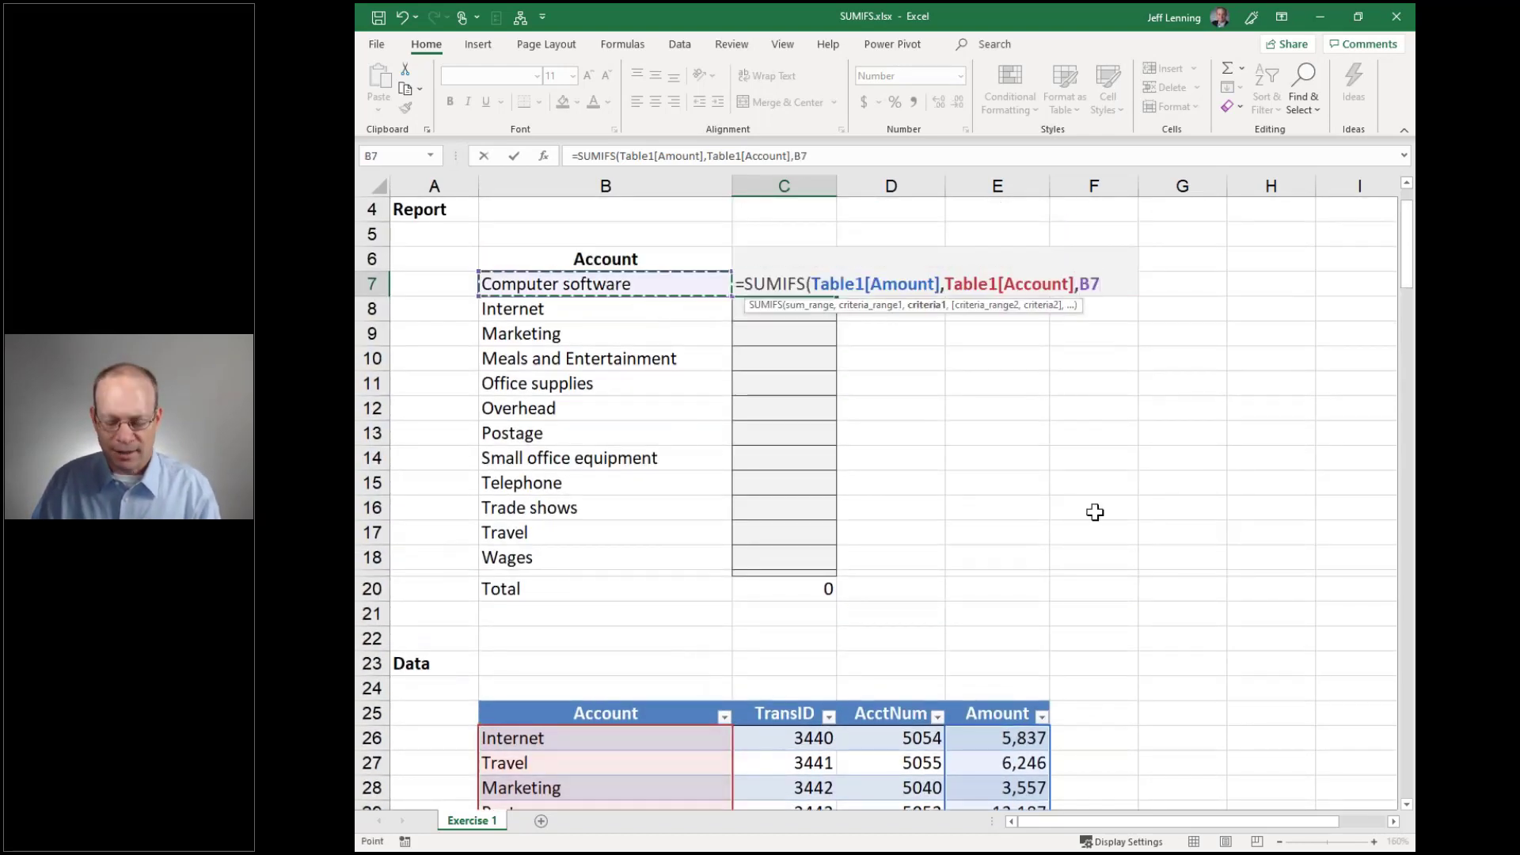
type(")")
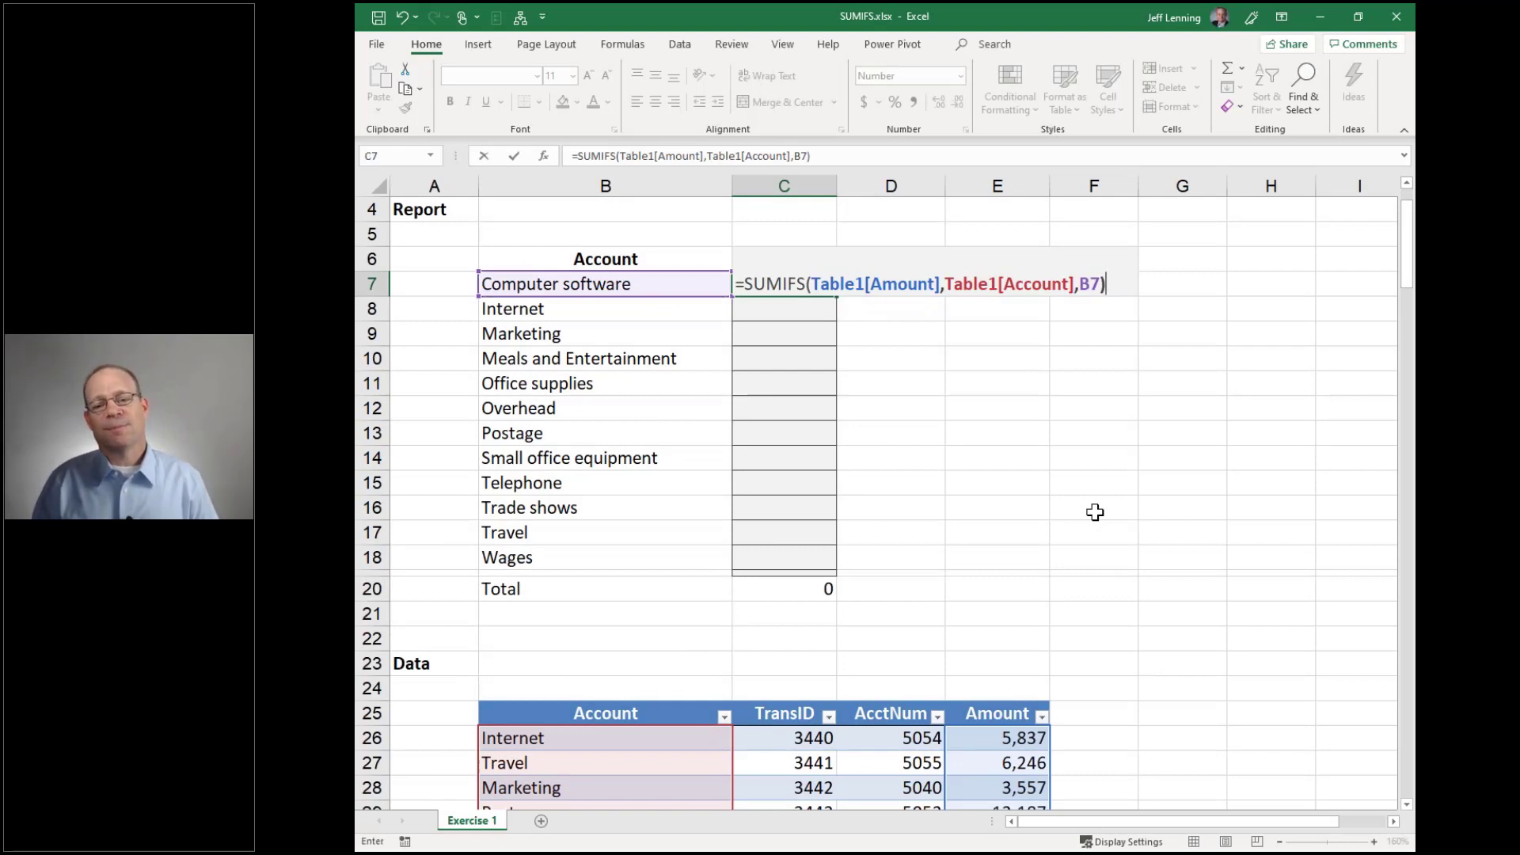
key("Return")
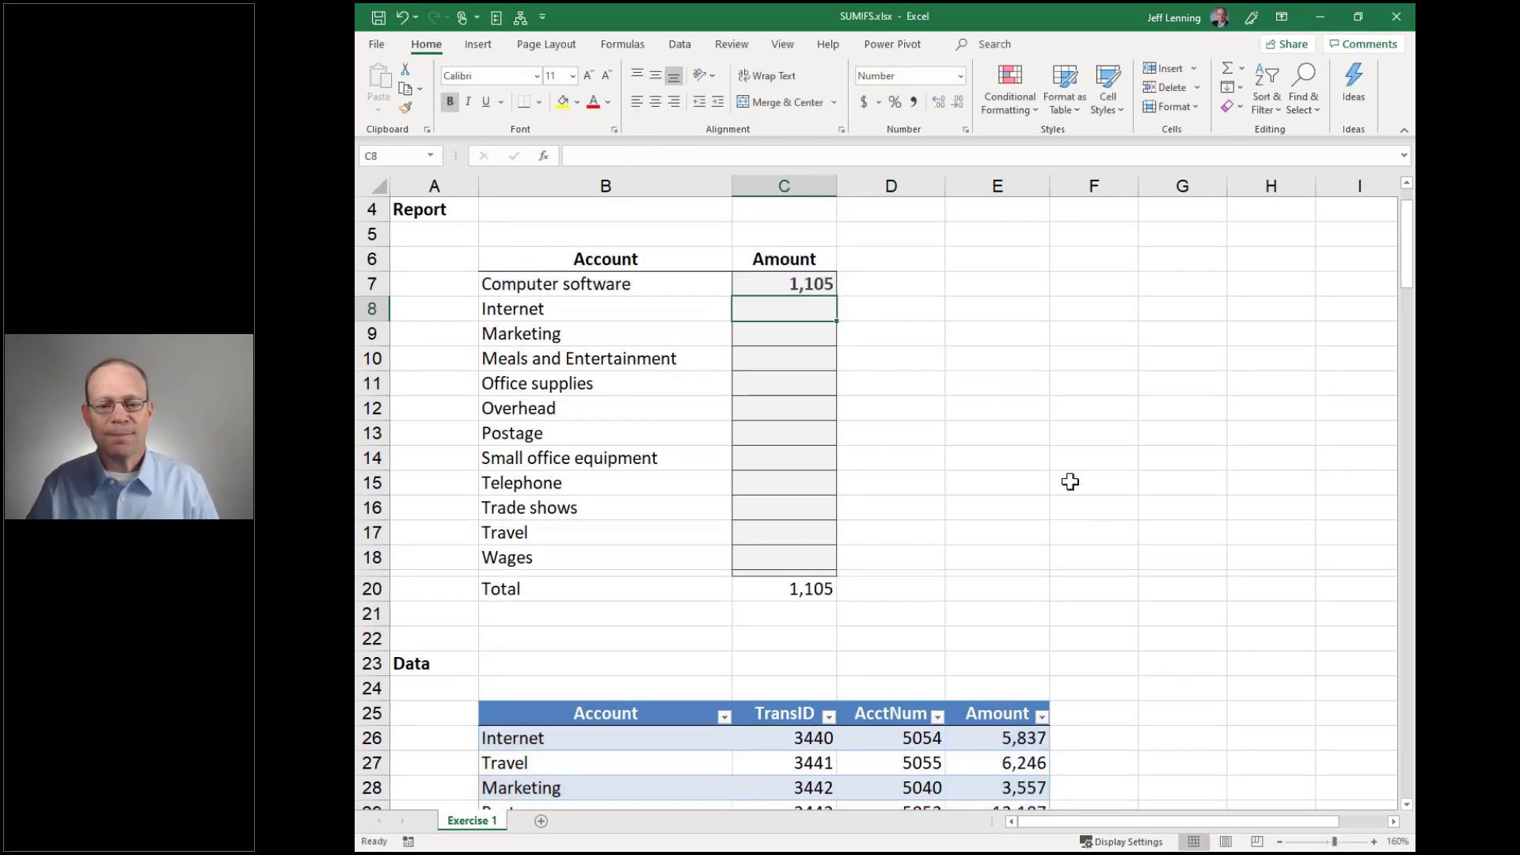
left_click(815, 284)
Fill the C7 formula down to C18 and compare with the data total of 199,013
left_click_drag(836, 296, 820, 564)
left_click(971, 513)
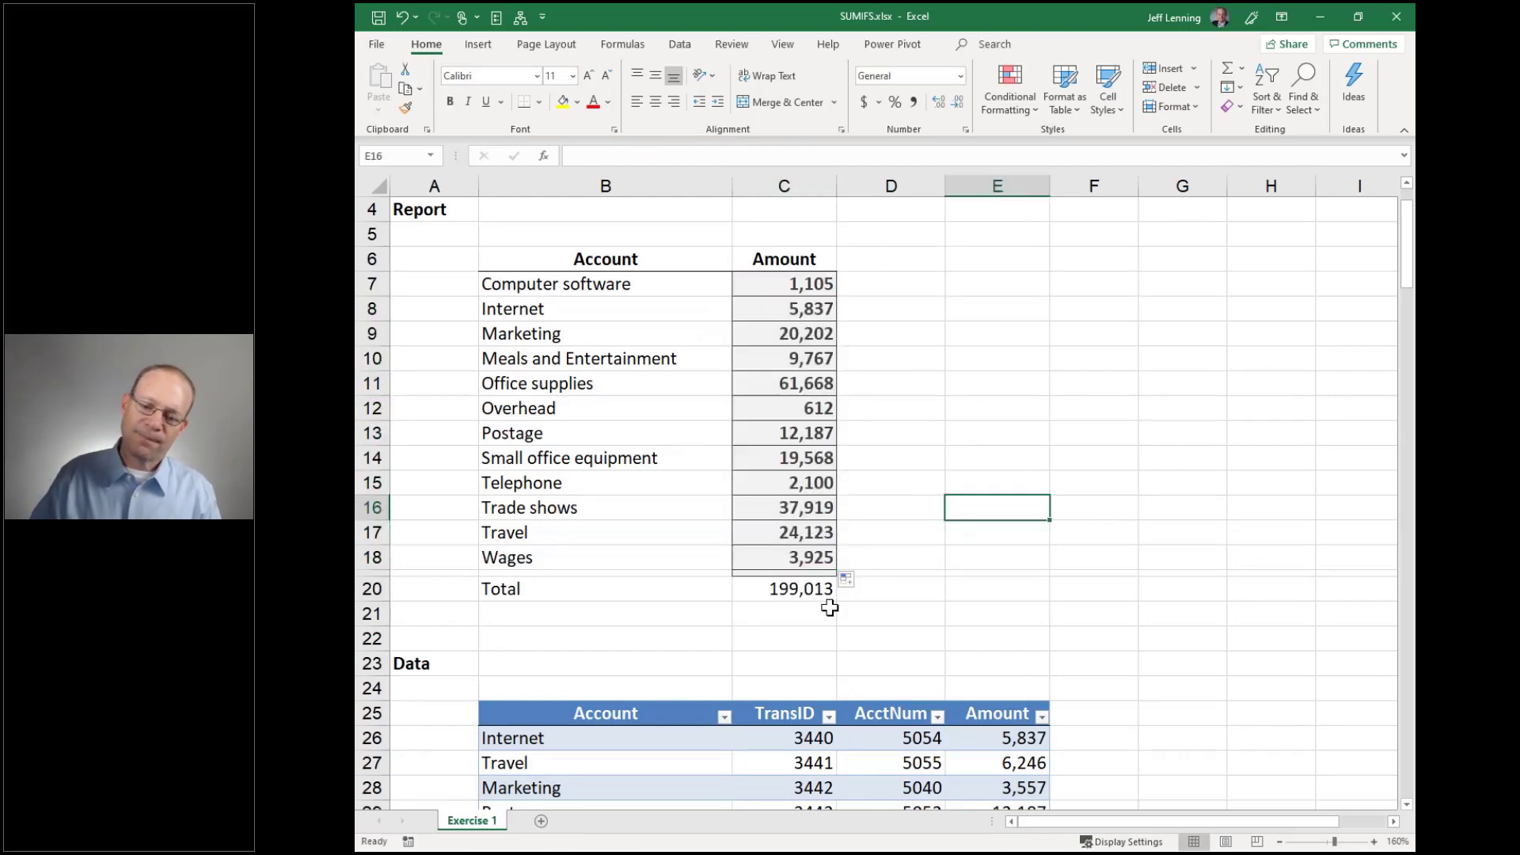
left_click(786, 612)
scroll(1049, 549, "down", 5)
scroll(1049, 549, "down", 4)
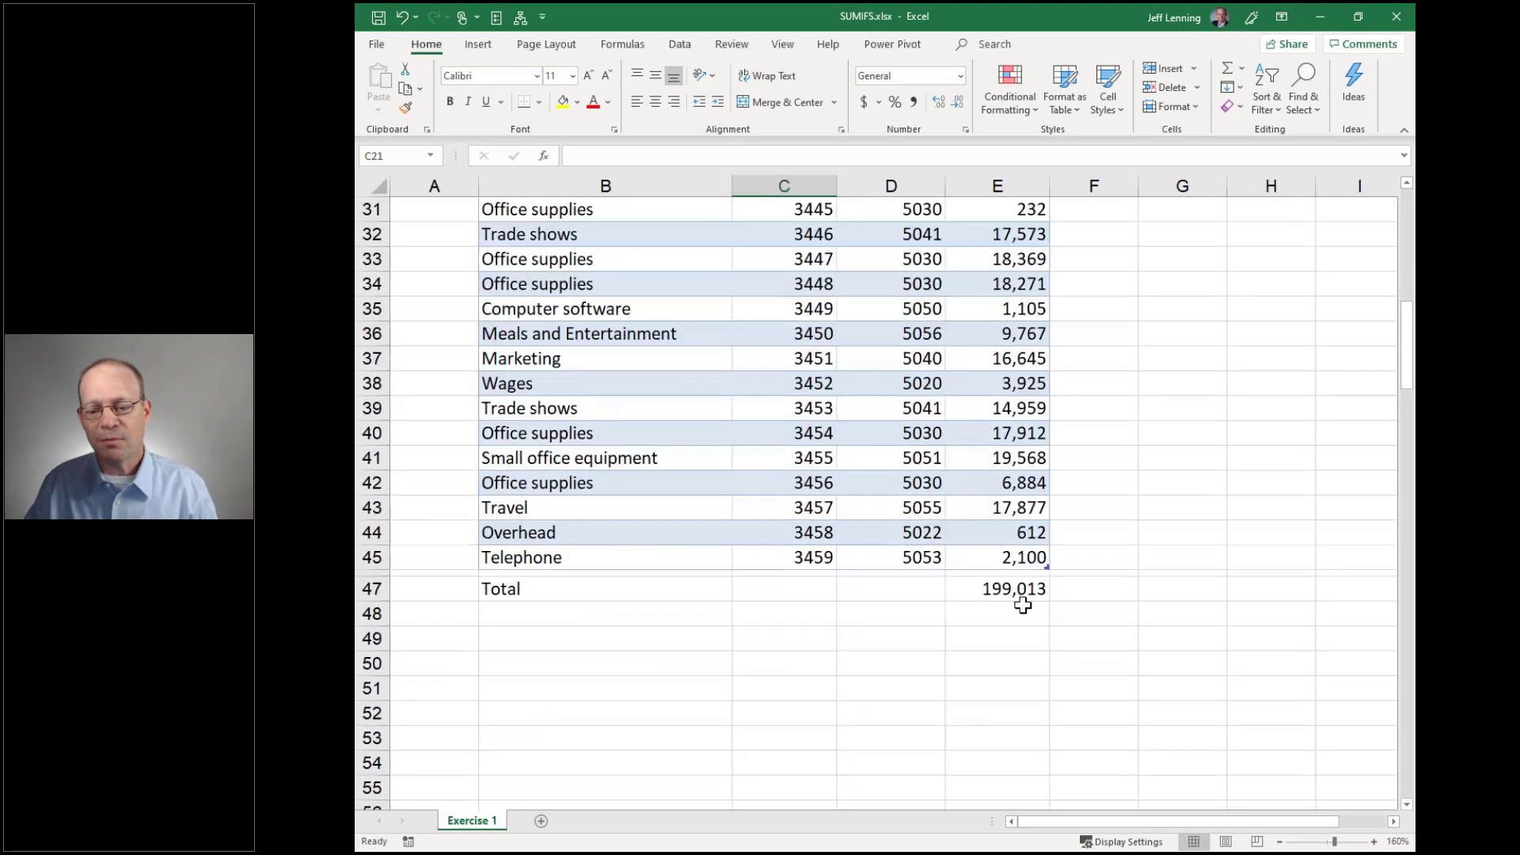
left_click(1021, 610)
scroll(1157, 570, "up", 10)
scroll(1156, 586, "down", 1)
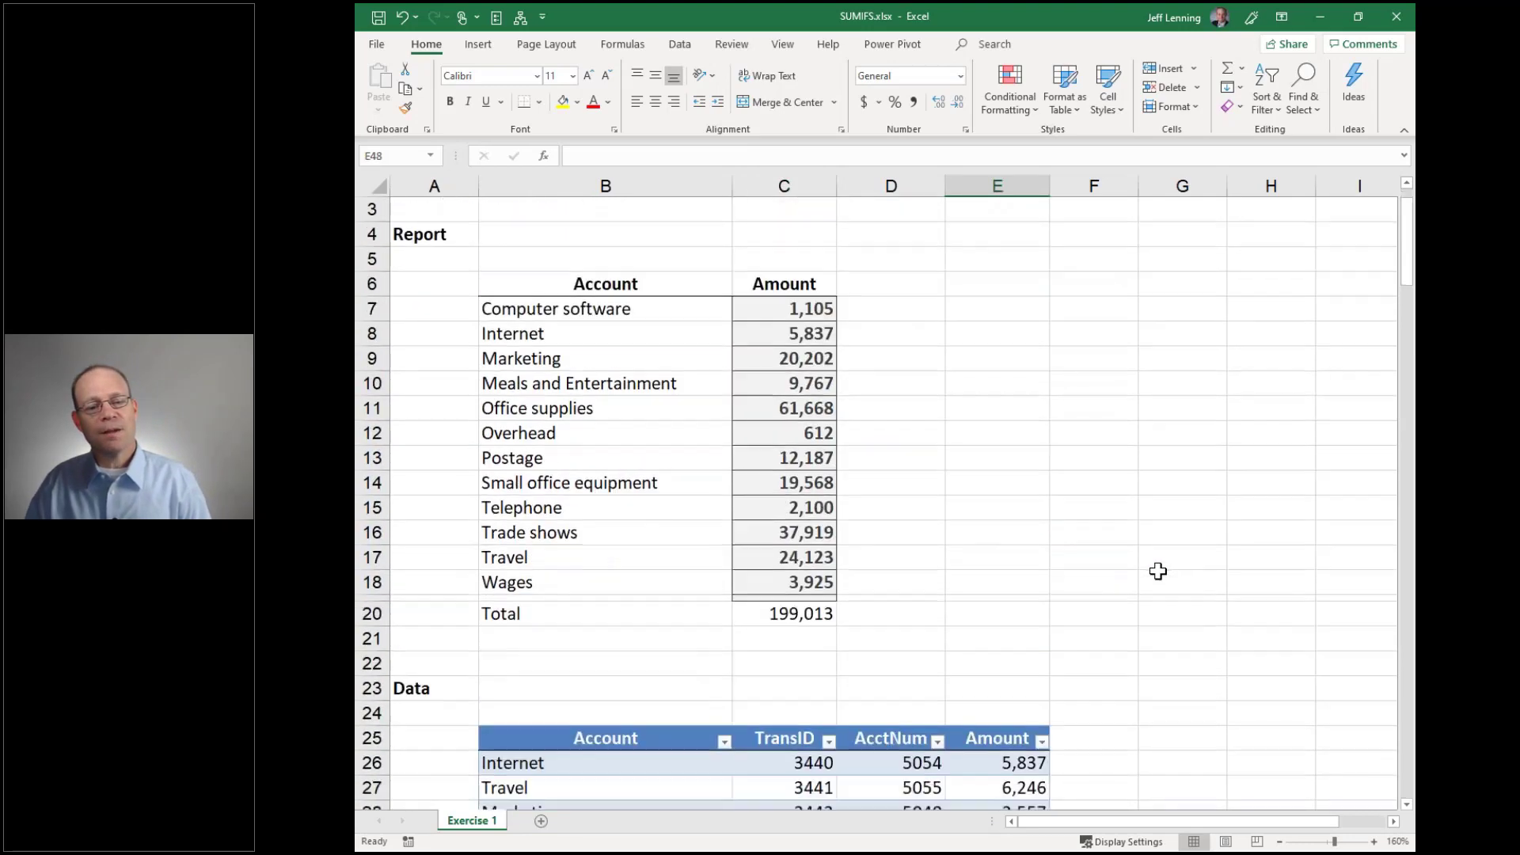
Inspect the SUMIFS formula in C7 in edit mode without changing it
left_click(792, 281)
key("F2")
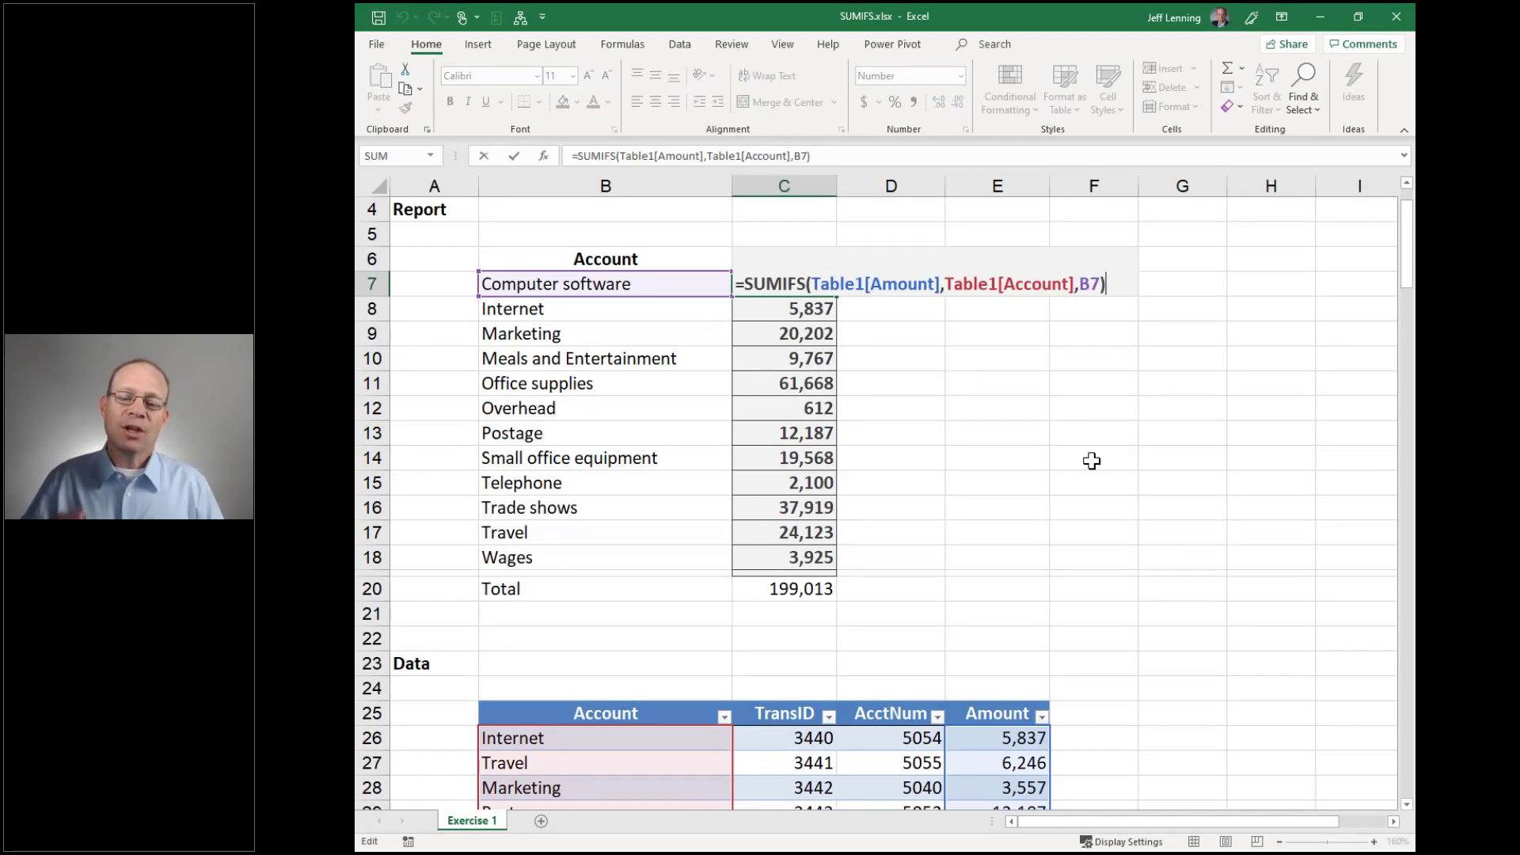
scroll(1091, 461, "down", 1)
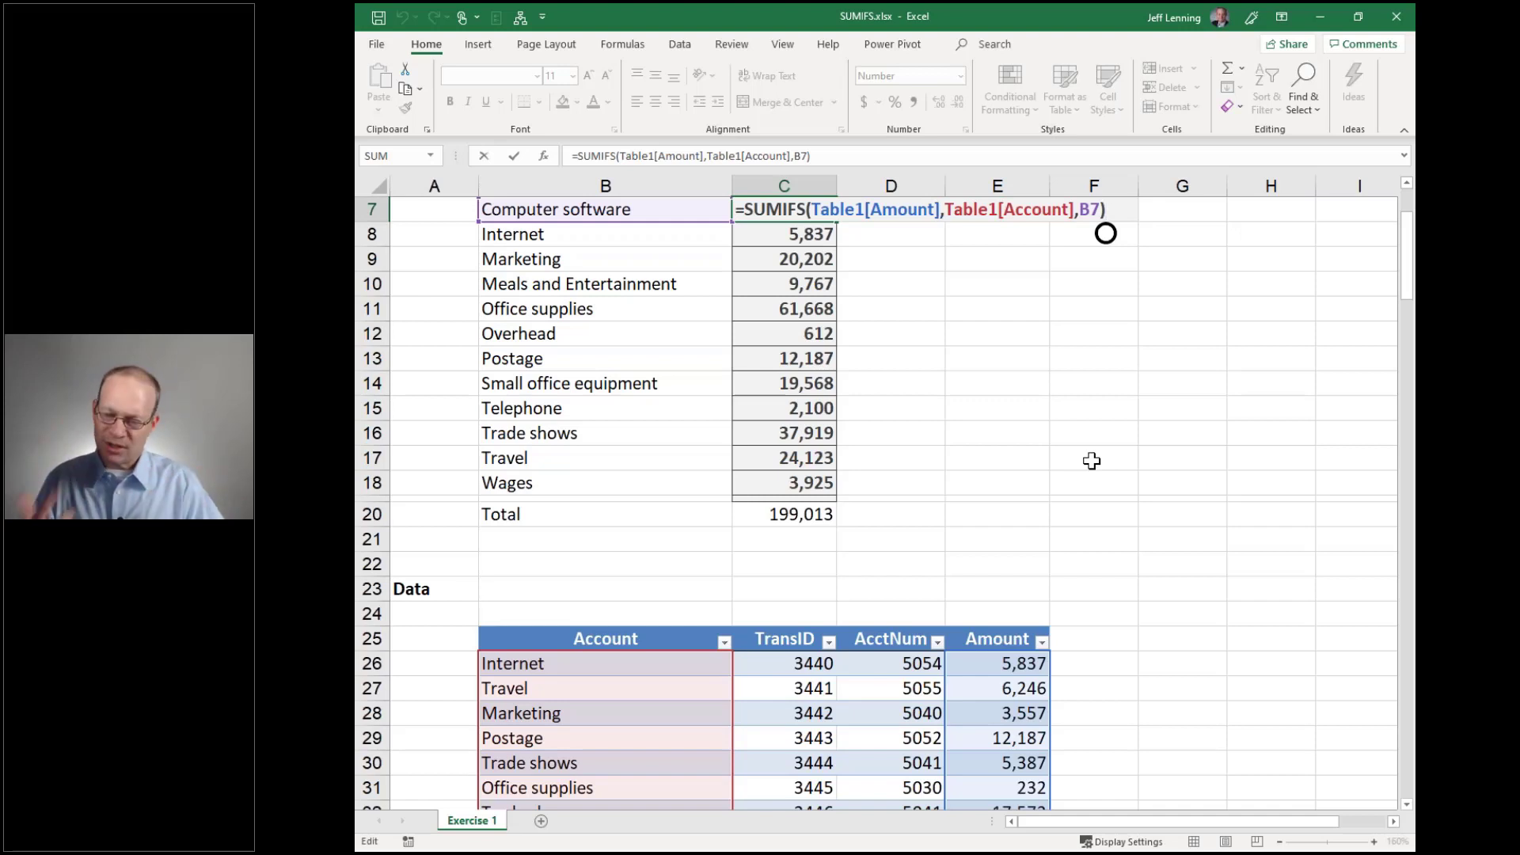
key("ctrl+Return")
Clear C7:C18 and rebuild C7 as =SUMIFS(Table1[Amount],Table1[Account],B7) via the table headers
key("Delete")
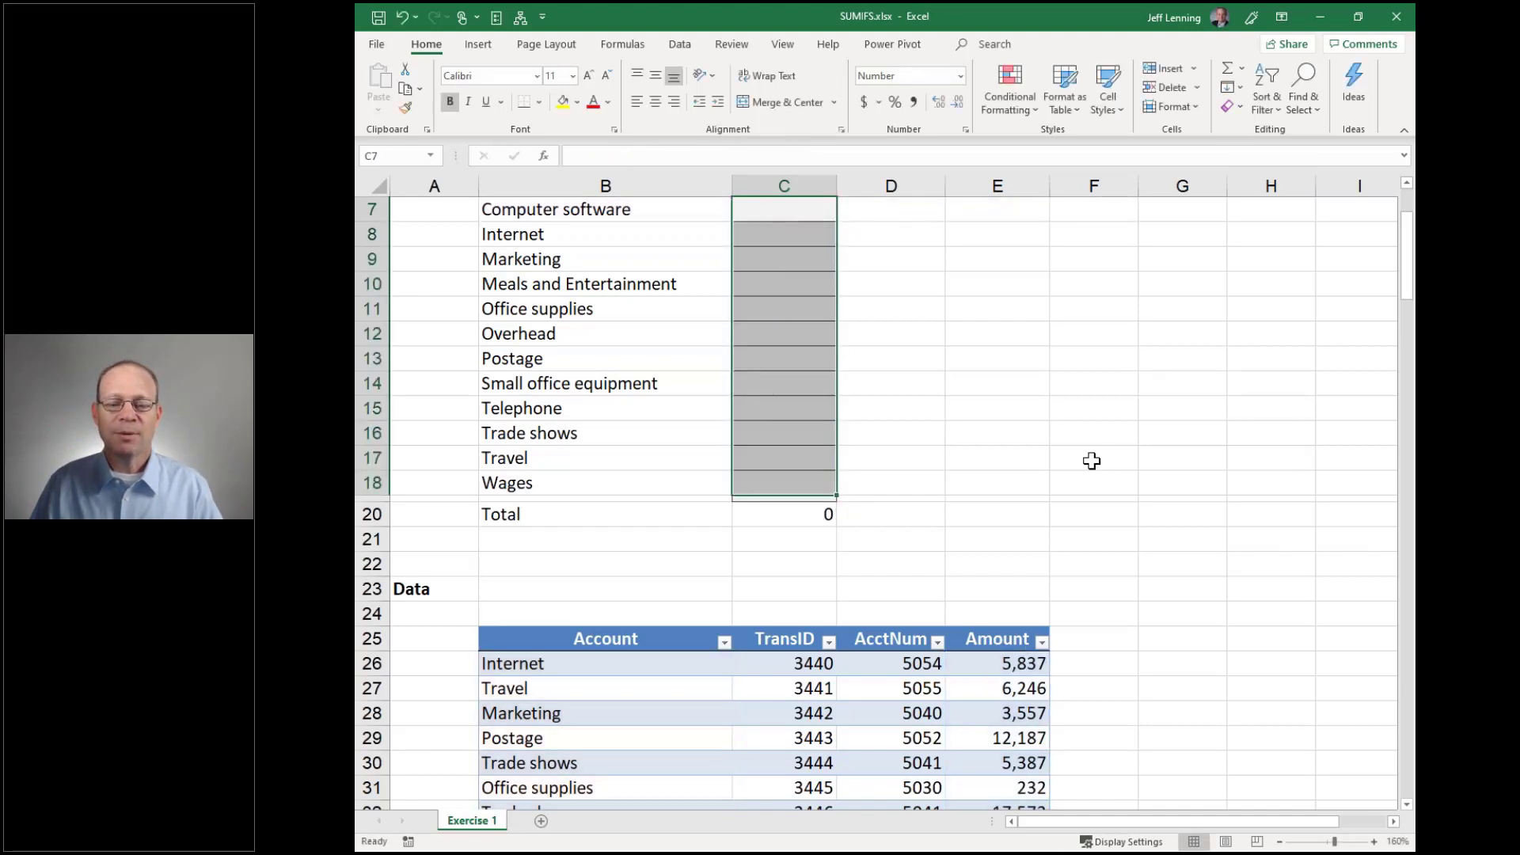
scroll(1091, 460, "up", 1)
type("=sumifs")
key("Tab")
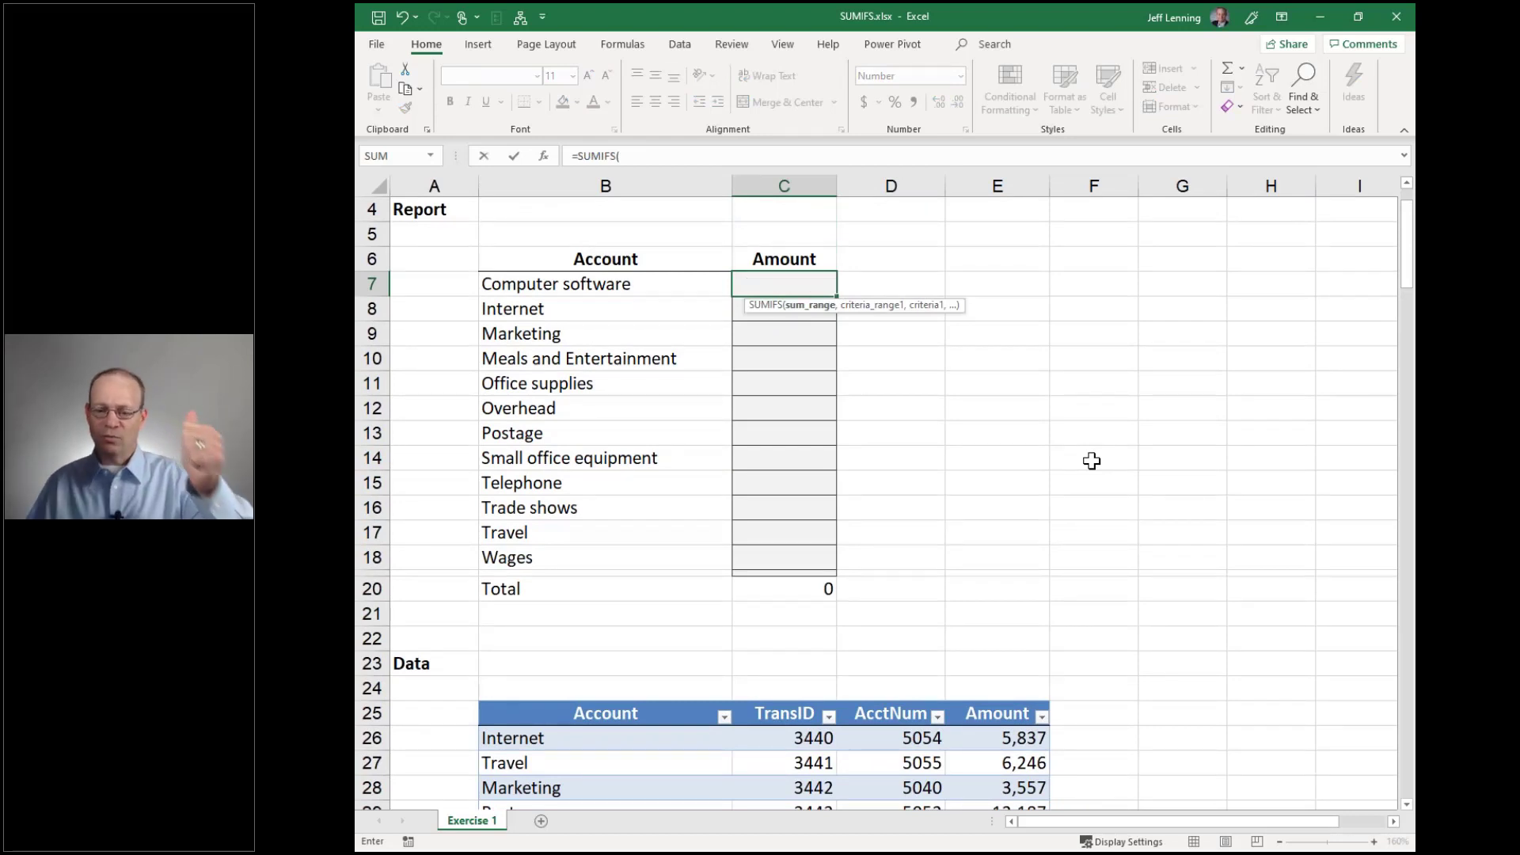
scroll(1091, 460, "down", 2)
left_click(982, 554)
type(",")
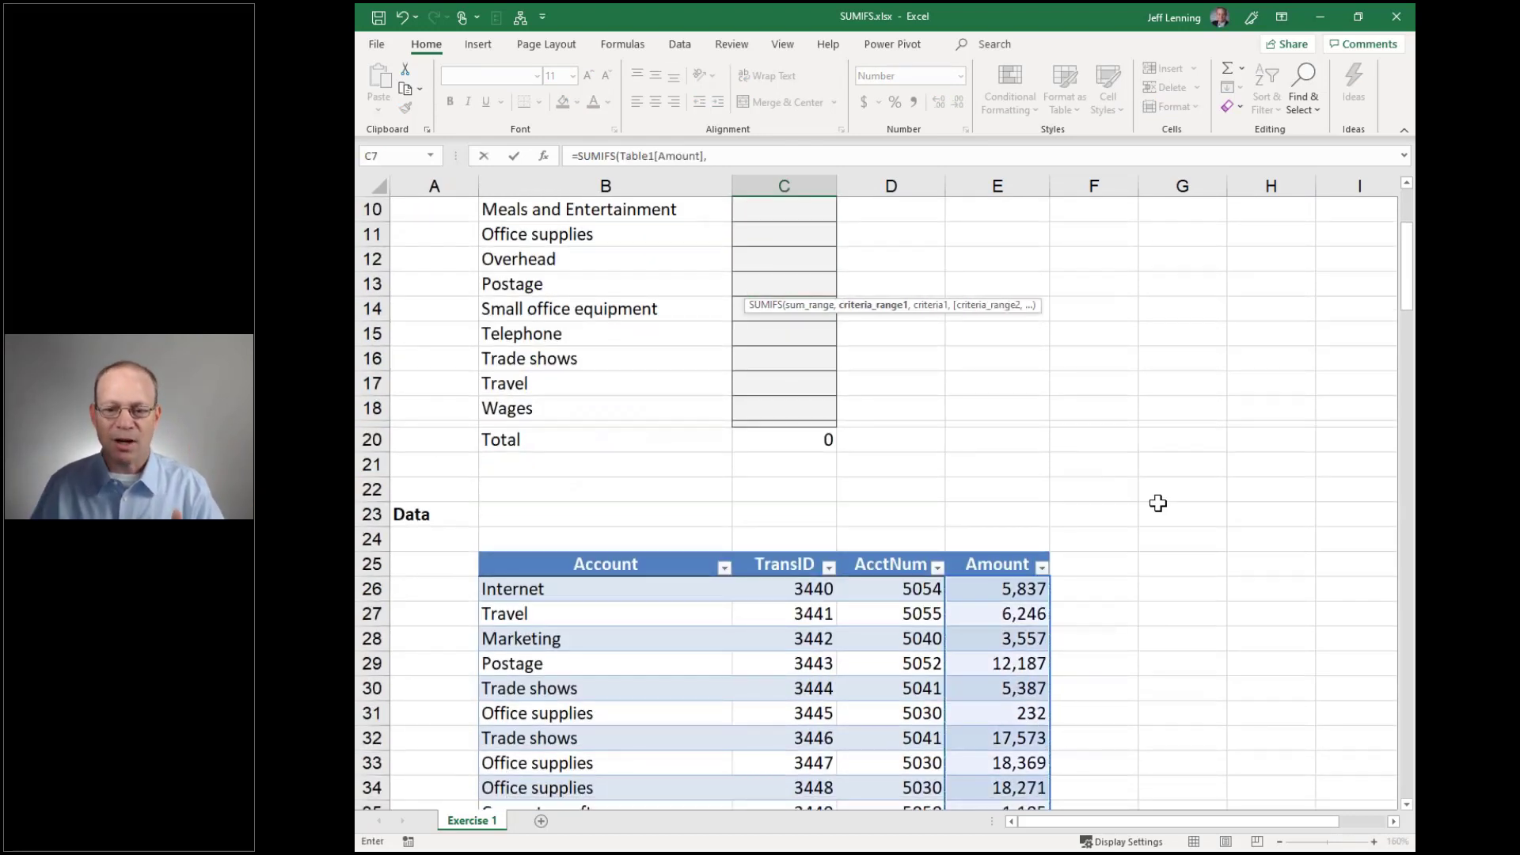
left_click(637, 546)
scroll(1062, 461, "up", 3)
type(",")
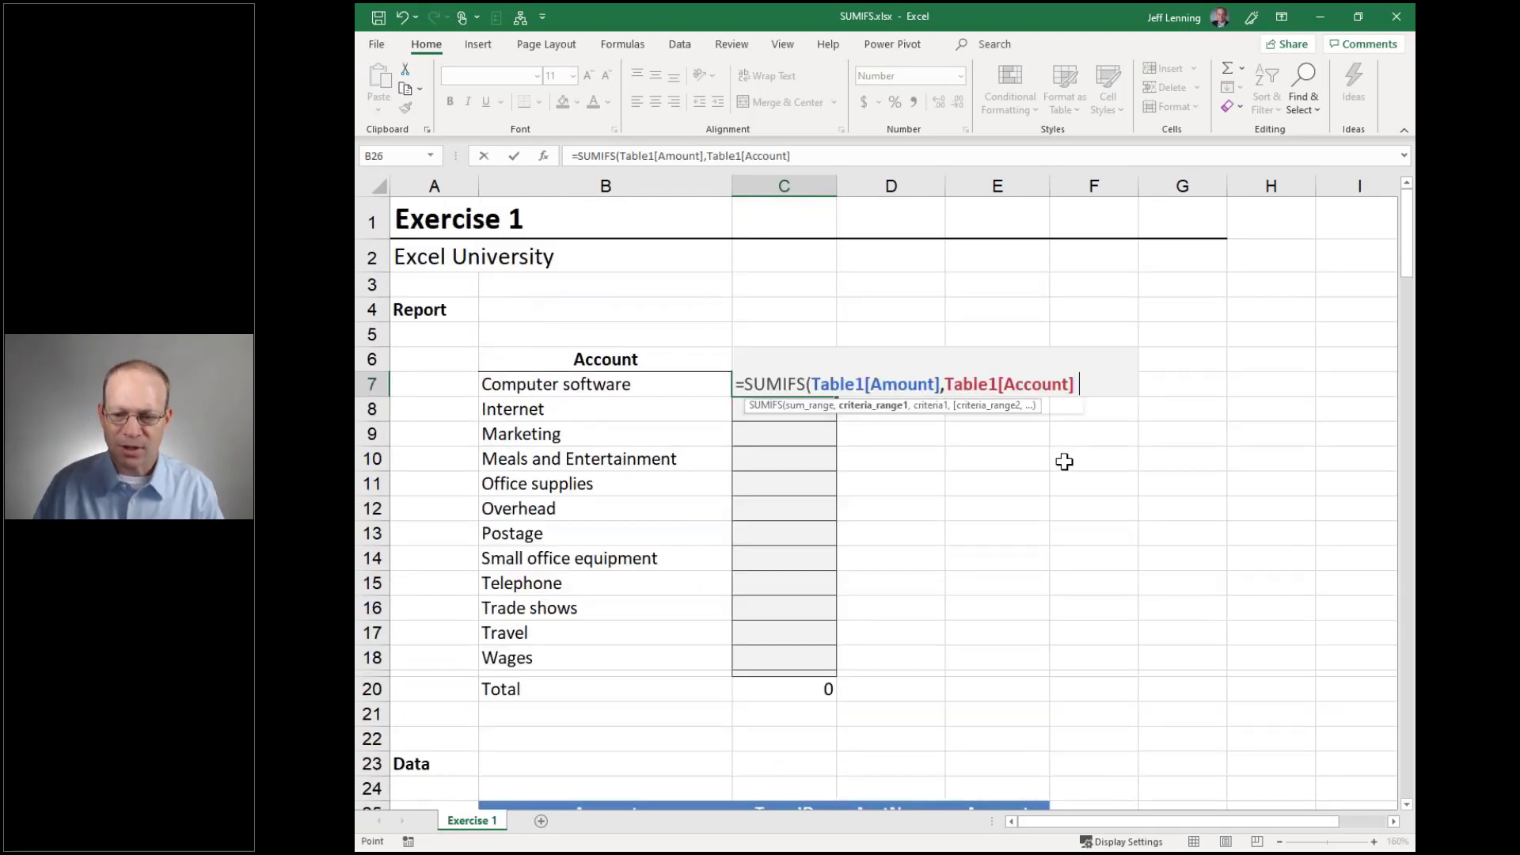
left_click(594, 386)
type(")")
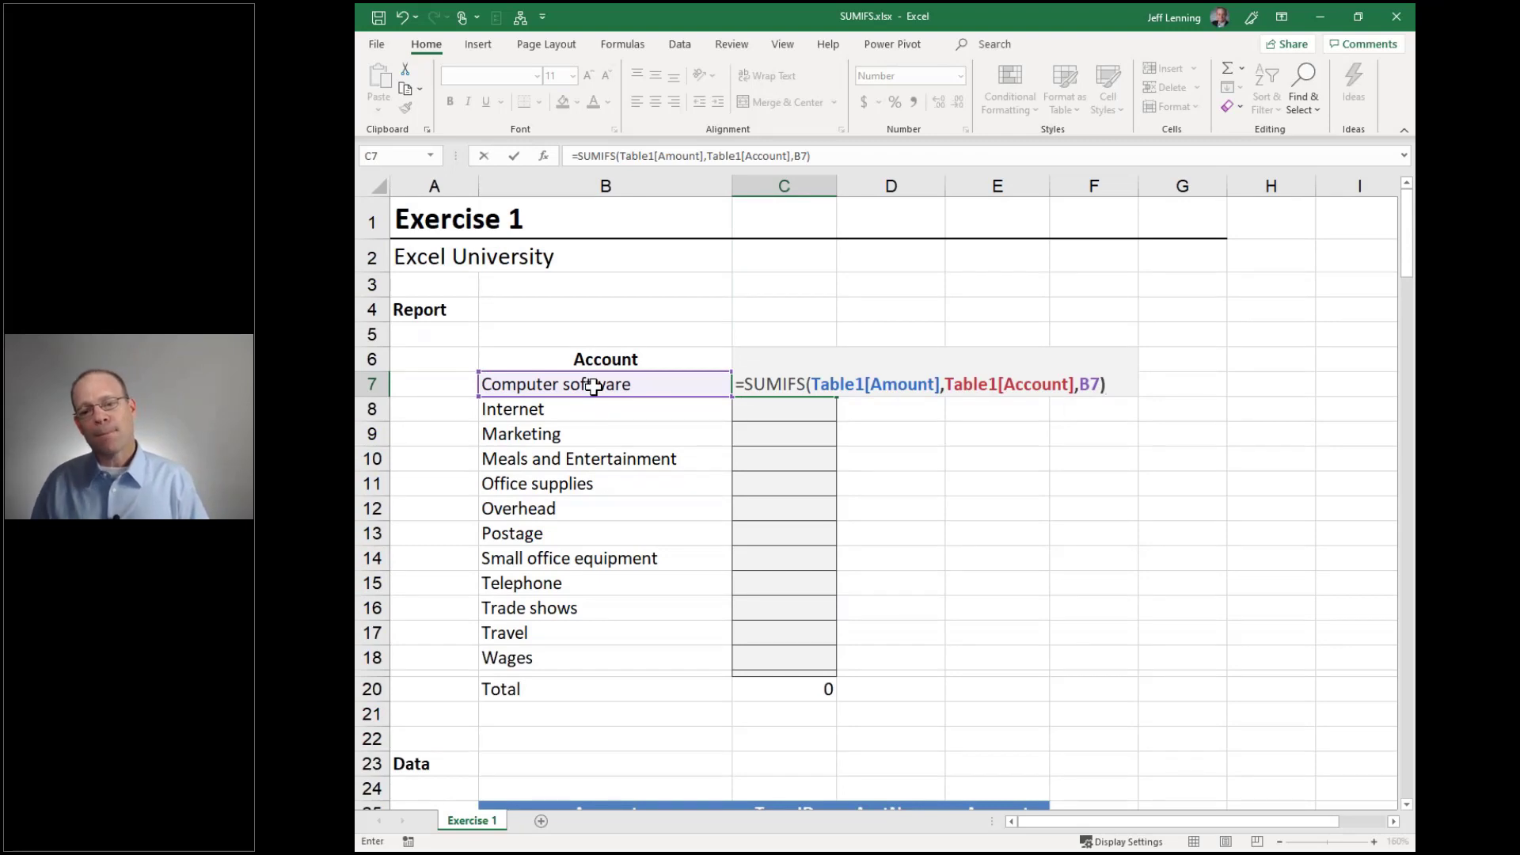
key("ctrl+Return")
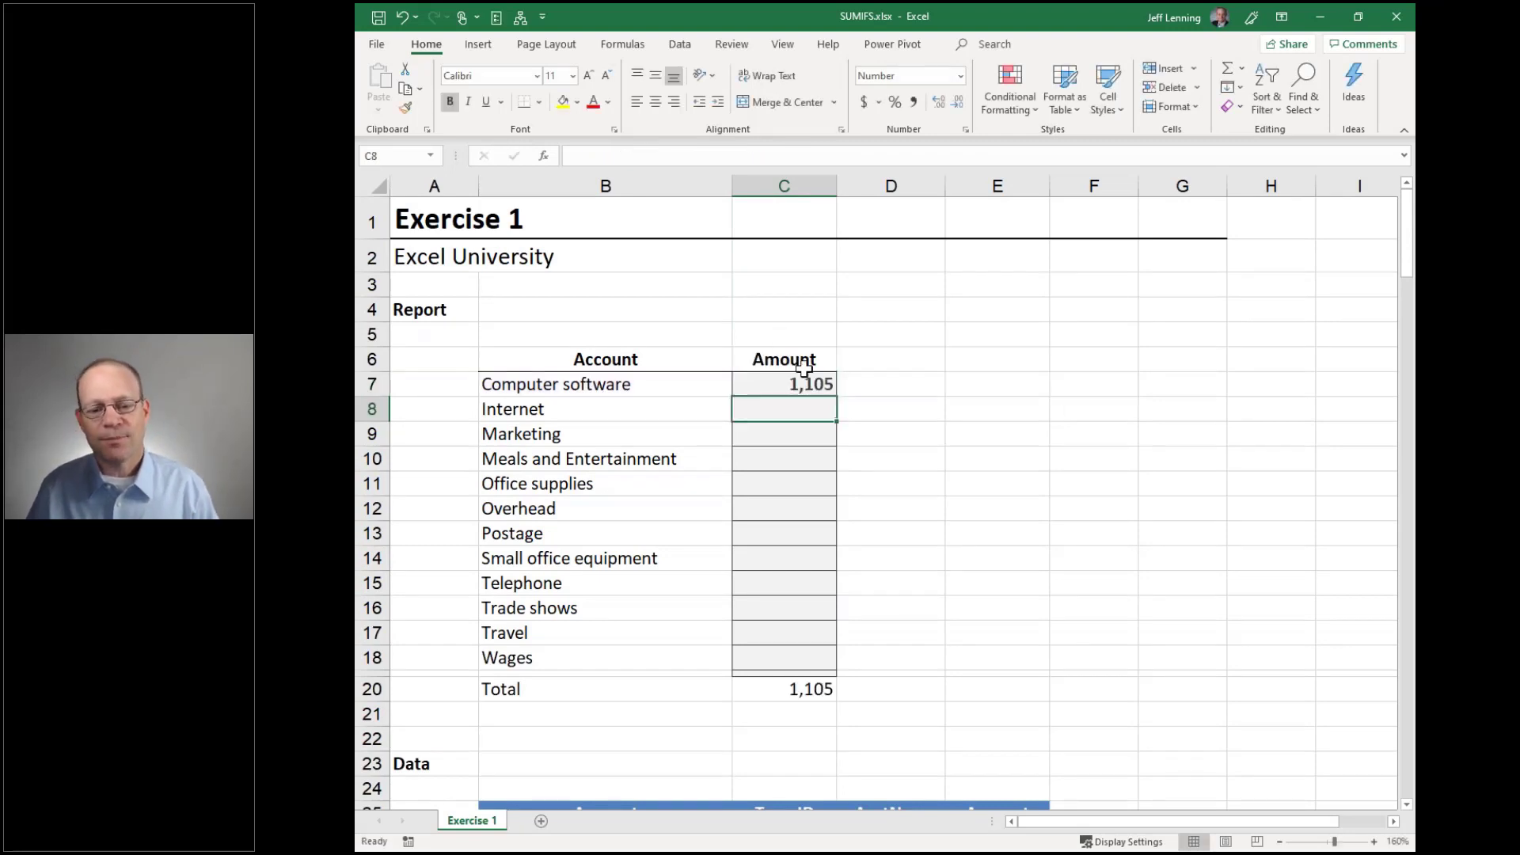
Fill the formula down to C18 and confirm the Total matches 199,013
left_click_drag(837, 402, 820, 659)
left_click(788, 713)
scroll(1063, 542, "down", 10)
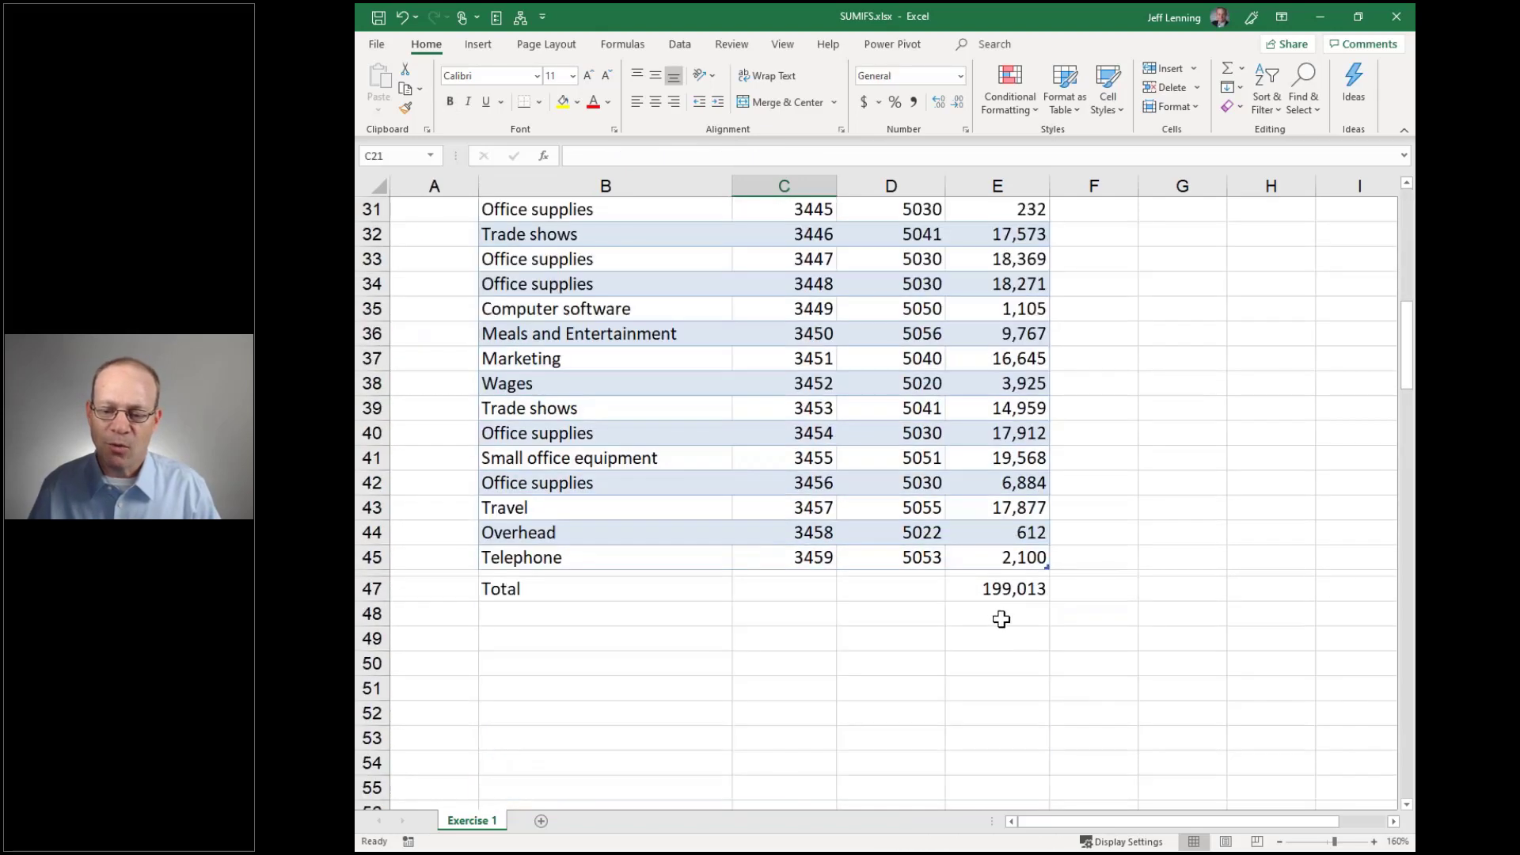
left_click(1003, 619)
scroll(1116, 584, "up", 1)
scroll(1116, 585, "up", 10)
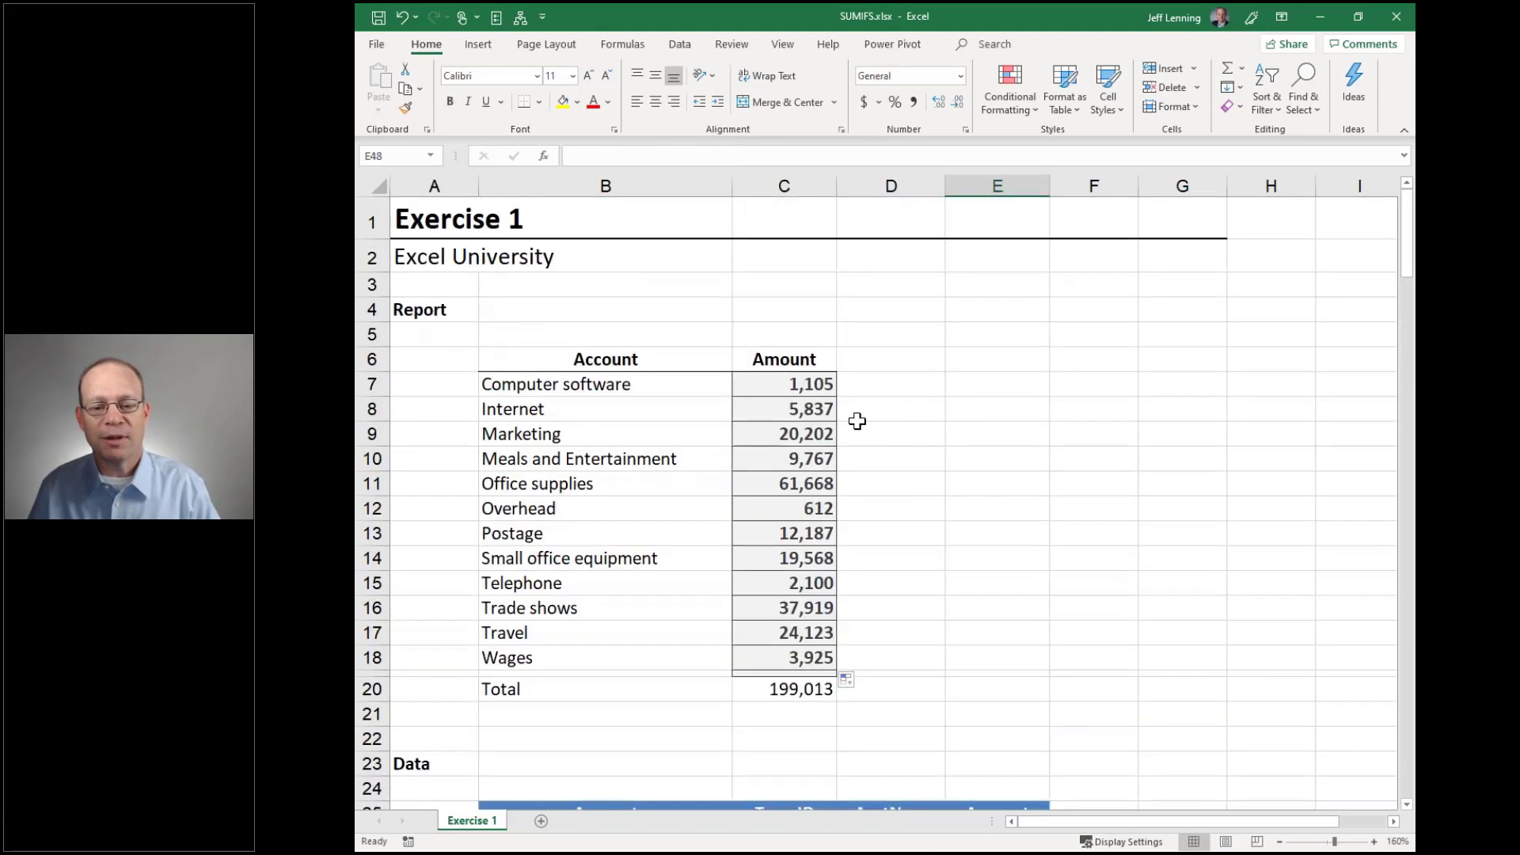
Review C7's SUMIFS references, then close SUMIFS.xlsx without saving
double_click(785, 384)
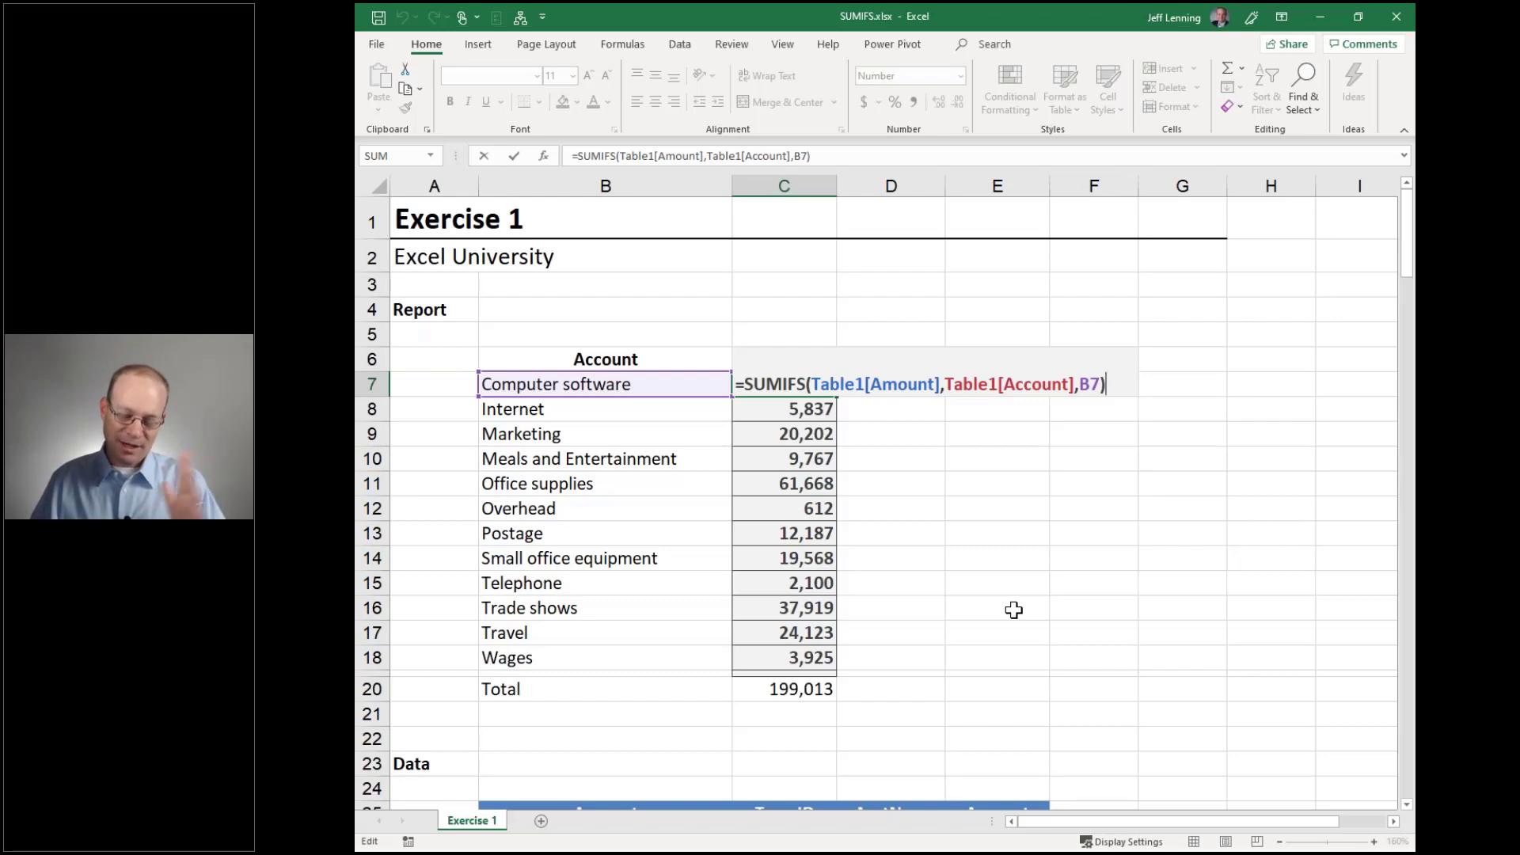
key("Return")
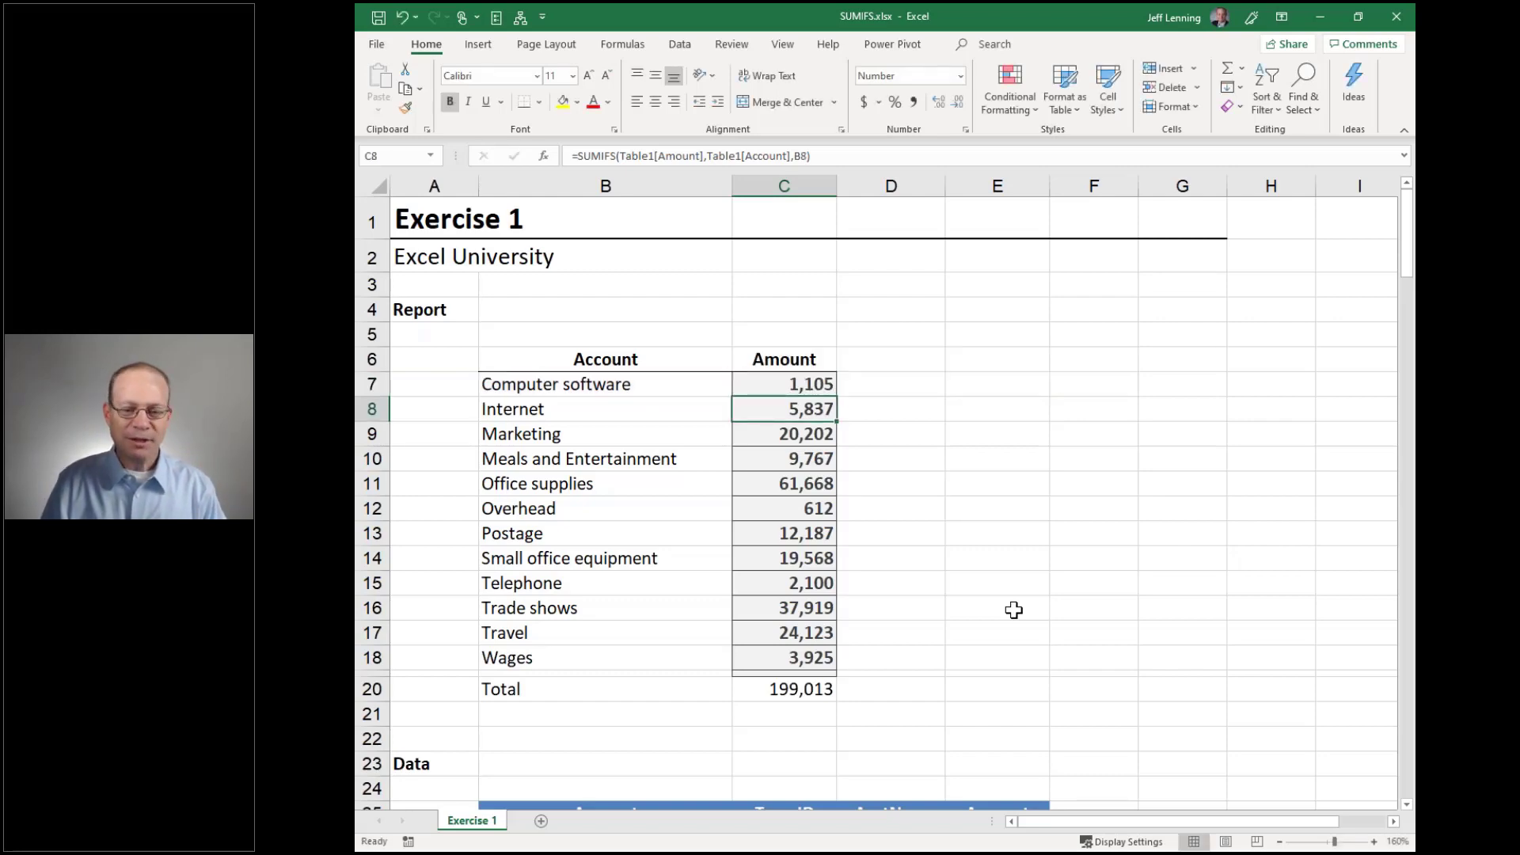
key("alt+f")
key("c")
key("n")
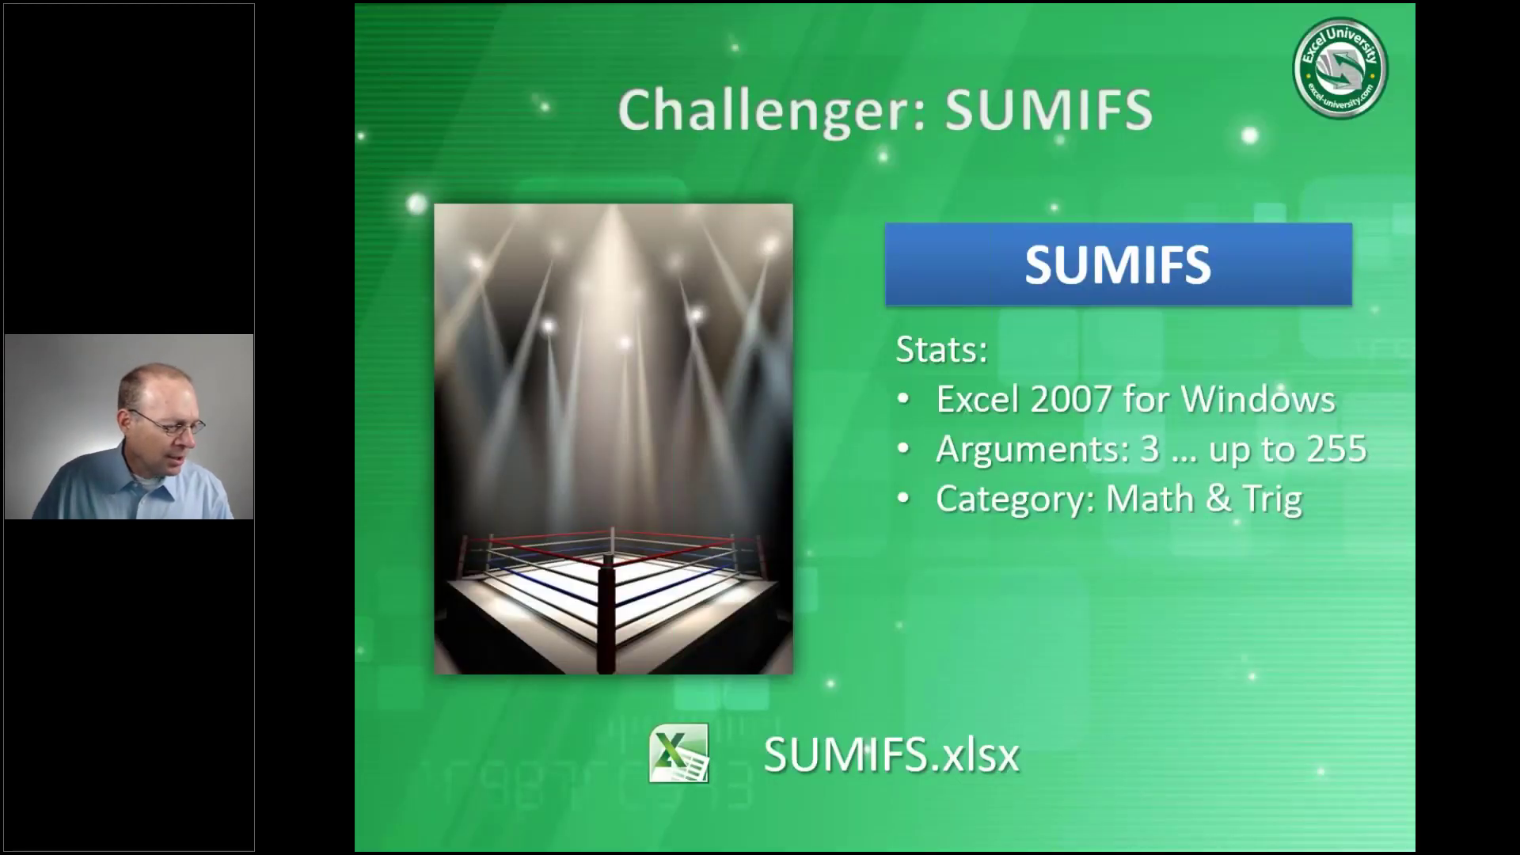
Advance to the Resources slide, then show the Excel University Hacks page in Chrome
key("Right")
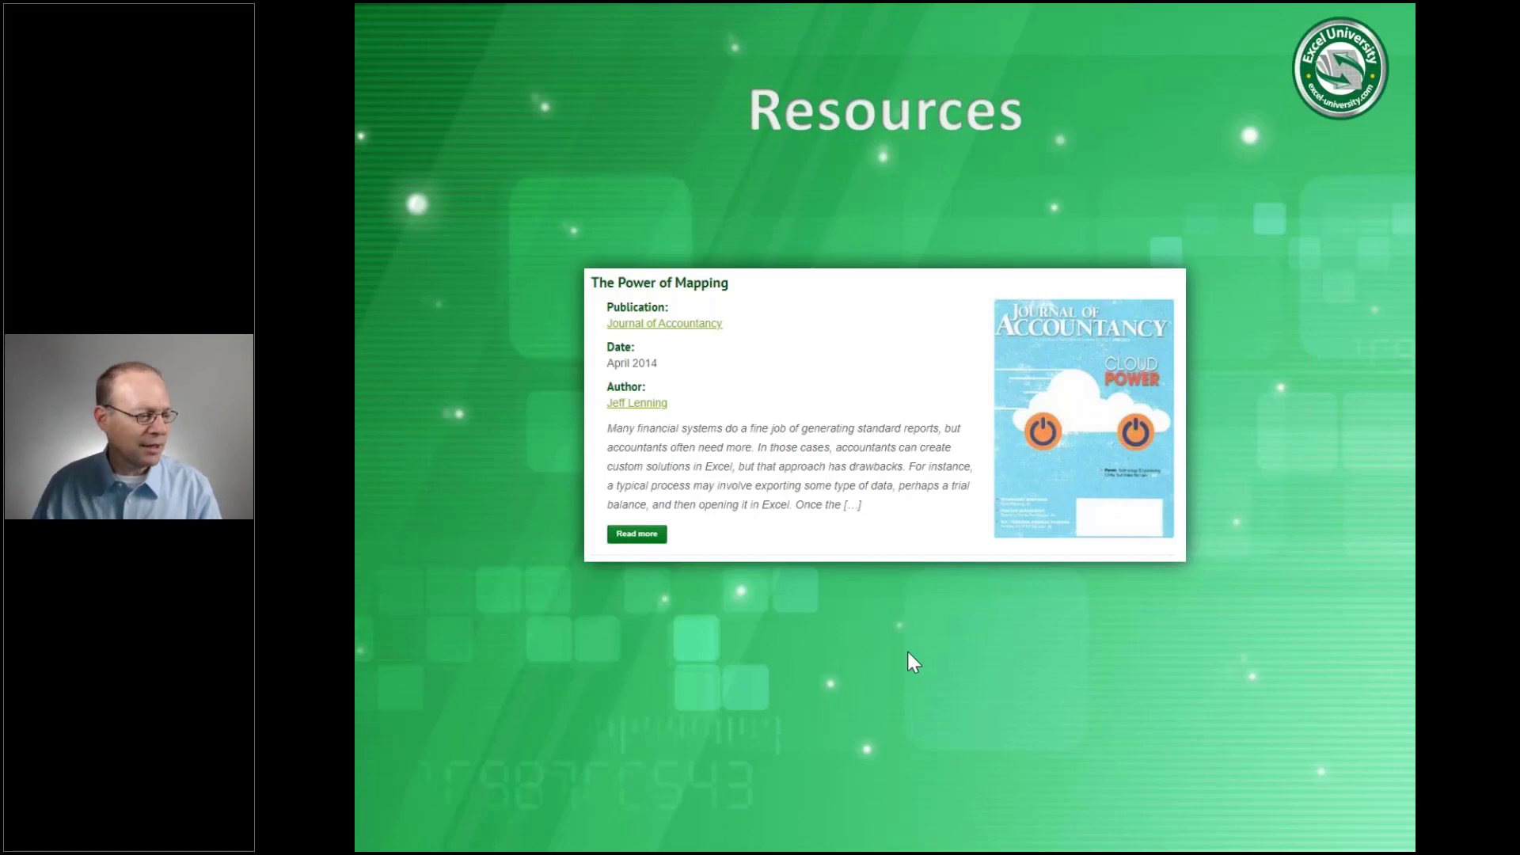
key("alt+Tab")
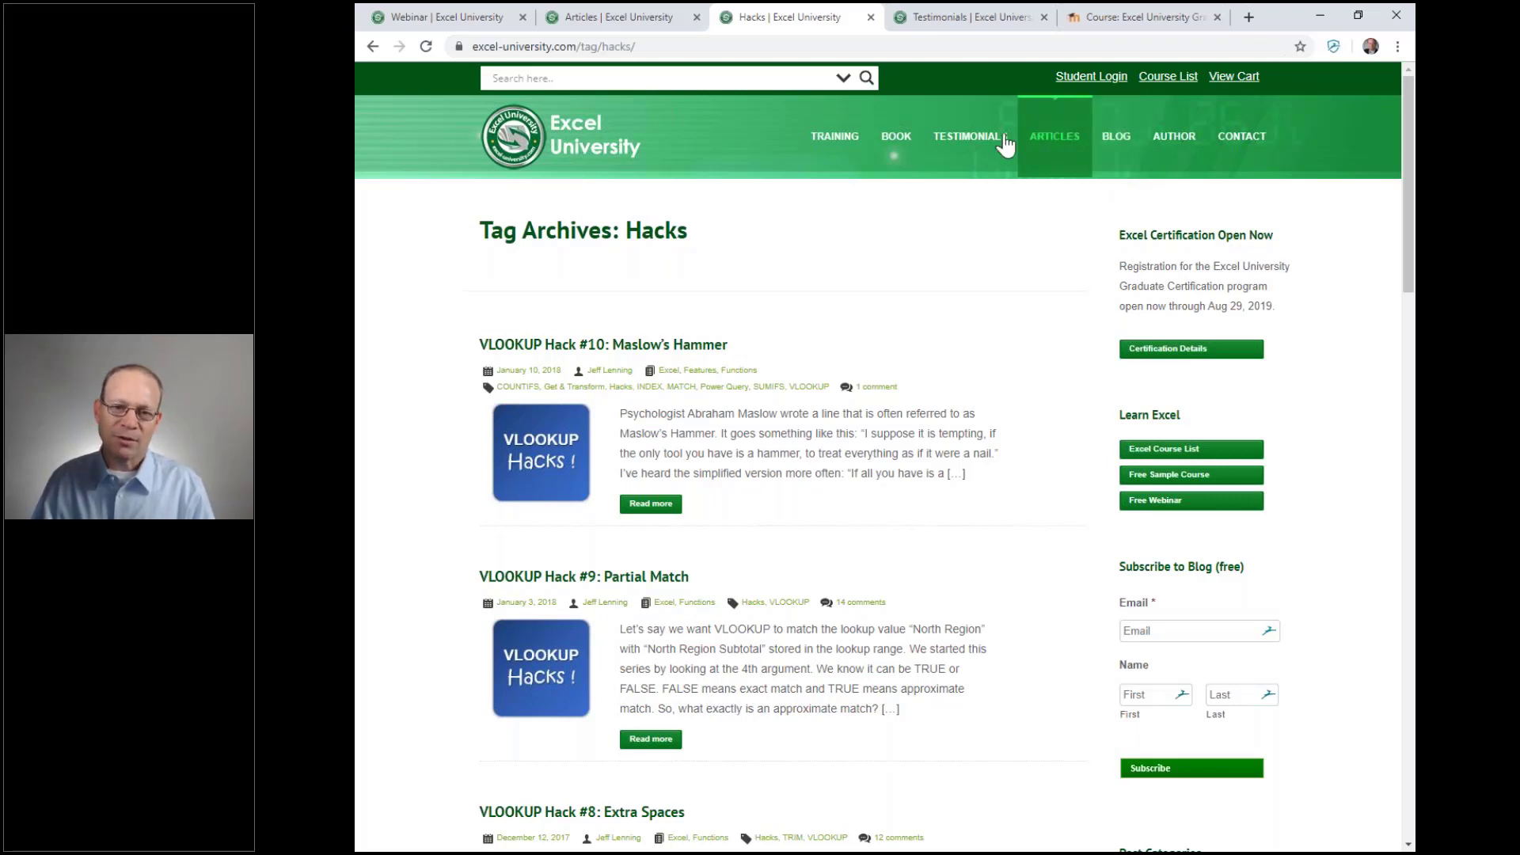
Browse the Articles page down to The Power of Mapping, then show the VLOOKUP vs SUMIFS slide
left_click(633, 11)
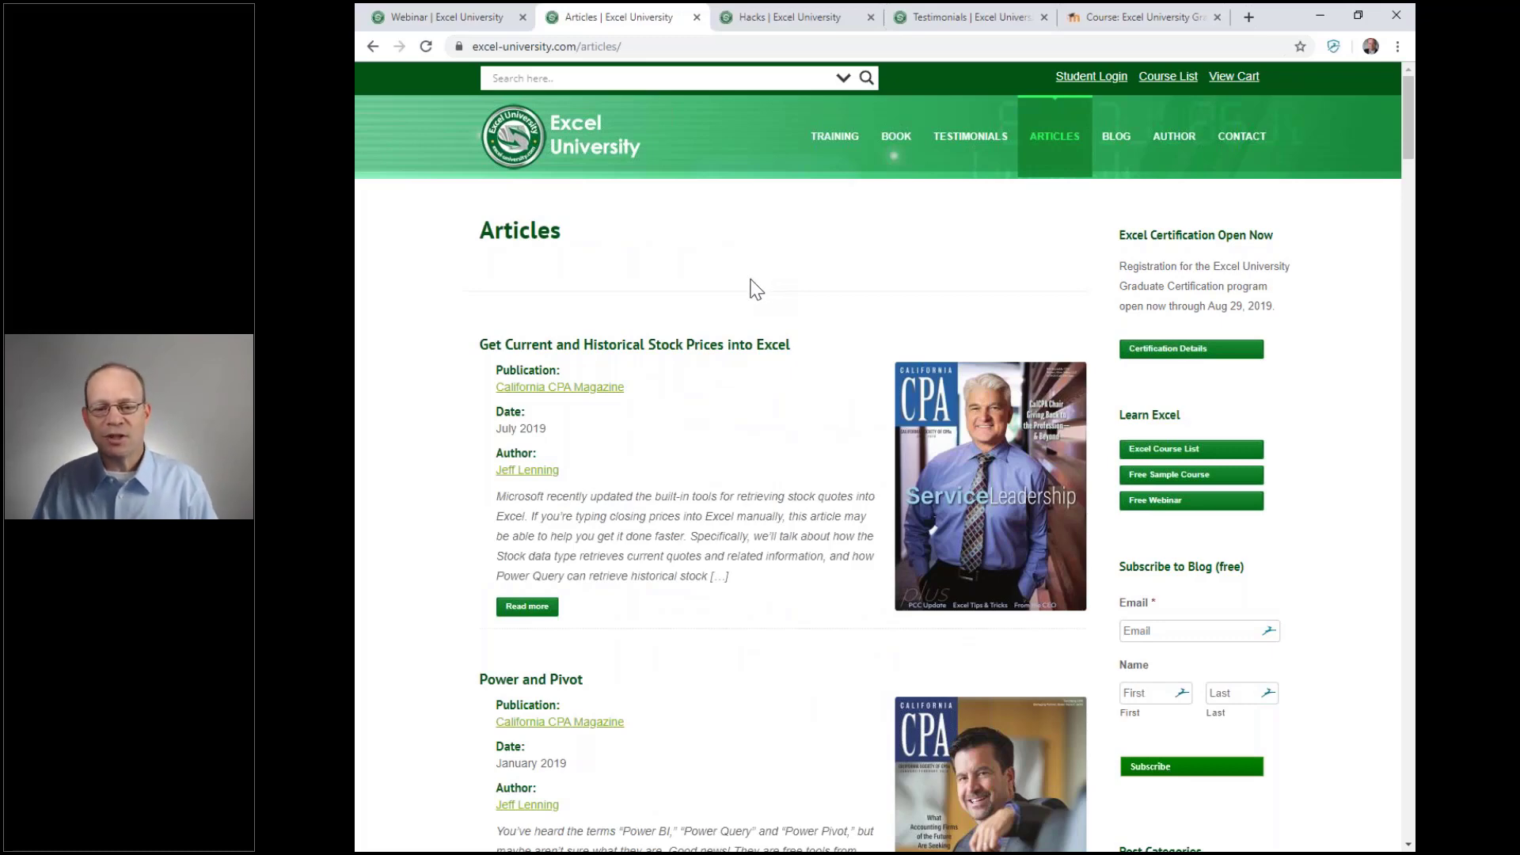
scroll(754, 289, "down", 20)
scroll(753, 289, "down", 20)
scroll(752, 289, "down", 20)
scroll(752, 290, "down", 1)
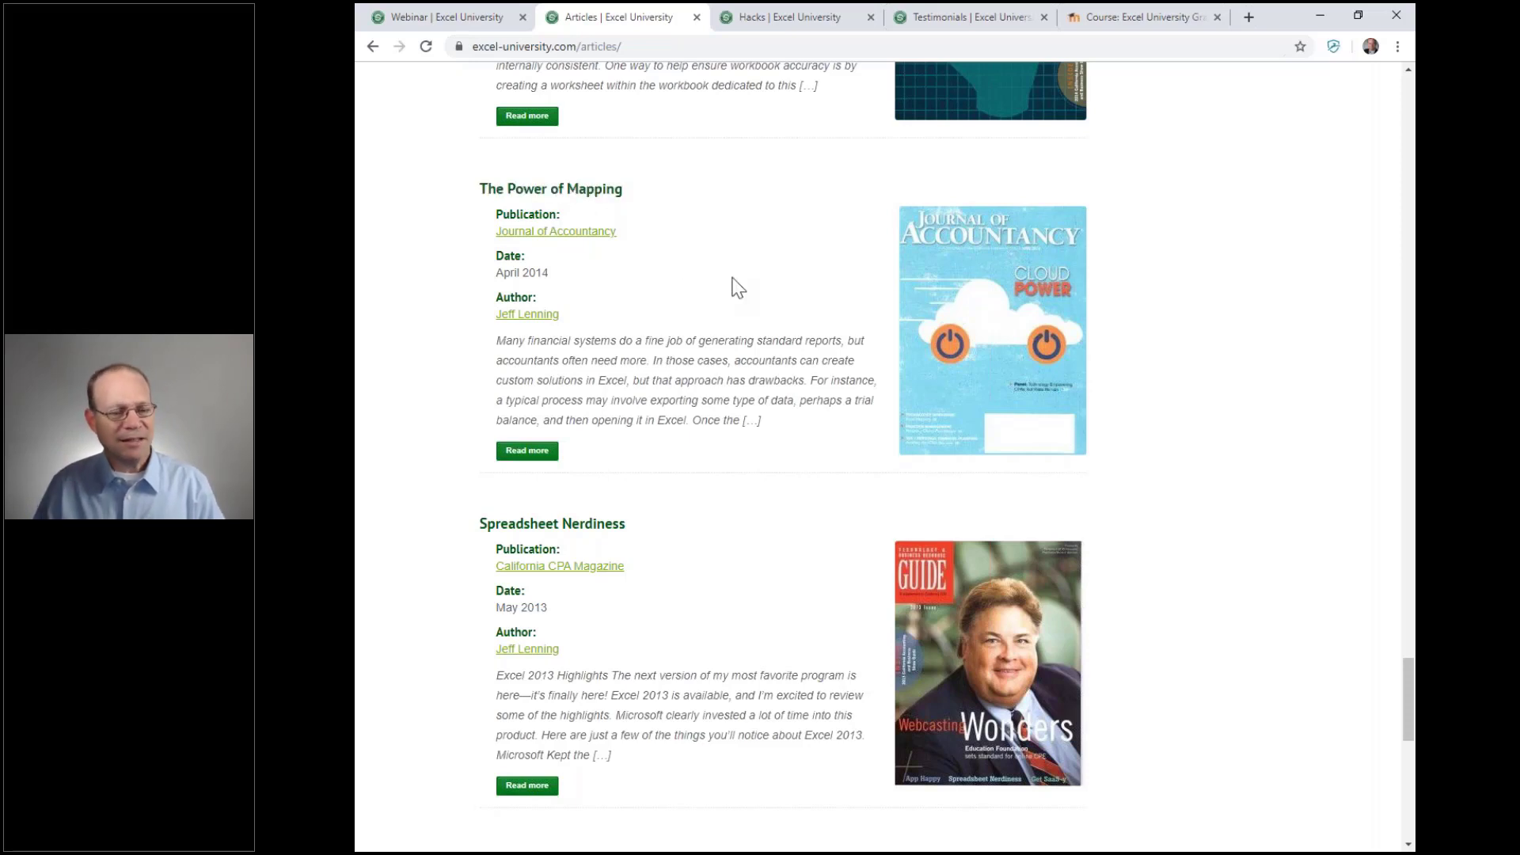
key("alt+Tab")
key("Right")
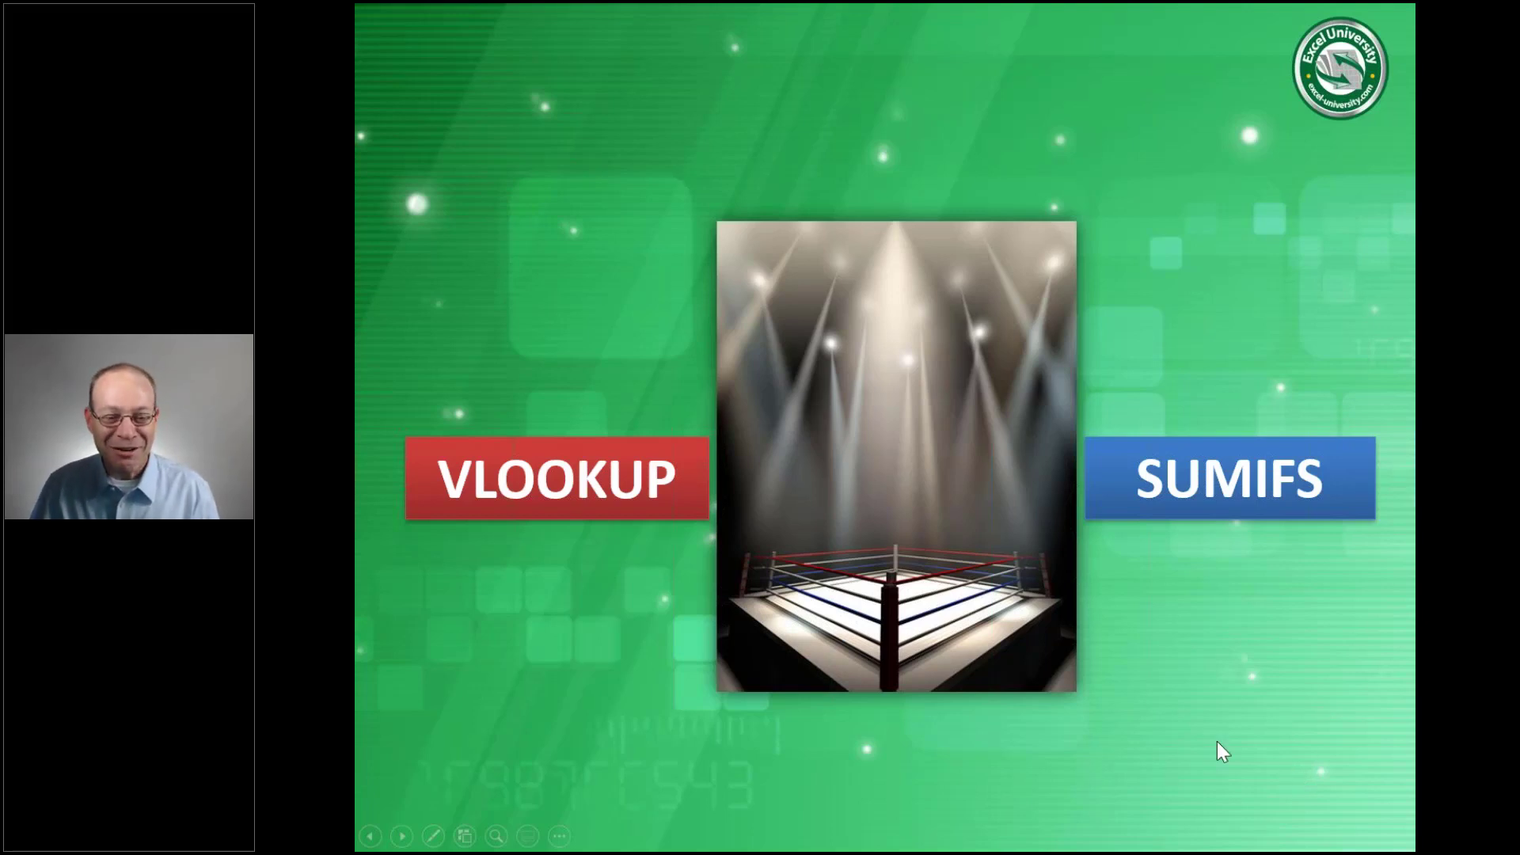
Advance to the Main Event.xlsx slide and open Main Event.xlsx in Excel
left_click(1271, 731)
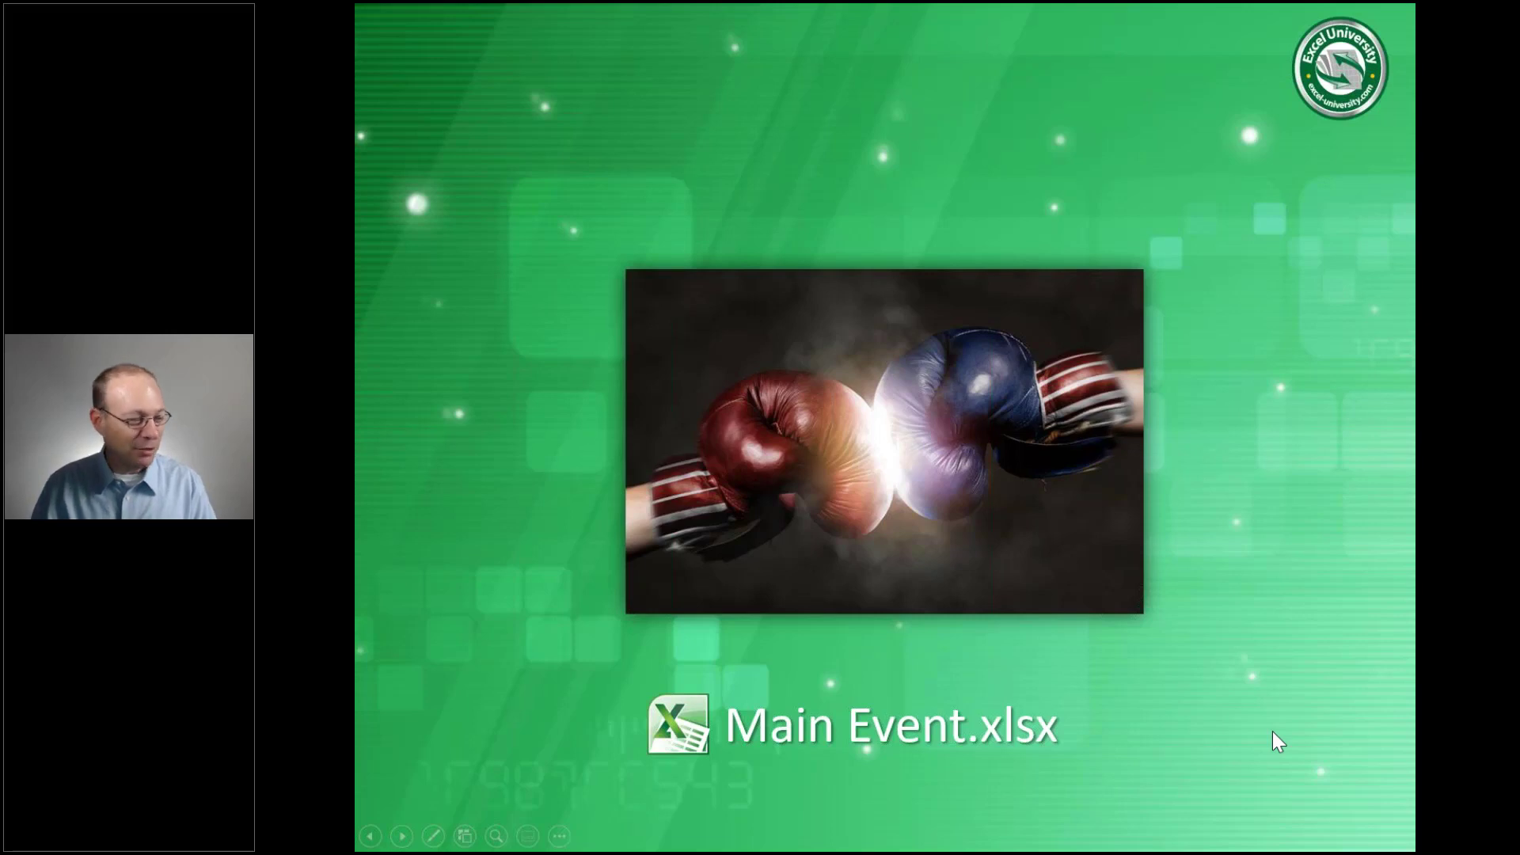
key("alt+Tab")
key("ctrl+o")
double_click(560, 138)
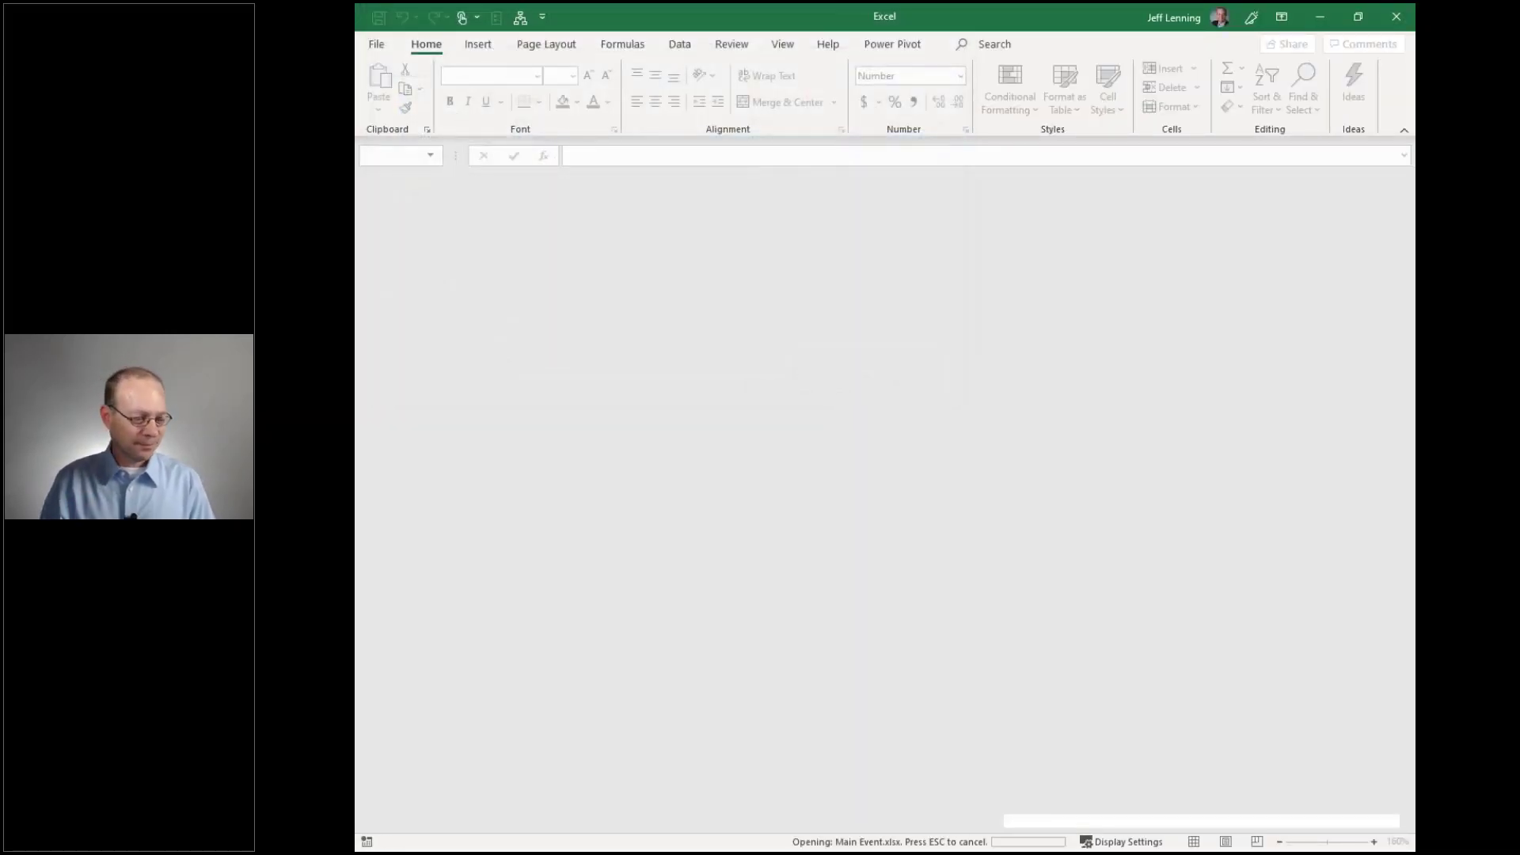
Zoom in on the Round 1 sheet and select the Wages VLOOKUP cell C9
scroll(889, 621, "up", 4)
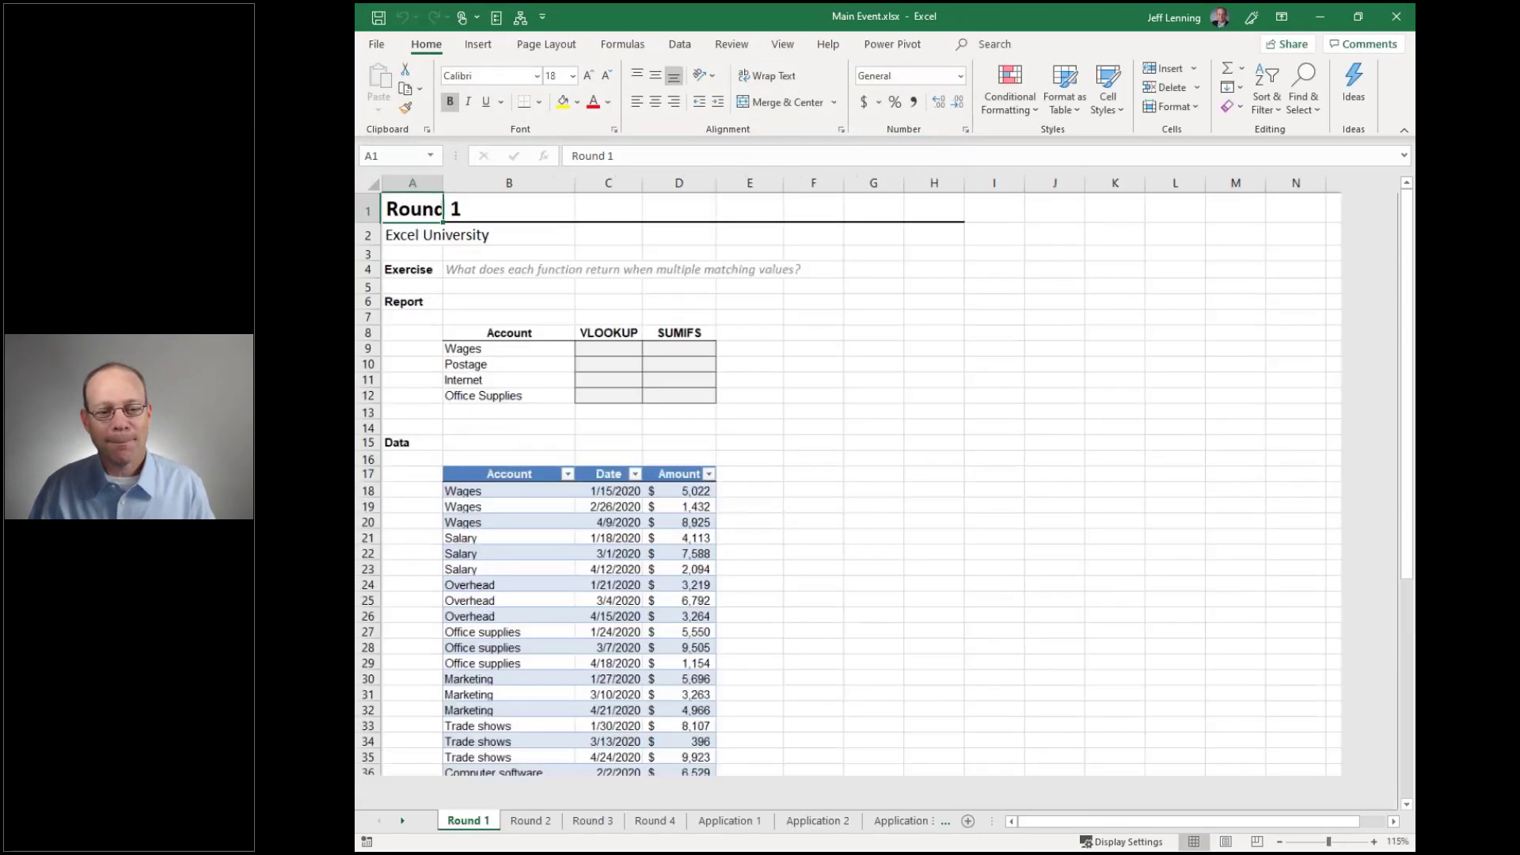
scroll(824, 473, "up", 2)
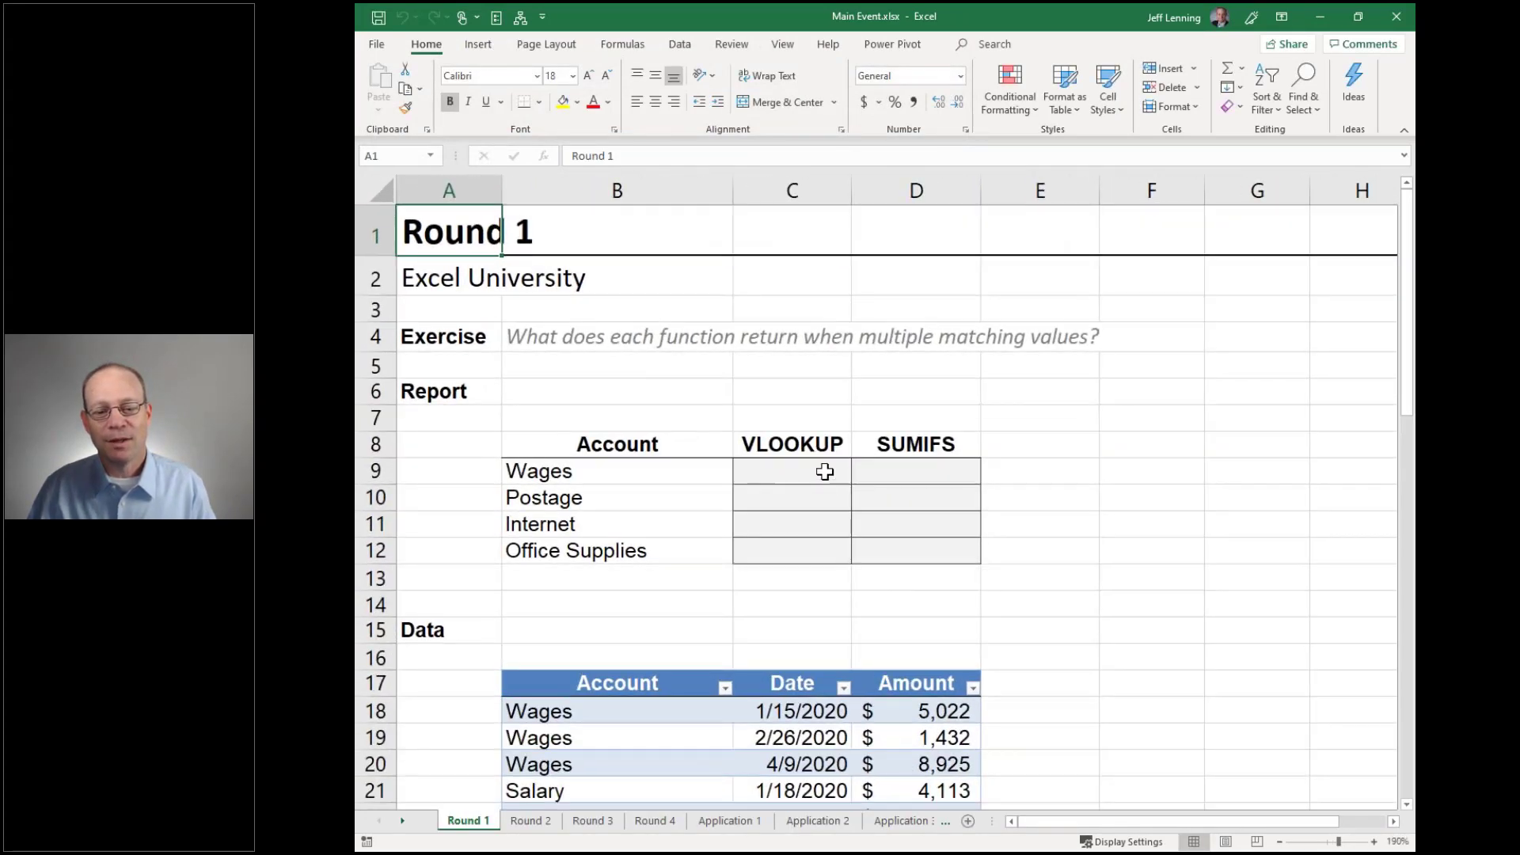
left_click(824, 471)
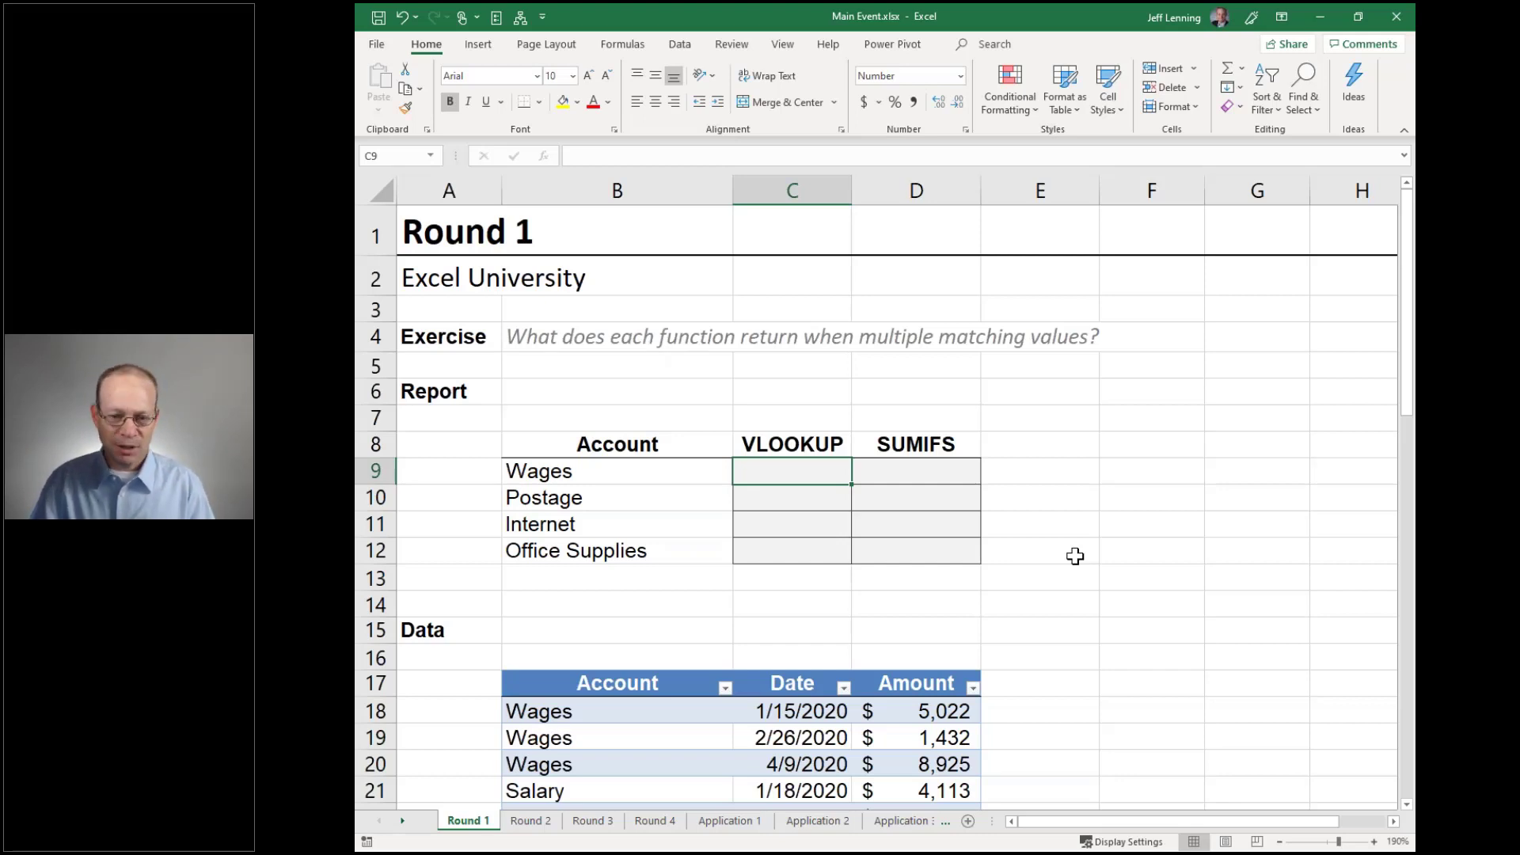
scroll(1075, 557, "down", 2)
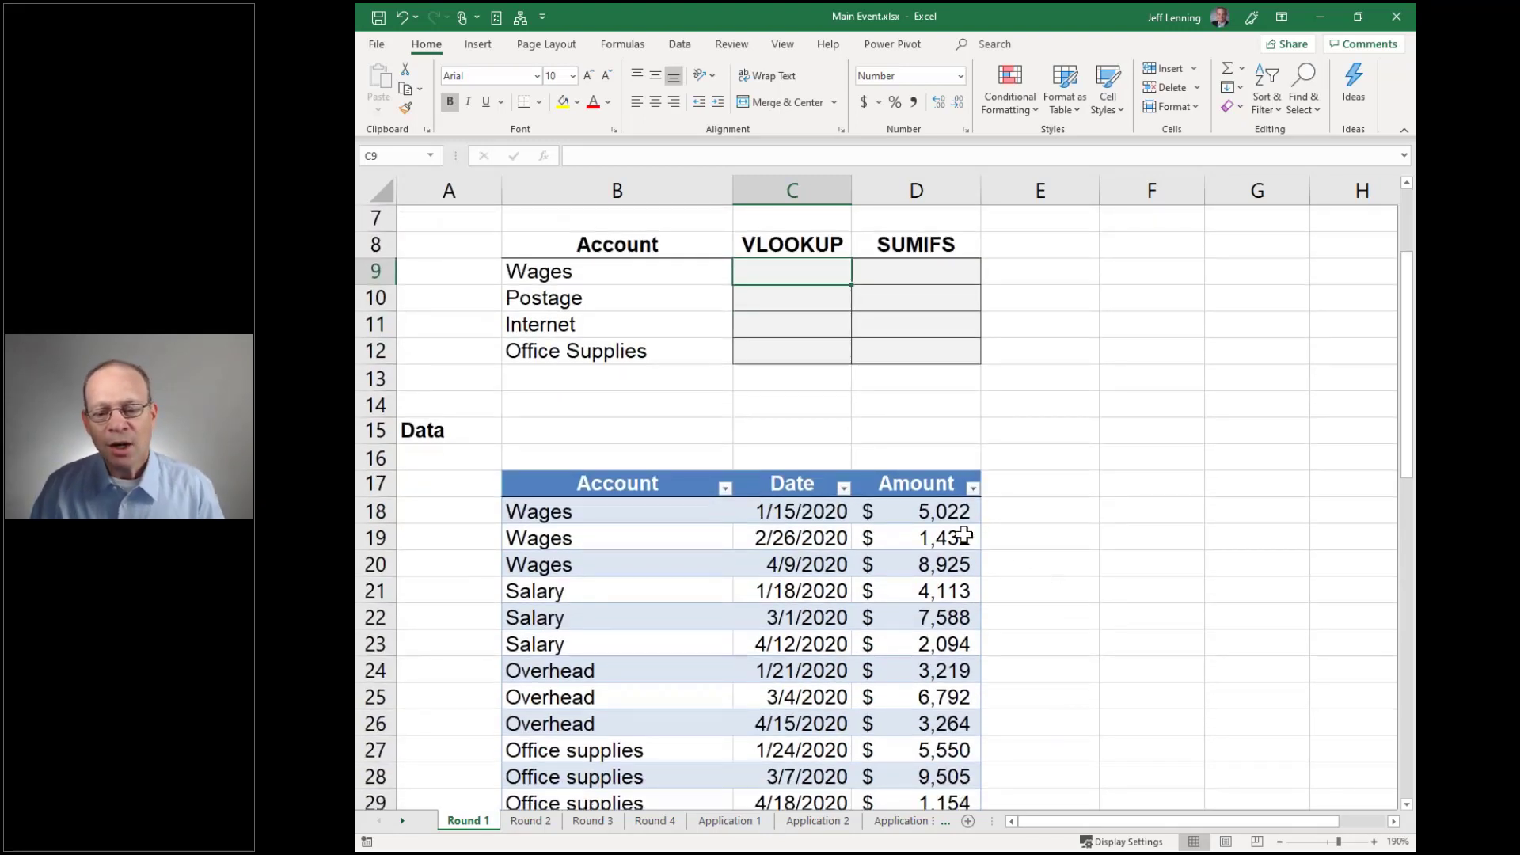
left_click(930, 513)
key("shift+Down")
key("shift+Down")
key("shift+Down")
key("shift+Down")
key("shift+Down")
key("shift+Down")
key("shift+Down")
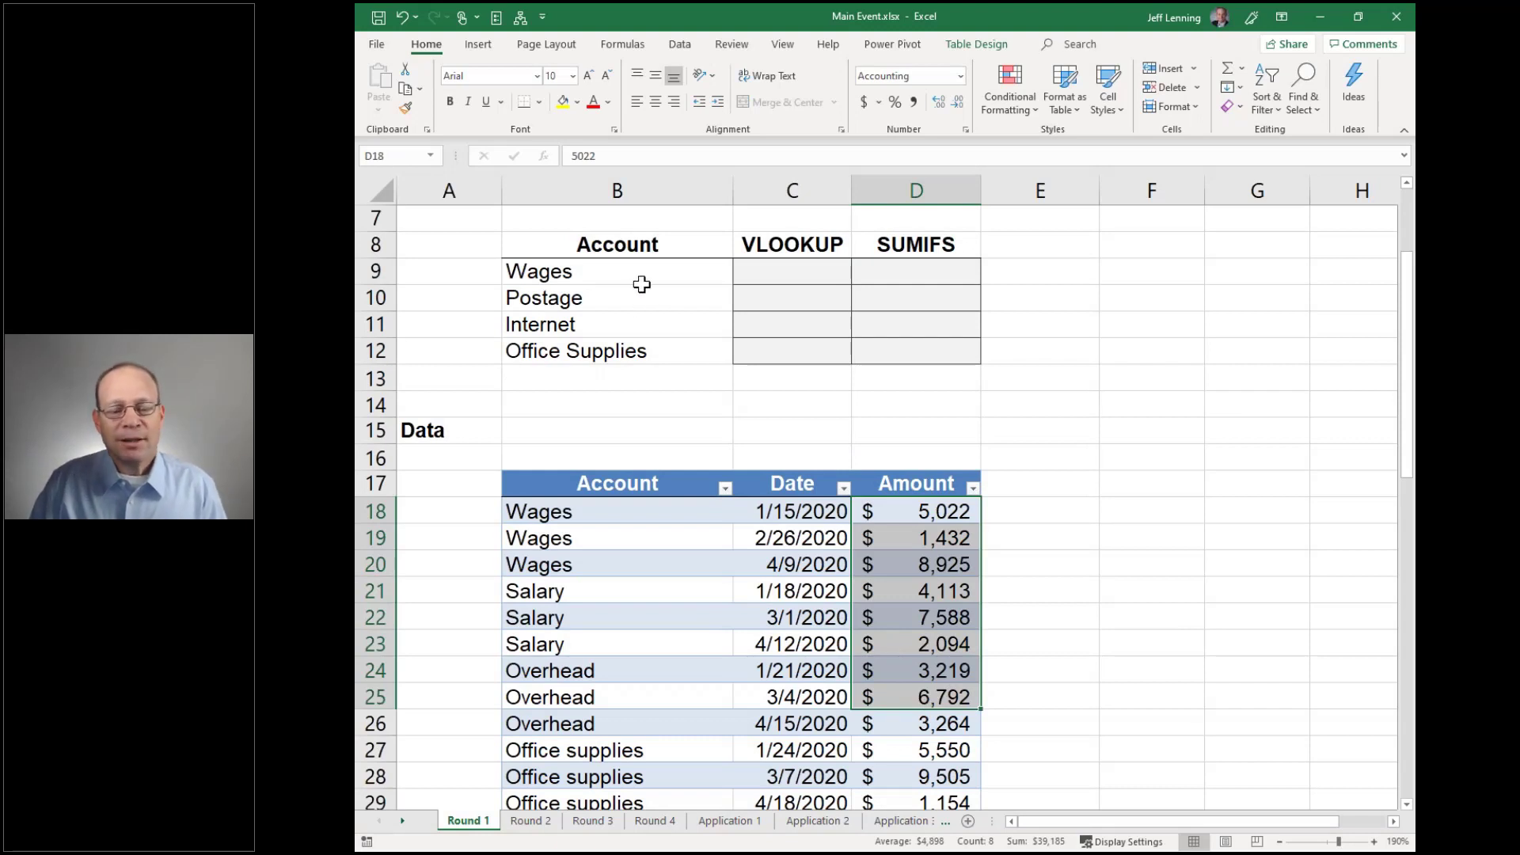
left_click_drag(641, 271, 641, 346)
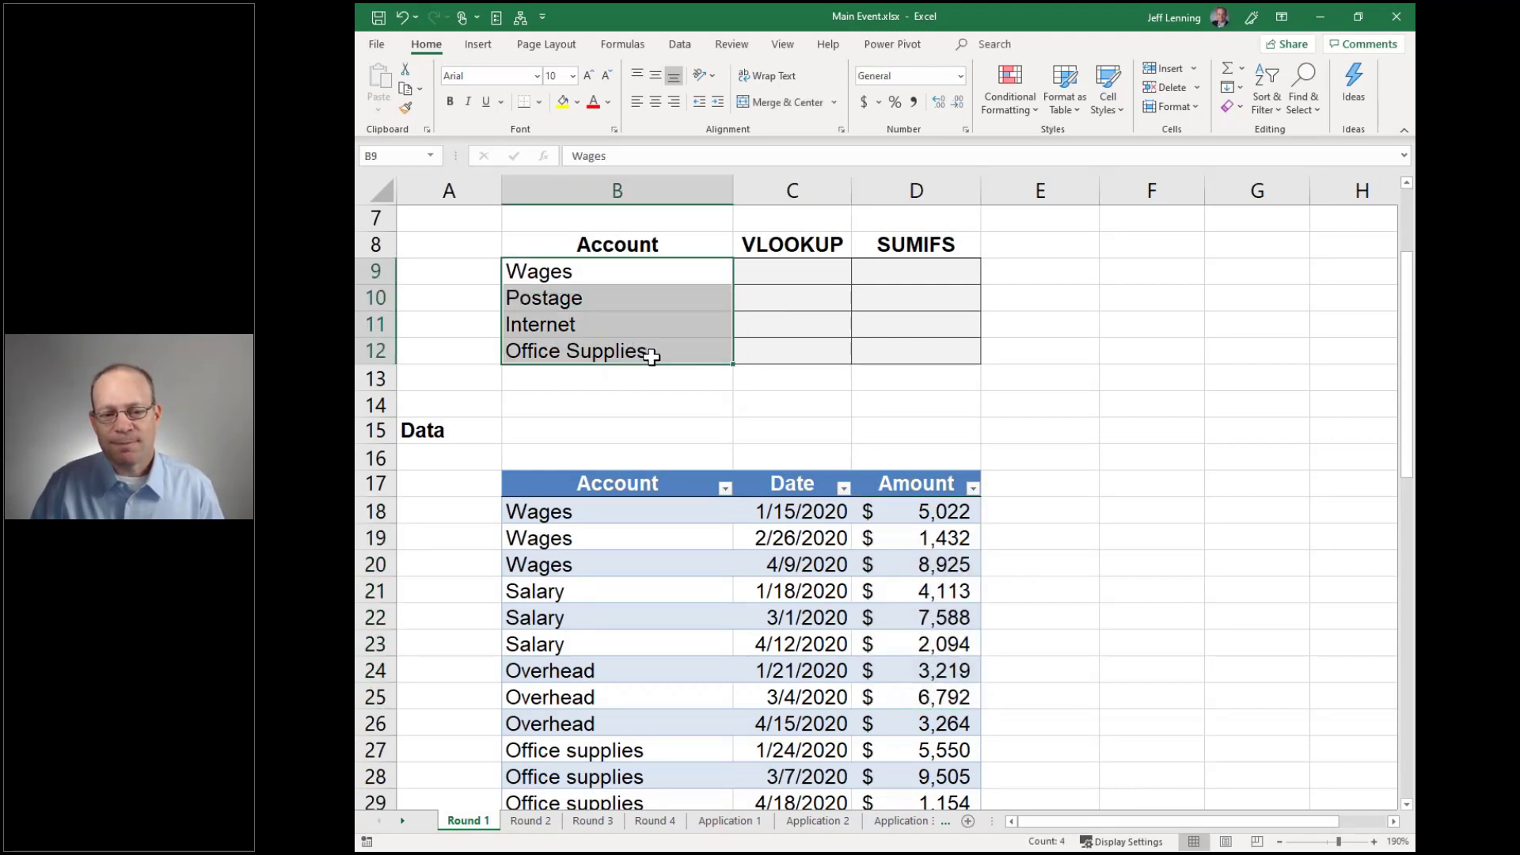
left_click(628, 511)
left_click_drag(631, 580, 635, 670)
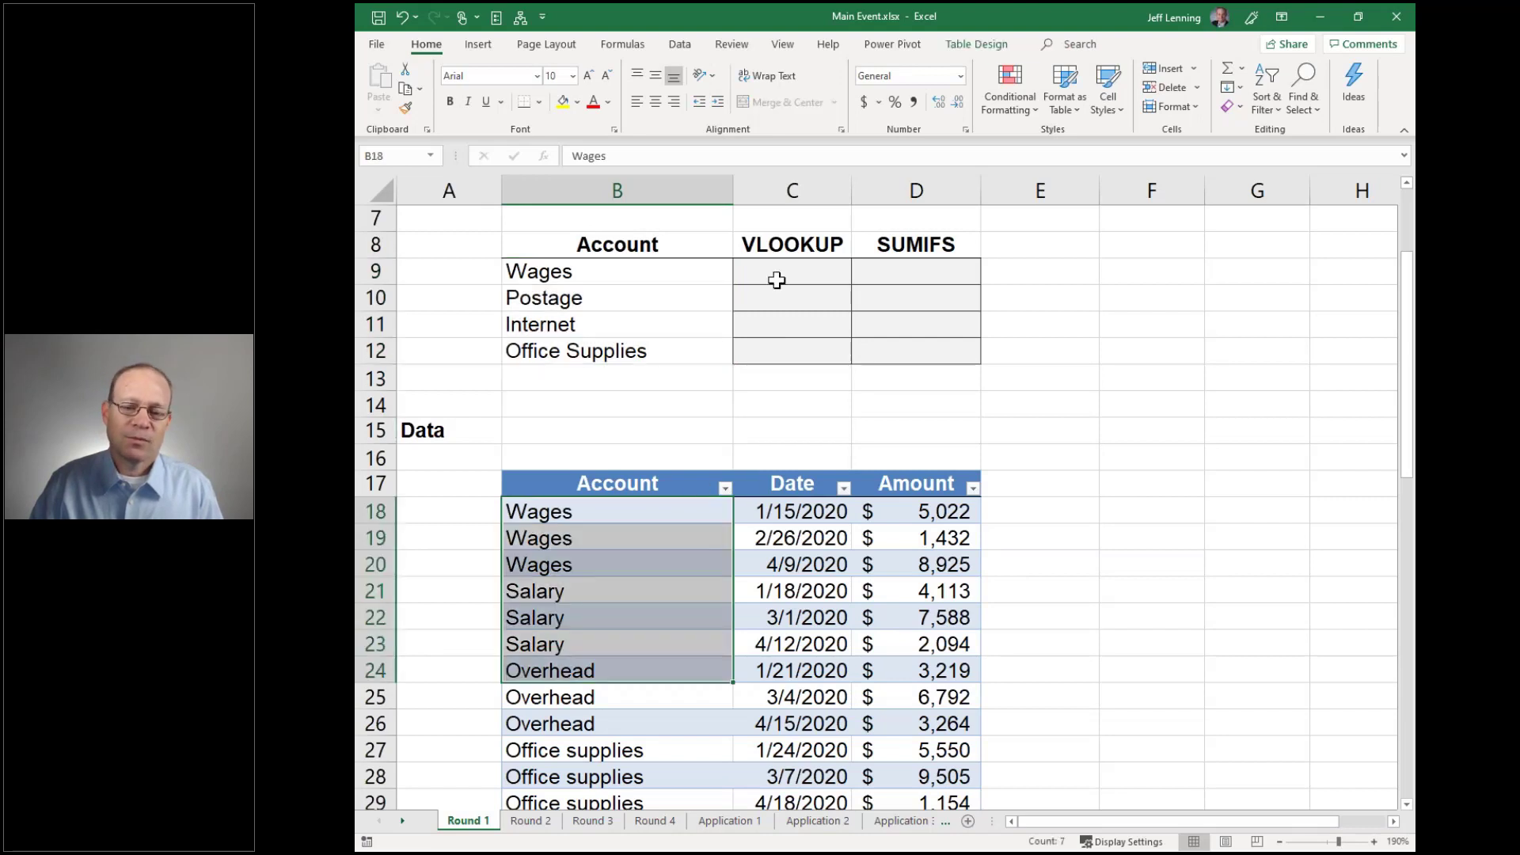
left_click(777, 276)
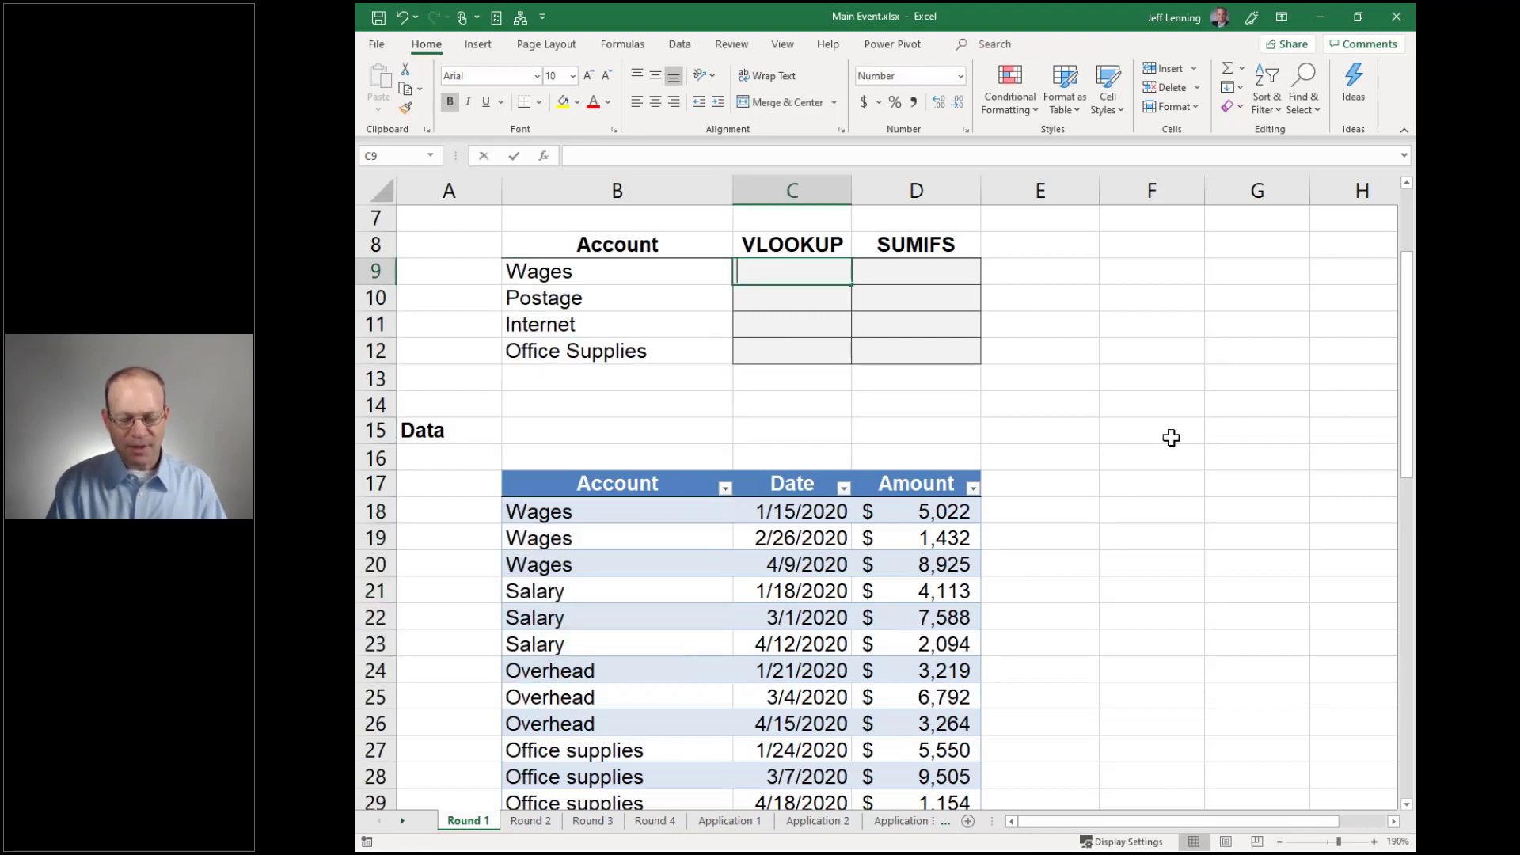
type("=vl")
Enter =VLOOKUP(B9,Table1,3,false) in C9, returning 5,022 for Wages
key("Tab")
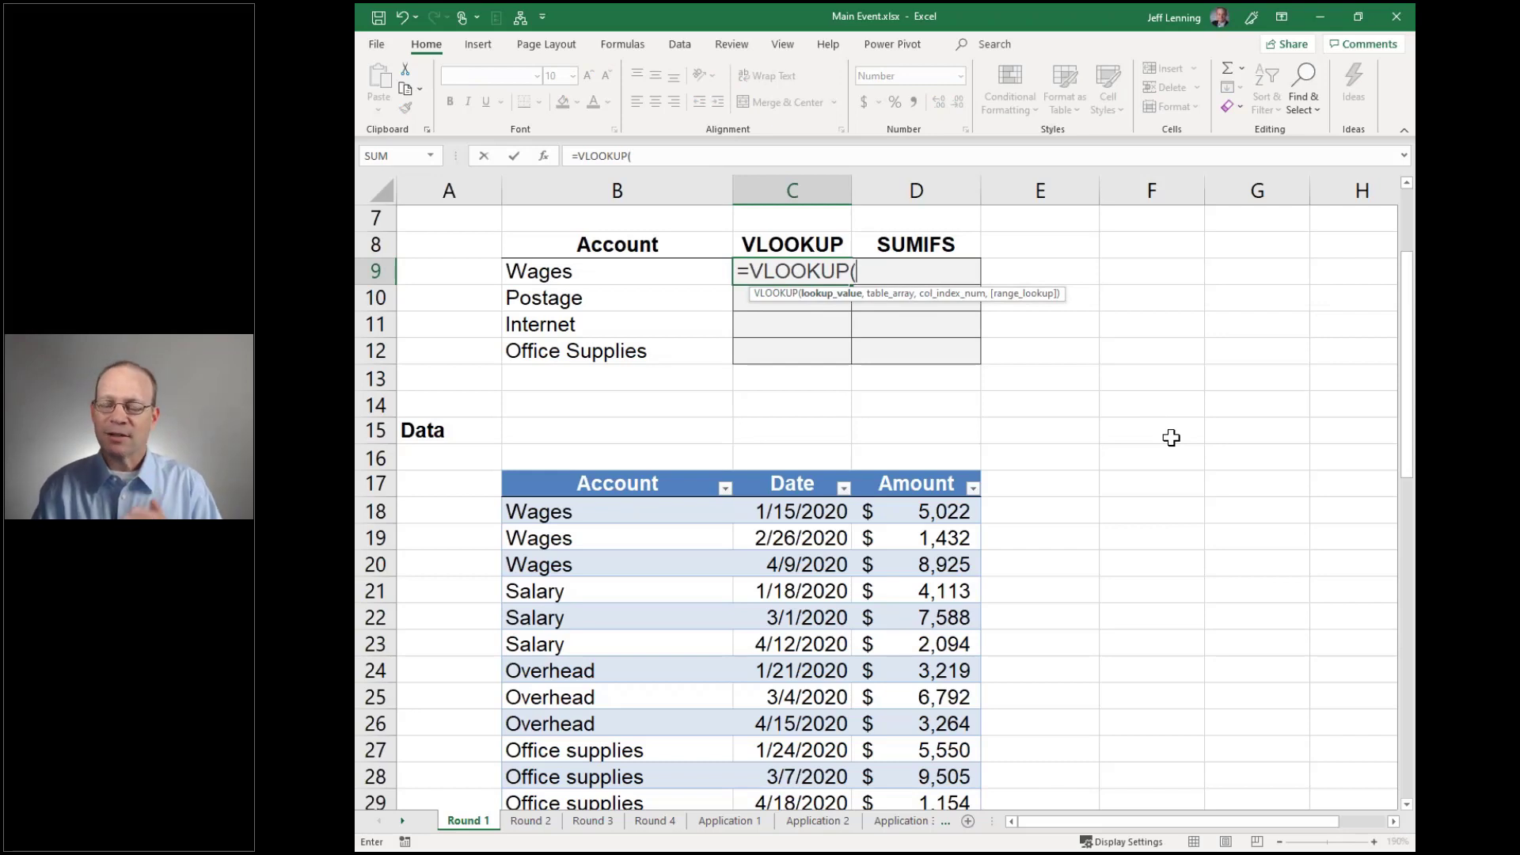
left_click(658, 273)
type(",")
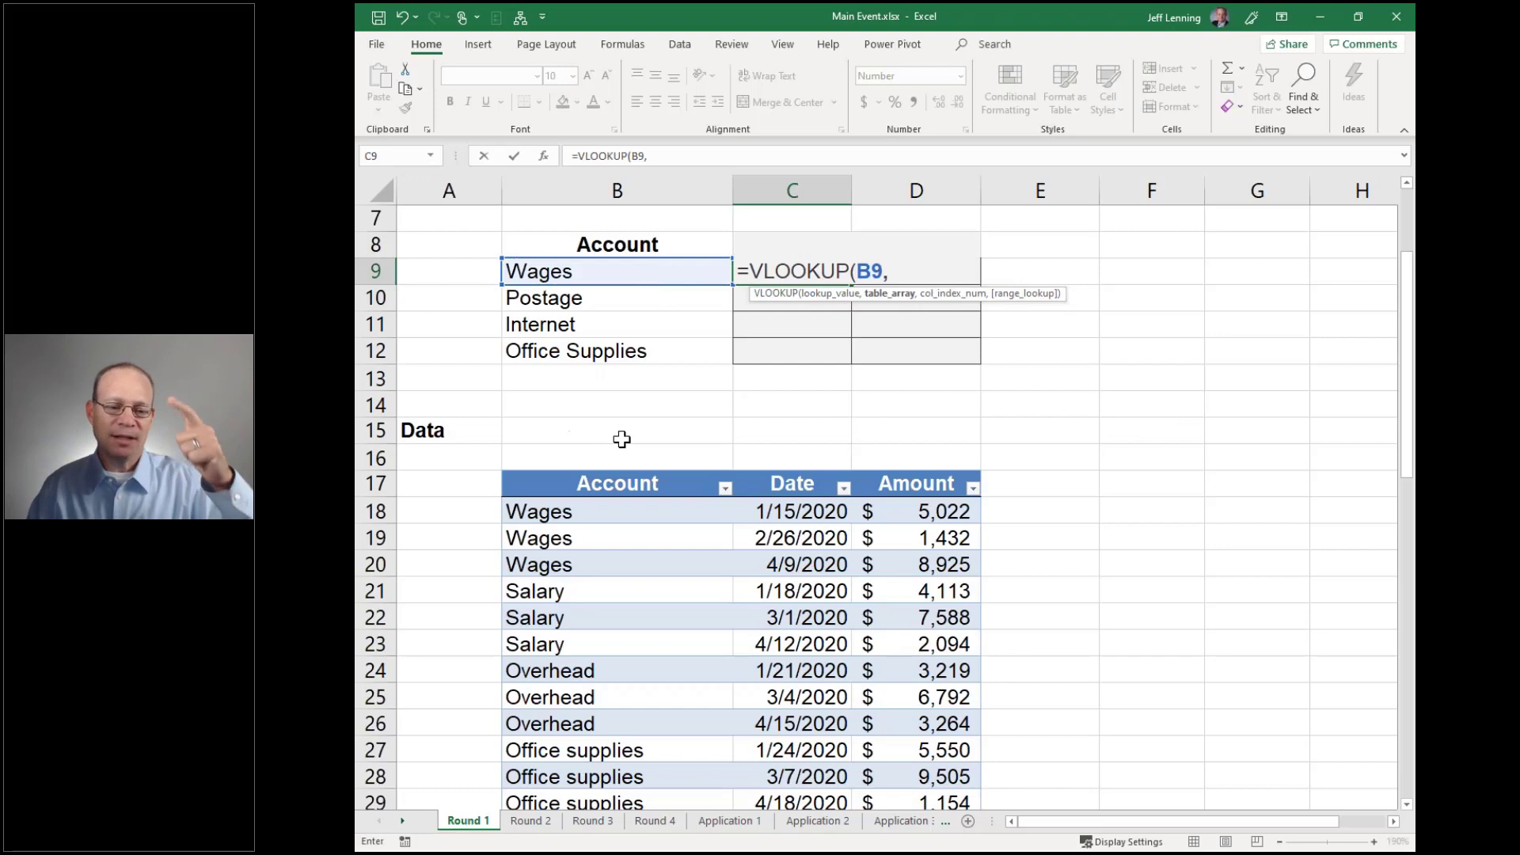
left_click(501, 468)
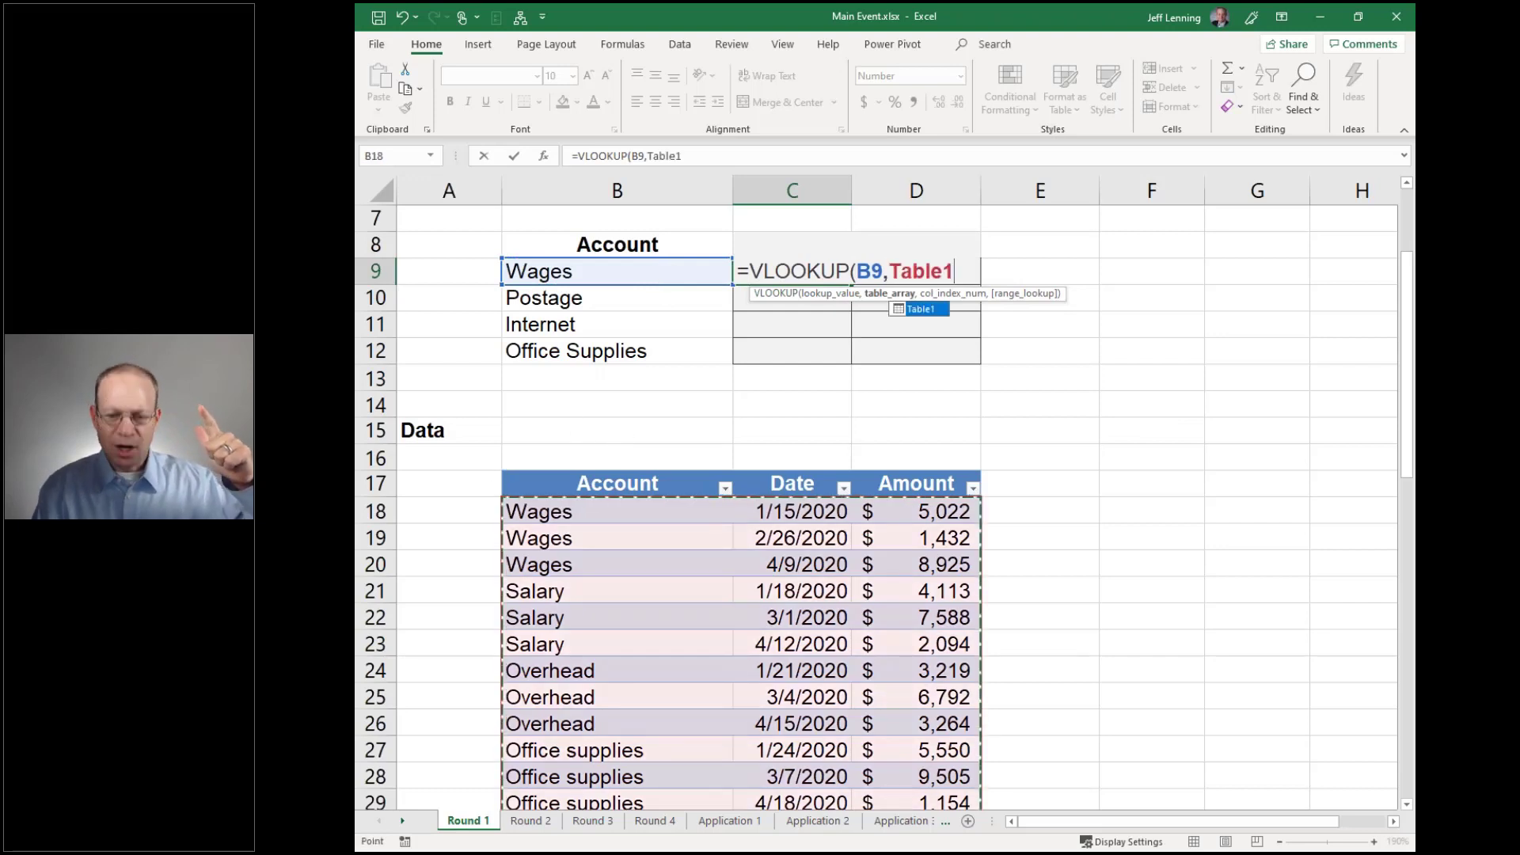
type(",3,")
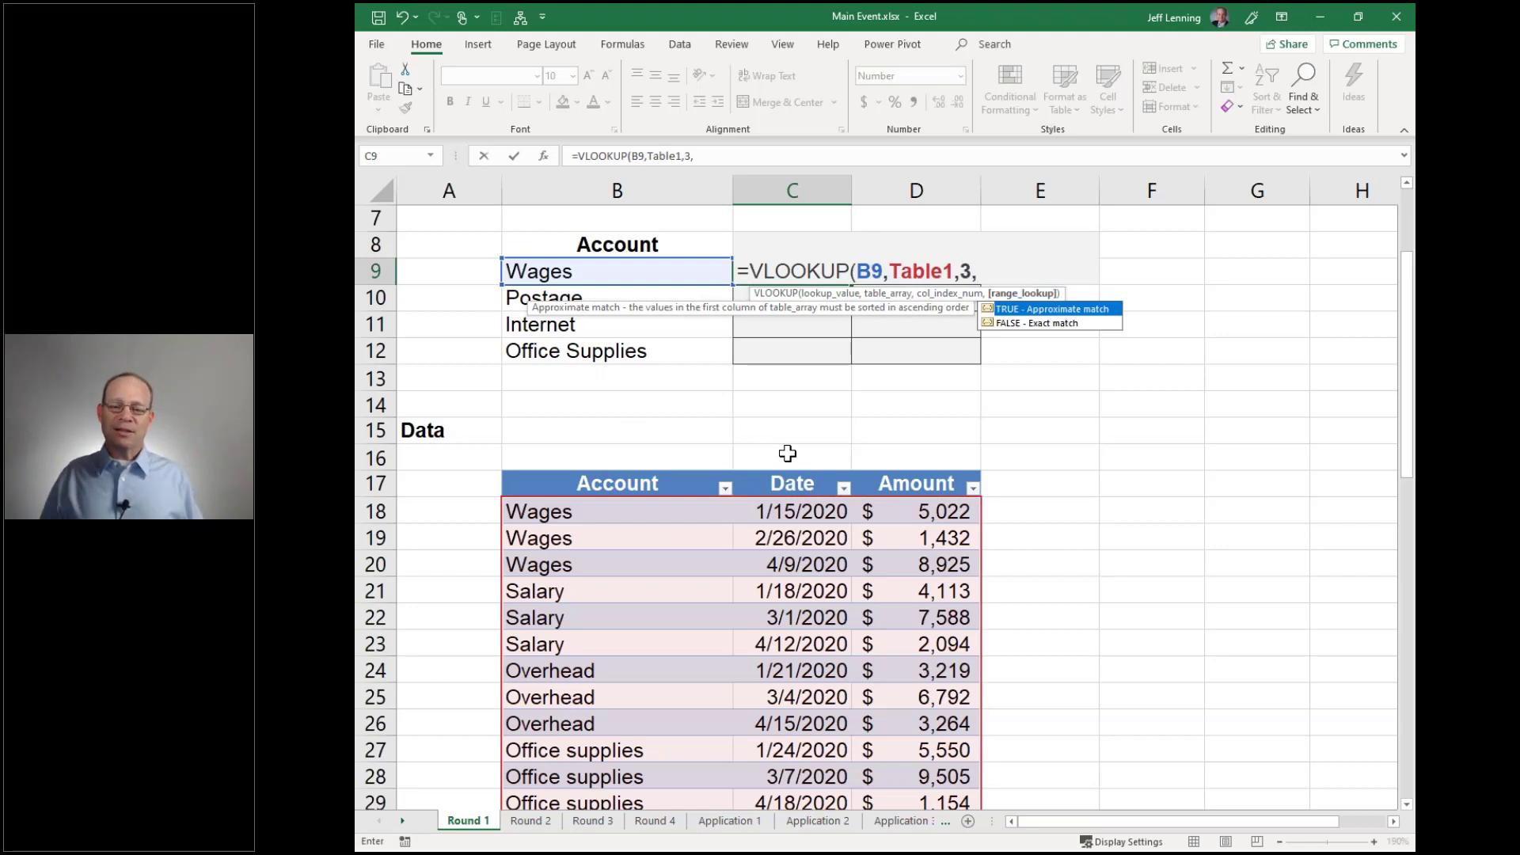
type("false)")
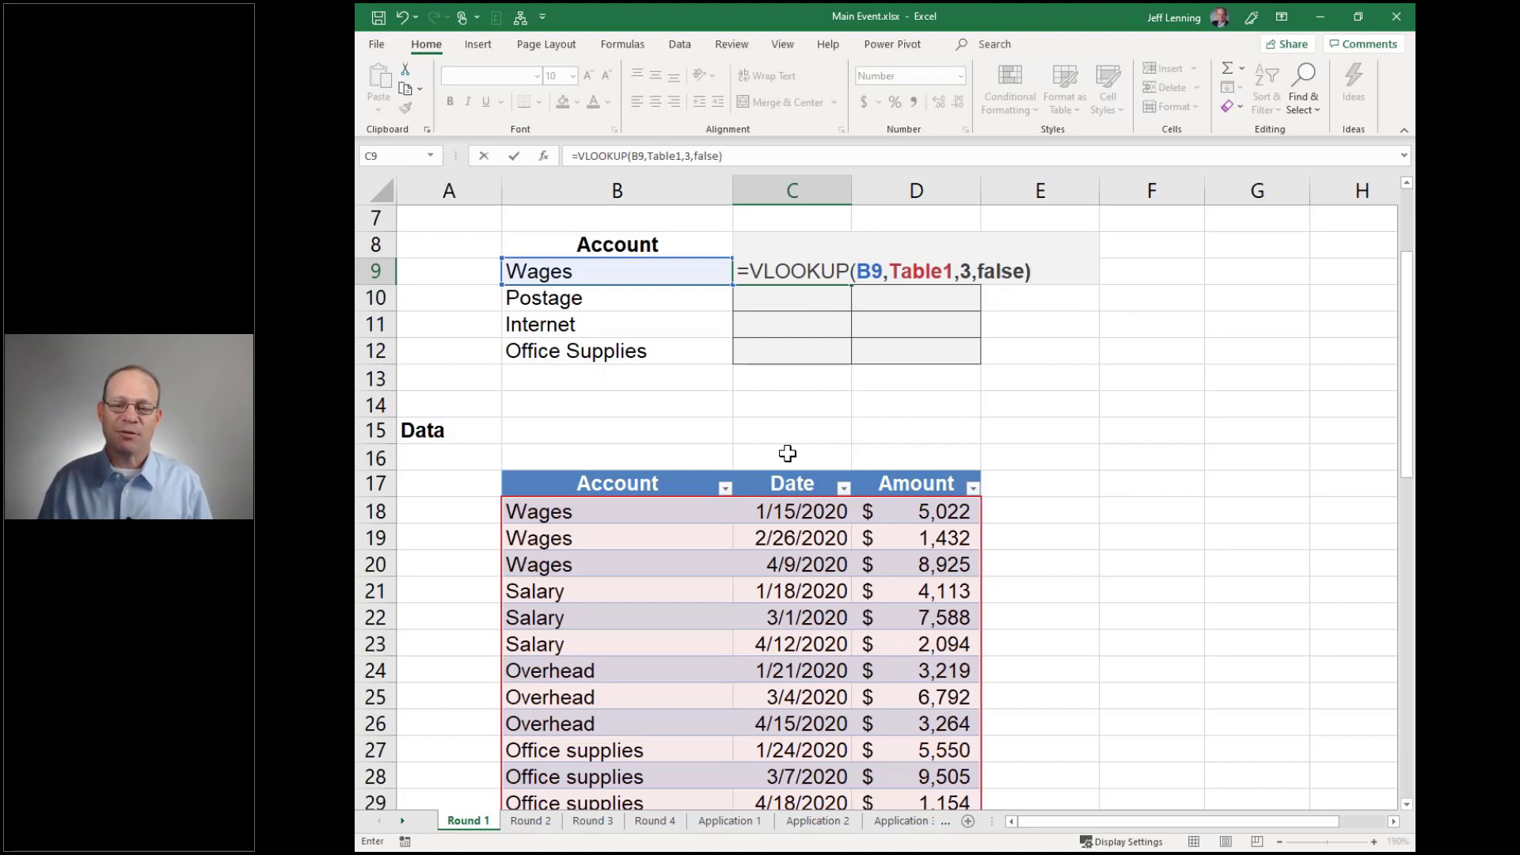
key("Return")
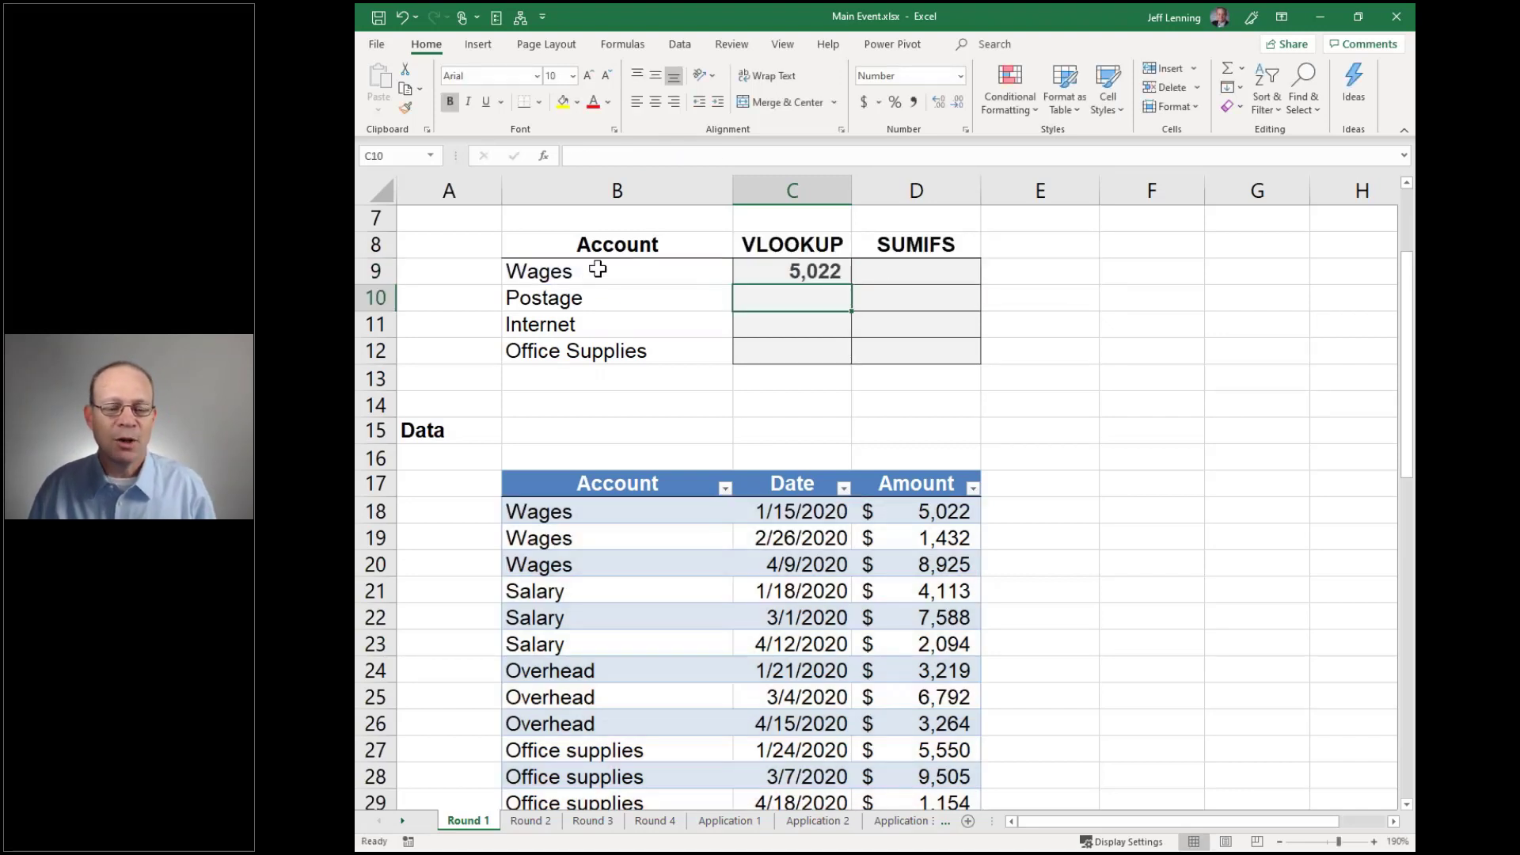
left_click(596, 273)
Compare the Wages VLOOKUP result with the three Wages rows in the data table
left_click(829, 274)
left_click_drag(602, 514, 938, 519)
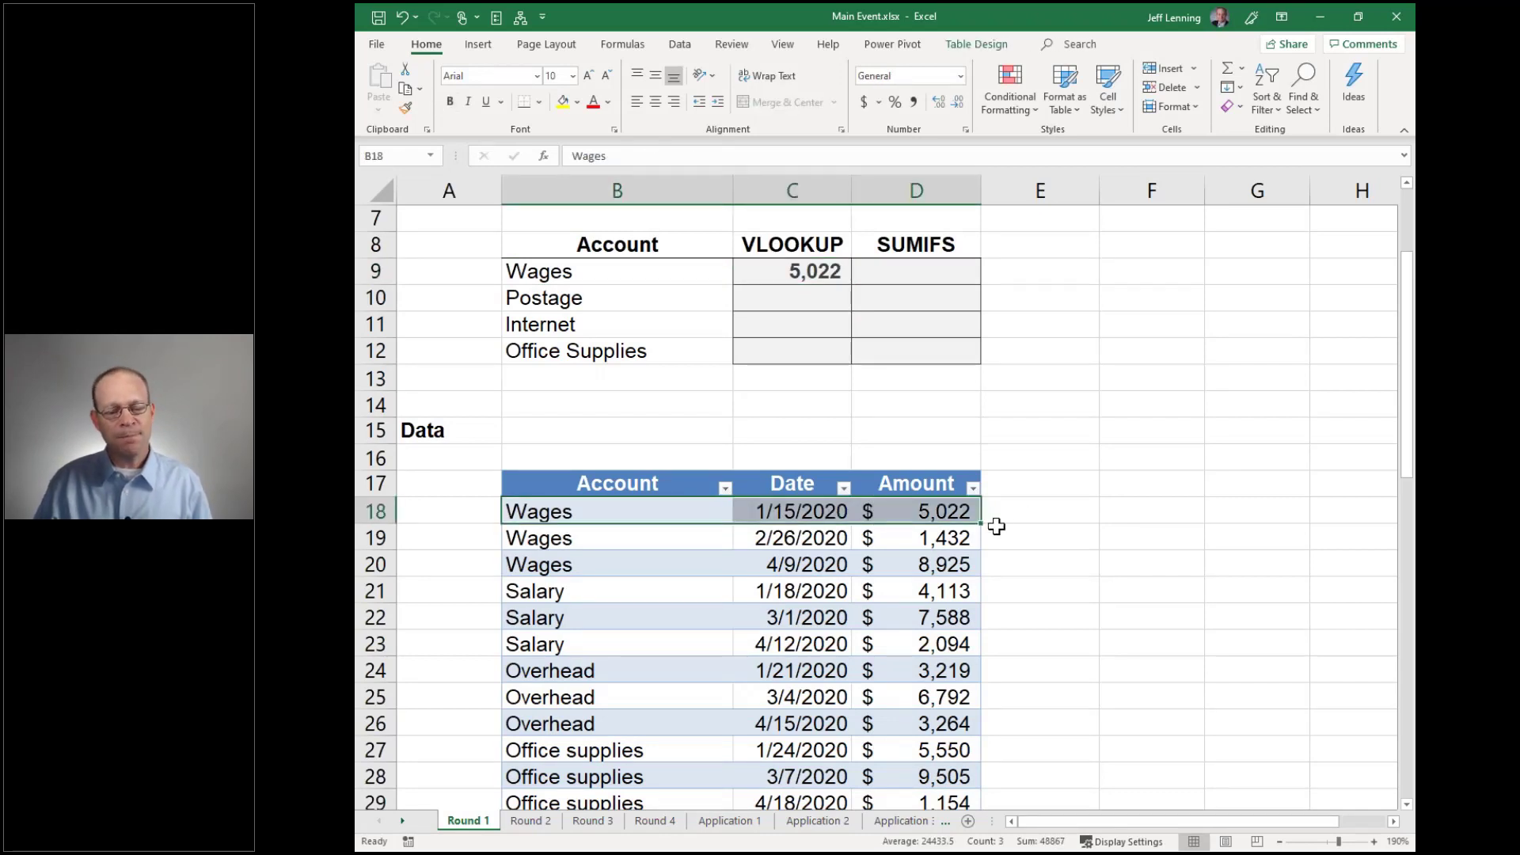
left_click(572, 525)
left_click_drag(572, 525, 569, 567)
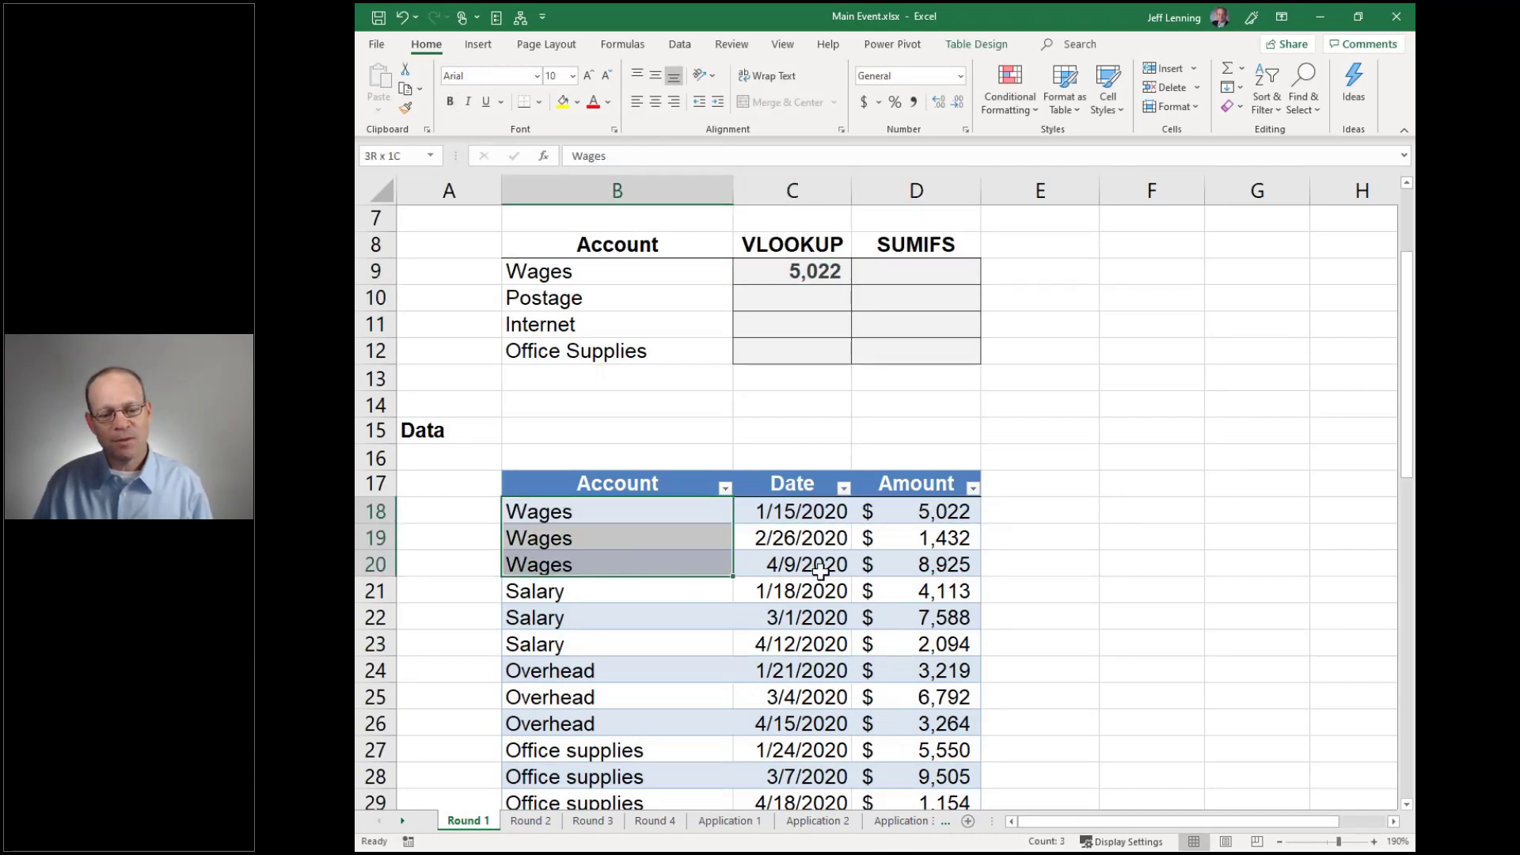
left_click_drag(819, 569, 962, 565)
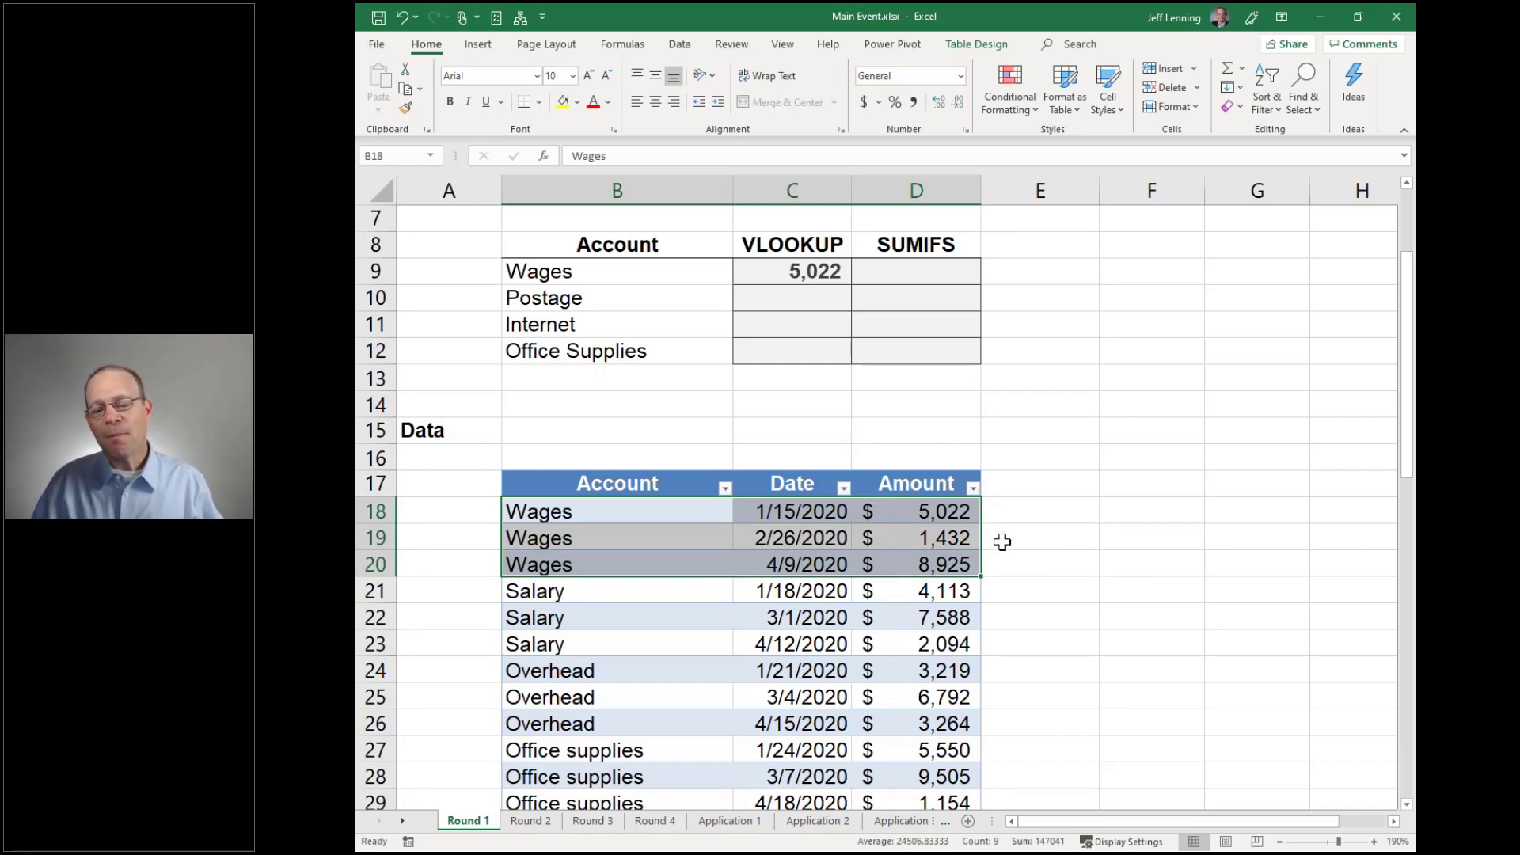
Fill the C9 VLOOKUP down to C12, then check the Postage rows in the data
left_click(808, 273)
left_click_drag(850, 284, 847, 356)
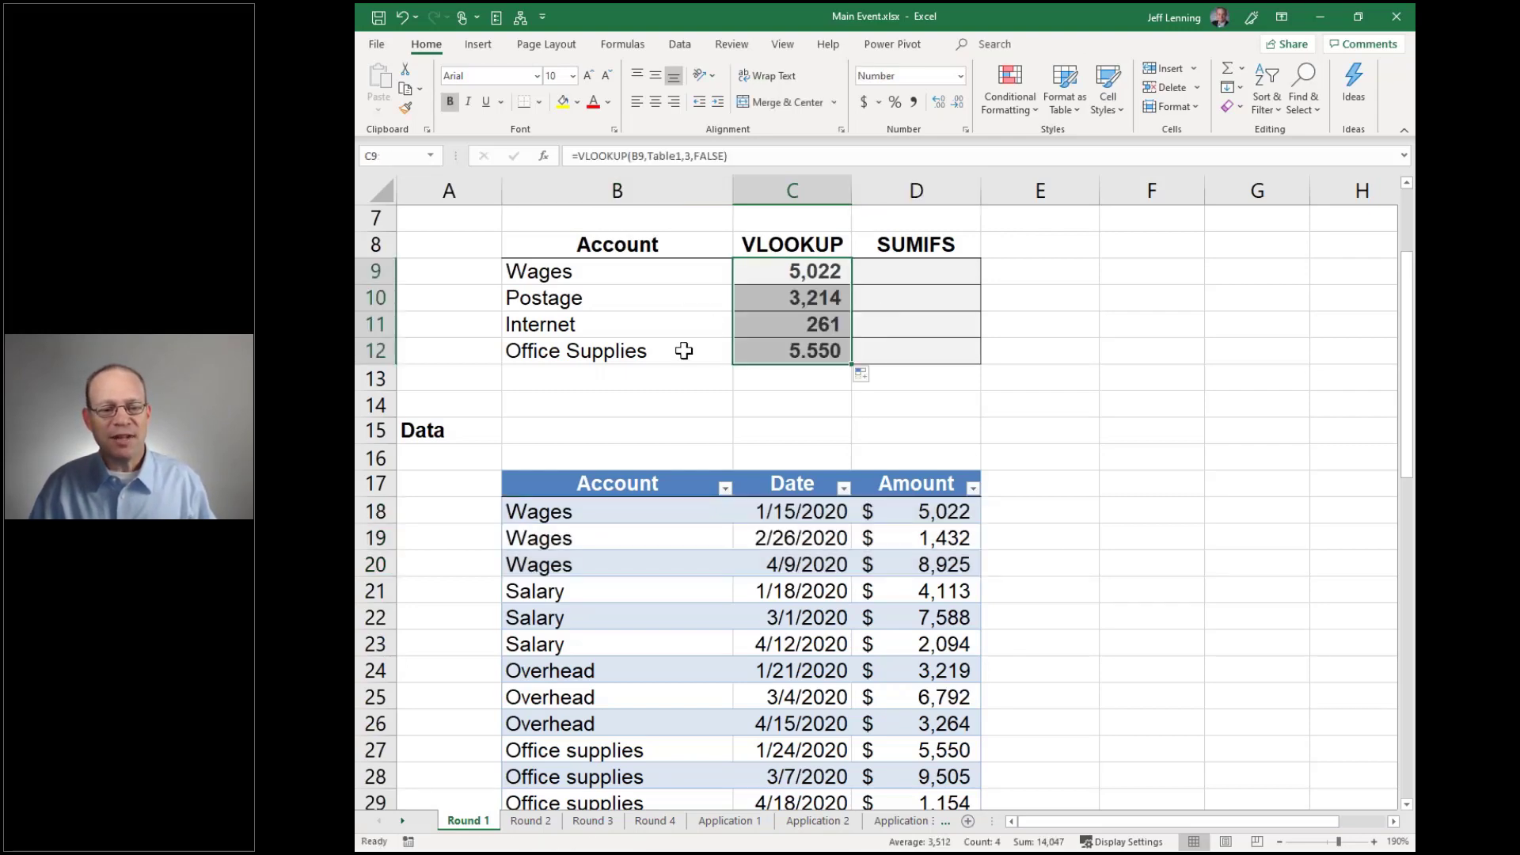
left_click(586, 307)
scroll(638, 458, "down", 7)
left_click_drag(571, 594, 942, 612)
left_click_drag(960, 599, 602, 589)
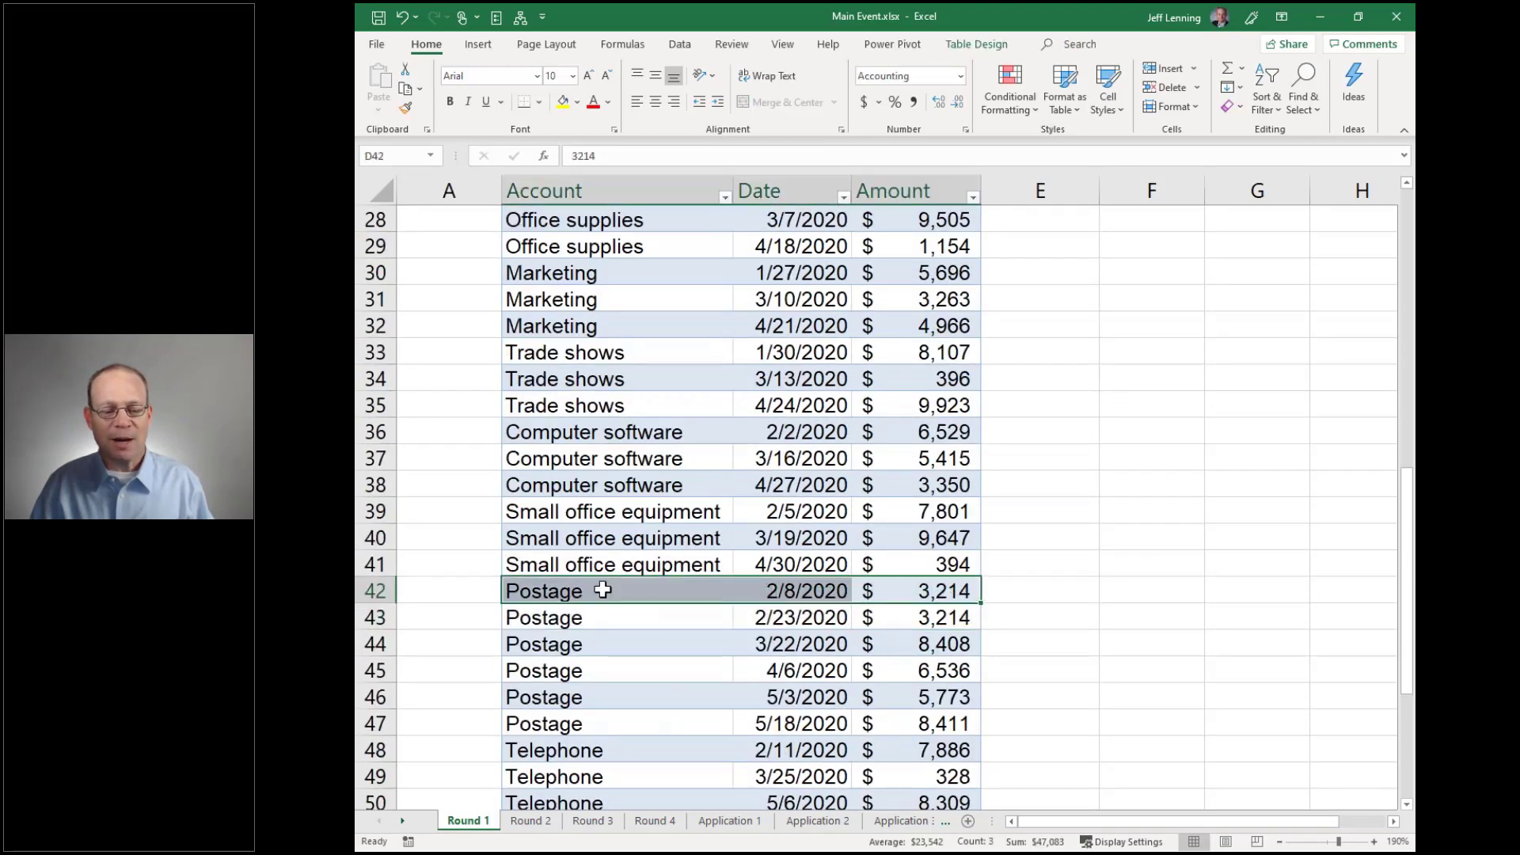
scroll(603, 589, "up", 7)
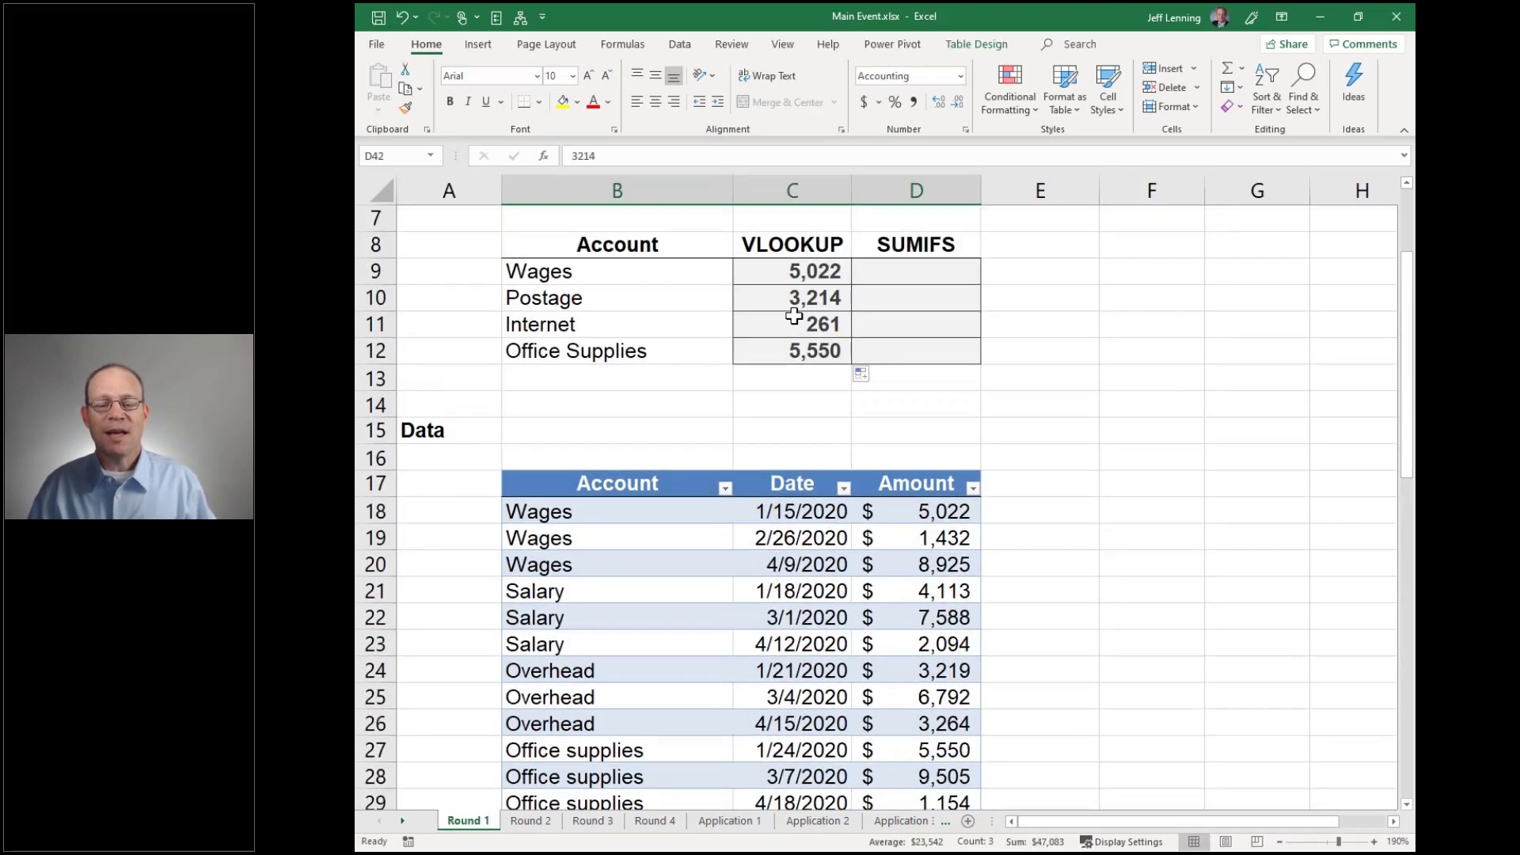
Review the Wages amounts, starting with 5,022, and select D9 for the SUMIFS
left_click(909, 507)
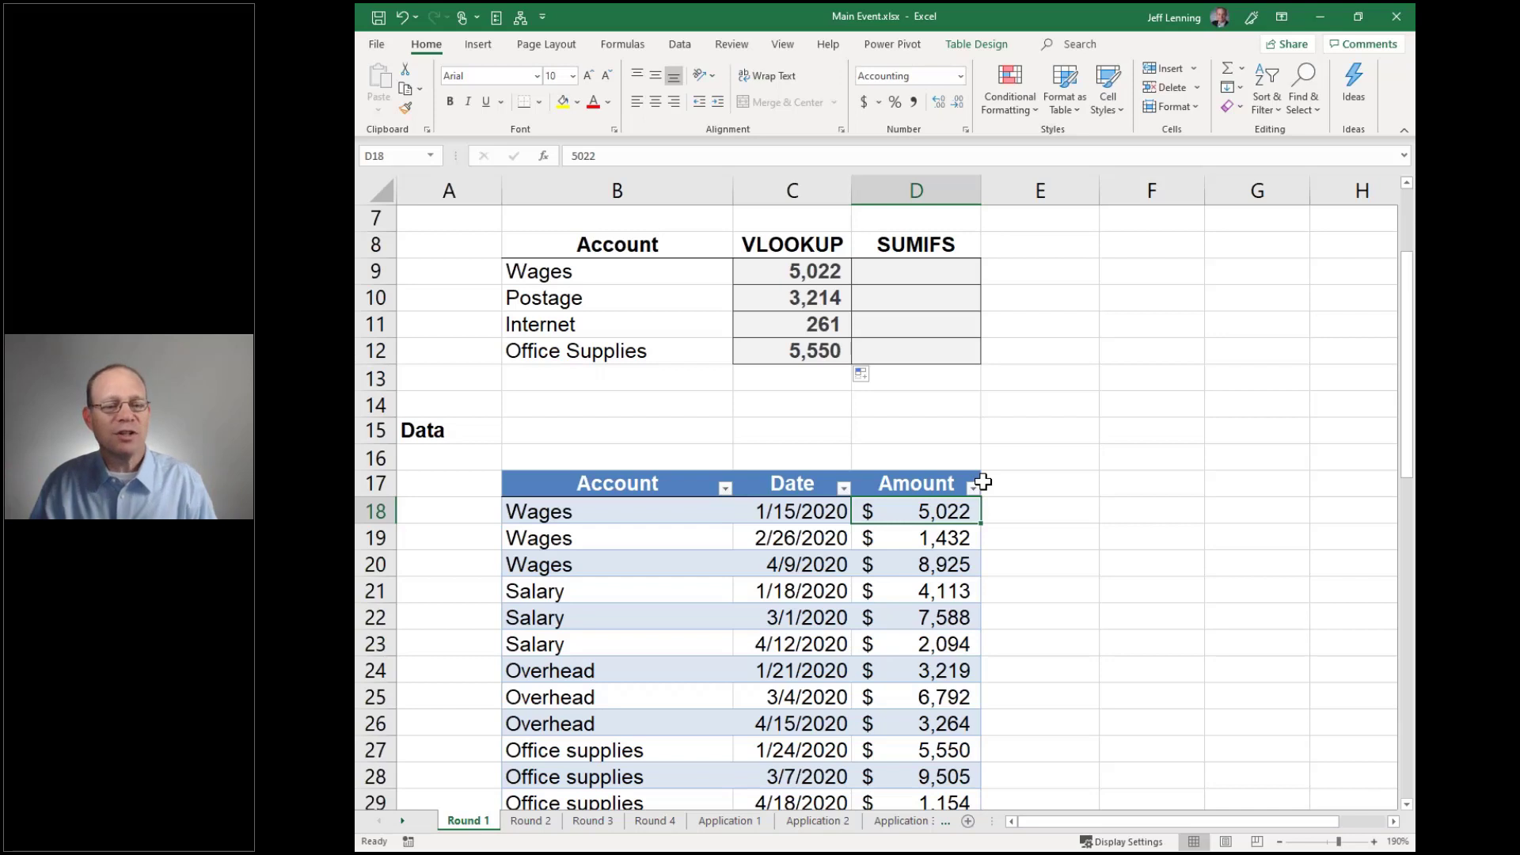
left_click_drag(626, 510, 625, 564)
left_click(923, 272)
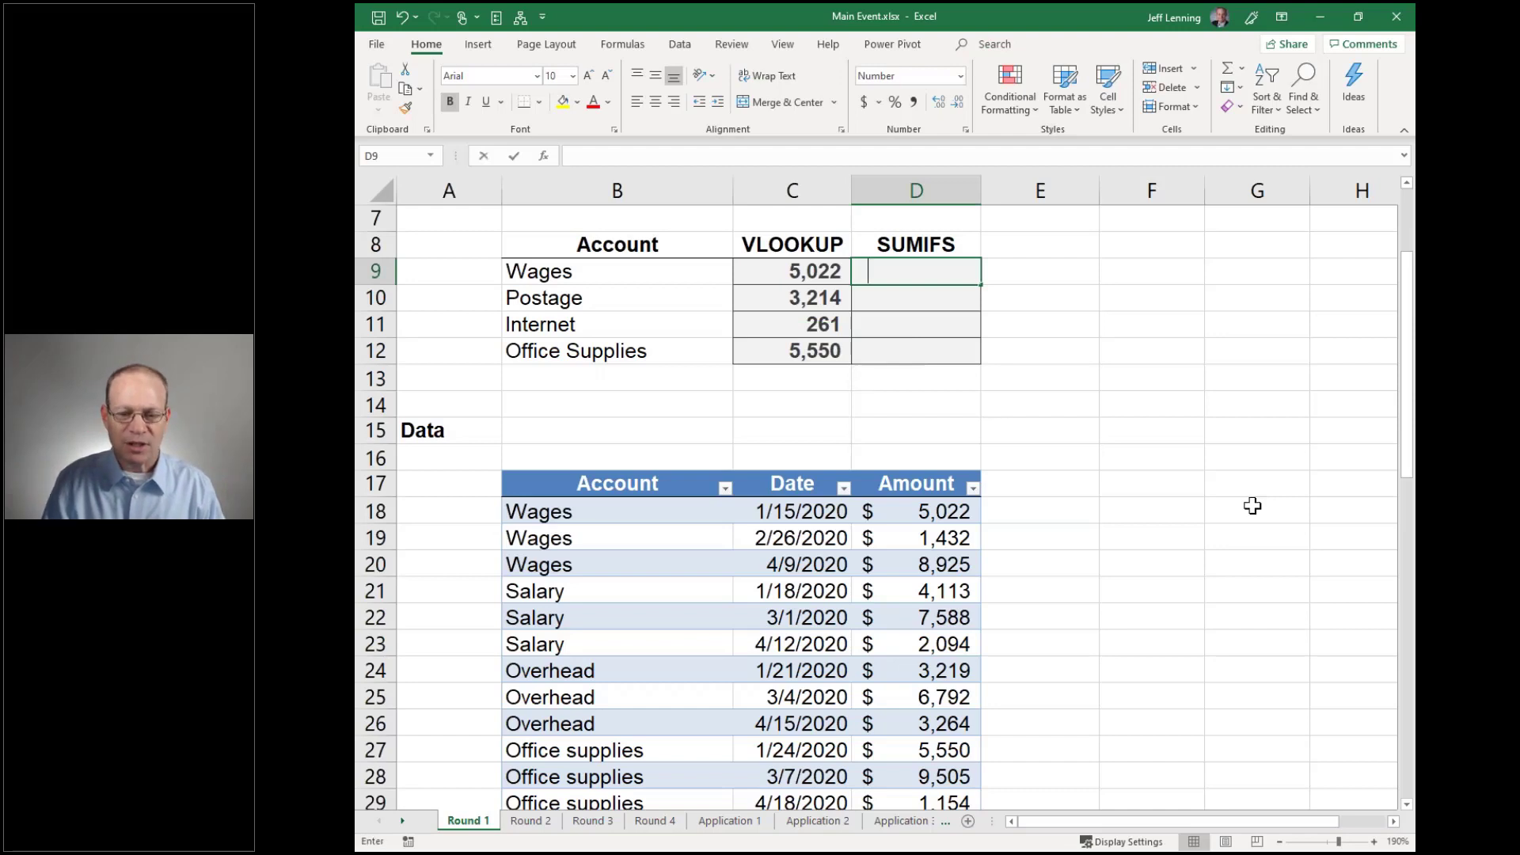
Enter a SUMIFS in D9 totalling the Amount column where Account equals Wages in B9
type("=sumifs")
key("Tab")
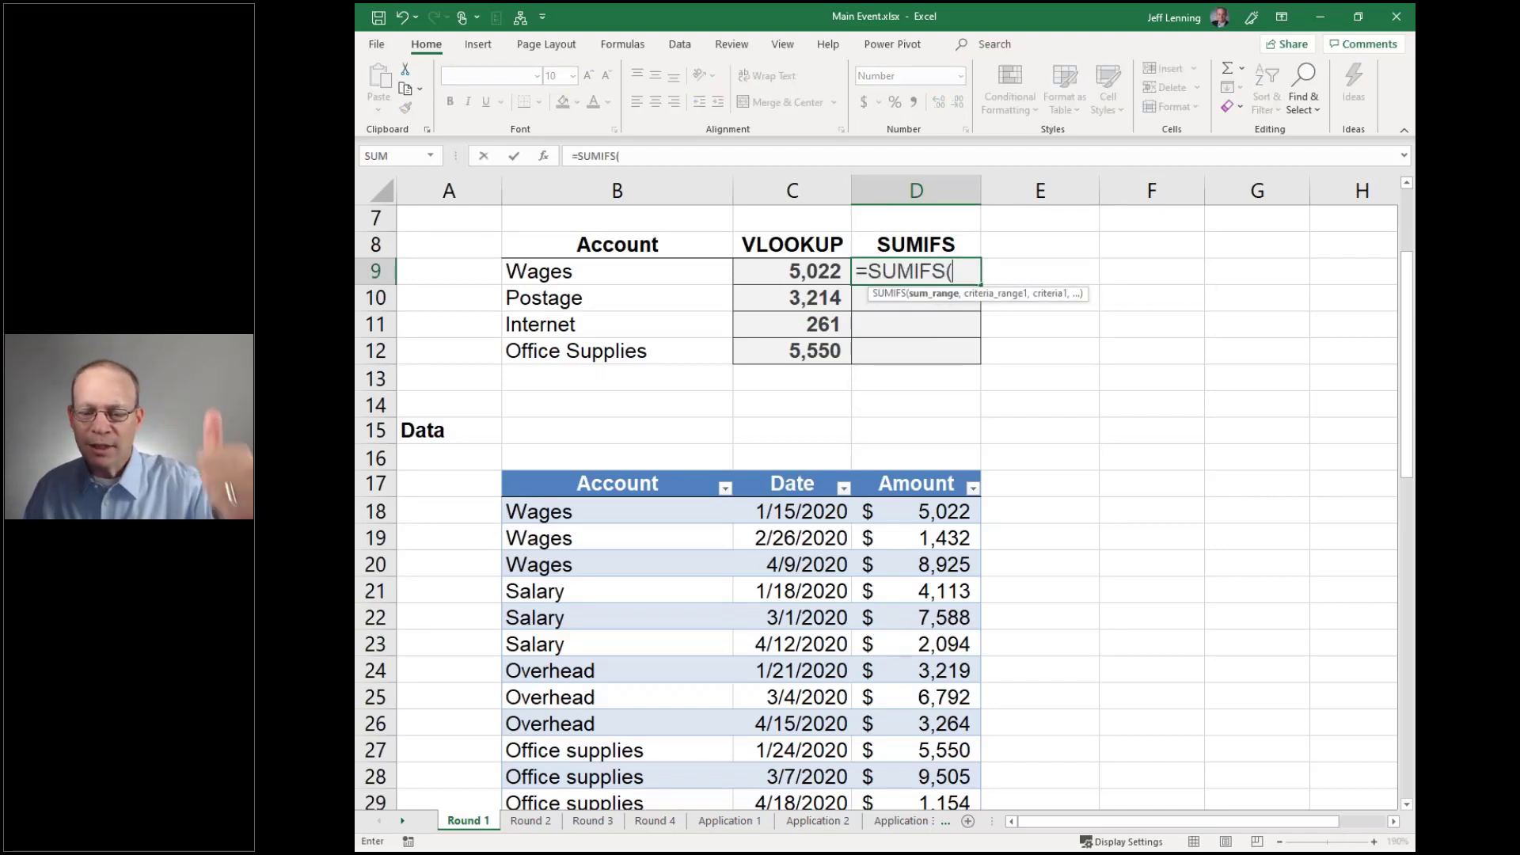
left_click(896, 469)
type(",")
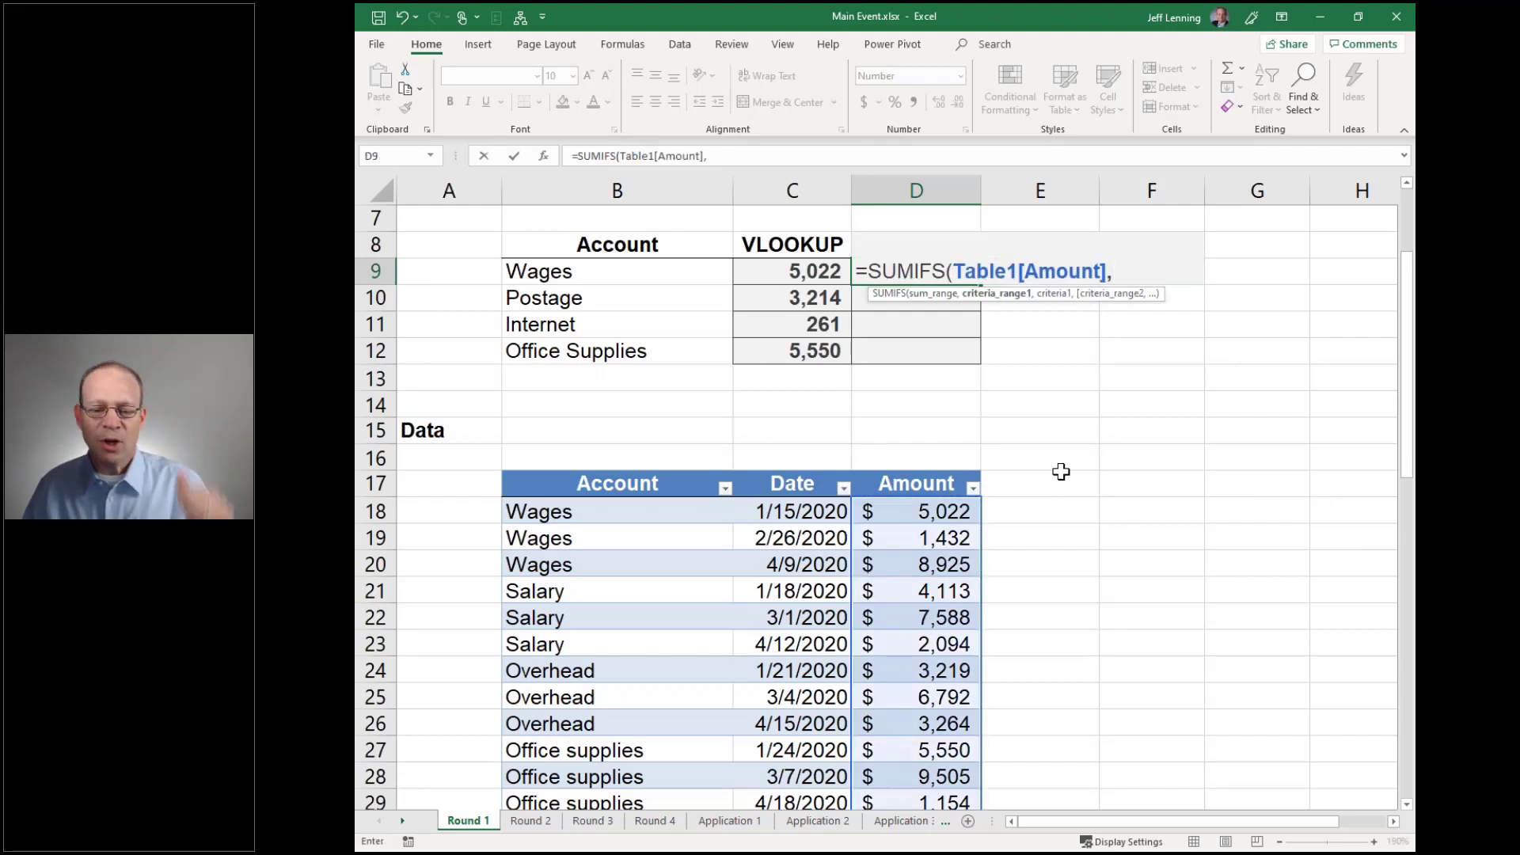
left_click(618, 471)
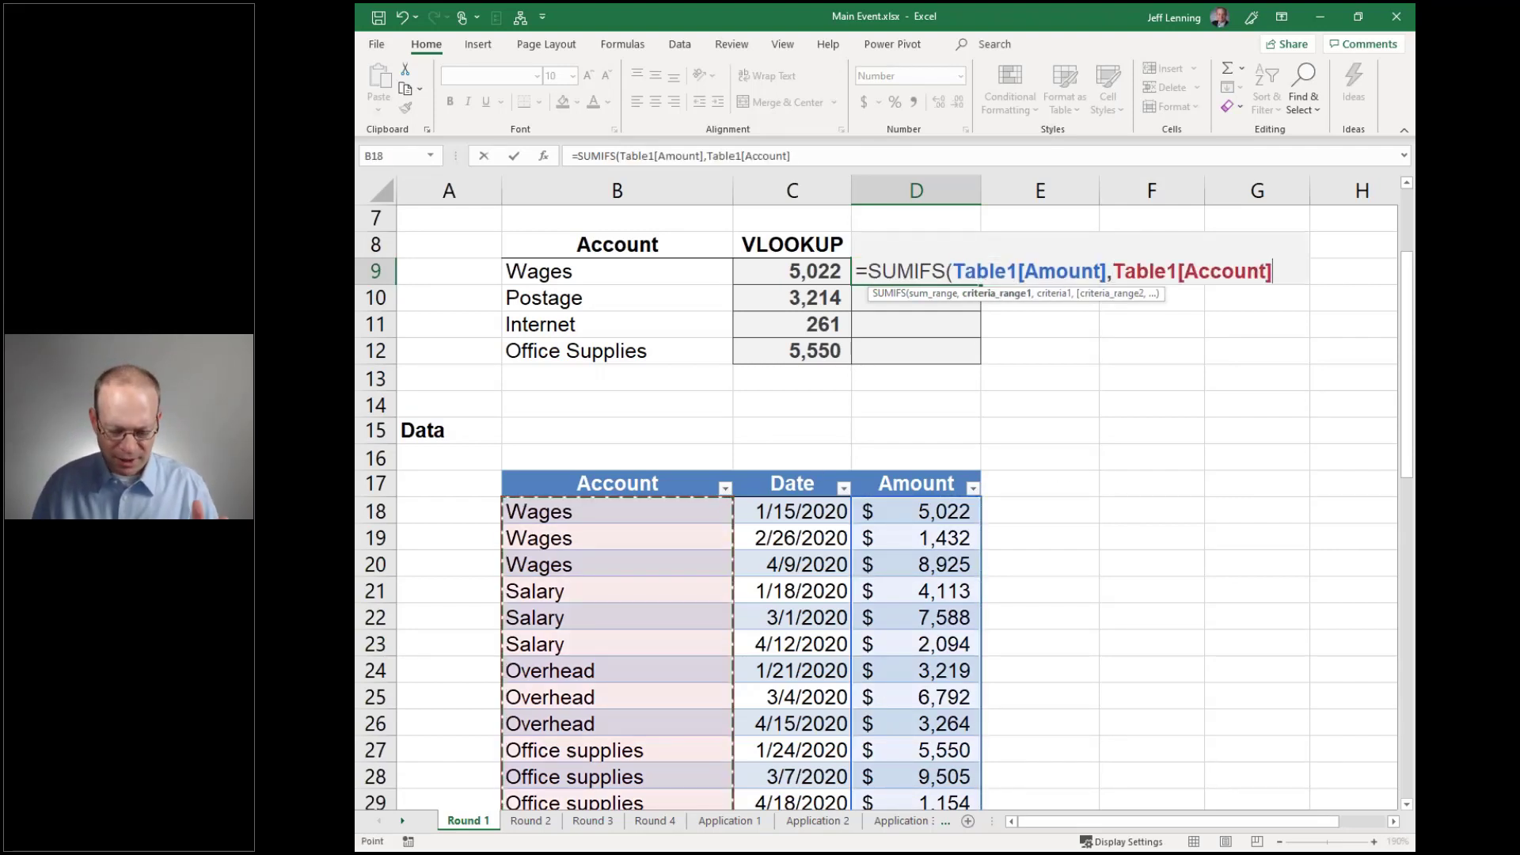
type(",")
left_click(569, 277)
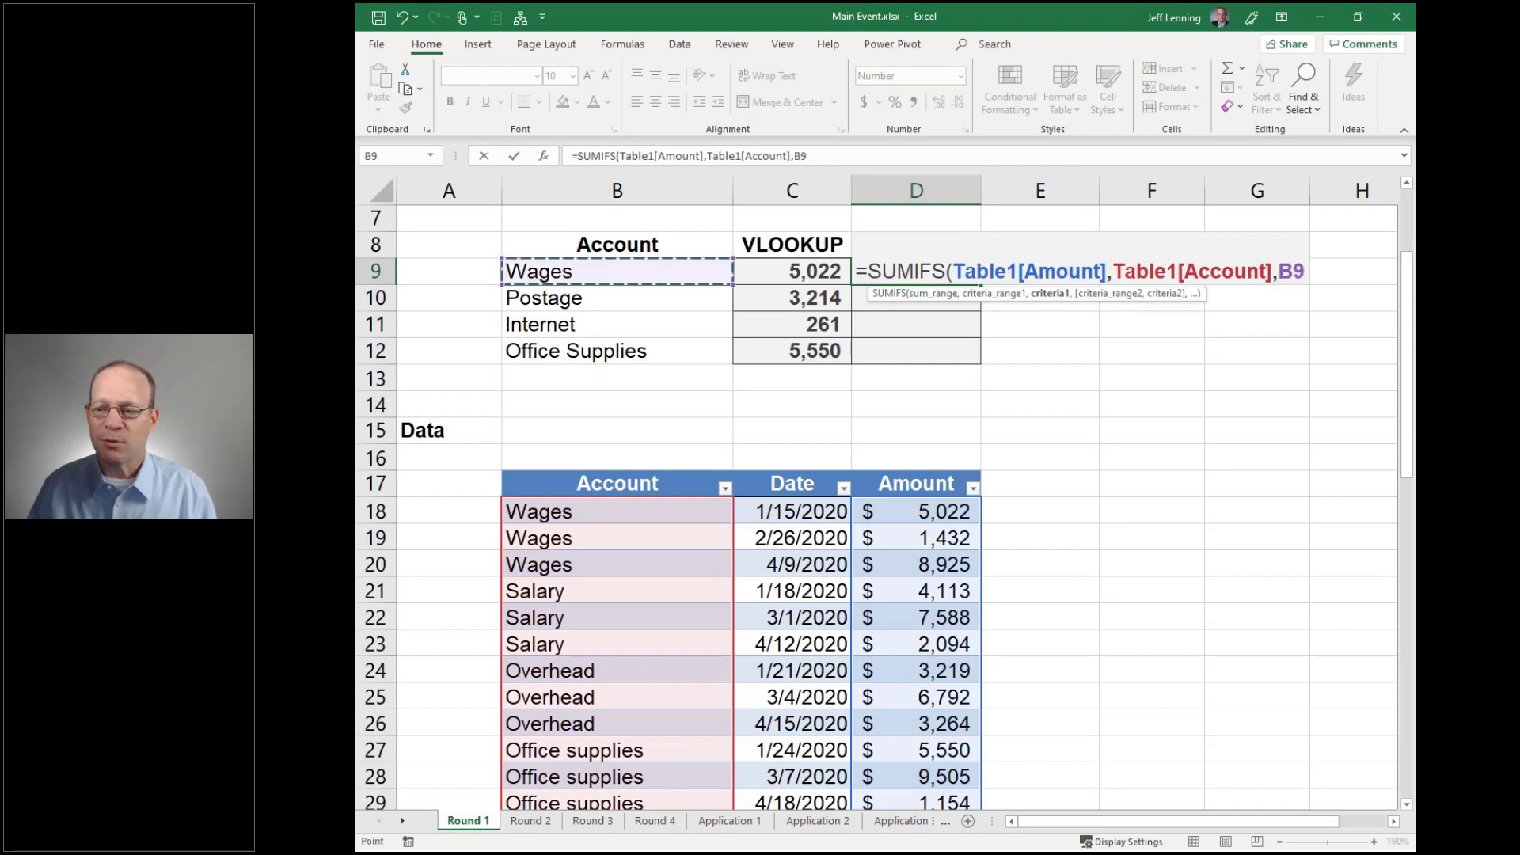
type(")")
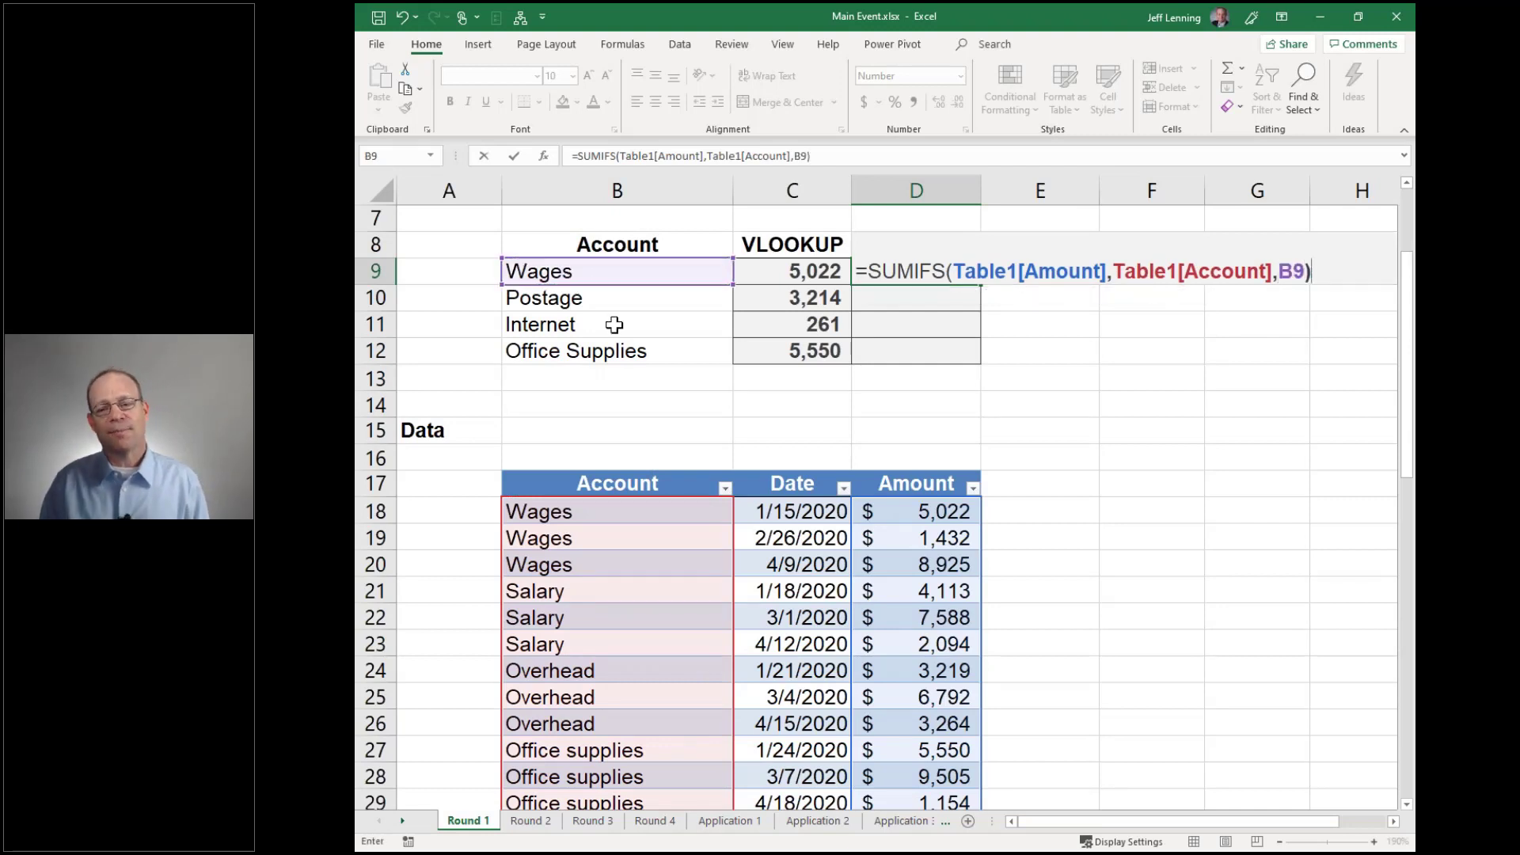
key("Return")
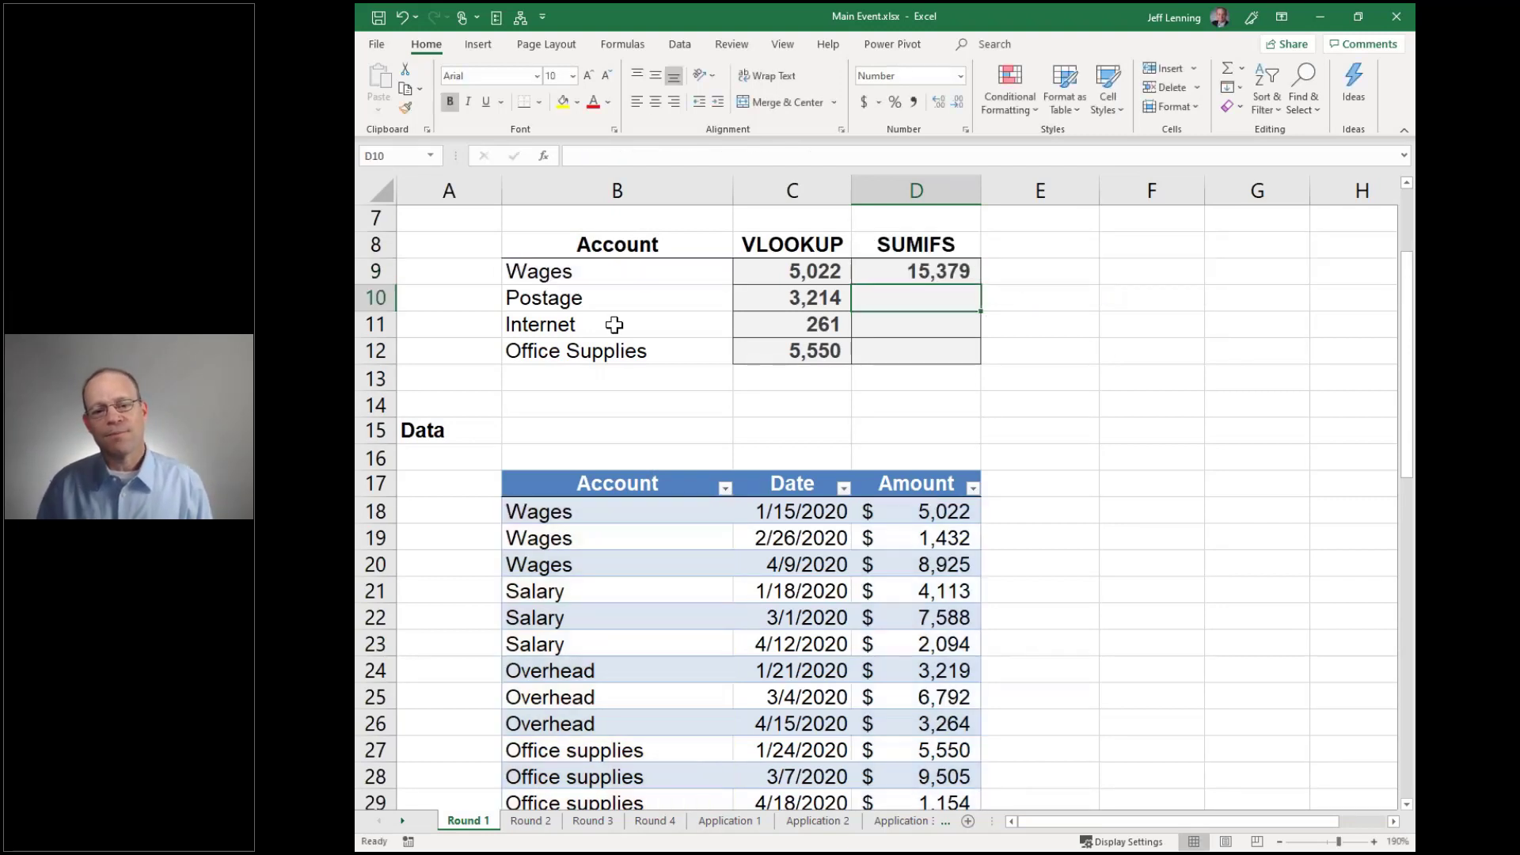
Check the three Wages amounts against the total and fill the SUMIFS down to D12
left_click_drag(596, 513, 596, 563)
left_click_drag(937, 511, 938, 564)
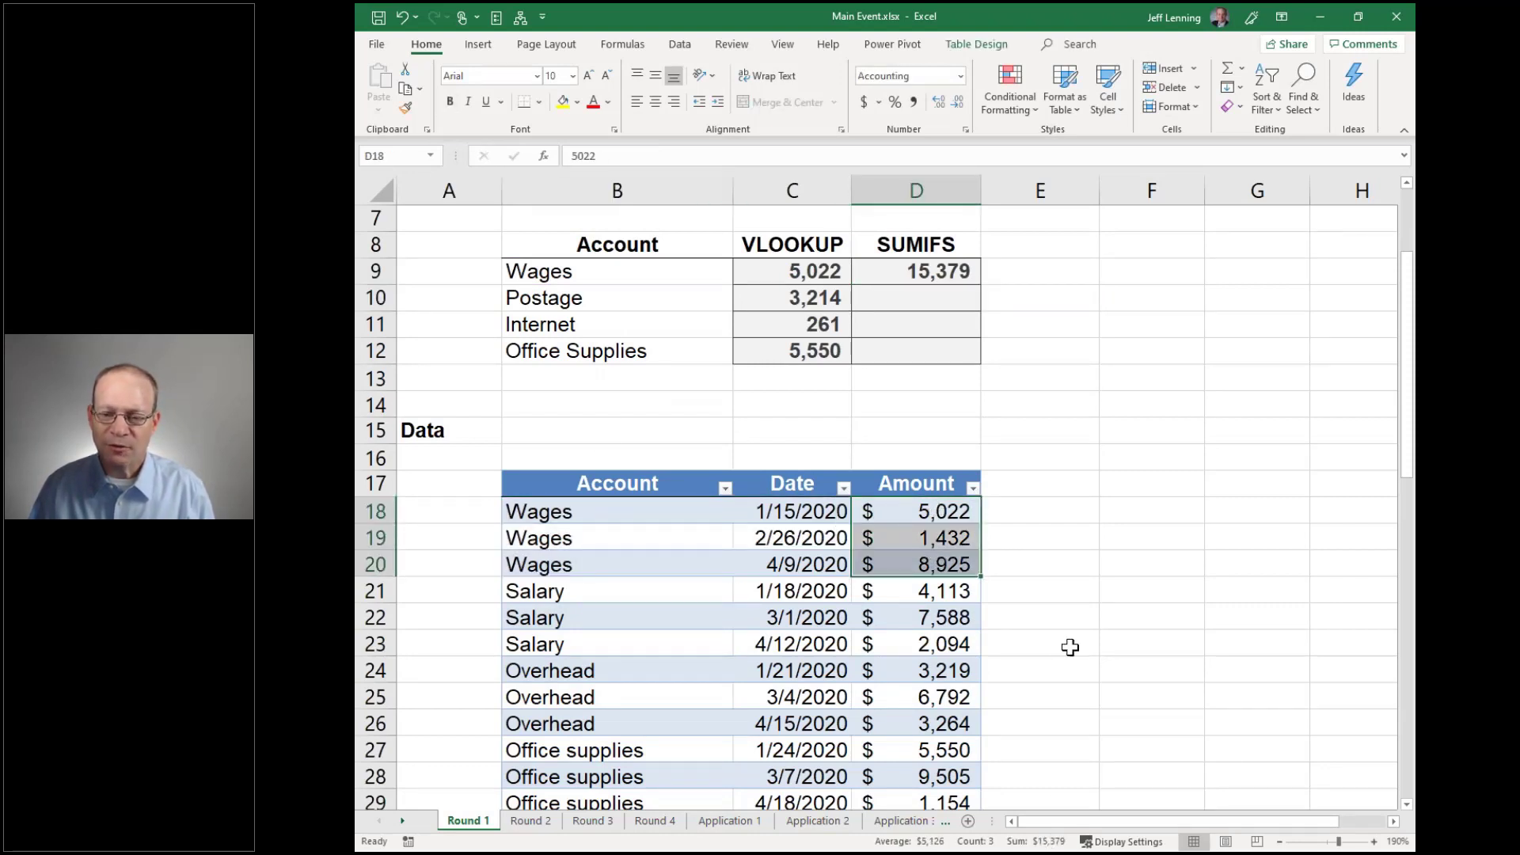
left_click(954, 275)
left_click_drag(981, 284, 984, 362)
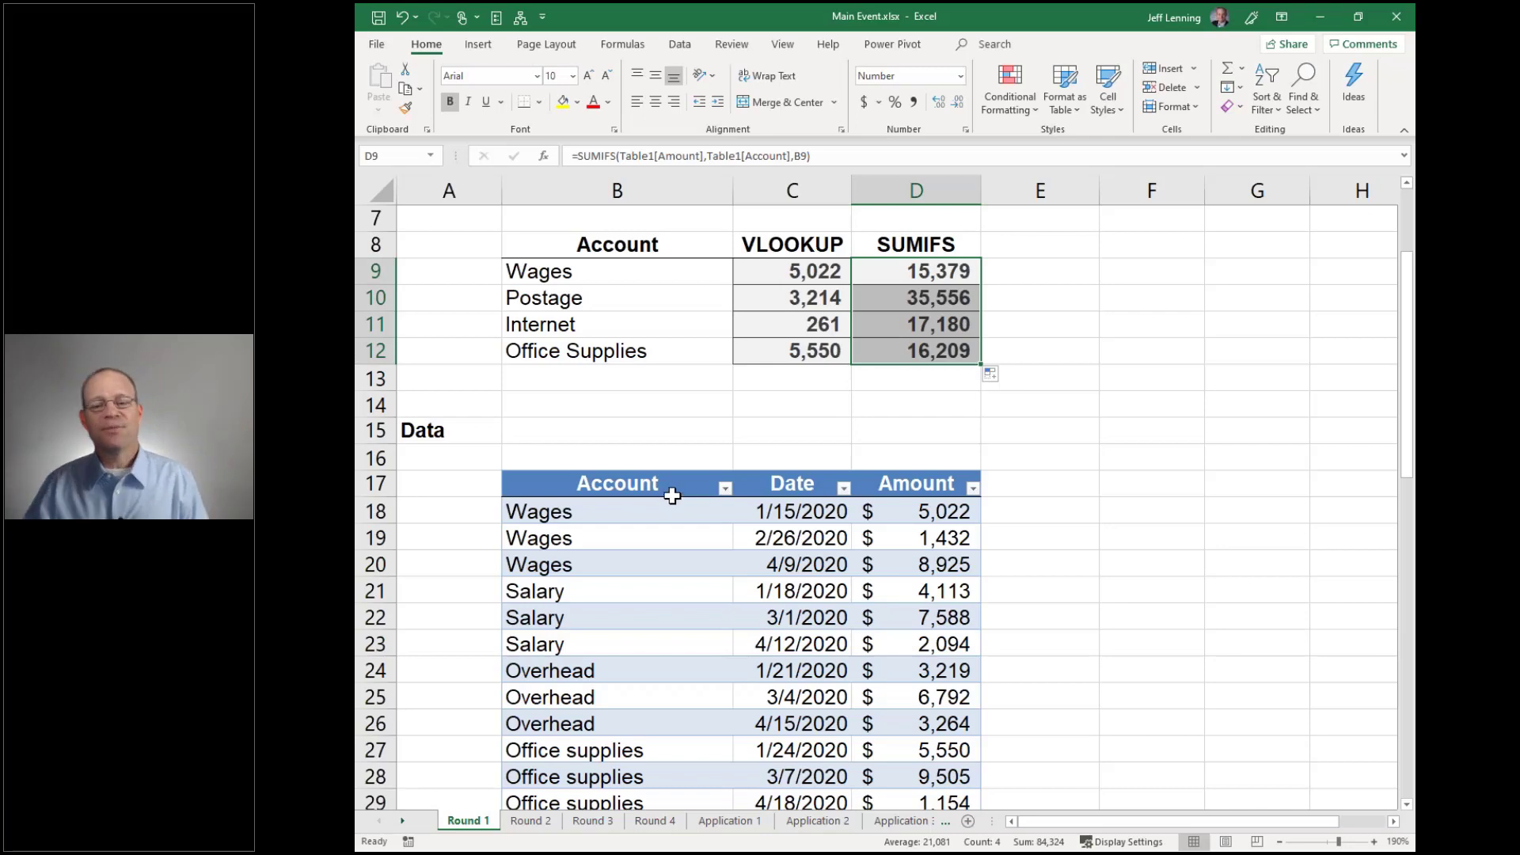
scroll(662, 497, "up", 2)
Switch to Round 2 and inspect its ten vendor IDs, from SMI333 and KEY201 to numeric 40022
left_click(530, 820)
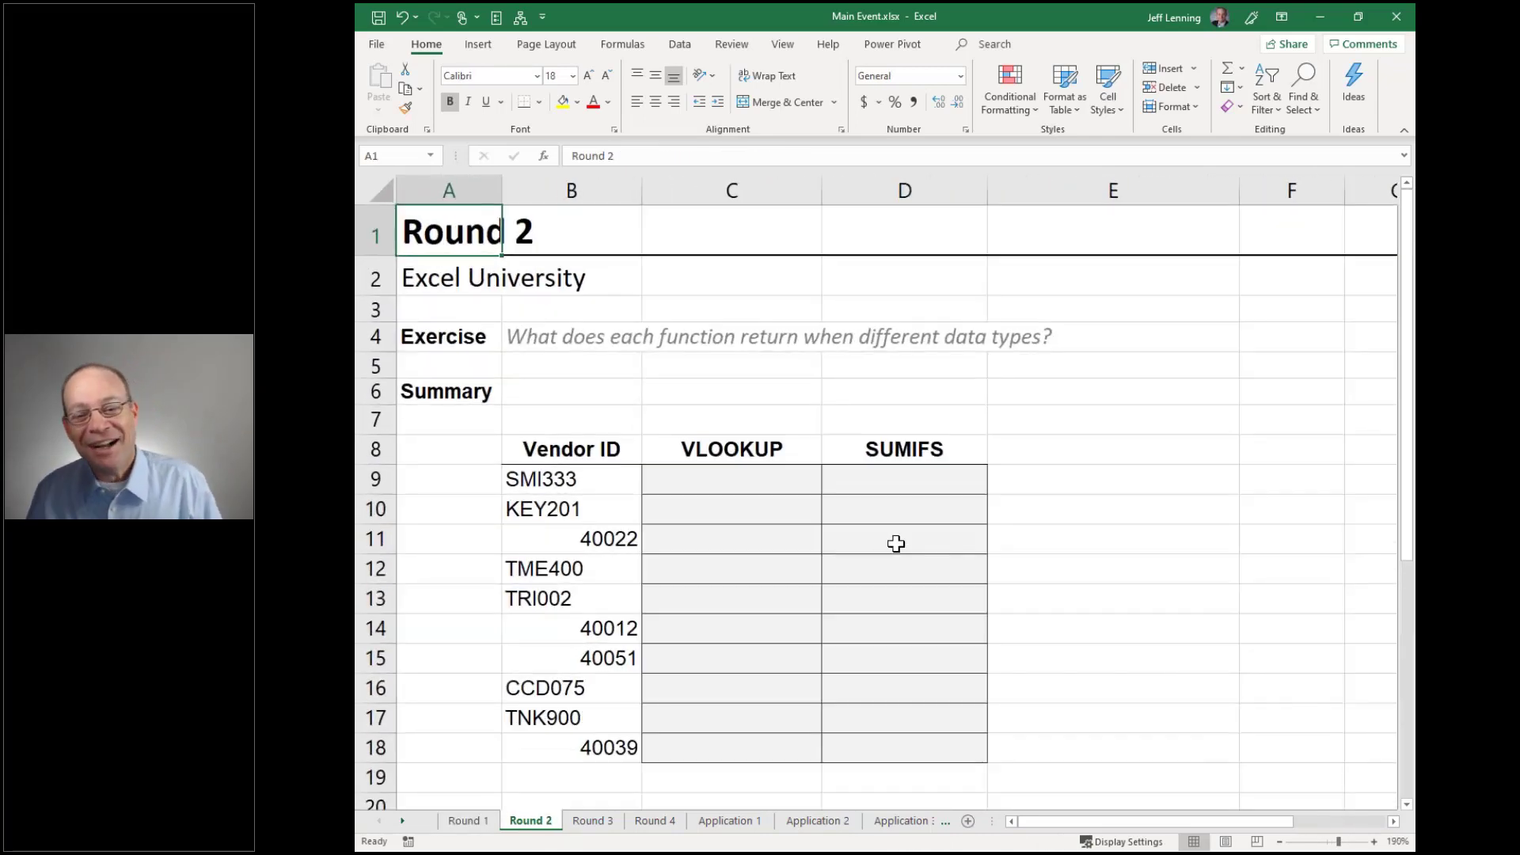
scroll(886, 475, "down", 1)
left_click(594, 363)
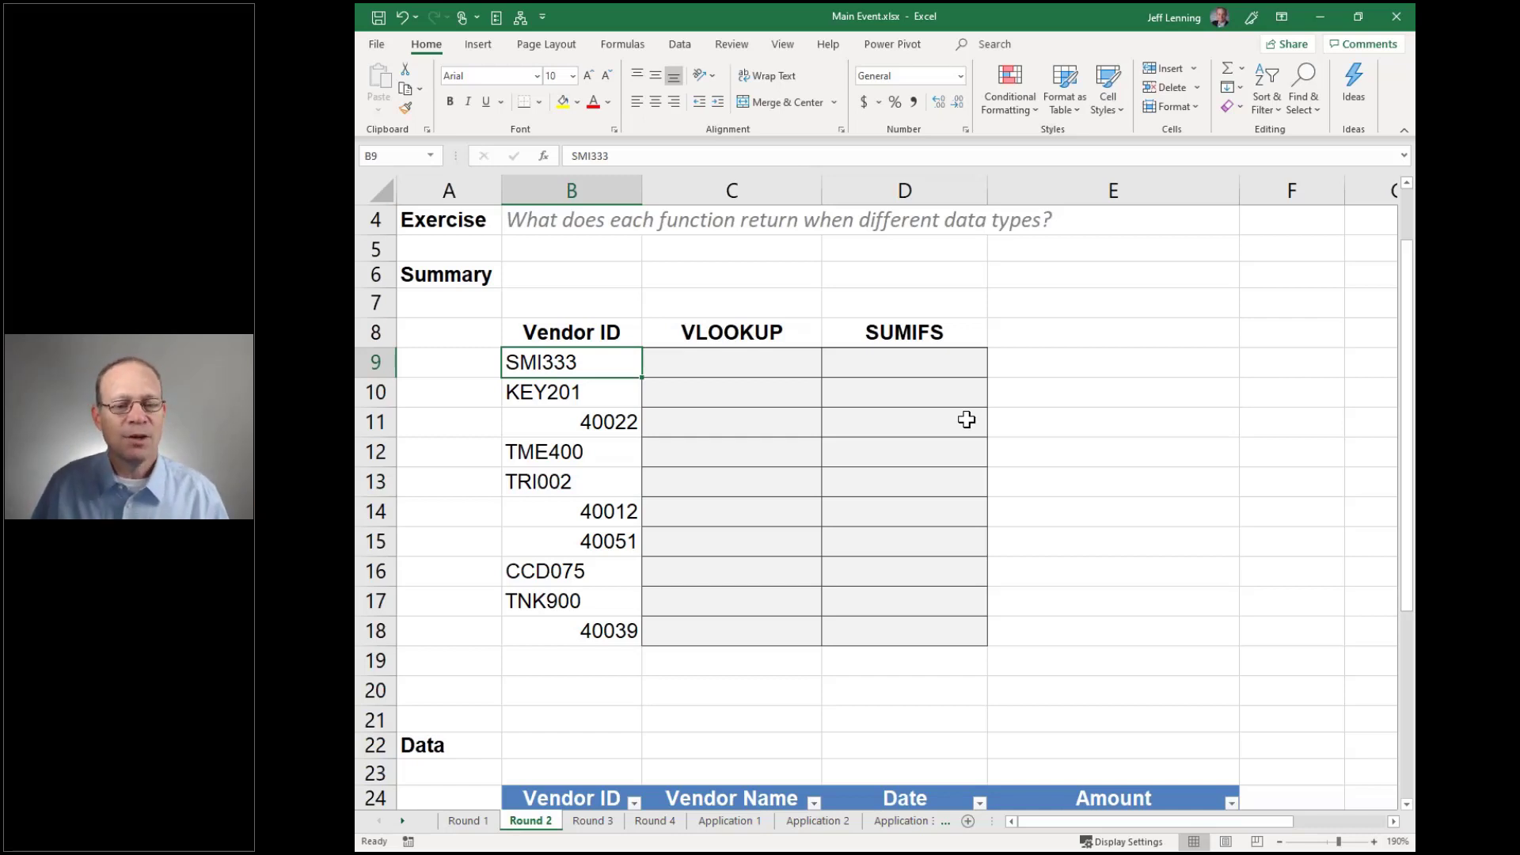
scroll(968, 420, "down", 1)
left_click_drag(580, 298, 581, 303)
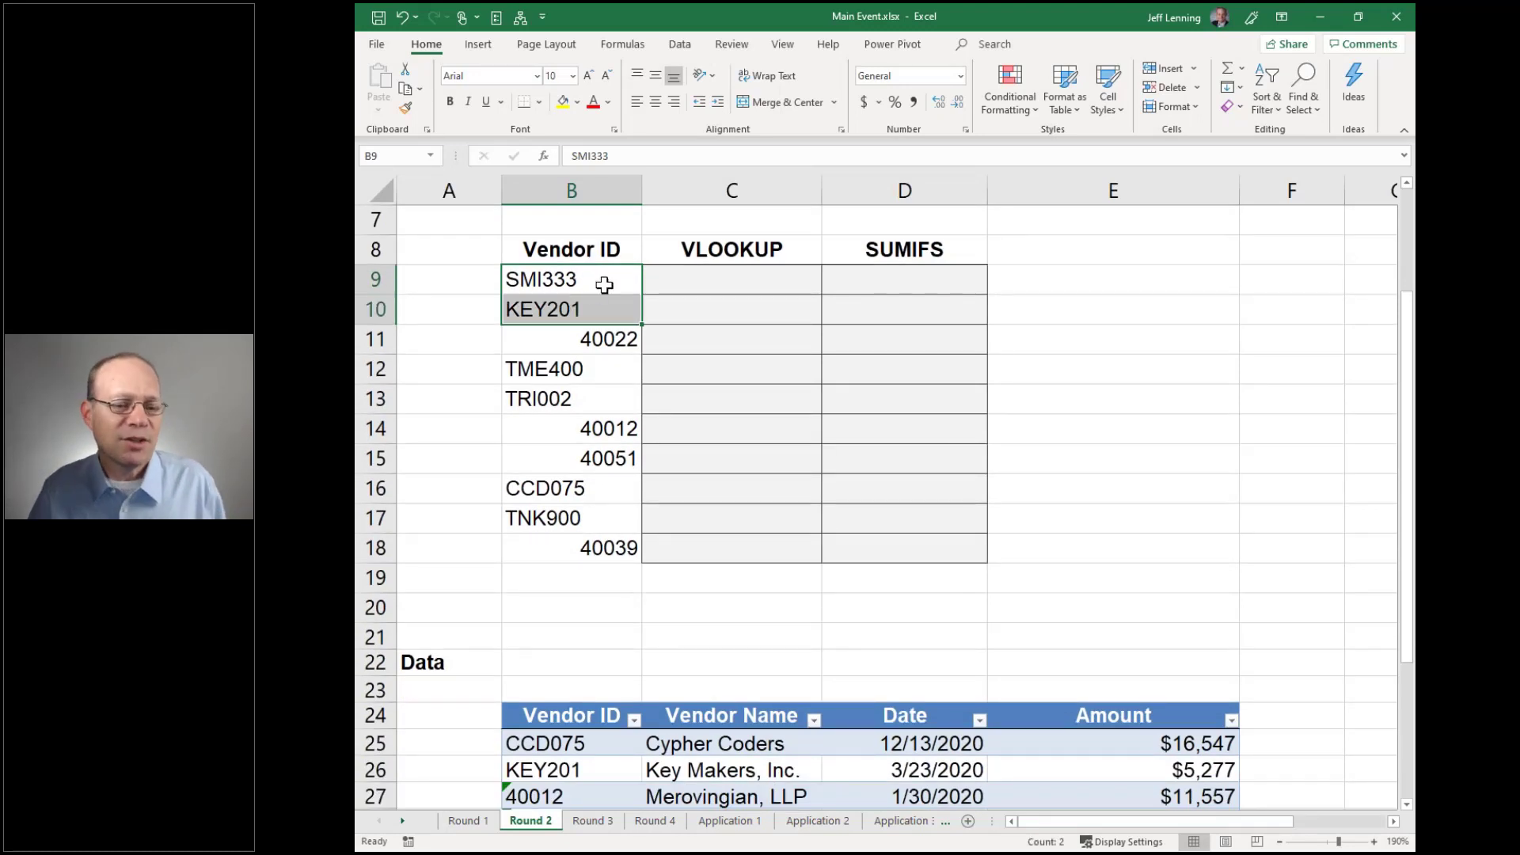
left_click(606, 282)
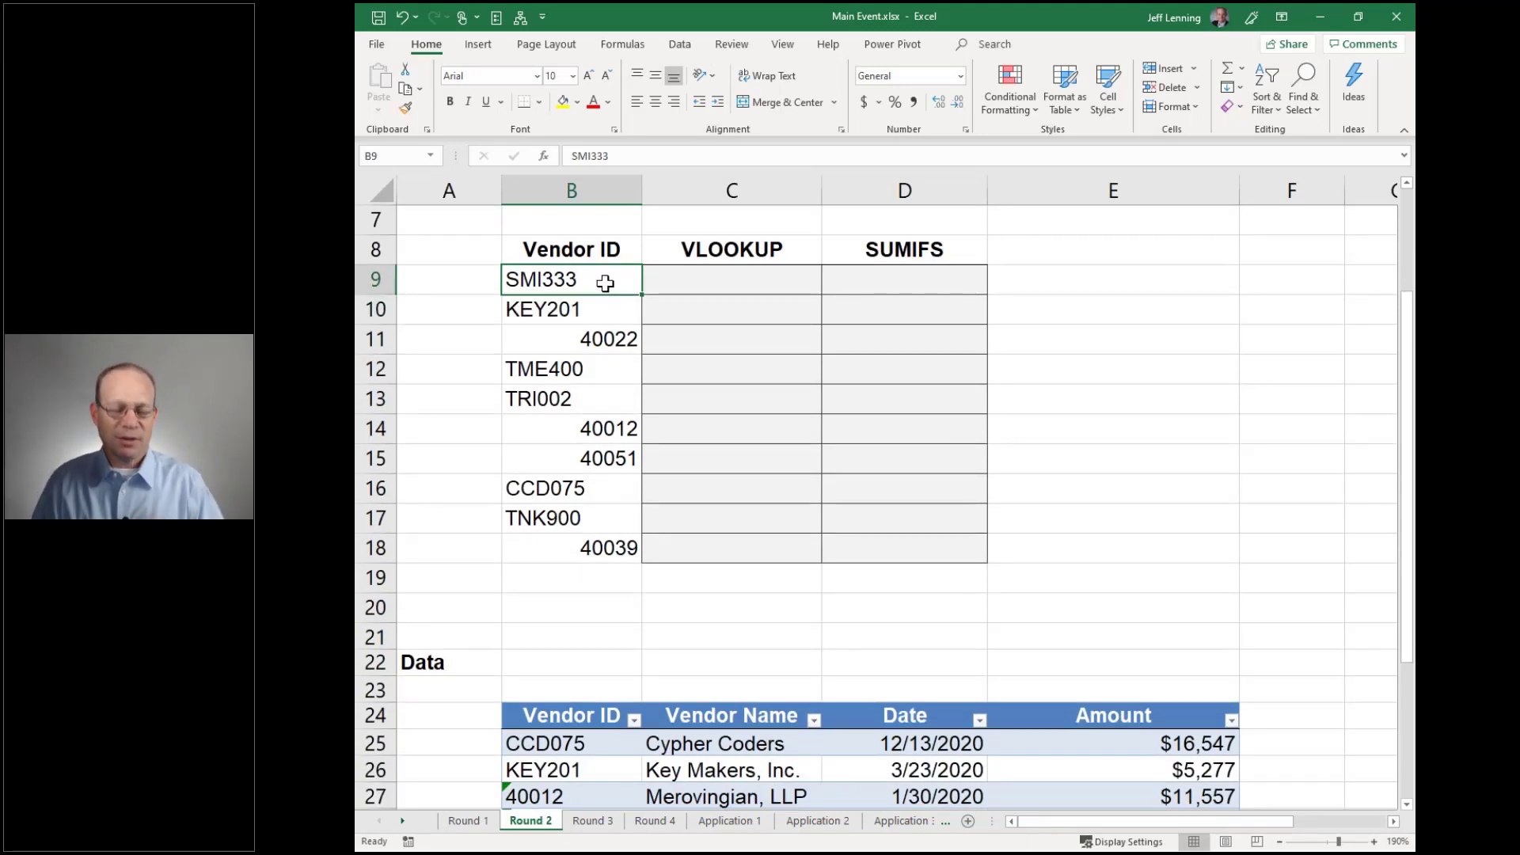
left_click_drag(606, 283, 610, 311)
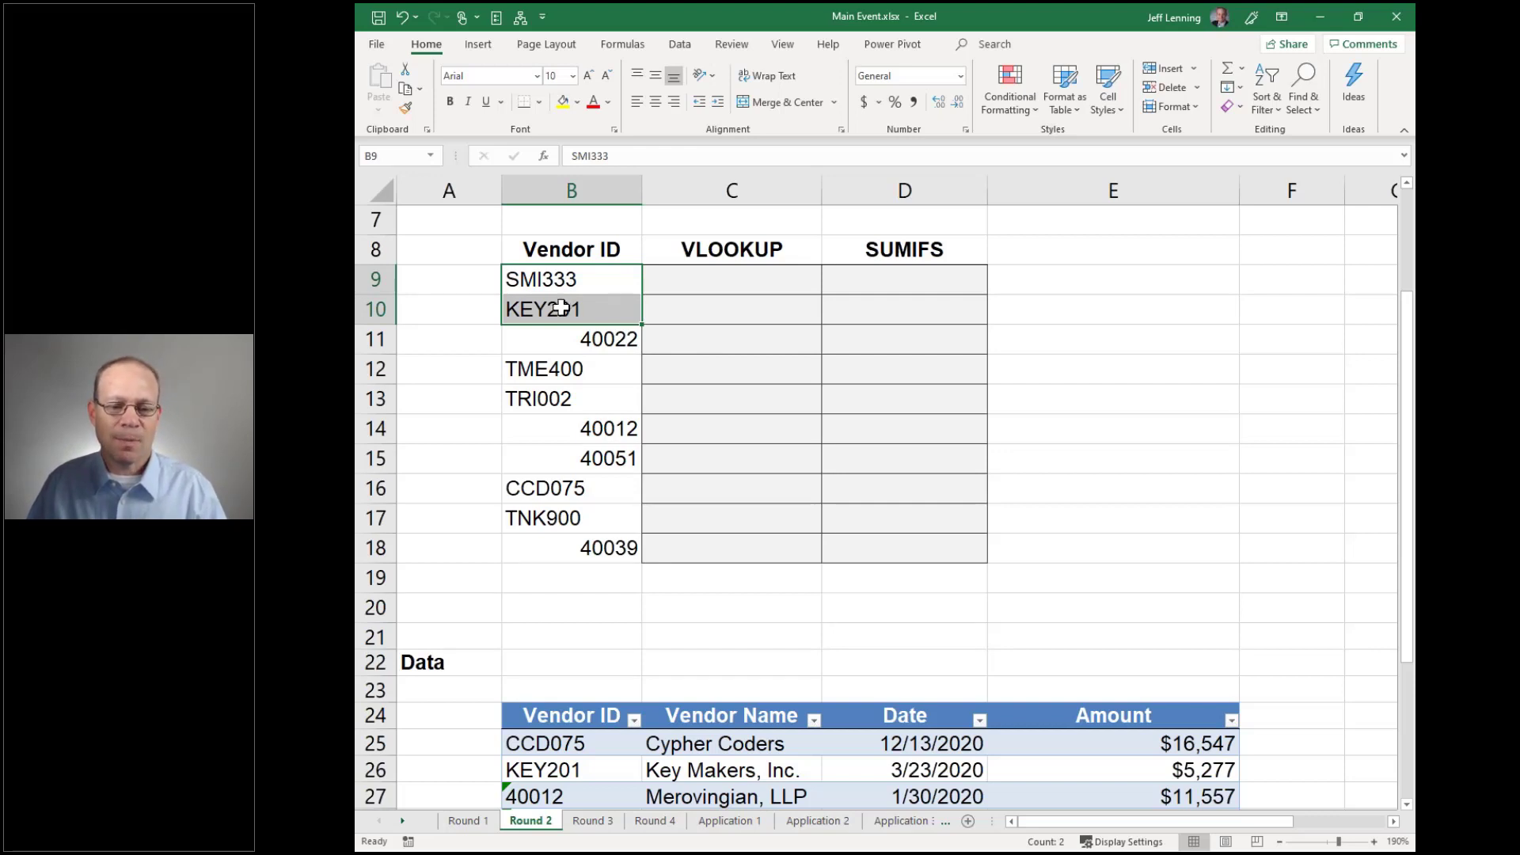
left_click(566, 331)
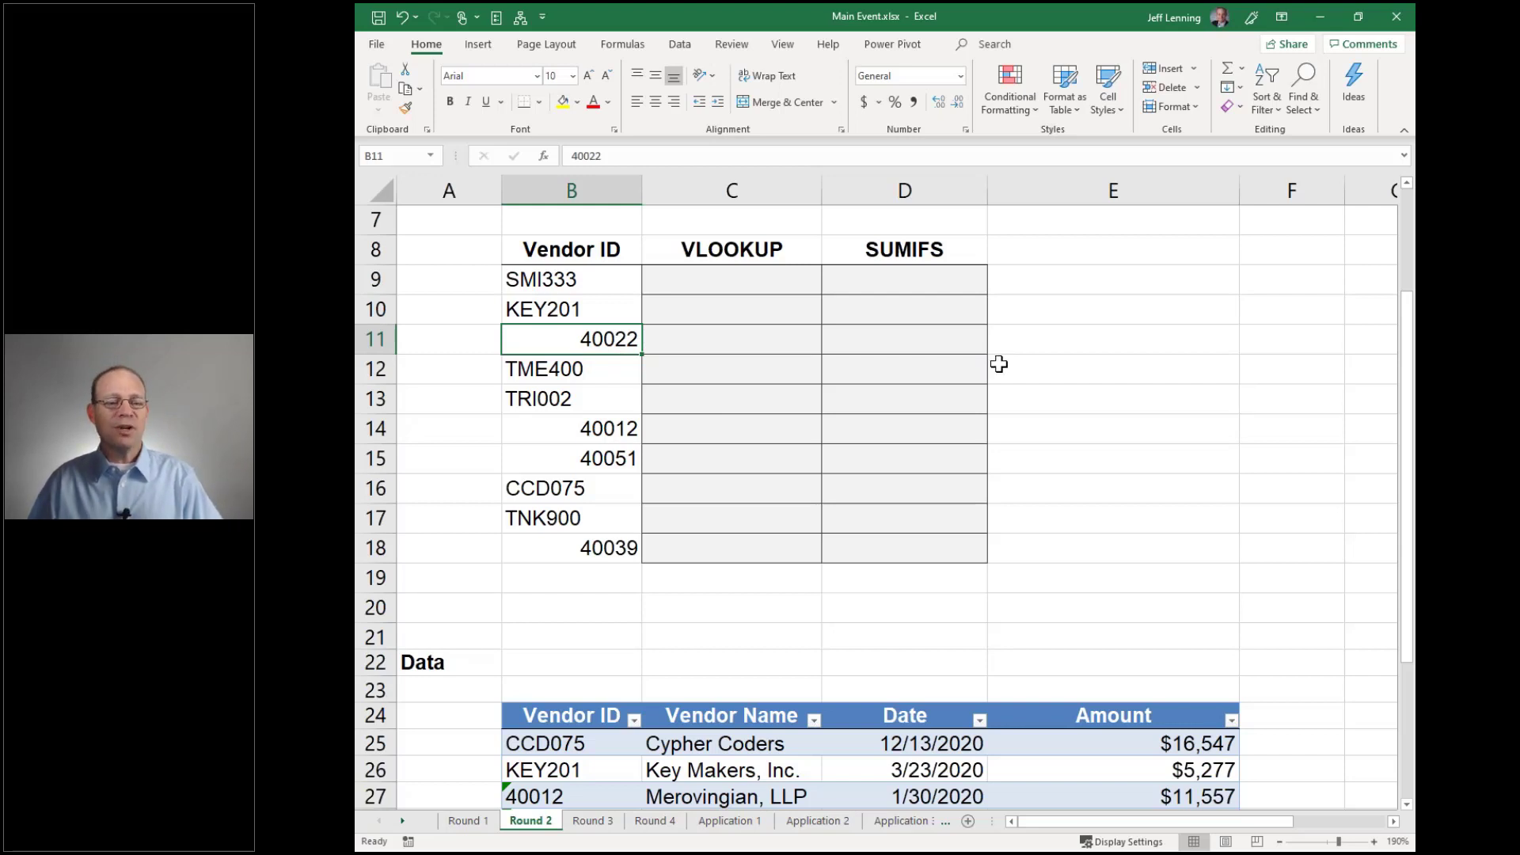
left_click_drag(603, 282, 604, 536)
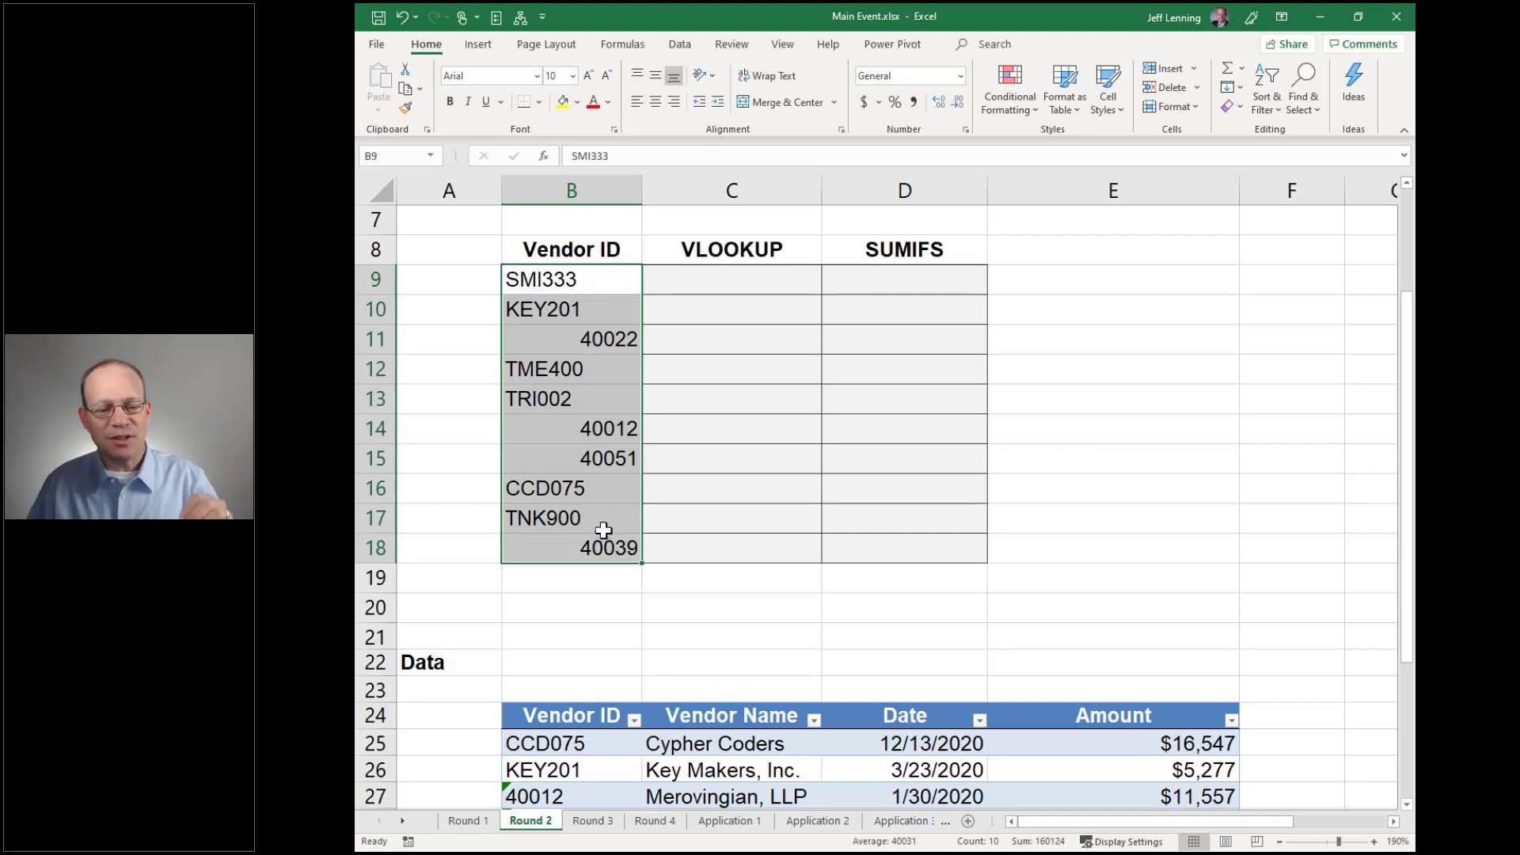
left_click(638, 103)
left_click(656, 103)
left_click(674, 103)
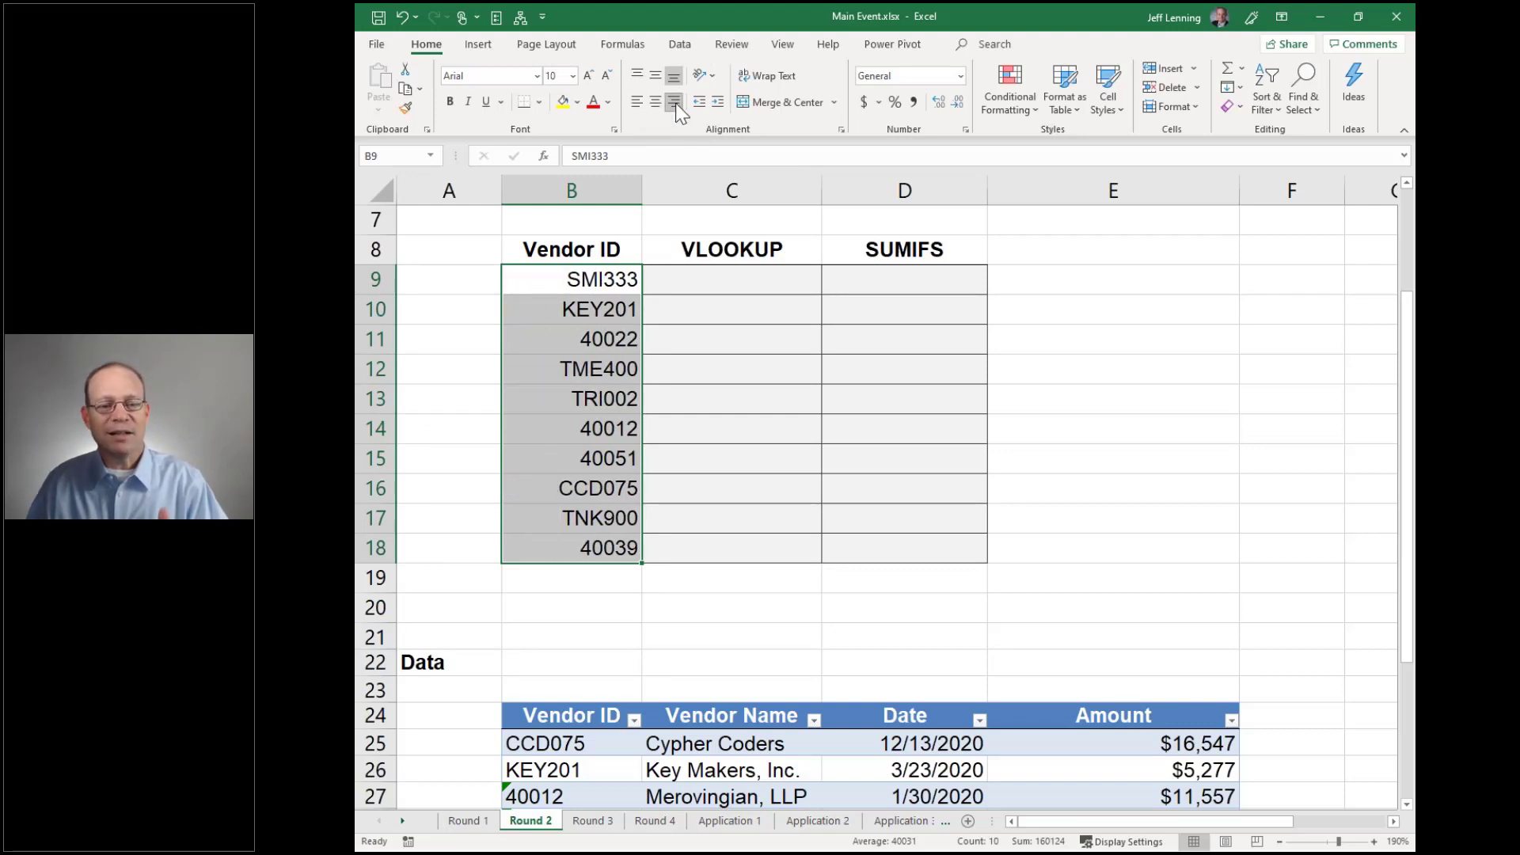
left_click(674, 103)
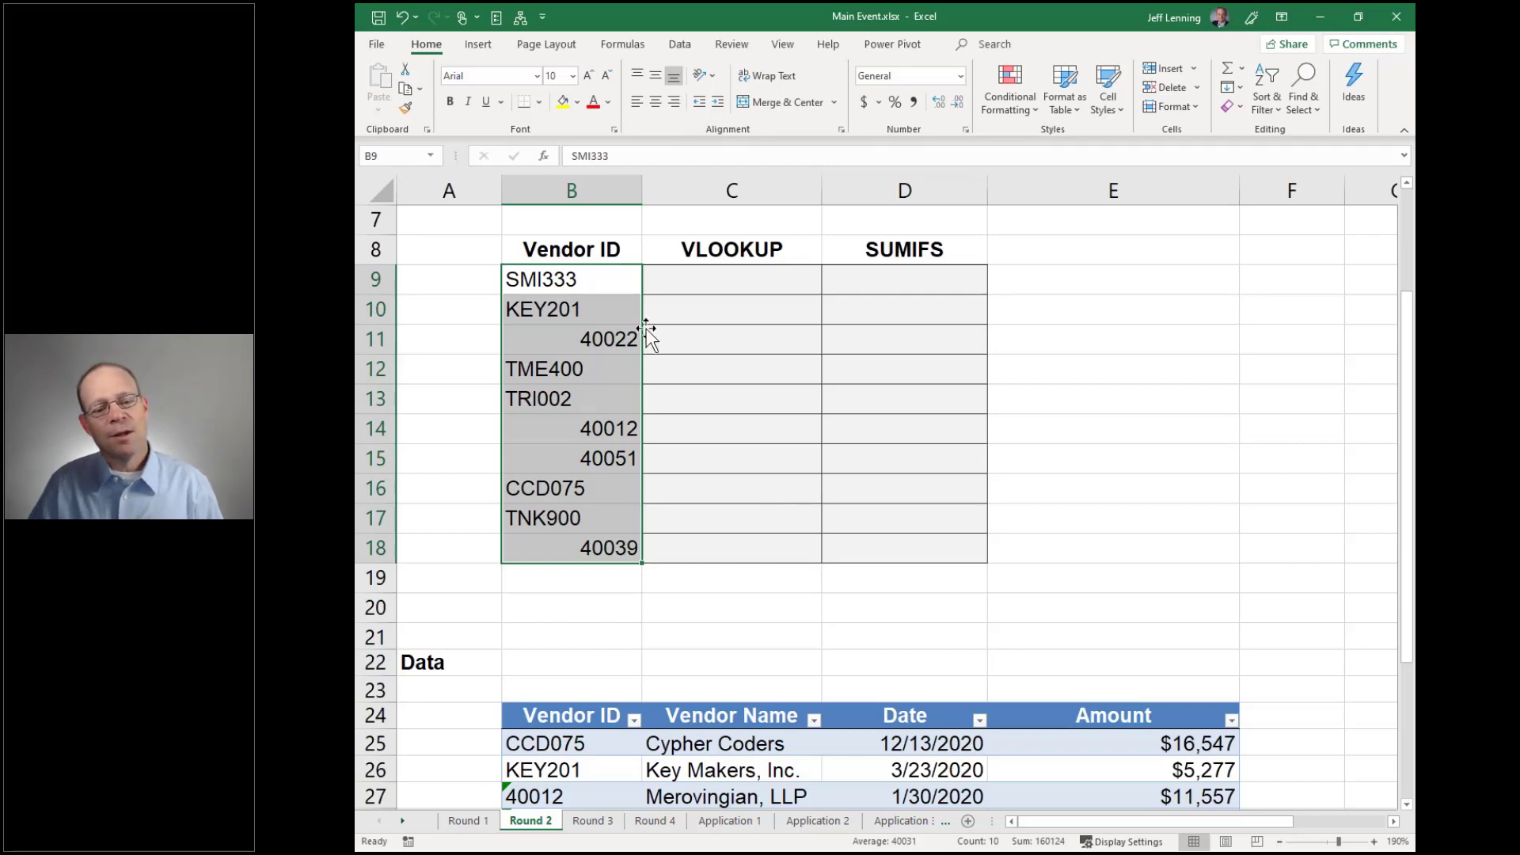
scroll(646, 332, "down", 2)
scroll(646, 333, "down", 4)
scroll(648, 321, "up", 2)
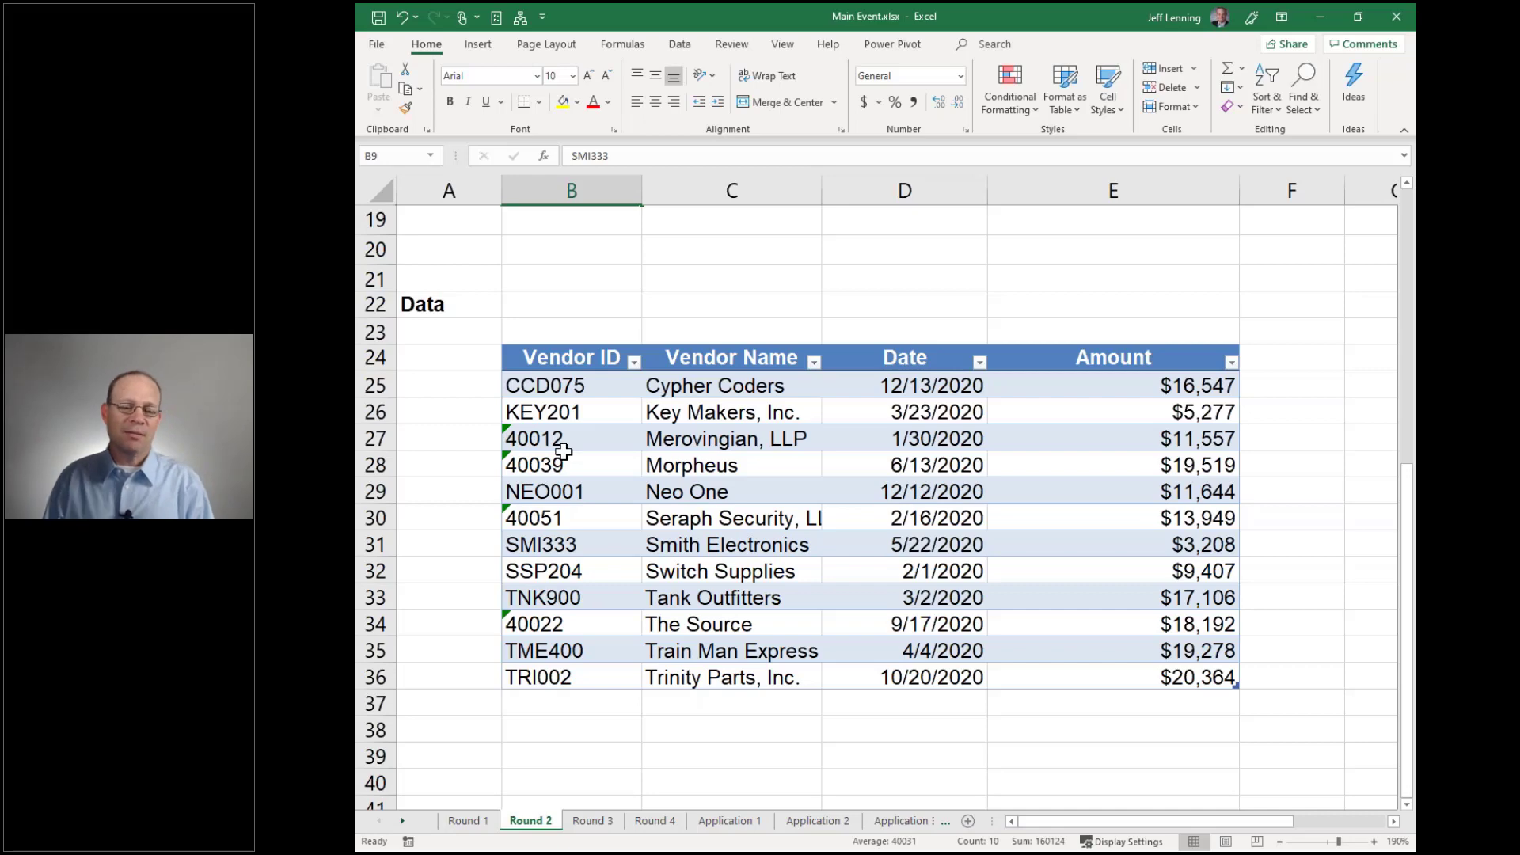
scroll(591, 434, "up", 4)
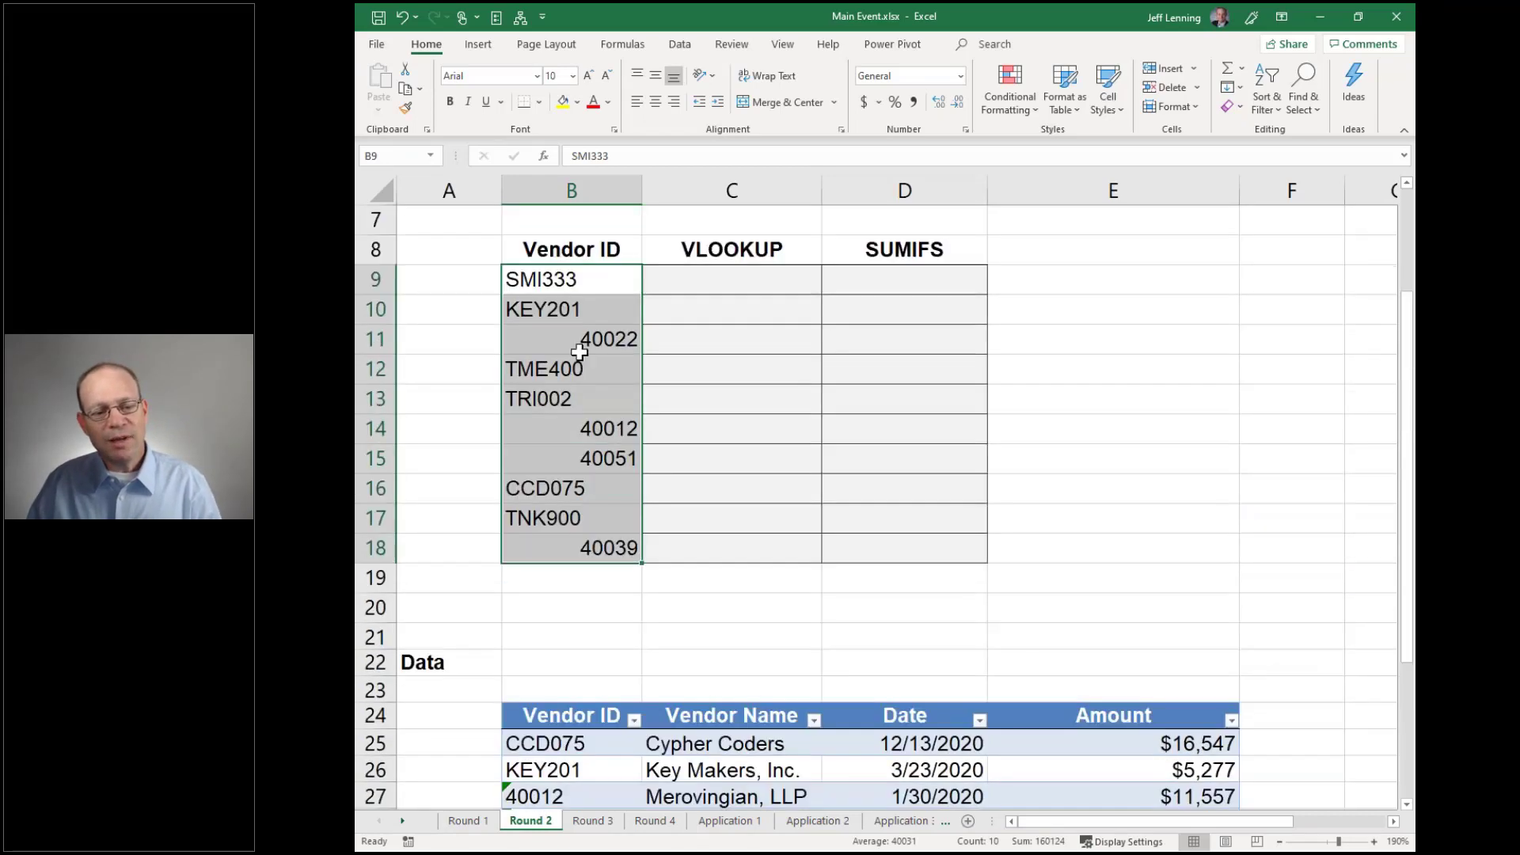
left_click(571, 338)
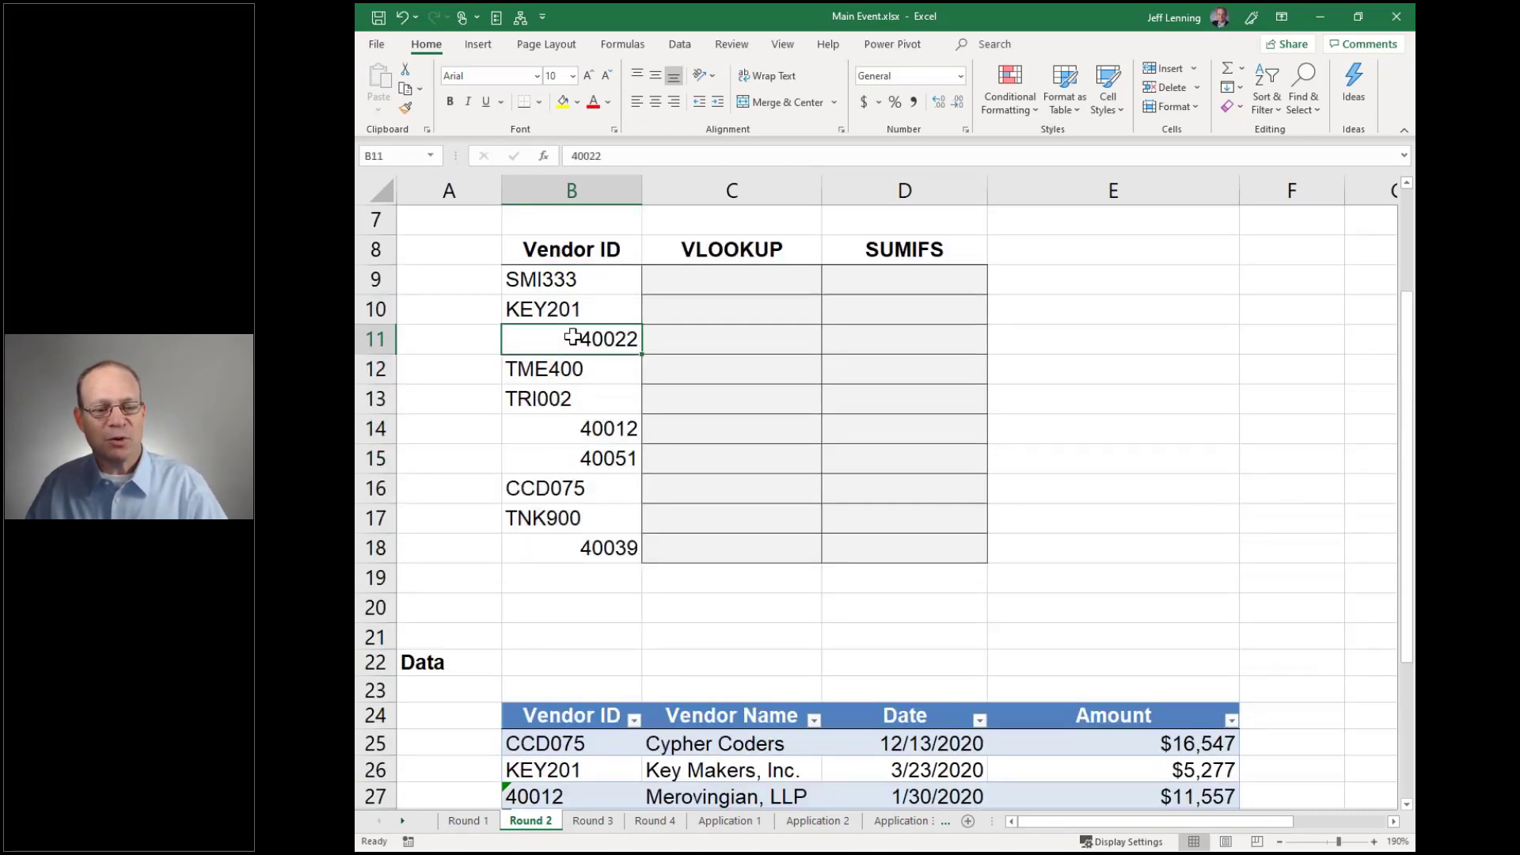
scroll(571, 338, "down", 5)
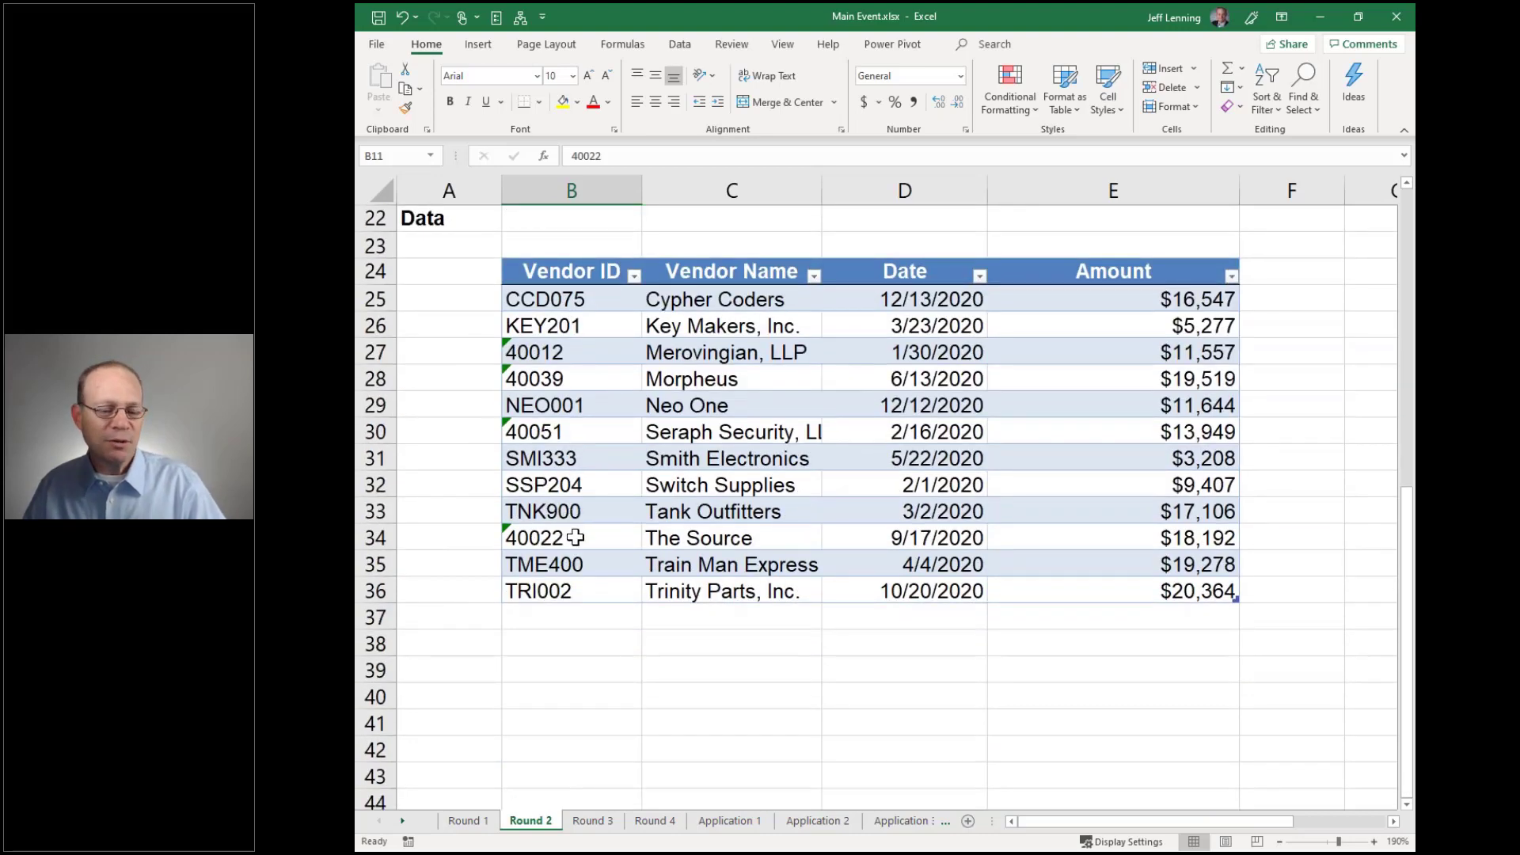
left_click(575, 537)
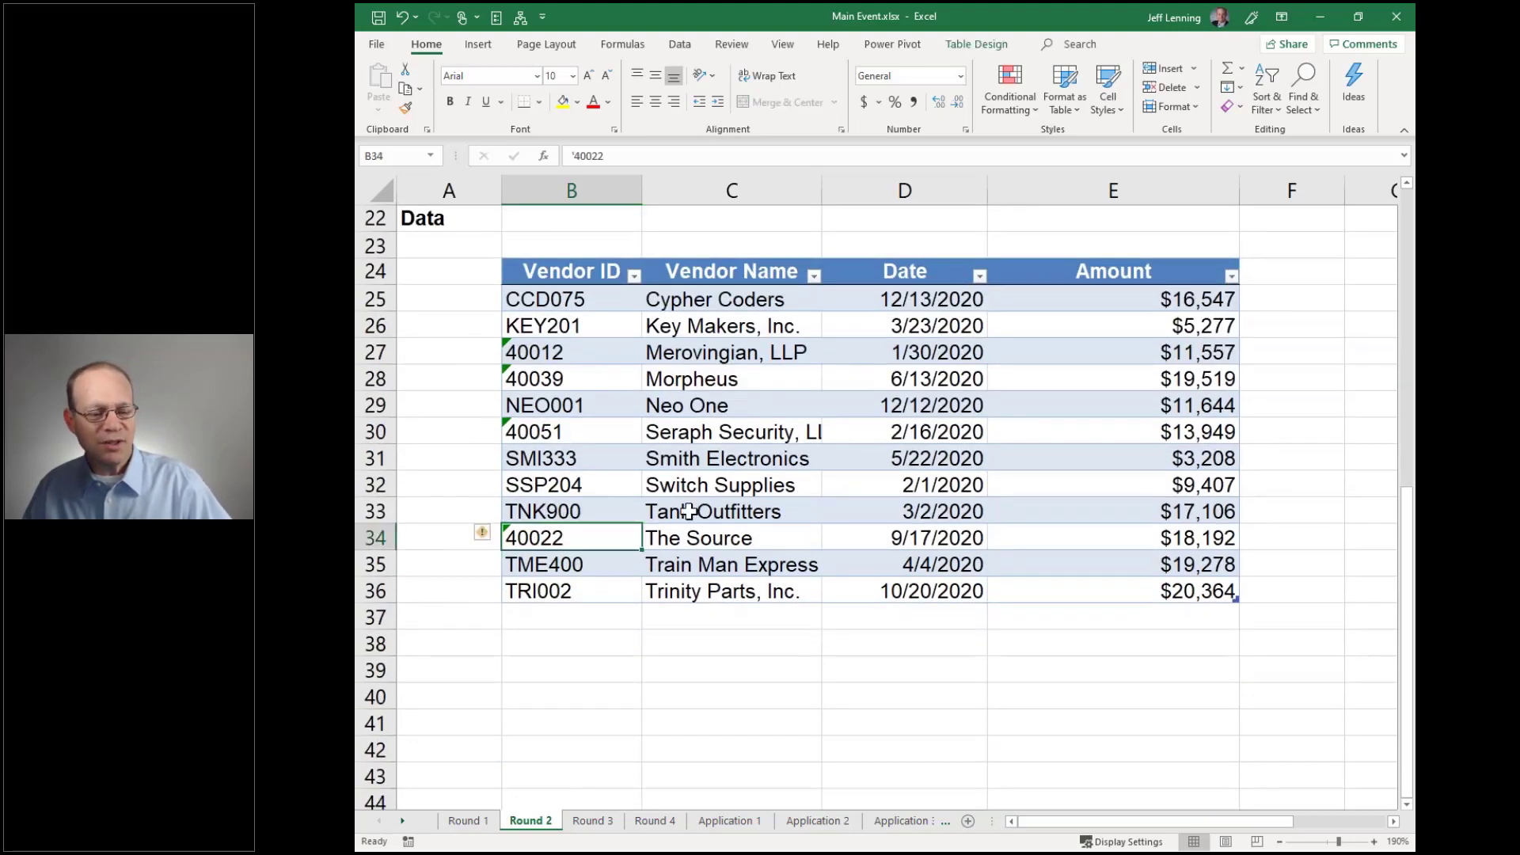
scroll(689, 510, "up", 6)
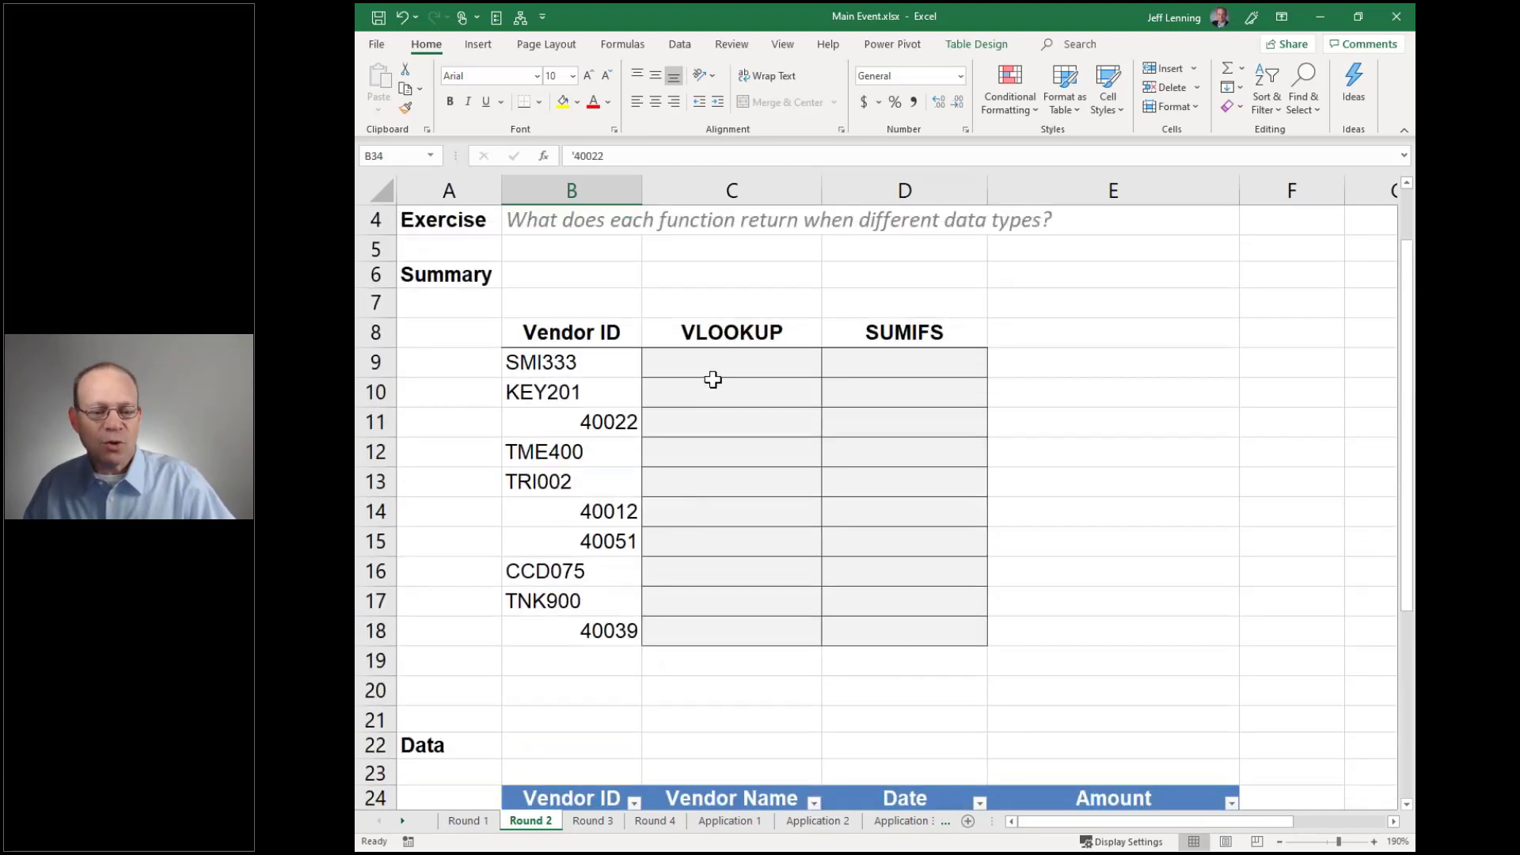
left_click(712, 365)
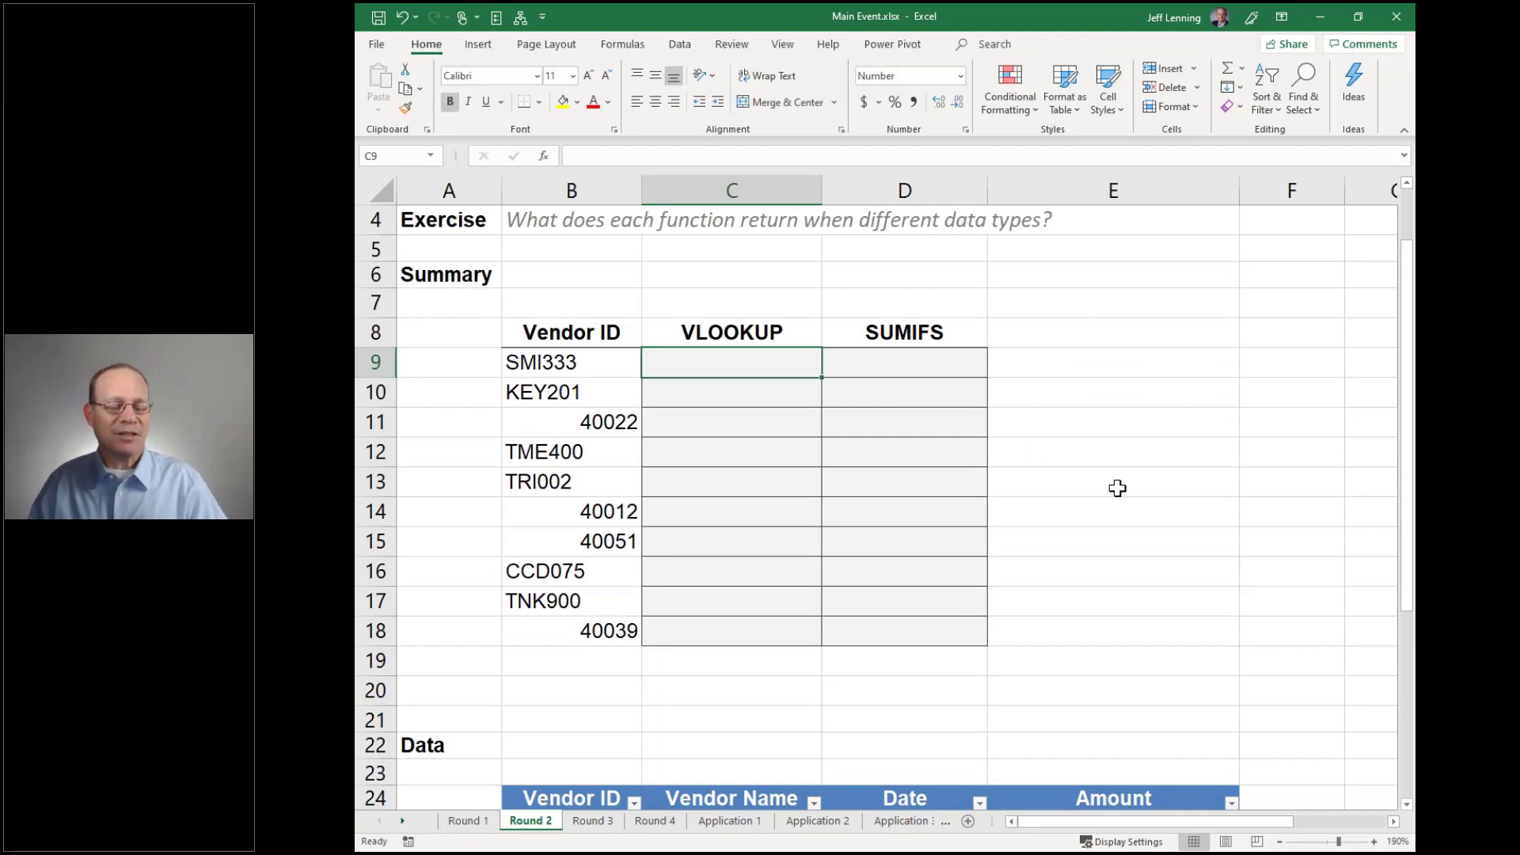
Enter a VLOOKUP in C9 finding SMI333 from B9 in Table2 with FALSE exact match
type("=vl")
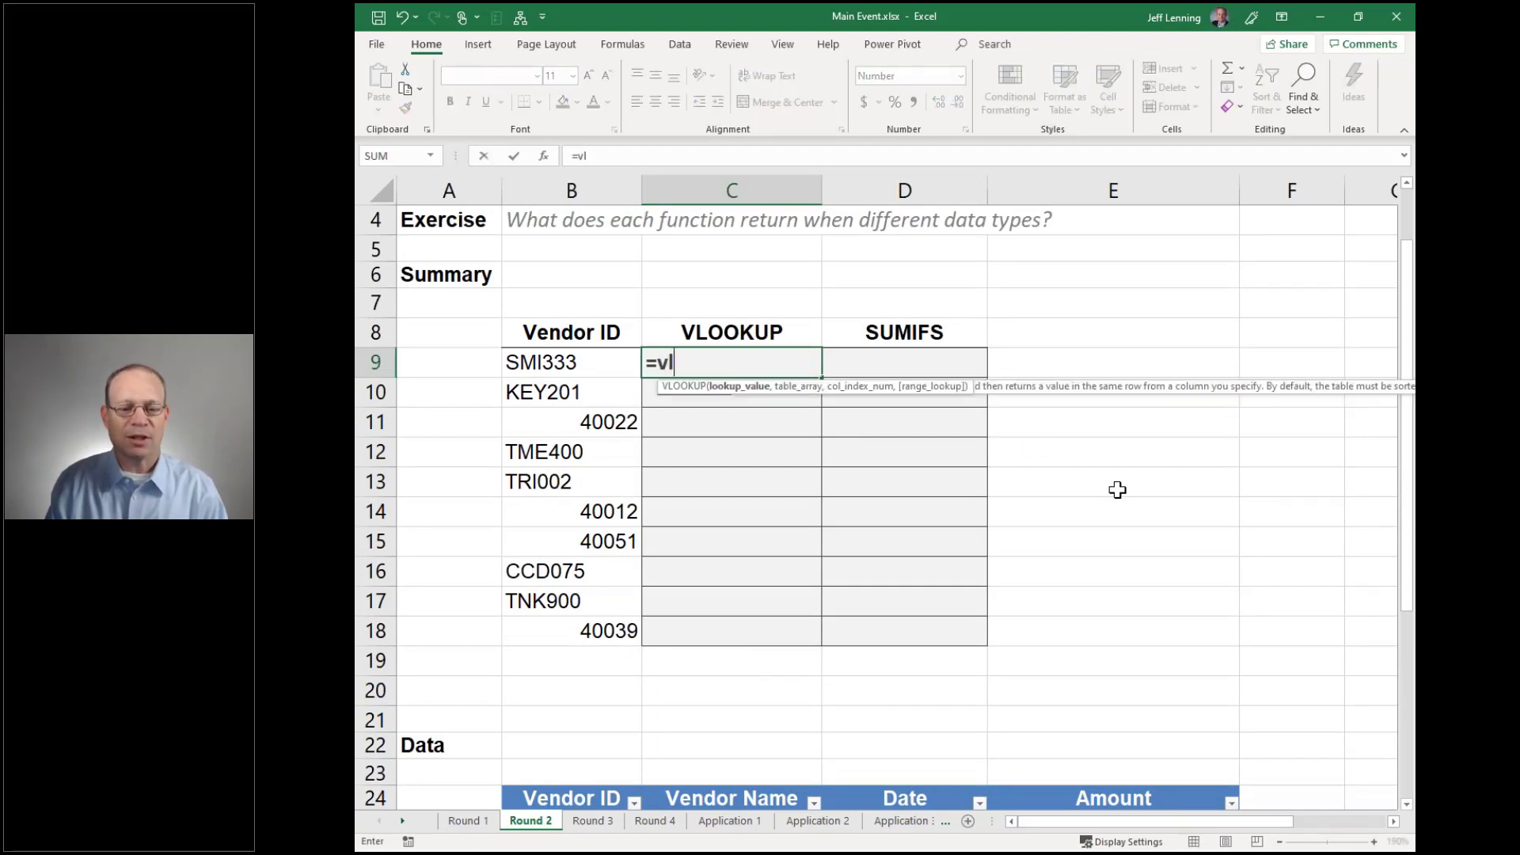
key("Tab")
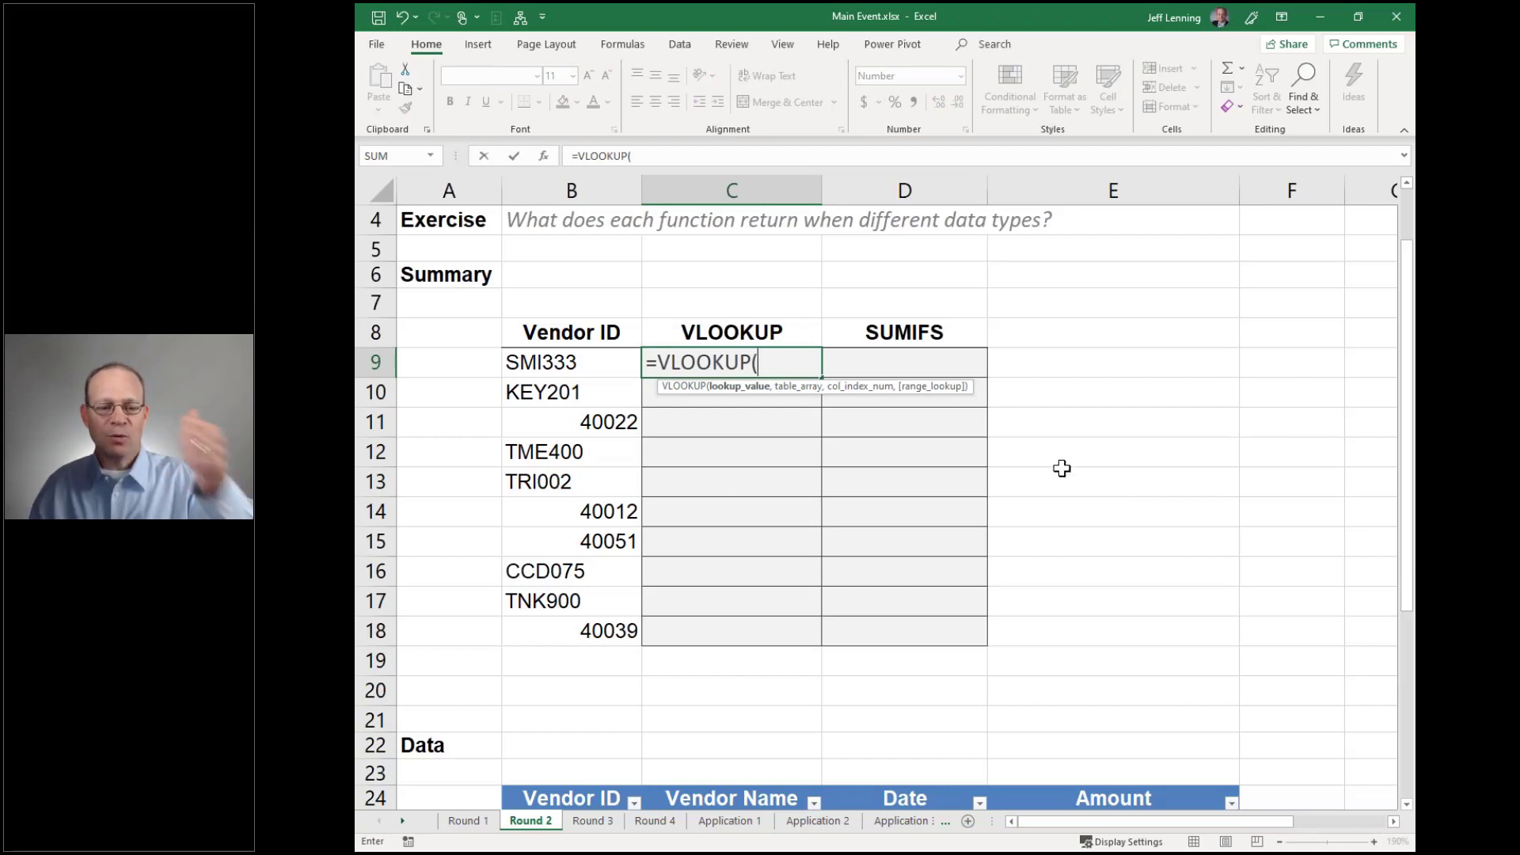
left_click(596, 361)
type(",")
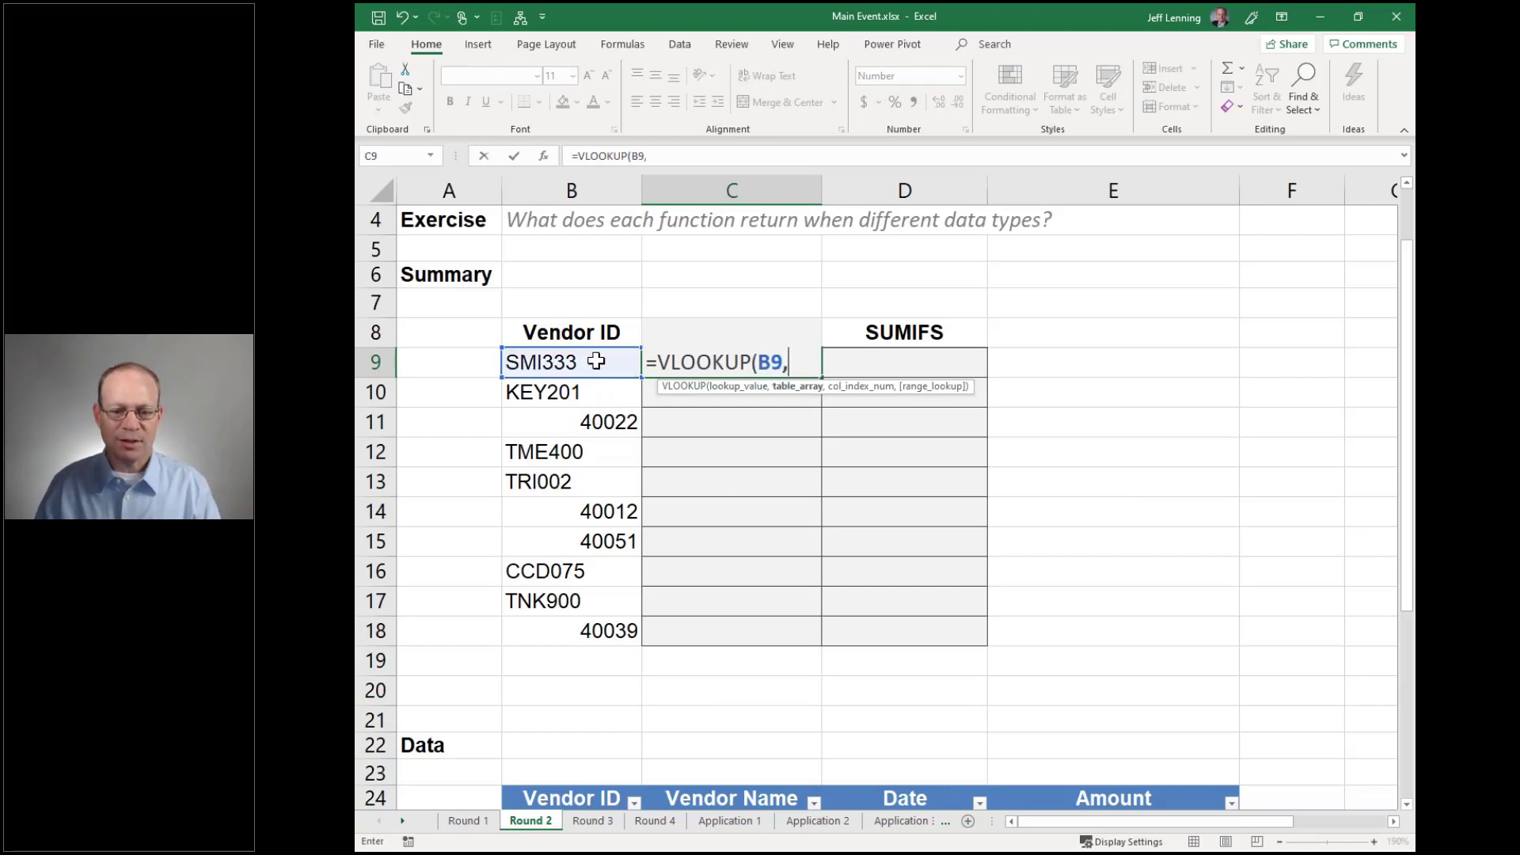
scroll(596, 361, "down", 1)
scroll(596, 361, "down", 1)
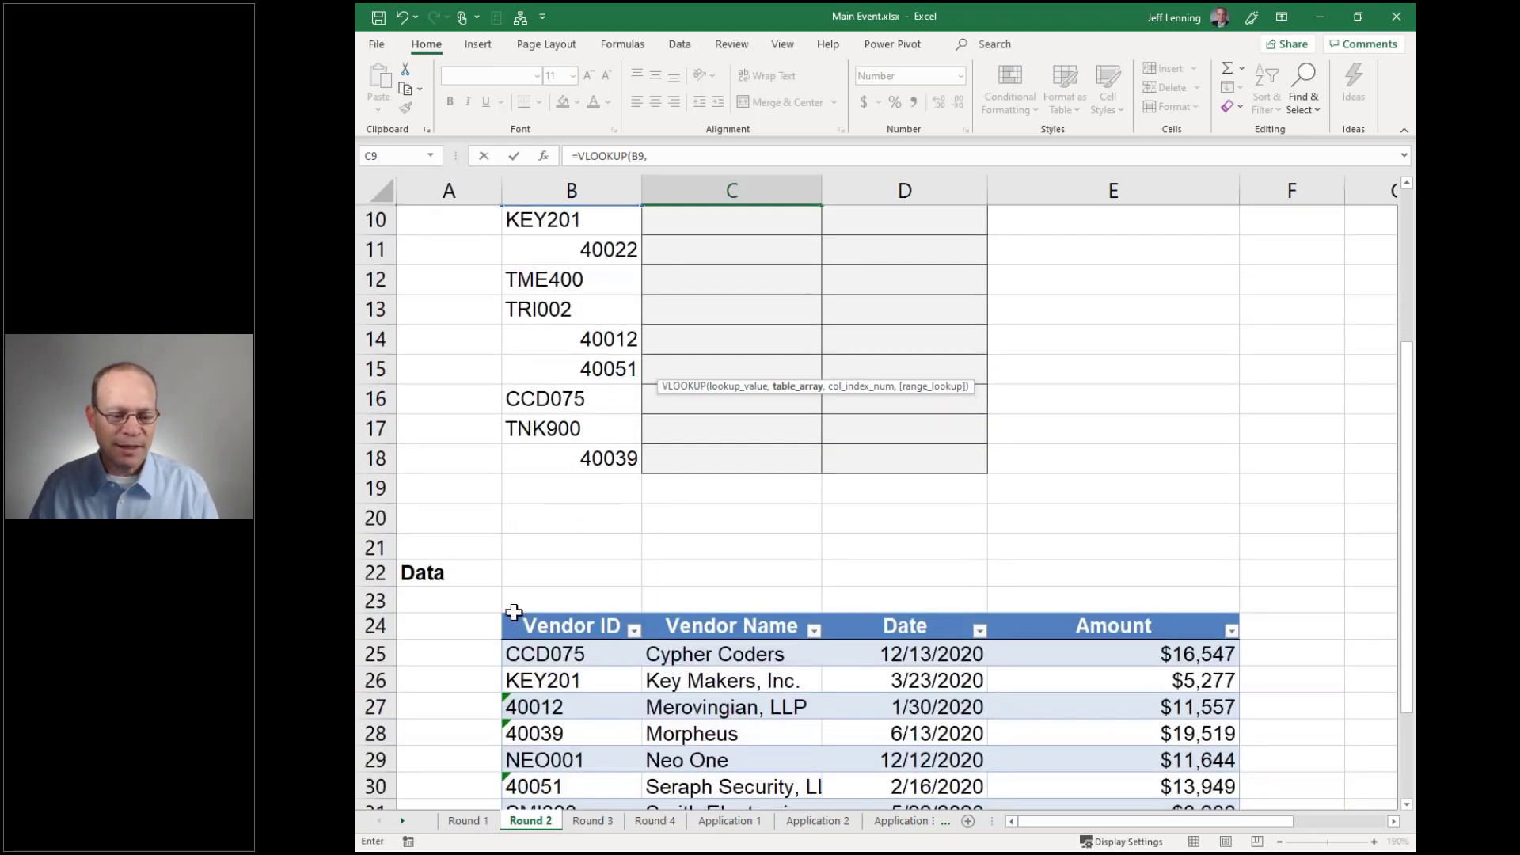
left_click(499, 614)
scroll(1150, 500, "up", 2)
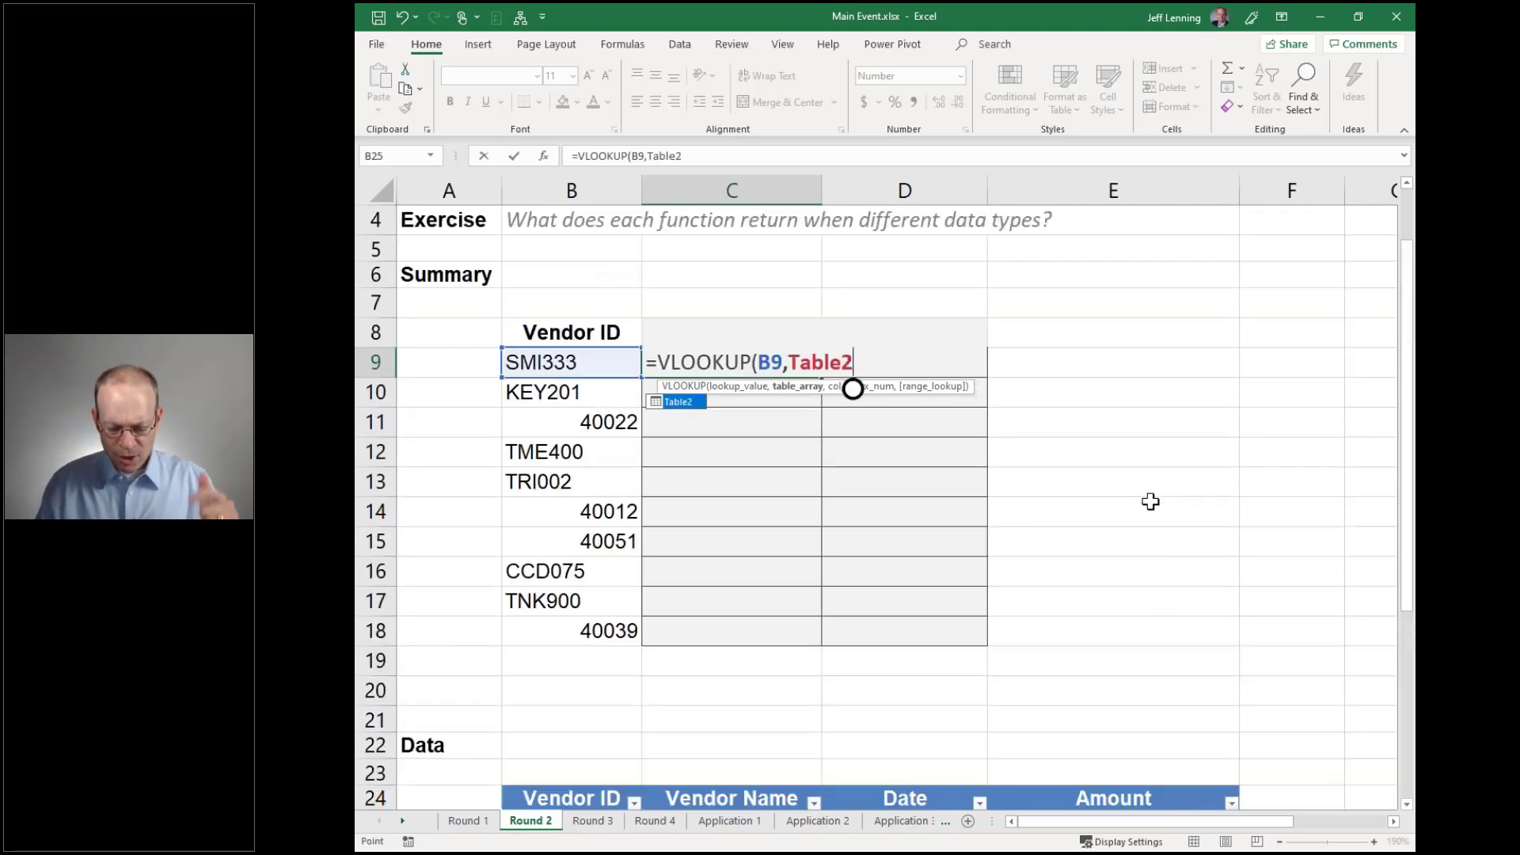
type(",")
scroll(772, 582, "down", 2)
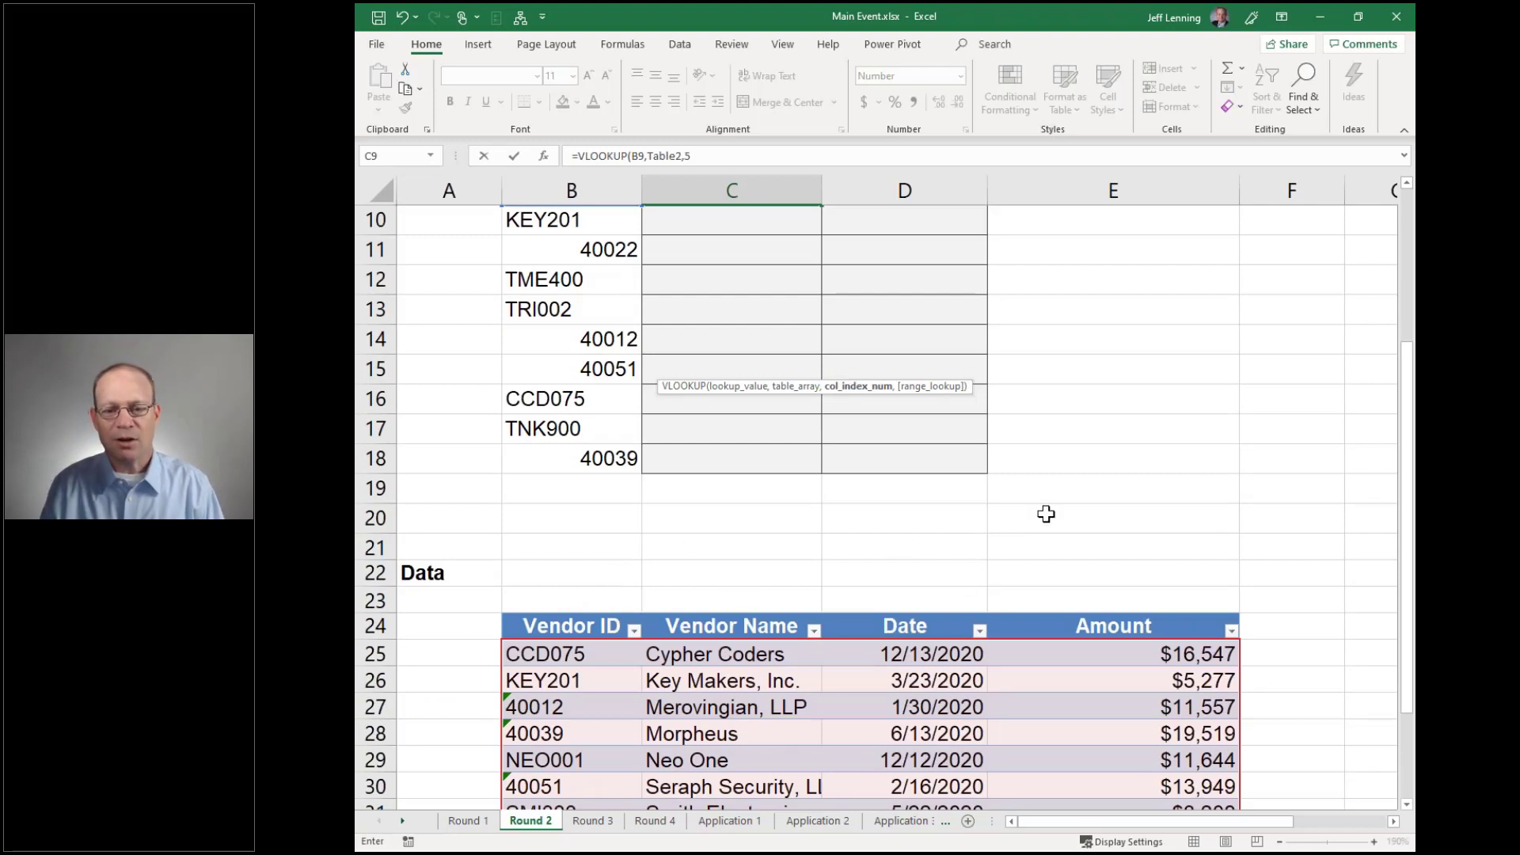
type(",")
scroll(1047, 510, "up", 2)
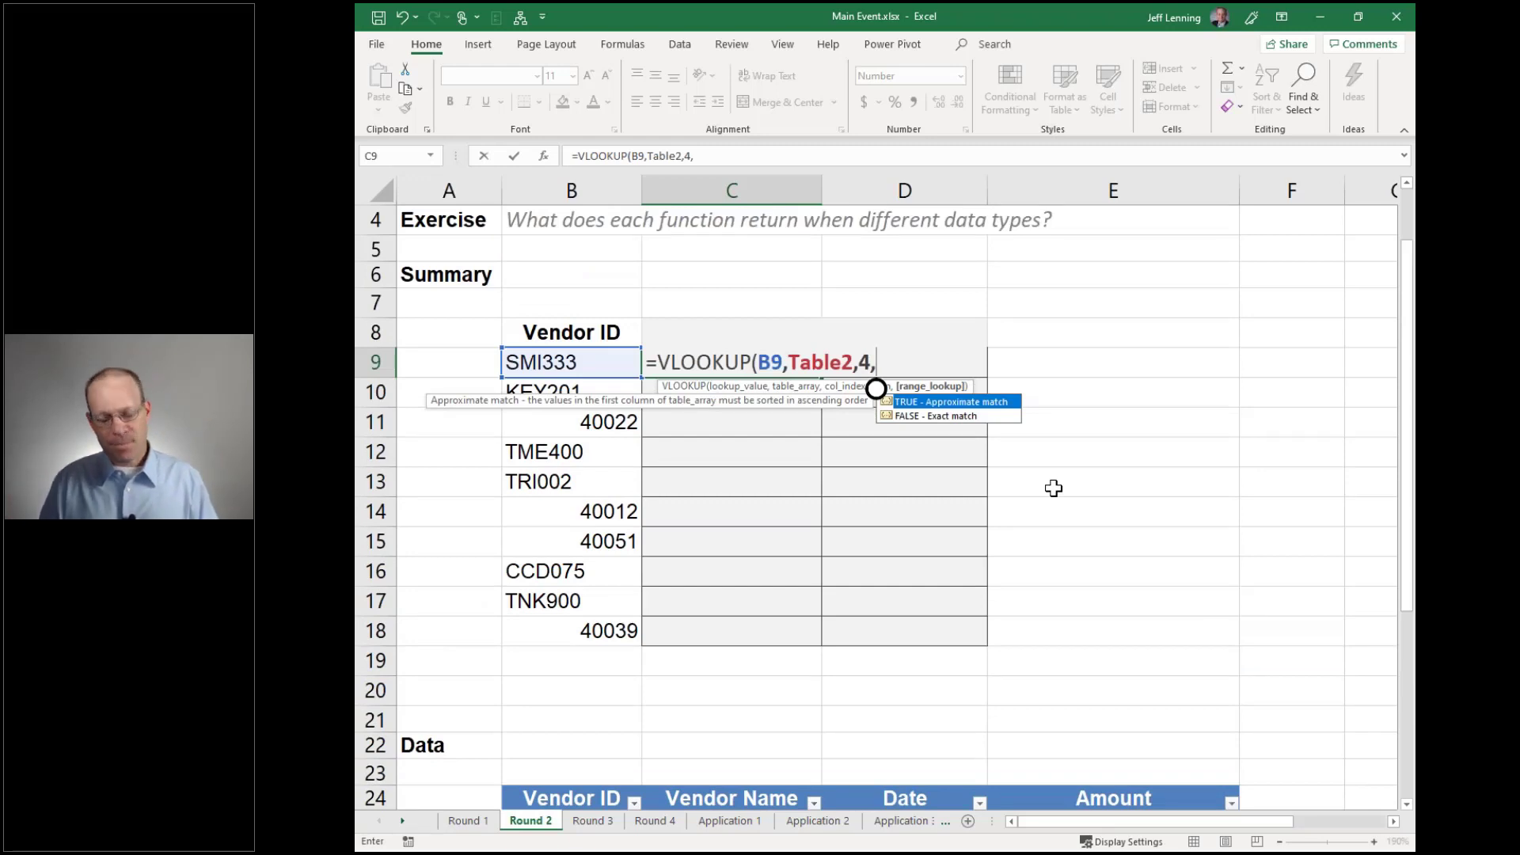
type("false)")
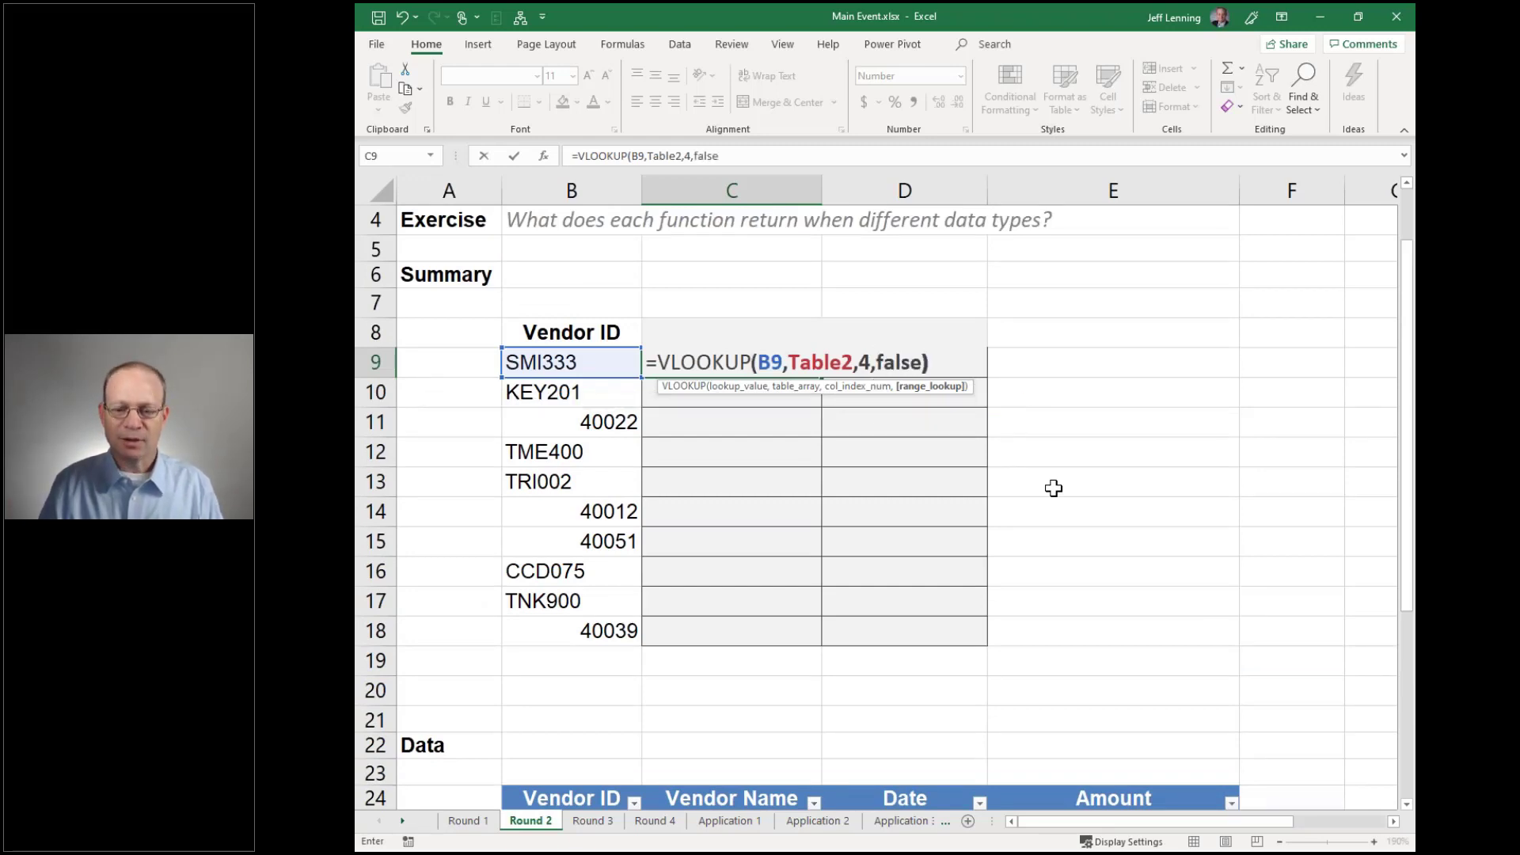
key("Return")
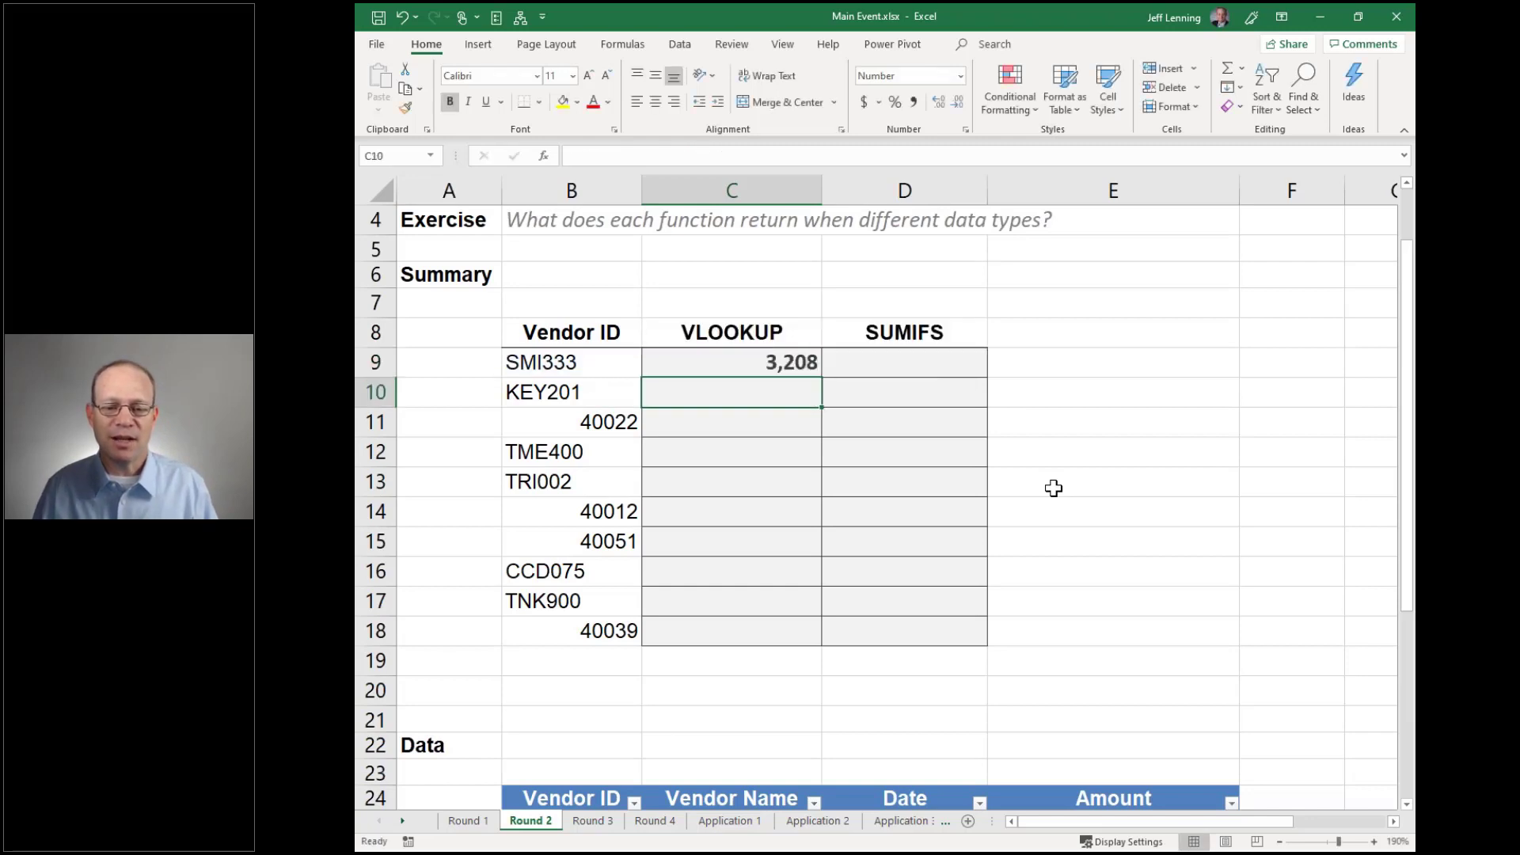
Review the C9 formula and fill it down to C18 for all ten vendor IDs
scroll(1054, 488, "down", 1)
scroll(871, 475, "down", 1)
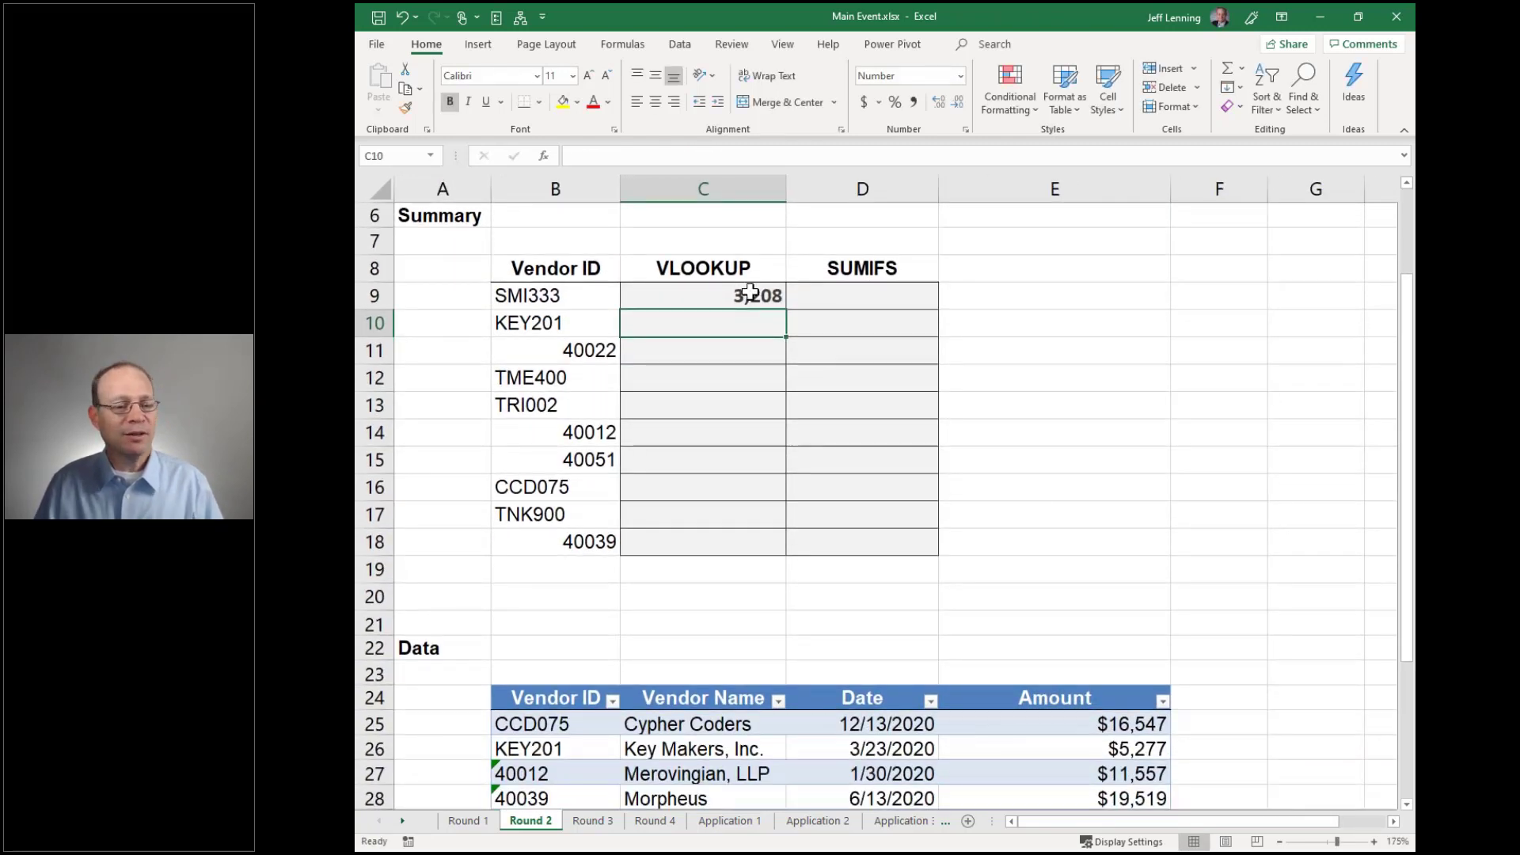
left_click(750, 293)
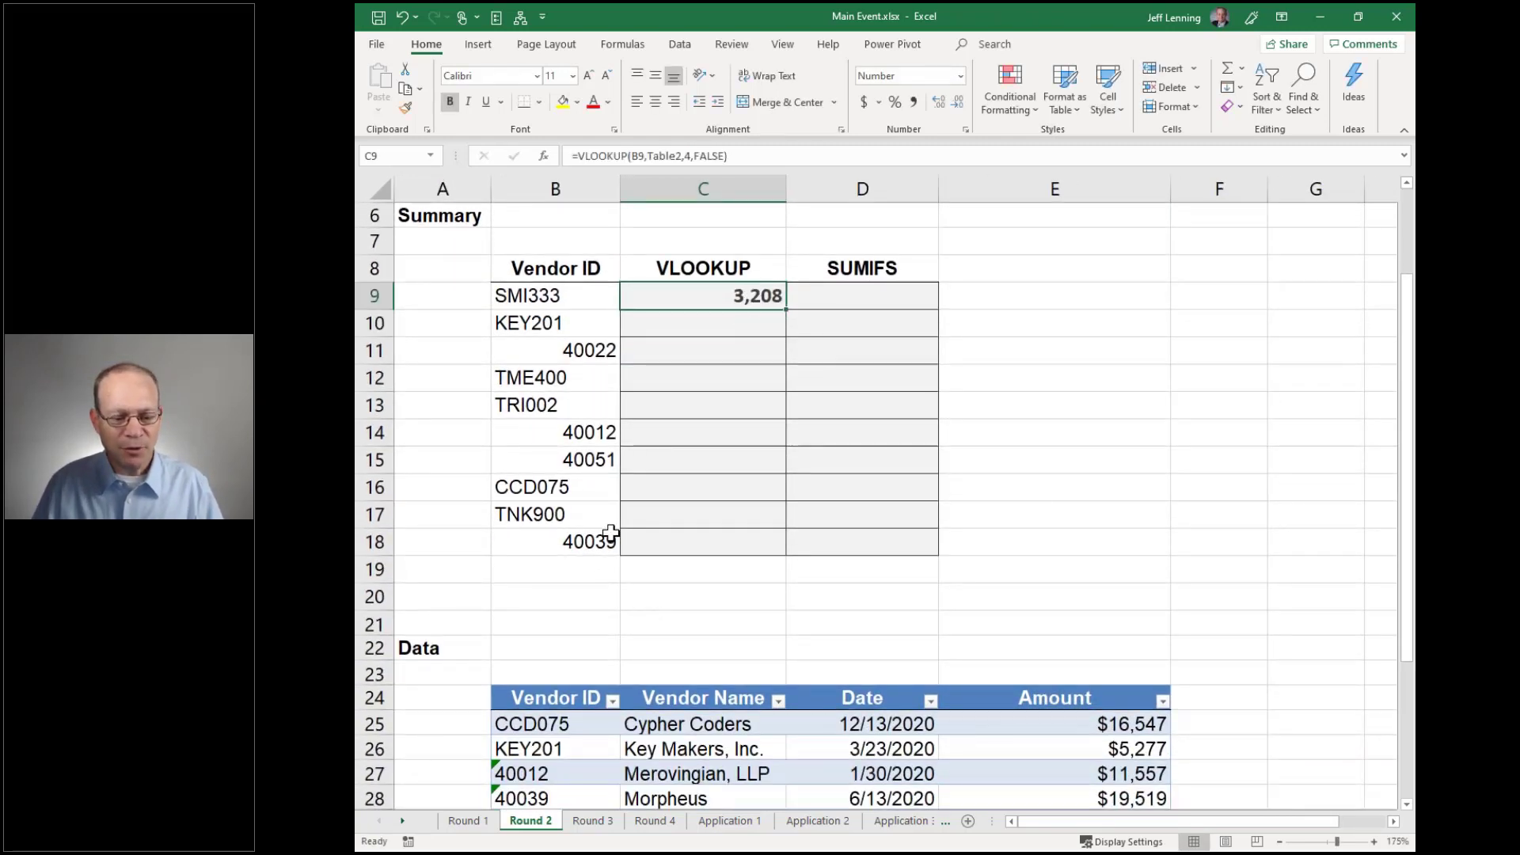
scroll(611, 532, "down", 2)
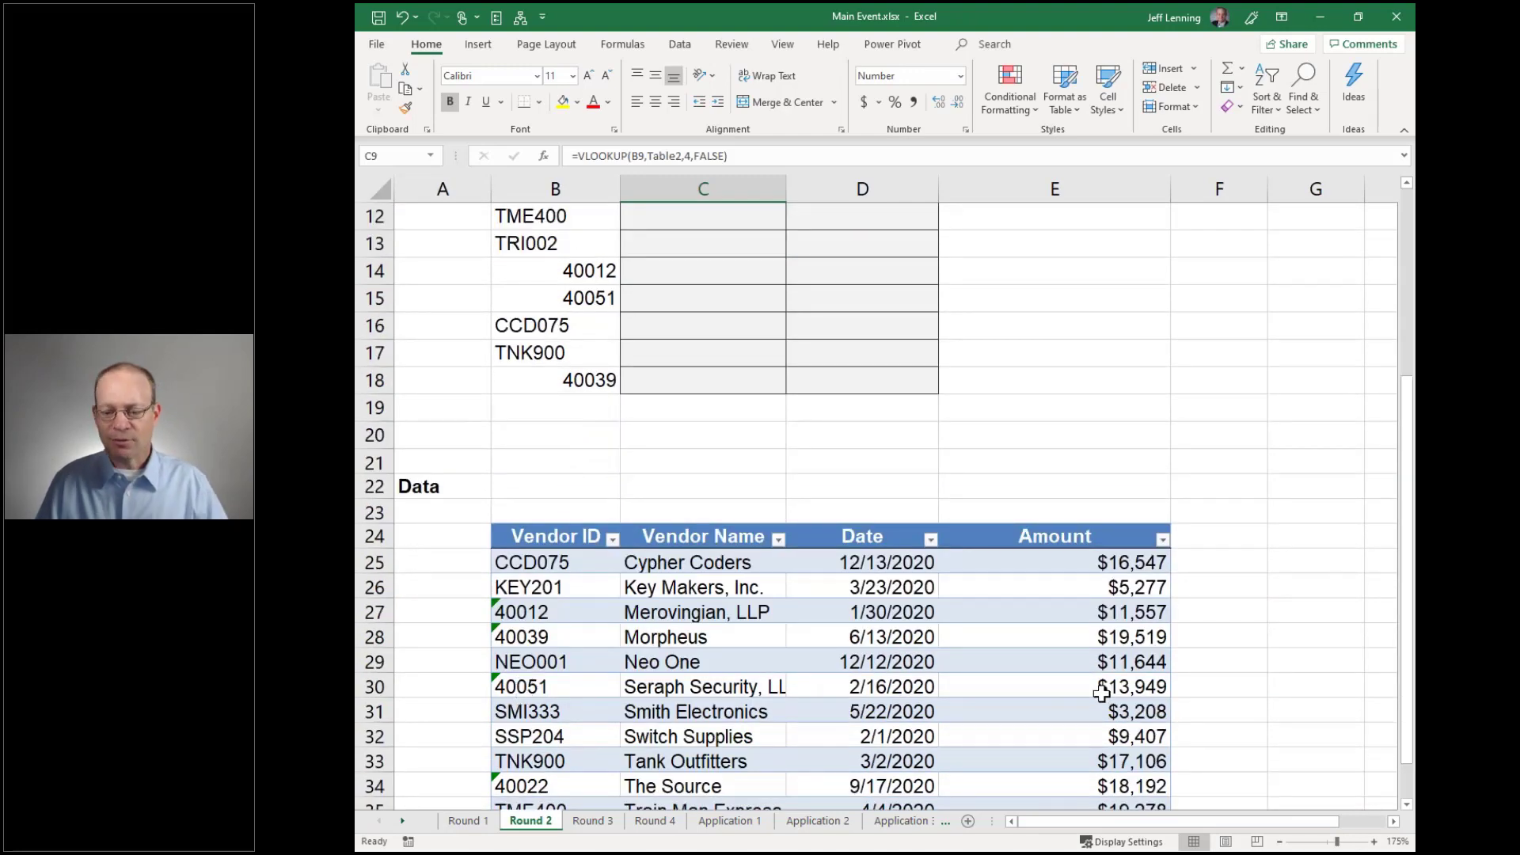
scroll(950, 554, "up", 3)
left_click_drag(786, 386, 777, 627)
left_click(733, 671)
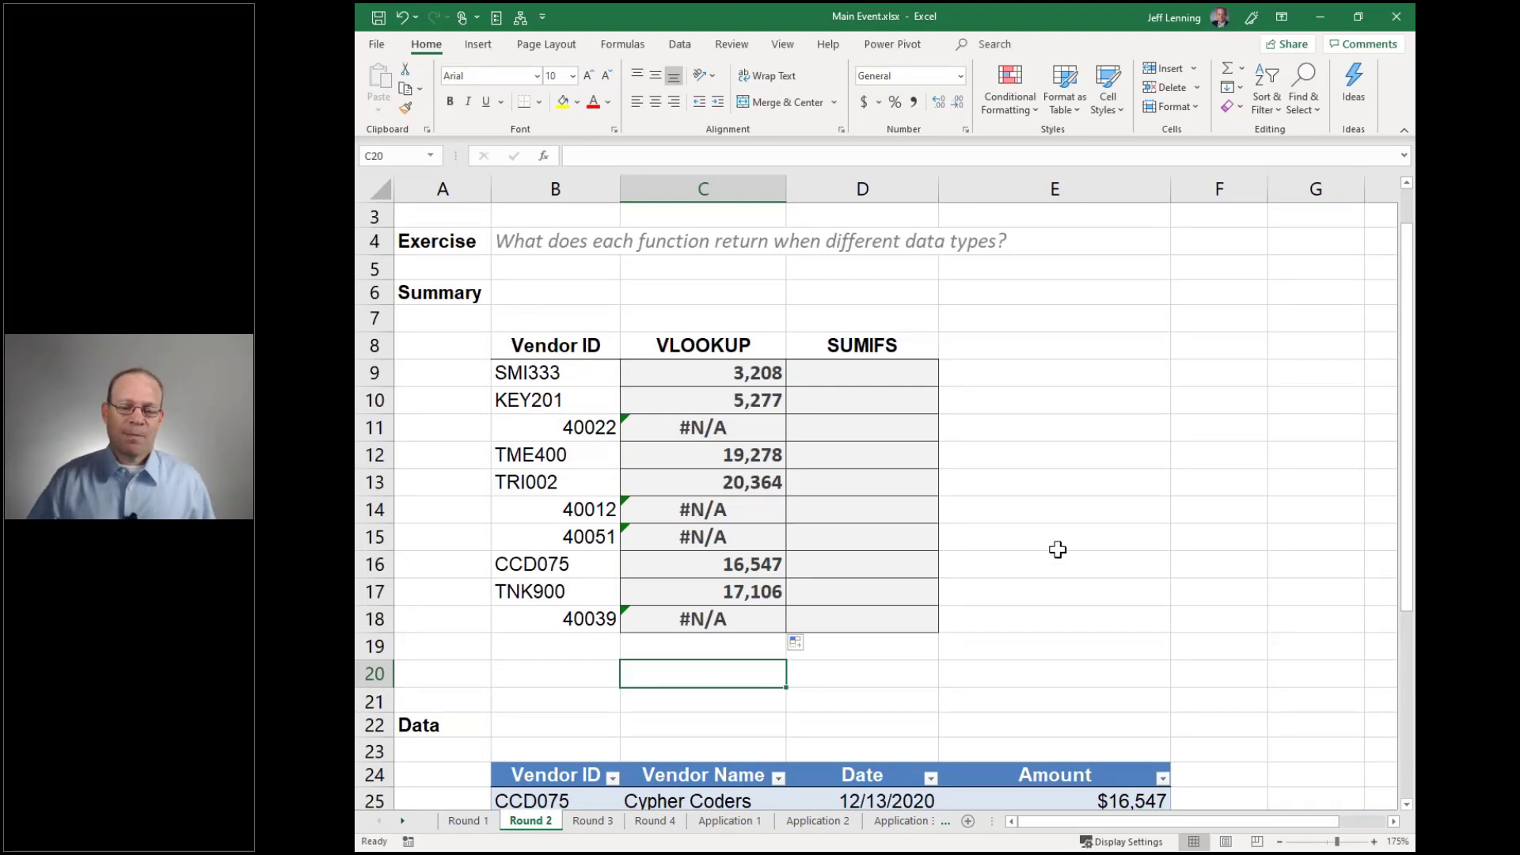
left_click(518, 426)
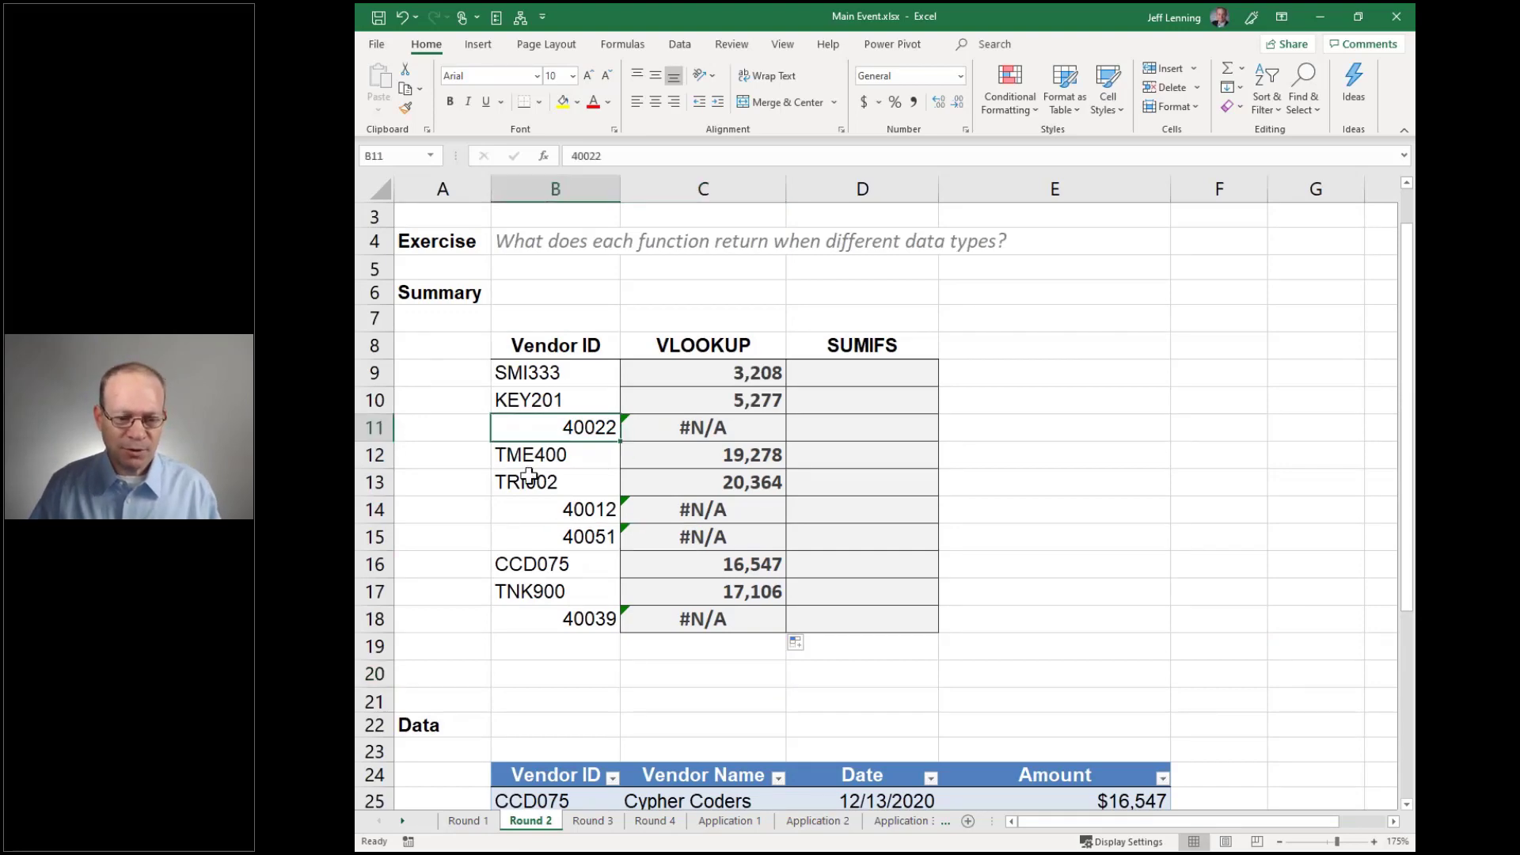
scroll(529, 475, "down", 5)
scroll(731, 599, "up", 4)
scroll(732, 599, "up", 1)
scroll(731, 599, "down", 1)
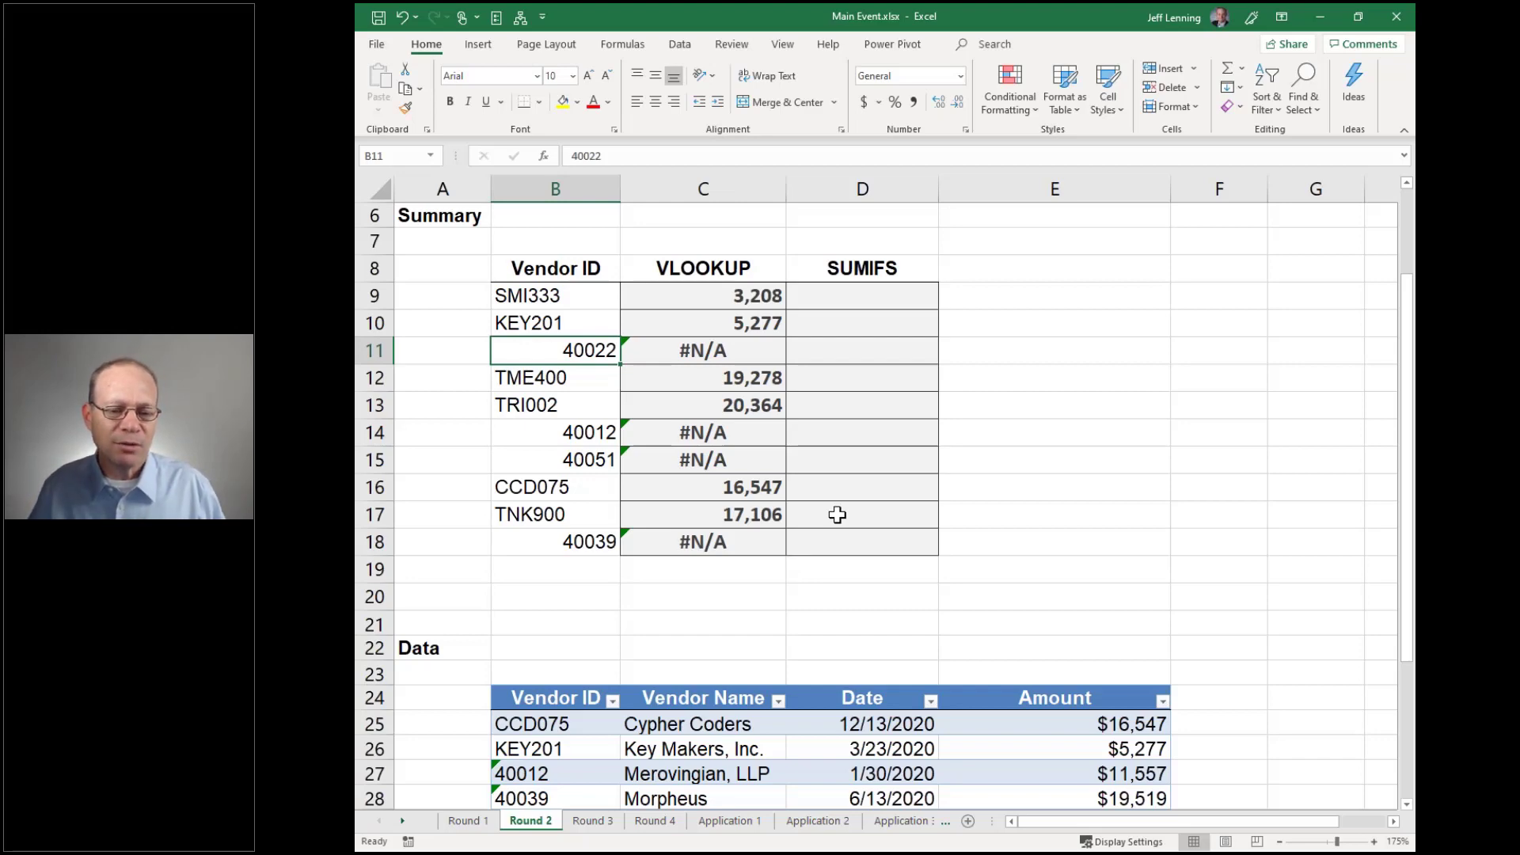
scroll(837, 515, "down", 3)
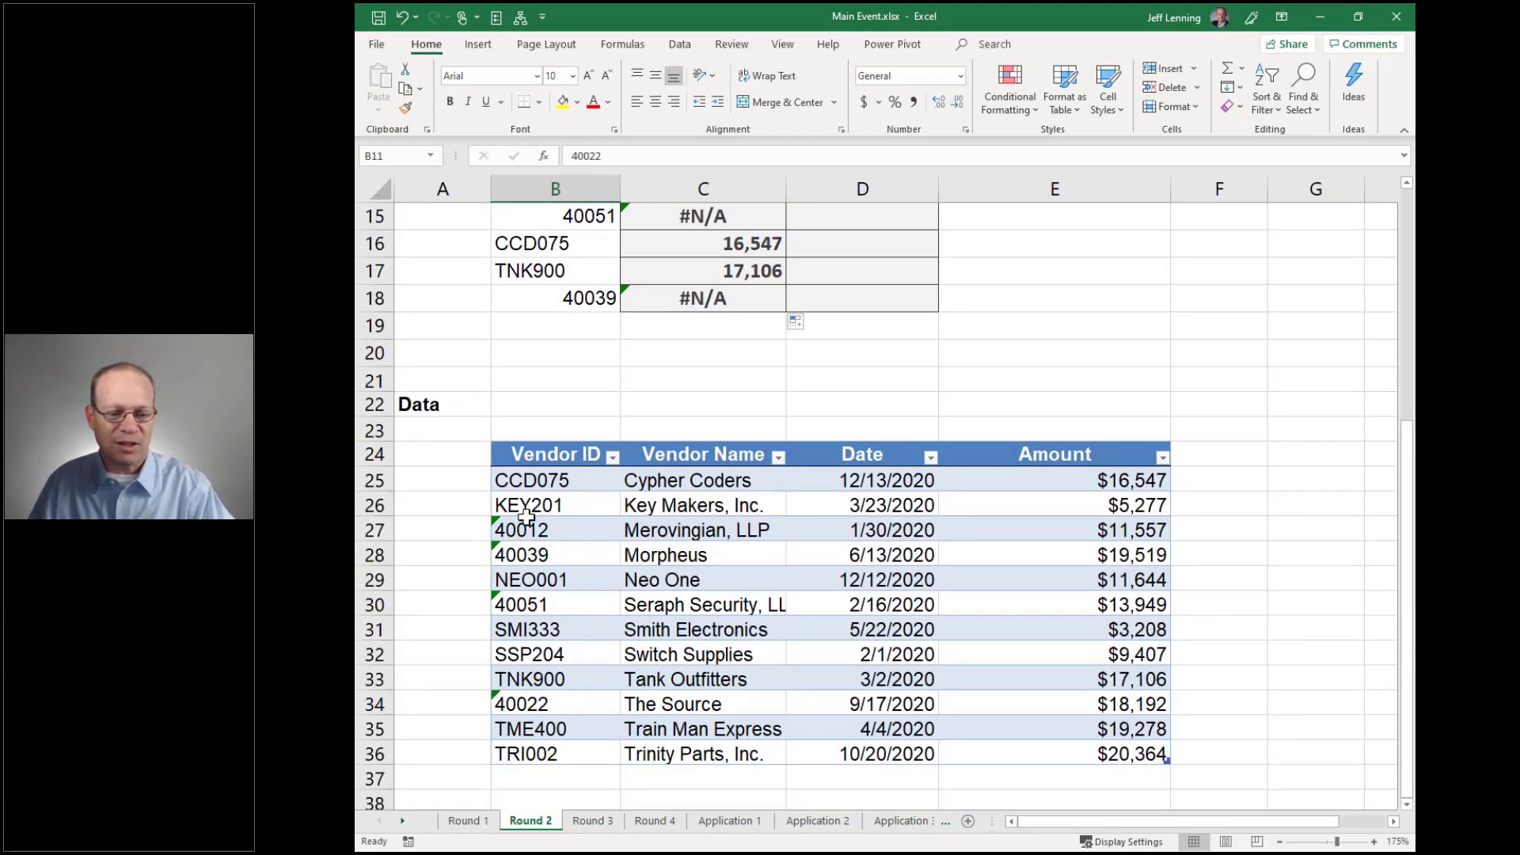
scroll(584, 646, "up", 3)
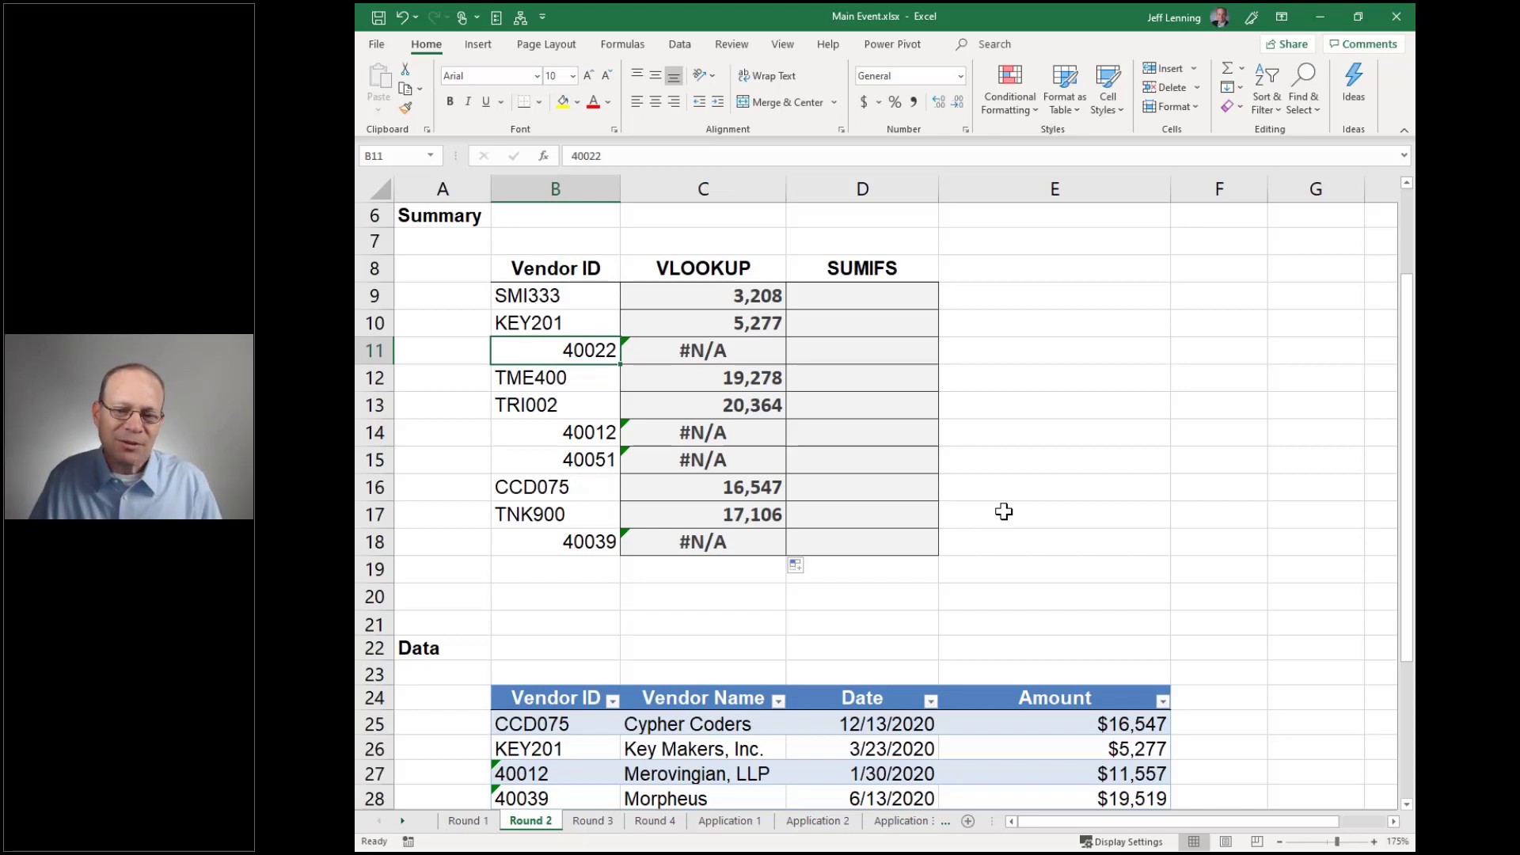
Enter =SUMIFS(Table2[Amount],Table2[Vendor ID],B9) in D9, returning 3,208
left_click(882, 295)
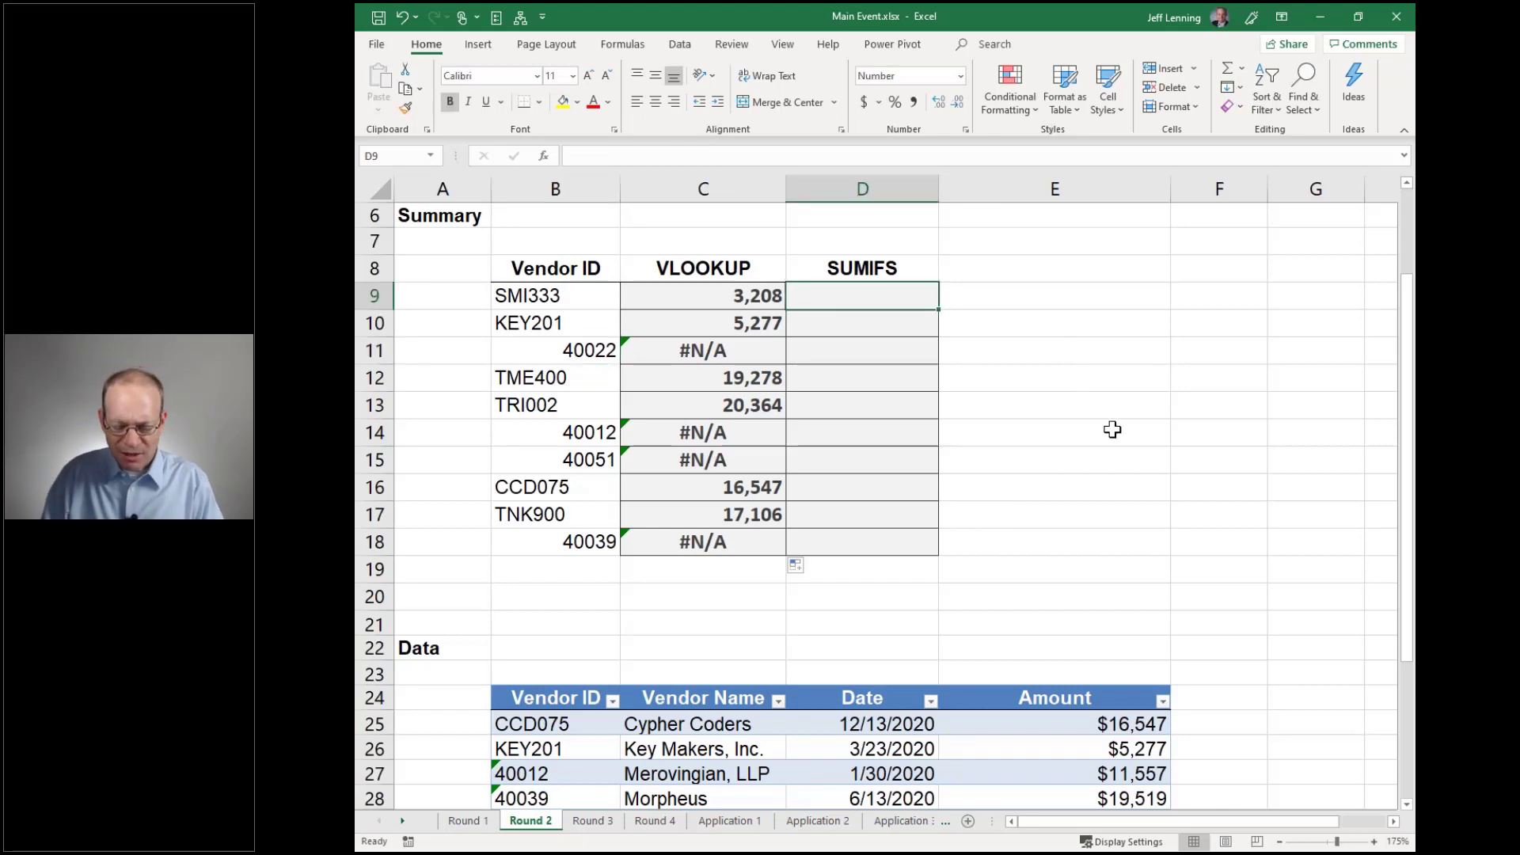
type("=sumifs")
key("Tab")
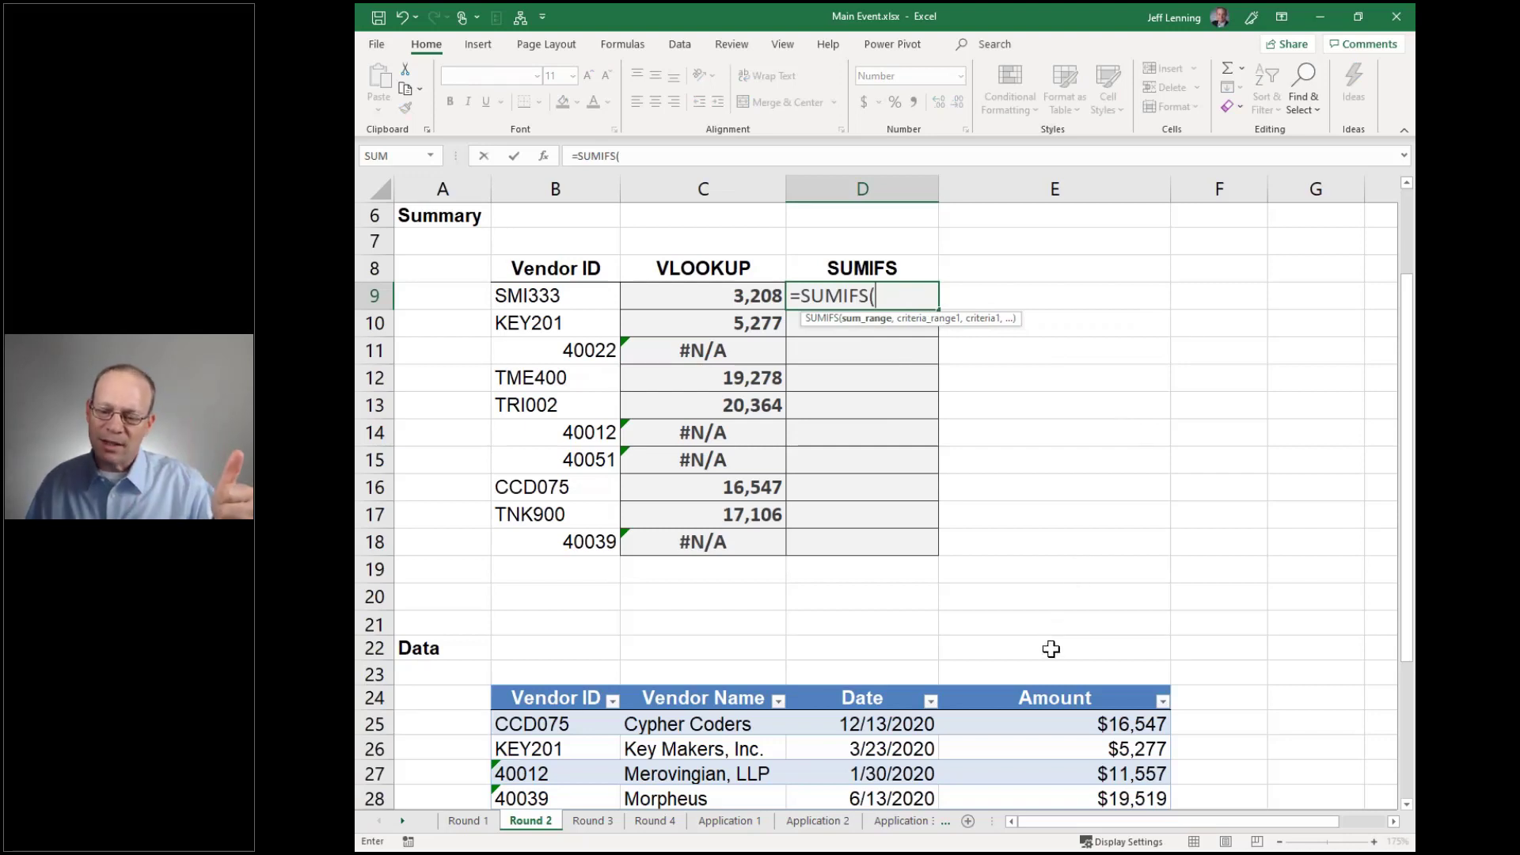
left_click(1052, 686)
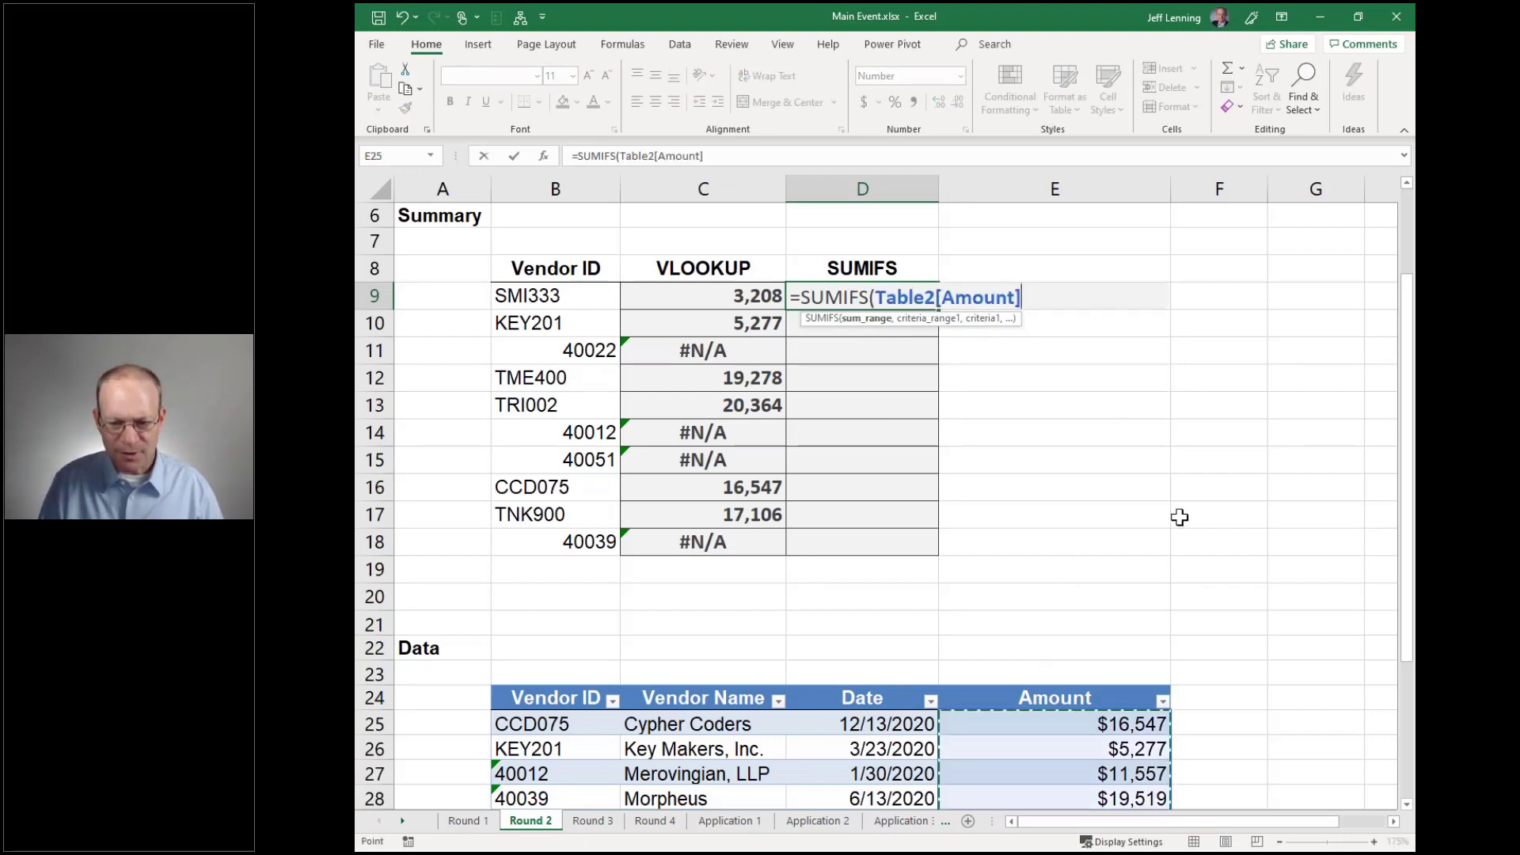
type(",")
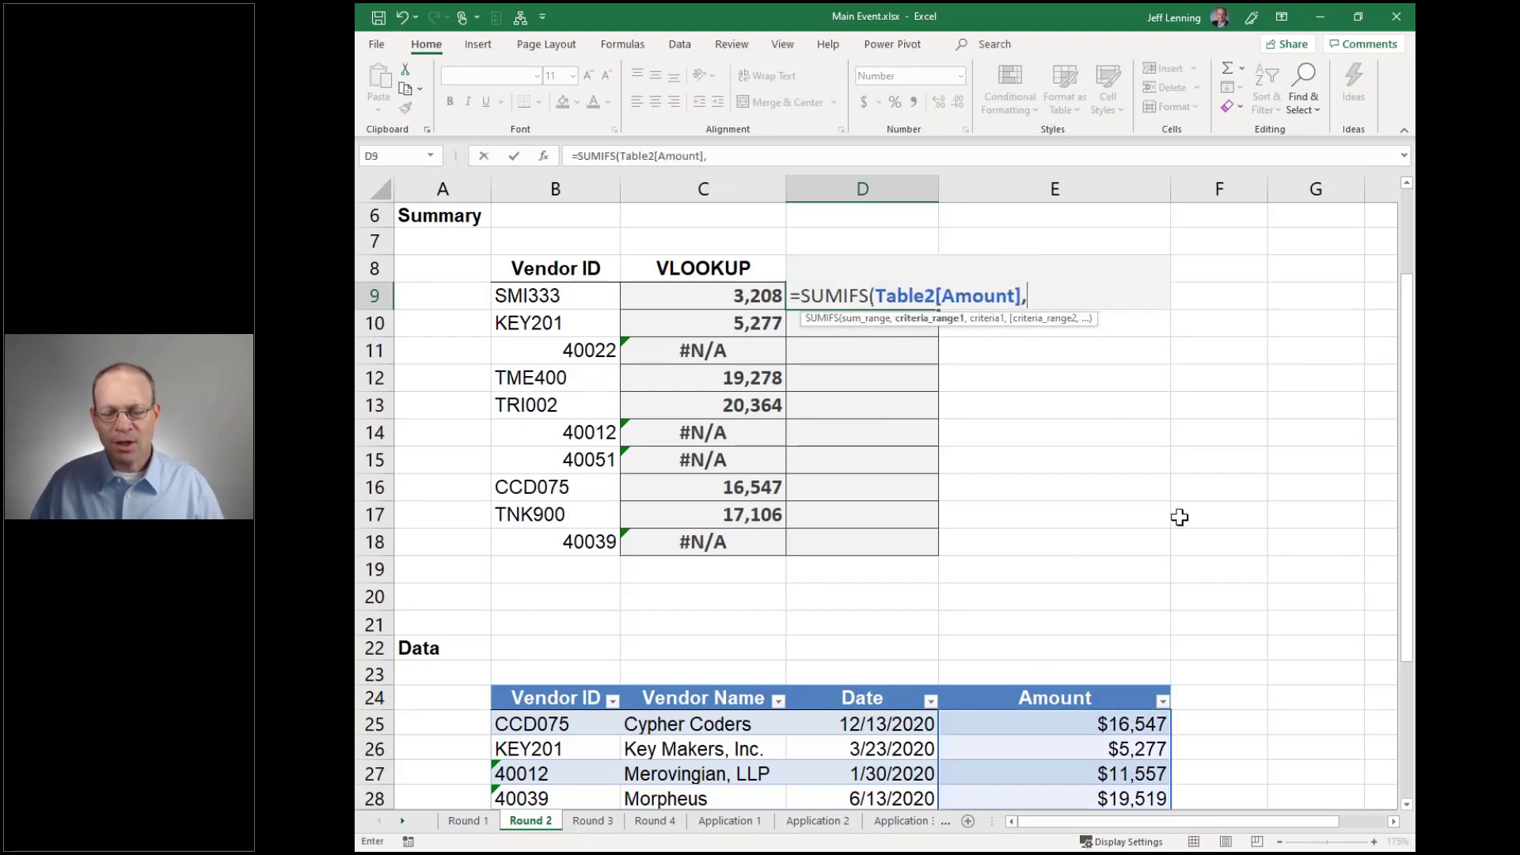
left_click(582, 685)
type(",")
left_click(563, 296)
type(")")
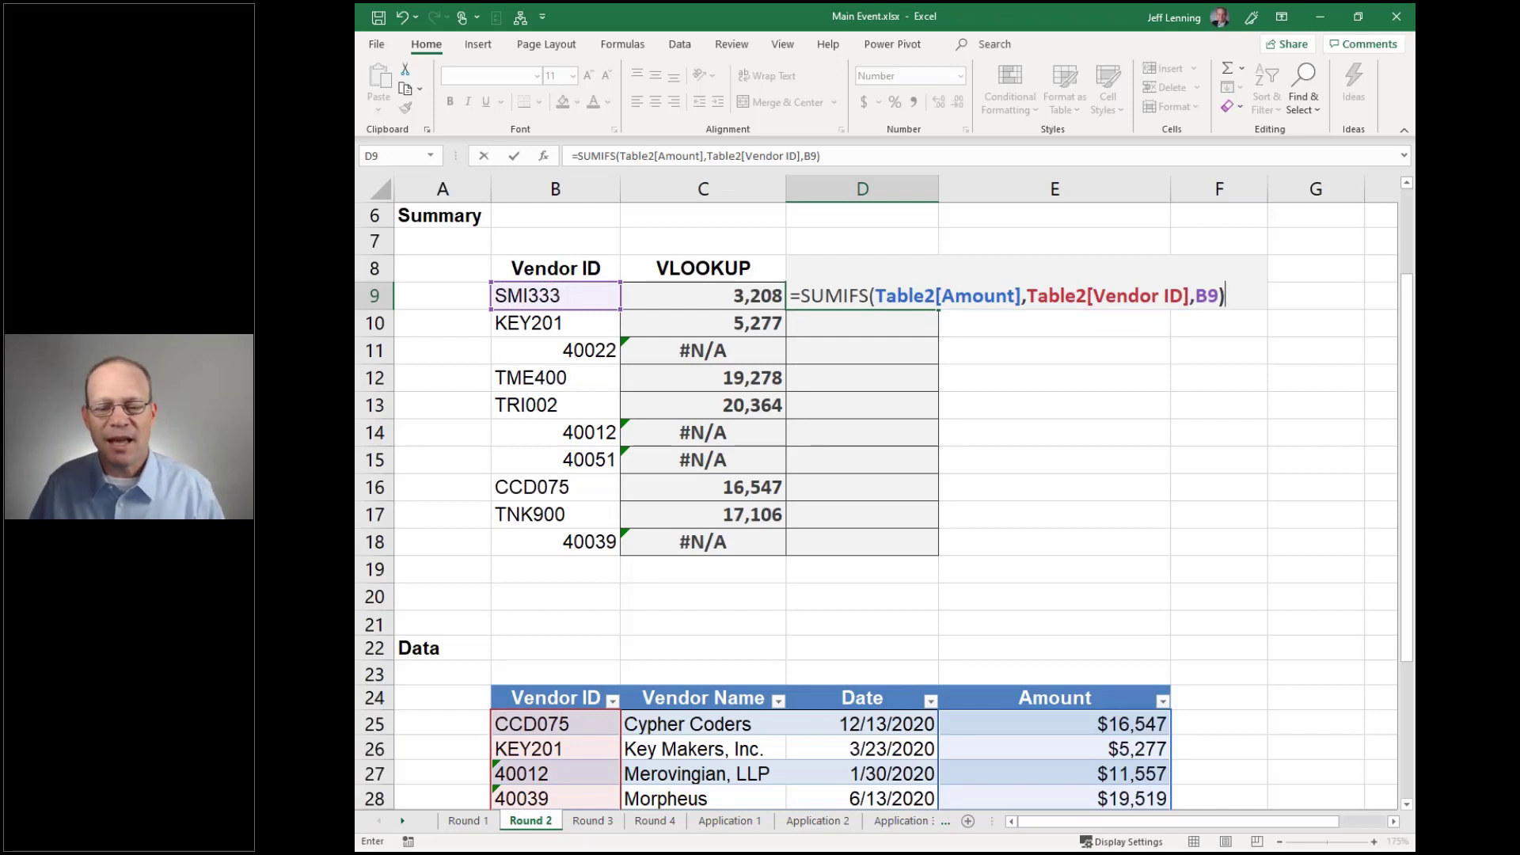
key("Return")
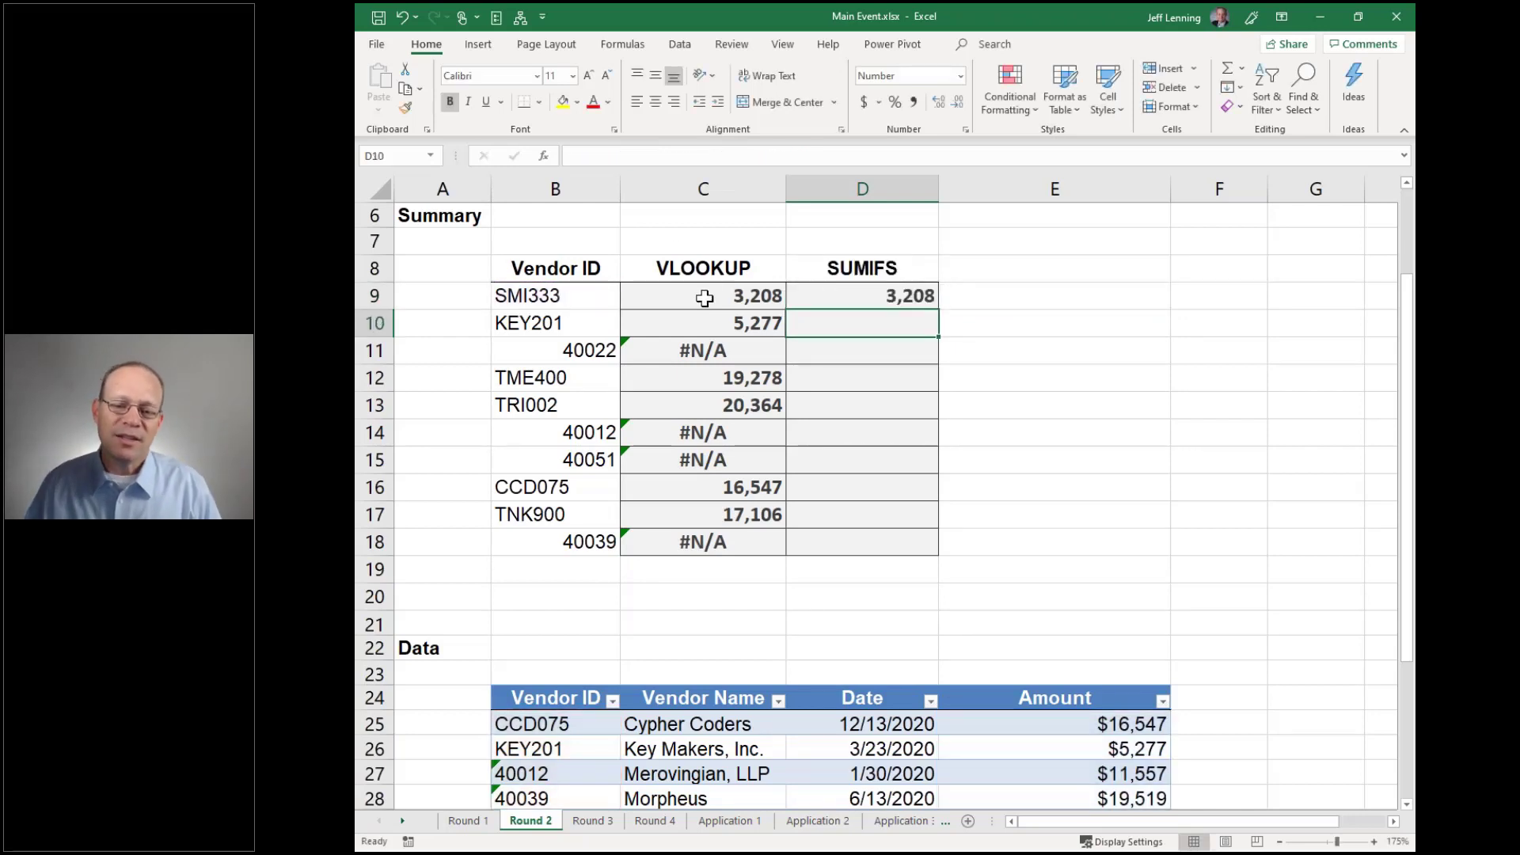
Fill the D9 SUMIFS down to D18, giving totals like 18,192 and 19,519 for numeric IDs
left_click(837, 292)
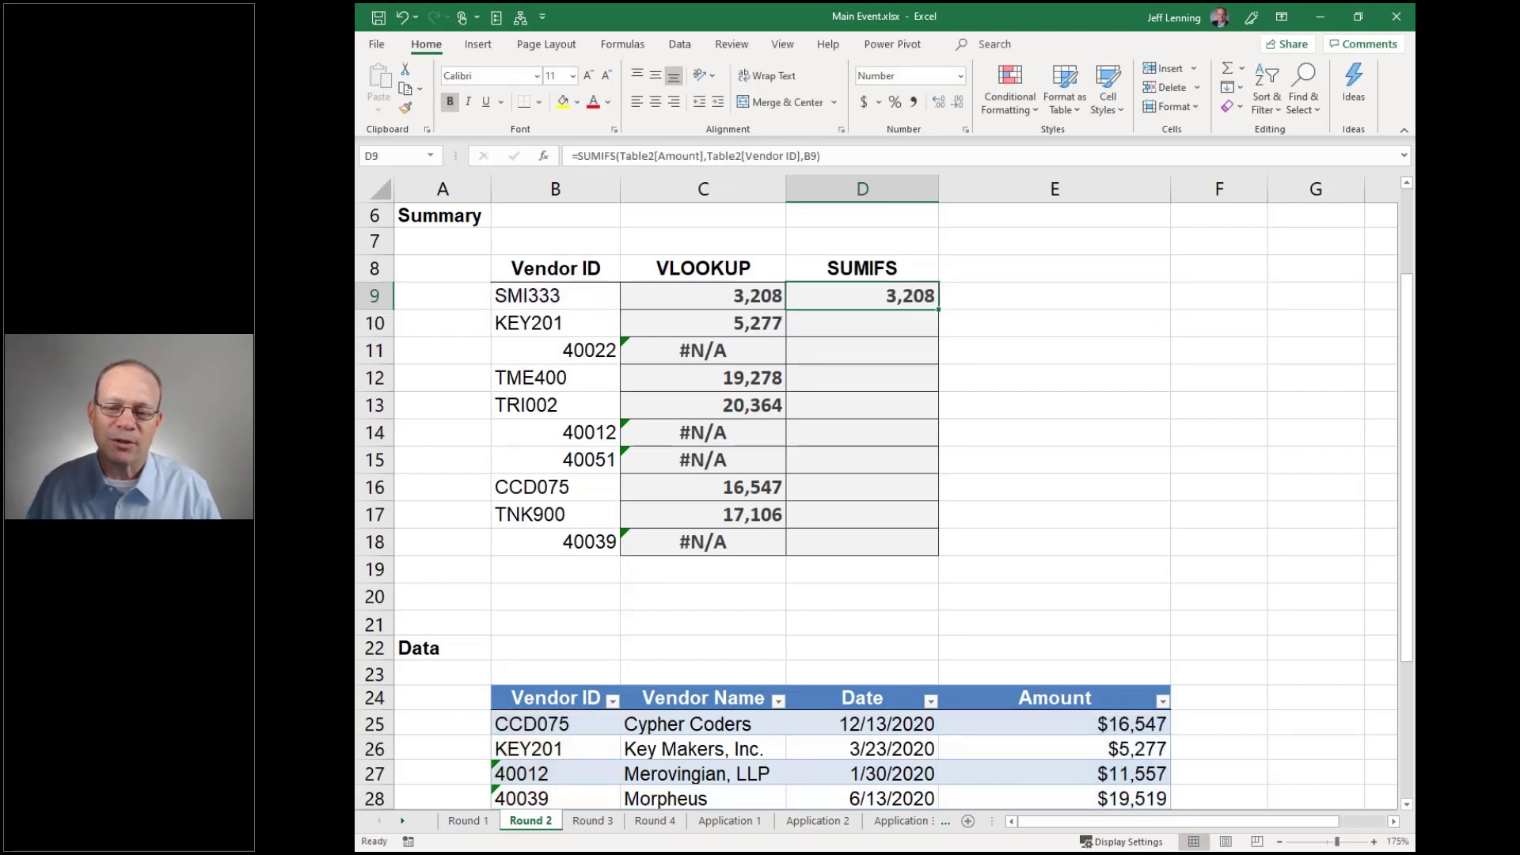
left_click_drag(937, 309, 936, 553)
left_click(981, 538)
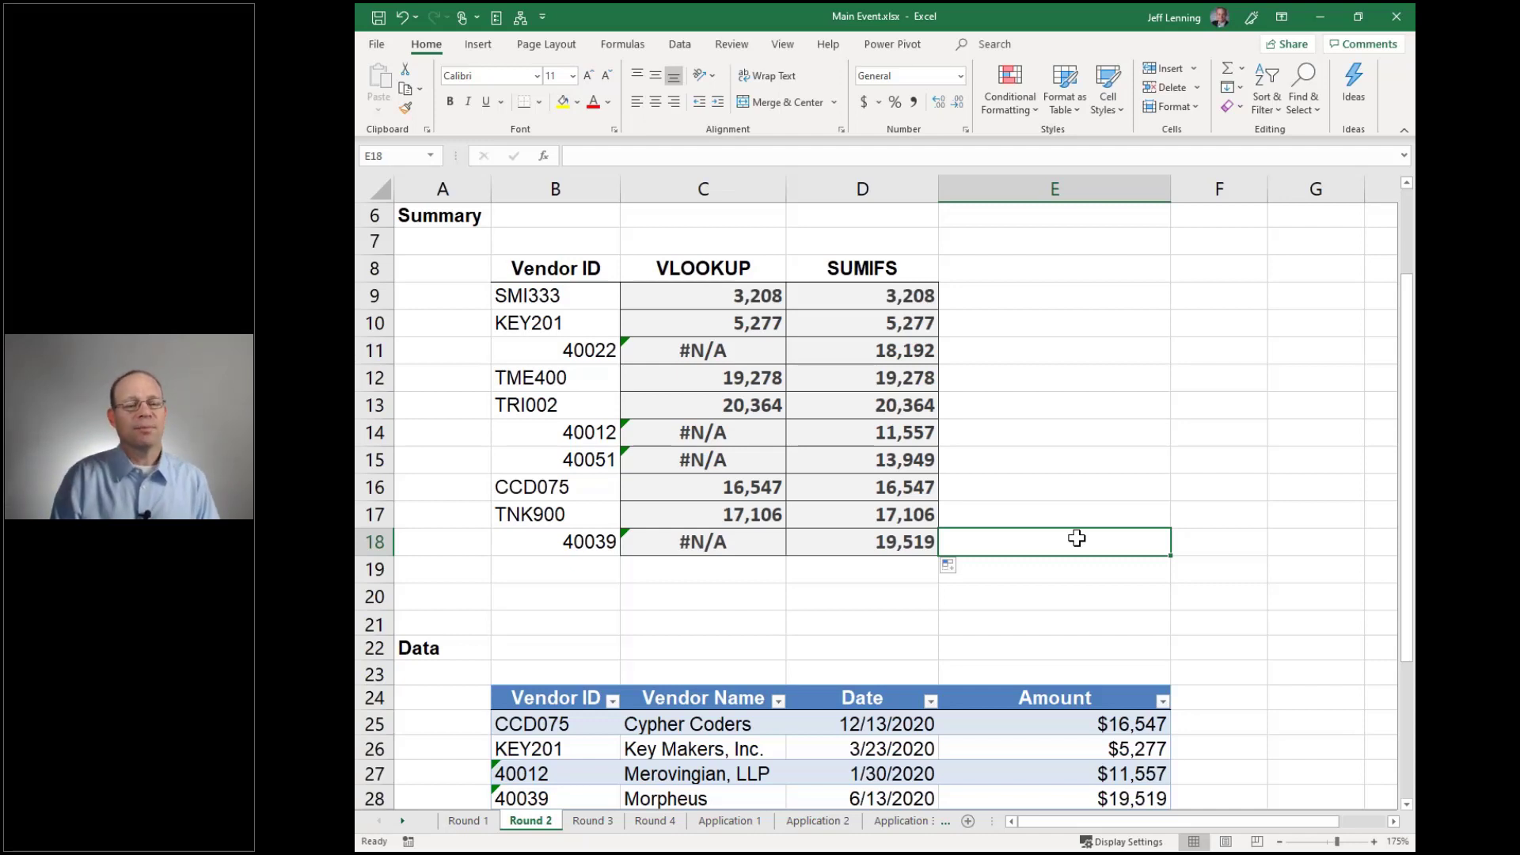
Open Round 3 and compare the table's Amount and AcctNum values with the summary account numbers
left_click(605, 820)
scroll(910, 657, "up", 5)
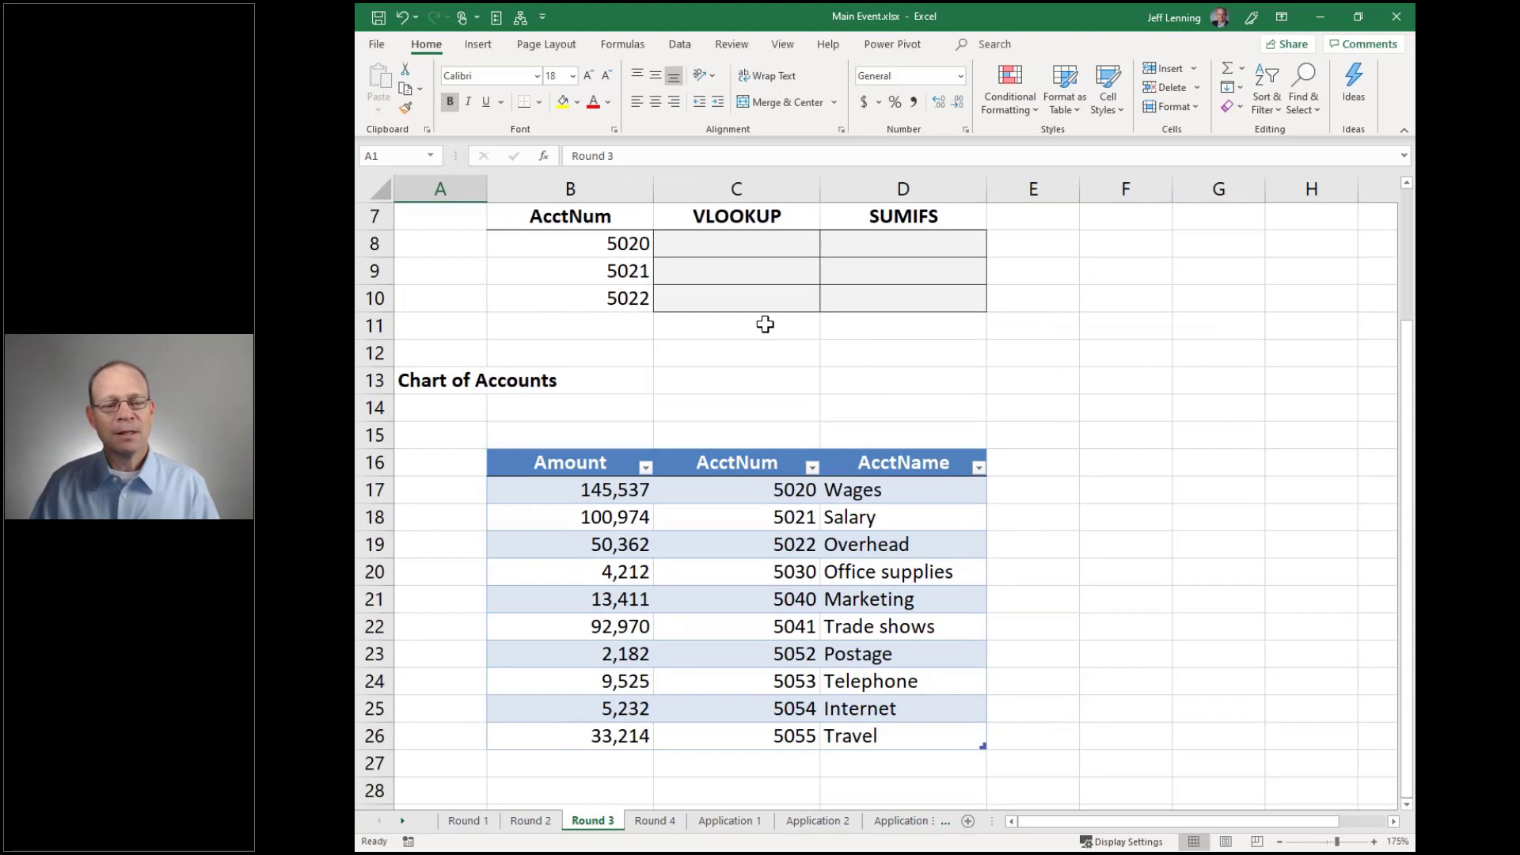
left_click_drag(598, 490, 609, 729)
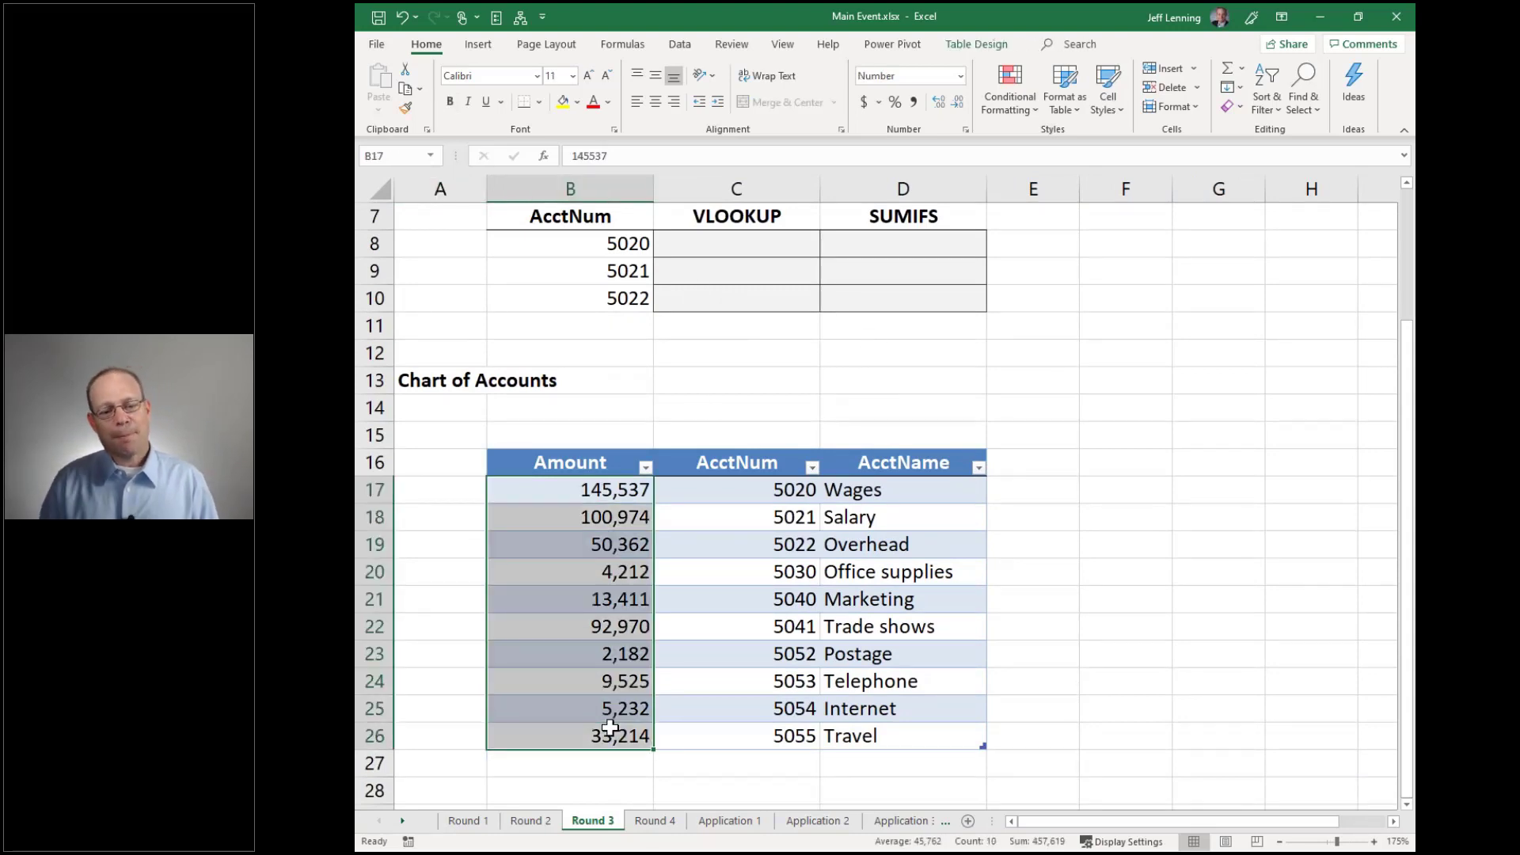
left_click_drag(614, 243, 621, 301)
left_click_drag(748, 493, 755, 657)
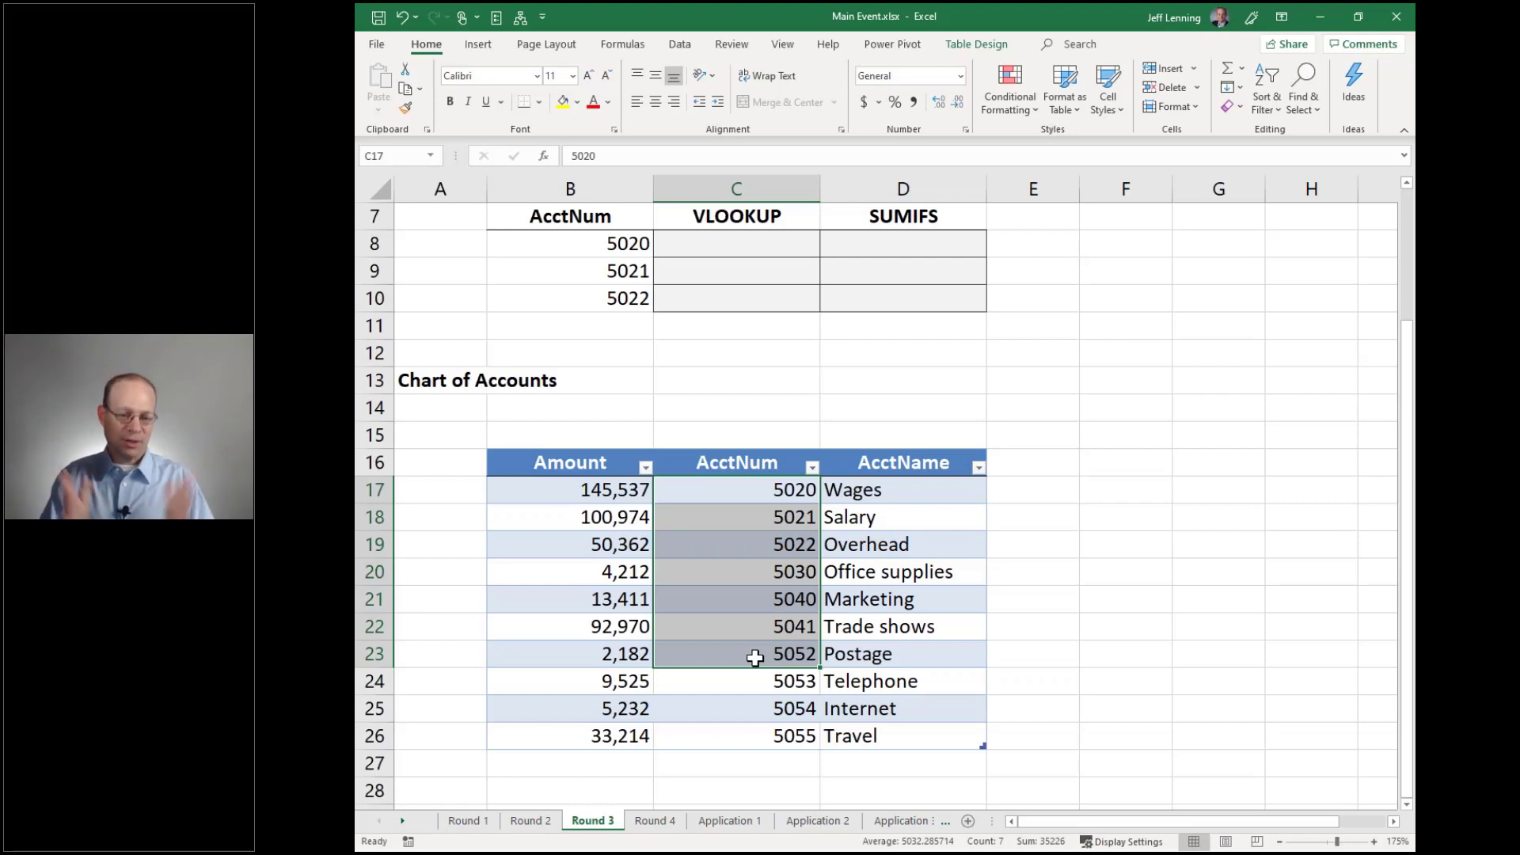
left_click(752, 246)
Enter =VLOOKUP(B8,Table3,1,0) in C8 to look up account 5020
type("=VLOOKUP(")
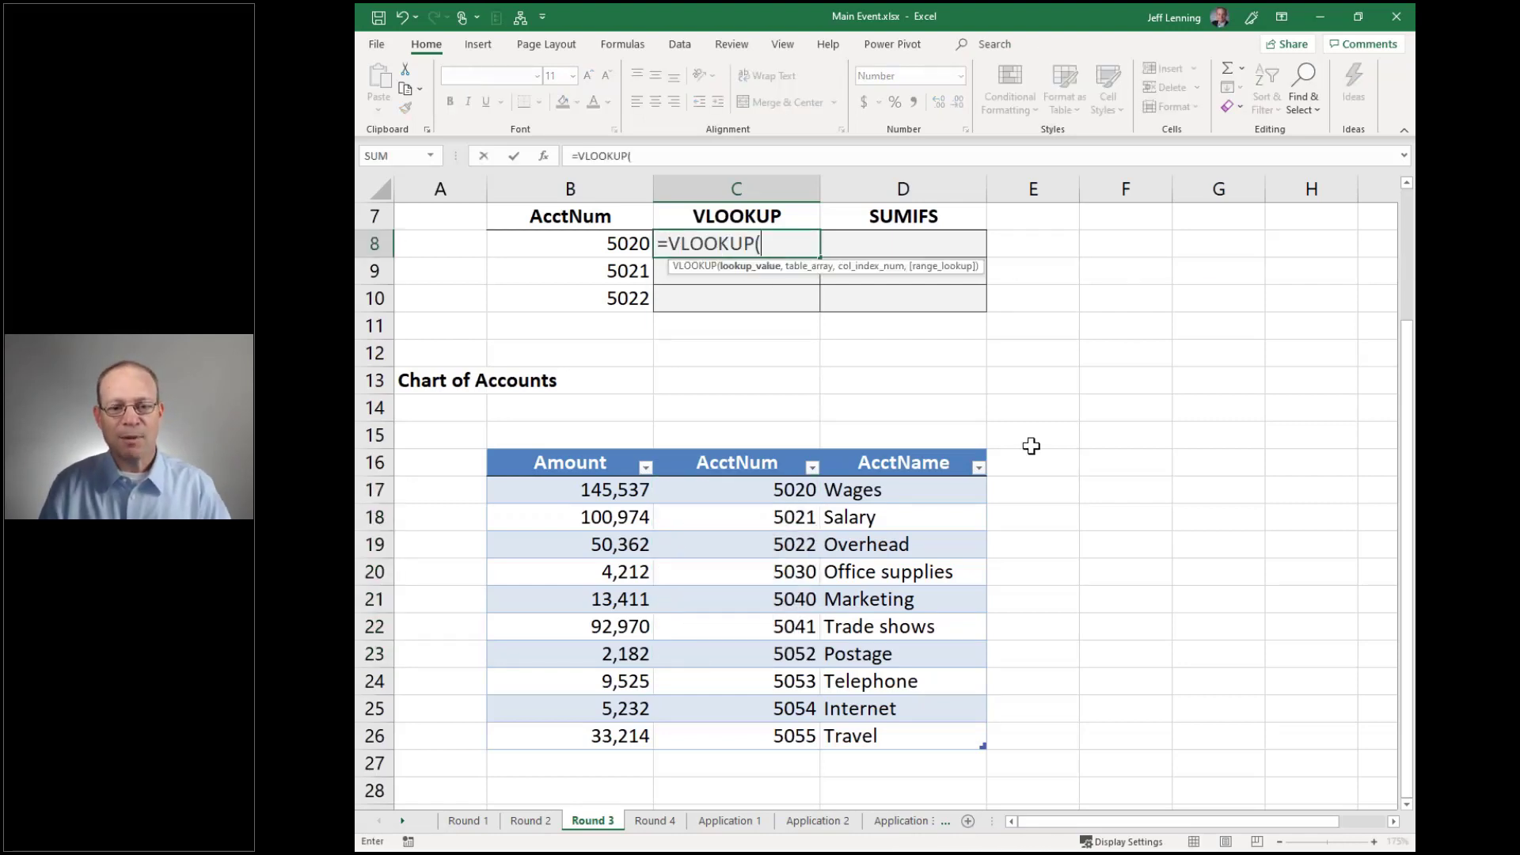
left_click(638, 246)
type(",")
left_click_drag(584, 489, 851, 737)
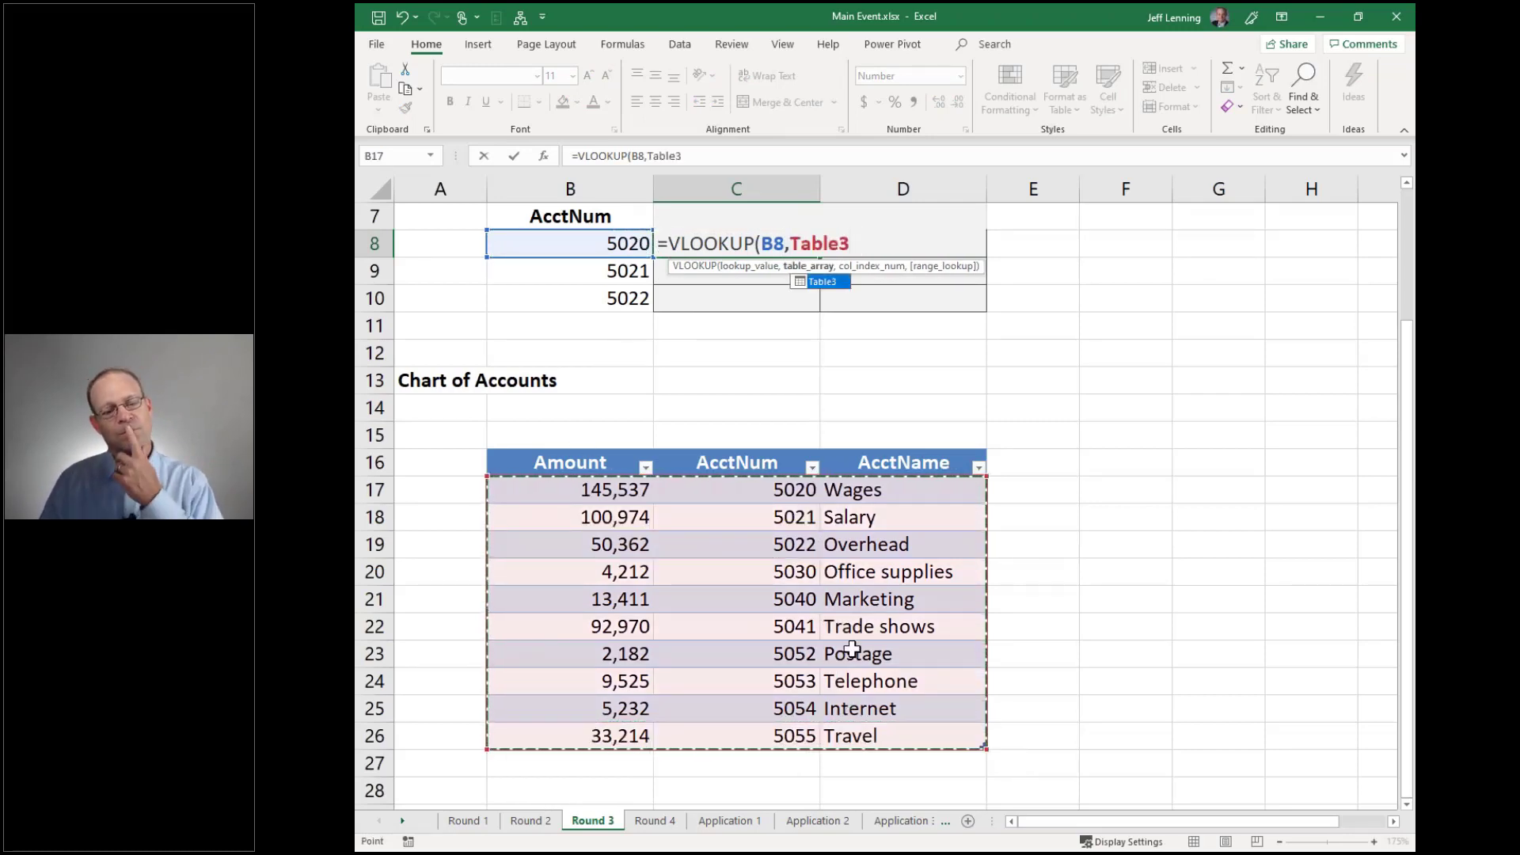
left_click_drag(791, 491, 875, 729)
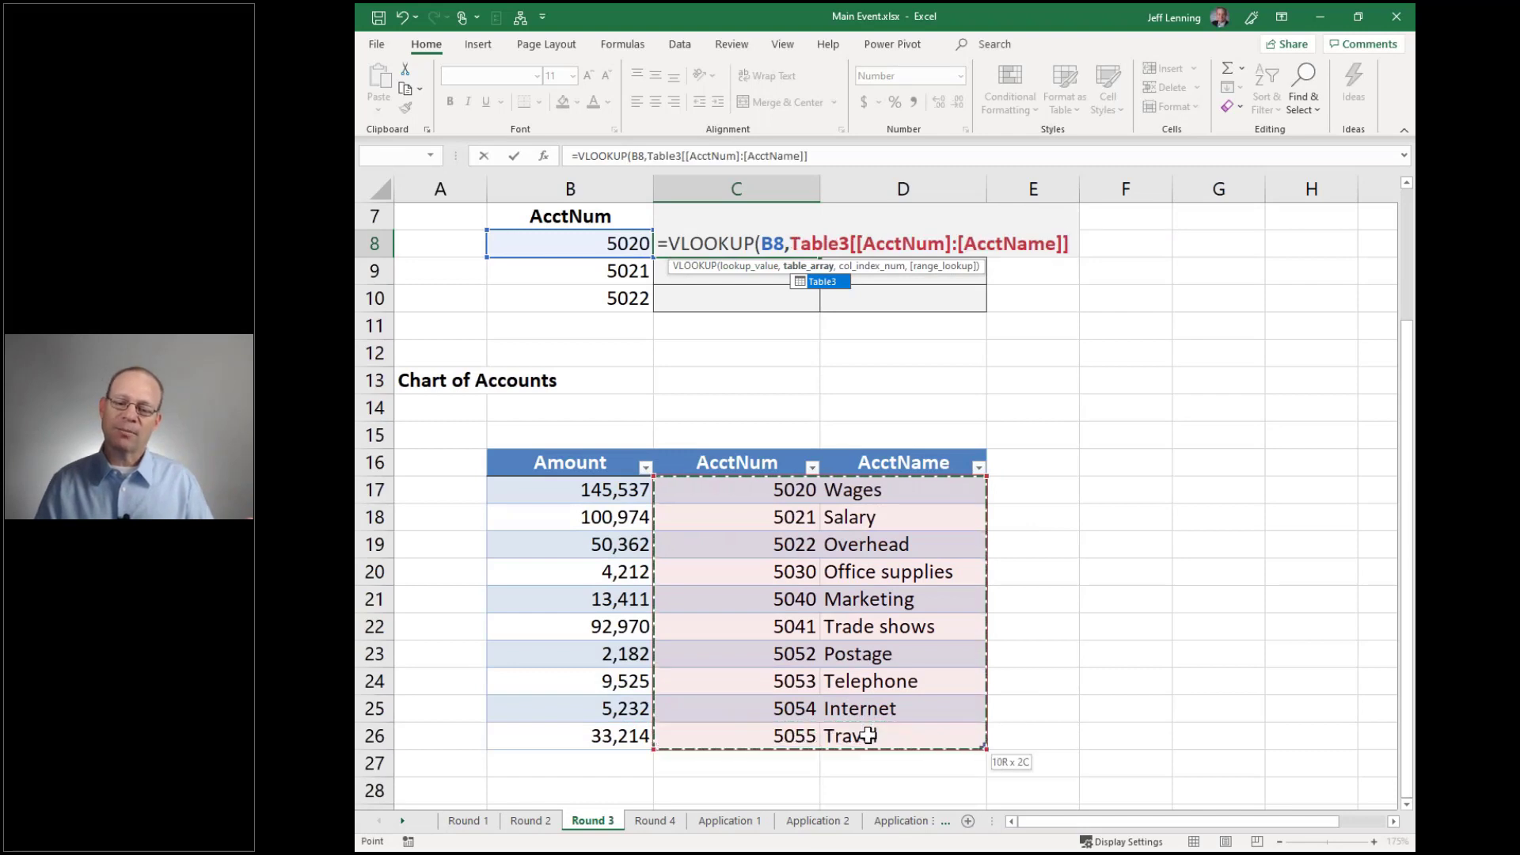
left_click_drag(642, 493, 871, 732)
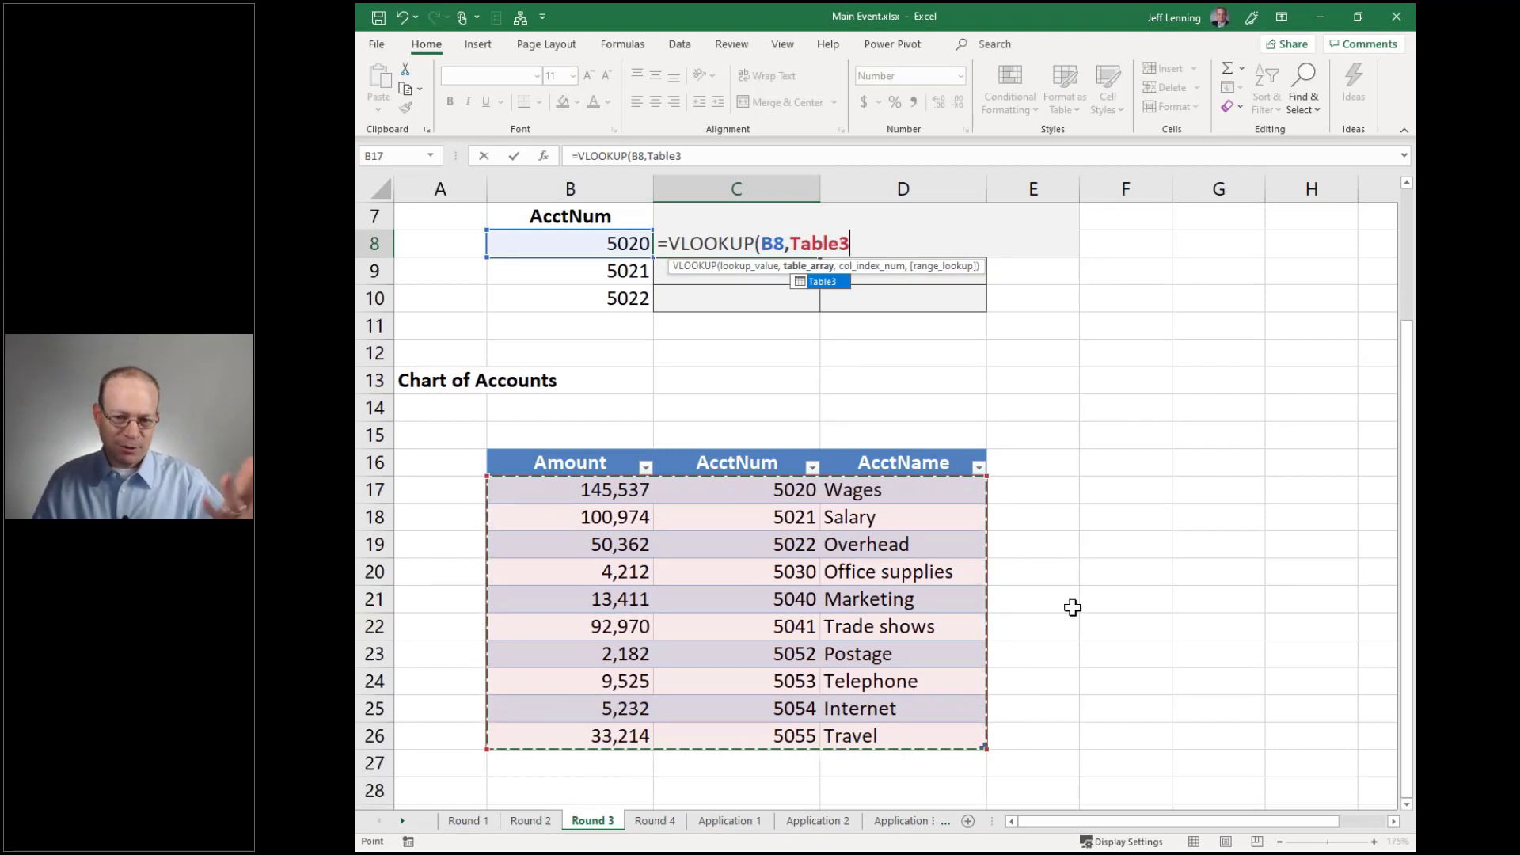
type(",")
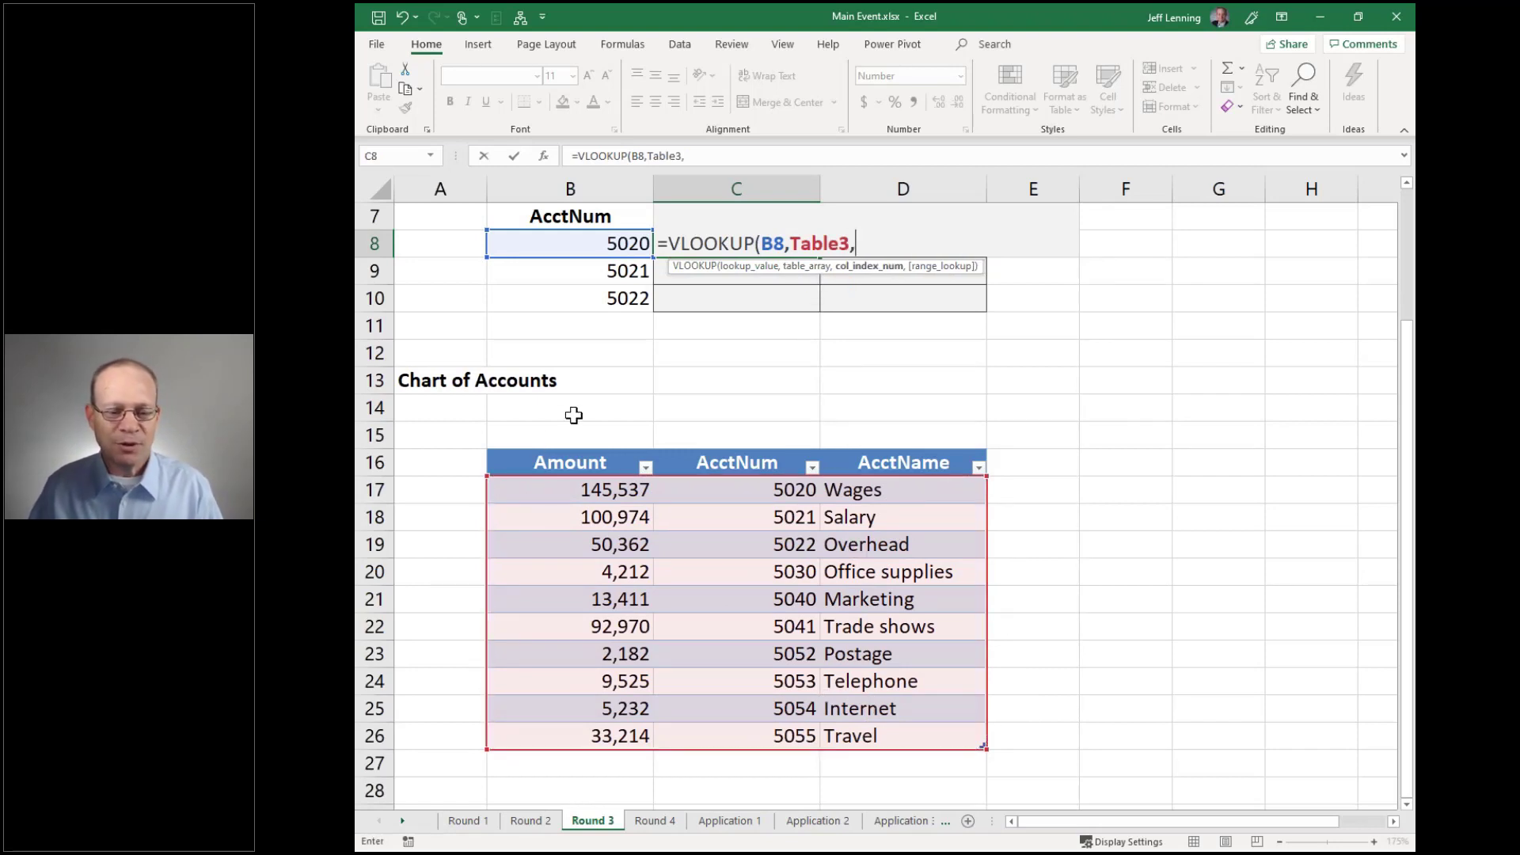
type("1,0)")
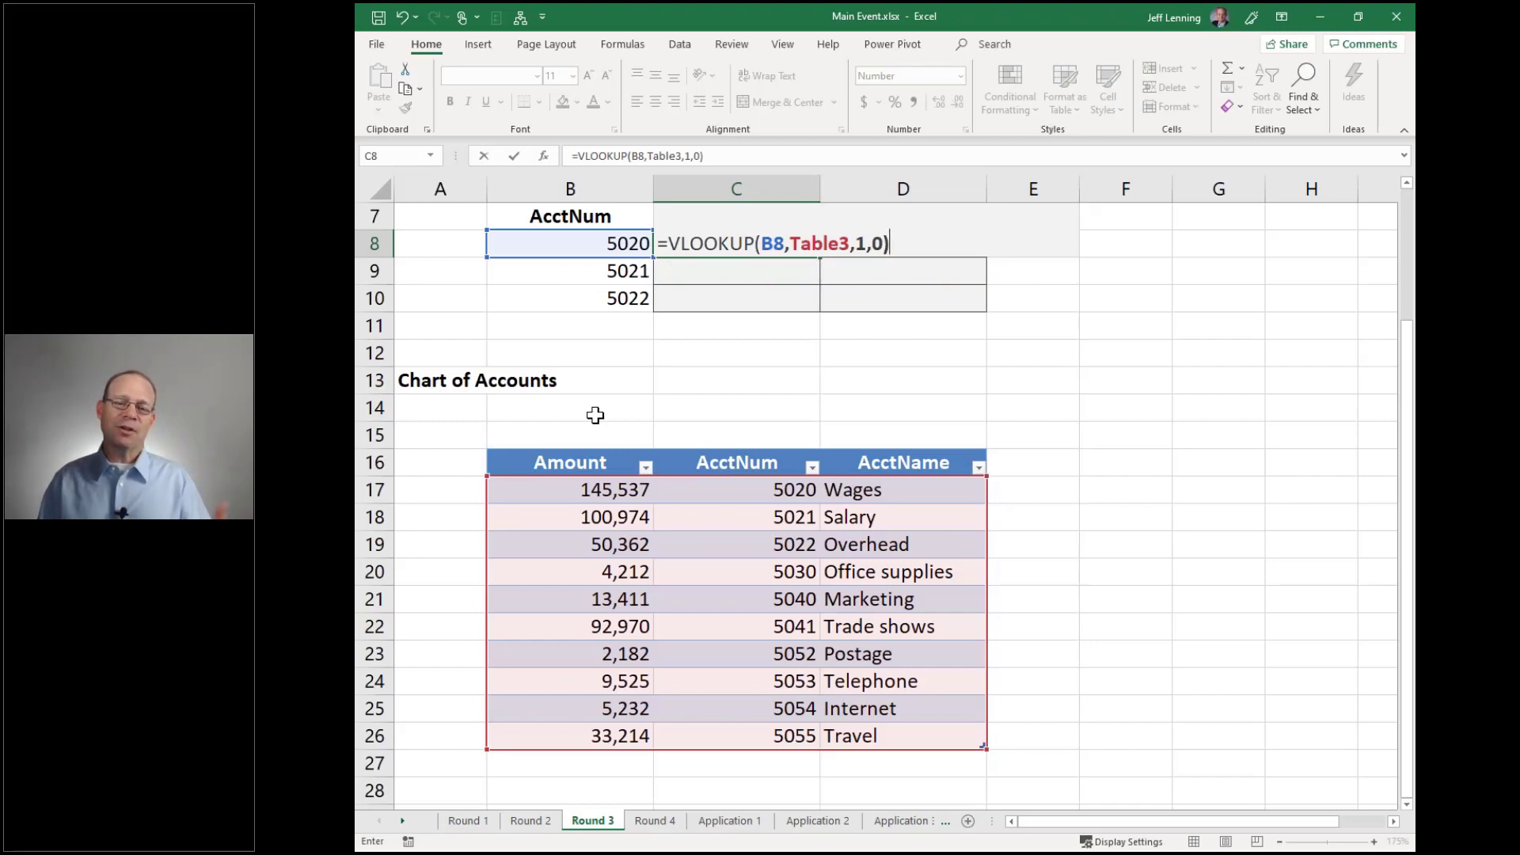
key("Return")
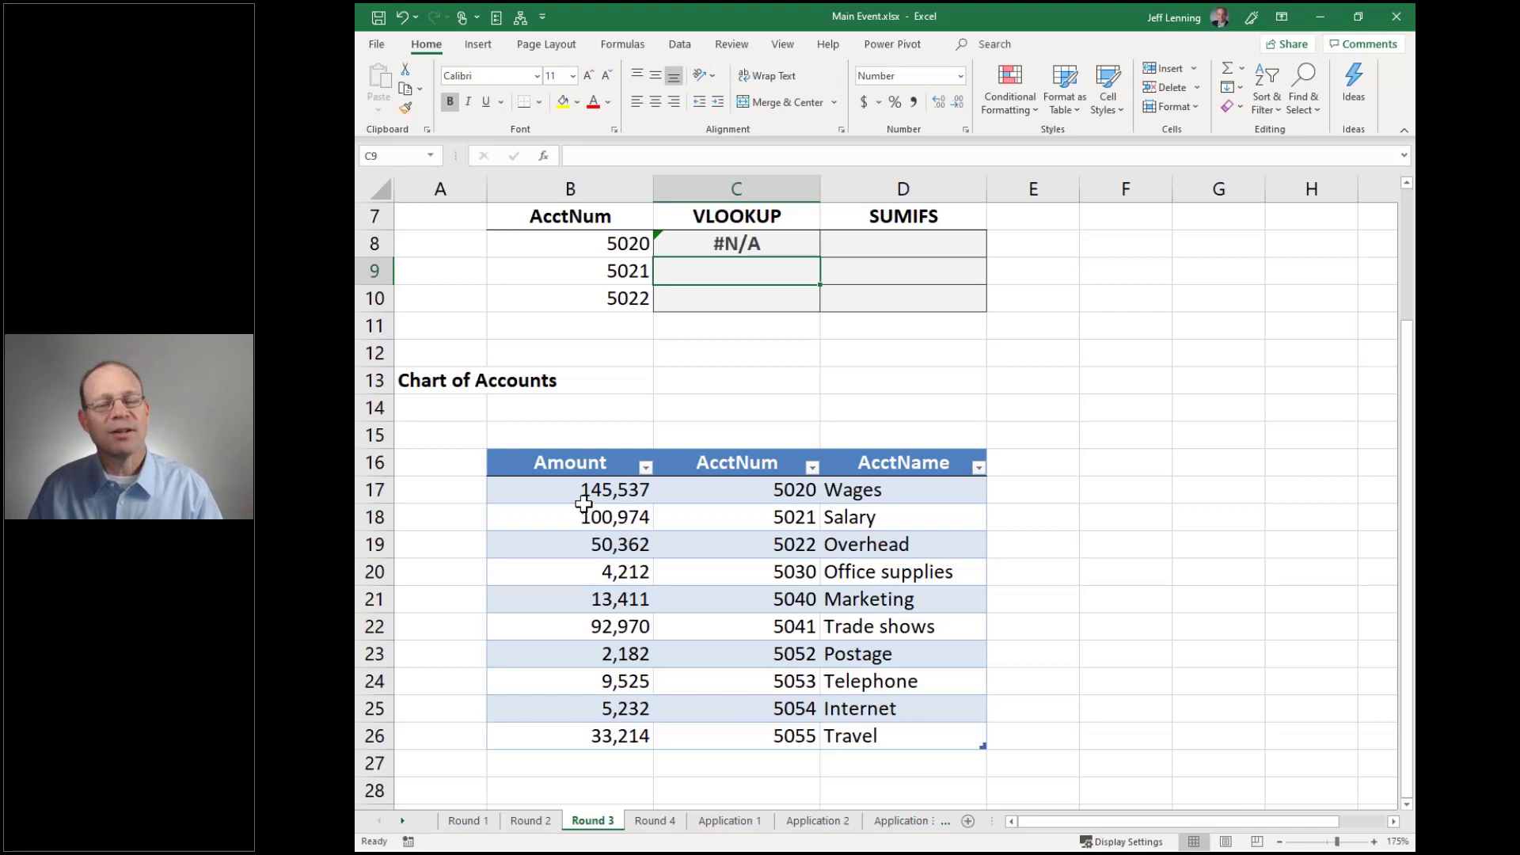
left_click(775, 239)
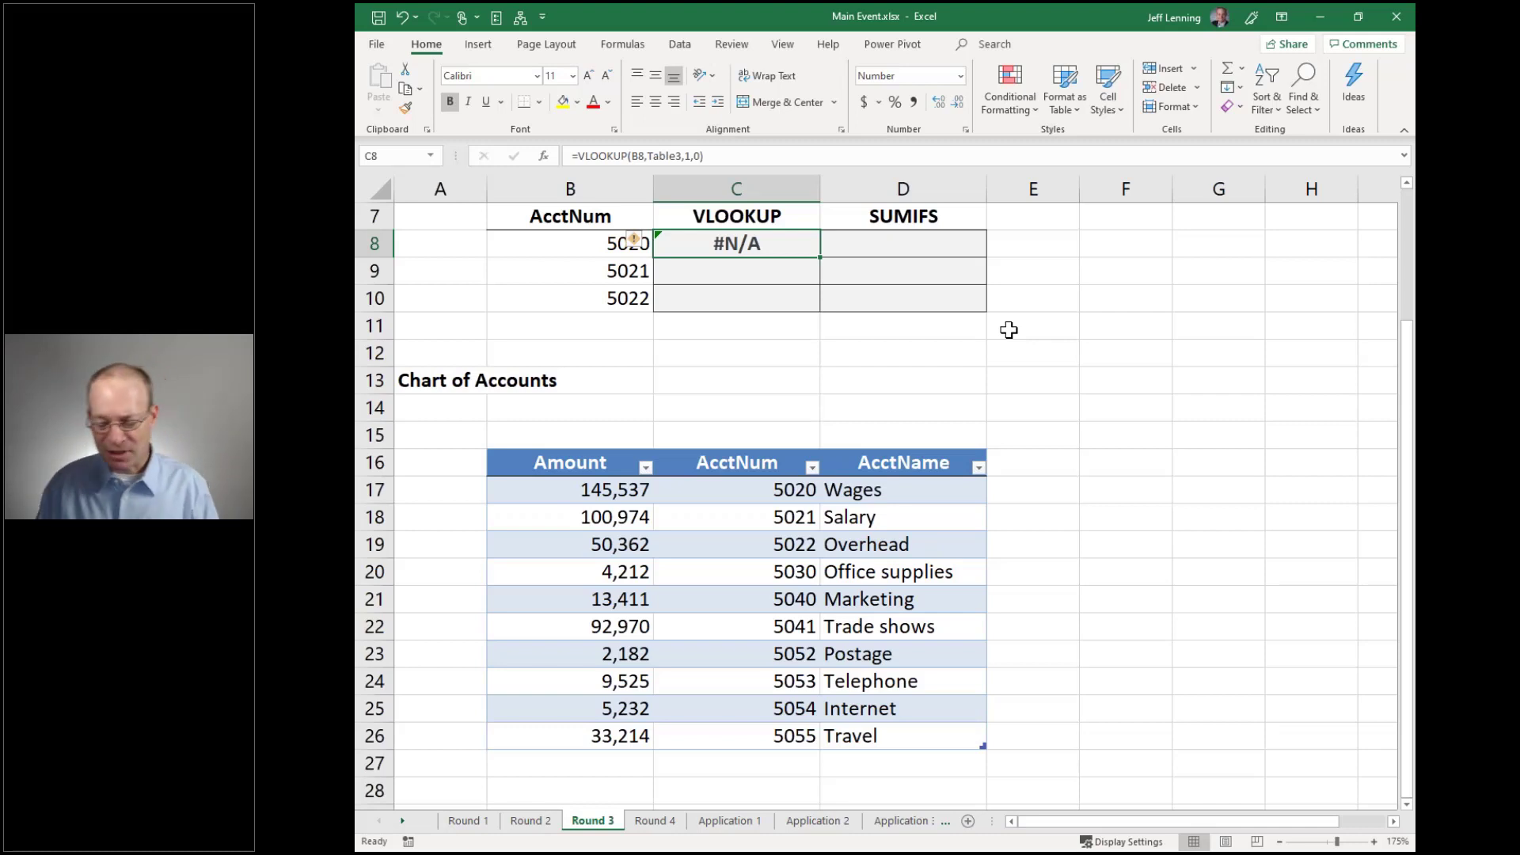
key("Right")
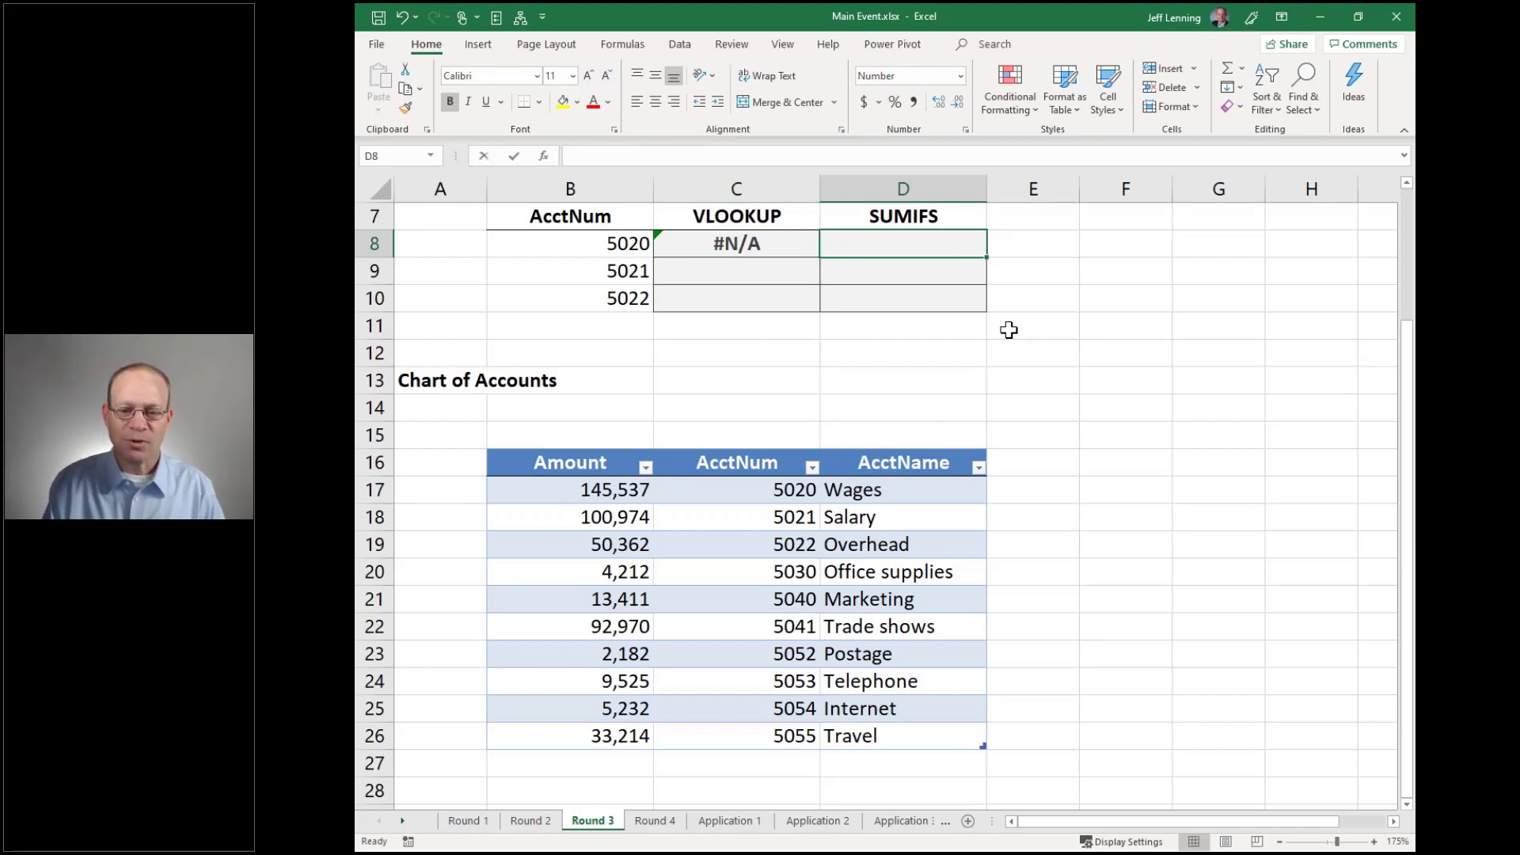
Enter =SUMIFS(Table3[Amount],Table3[AcctNum],B8) in D8 for account 5020
type("=sumifs")
key("Tab")
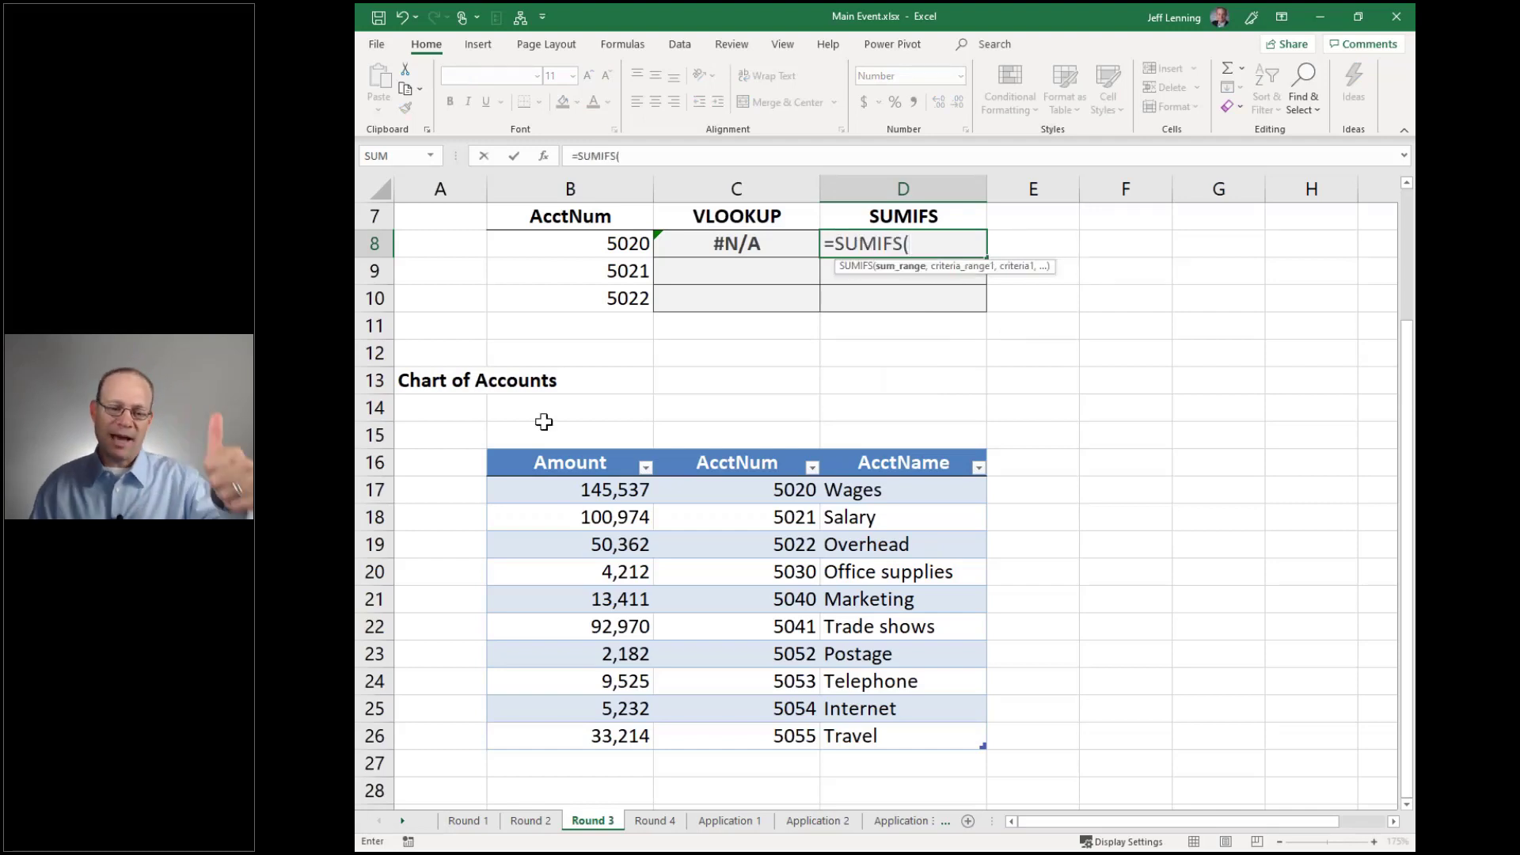
left_click(577, 438)
left_click(570, 451)
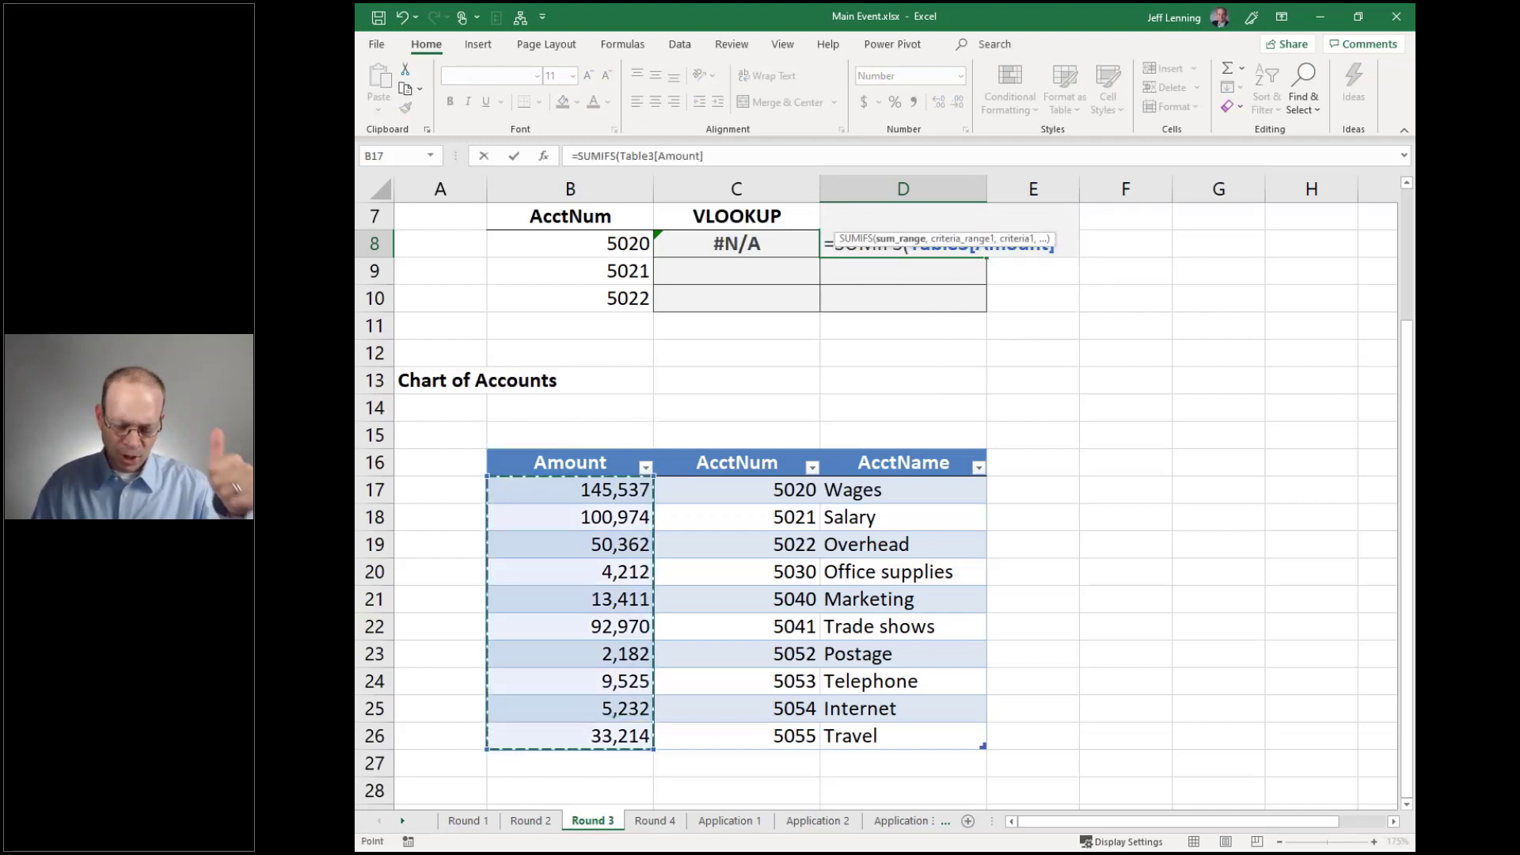
type(",")
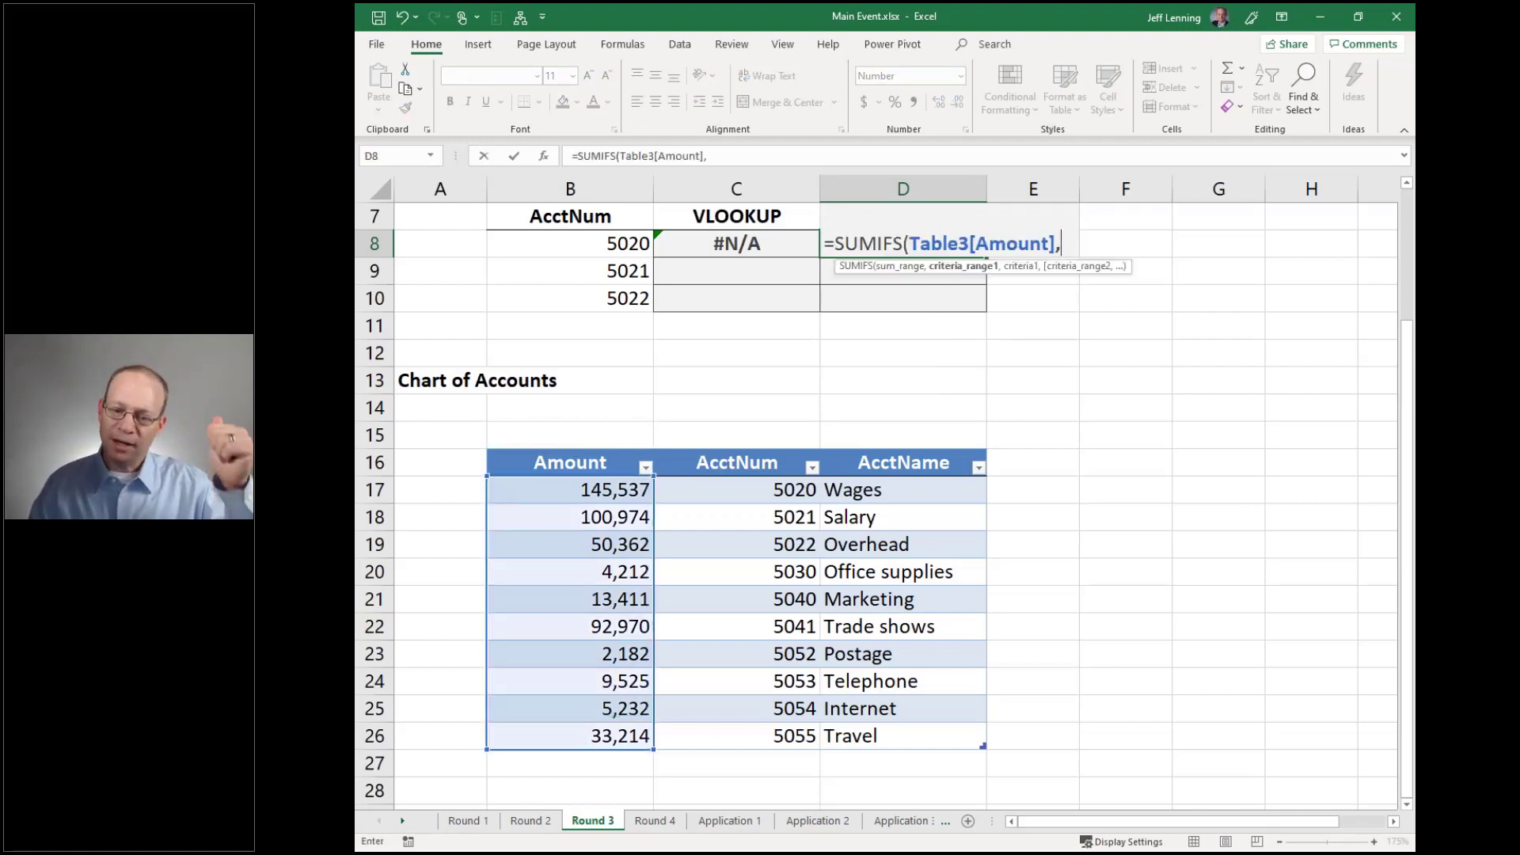
left_click(684, 446)
type(",")
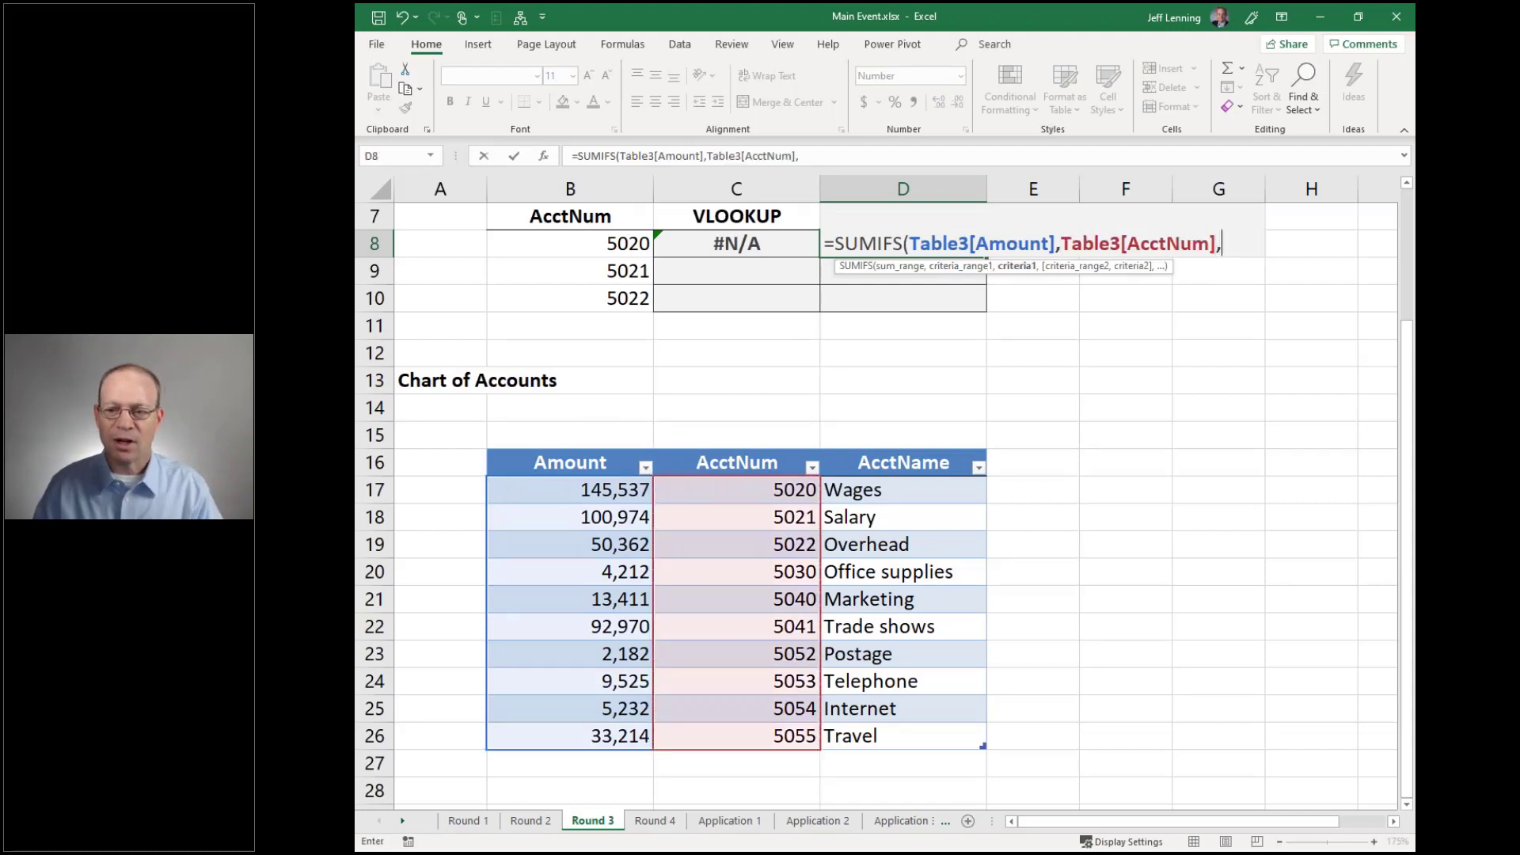
left_click(631, 240)
type(")")
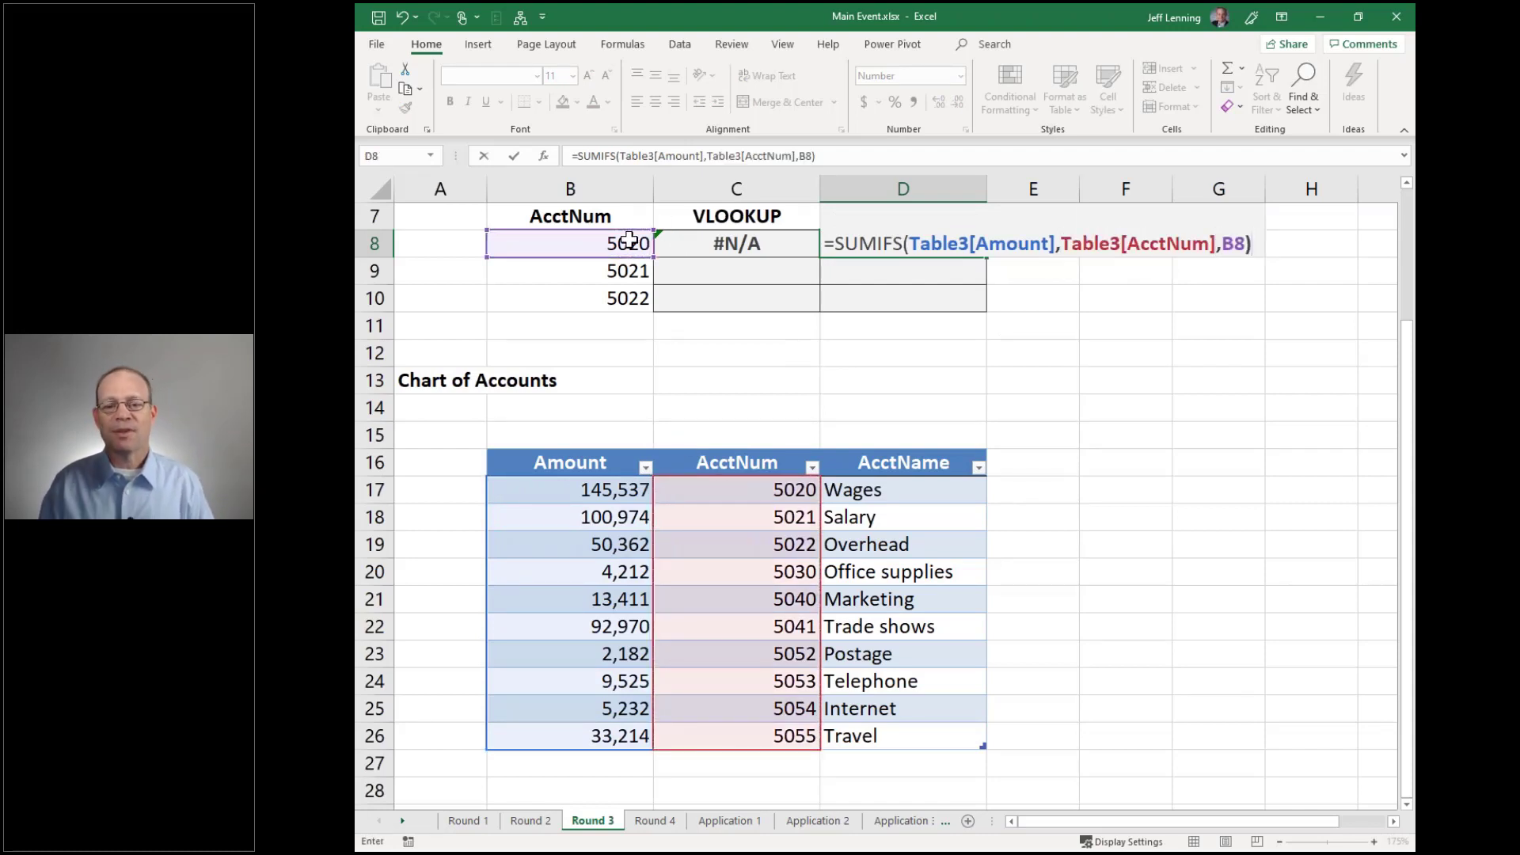
key("Return")
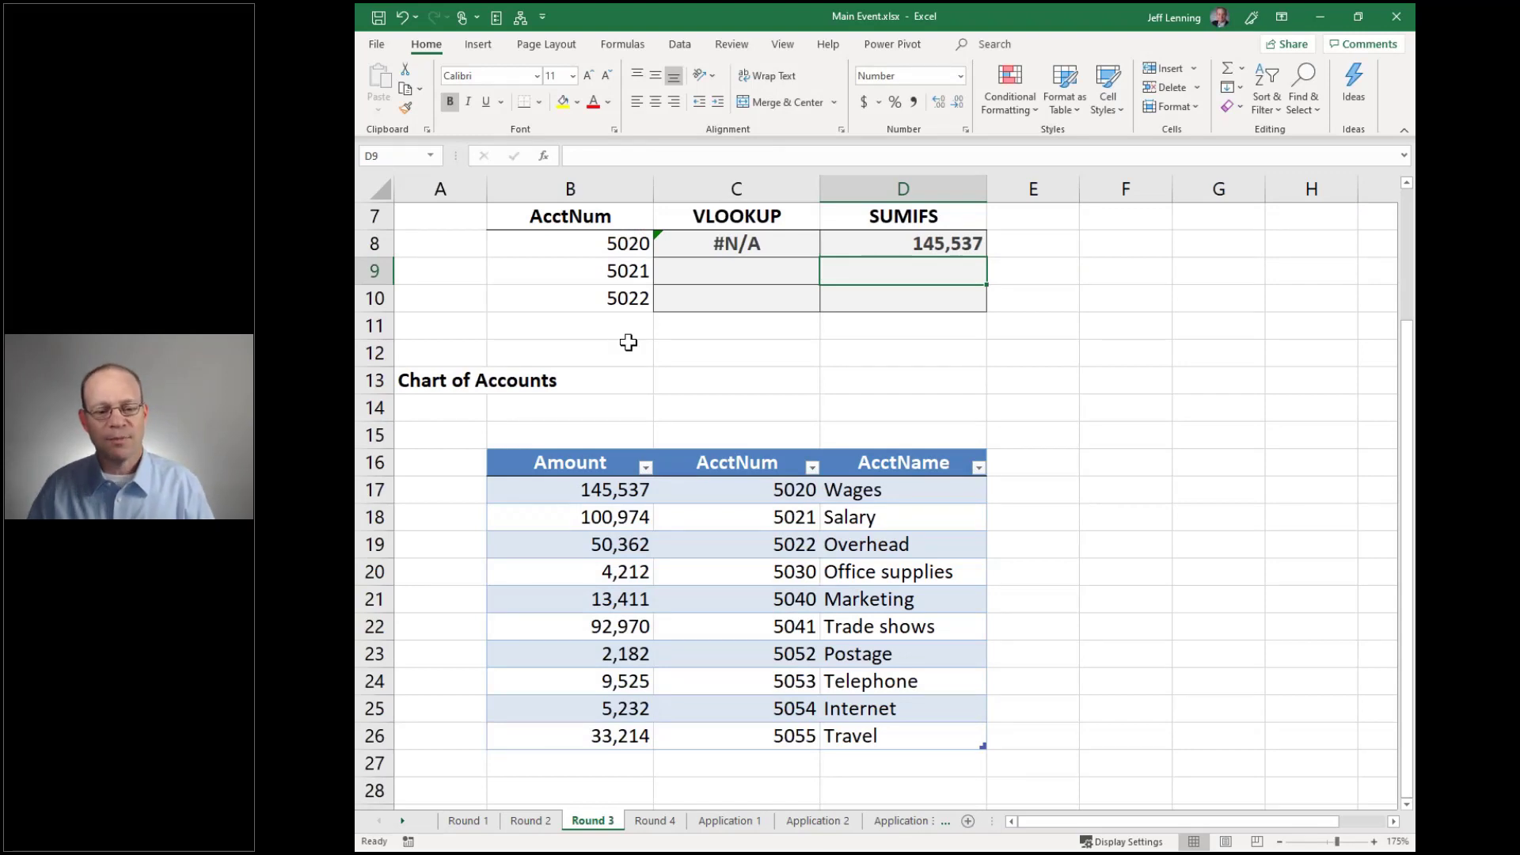
Fill C8:D8 down to row 10, then inspect the D8 SUMIFS and C8 VLOOKUP formulas
left_click_drag(791, 243, 986, 308)
left_click(1095, 330)
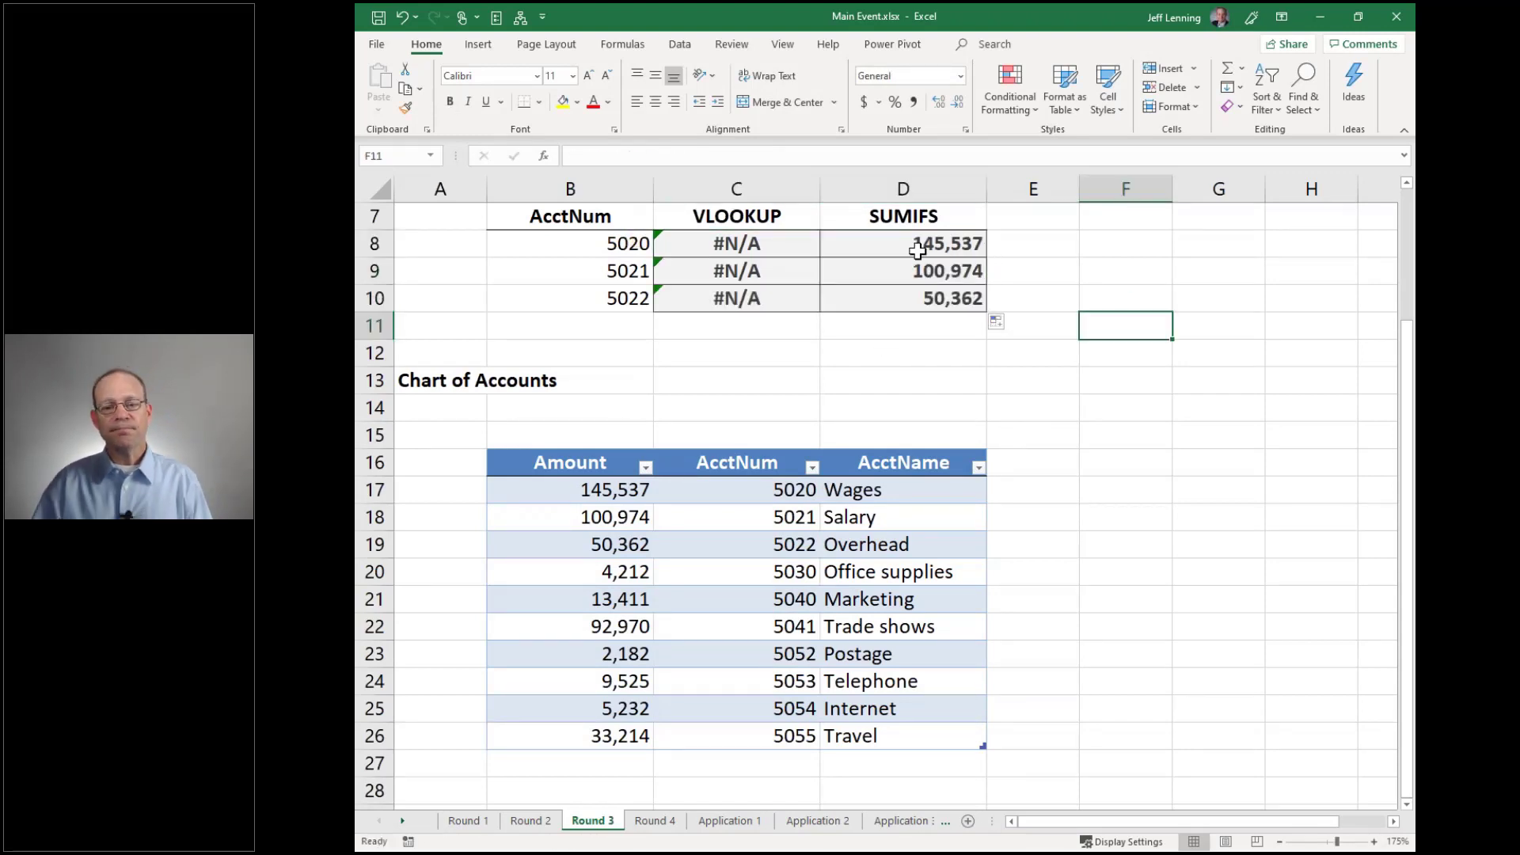
left_click(965, 243)
key("F2")
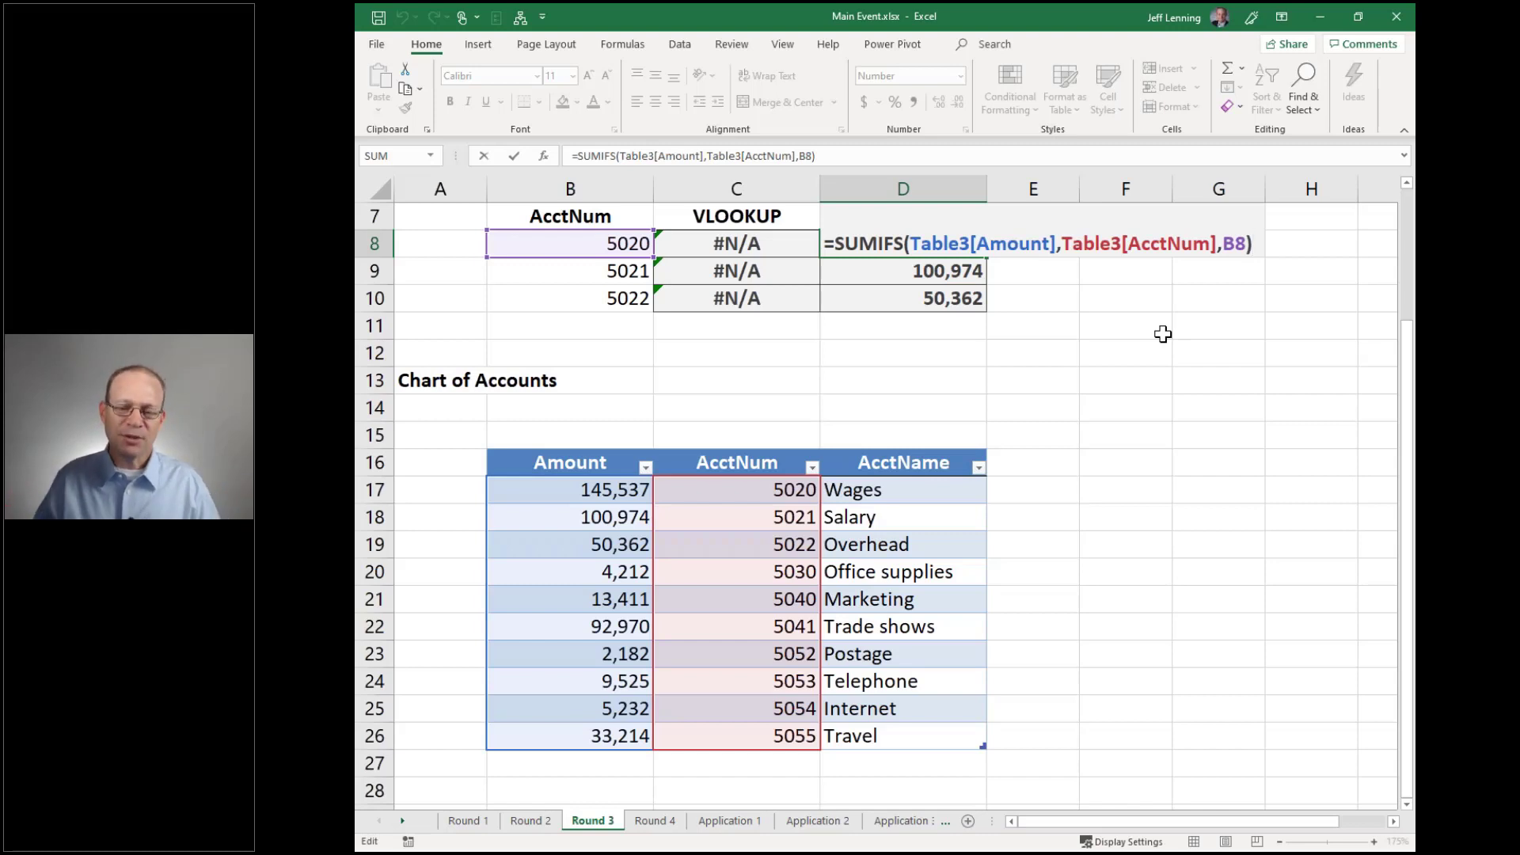
key("ctrl+Return")
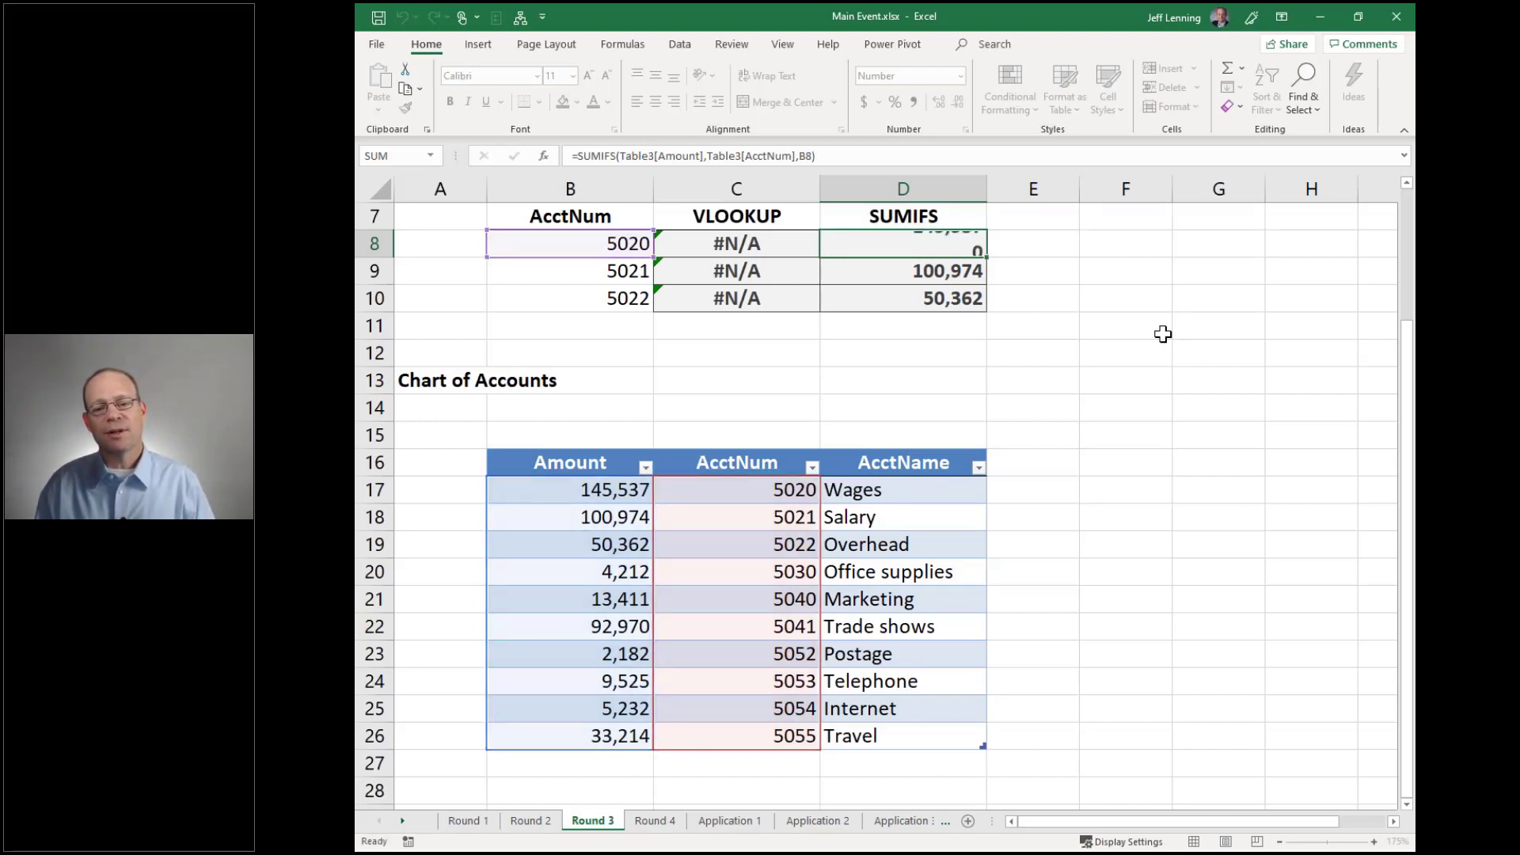
key("Left")
key("ctrl+Return")
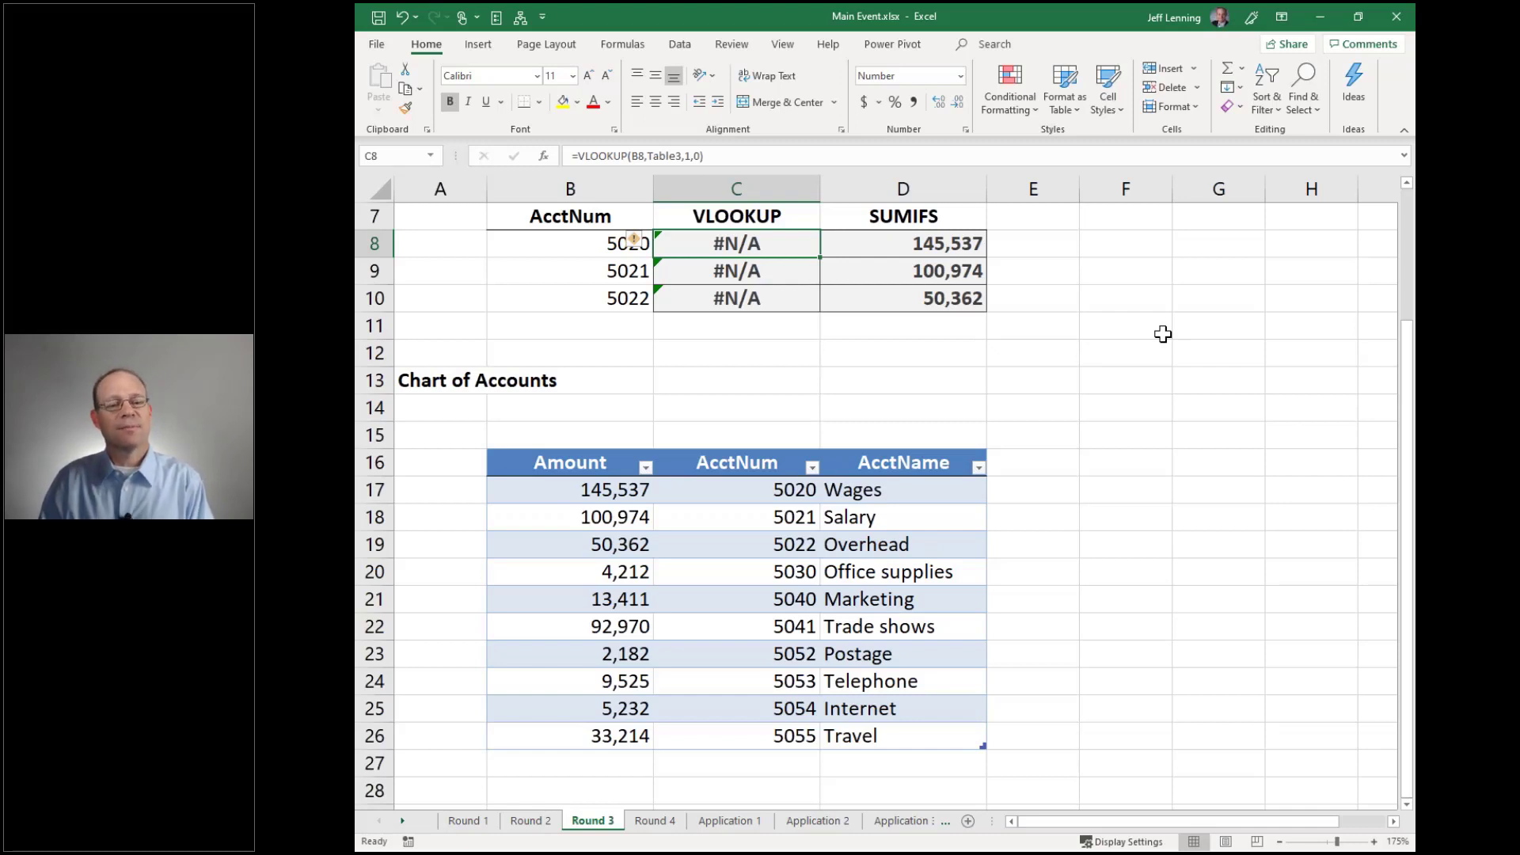
On the Round 4 sheet, review account numbers 5020–5022 and the chart of account names
left_click(655, 820)
scroll(910, 486, "up", 5, "ctrl")
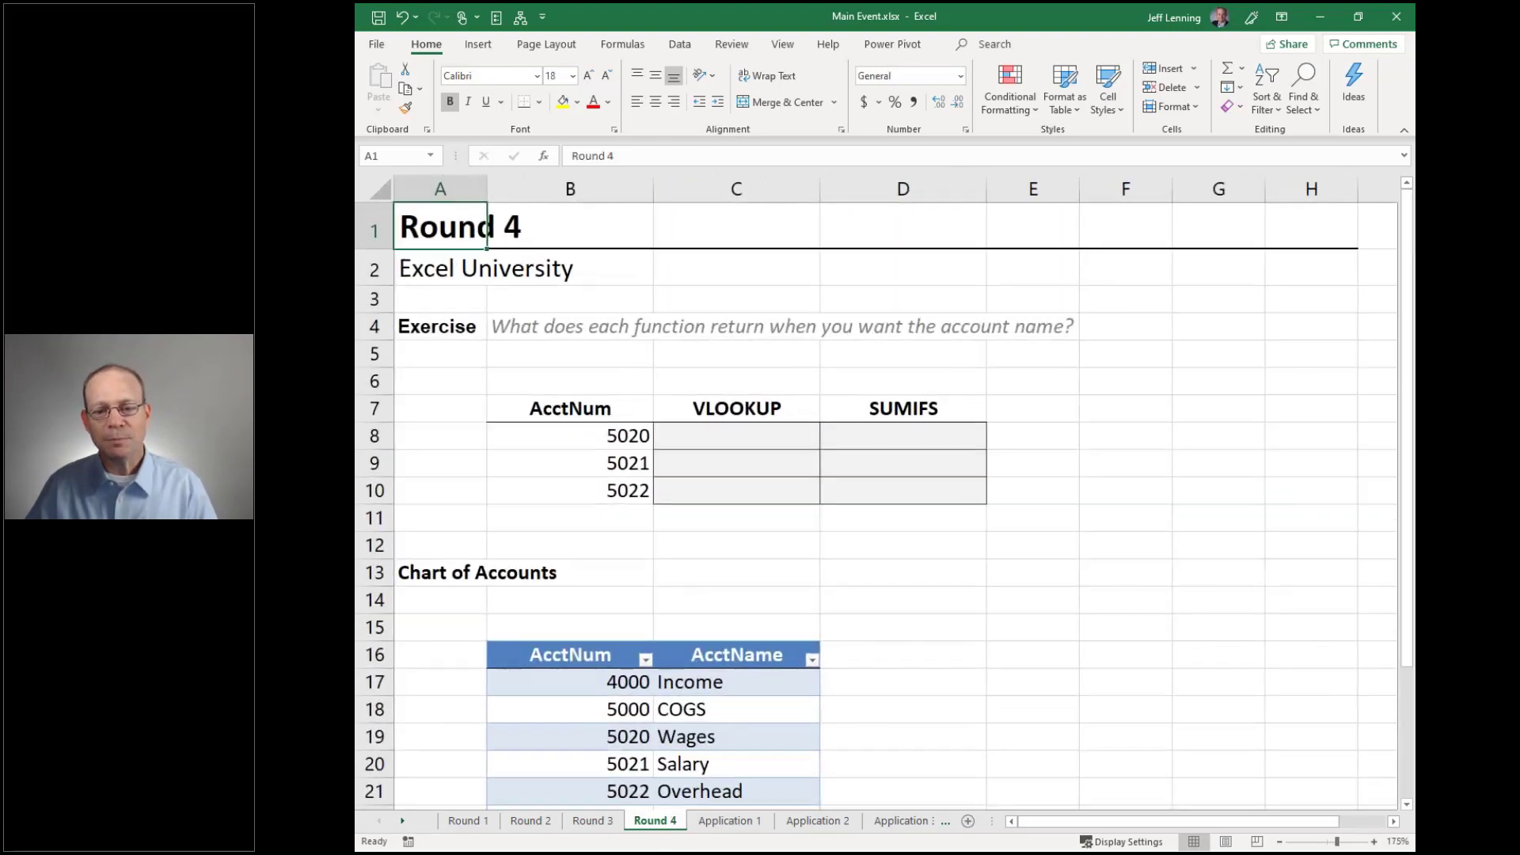
scroll(997, 375, "down", 2)
left_click_drag(711, 491, 732, 735)
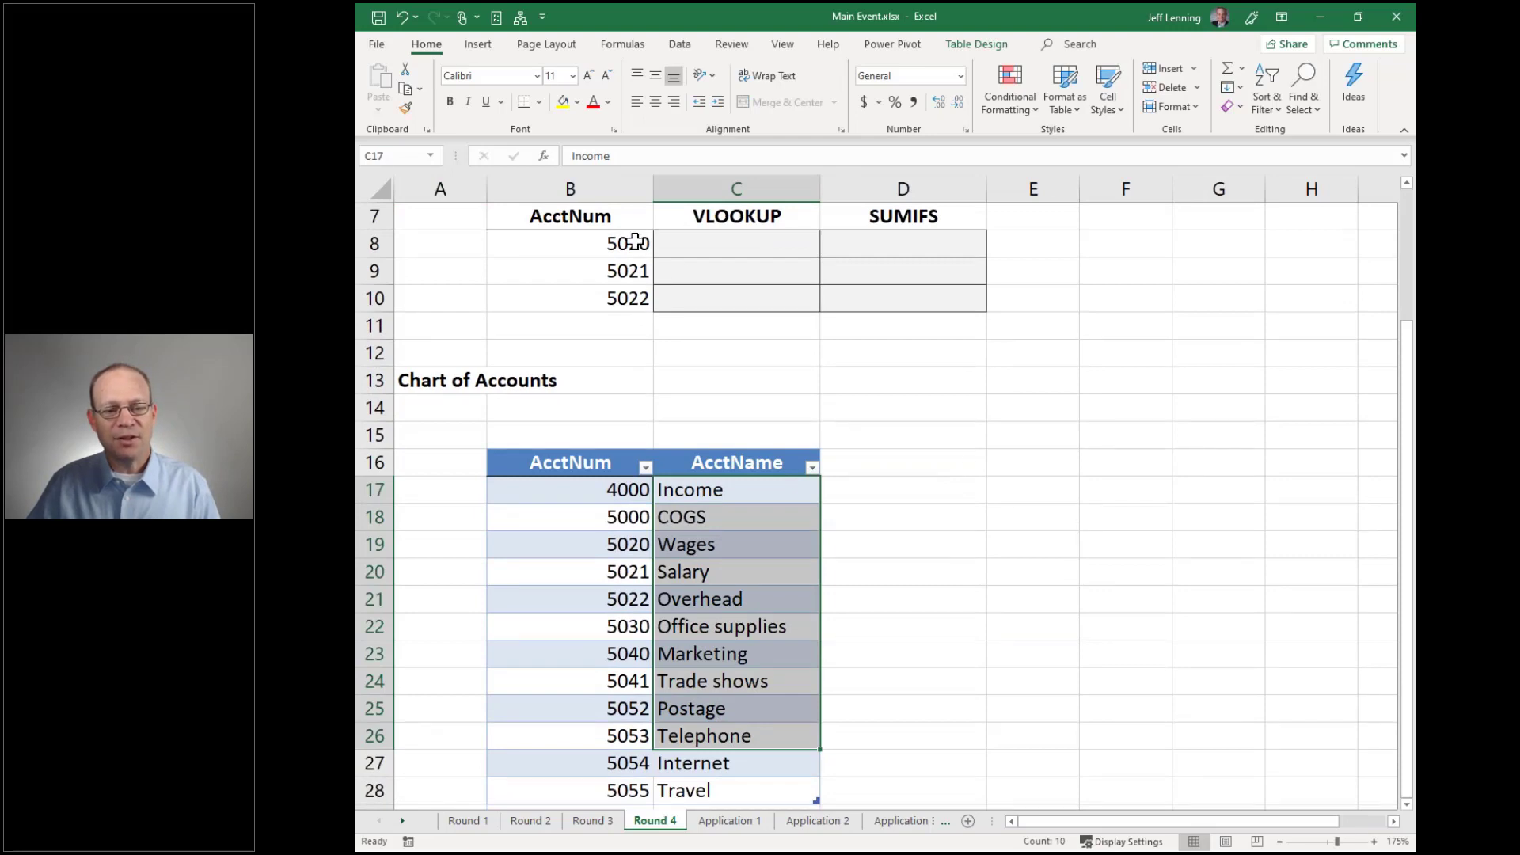
left_click_drag(638, 245, 633, 298)
left_click_drag(631, 489, 631, 598)
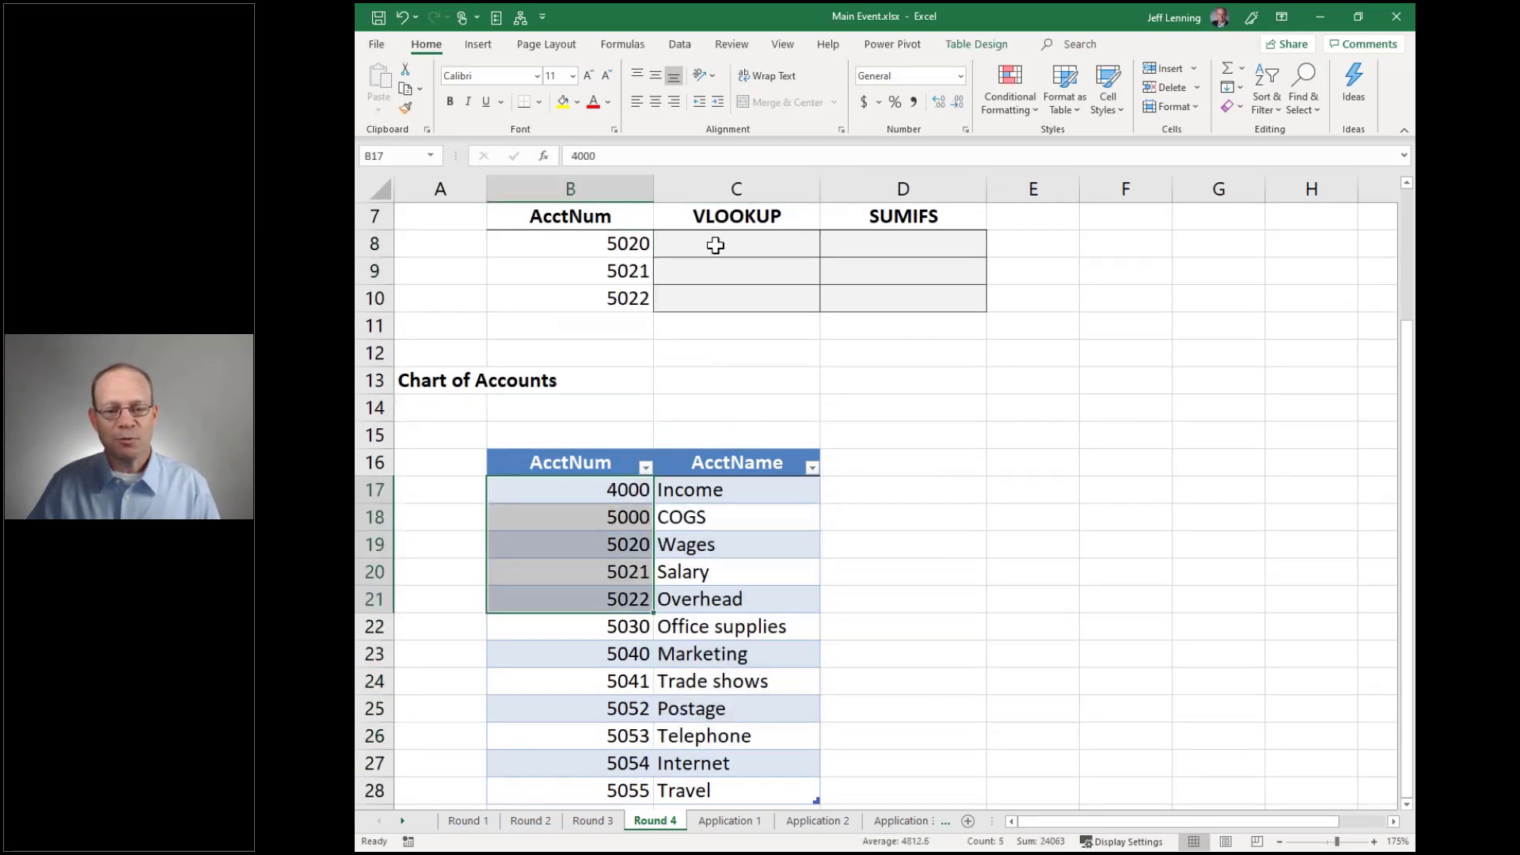
Enter =VLOOKUP(B8,Table4,2,0) in C8 so account 5020 returns Wages
left_click(712, 244)
type("=VLOOKUP(")
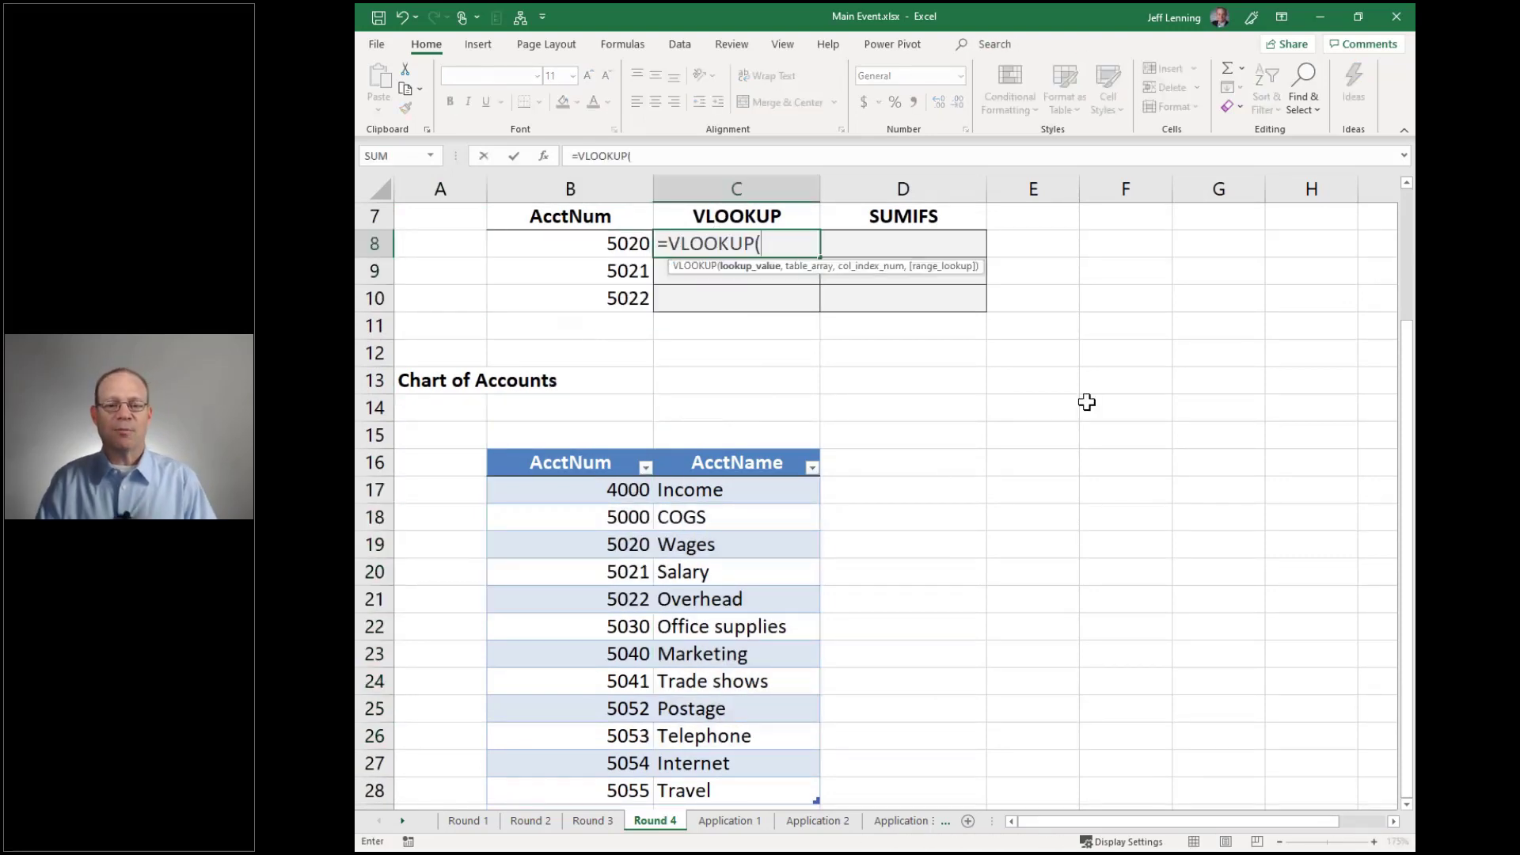
left_click(599, 247)
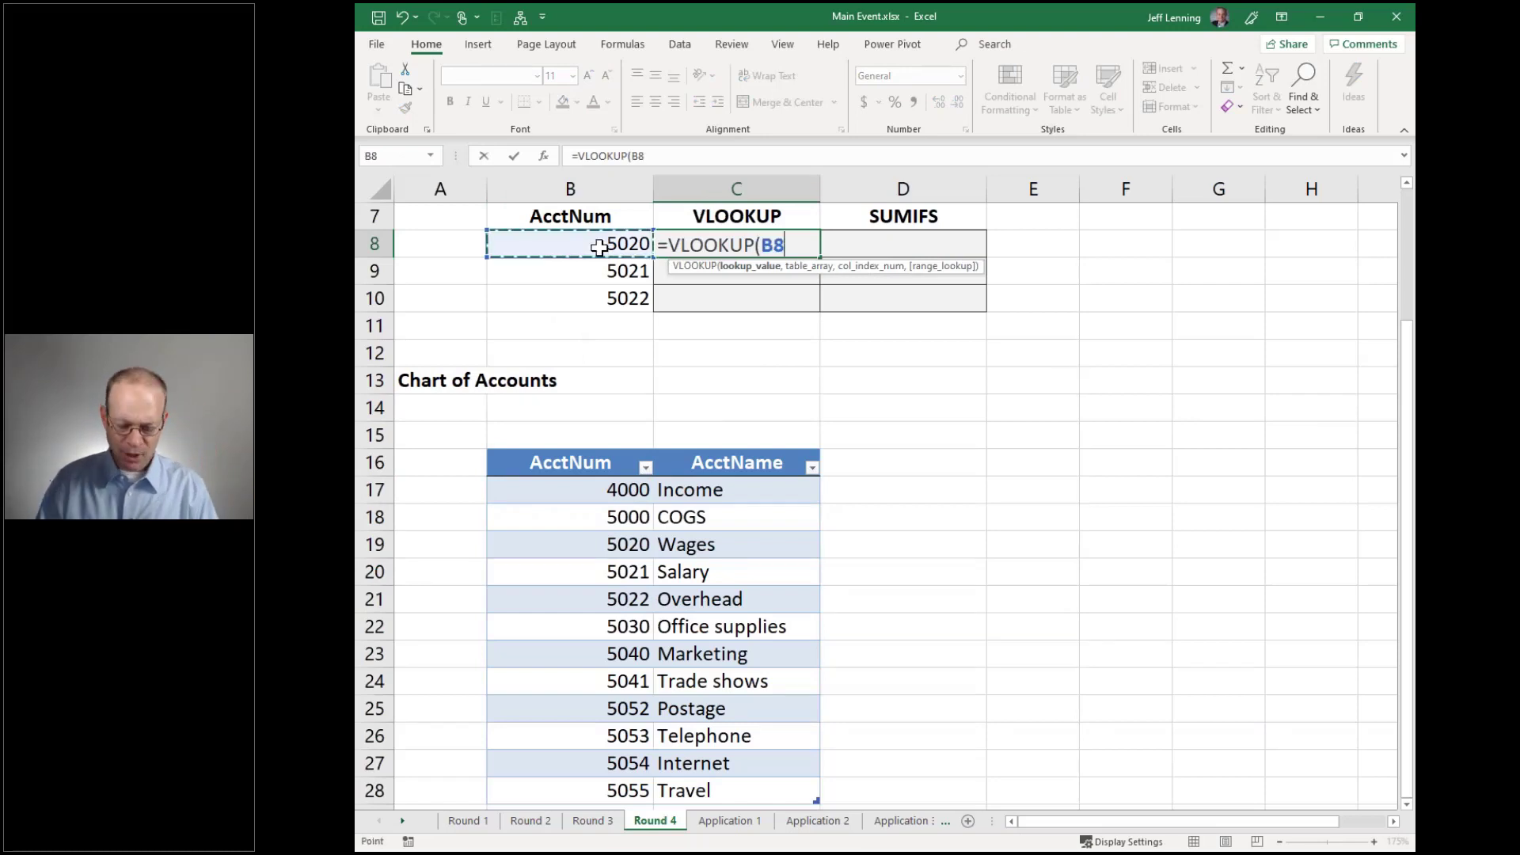
type(",")
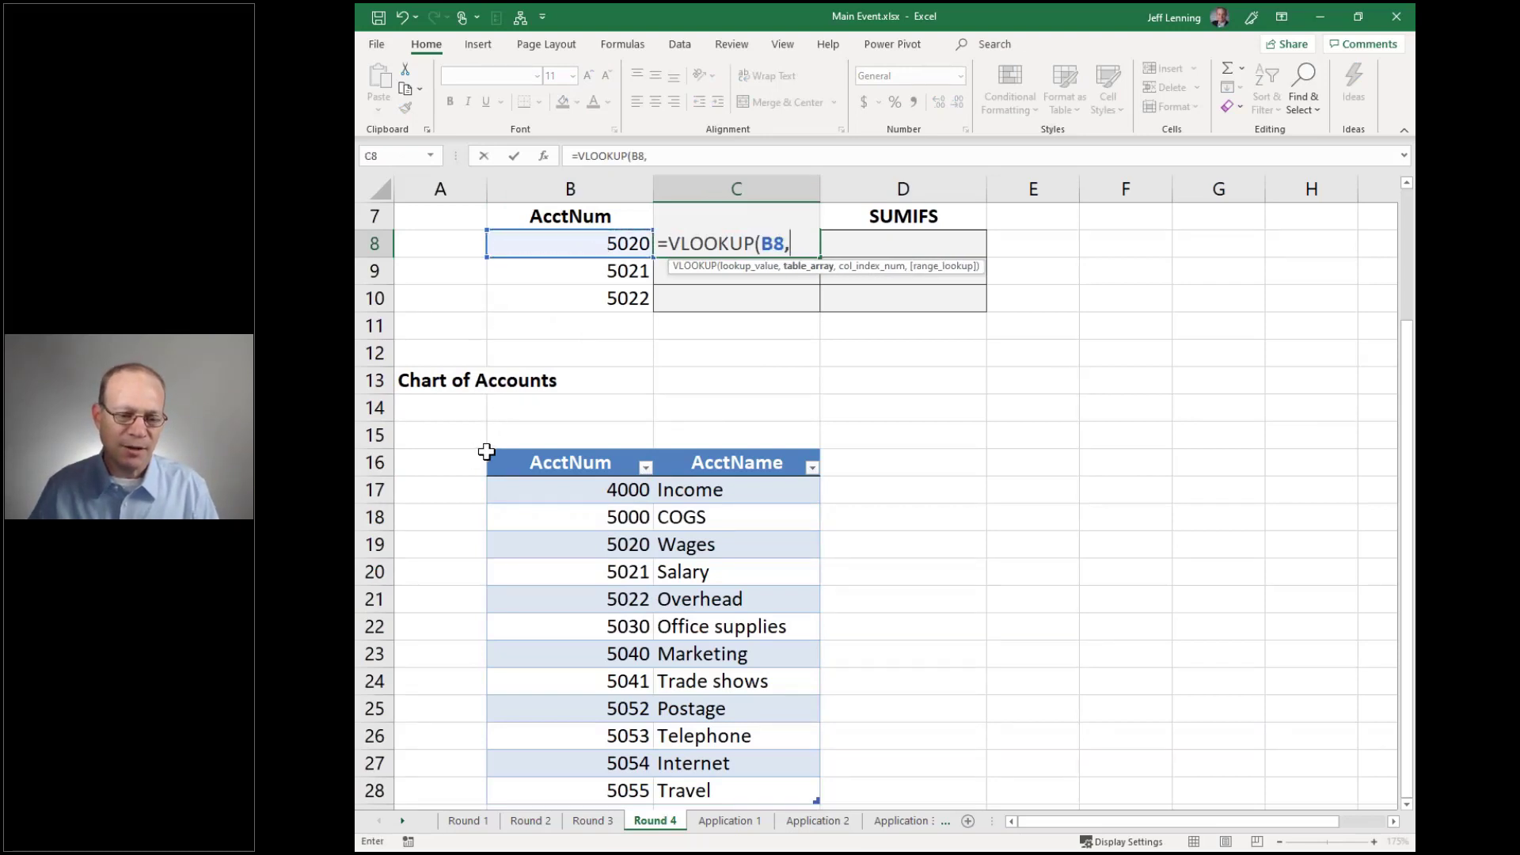
left_click(484, 444)
type(",")
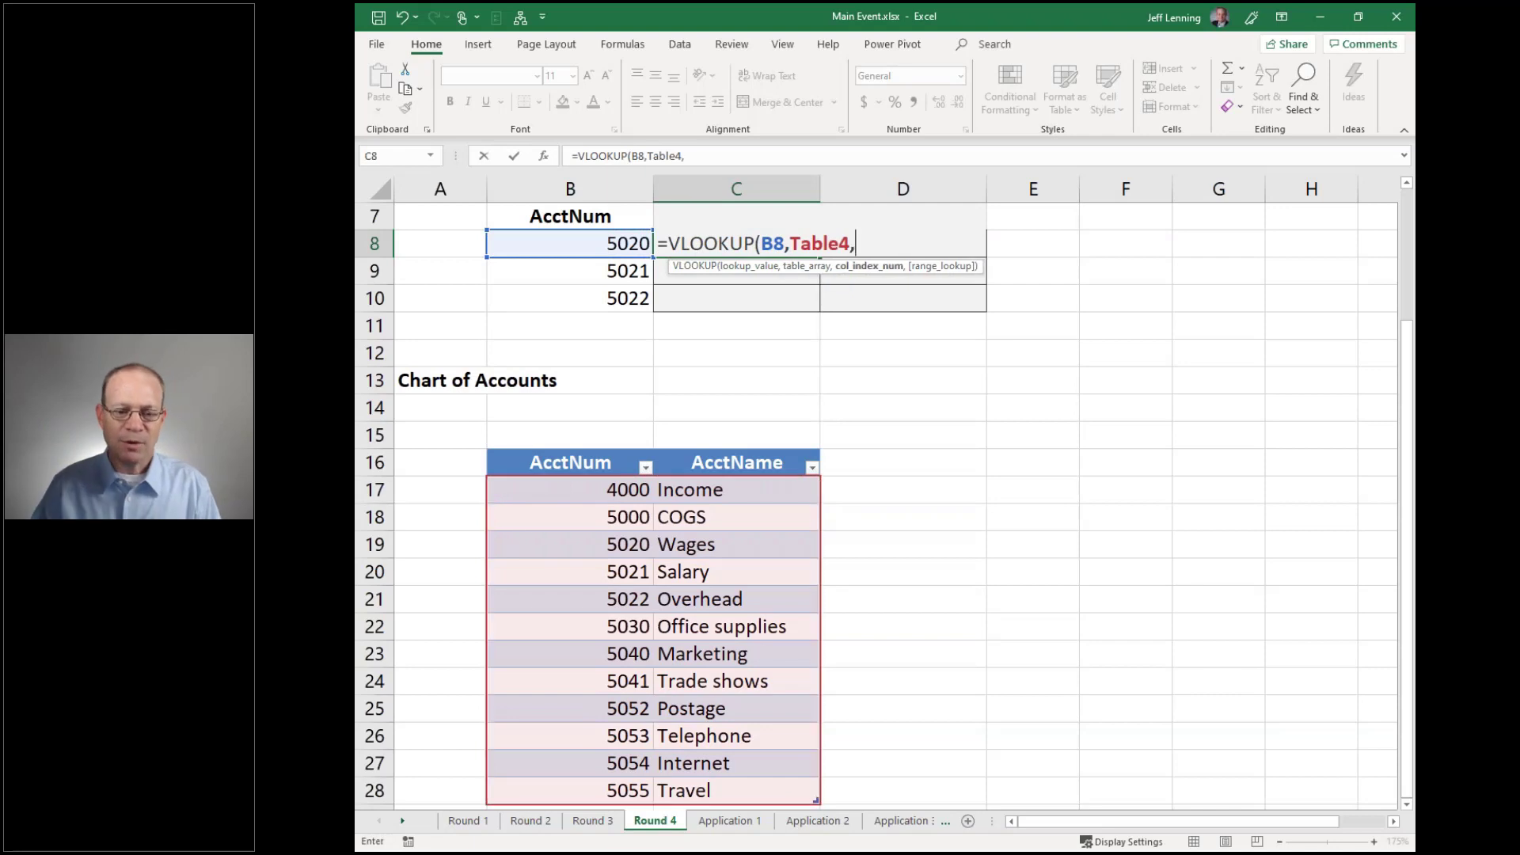
type("2,")
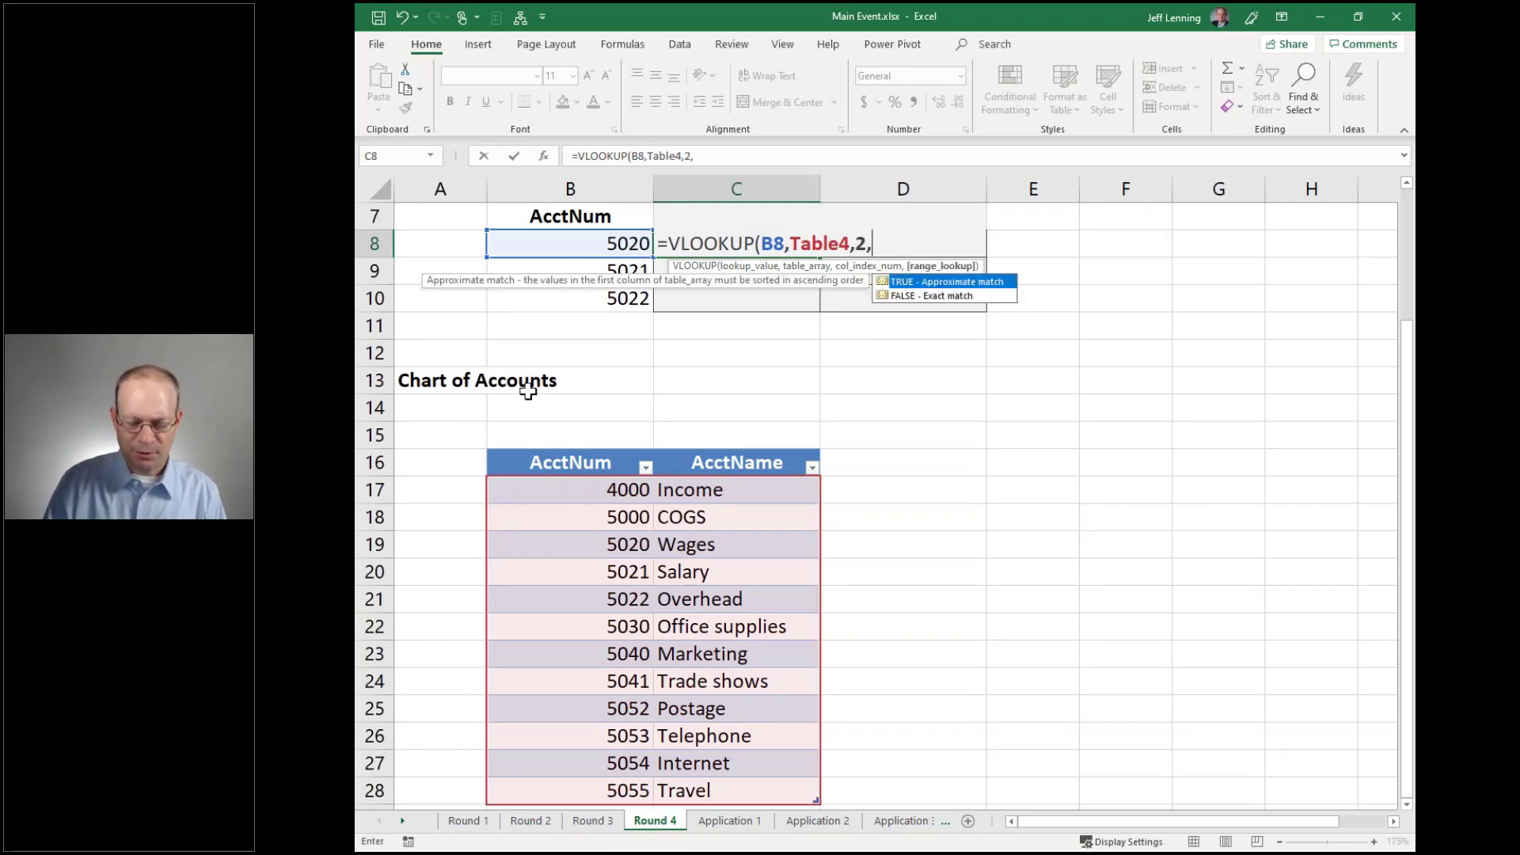
type("0)")
key("Return")
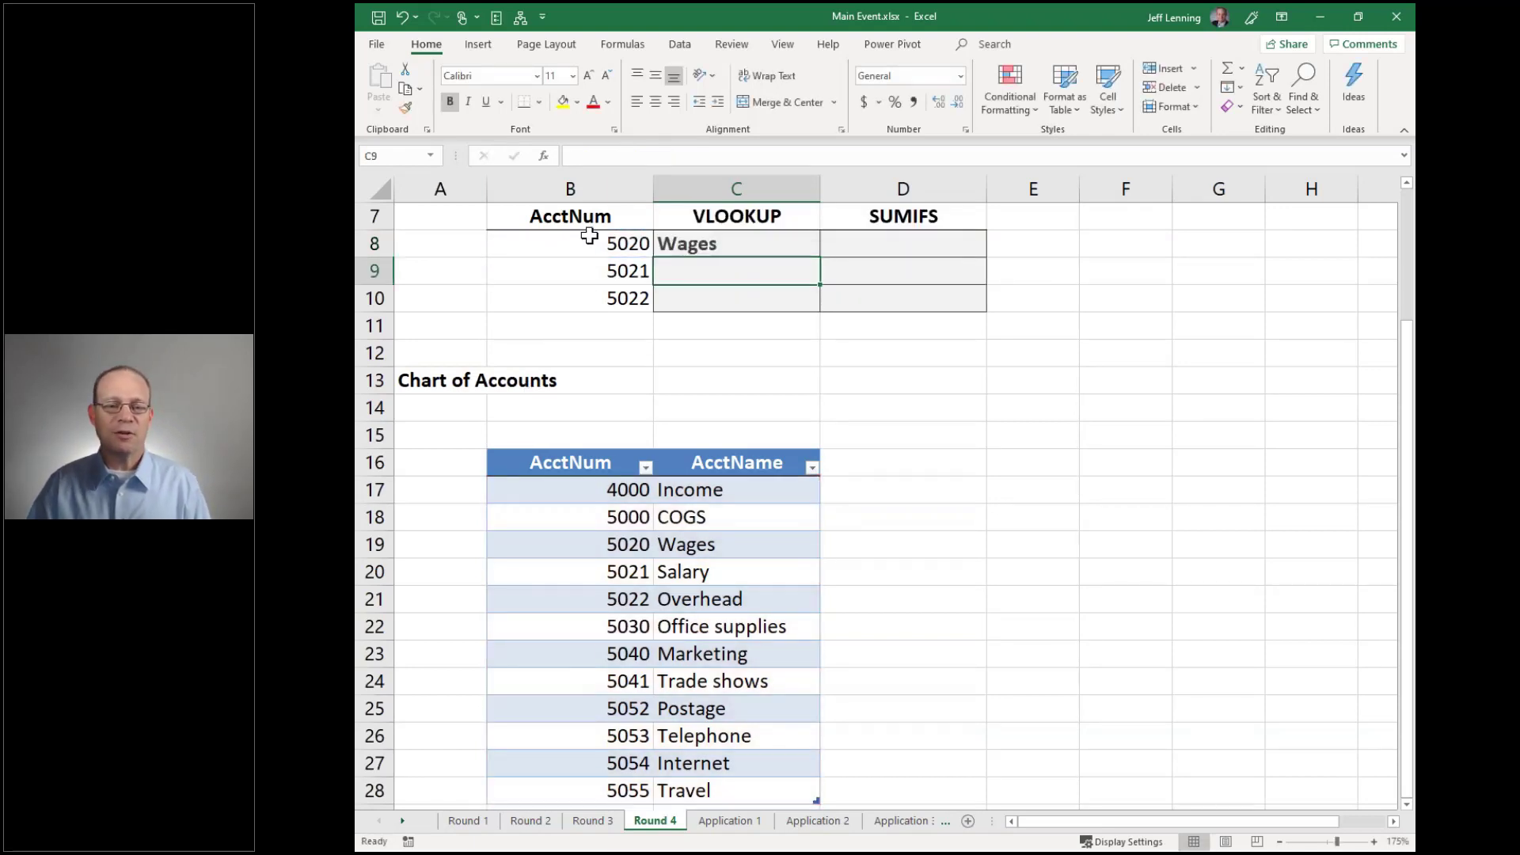
Copy the C8 VLOOKUP down to C10 to show Salary and Overhead
left_click(594, 244)
left_click(776, 244)
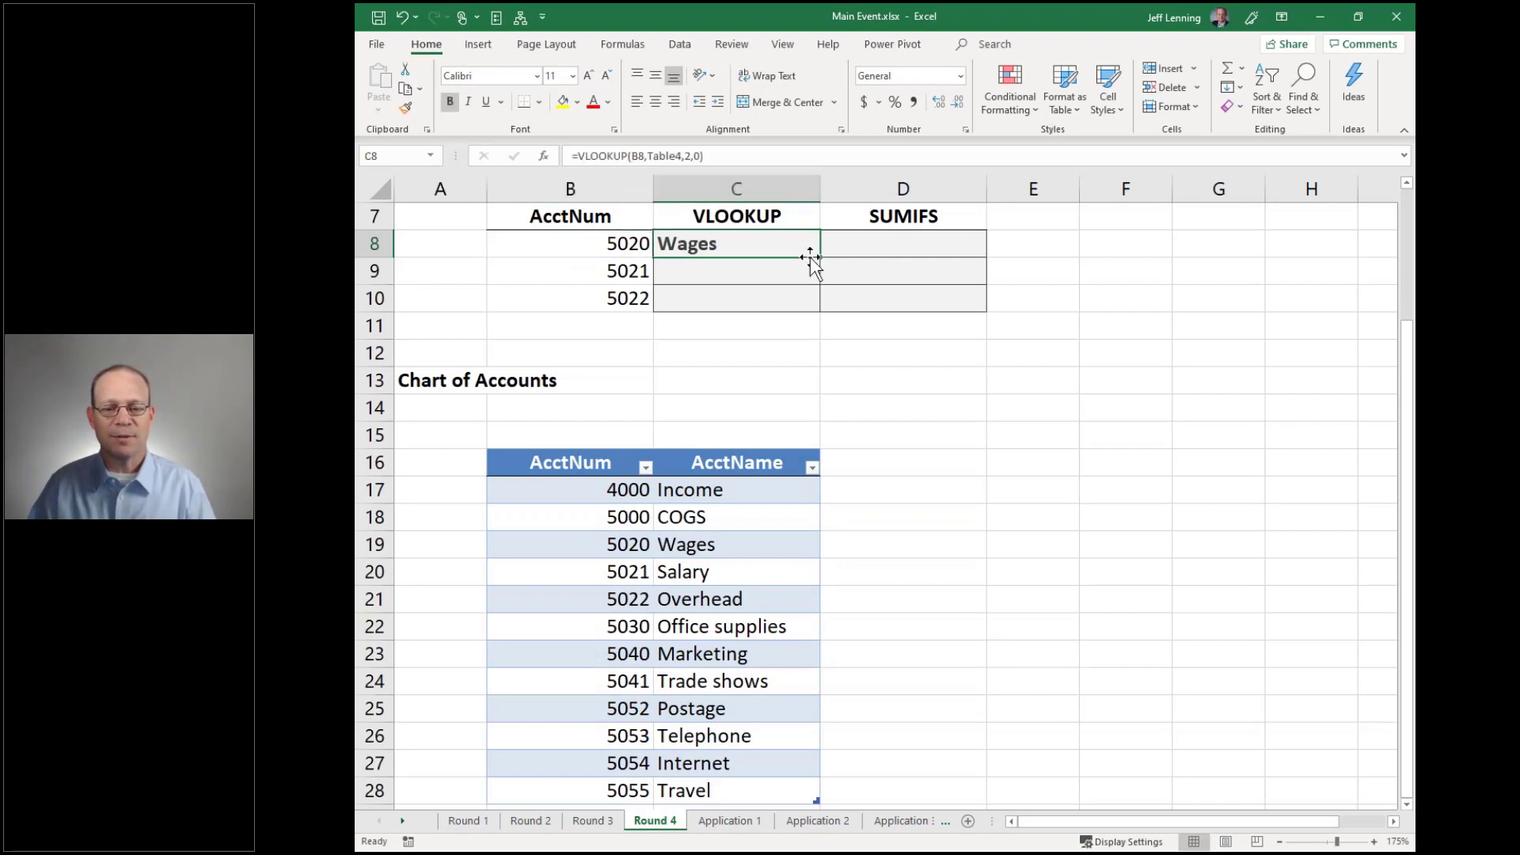
left_click_drag(819, 259, 819, 310)
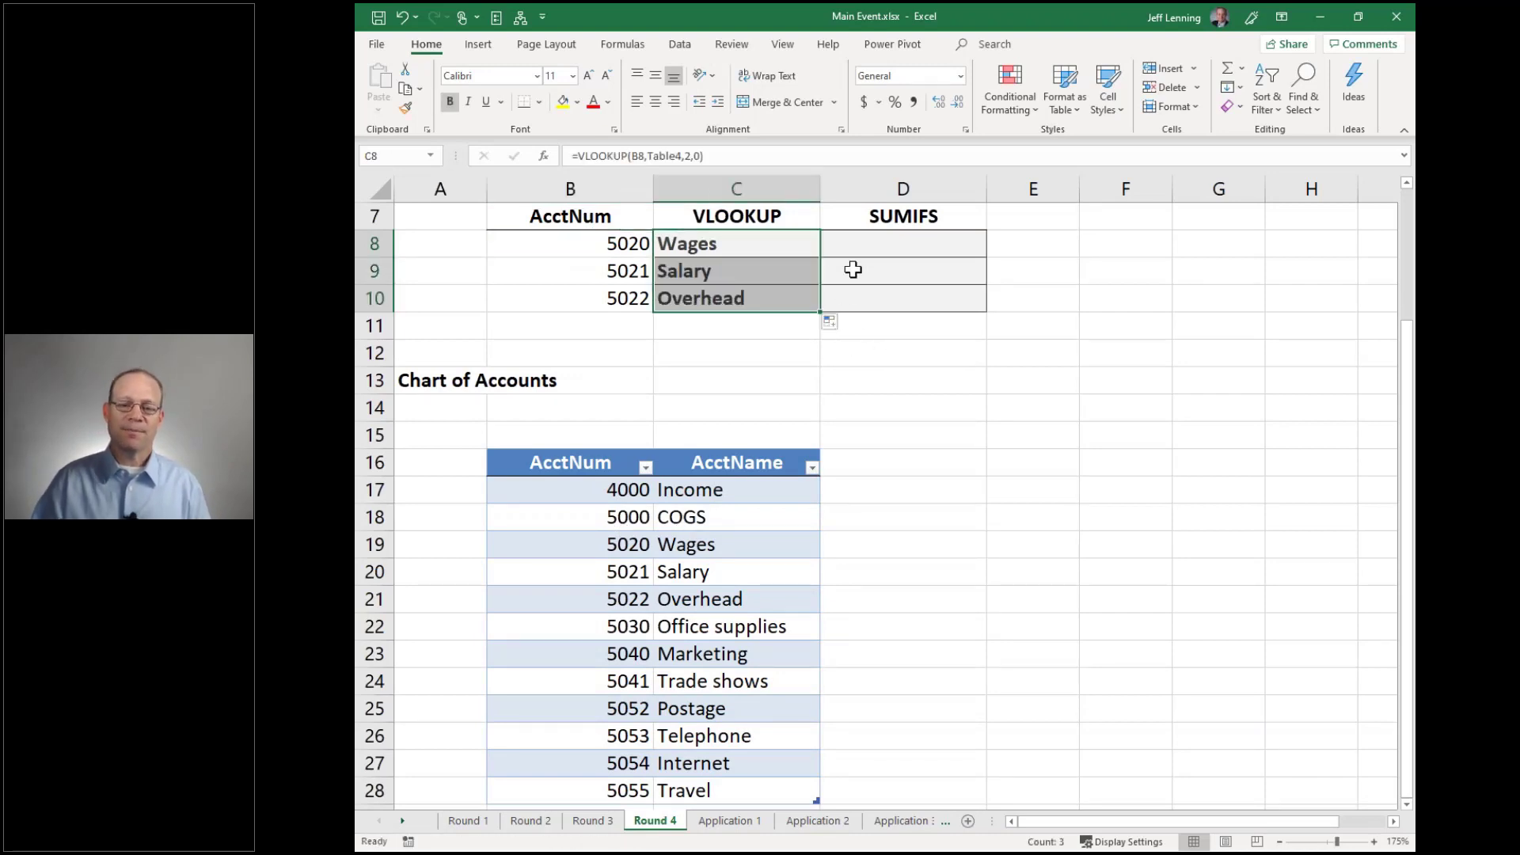
left_click(863, 244)
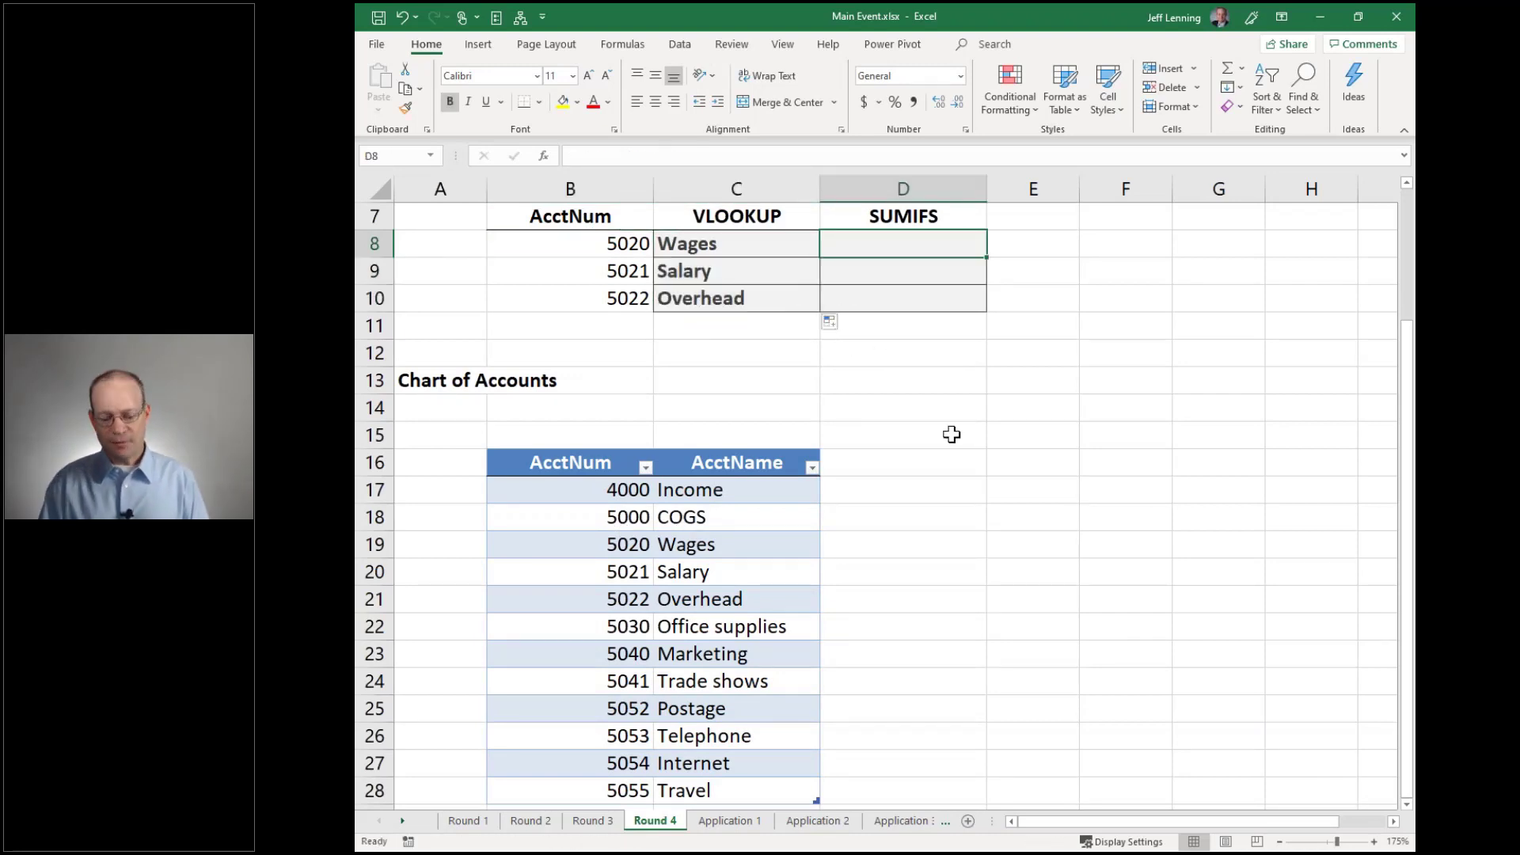
Enter =SUMIFS(Table4[AcctName],Table4[AcctNum],B8) in D8, which returns 0
type("=sumifs")
key("Tab")
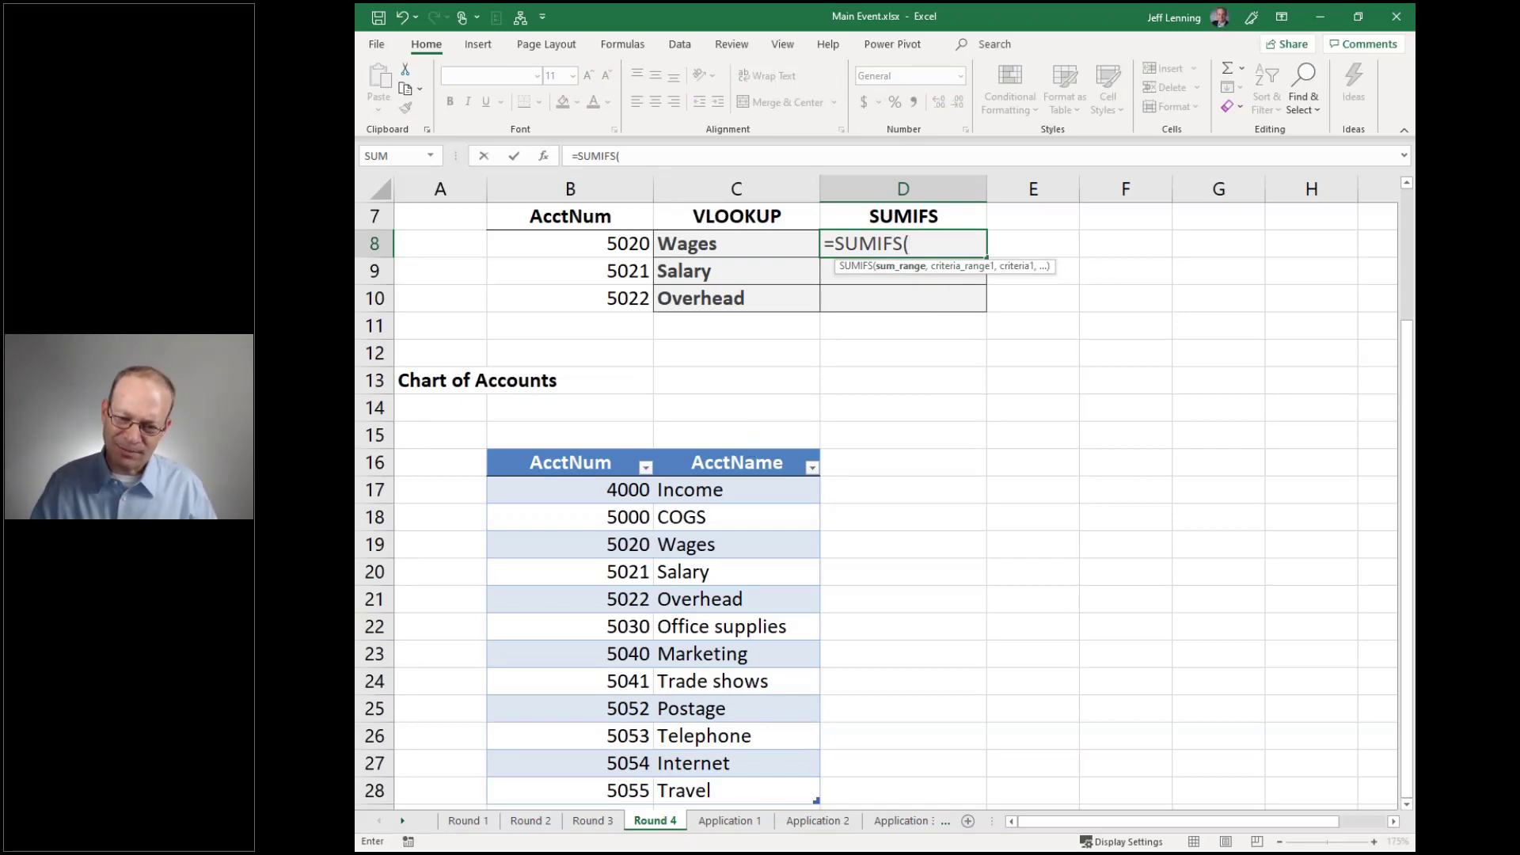
left_click(736, 451)
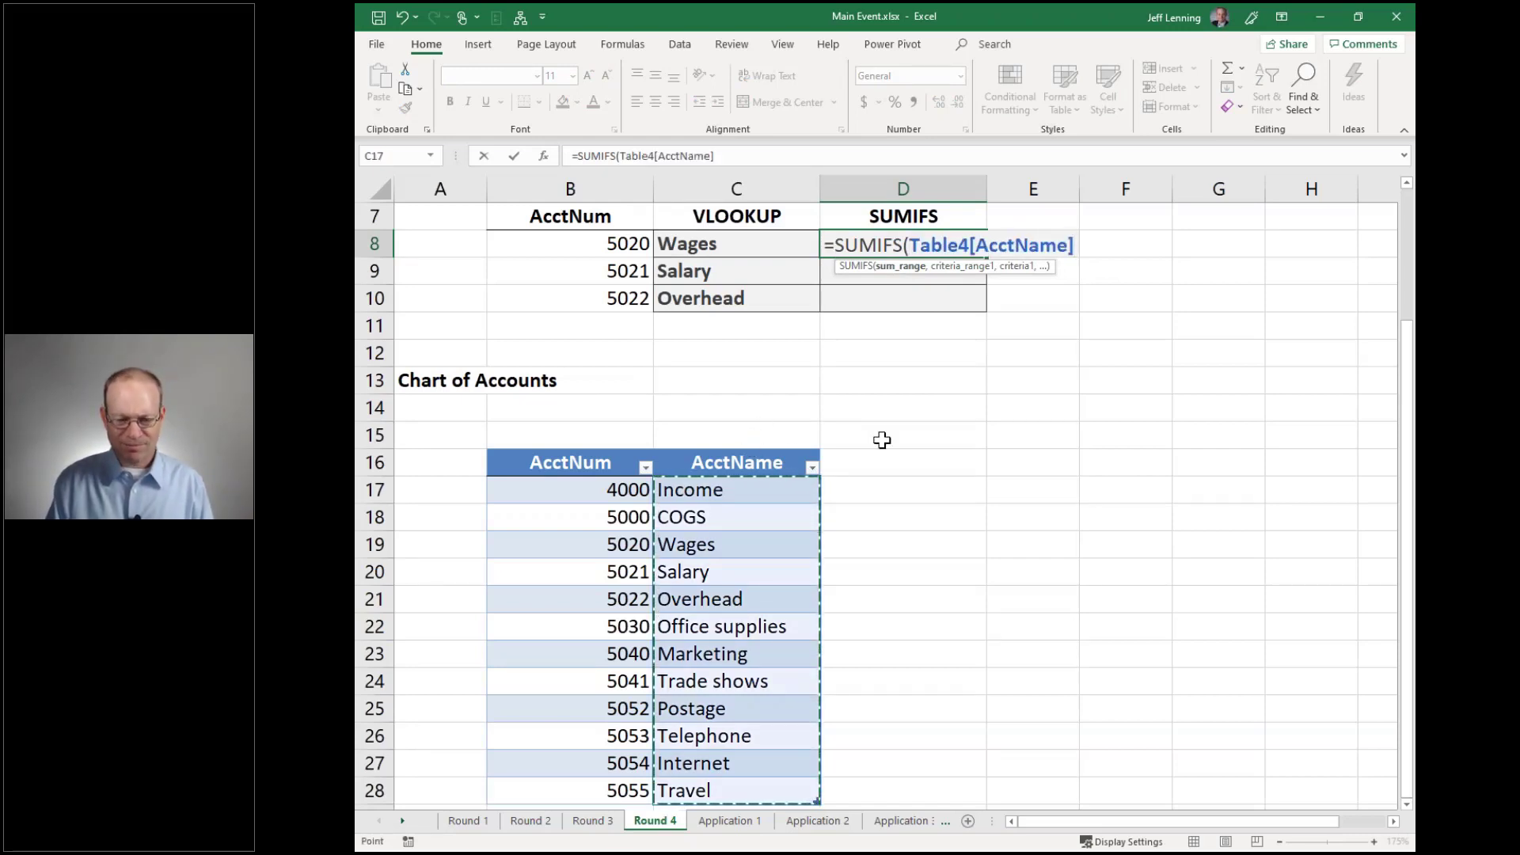
type(",")
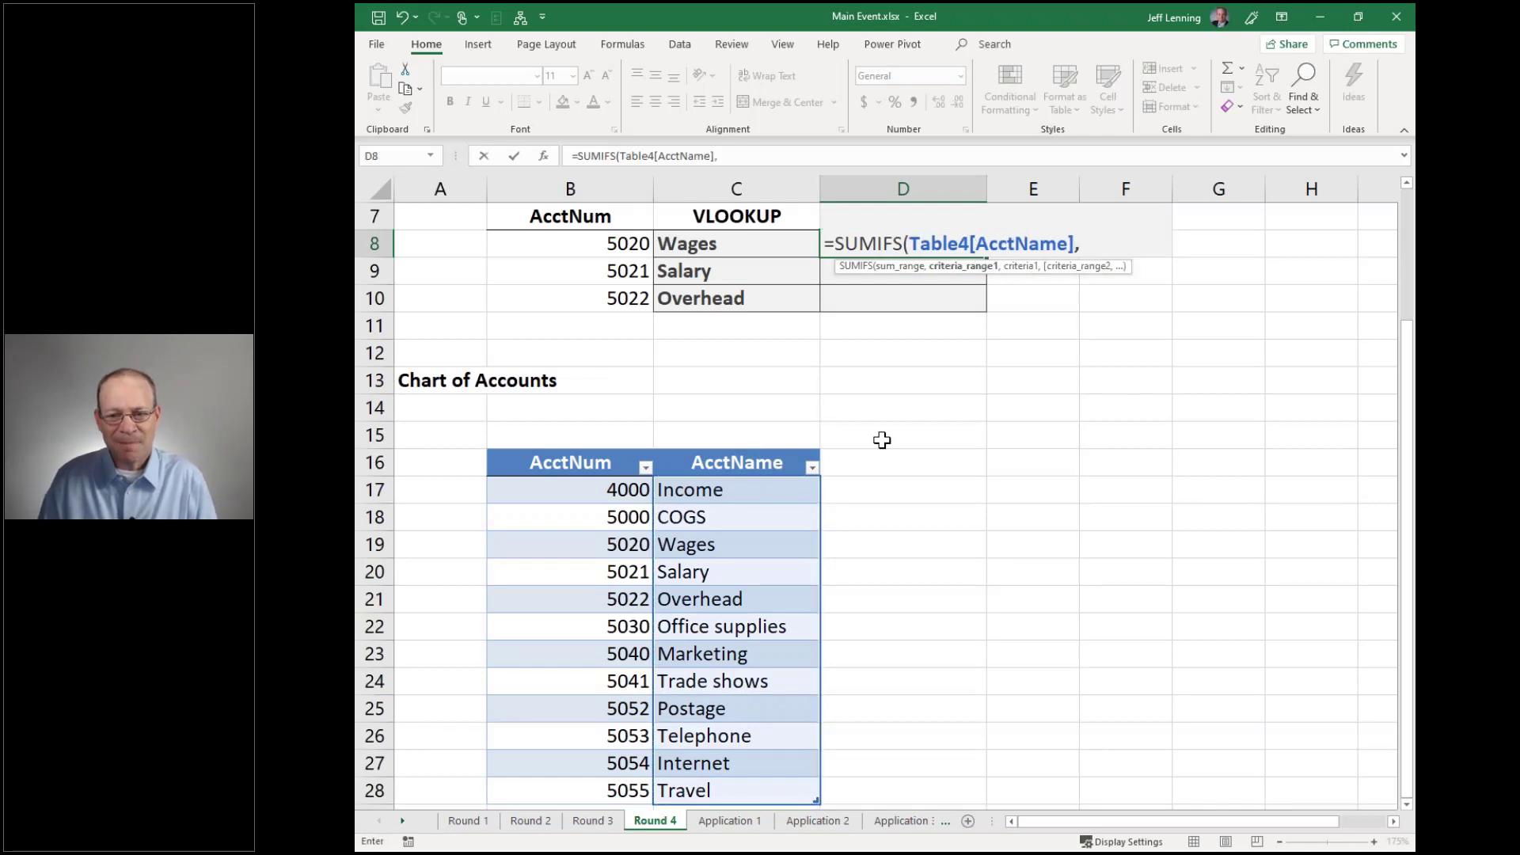
left_click(570, 452)
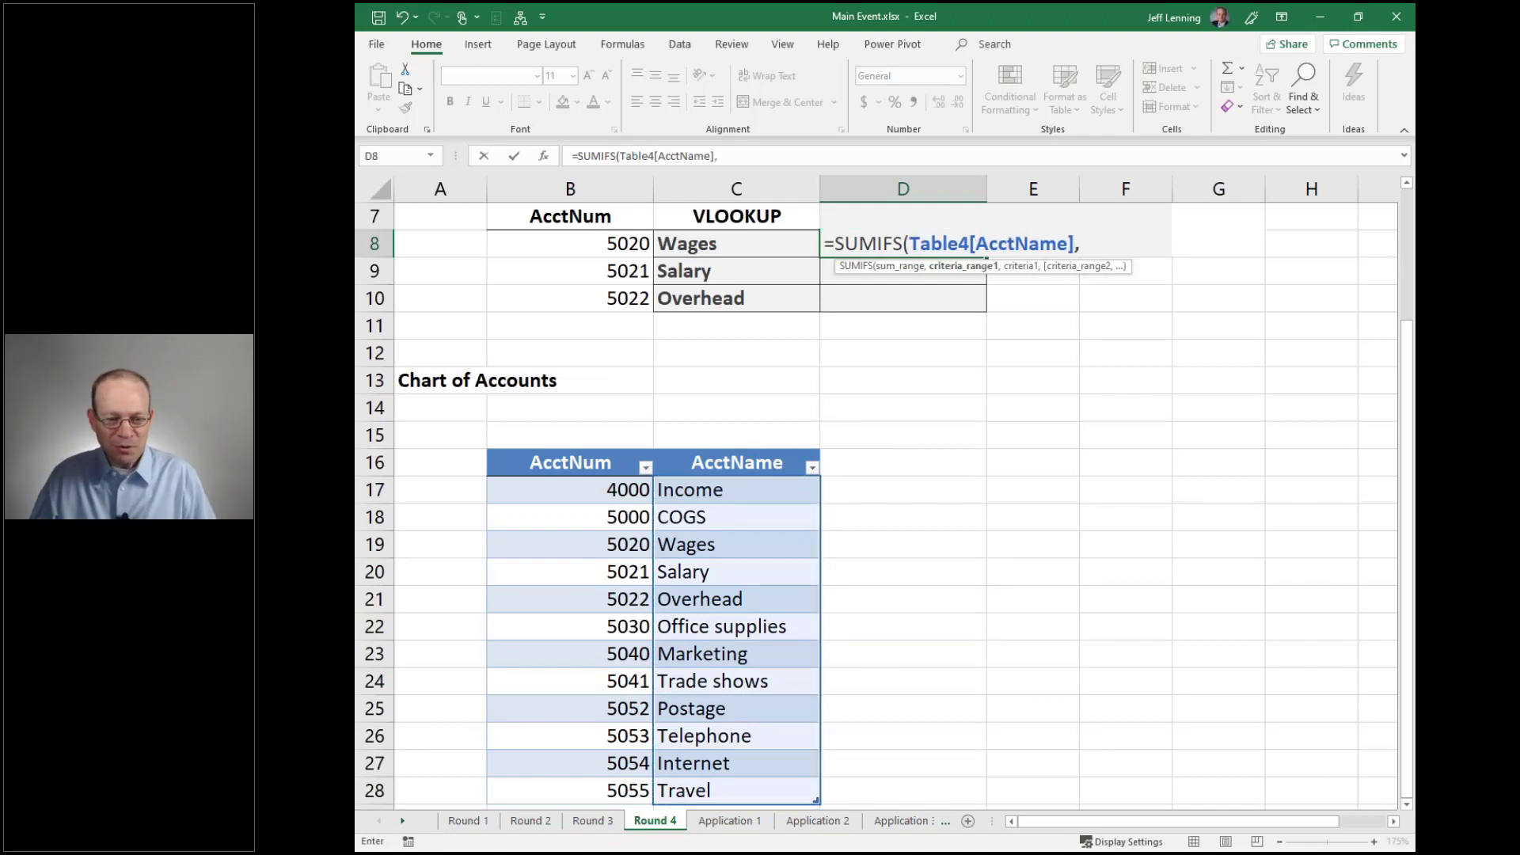
type(",")
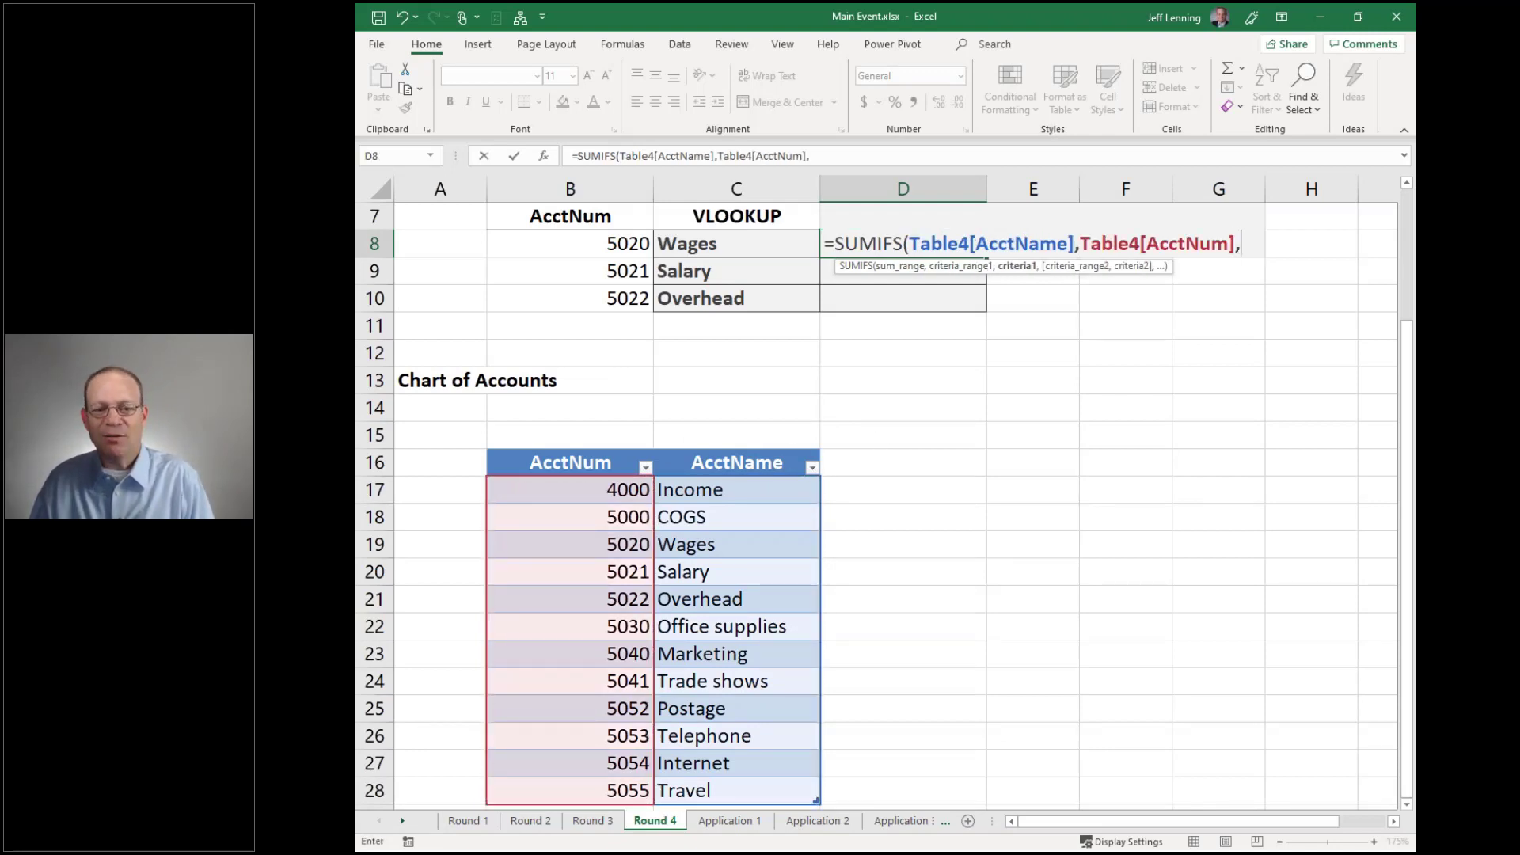
left_click(606, 243)
type(")")
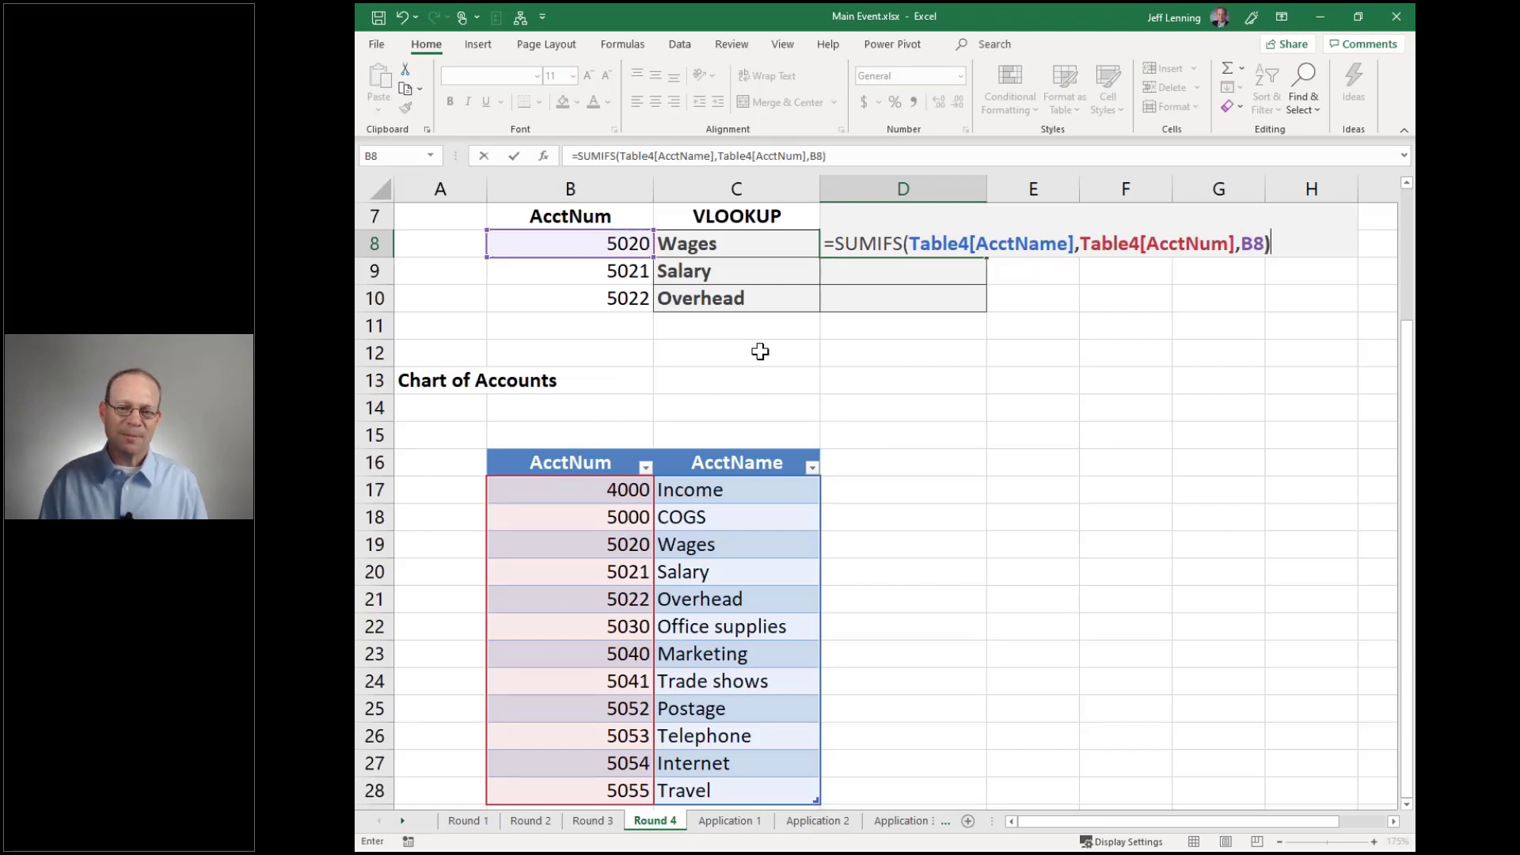
key("Return")
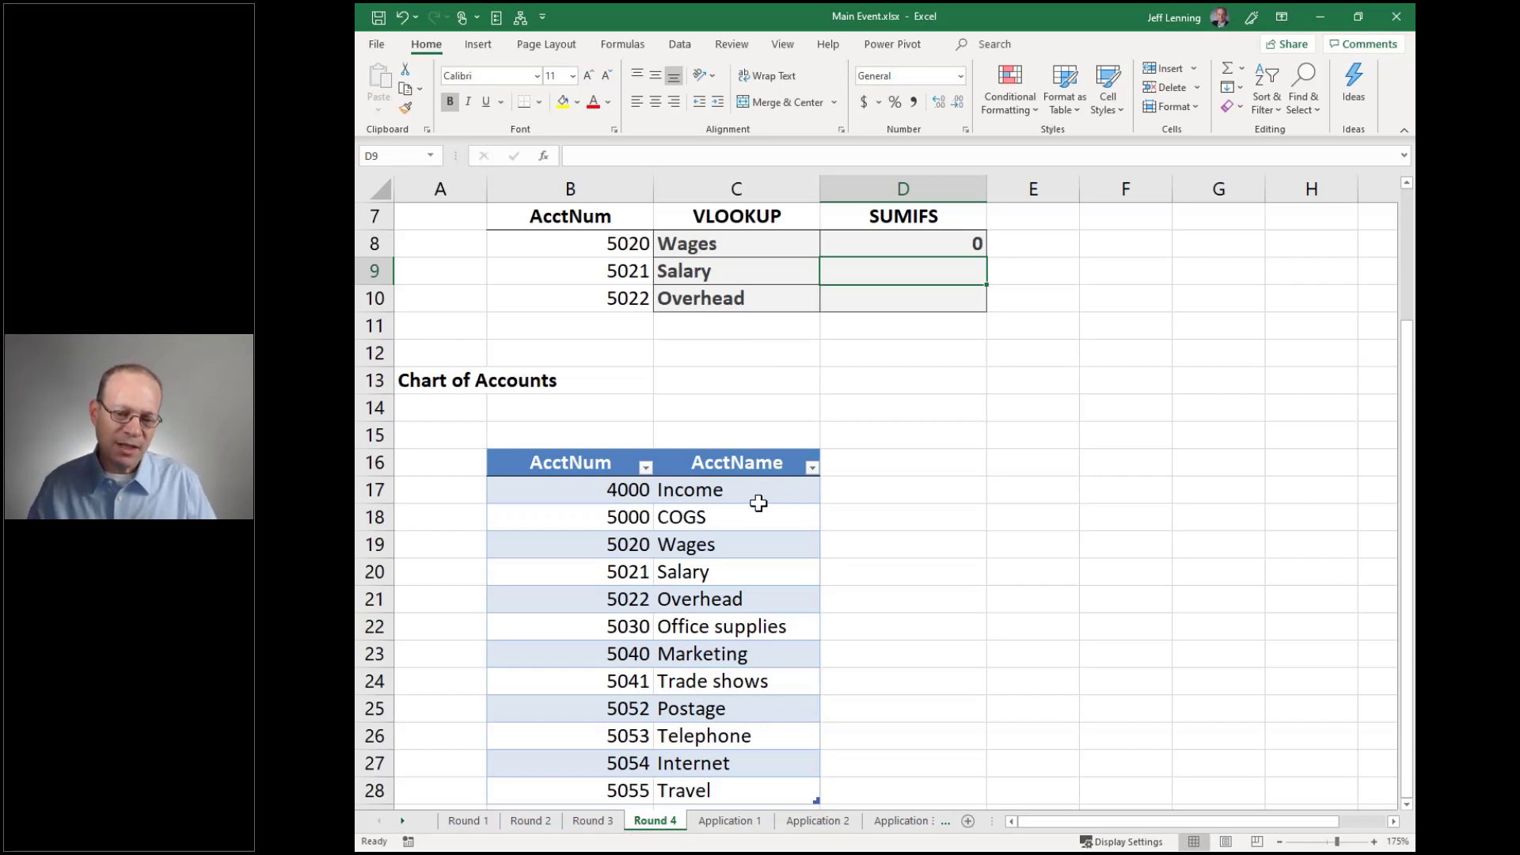
Compare C8's VLOOKUP formula with D8's SUMIFS formula, leaving D8 at 0
left_click_drag(752, 490, 765, 665)
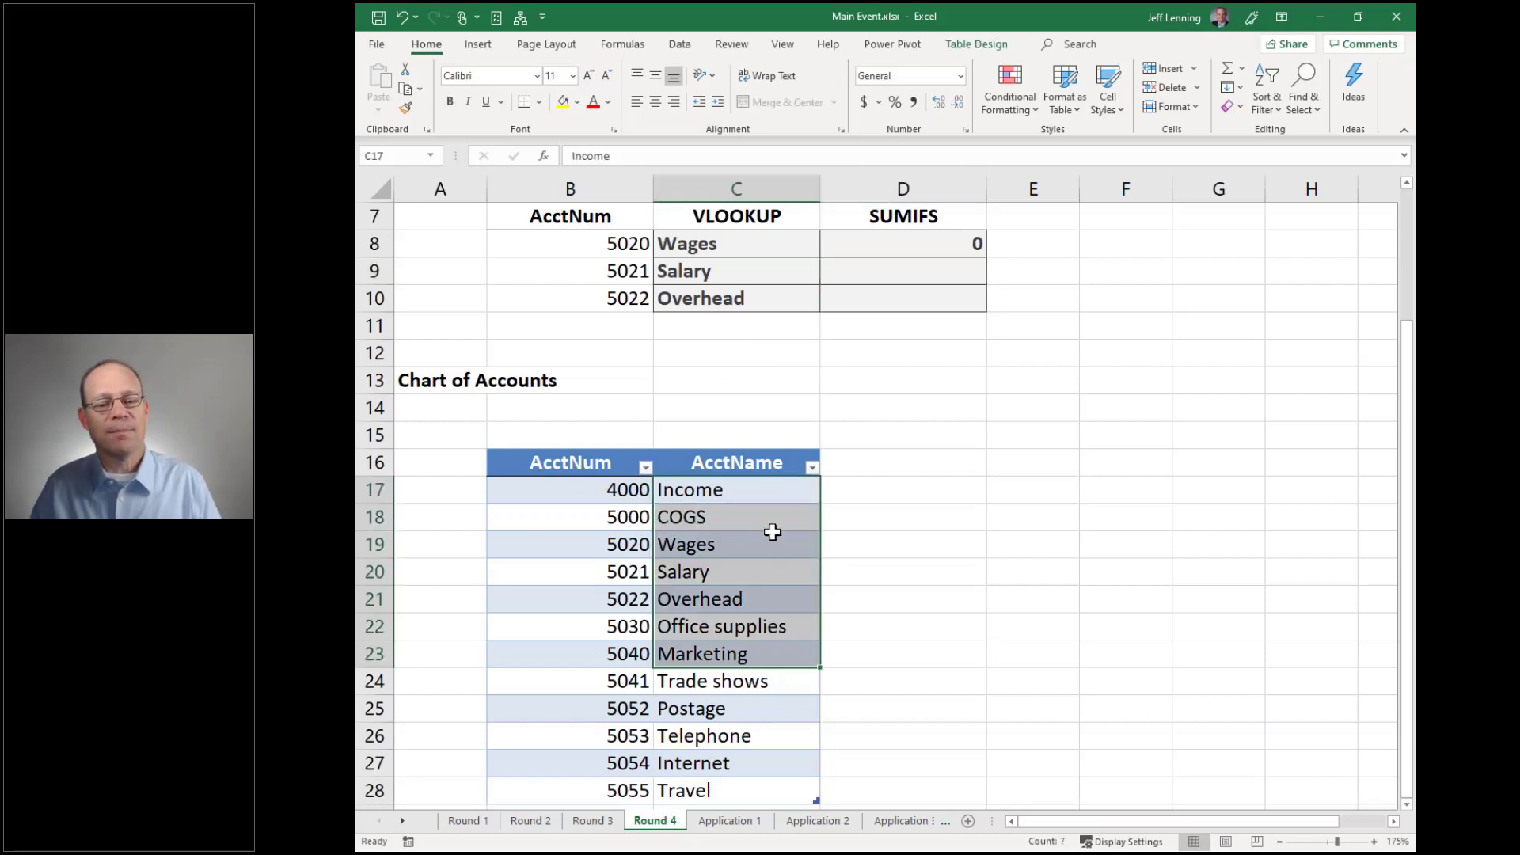
left_click(766, 491)
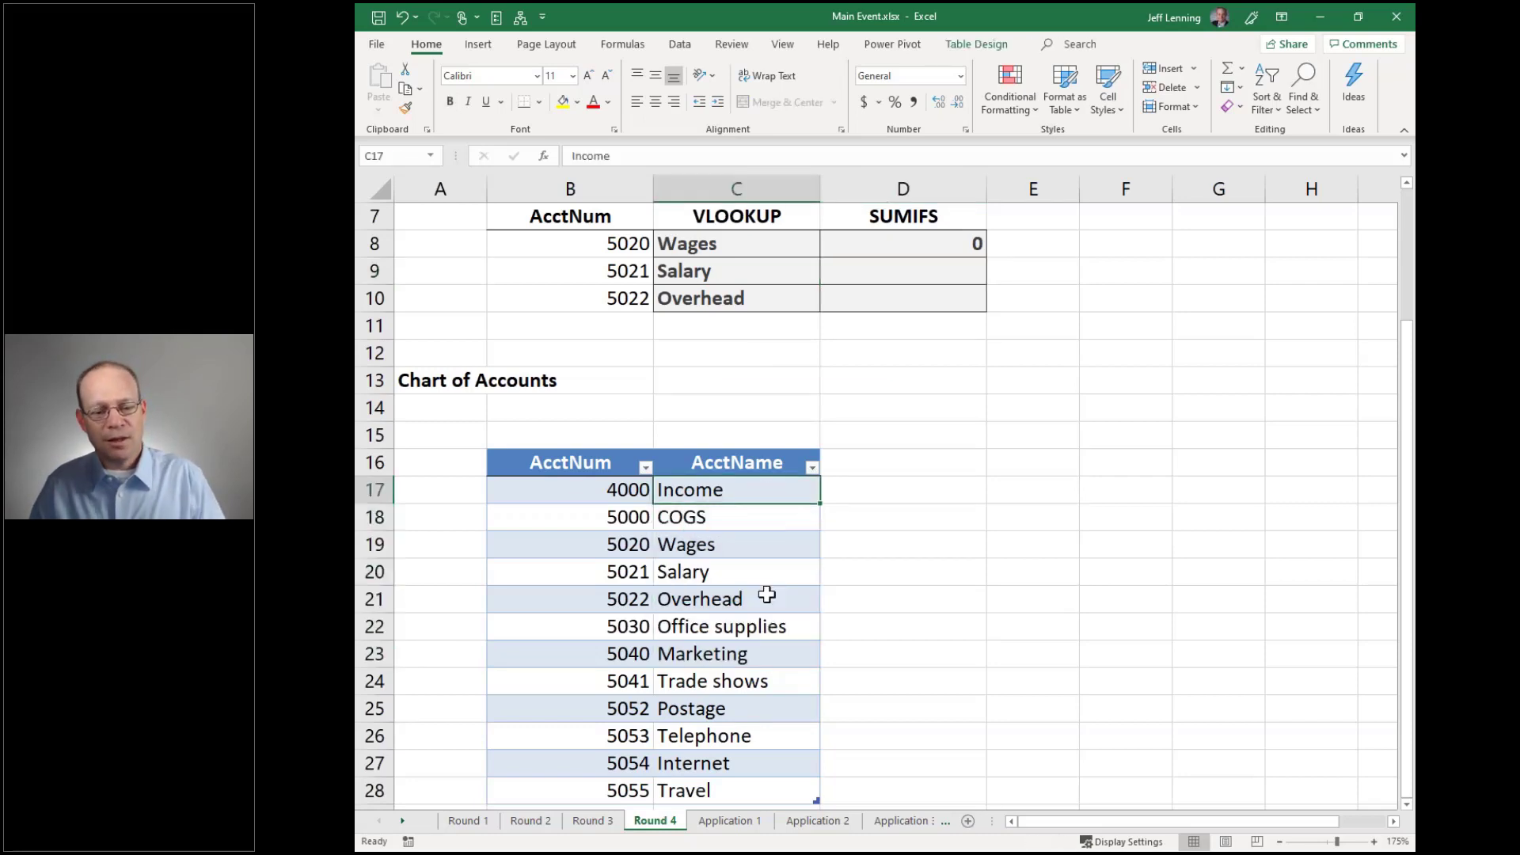
double_click(729, 245)
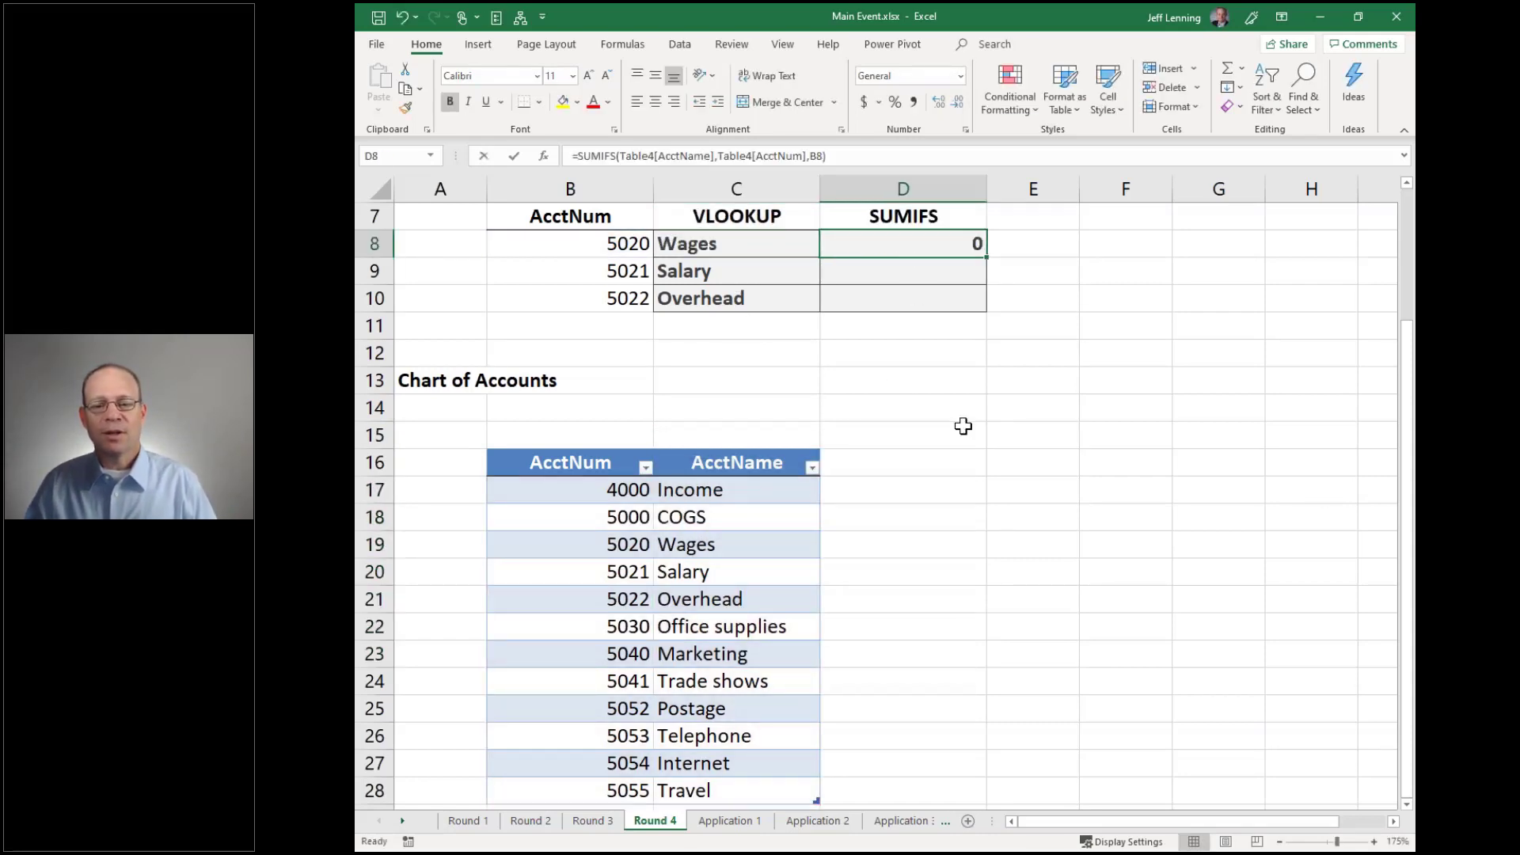
key("F2")
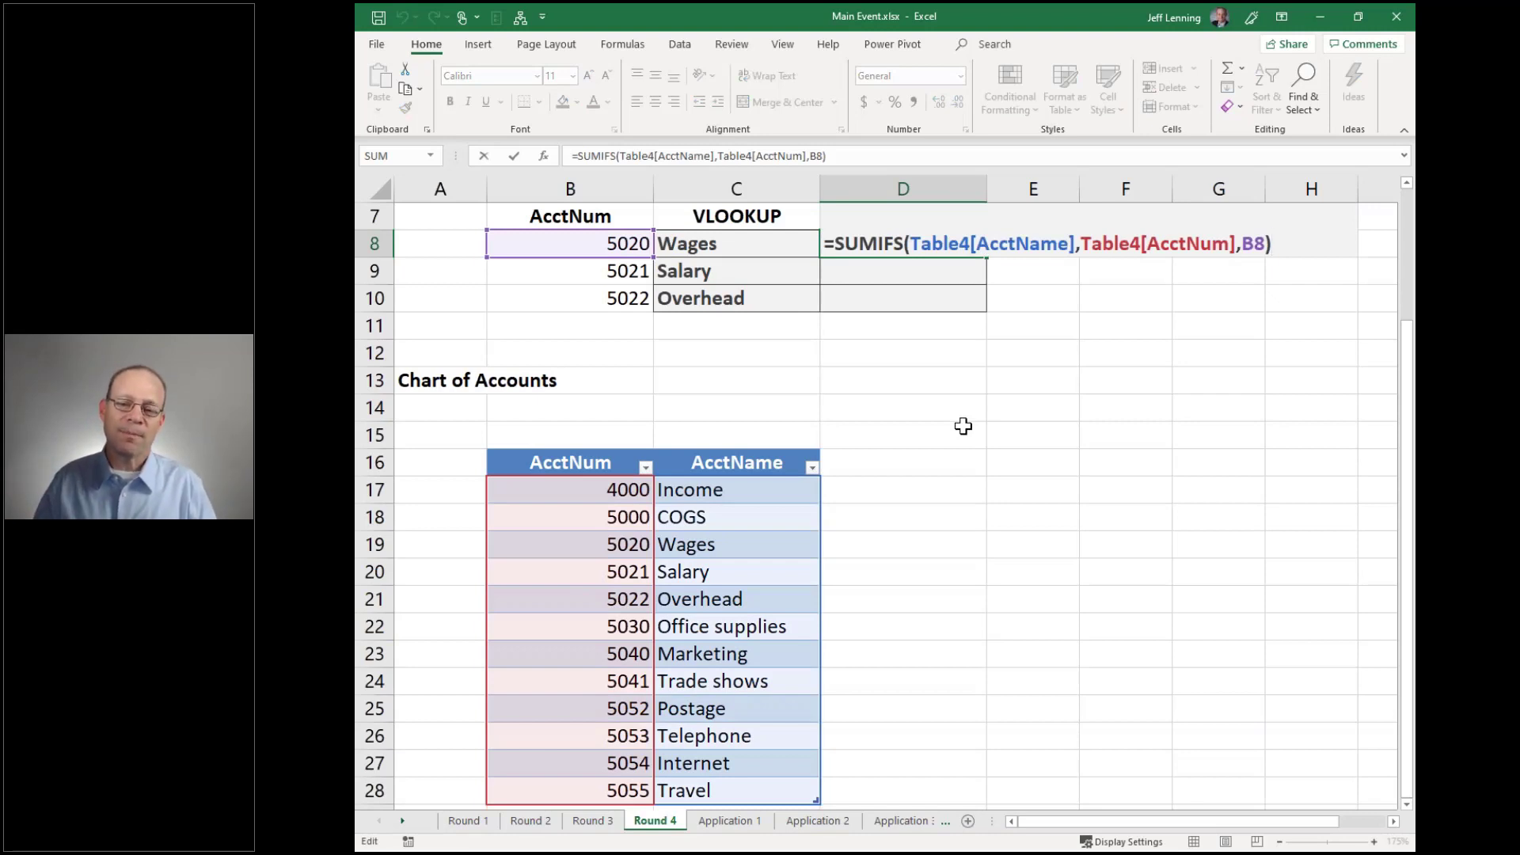
key("ctrl+Return")
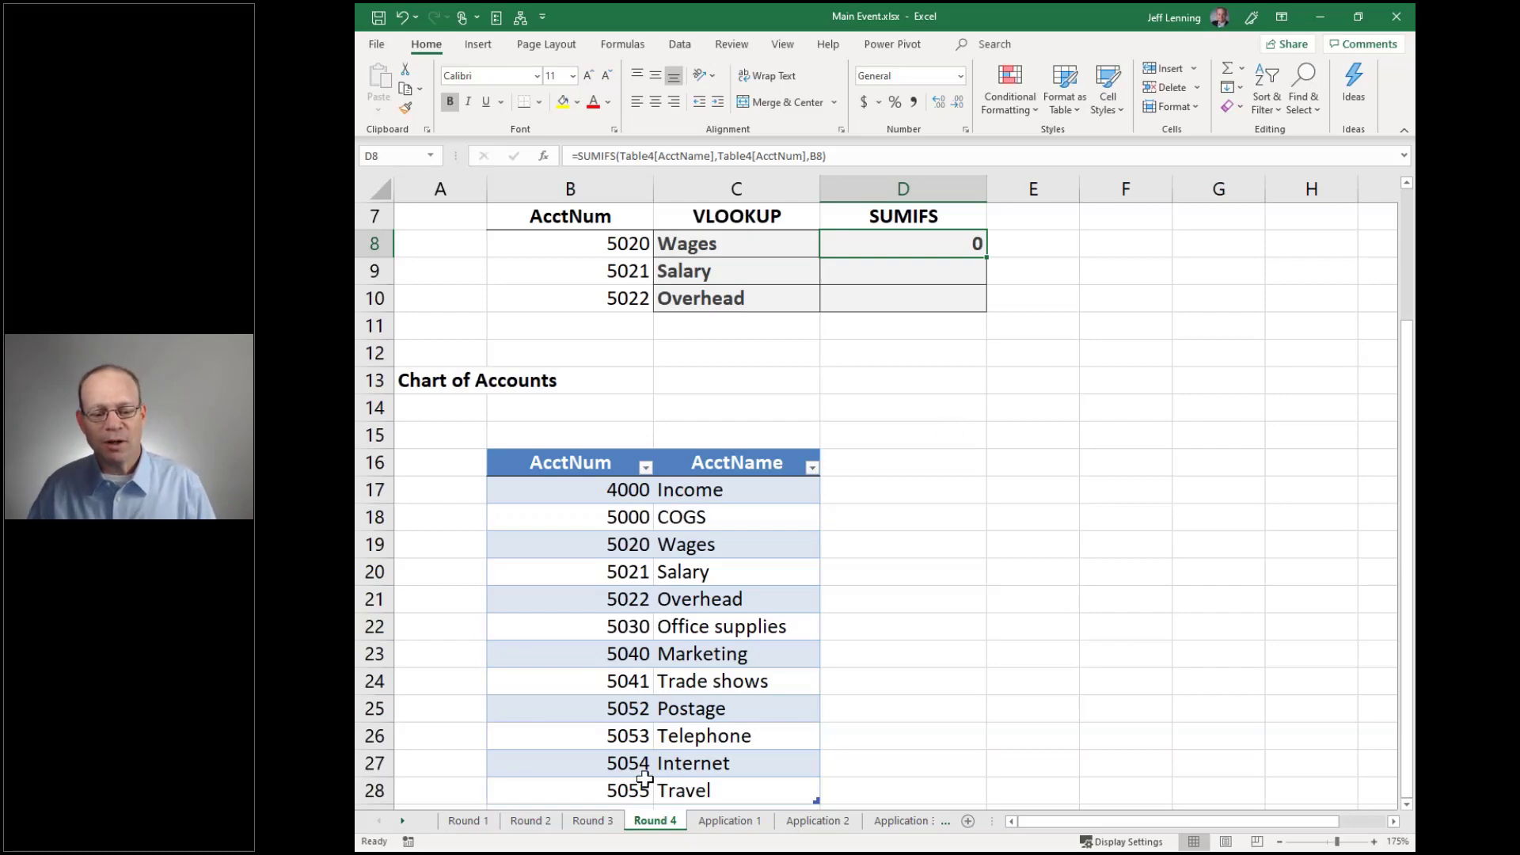
left_click(725, 820)
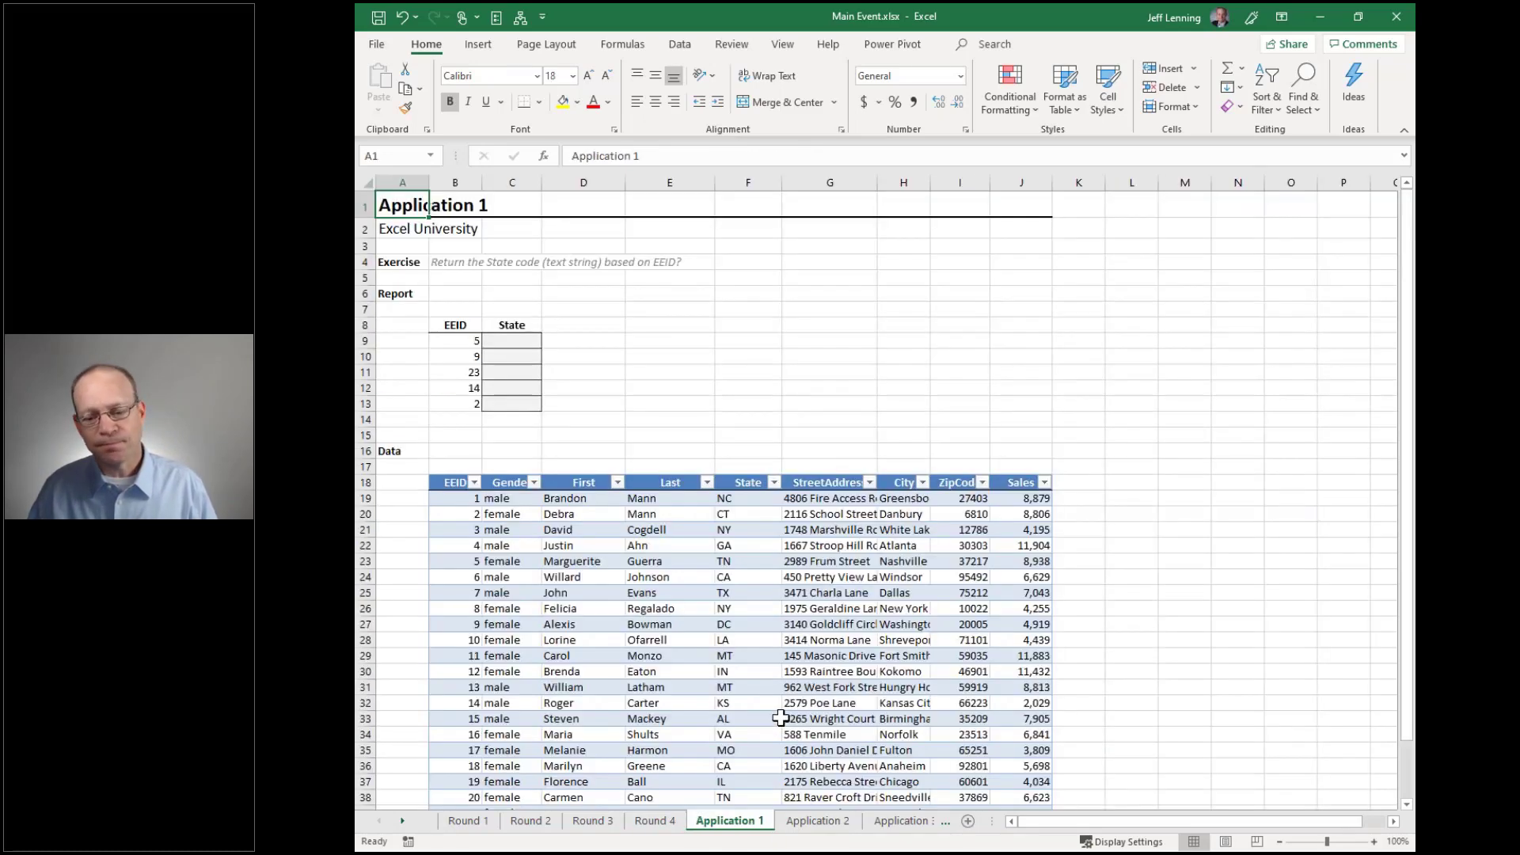
scroll(781, 718, "up", 3, "ctrl")
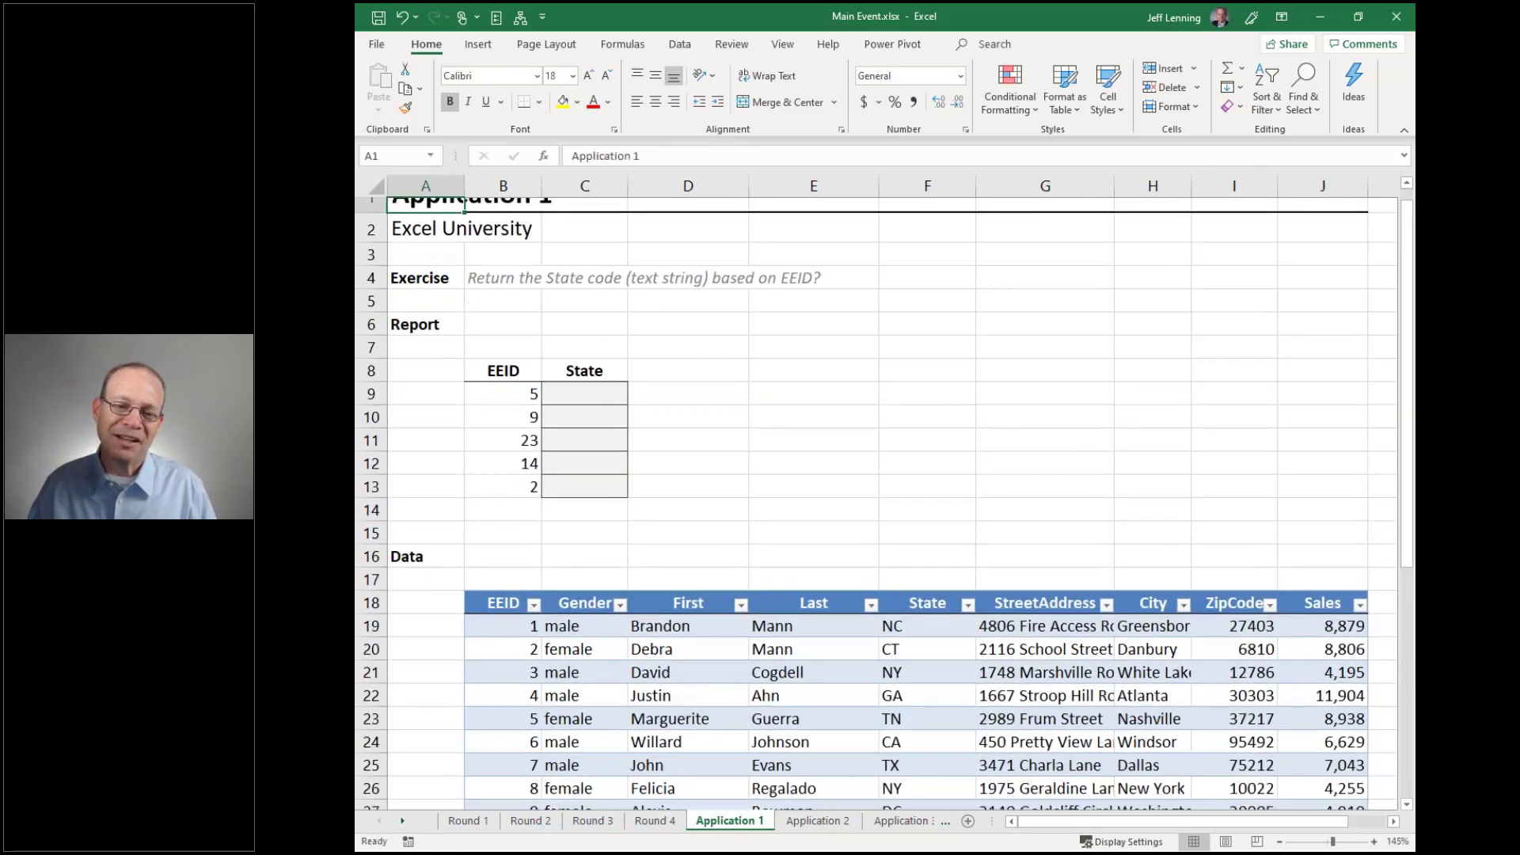
scroll(781, 718, "down", 2)
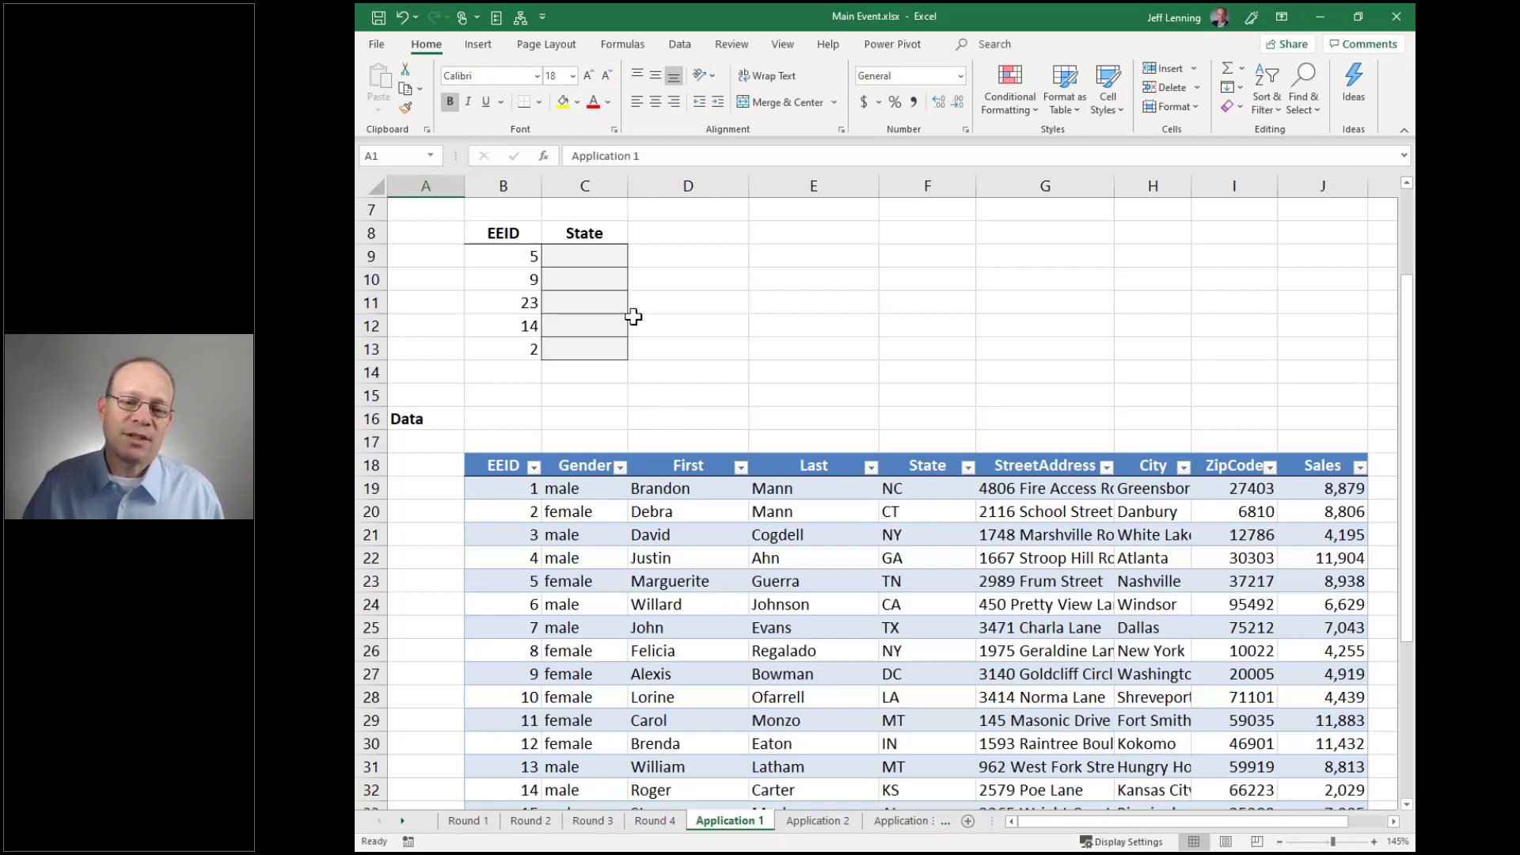
left_click_drag(587, 253, 586, 349)
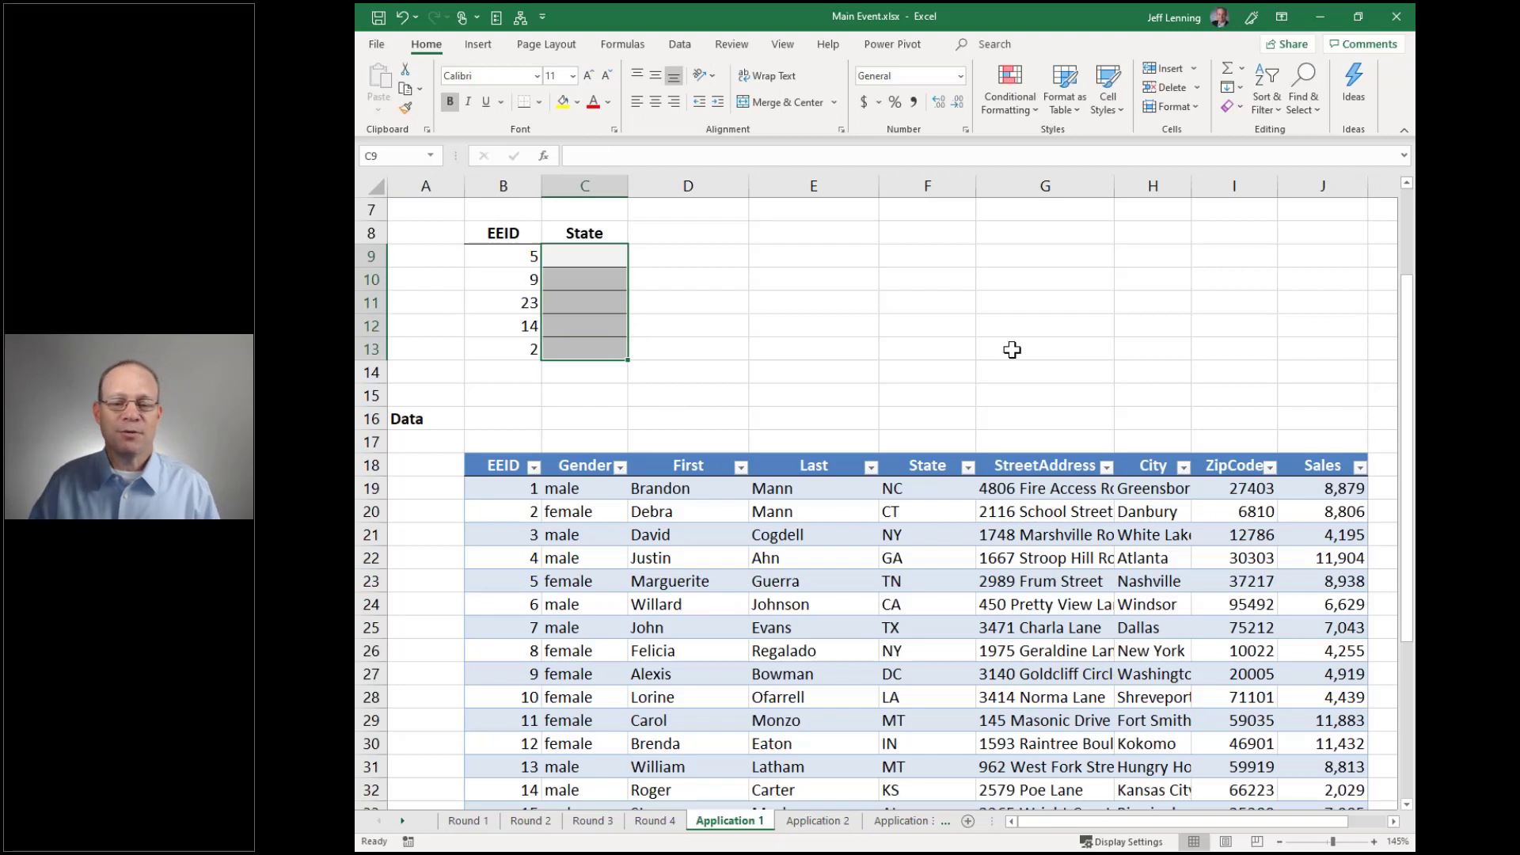
left_click_drag(926, 487, 926, 701)
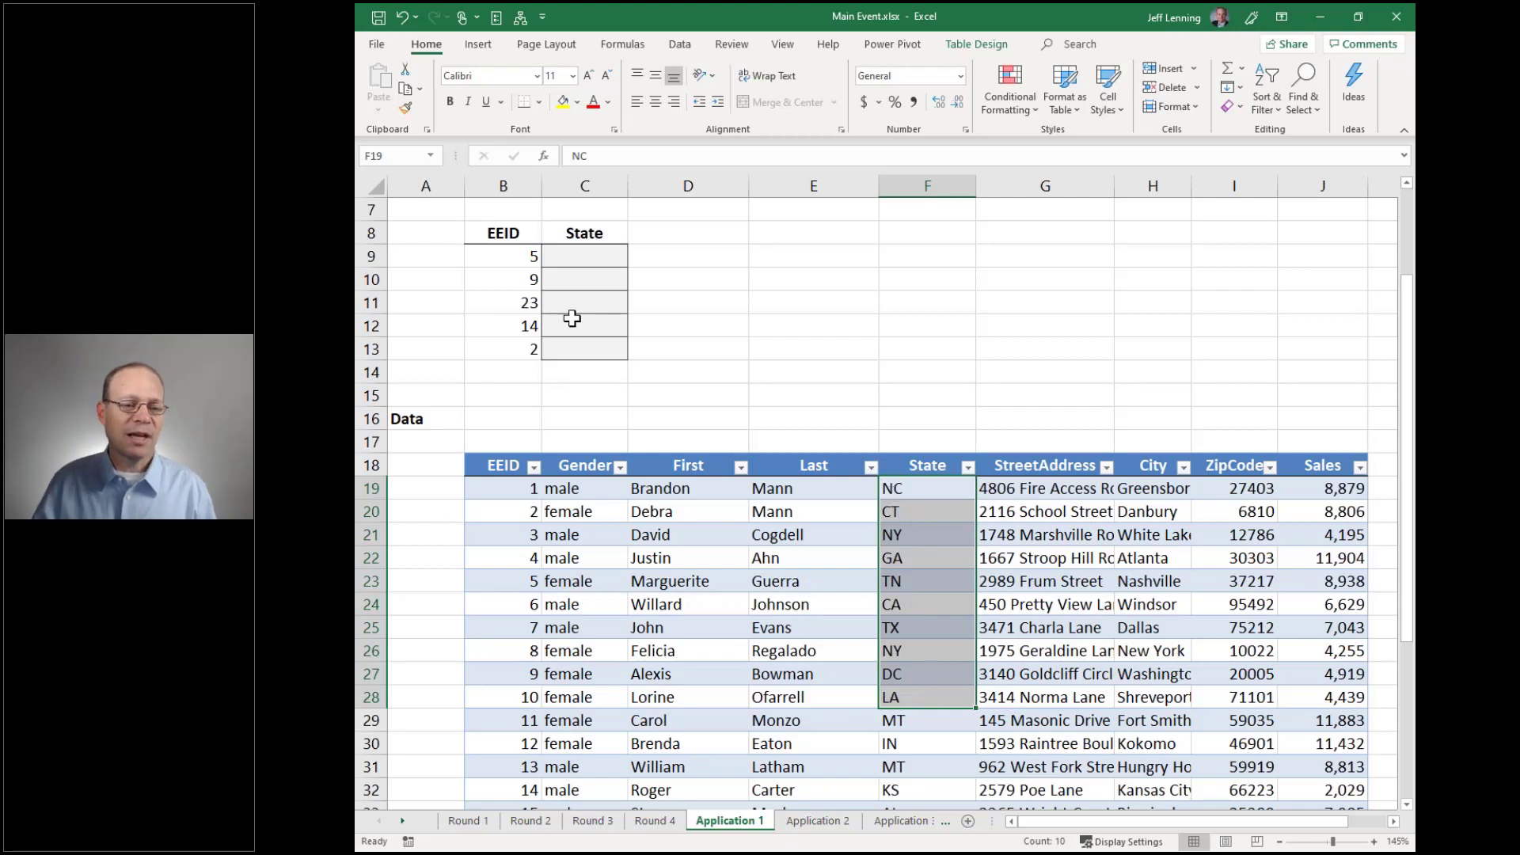
left_click_drag(516, 257, 510, 348)
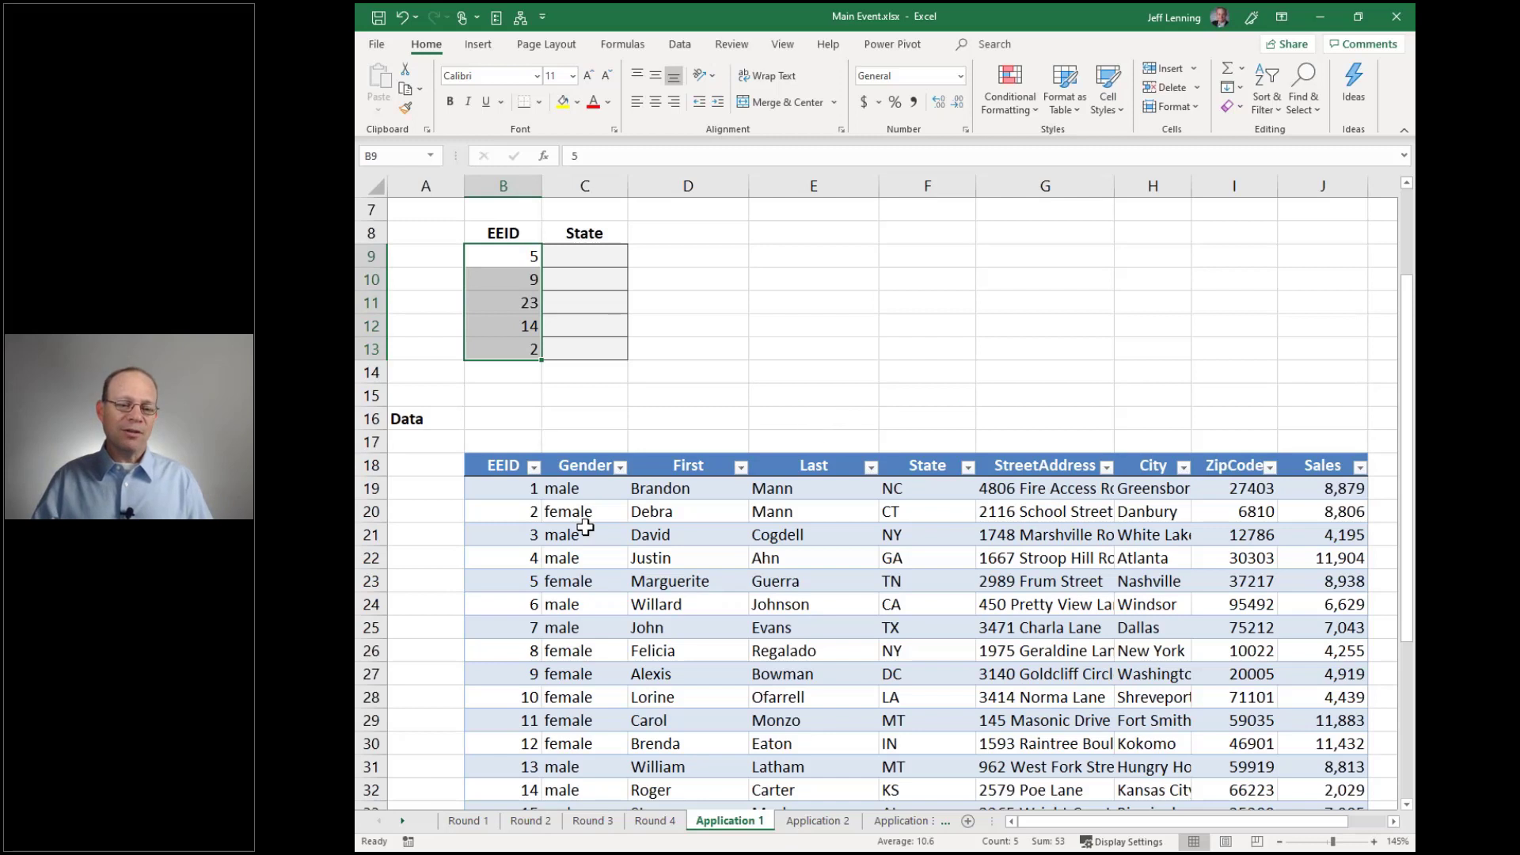
left_click_drag(521, 488, 515, 720)
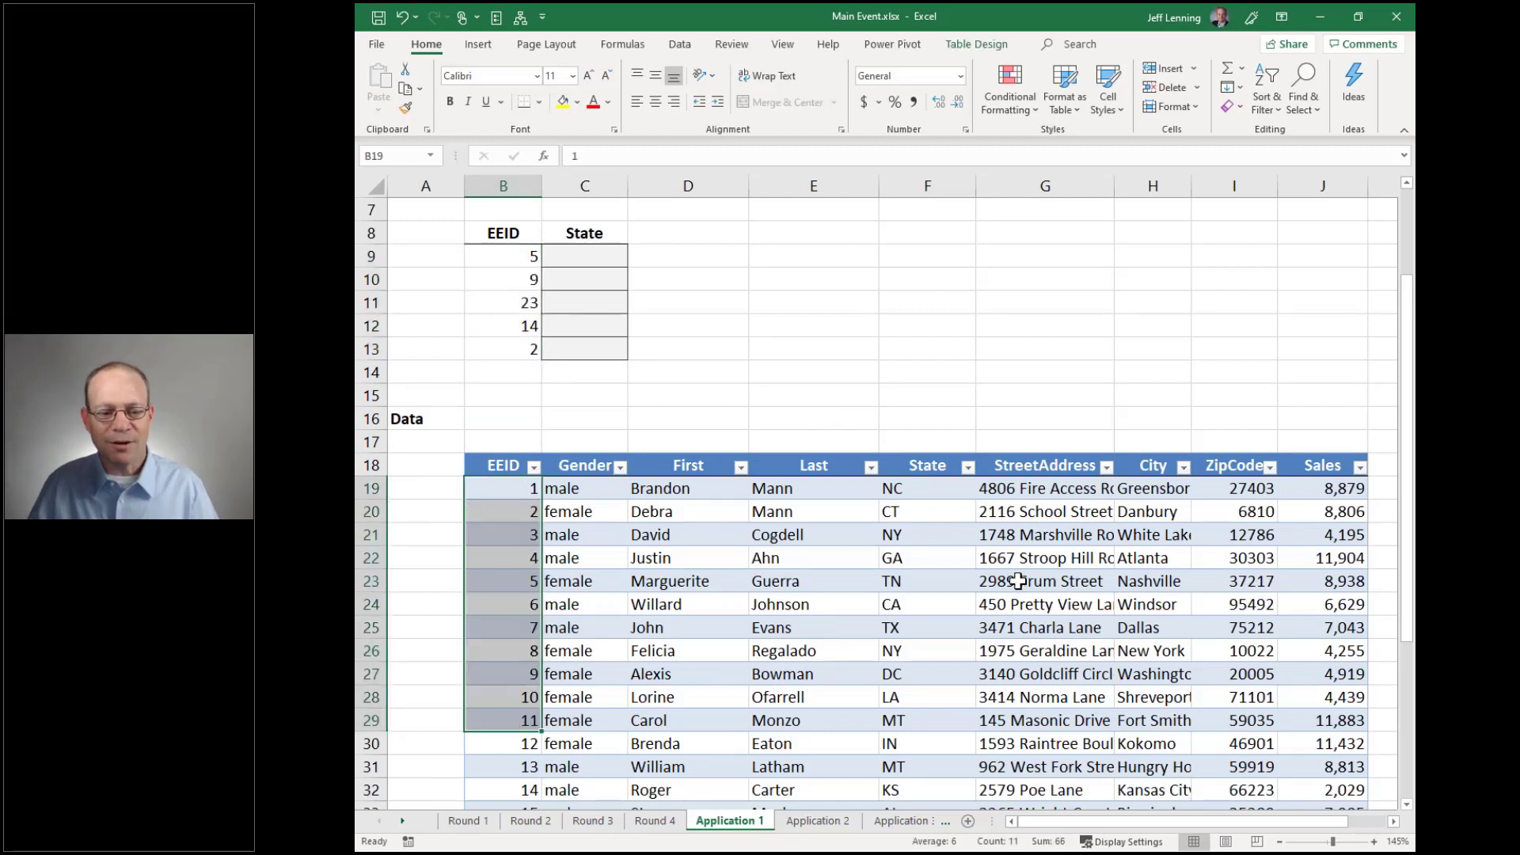
Enter =VLOOKUP(B9,Table5,5,0) in C9 to look up the State for the EEID
left_click(598, 256)
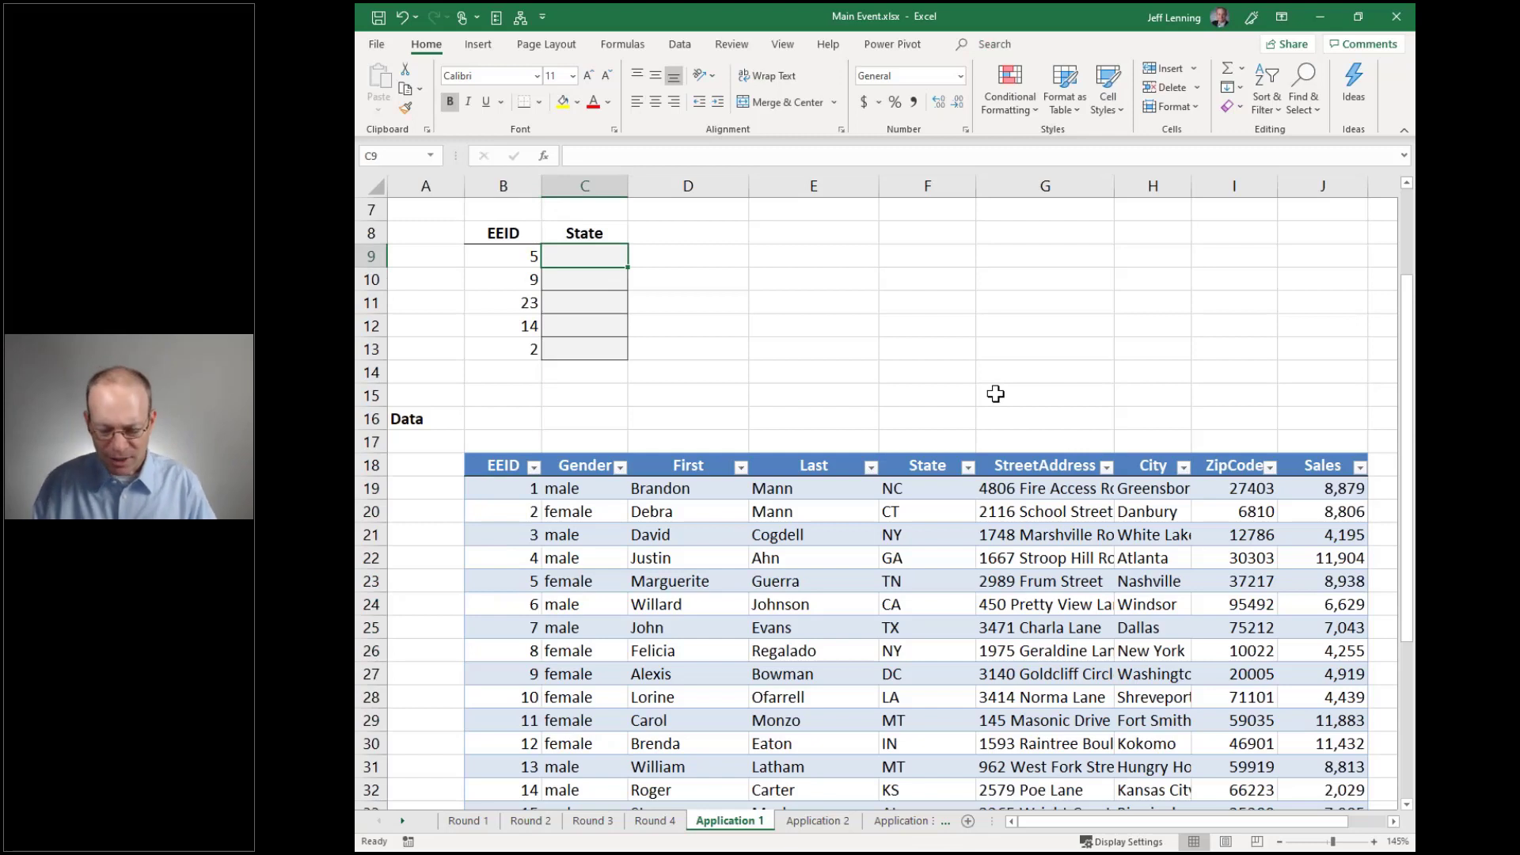
type("=VLOOKUP(")
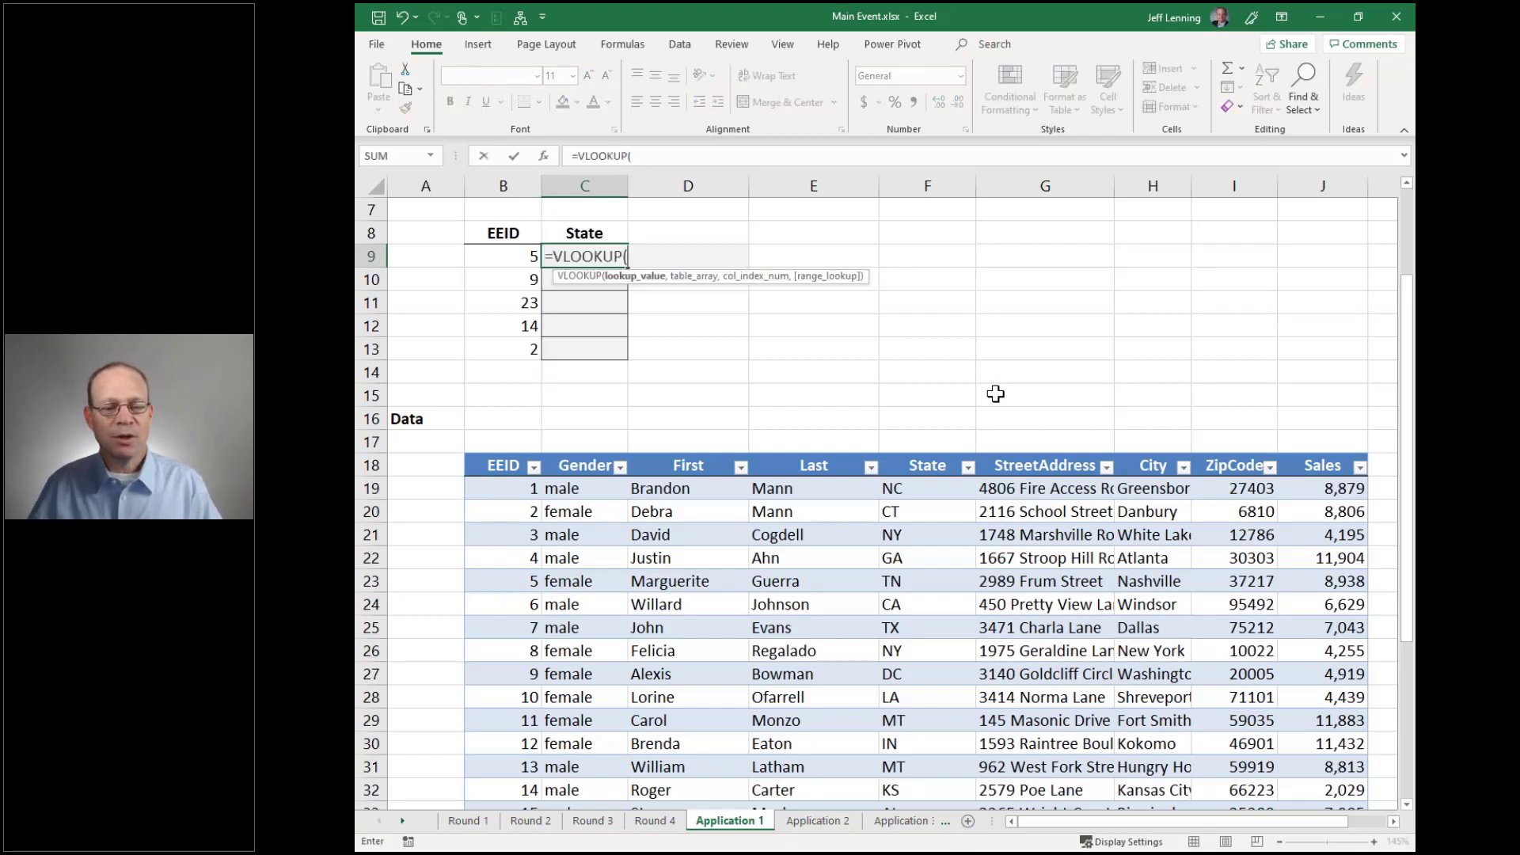
left_click(500, 255)
type(",")
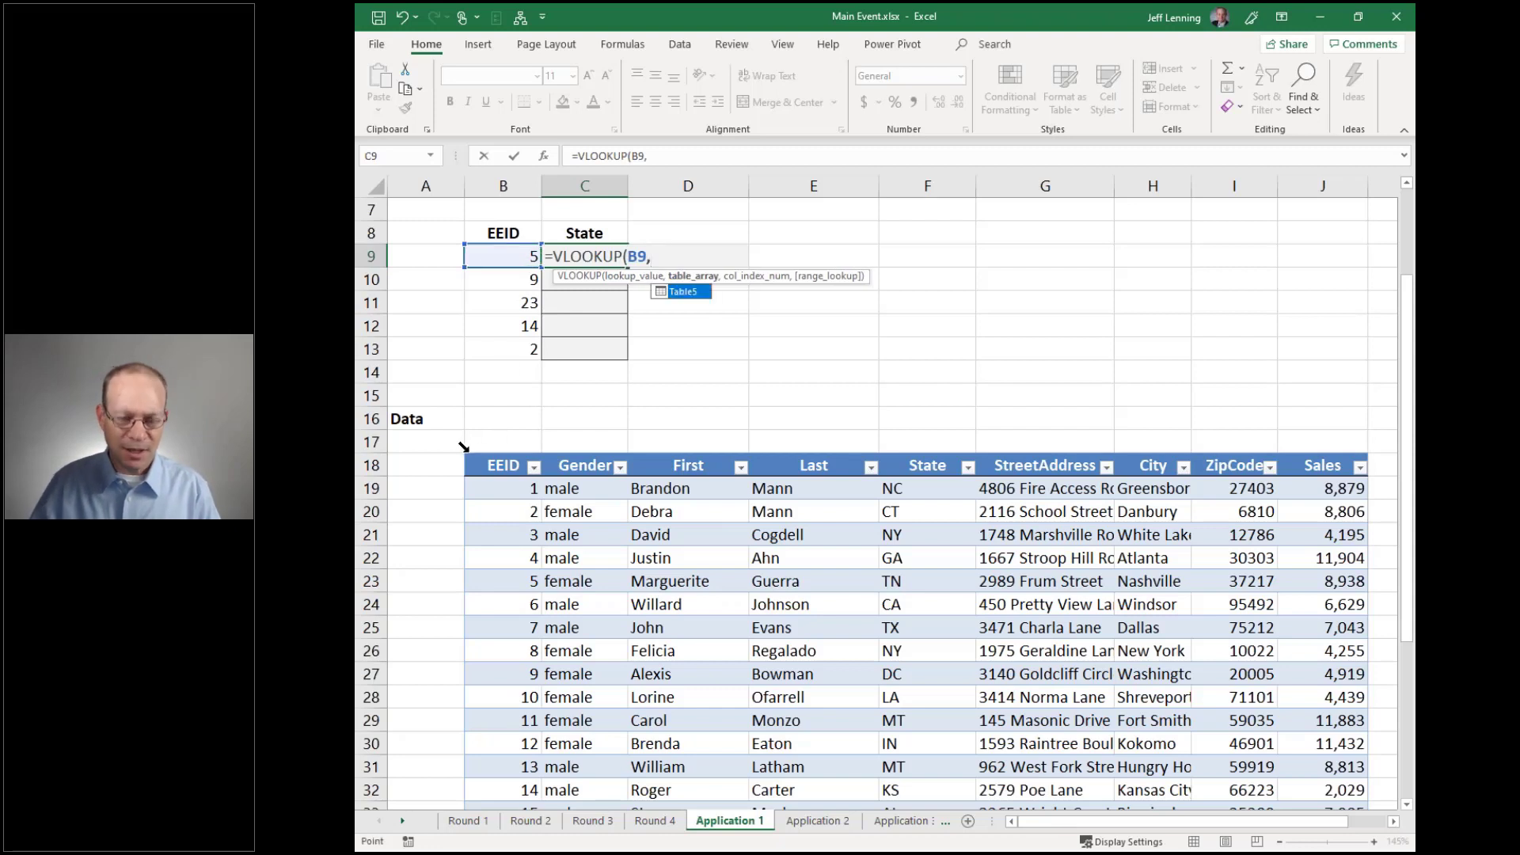
left_click(463, 445)
type(",")
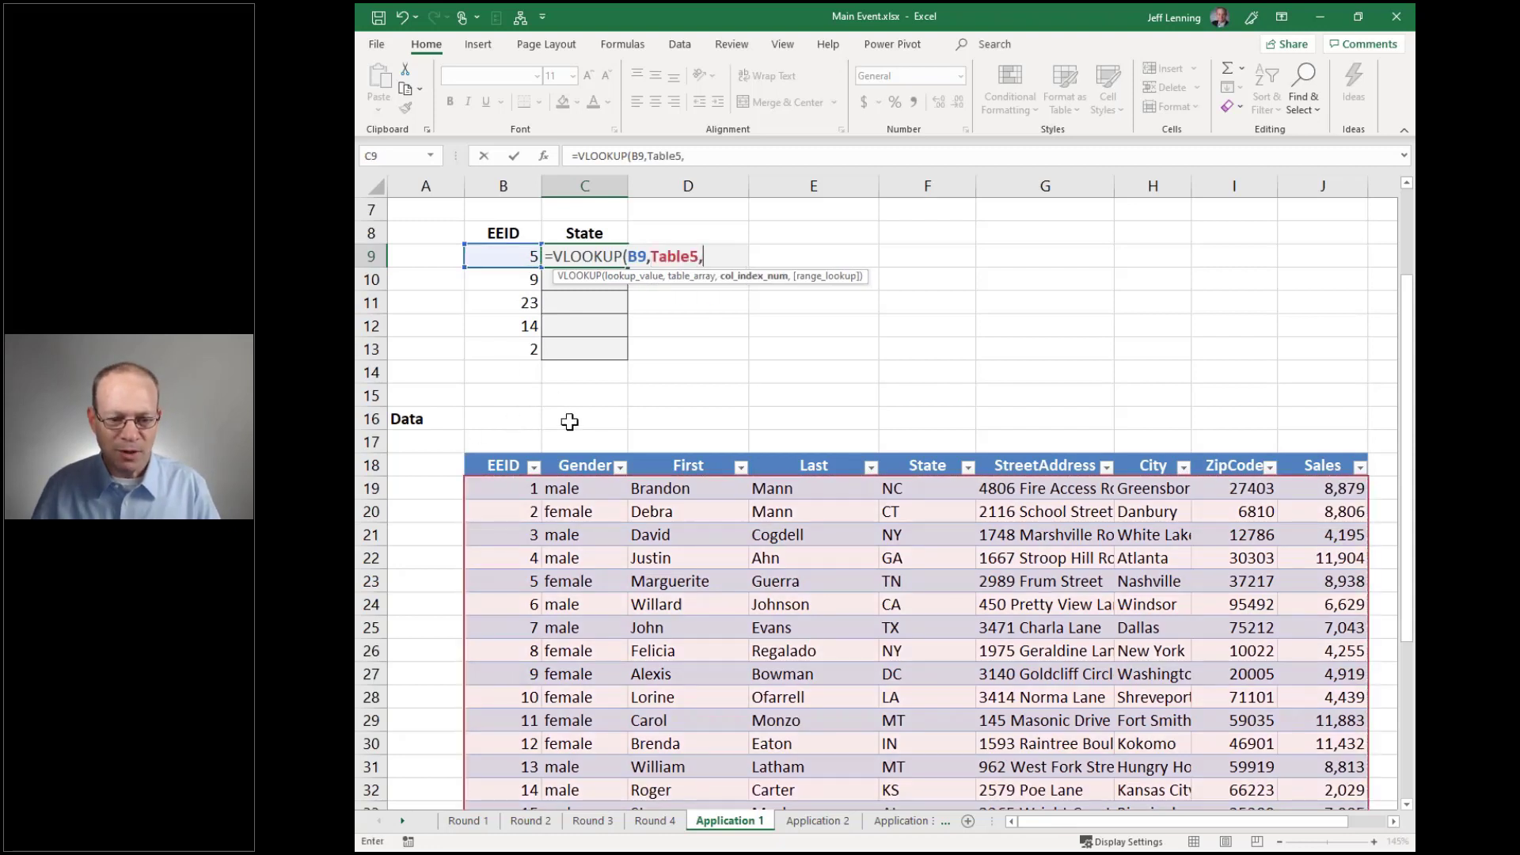
type("5,")
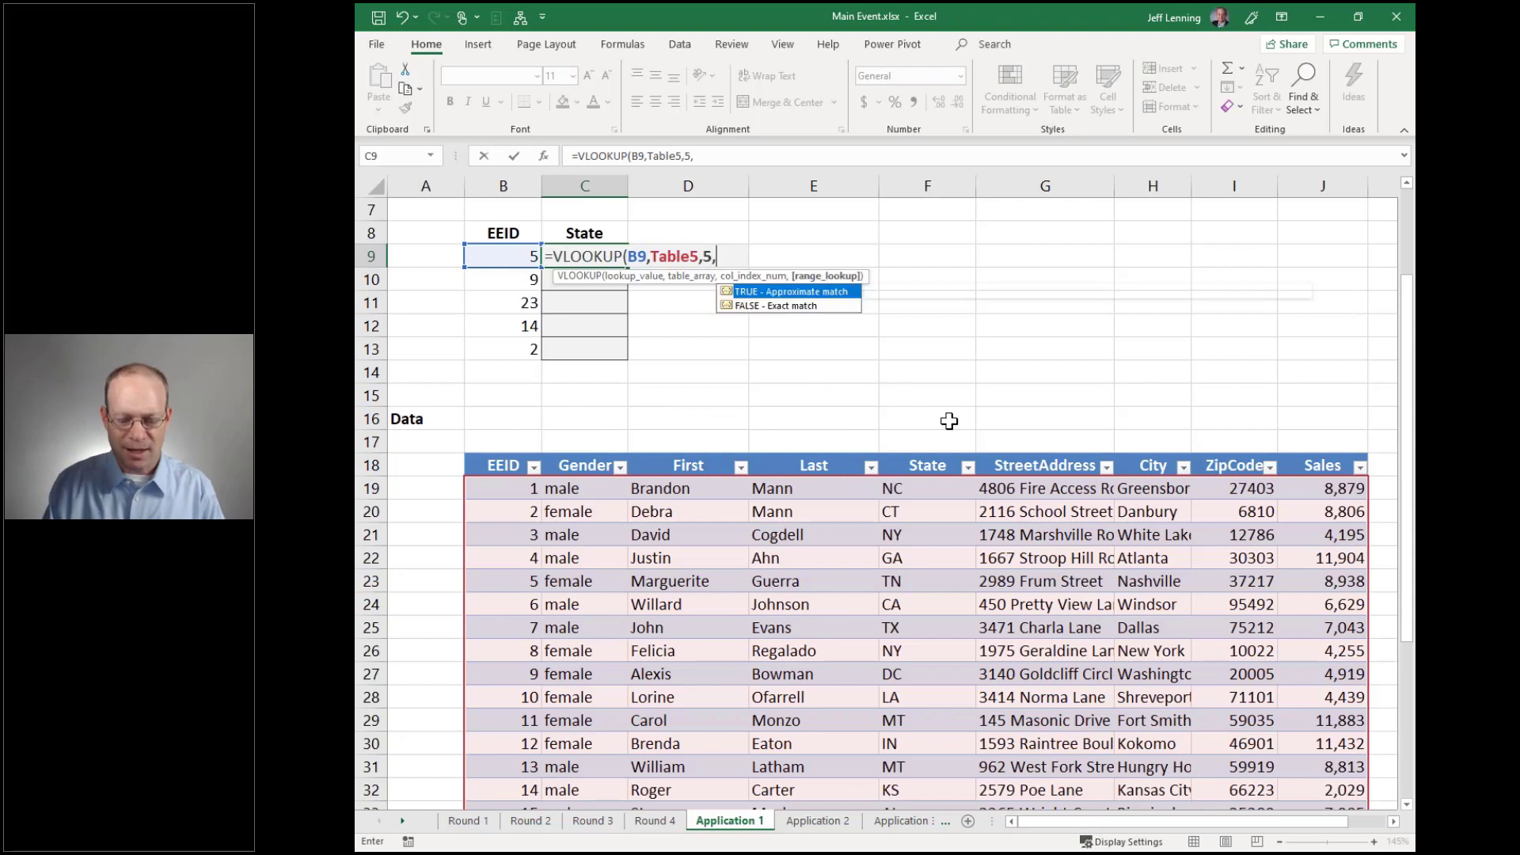
type("0)")
key("Return")
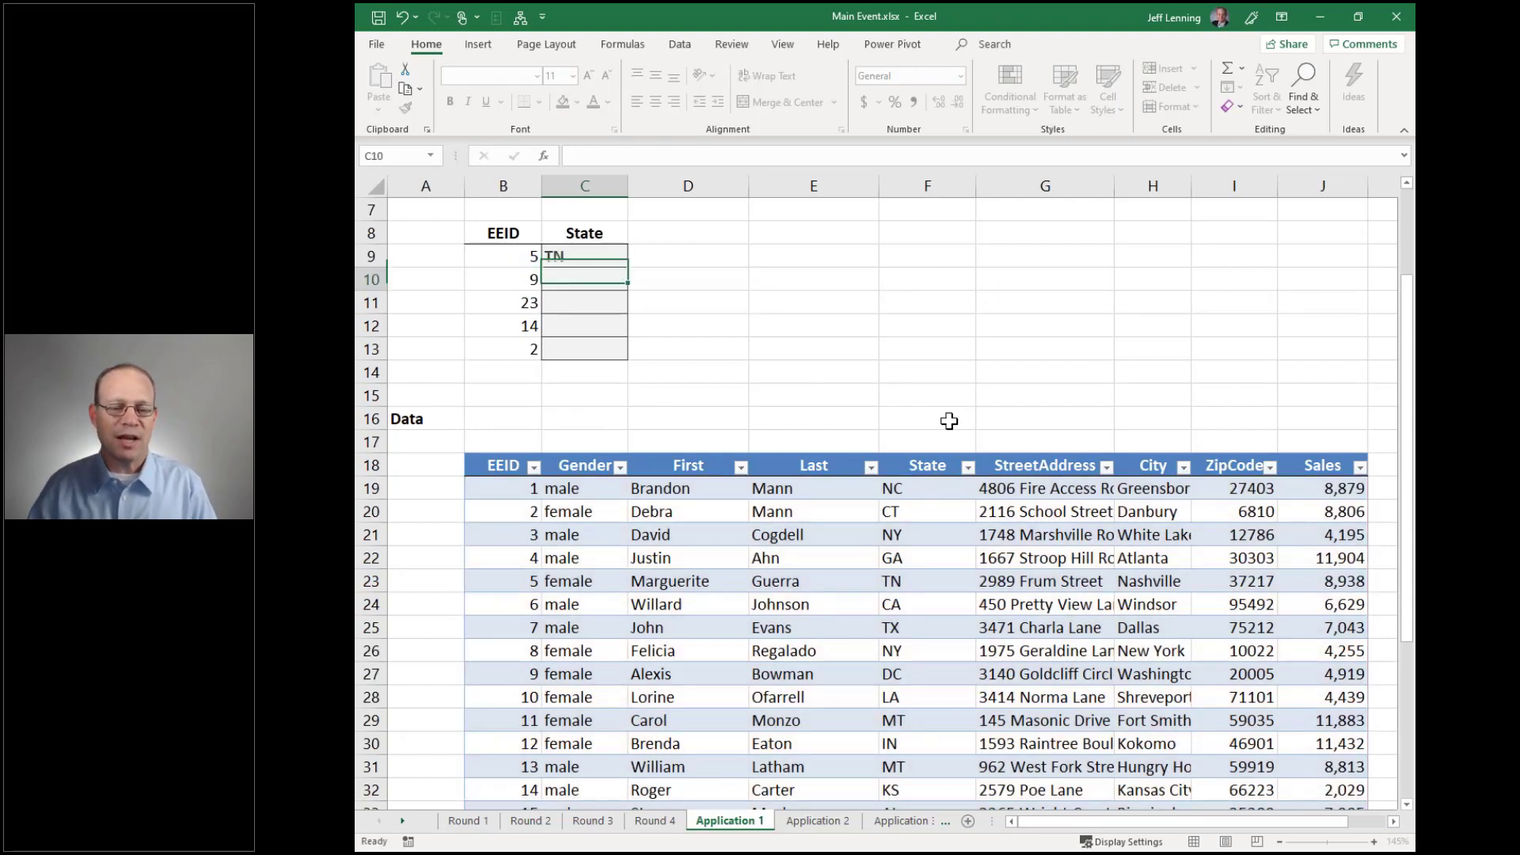
Fill the formula down to C13 (TN, DC, TX, KS, CT), then move to Application 2
left_click(504, 260)
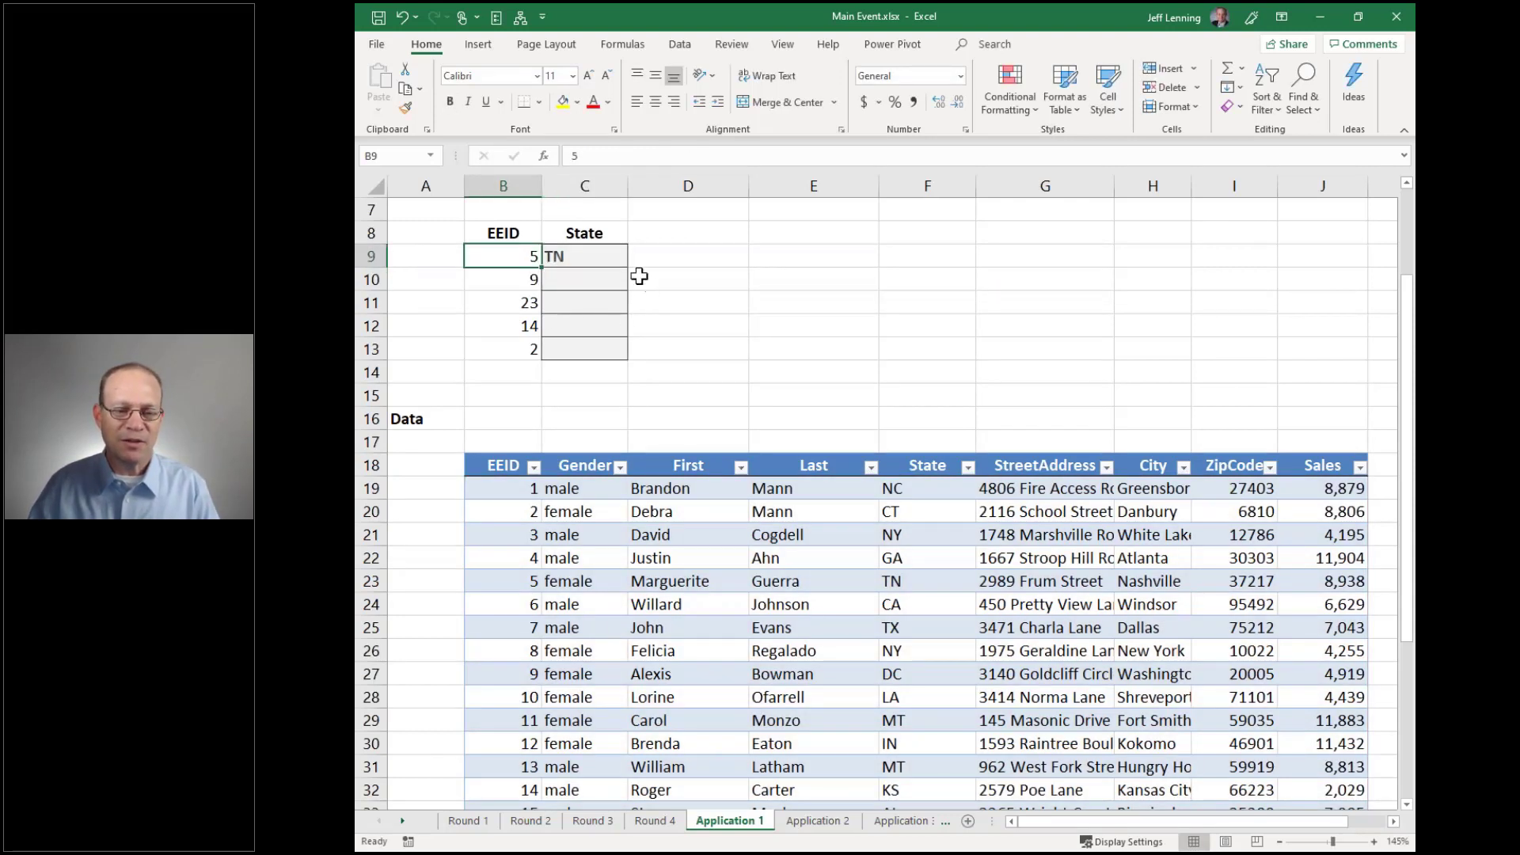
left_click(601, 253)
left_click_drag(627, 268, 626, 360)
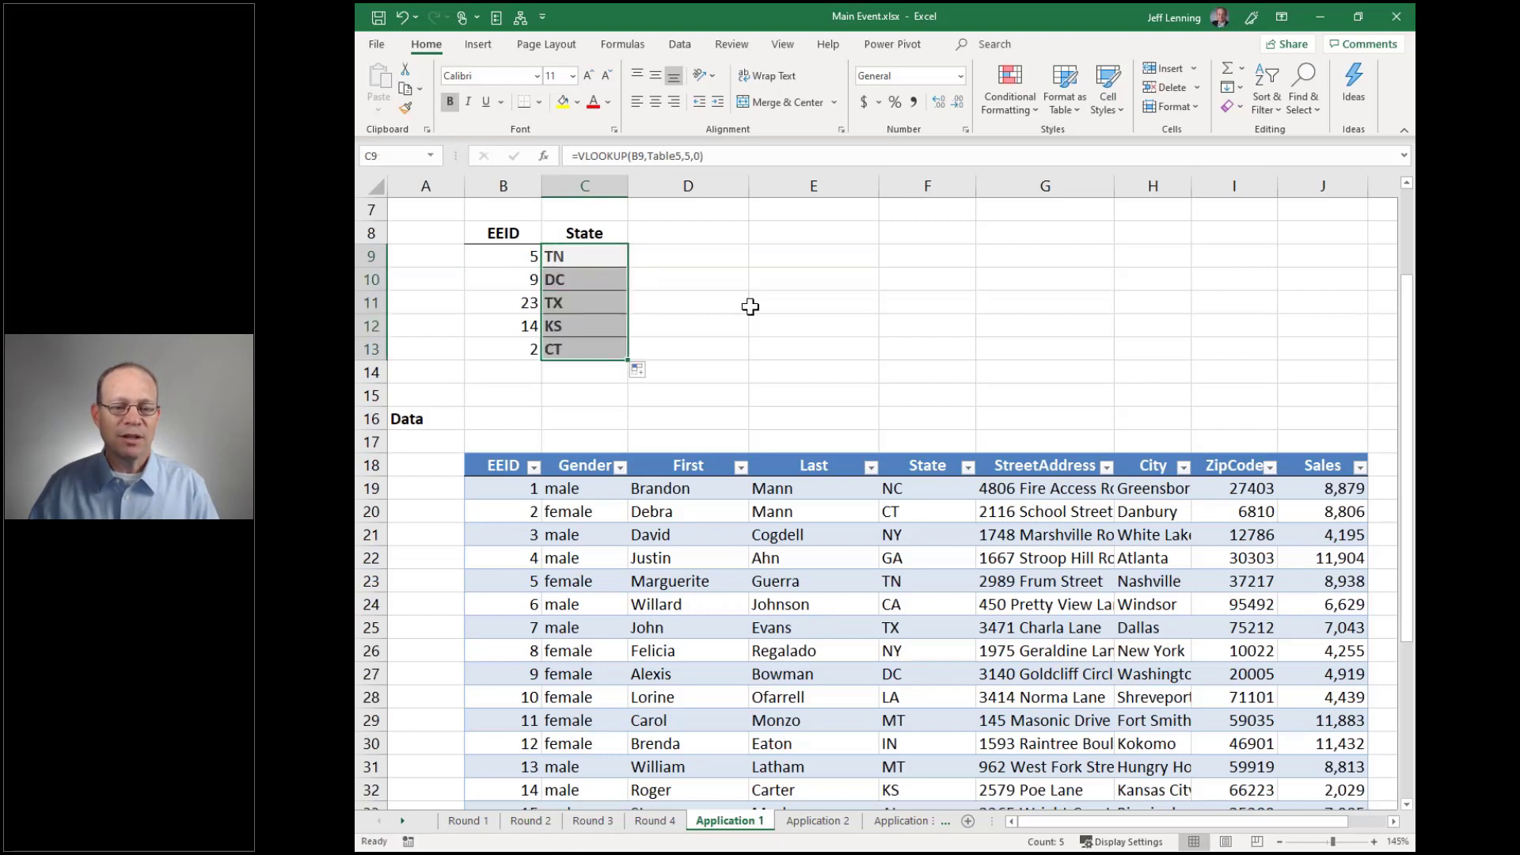
left_click(590, 261)
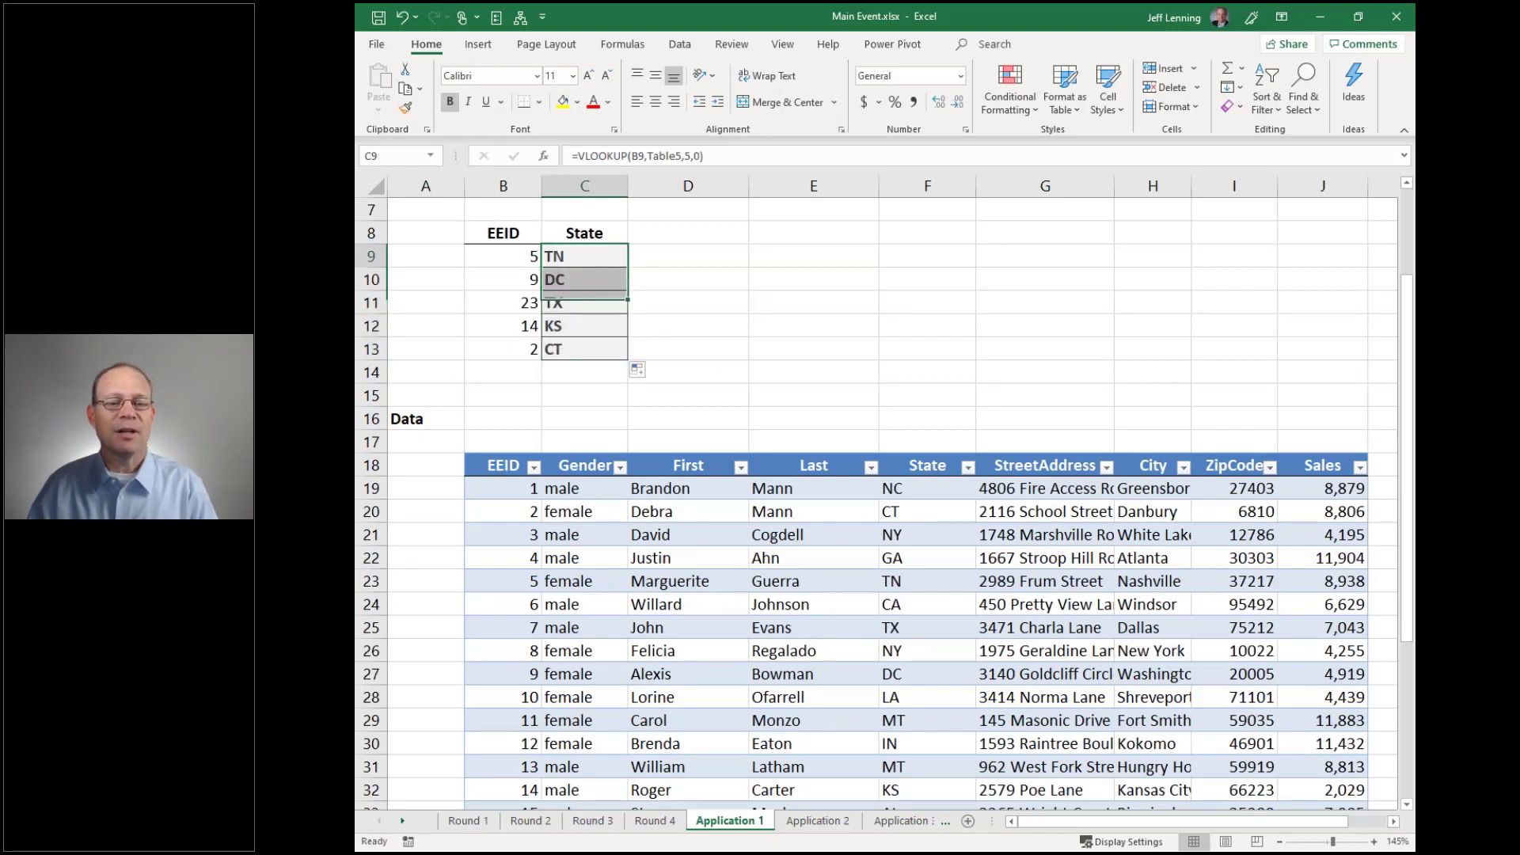
key("F2")
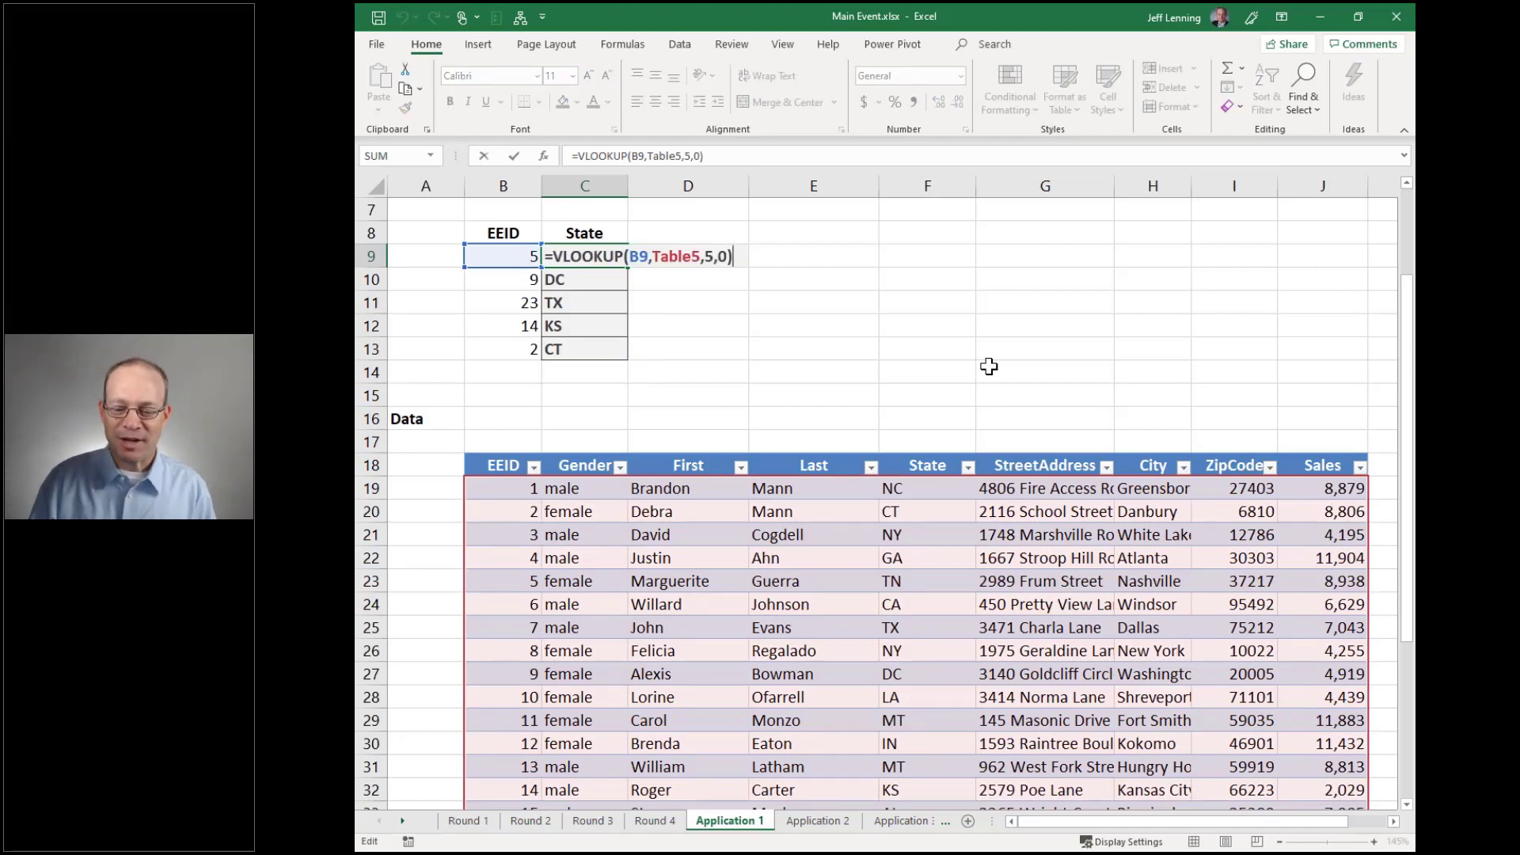
key("Escape")
key("ctrl+Page_Down")
scroll(988, 366, "up", 2)
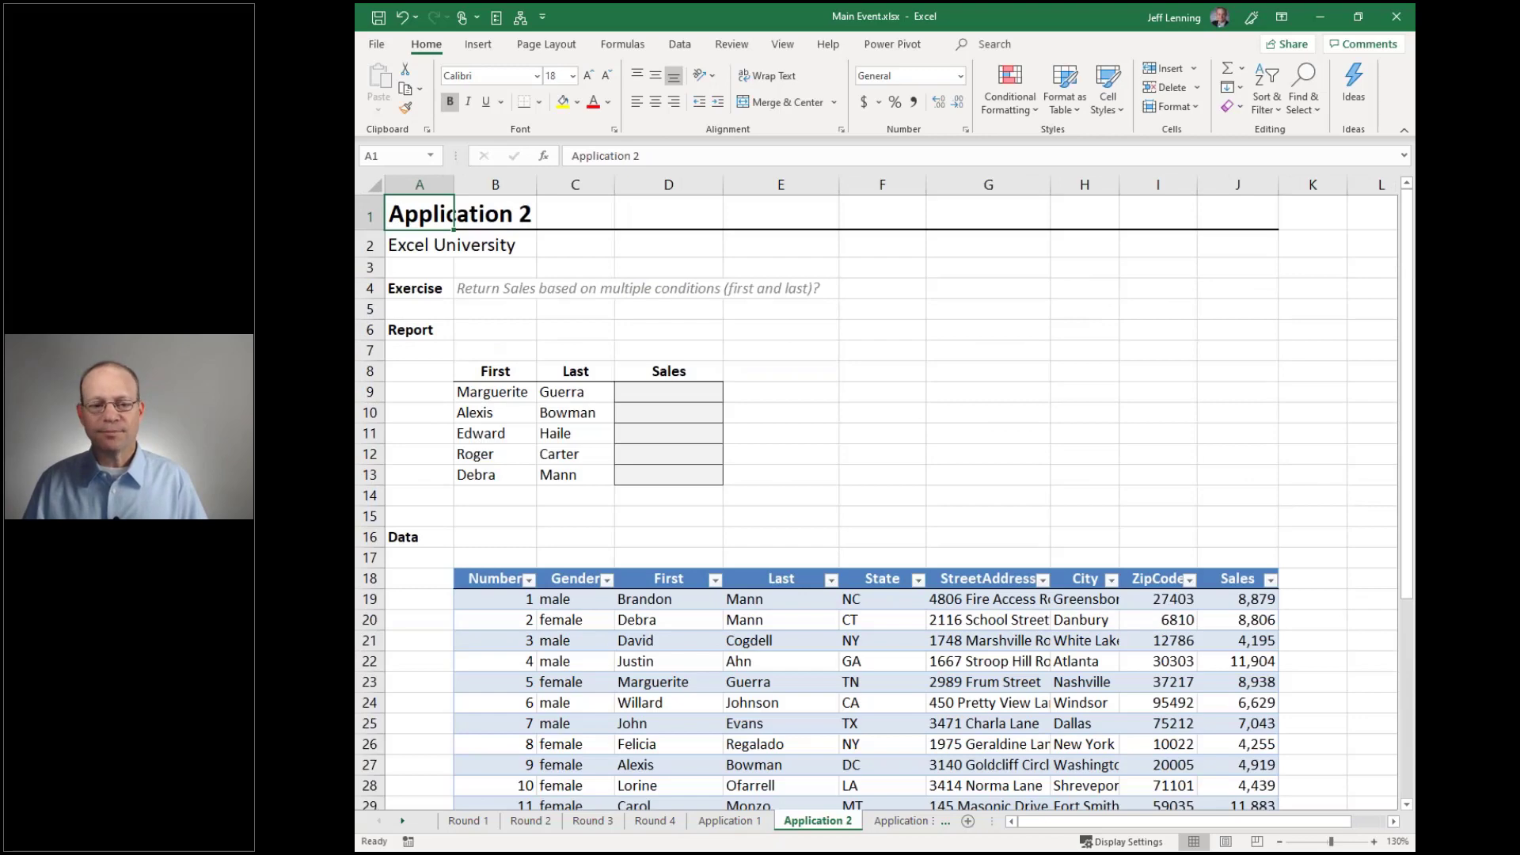
scroll(824, 308, "down", 2)
left_click_drag(676, 248, 678, 325)
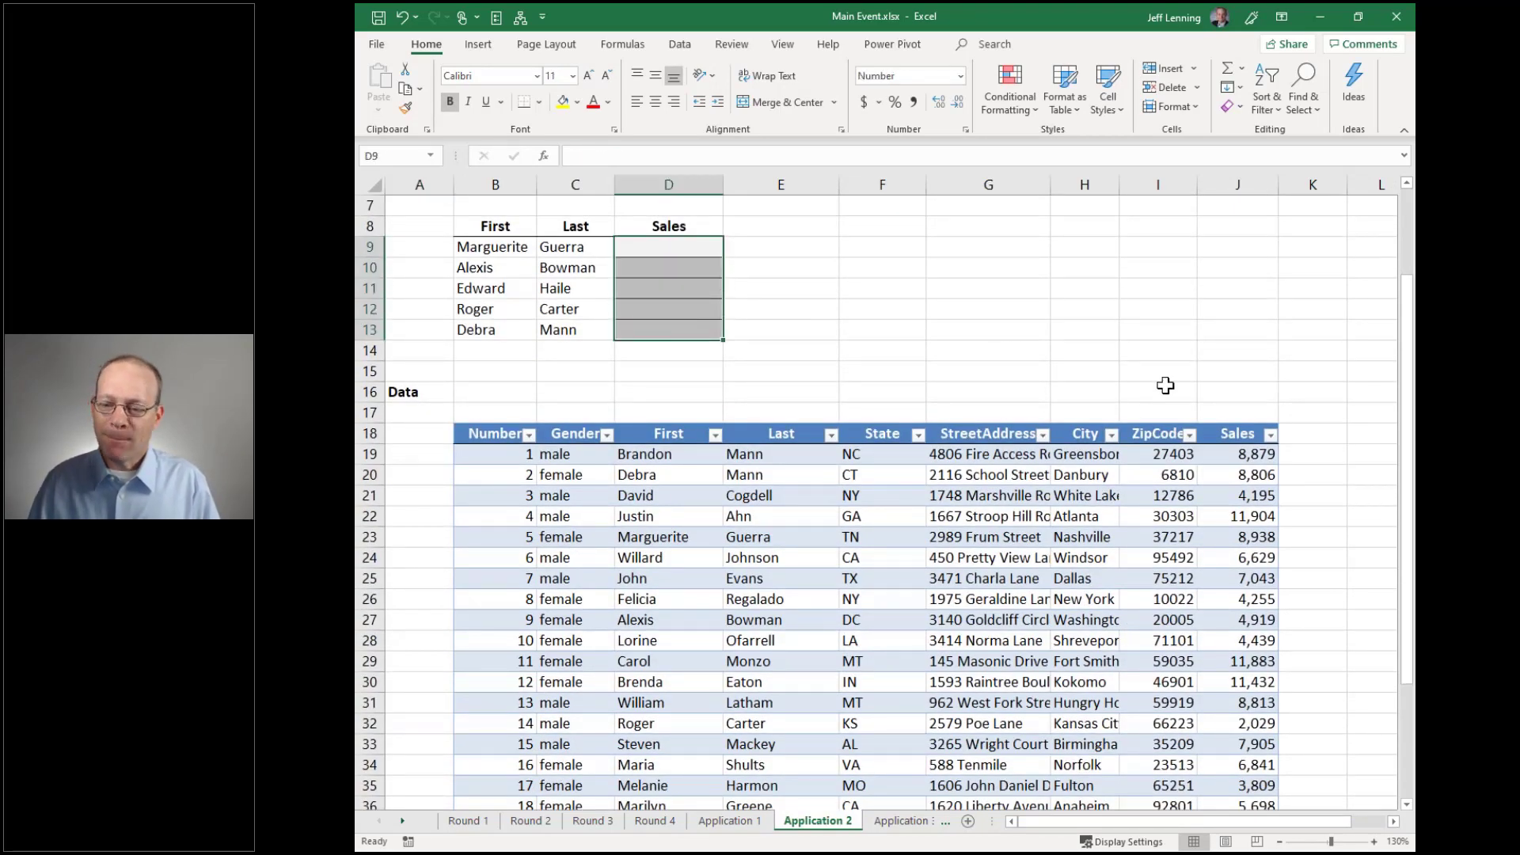
left_click_drag(1239, 463, 1242, 718)
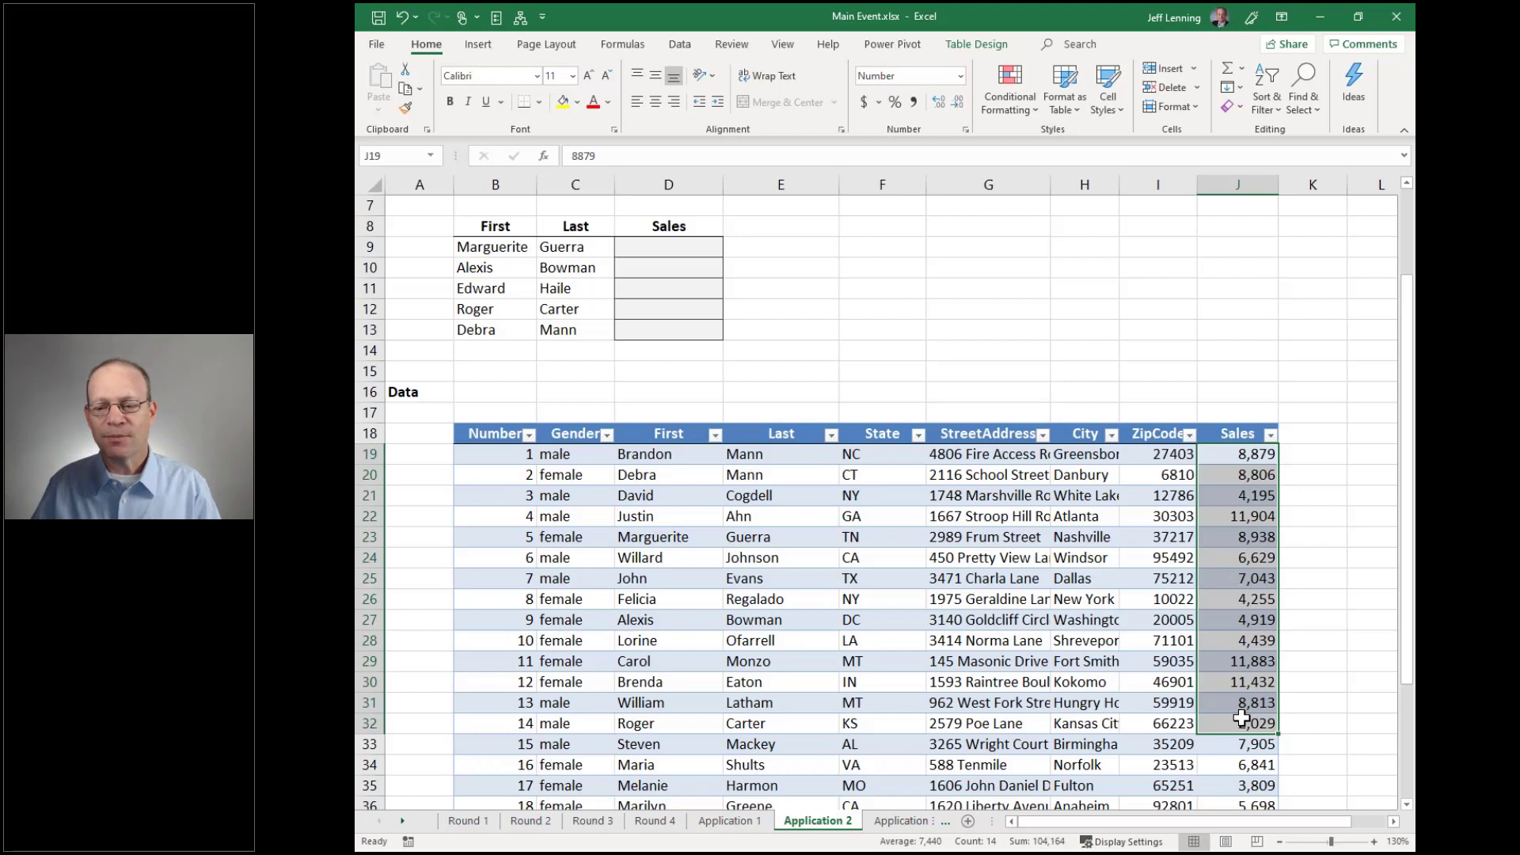
left_click(524, 247)
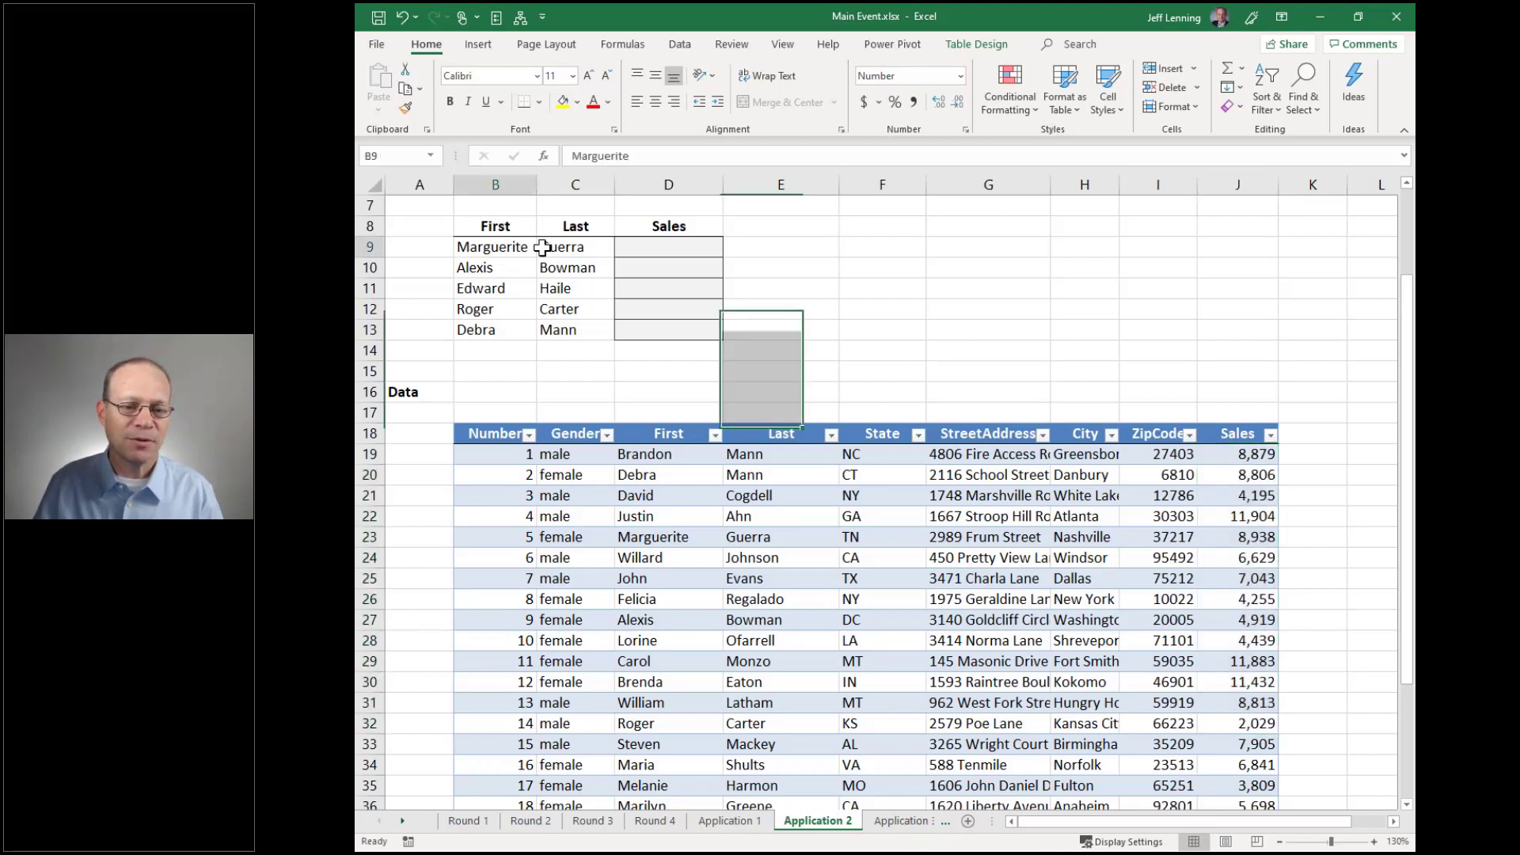
left_click_drag(542, 247, 548, 332)
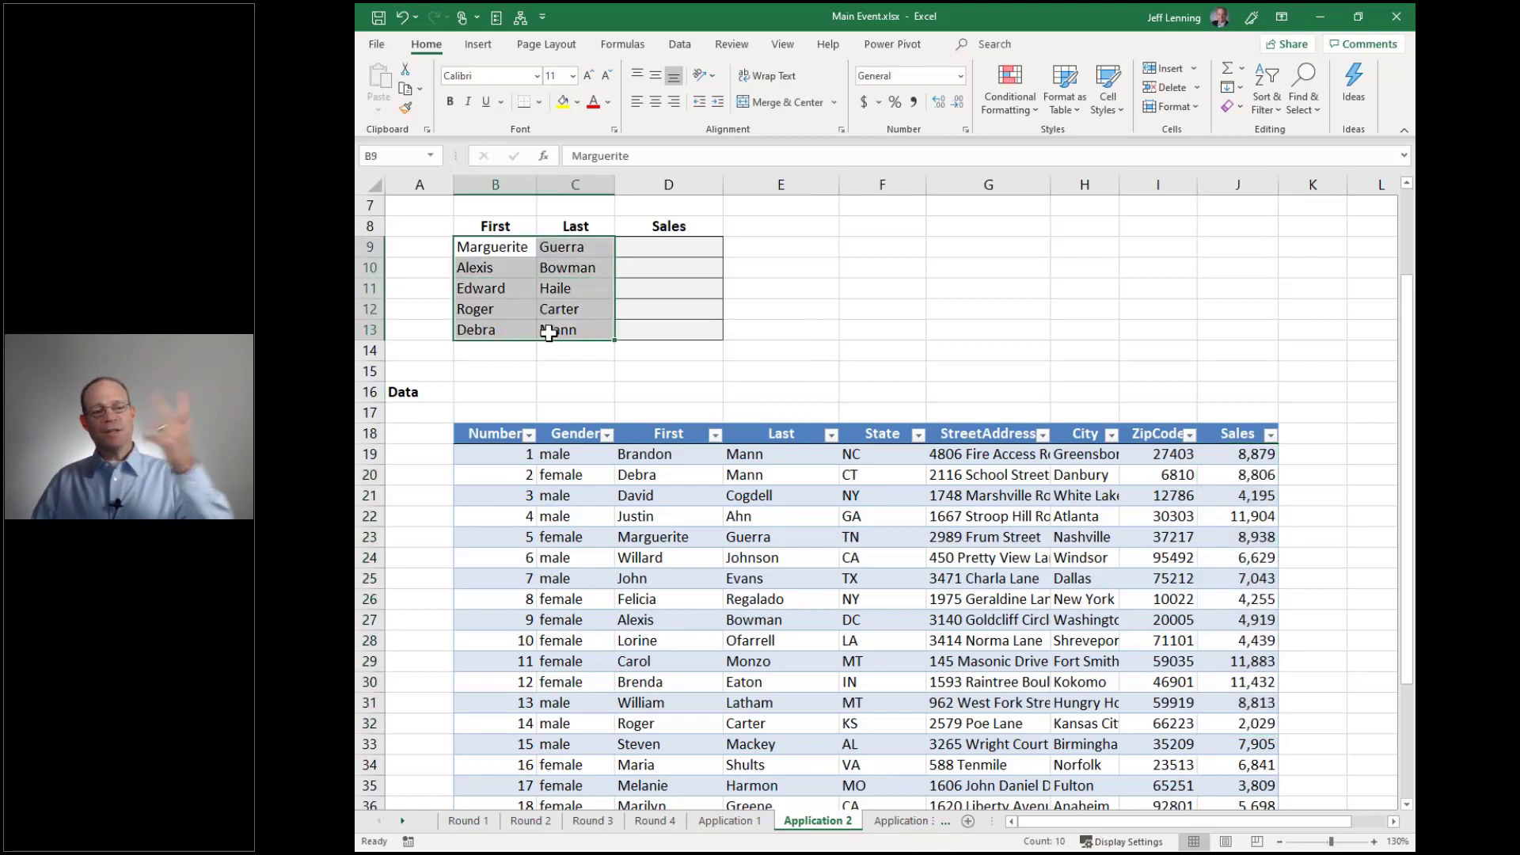
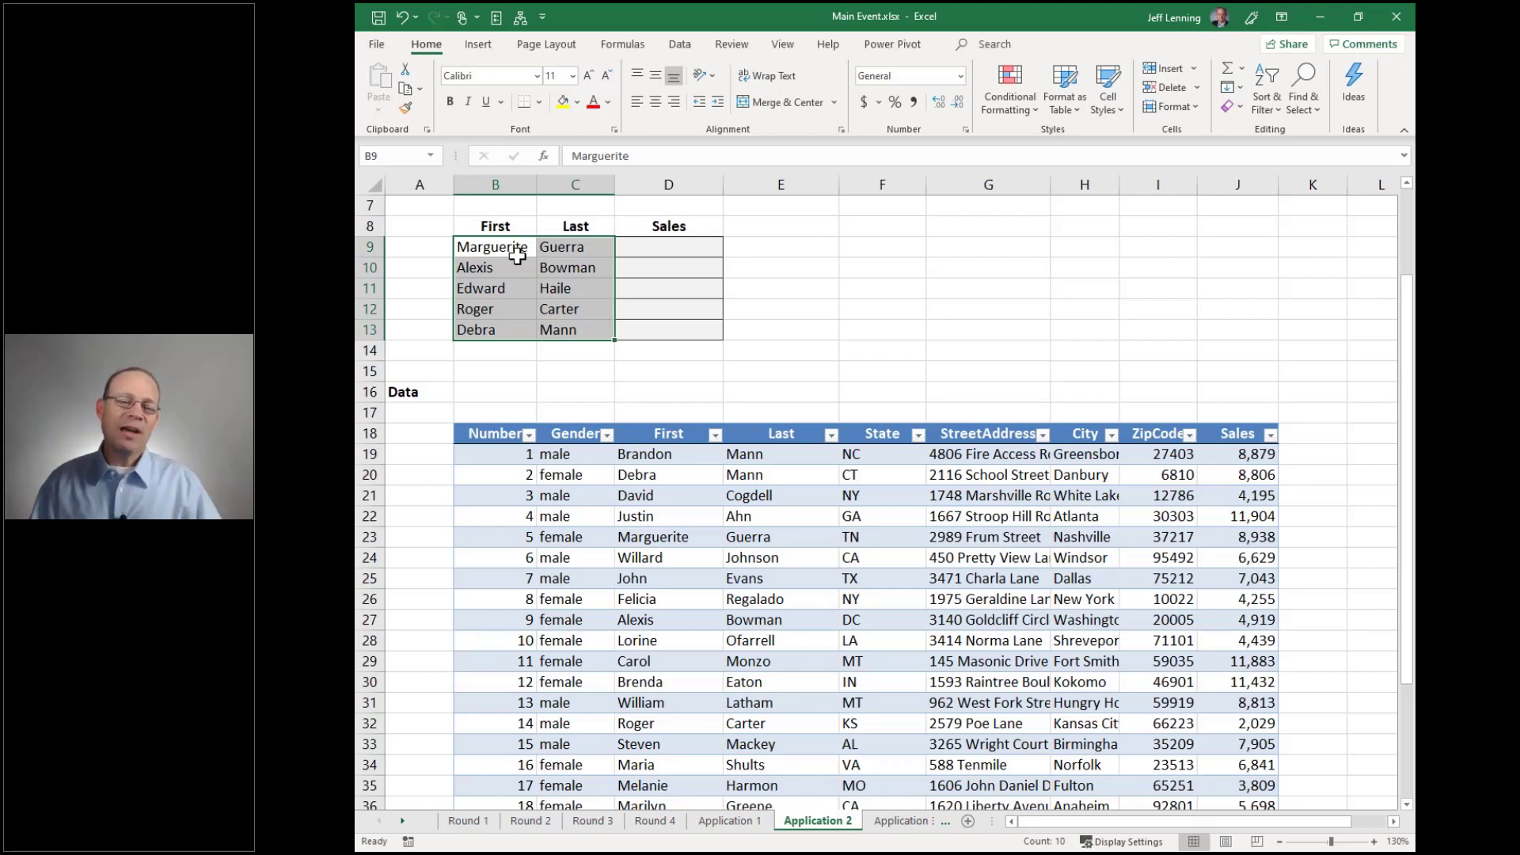
In D9, enter =SUMIFS(Table6[Sales],Table6[First],B9,Table6[Last],C9) to match sales on first and last name
left_click_drag(514, 248, 544, 328)
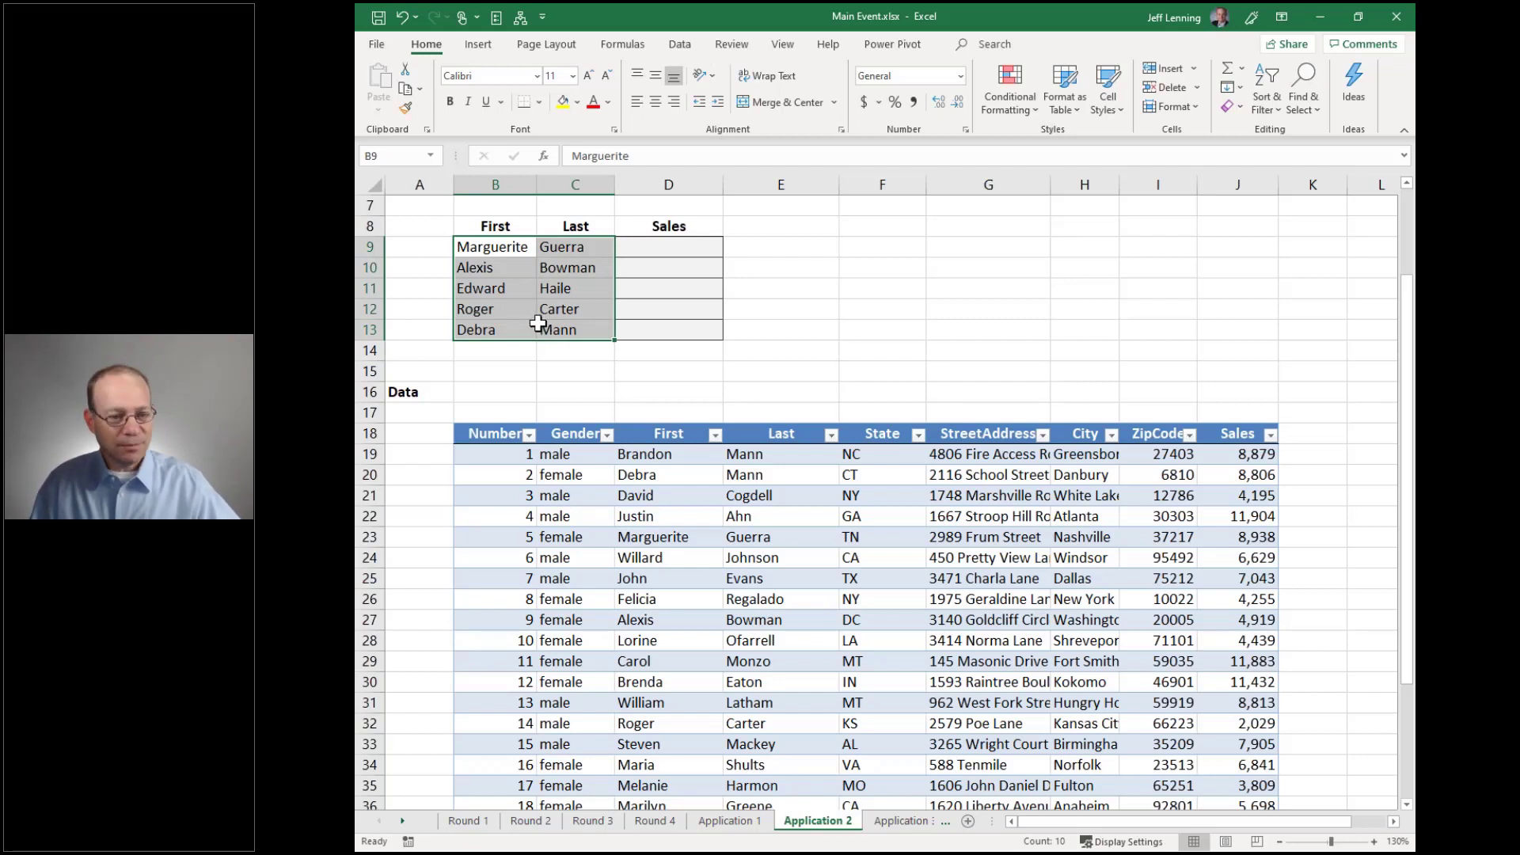
left_click_drag(673, 458, 780, 661)
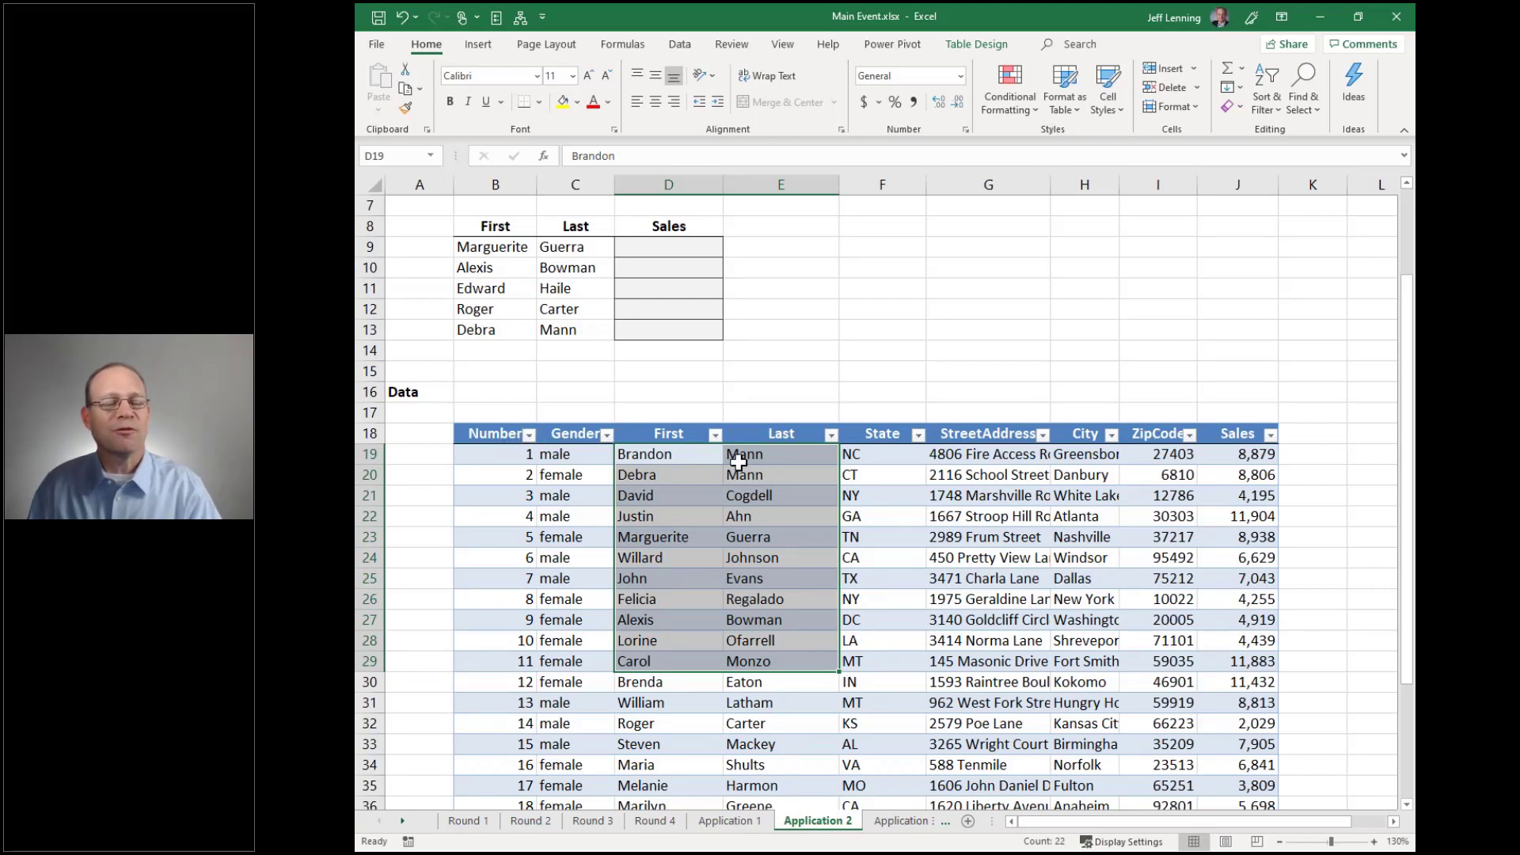
left_click(661, 255)
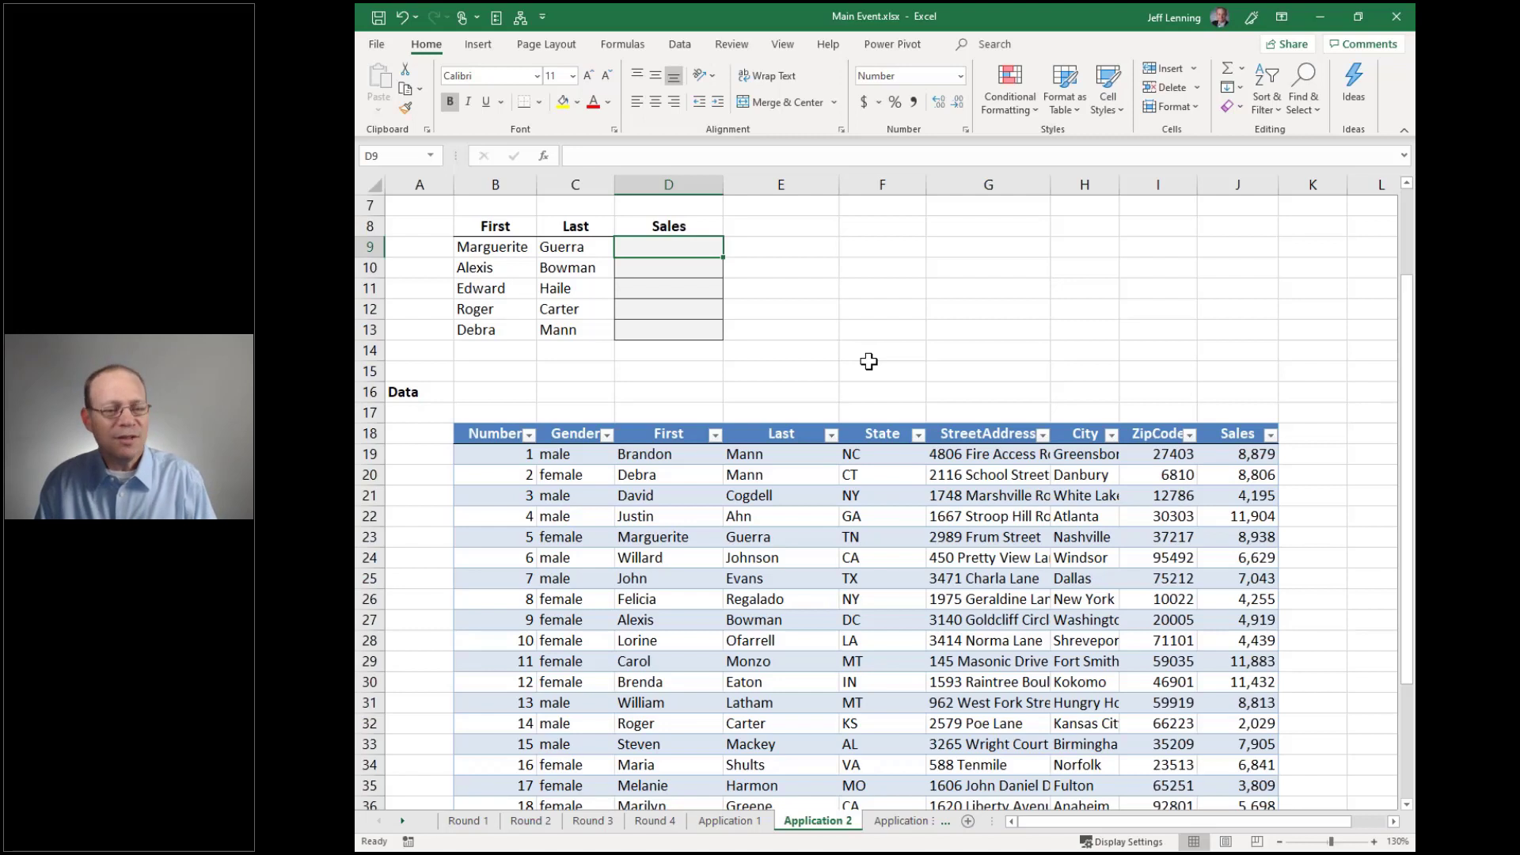
type("=sumifs")
key("Tab")
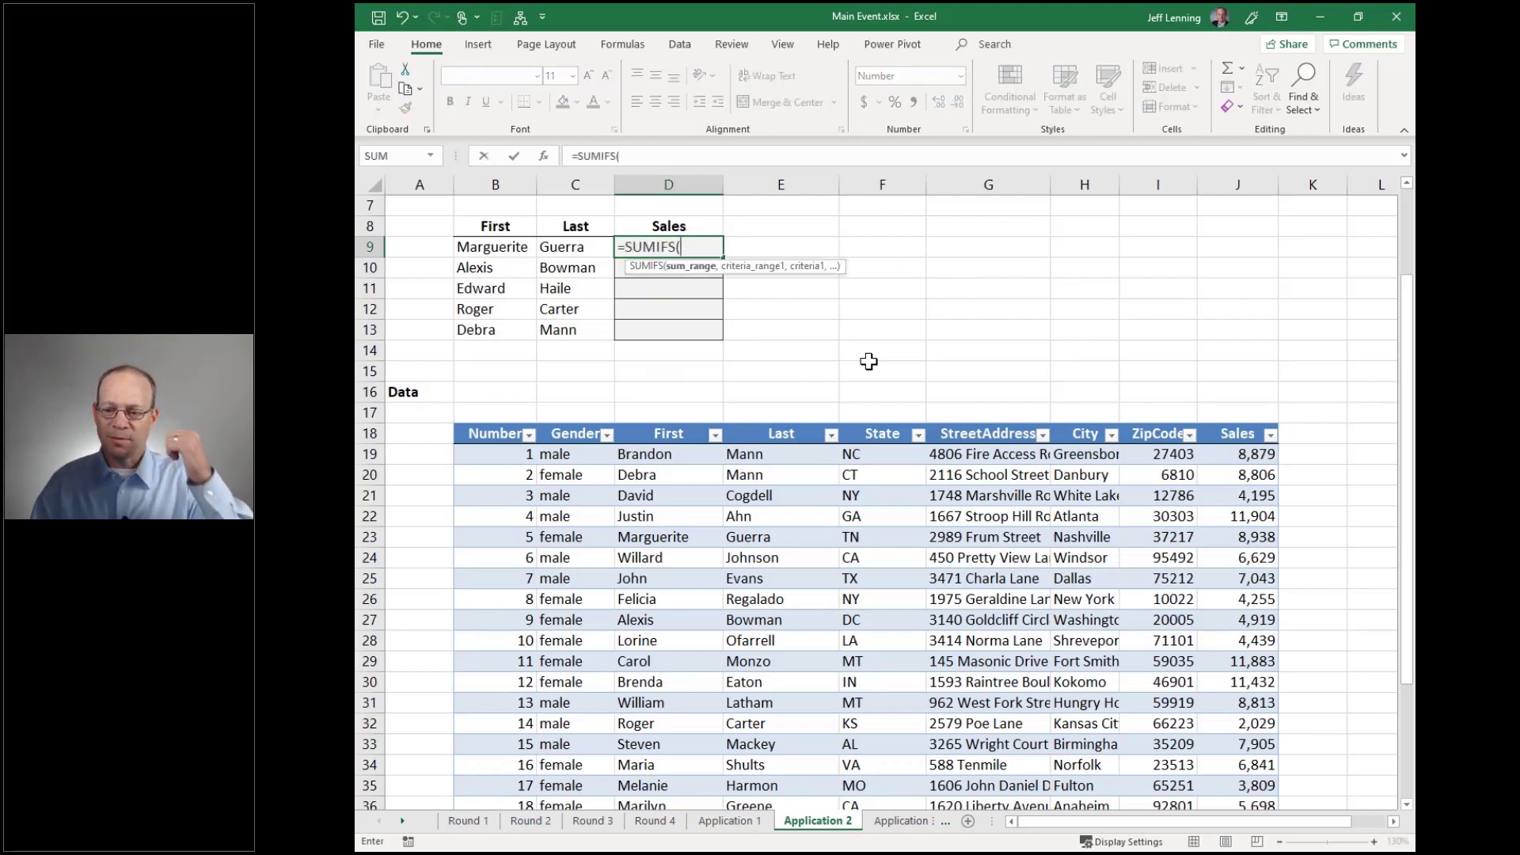
left_click(1231, 422)
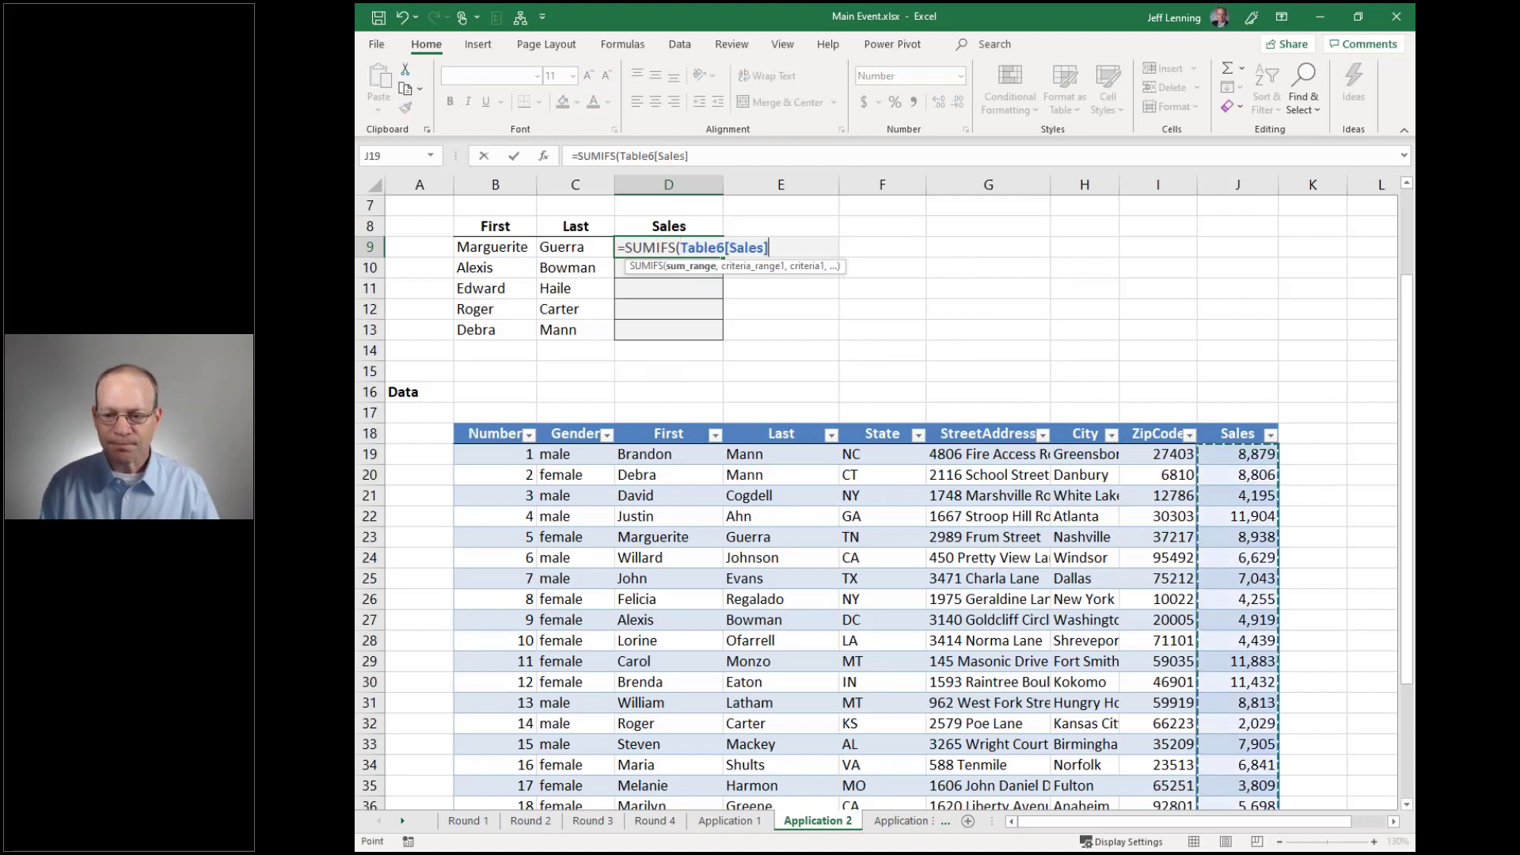
type(",")
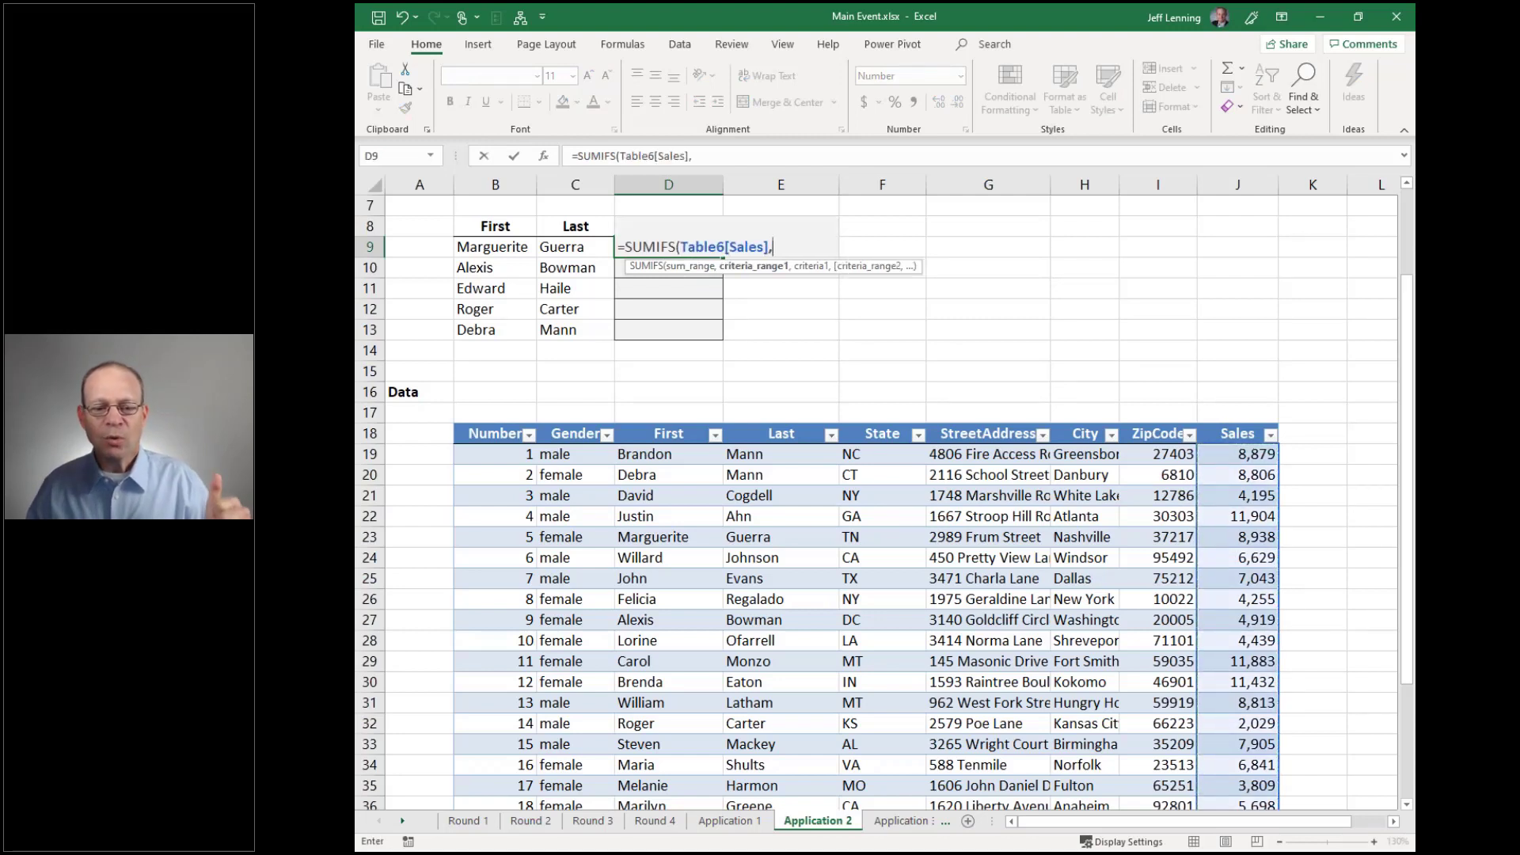
left_click(690, 424)
type(",")
left_click(499, 246)
type(",")
left_click(764, 422)
type(",")
left_click(563, 249)
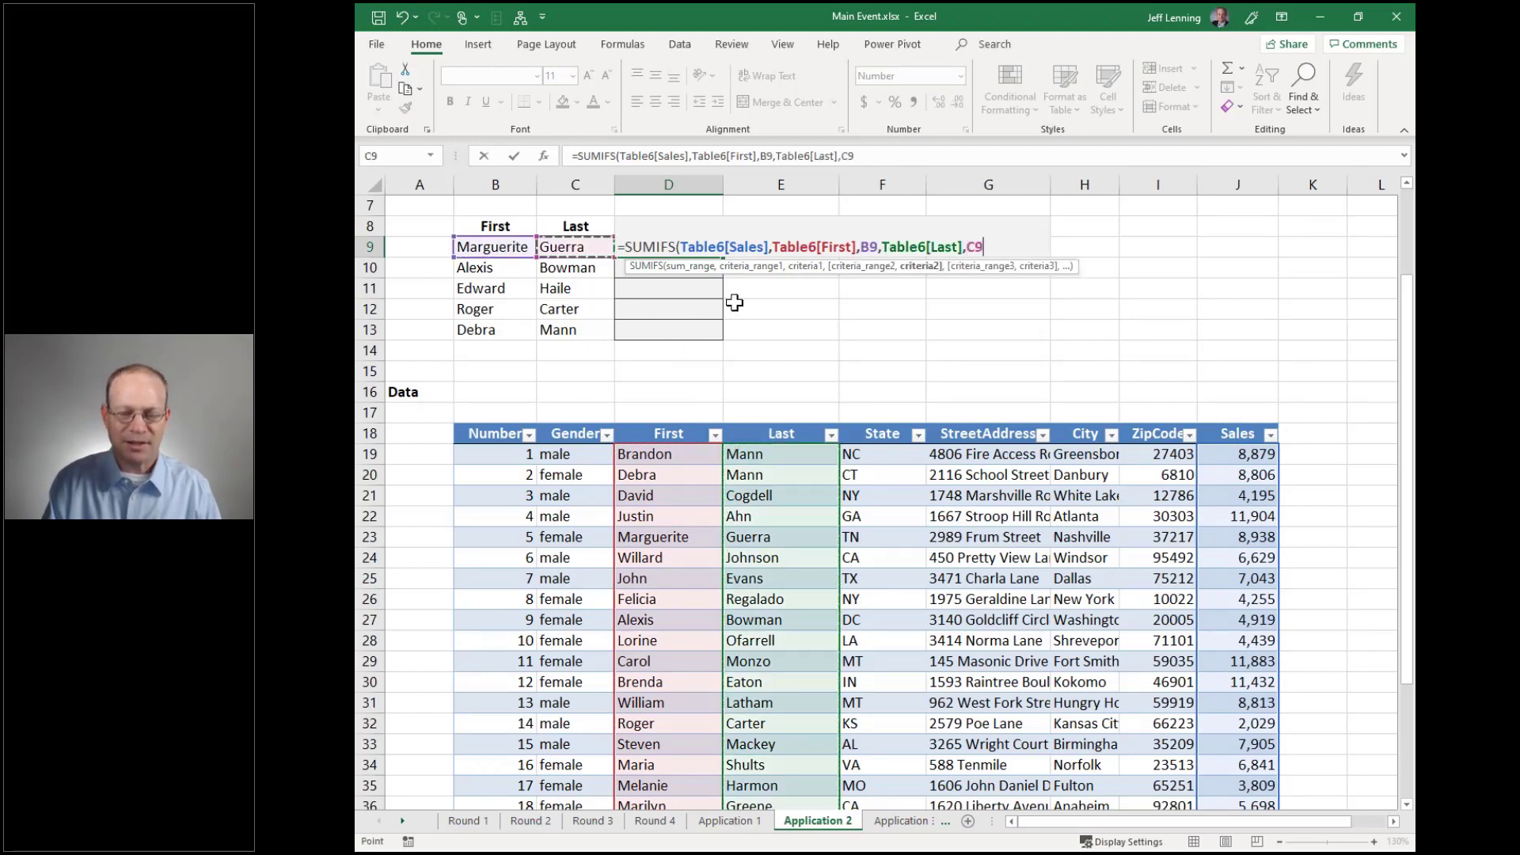
type(")")
key("Return")
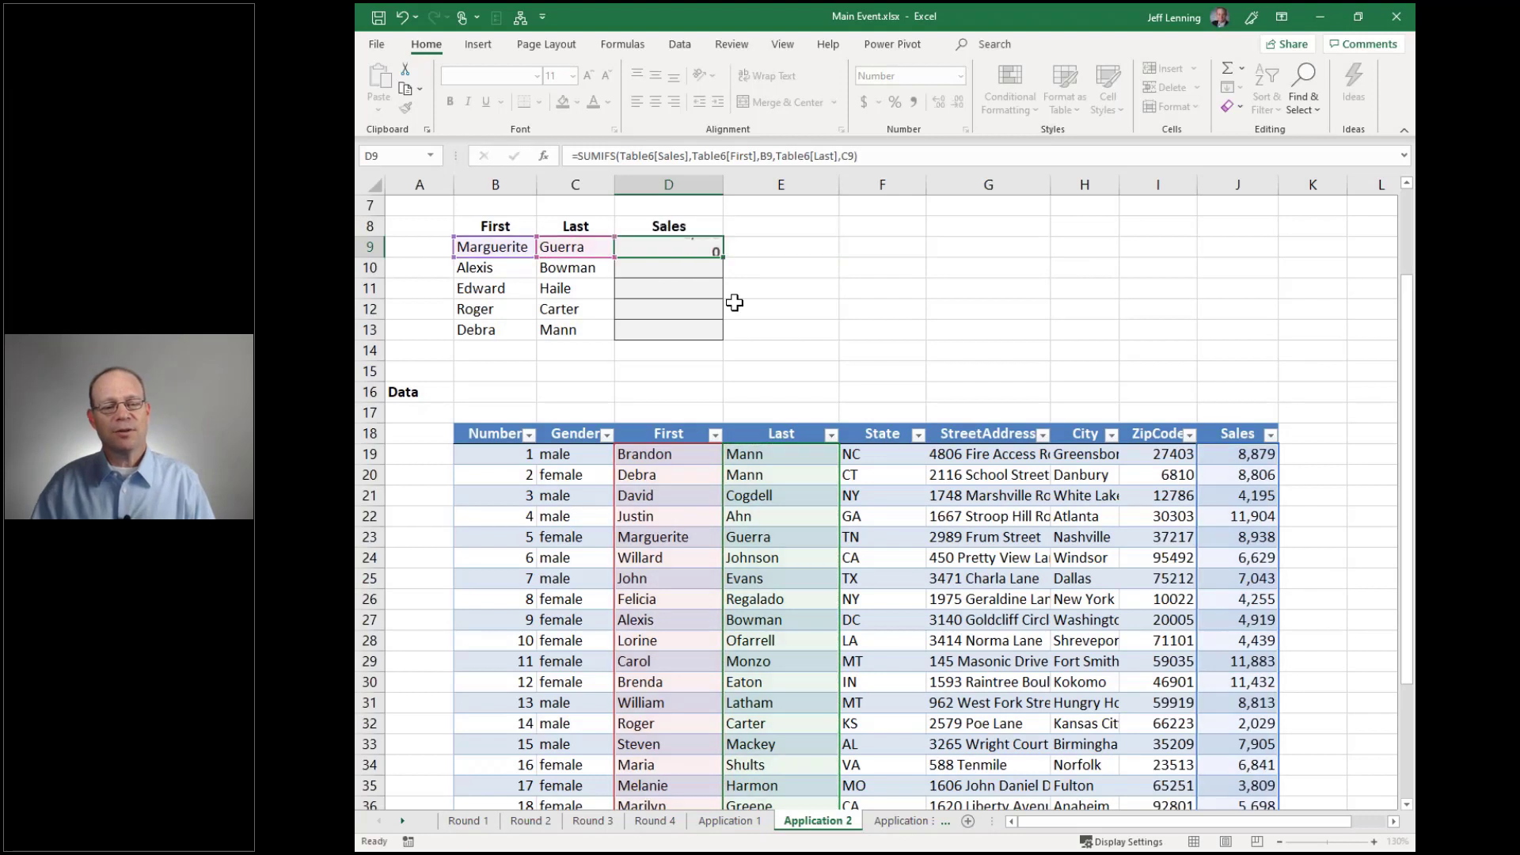
Fill the SUMIFS formula down to D13, check D9's references, then switch to Application 3
left_click(495, 246)
left_click(663, 251)
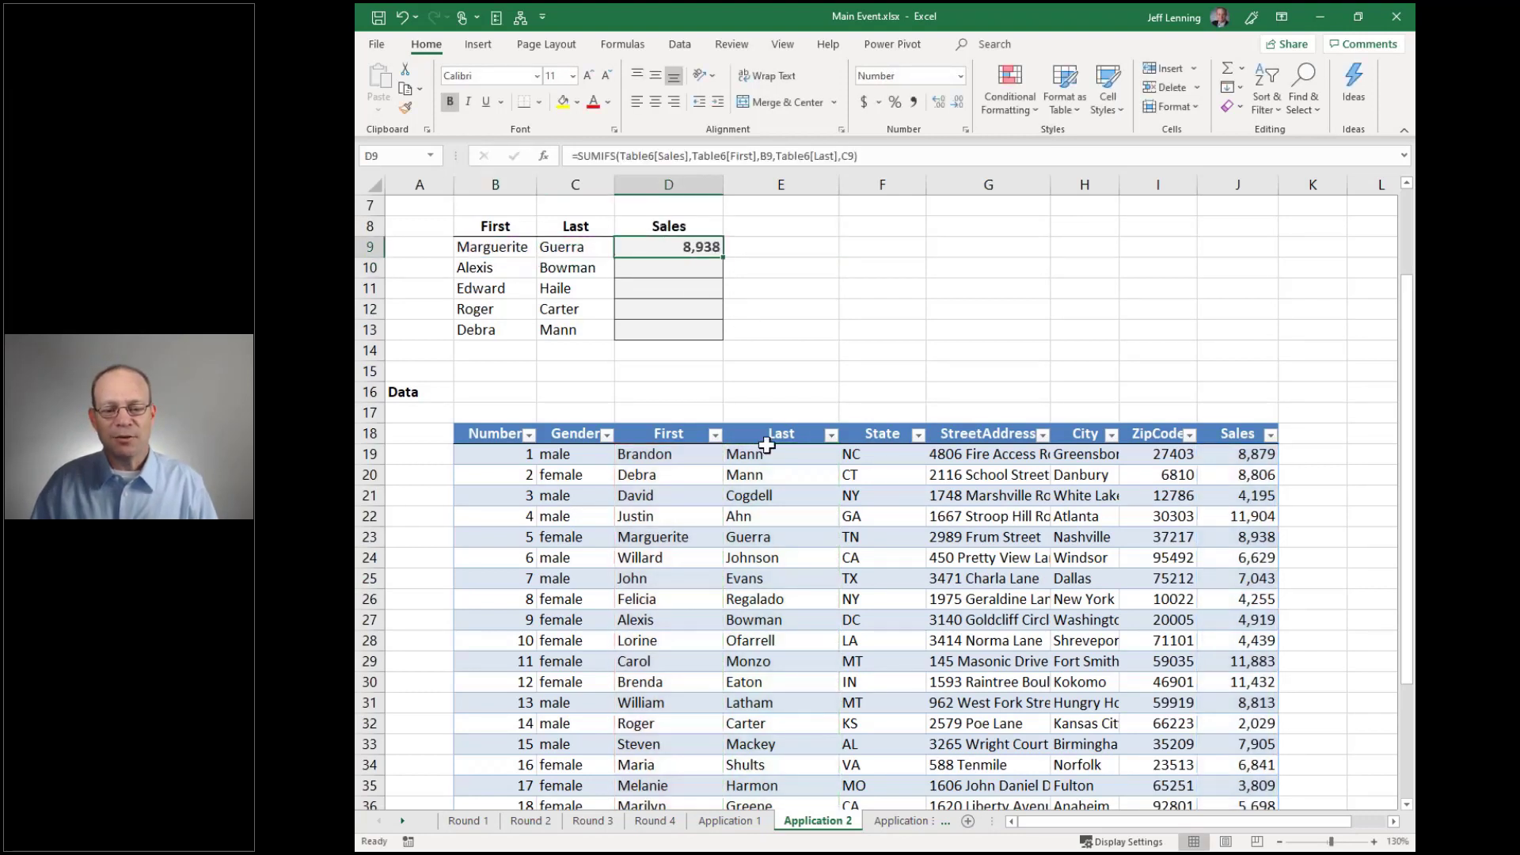
left_click_drag(723, 258, 721, 337)
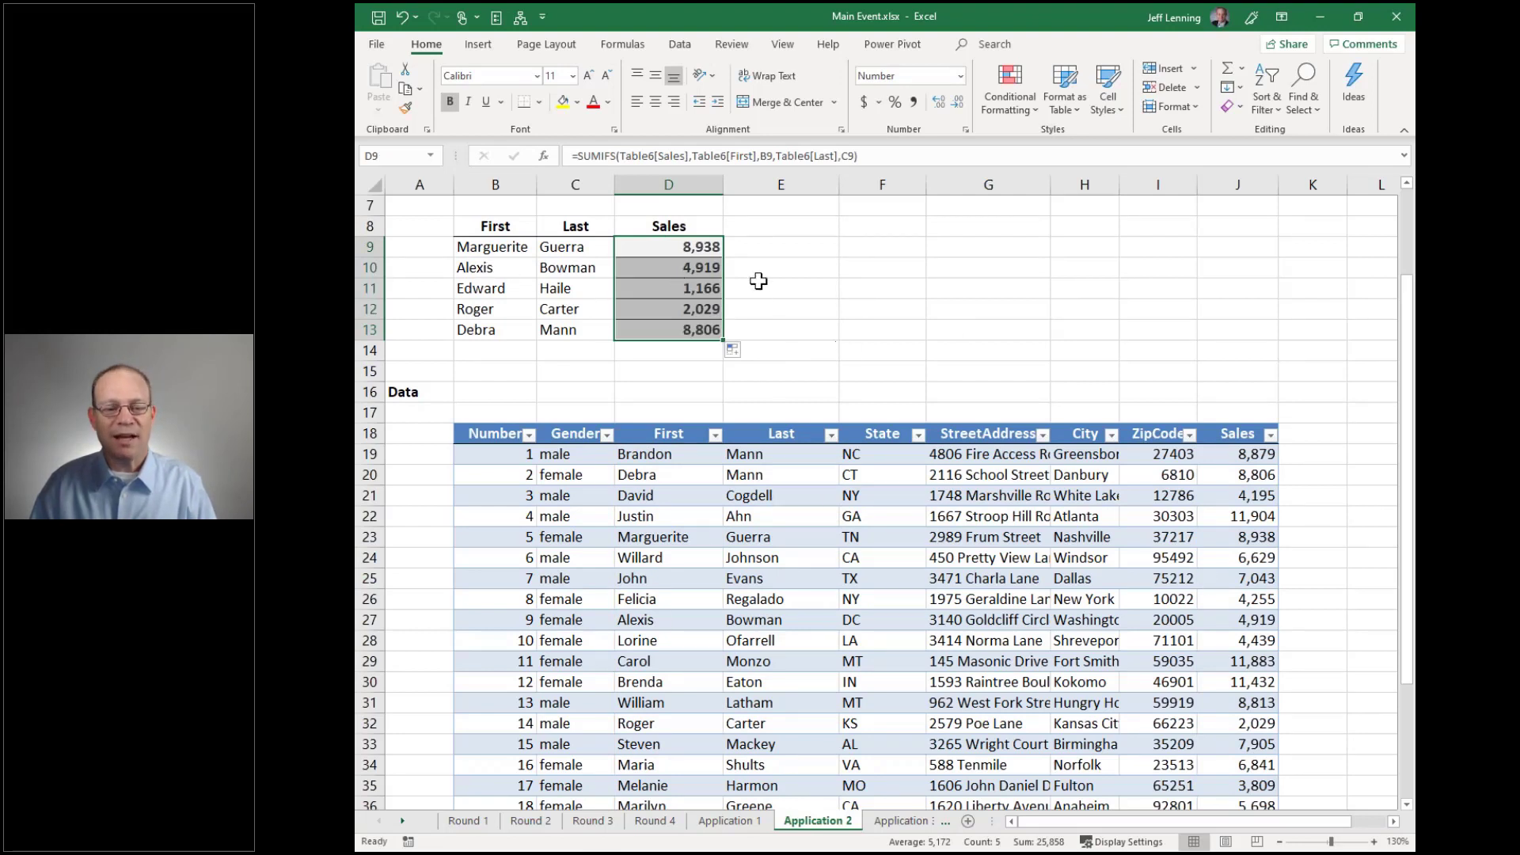
left_click(684, 247)
key("F2")
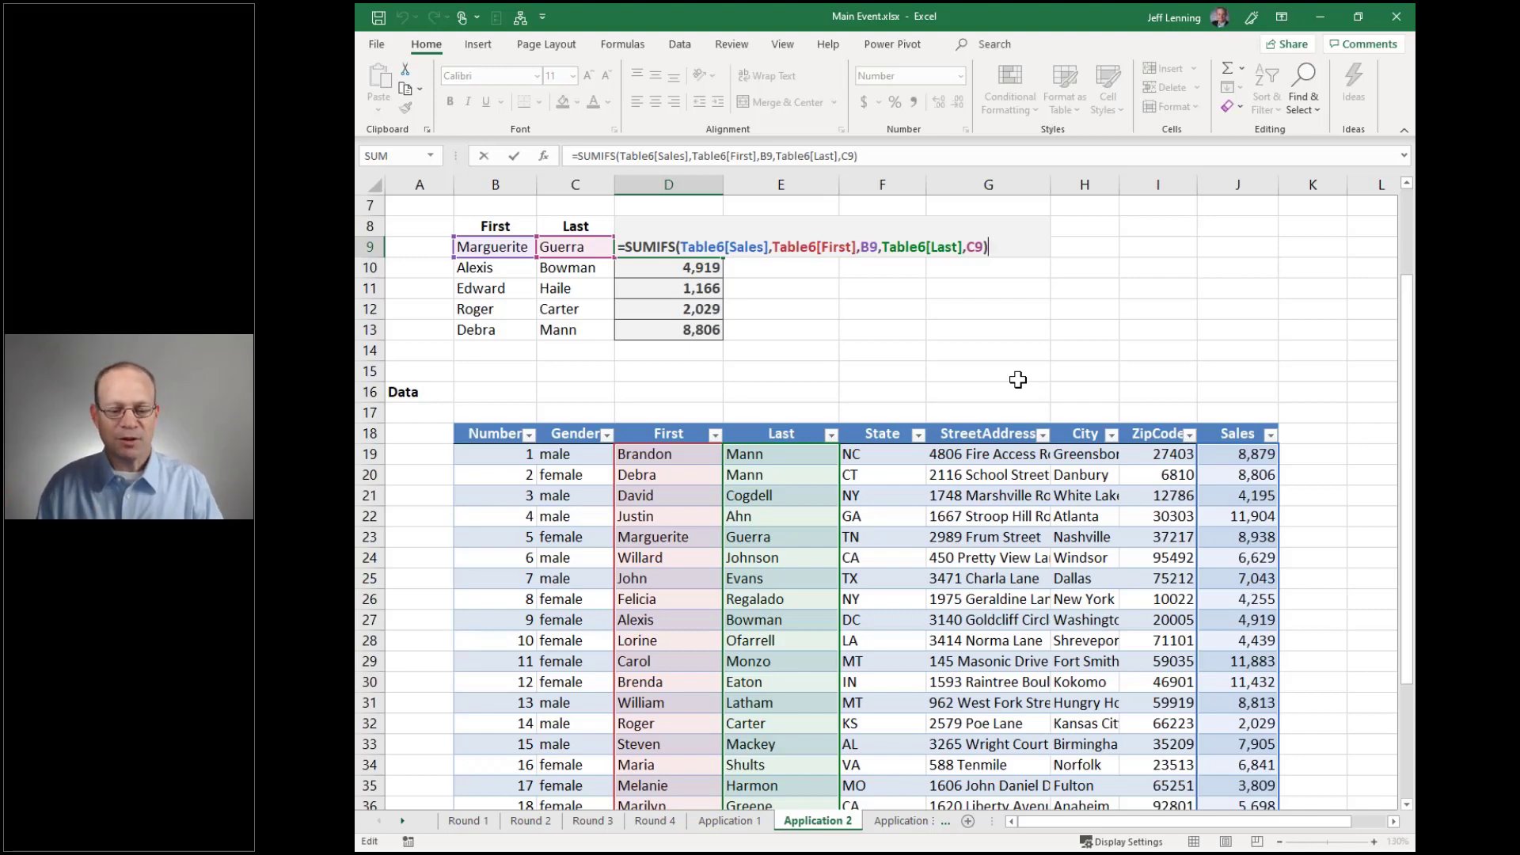
key("Escape")
key("ctrl+Page_Down")
scroll(895, 341, "up", 3, "ctrl")
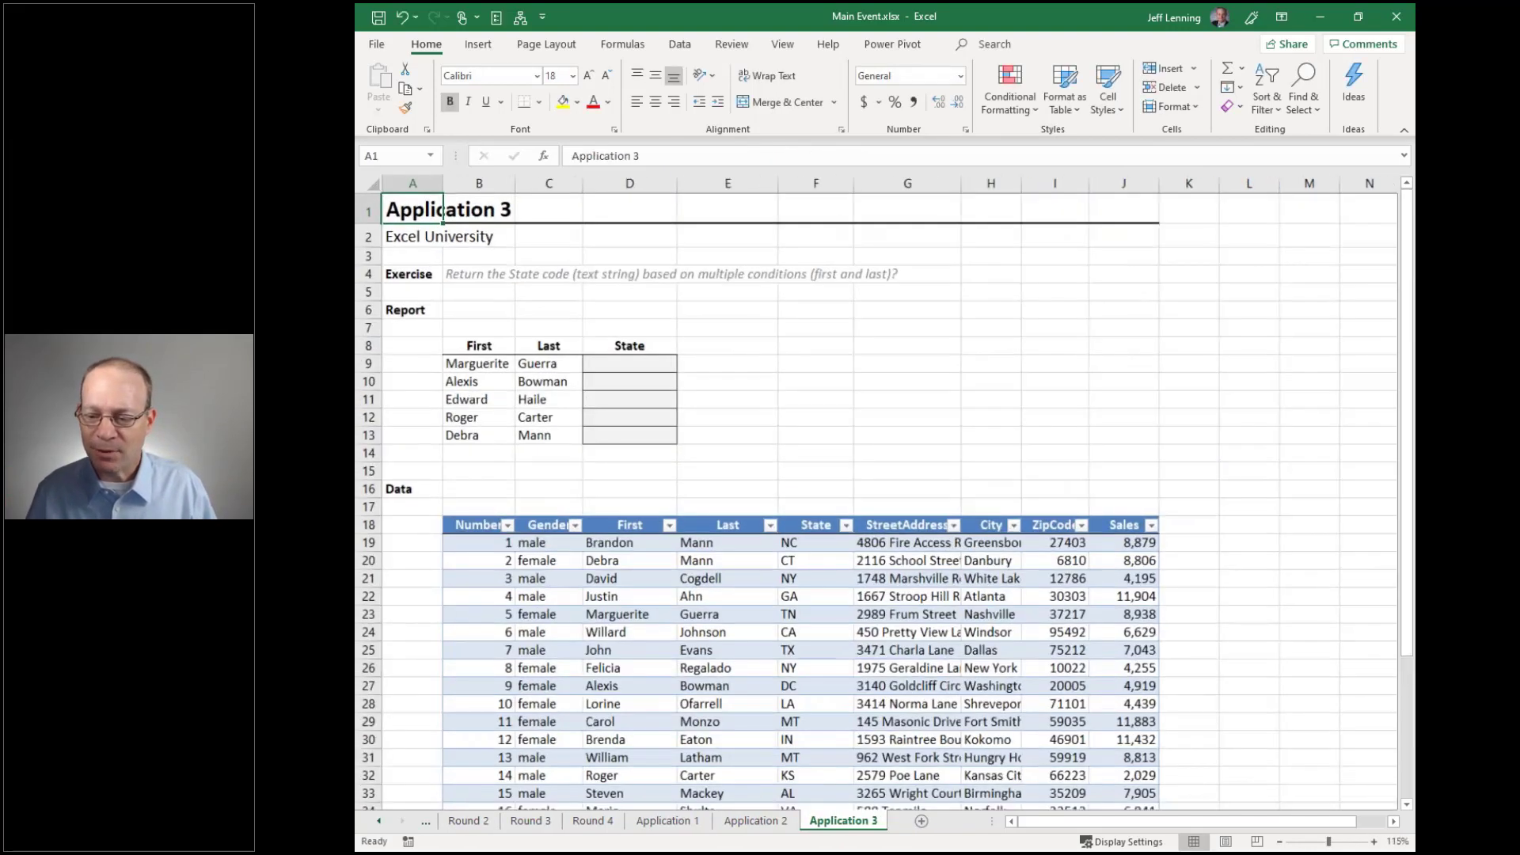
scroll(893, 340, "down", 2)
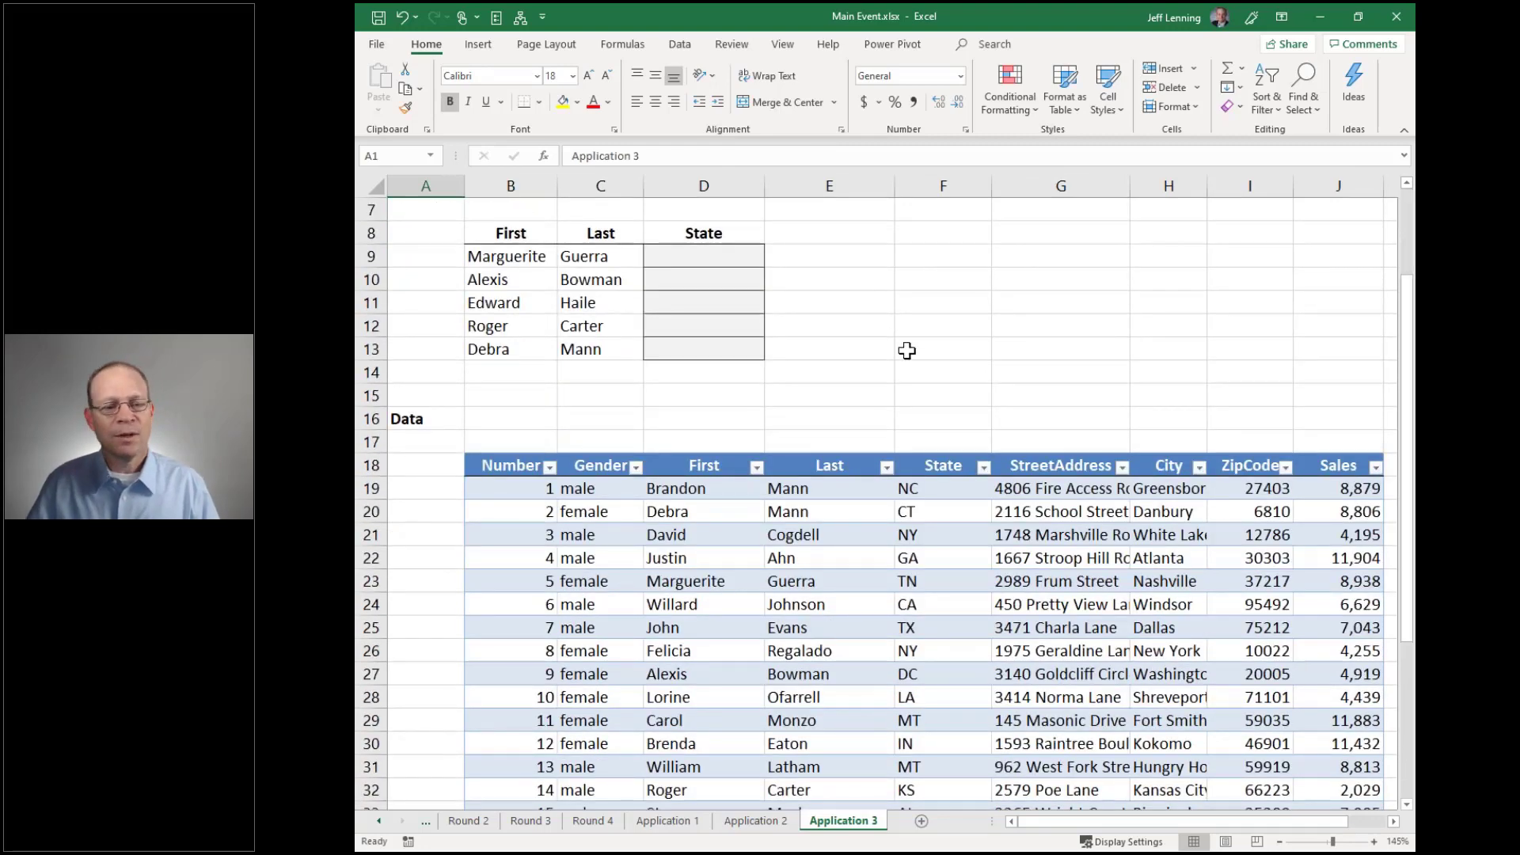
scroll(907, 350, "down", 1, "ctrl")
left_click_drag(696, 267, 696, 351)
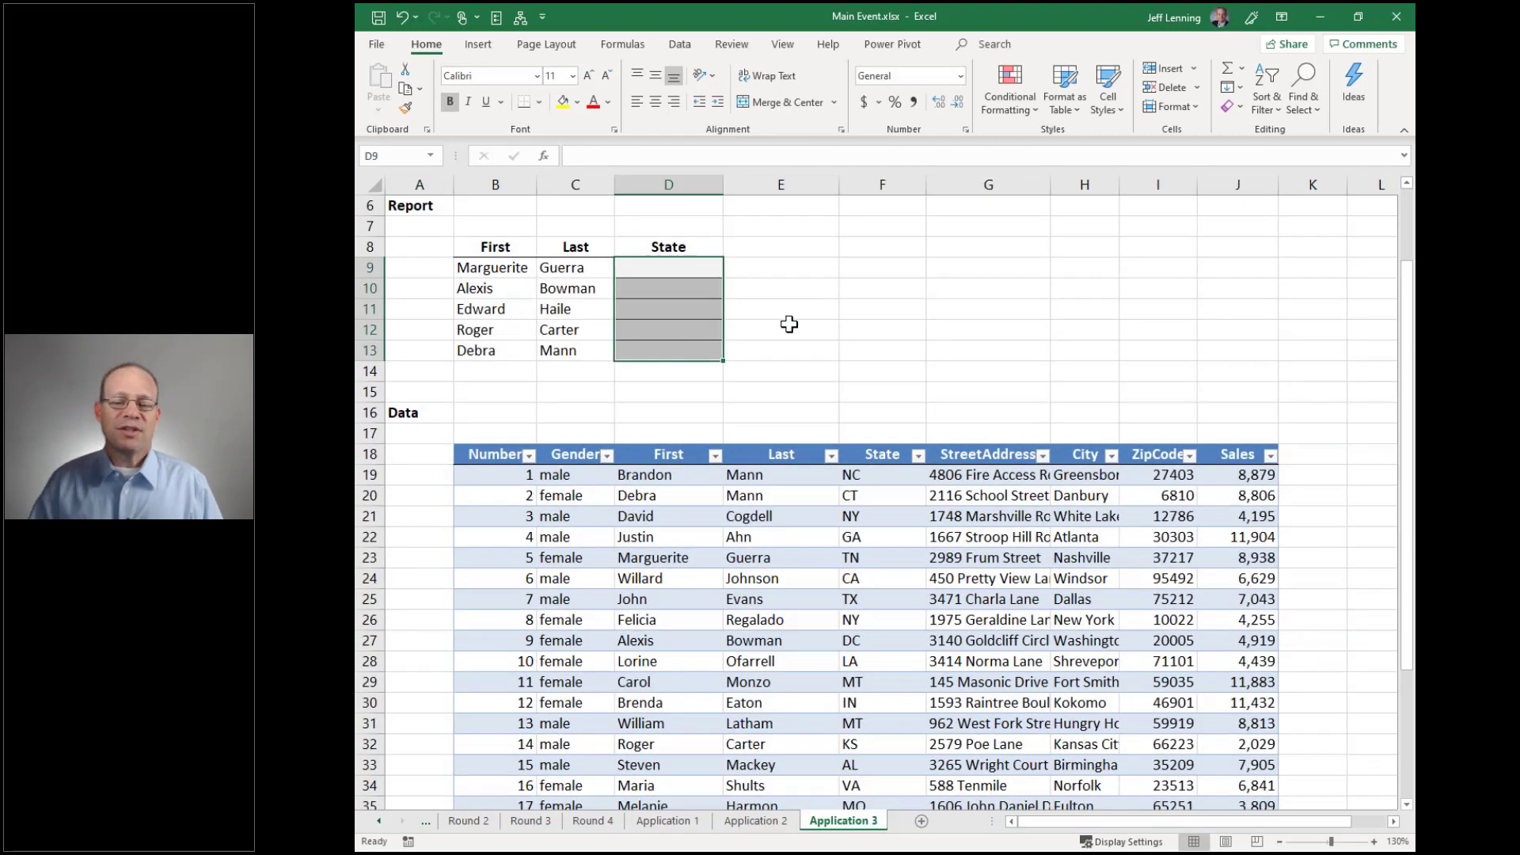
left_click_drag(871, 475, 889, 700)
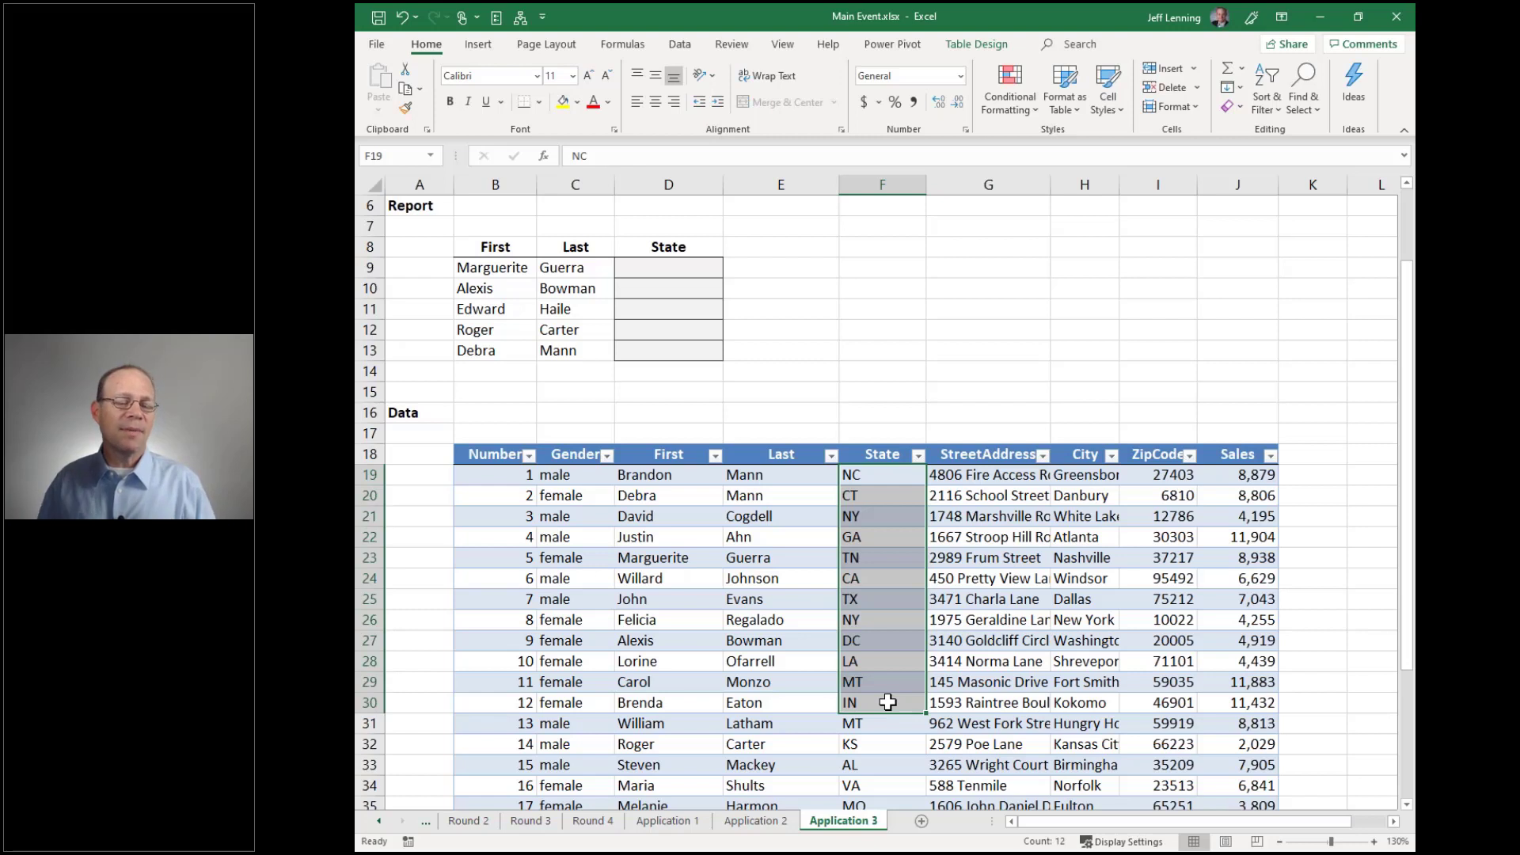
left_click_drag(503, 267, 579, 347)
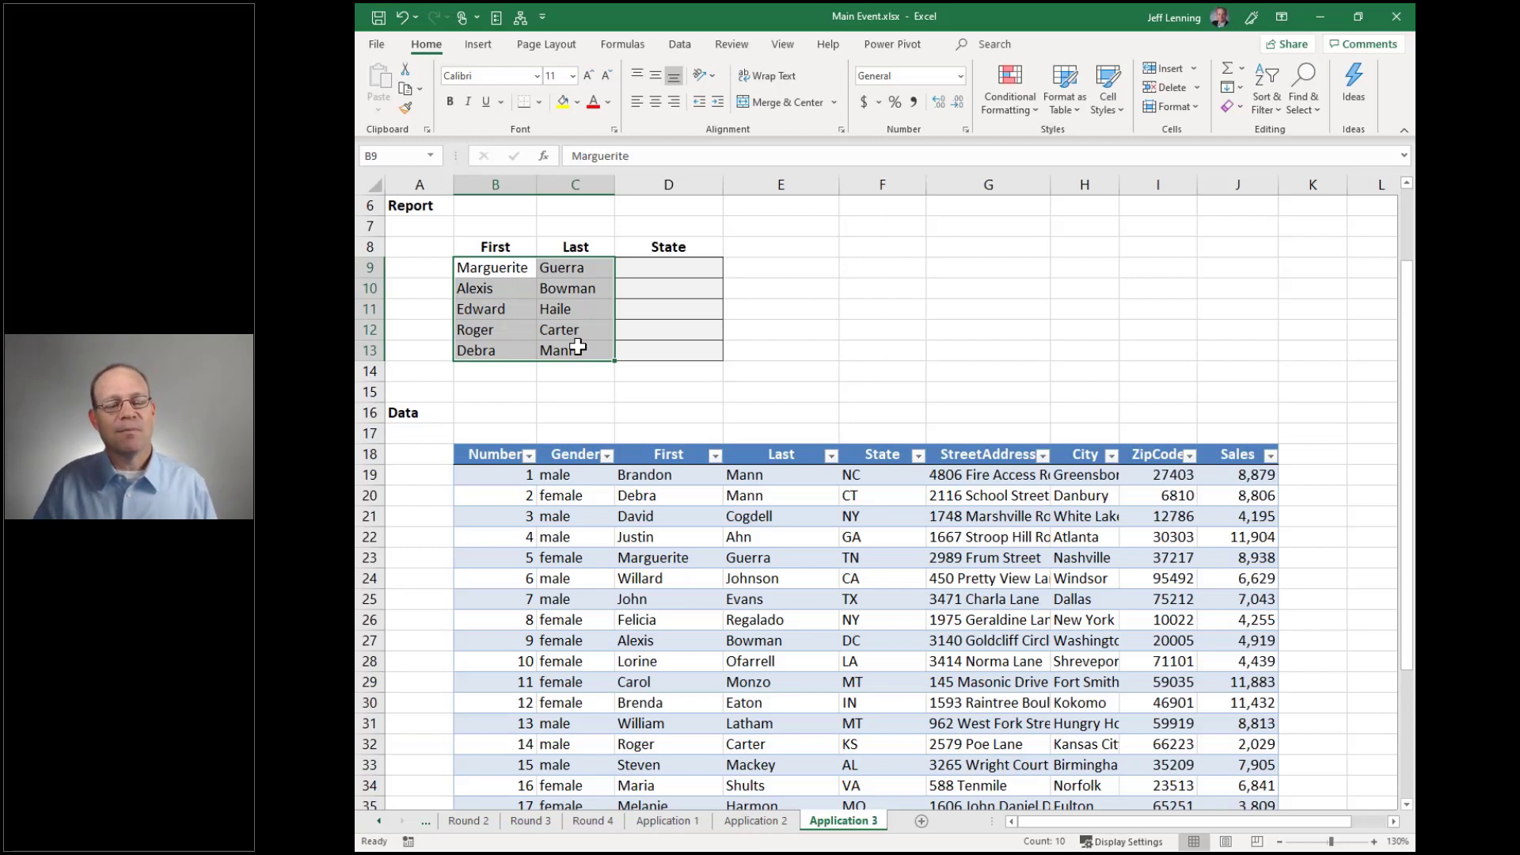
left_click_drag(667, 273, 668, 350)
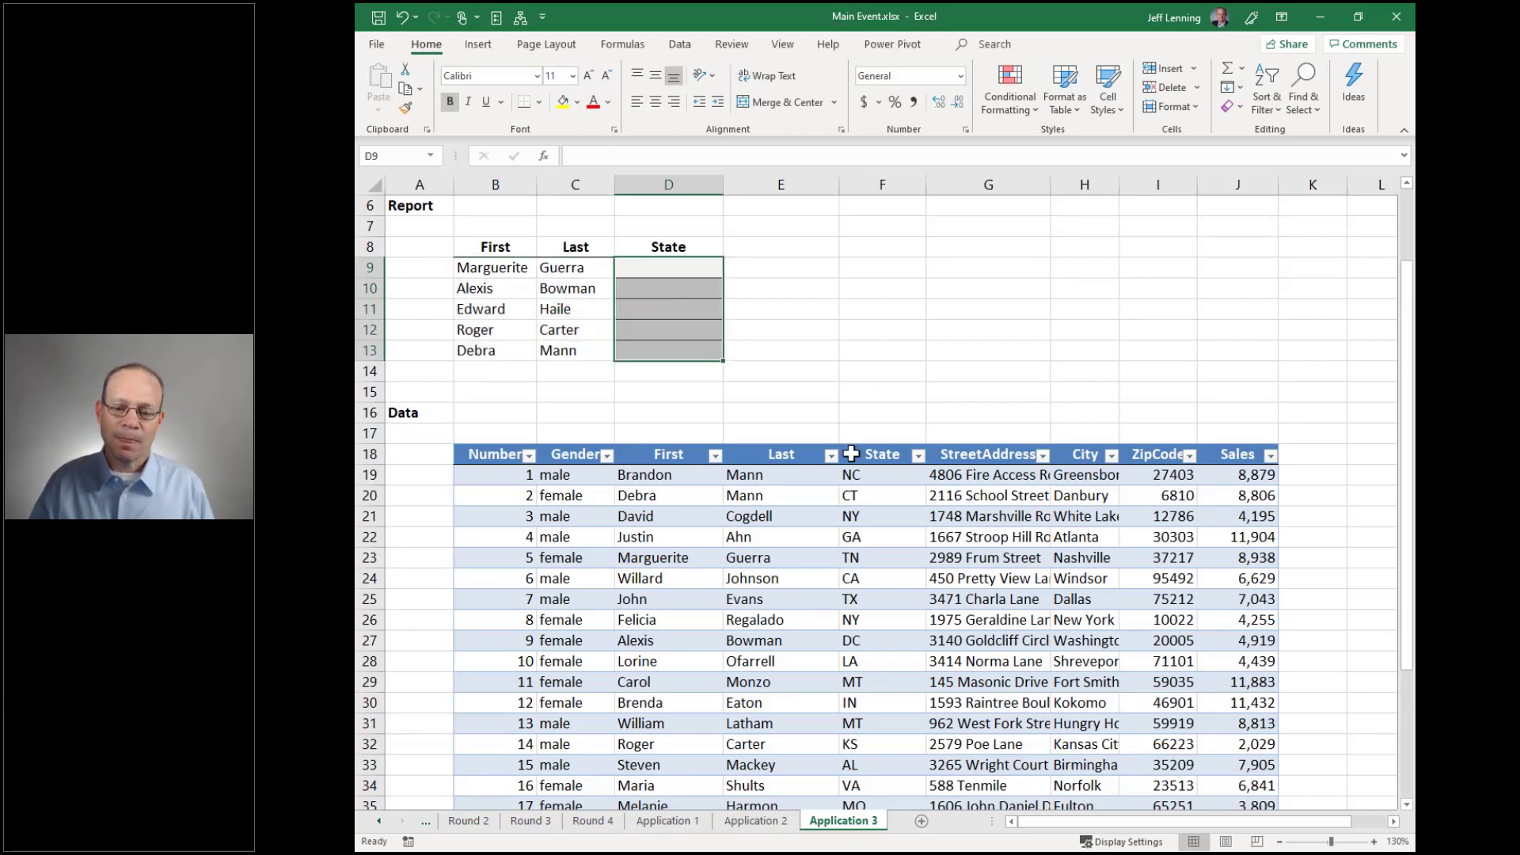
left_click_drag(884, 486, 916, 600)
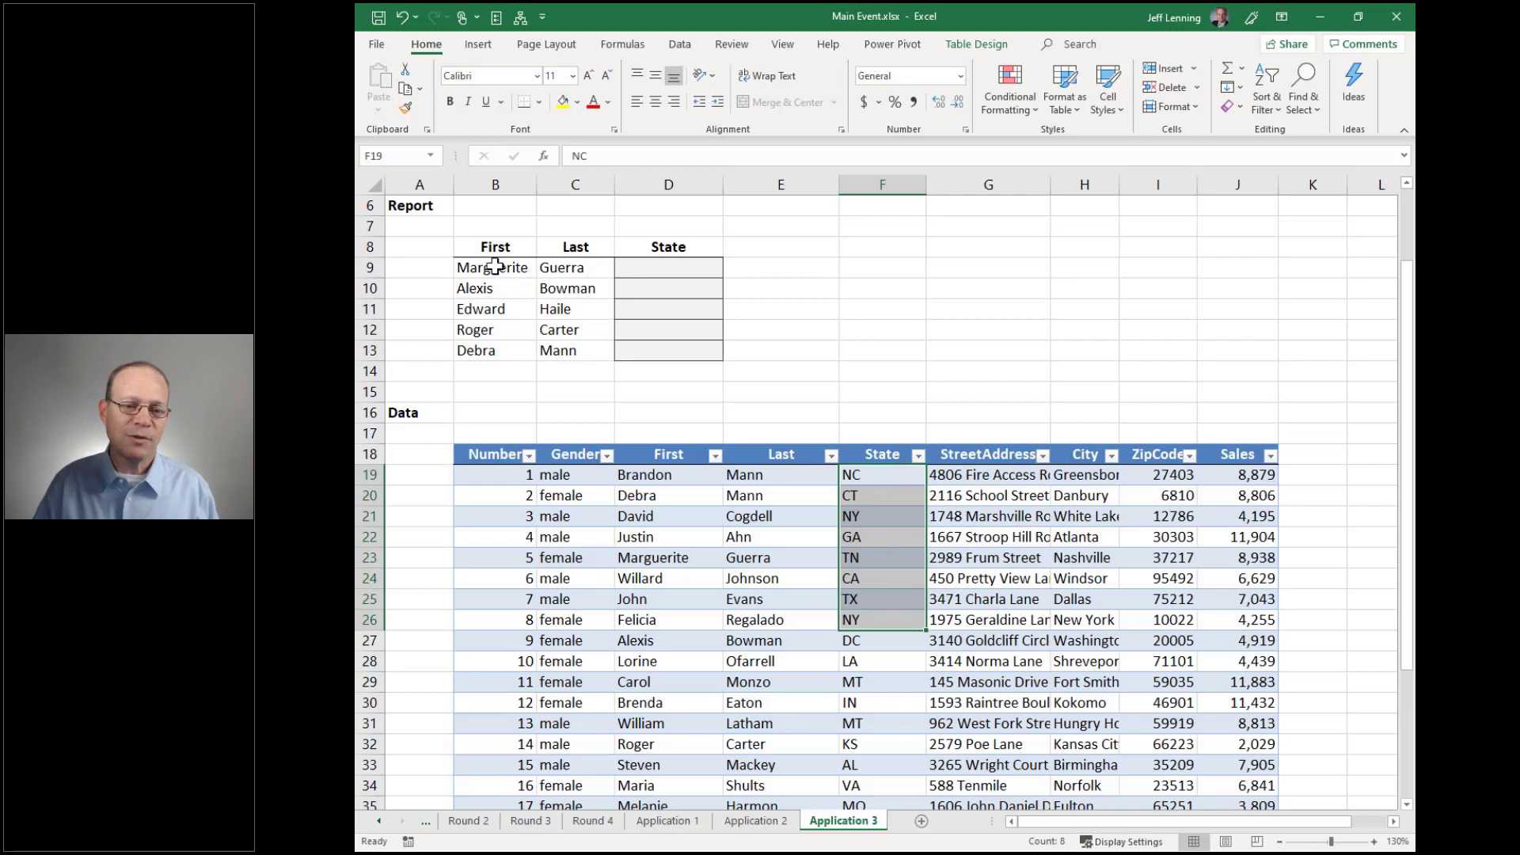
left_click_drag(532, 269, 566, 350)
left_click(630, 272)
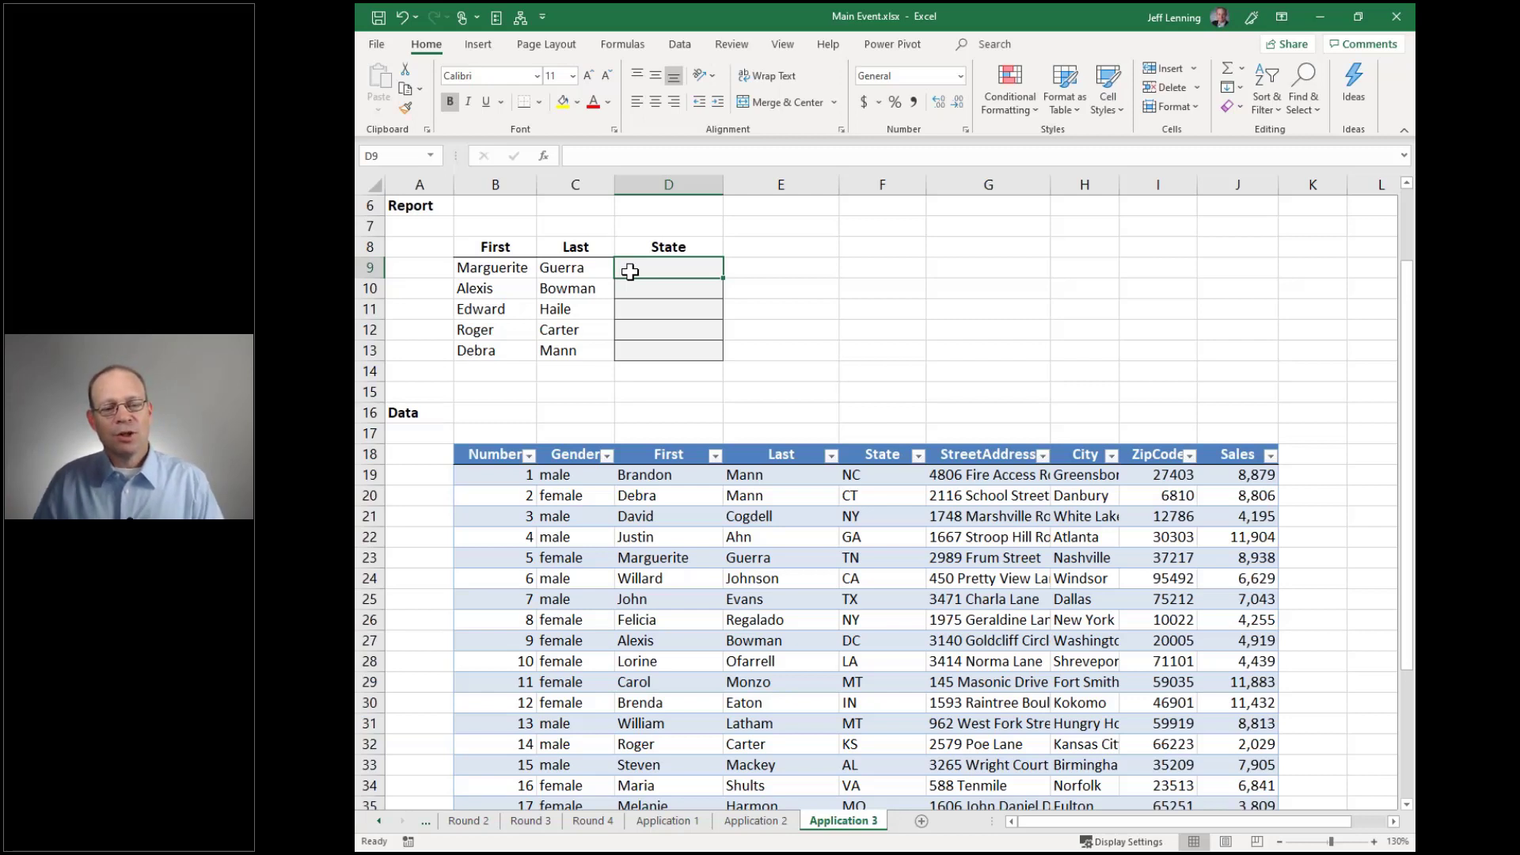
left_click_drag(510, 475, 507, 655)
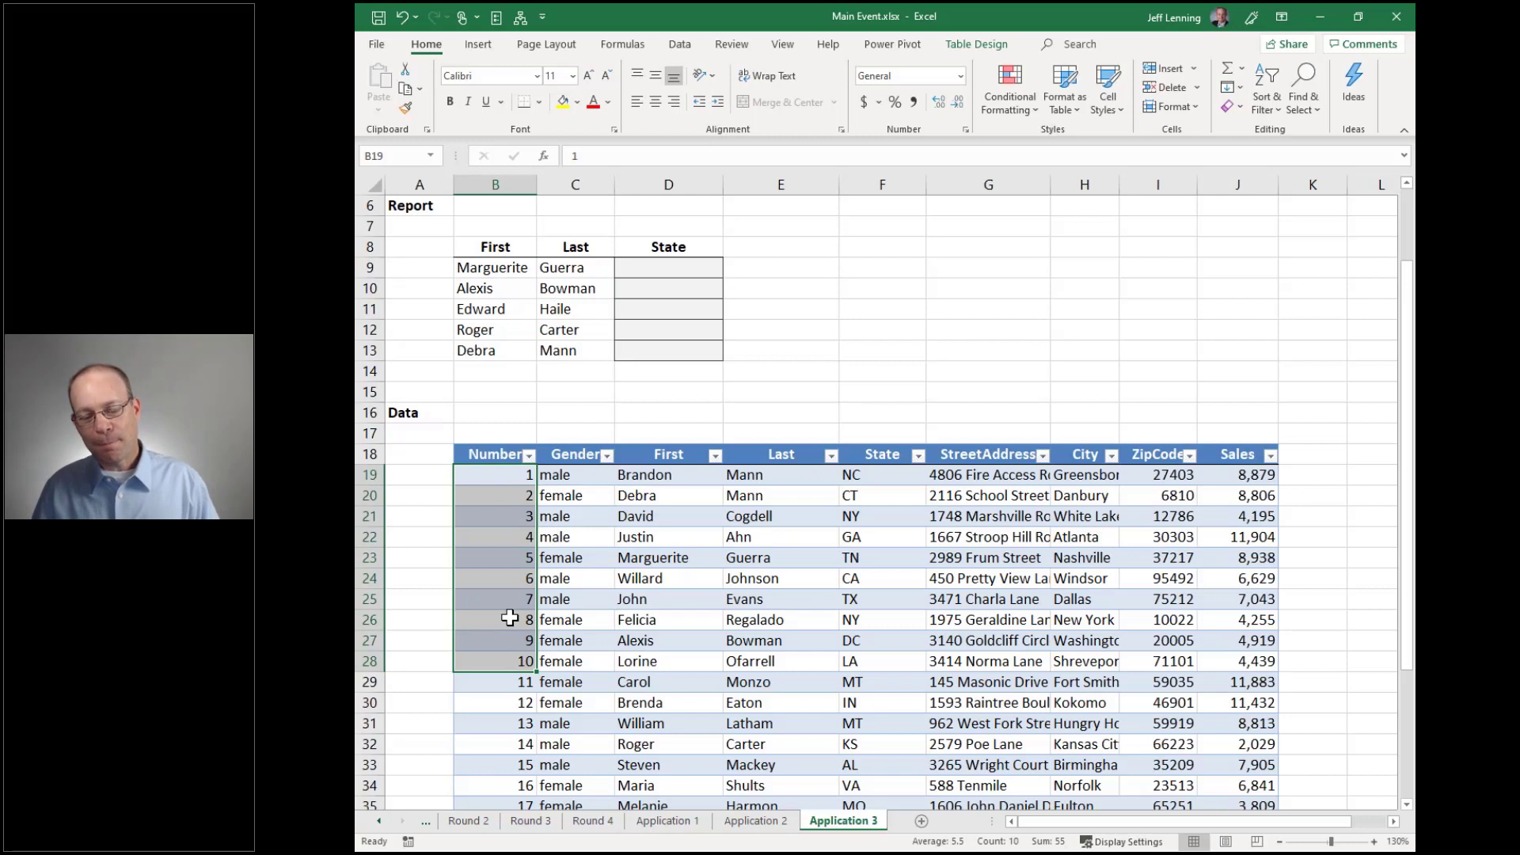
left_click(507, 268)
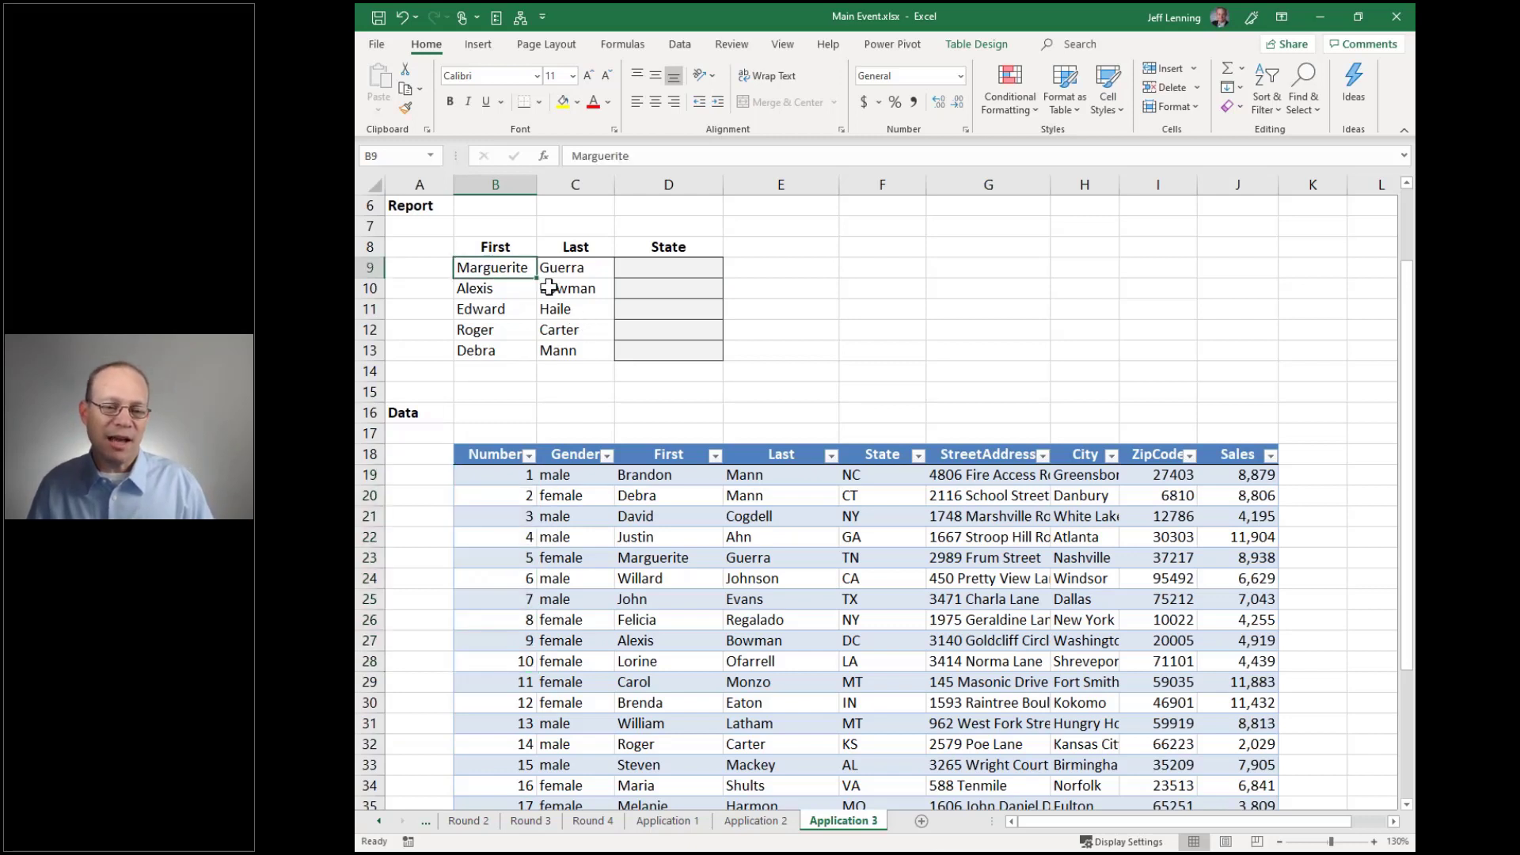
left_click_drag(548, 288, 554, 348)
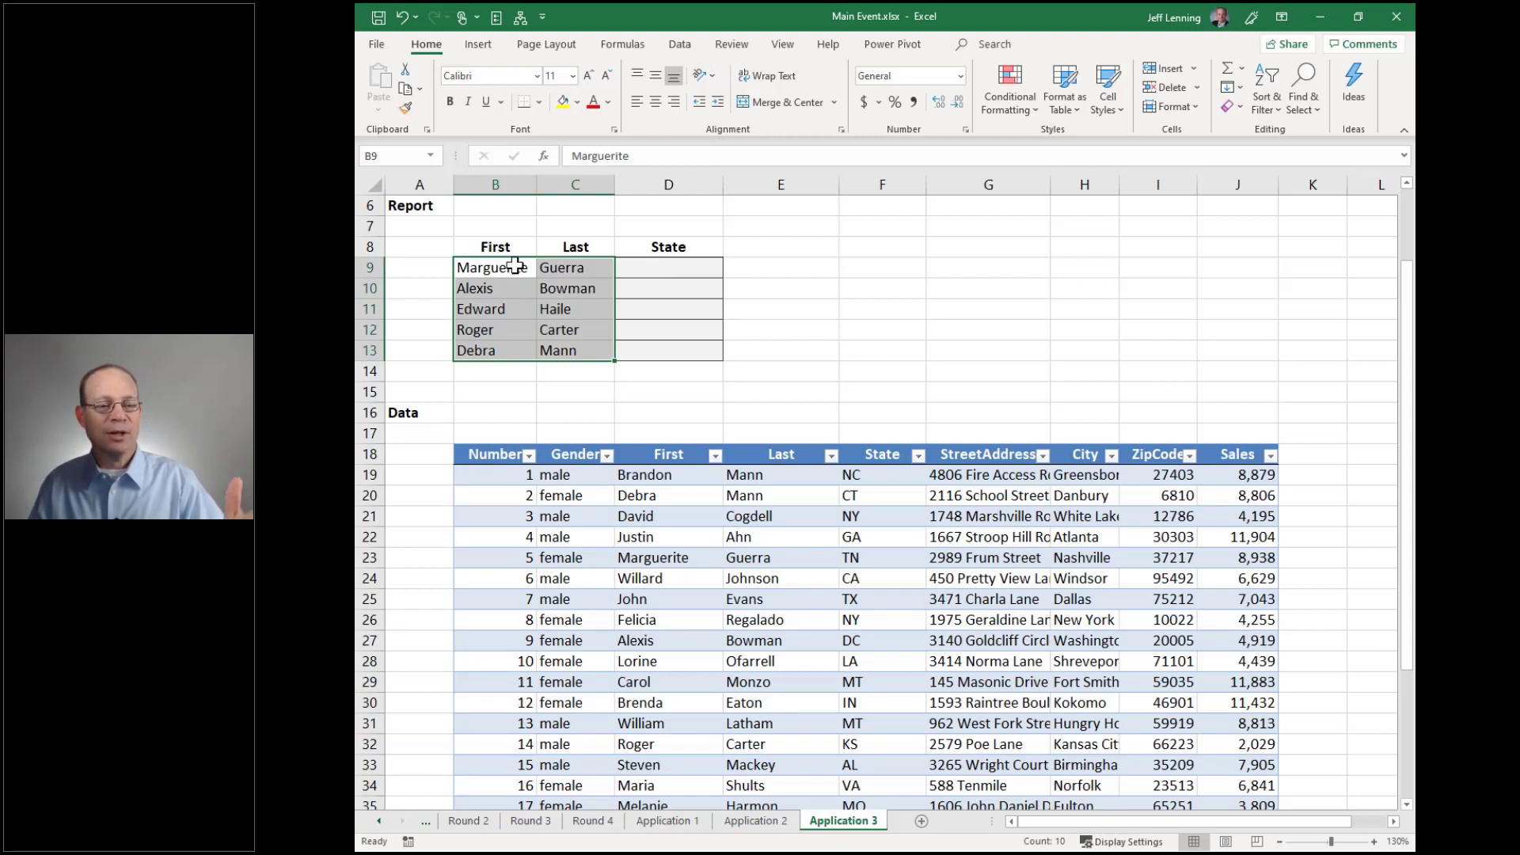
left_click_drag(679, 476, 877, 472)
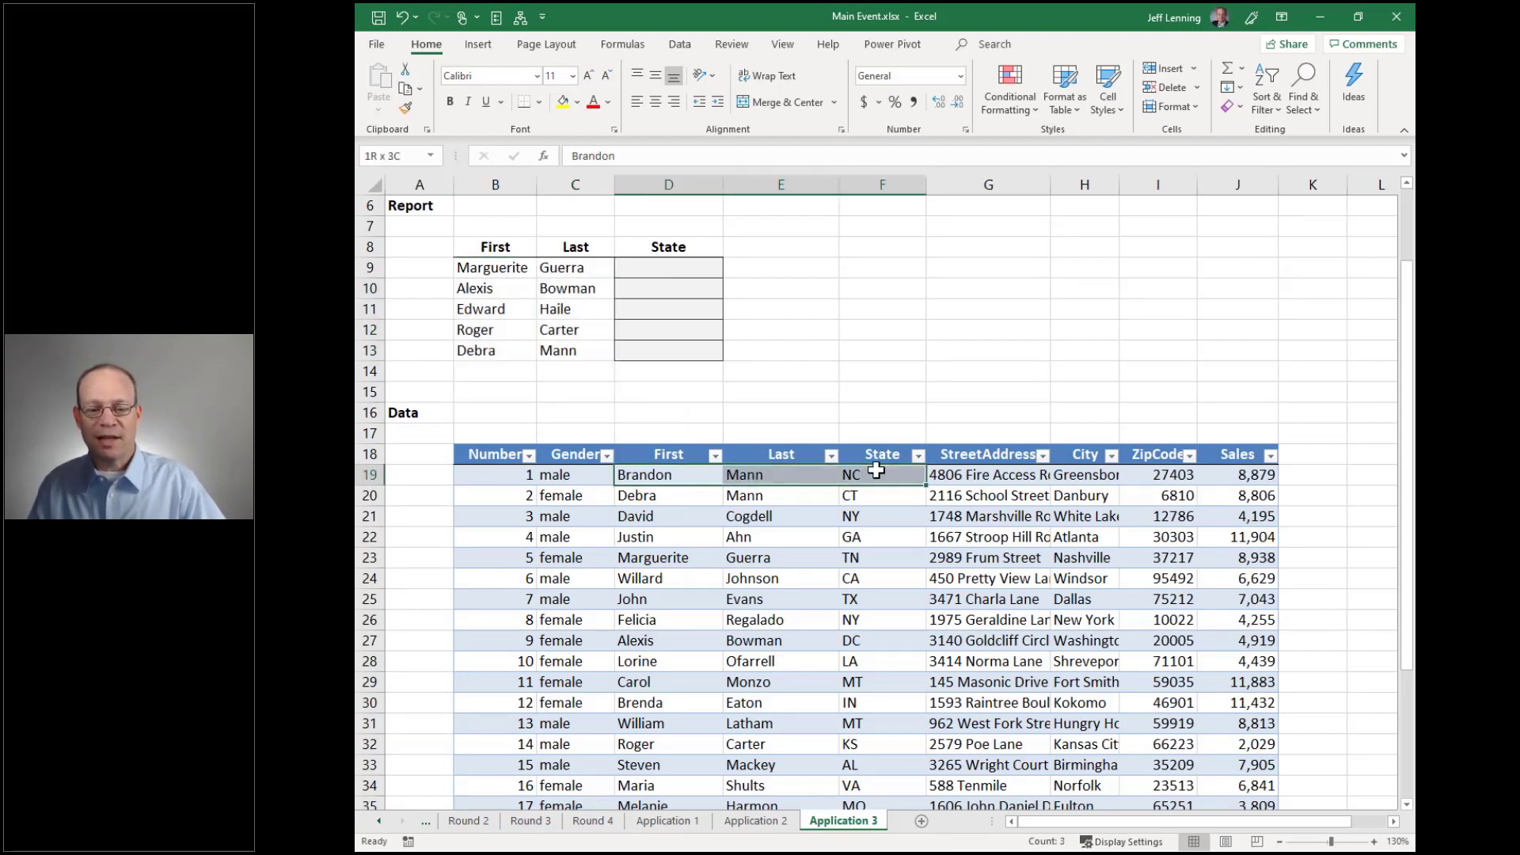
left_click(671, 268)
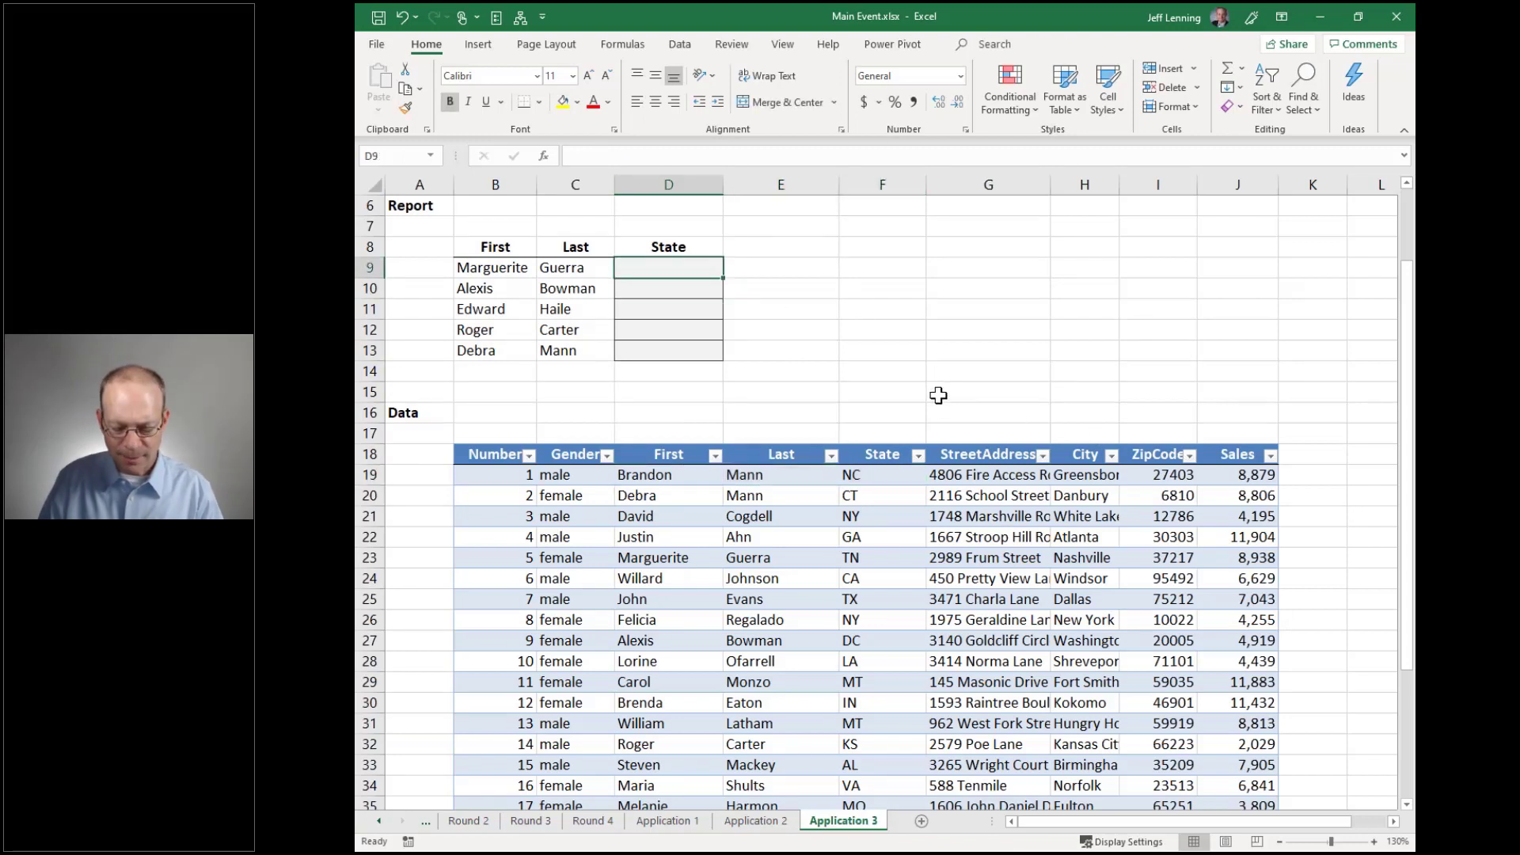
In D9, enter =SUMIFS(Table7[Number],Table7[First],B9,Table7[Last],C9)
type("=sumifs")
key("Tab")
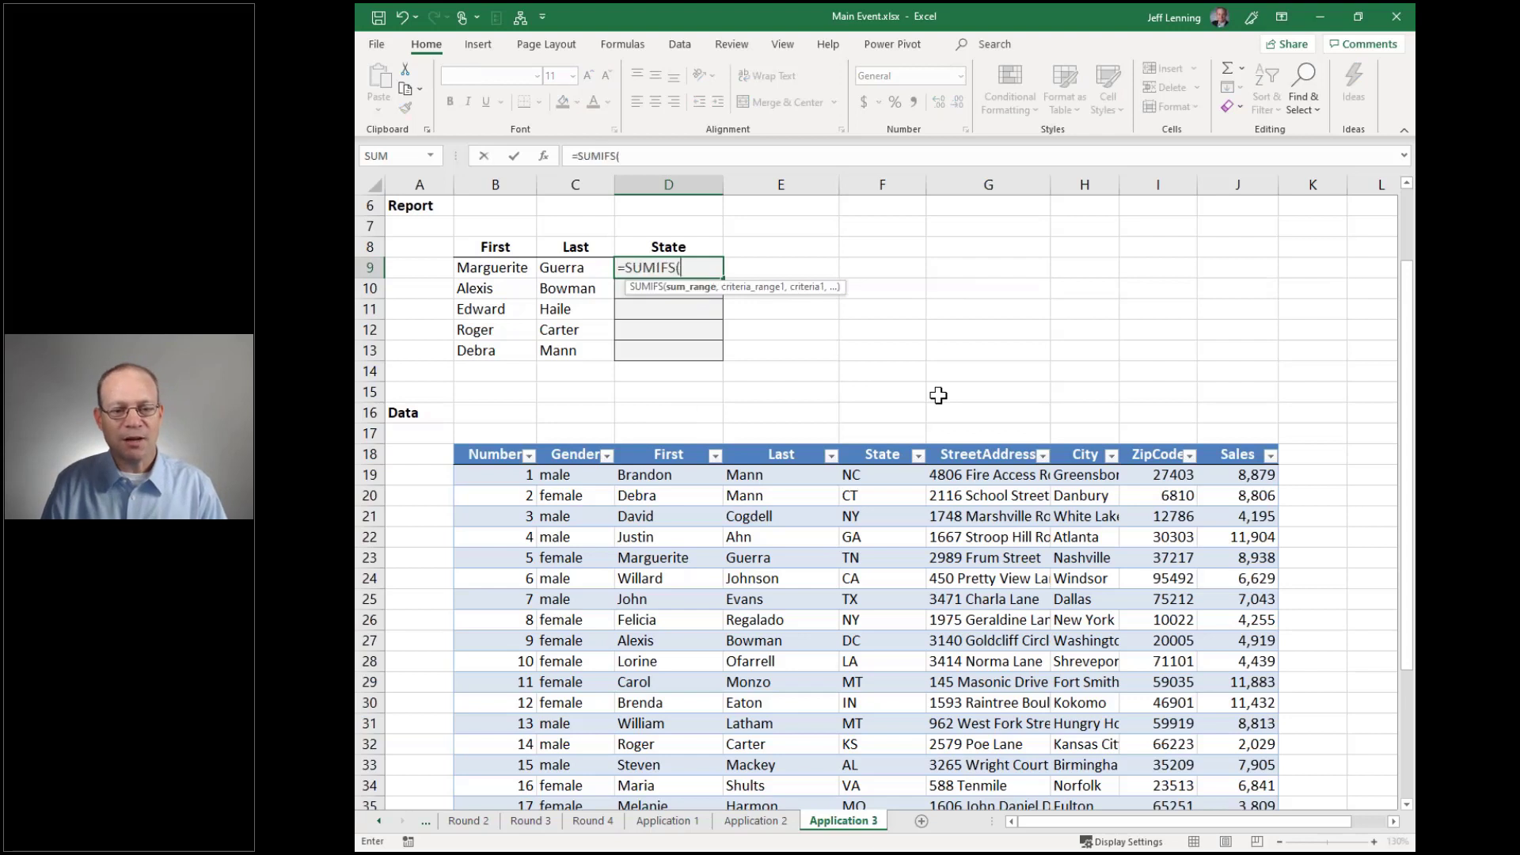
left_click(506, 440)
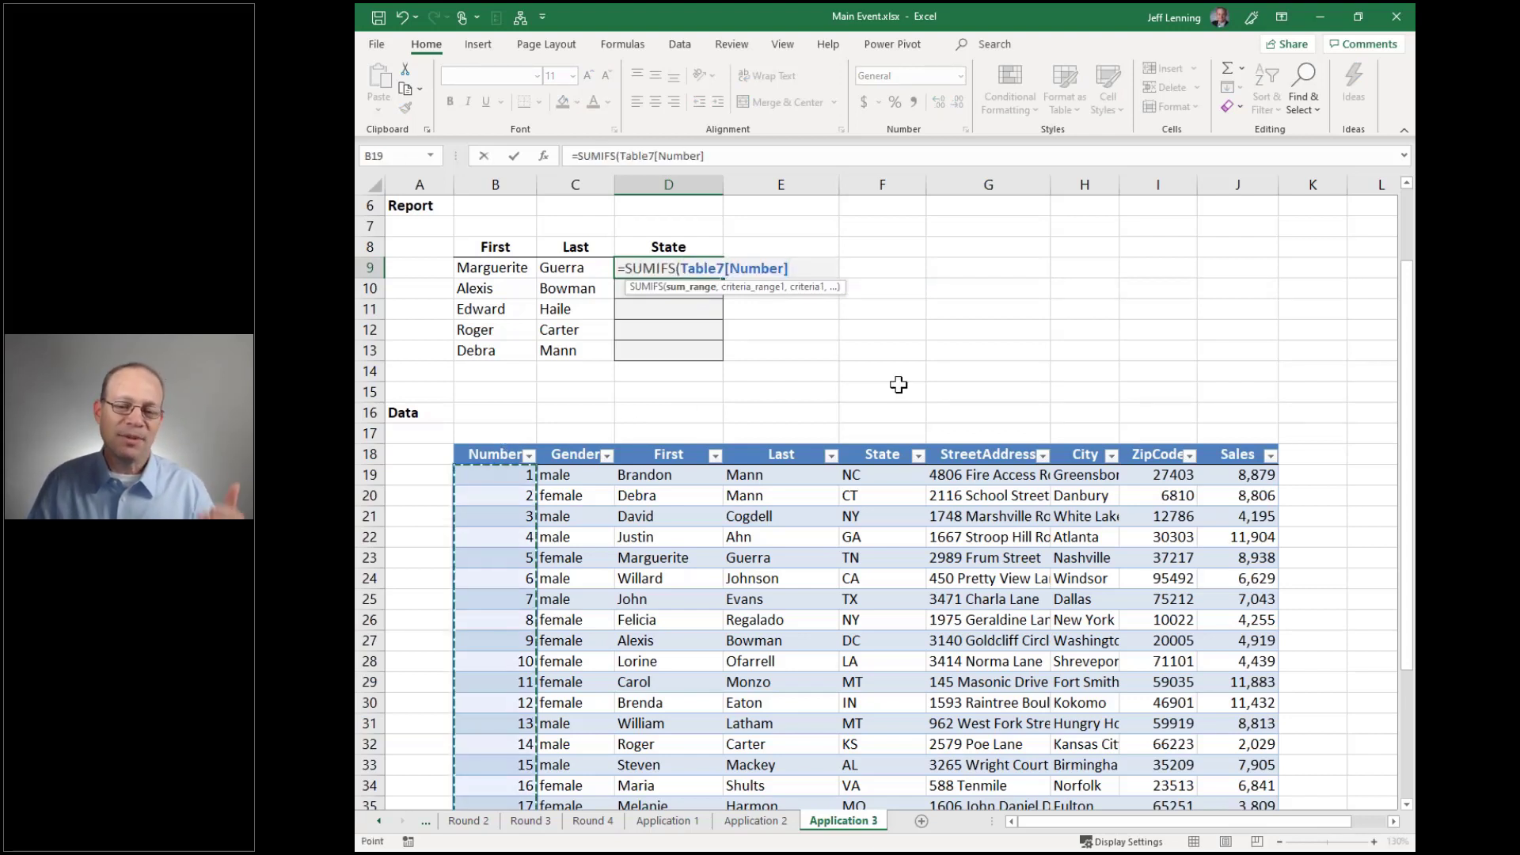
type(",")
left_click(684, 441)
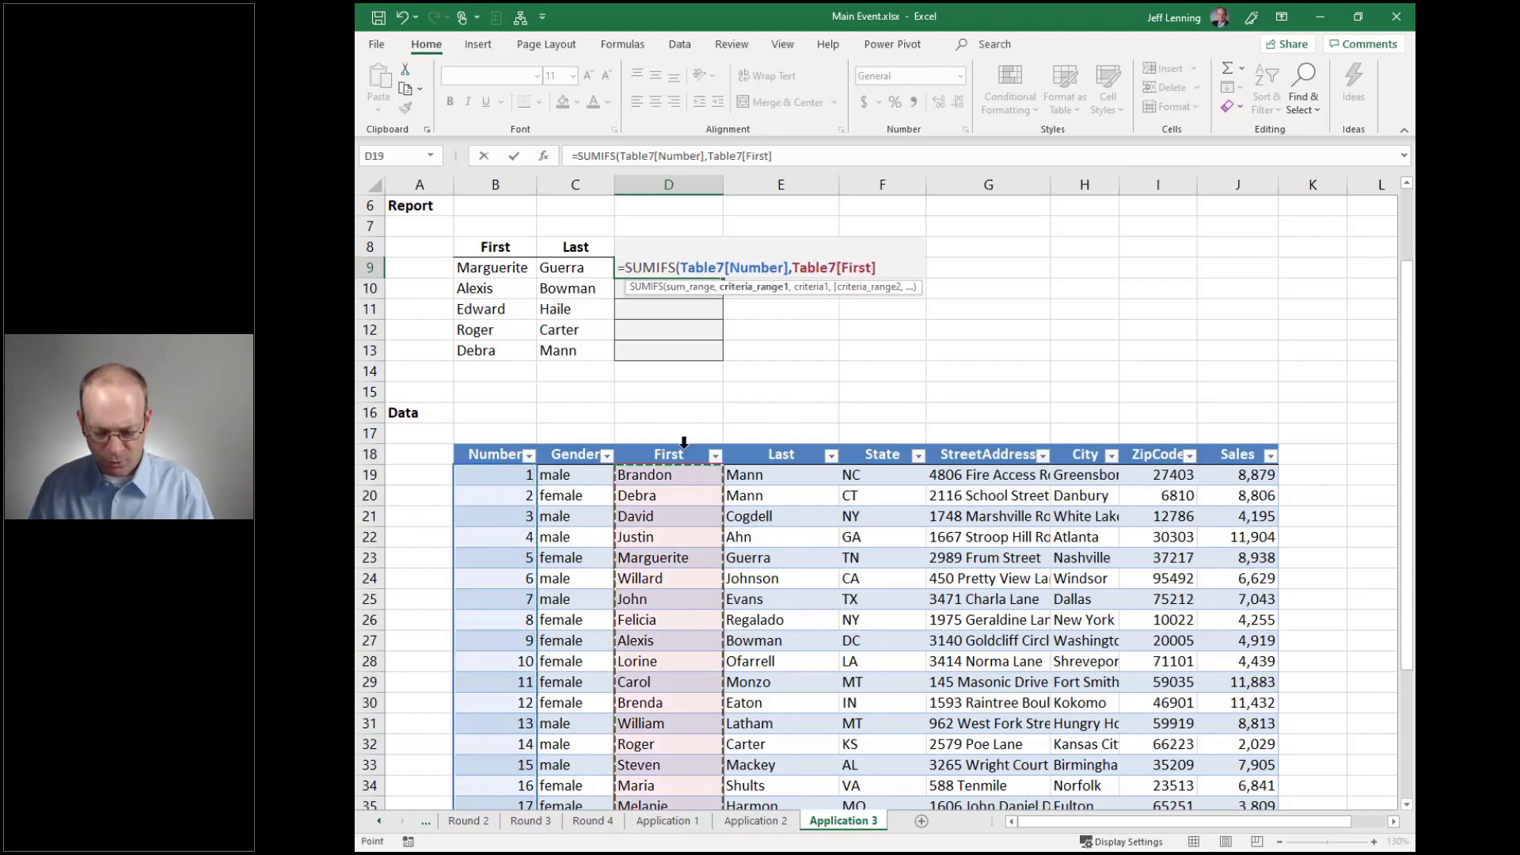
type(",")
left_click(495, 268)
type(",")
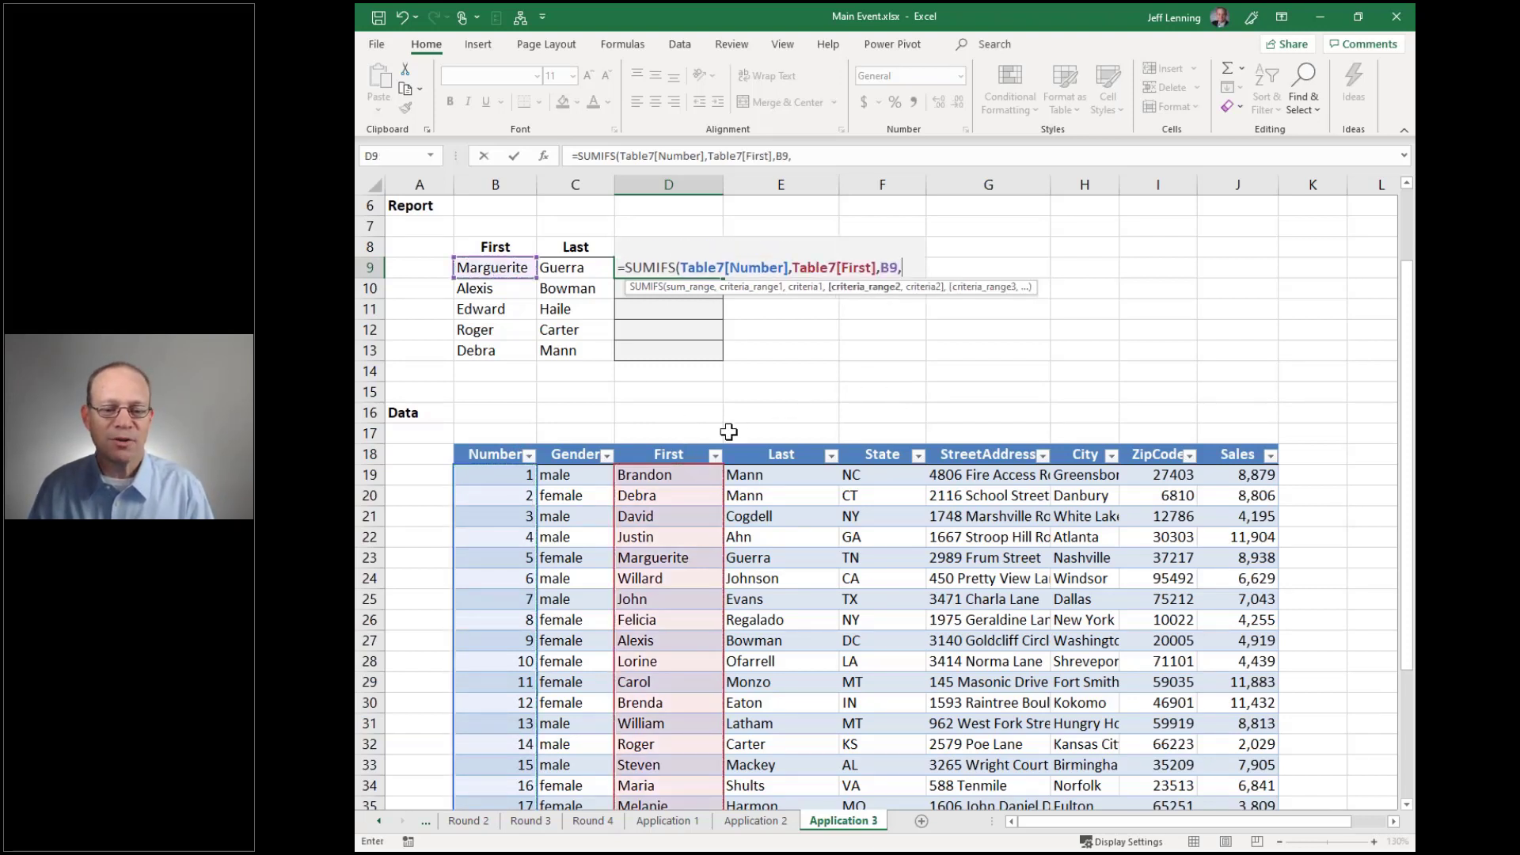
left_click(772, 441)
type(",")
left_click(581, 268)
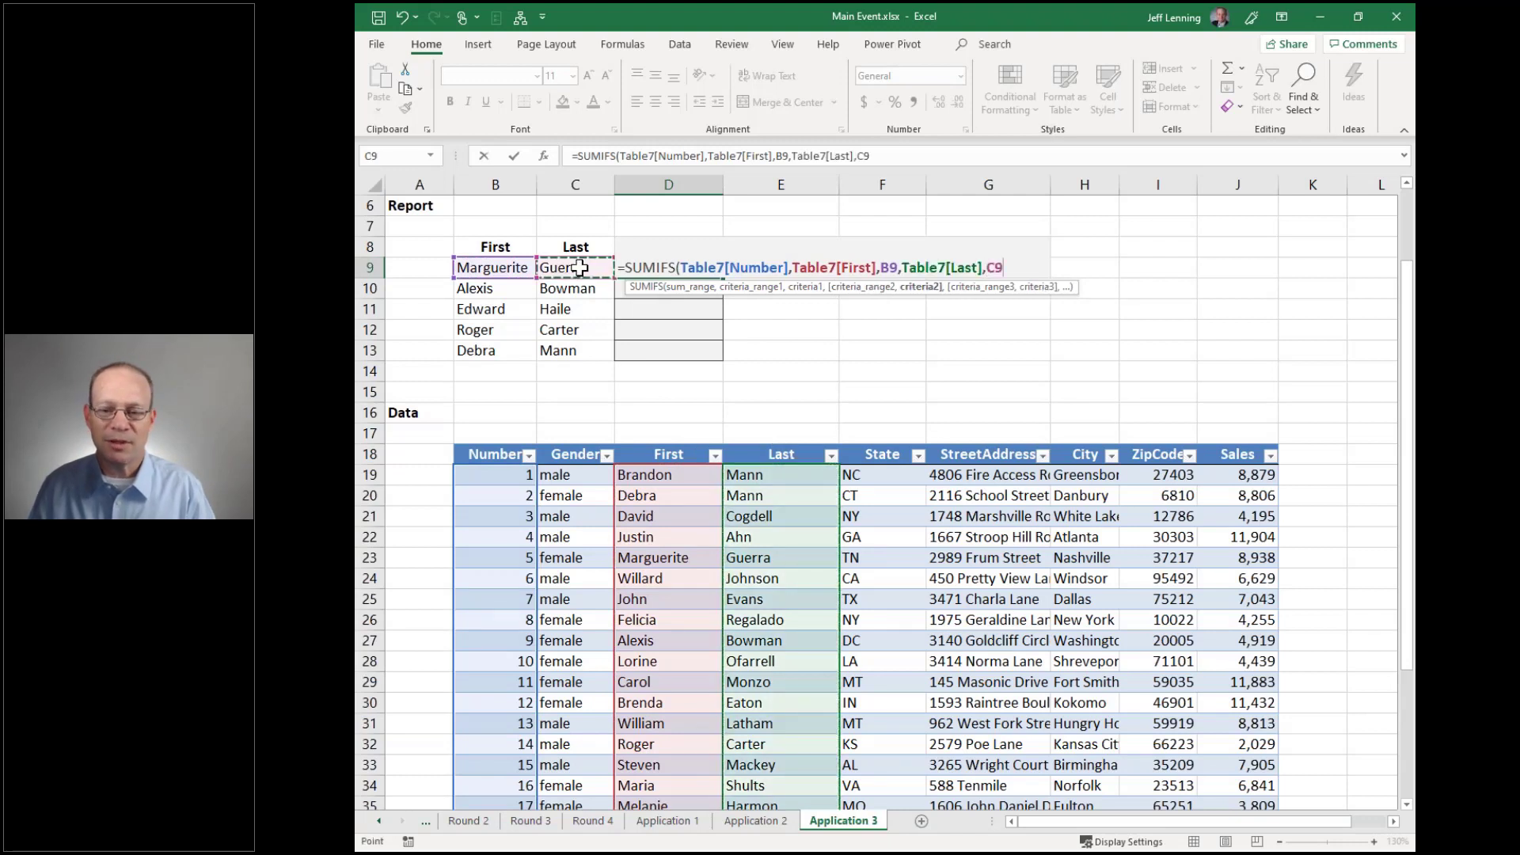
type(")")
key("Return")
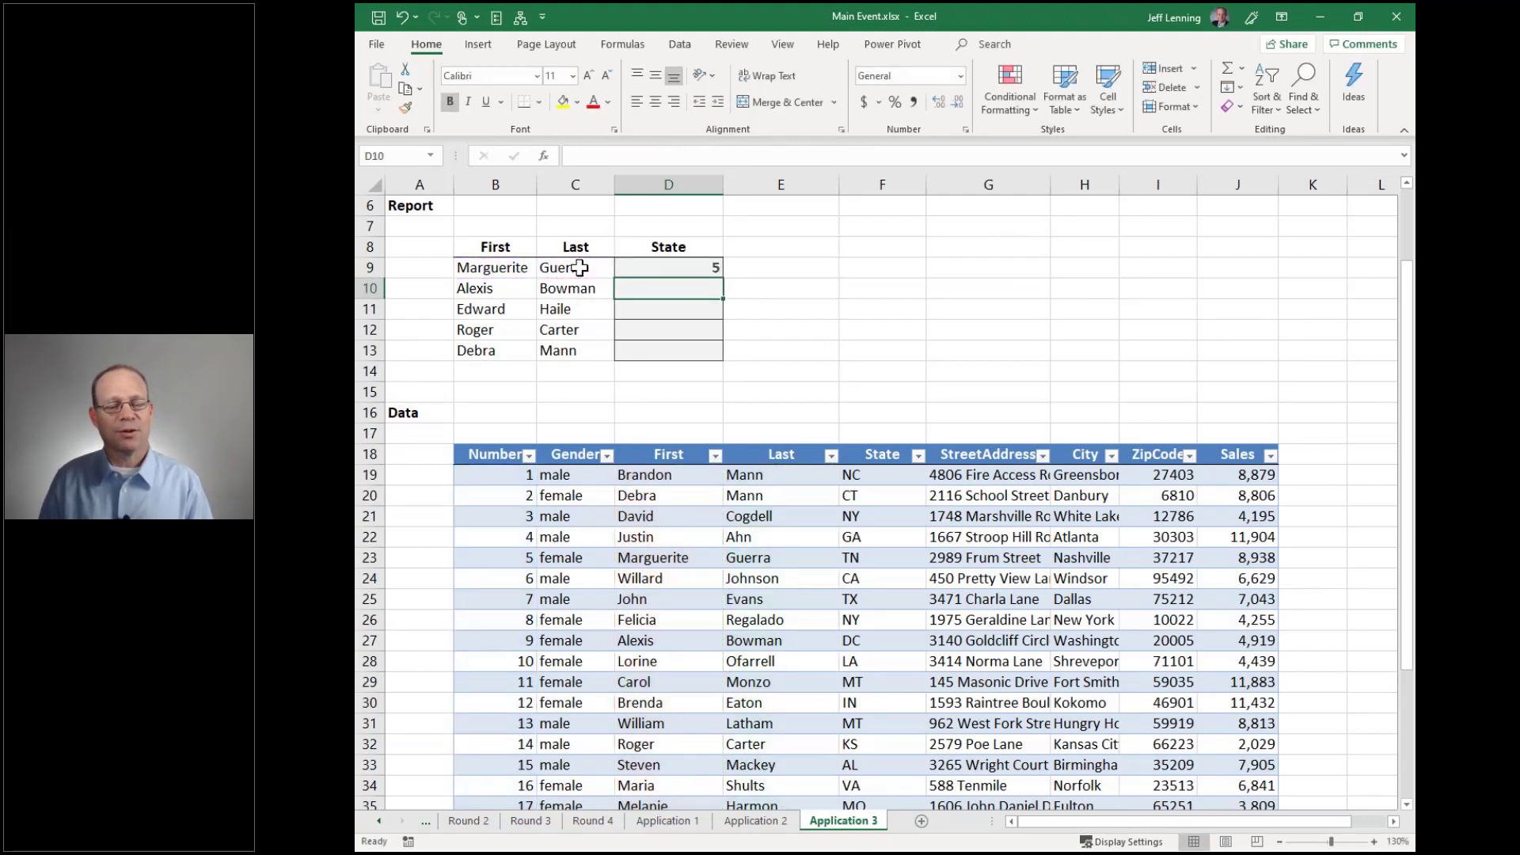
Confirm Marguerite's Number in the data table is 5, then reopen D9's formula for editing
left_click(523, 273)
left_click(675, 555)
left_click(523, 556)
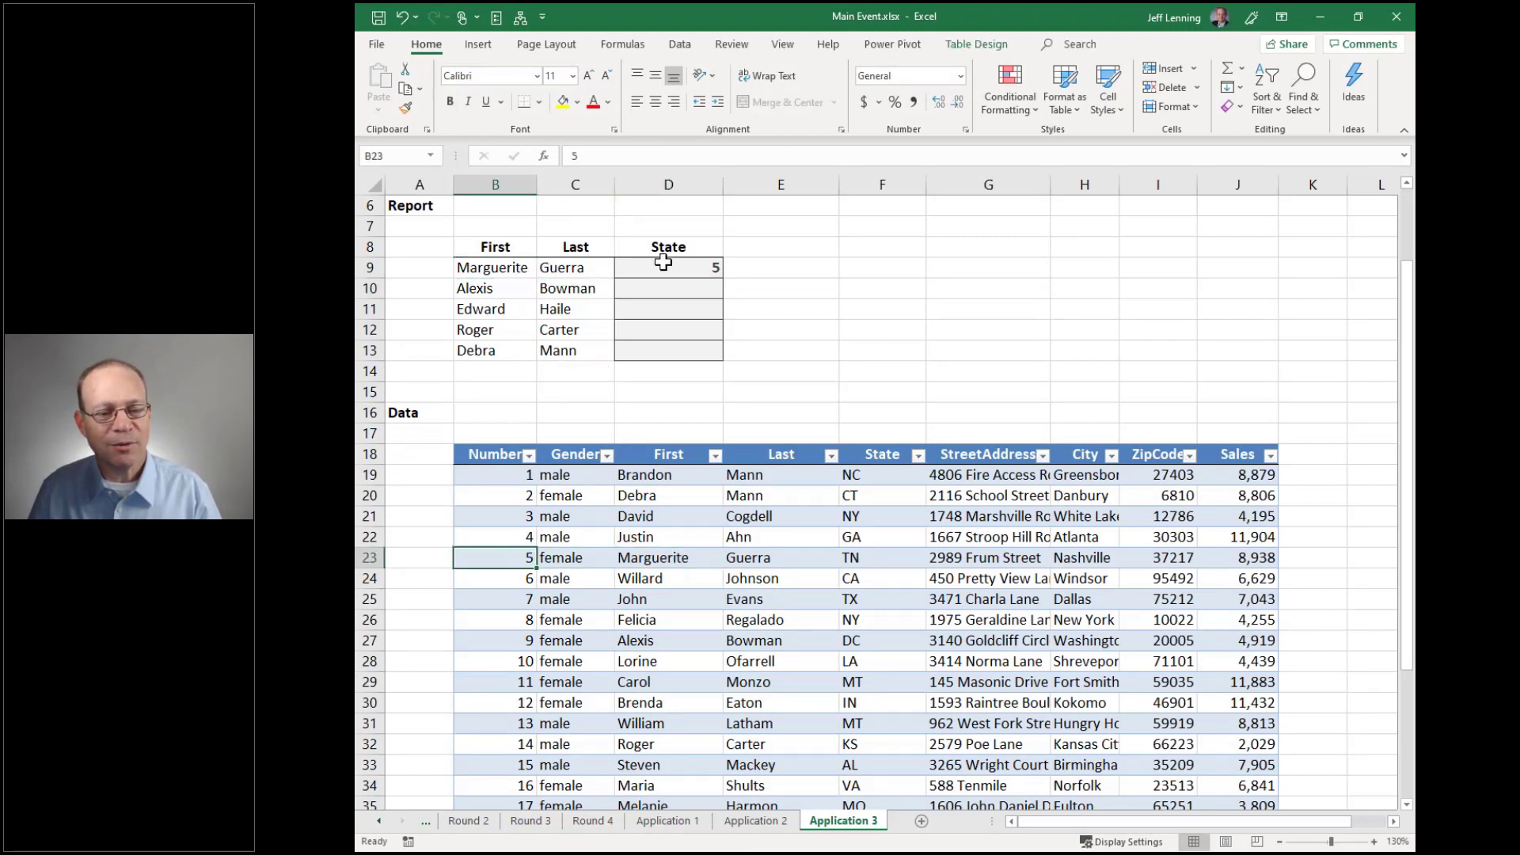
left_click(663, 265)
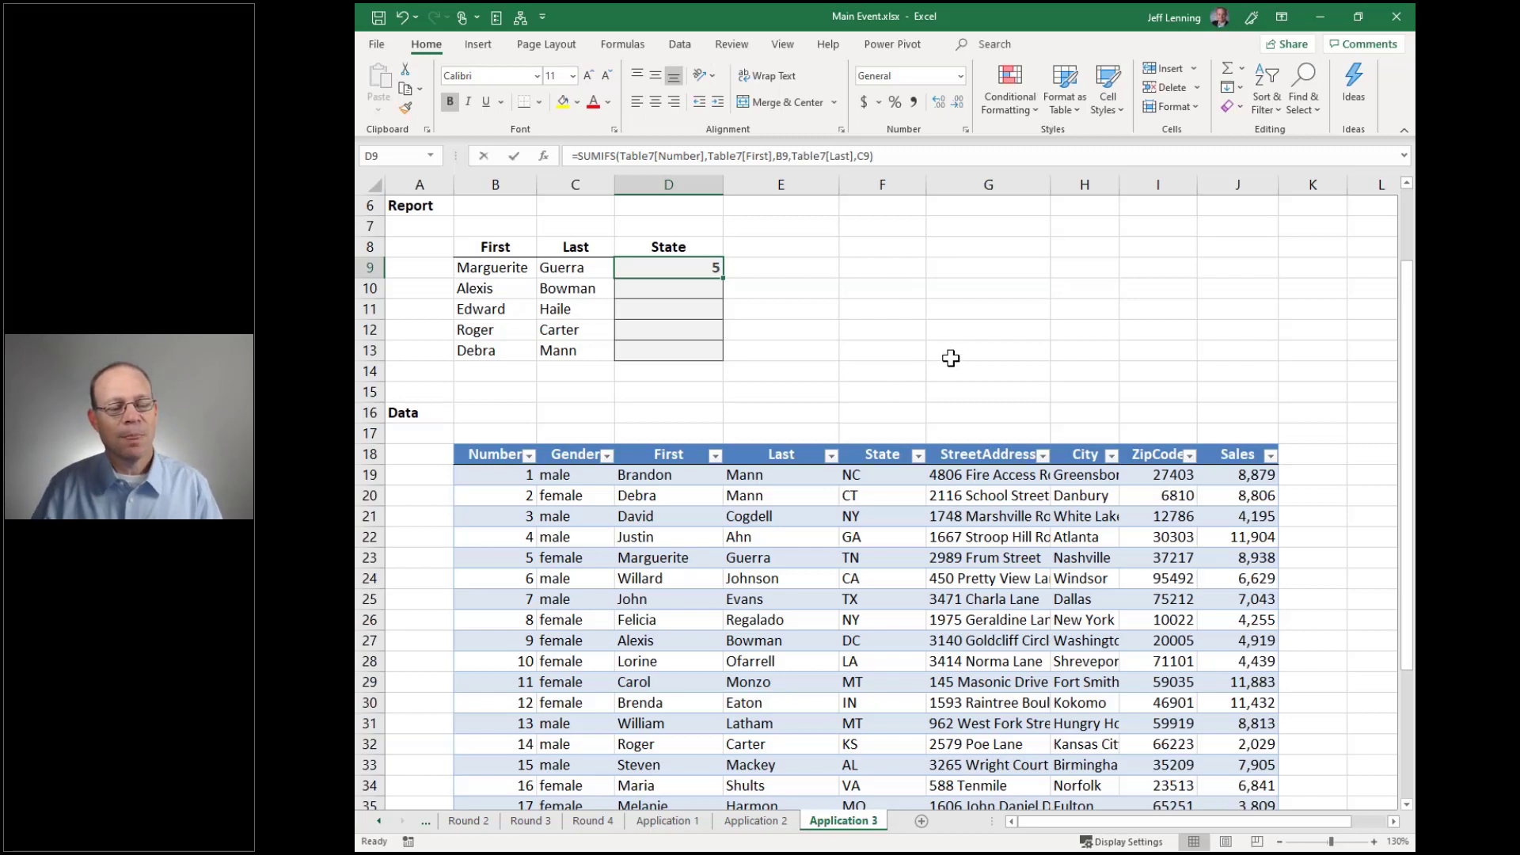
key("F2")
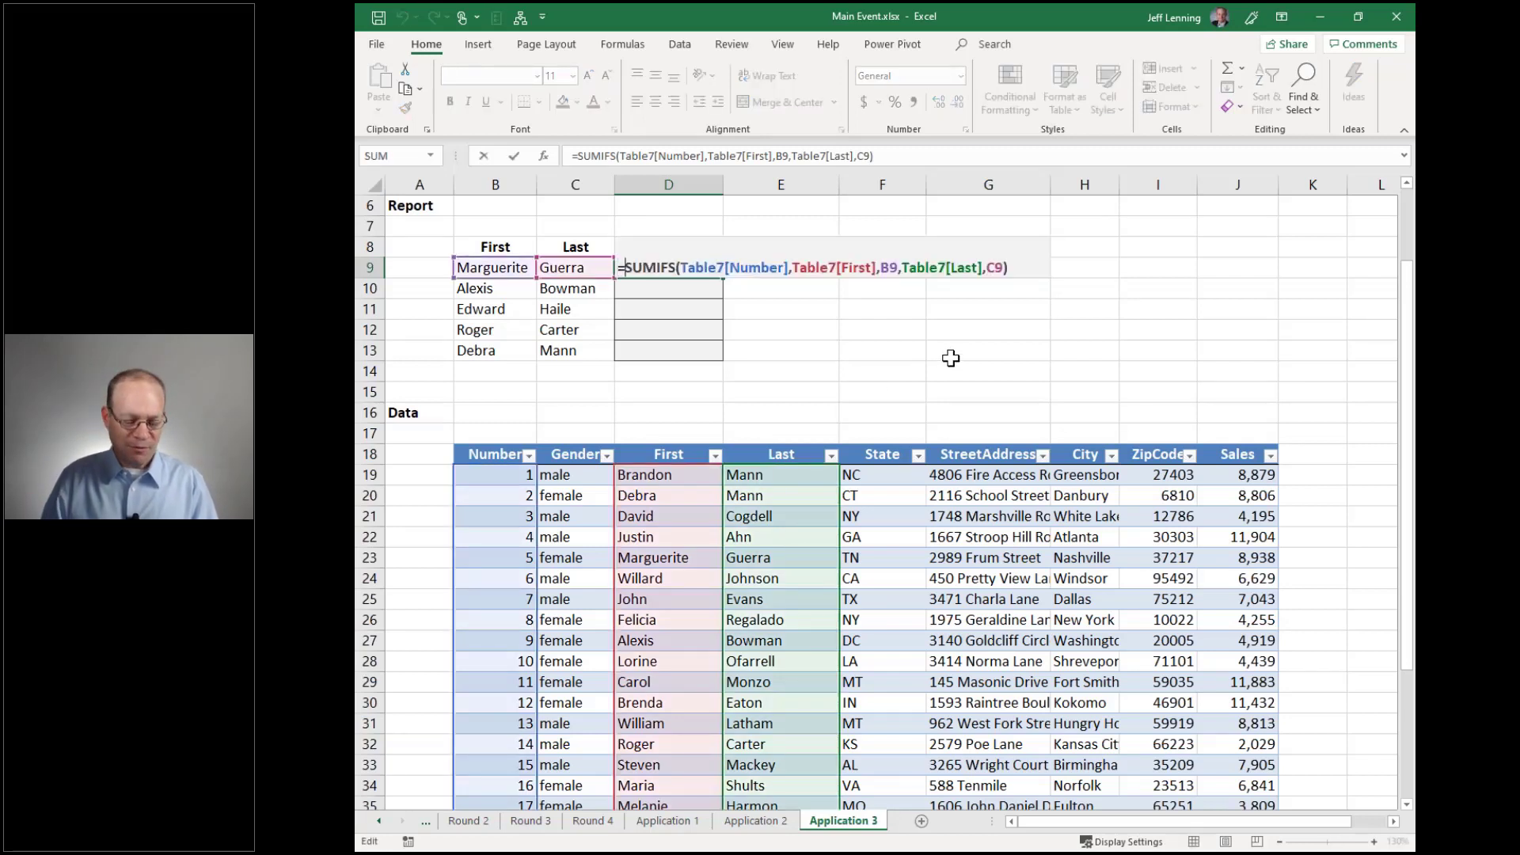
Wrap D9's SUMIFS in VLOOKUP(...,Table7,5,0) so it returns the State
type("VLOOKUP(")
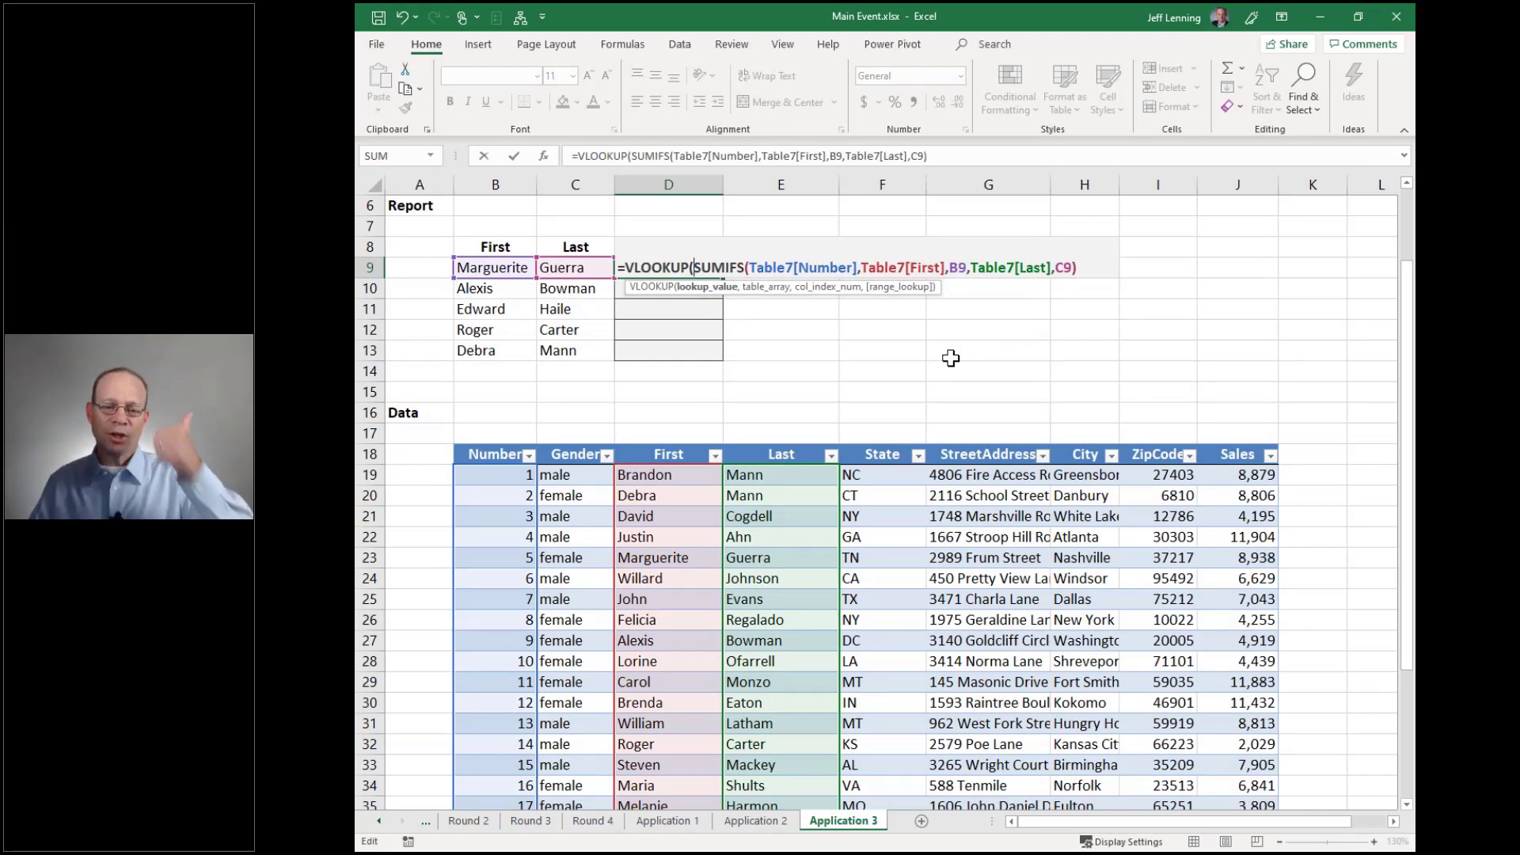
left_click_drag(694, 268, 1092, 264)
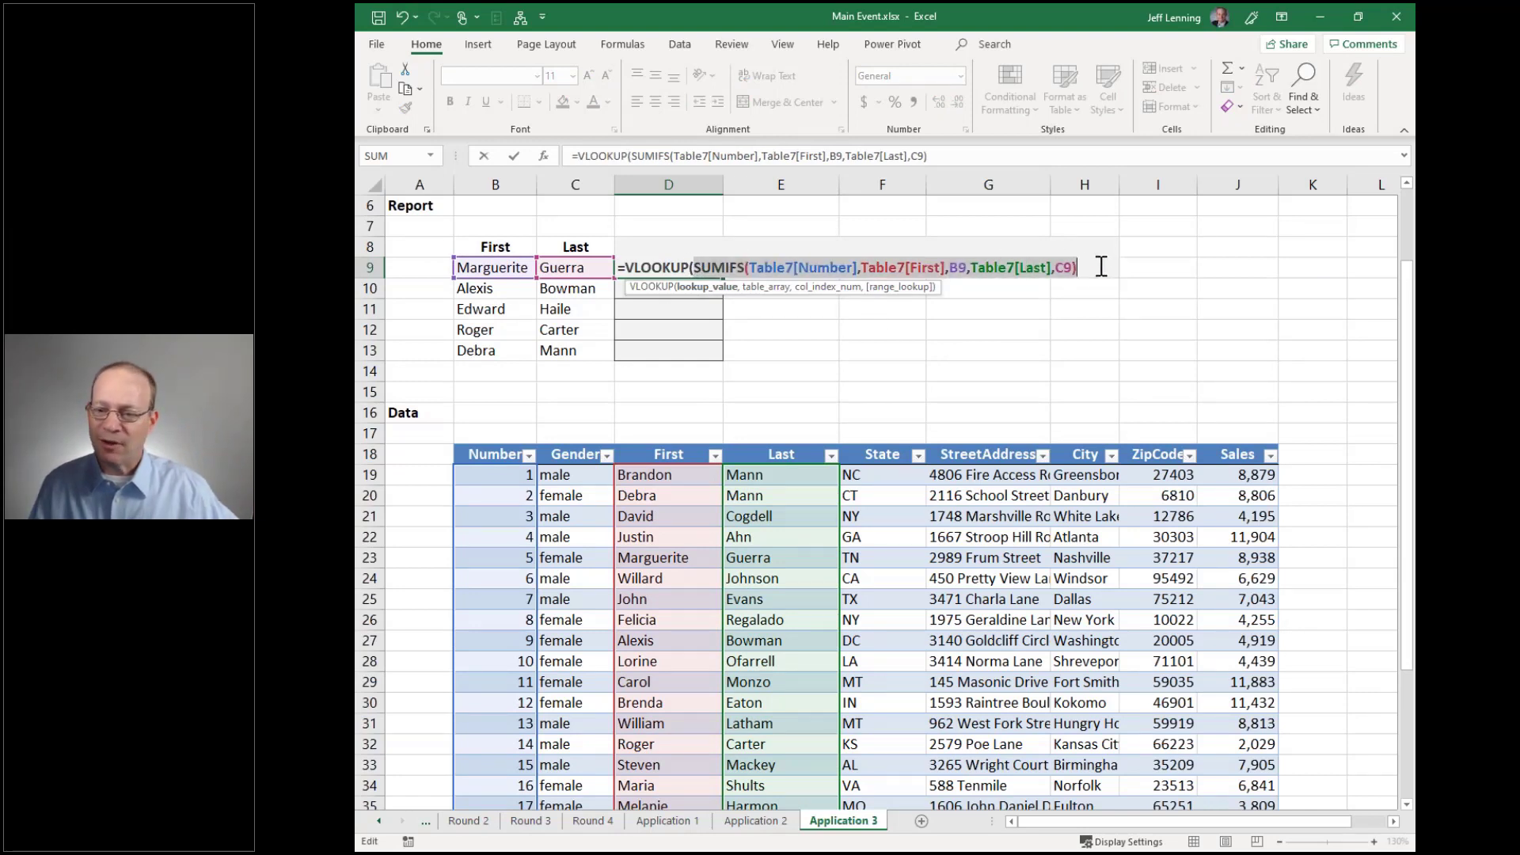
left_click(1096, 265)
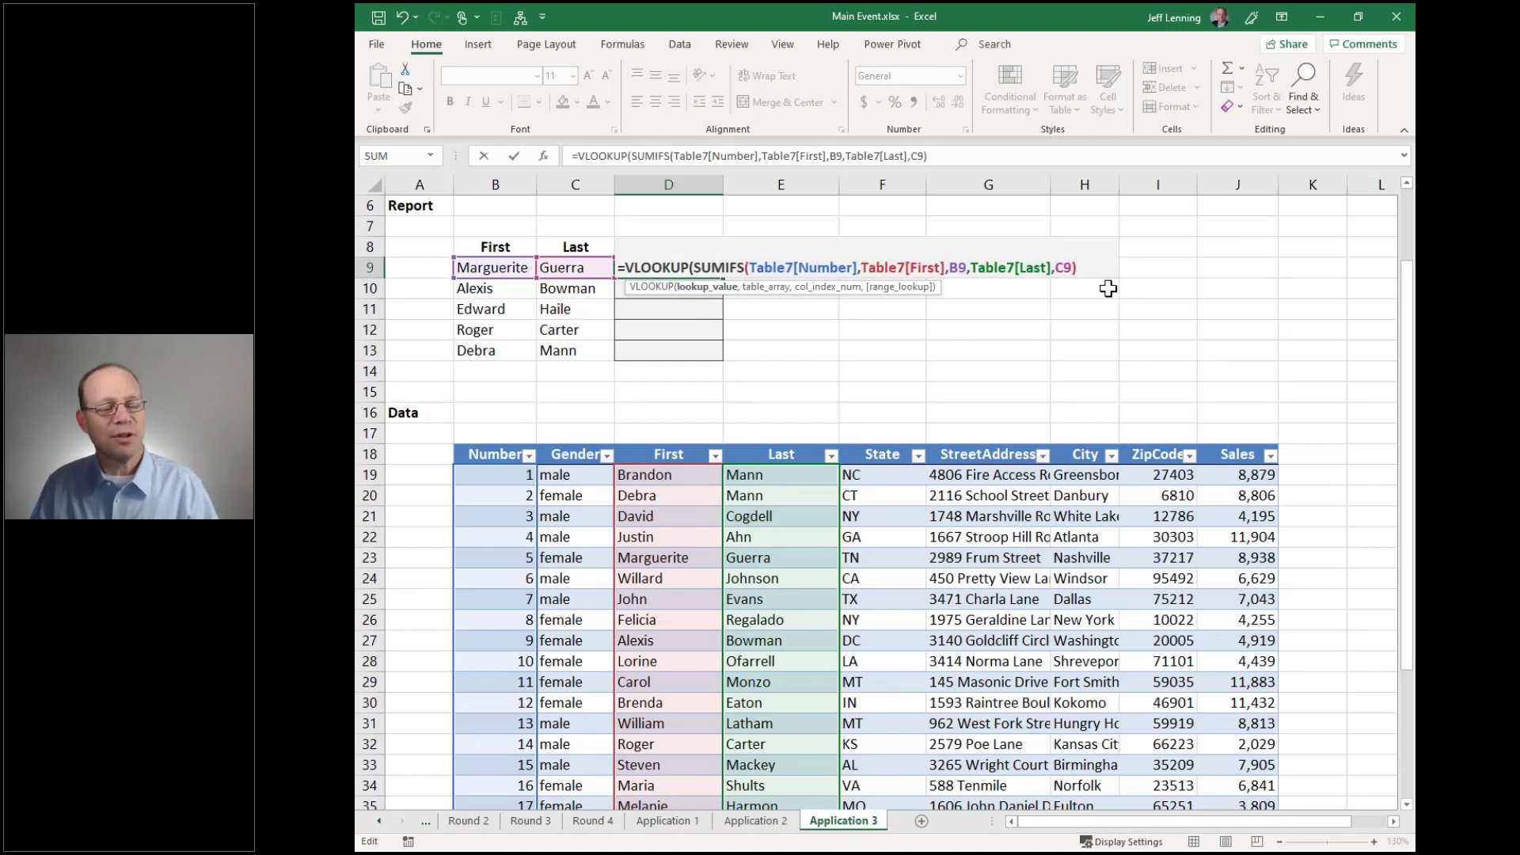
type(",")
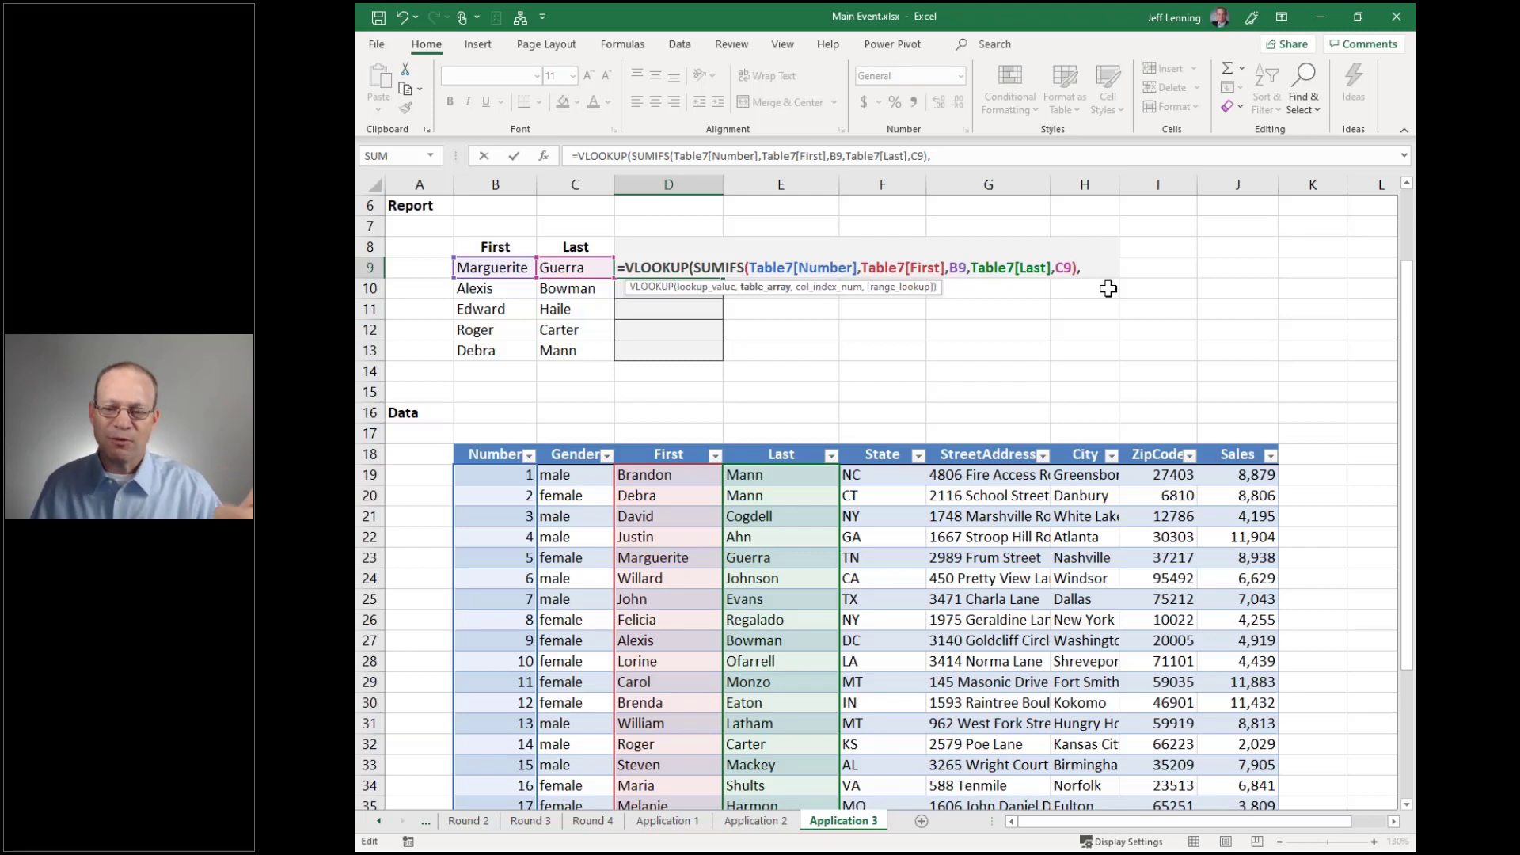
left_click(451, 439)
type(",")
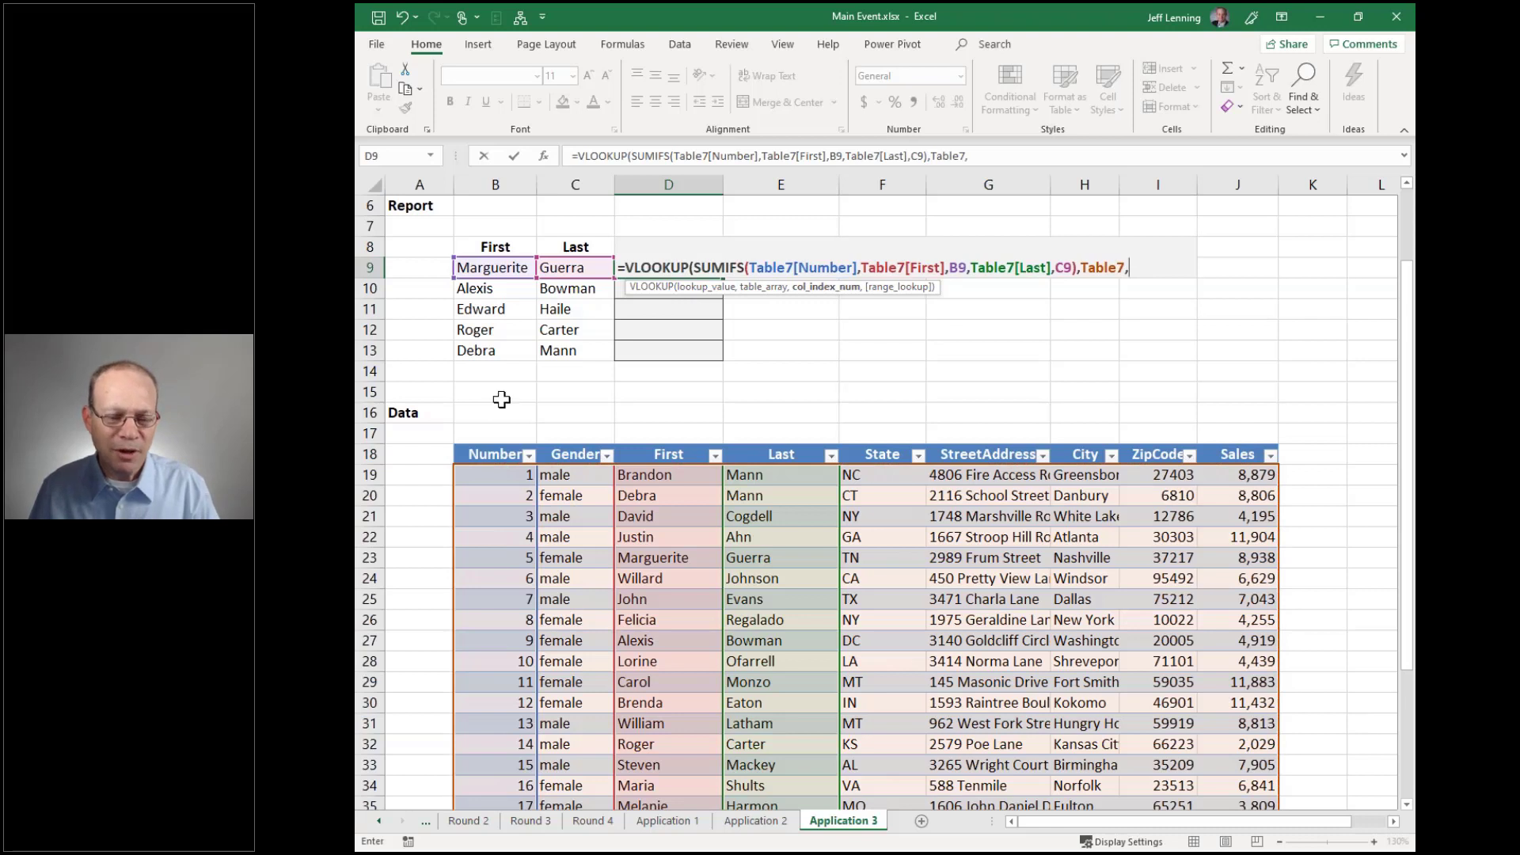
type("5,0)")
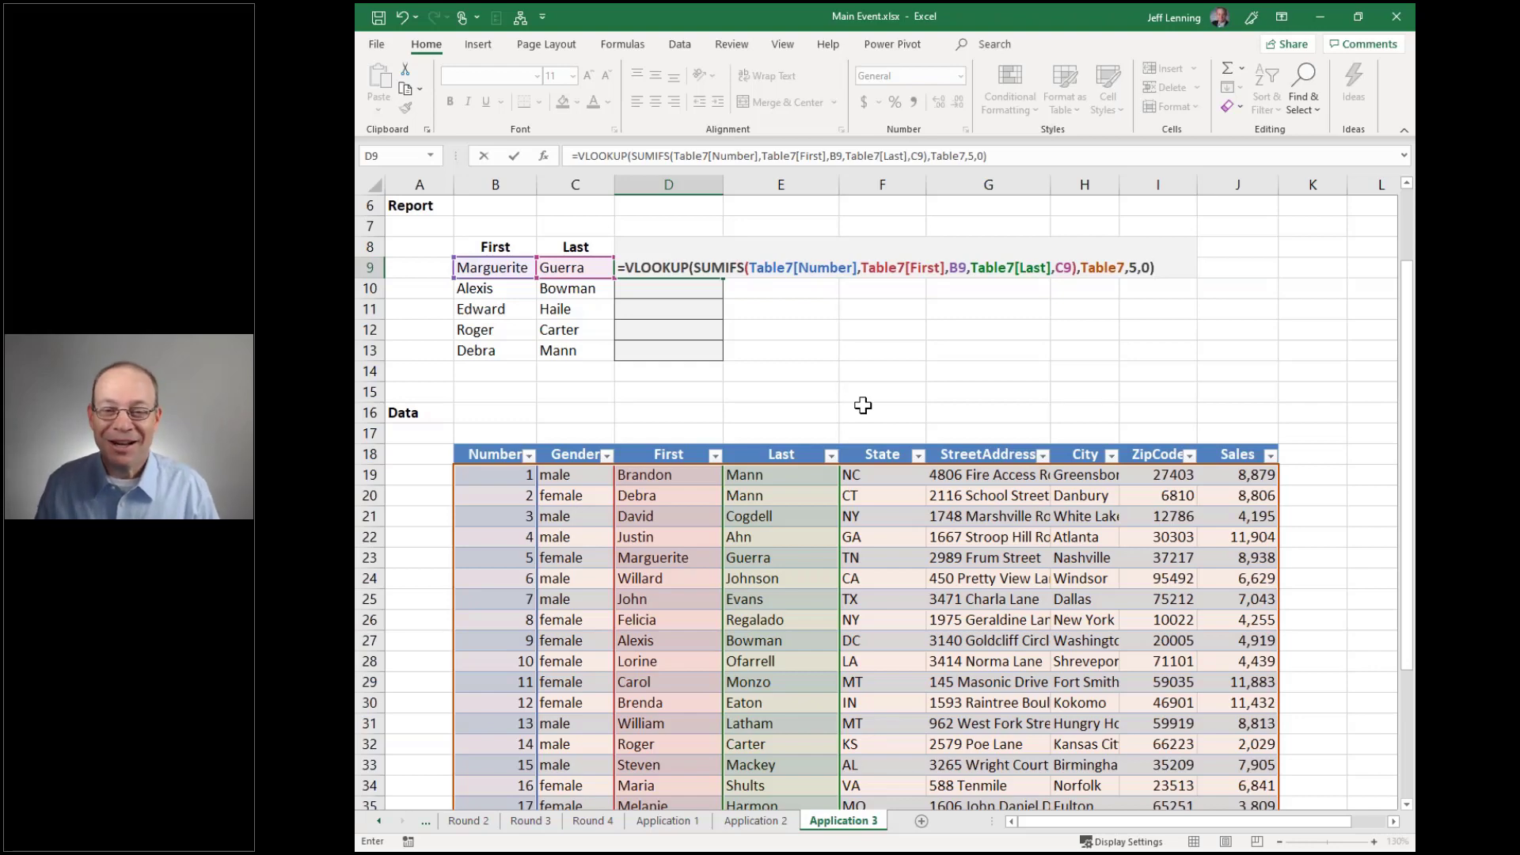
key("Return")
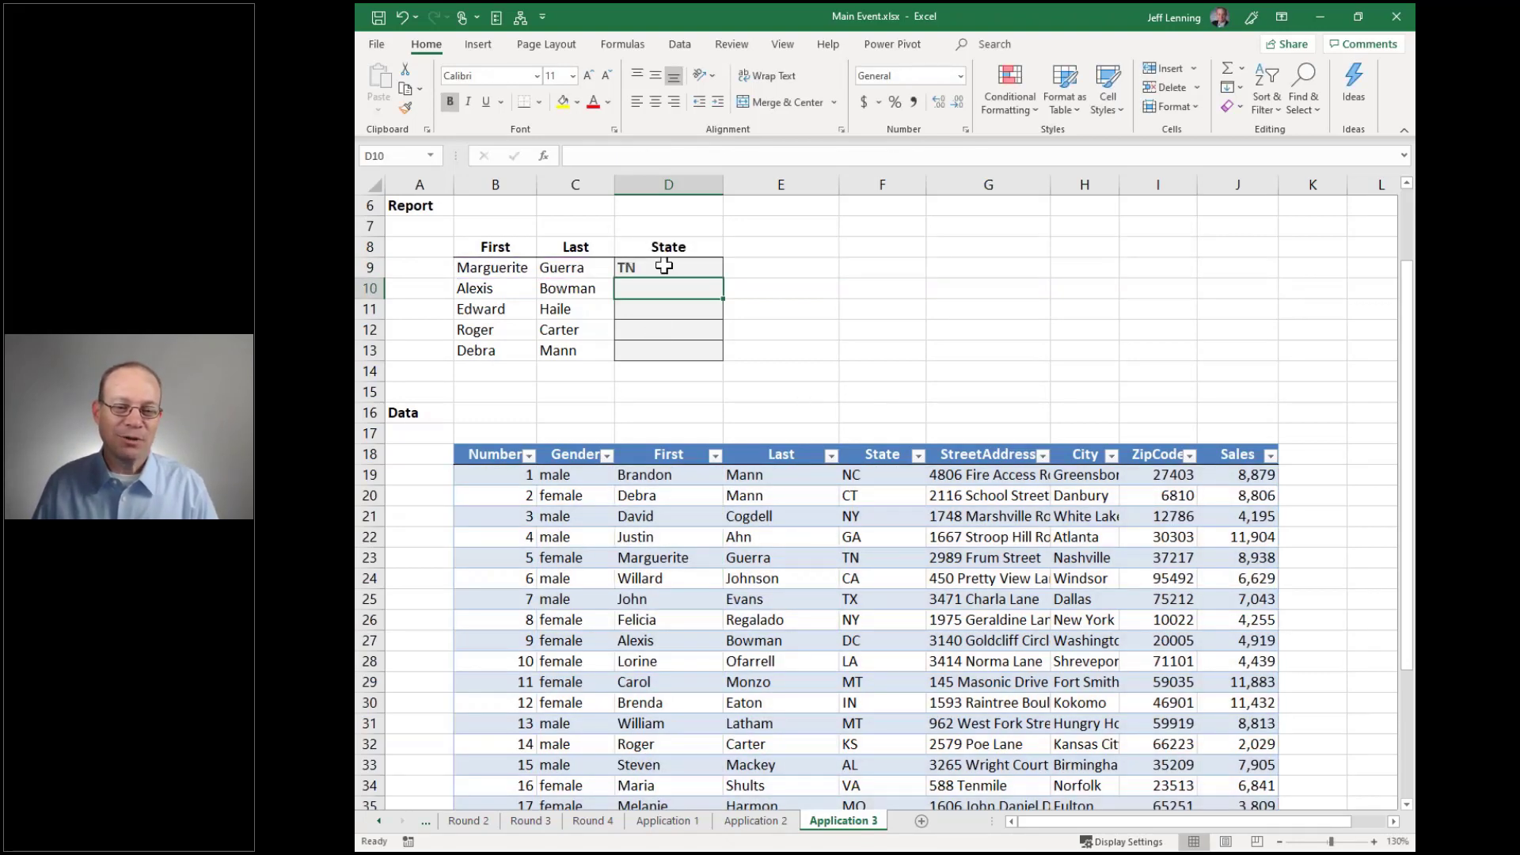
Fill the VLOOKUP formula down to D13, giving TN, DC, TX, KS and CT
key("Up")
left_click_drag(722, 278, 723, 361)
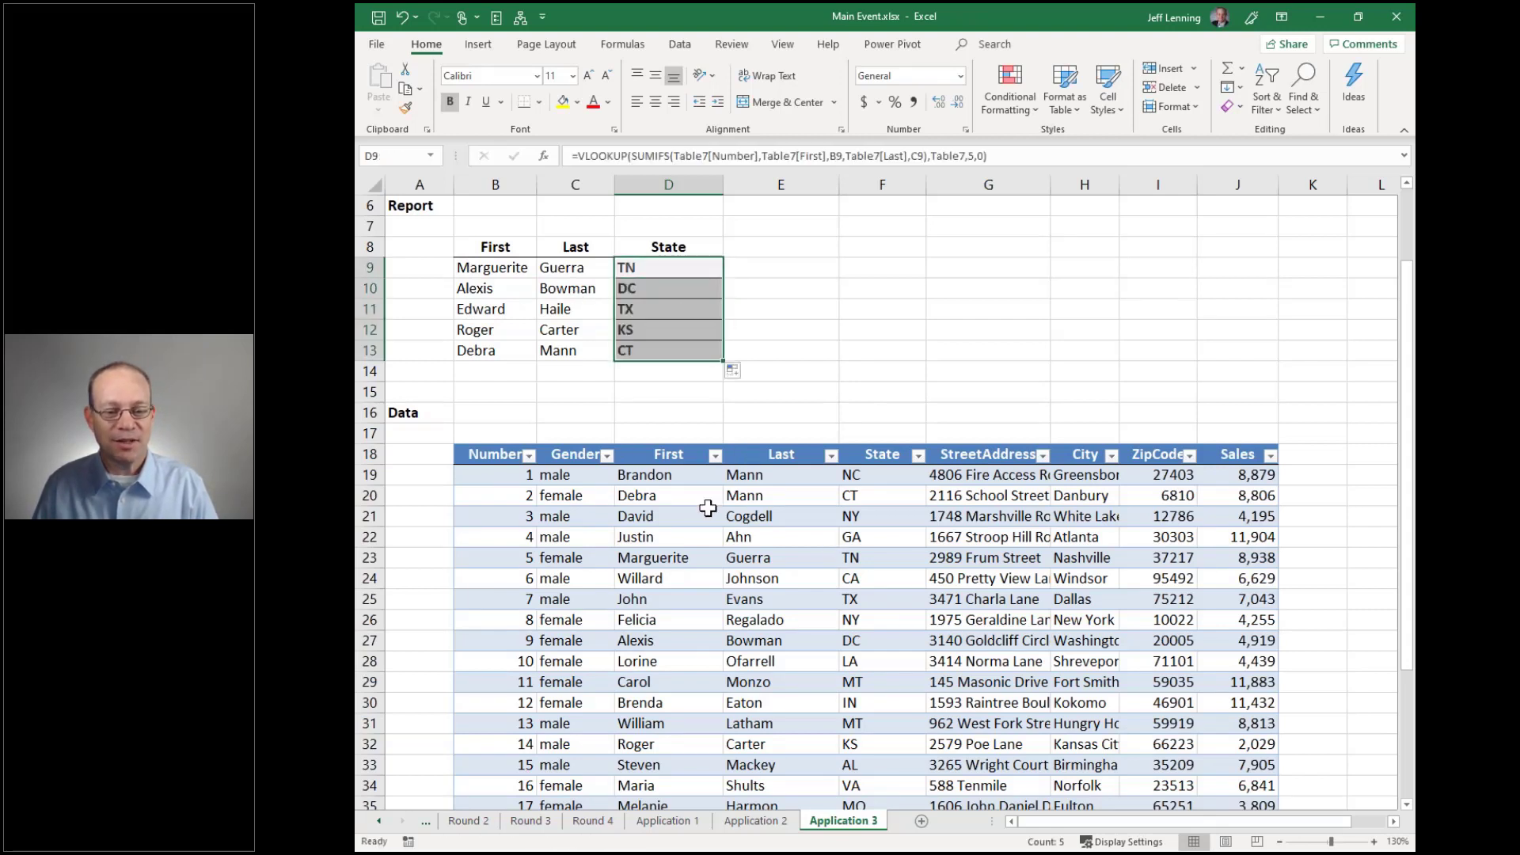
left_click(686, 273)
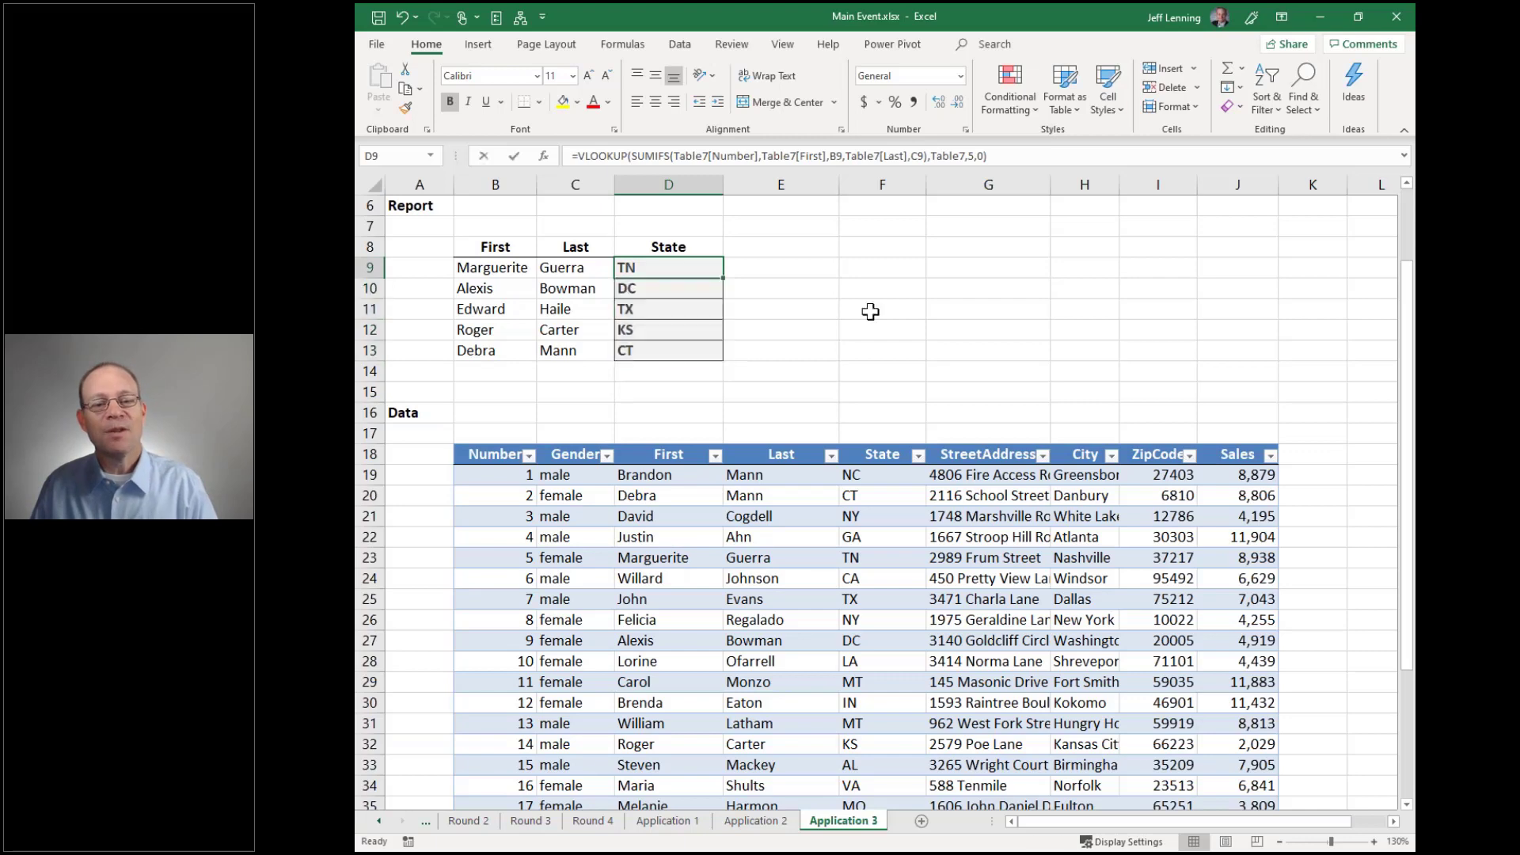
key("F2")
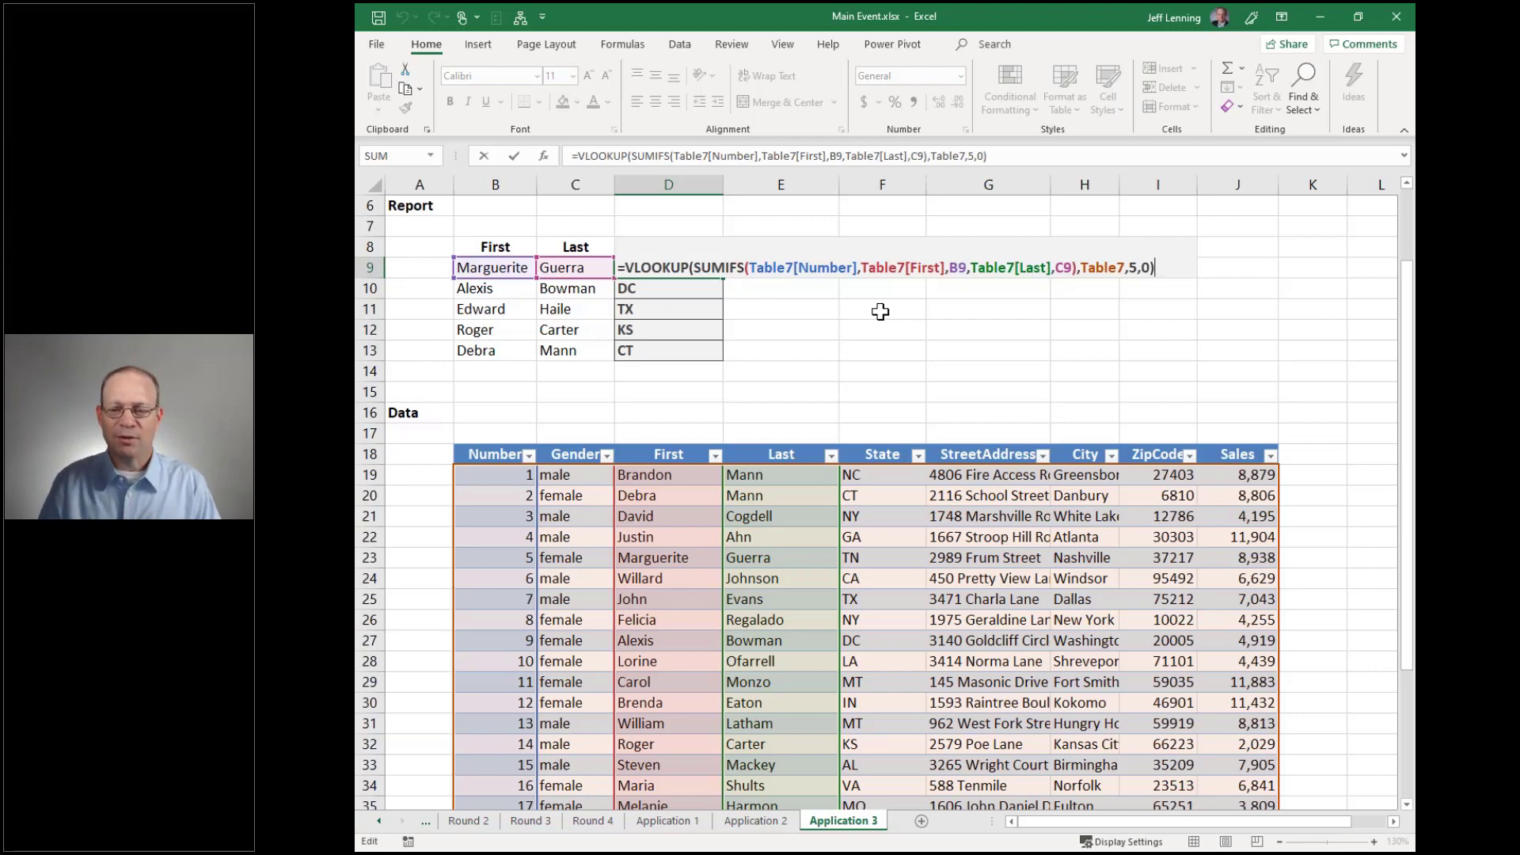
Leave D9 unchanged, save Main Event.xlsx, and close the workbook
key("ctrl+Return")
key("ctrl+s")
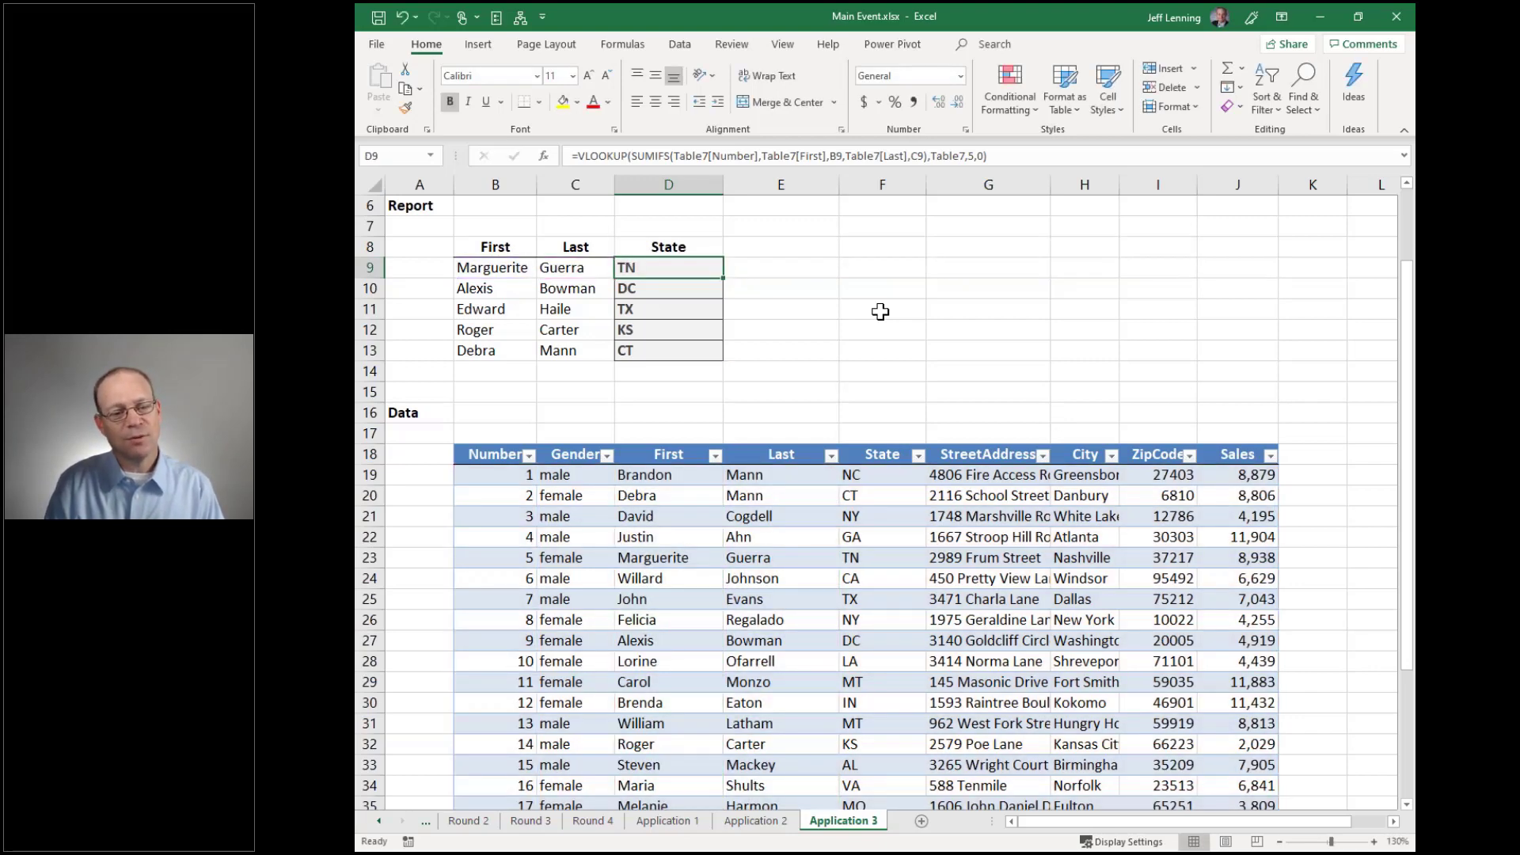
key("alt+f")
key("c")
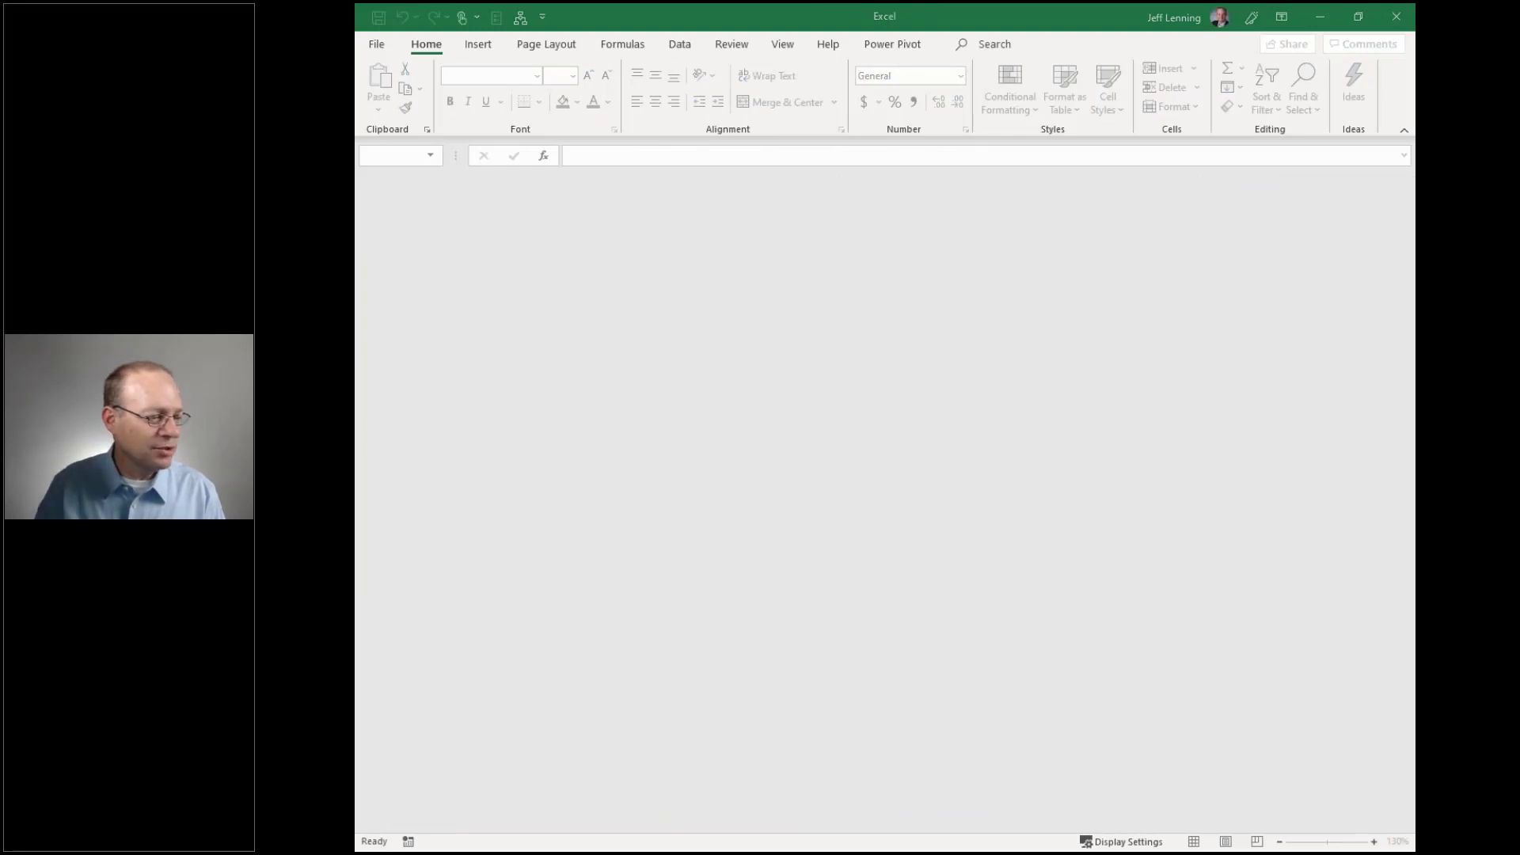